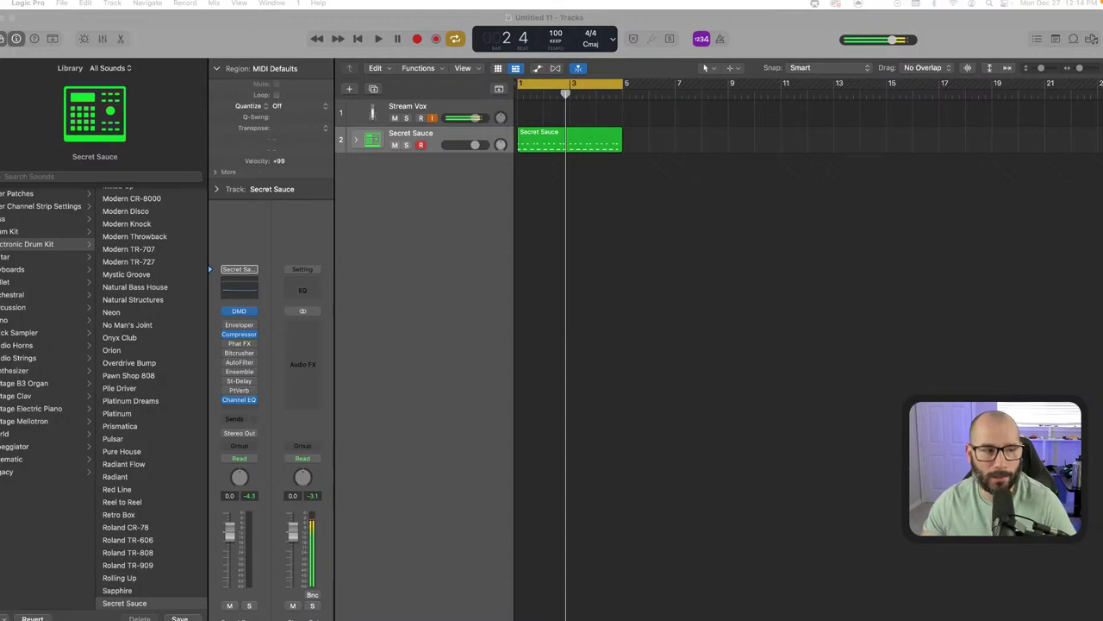
Play back the Secret Sauce drum region in the four-bar cycle to audition the beat
left_click(660, 275)
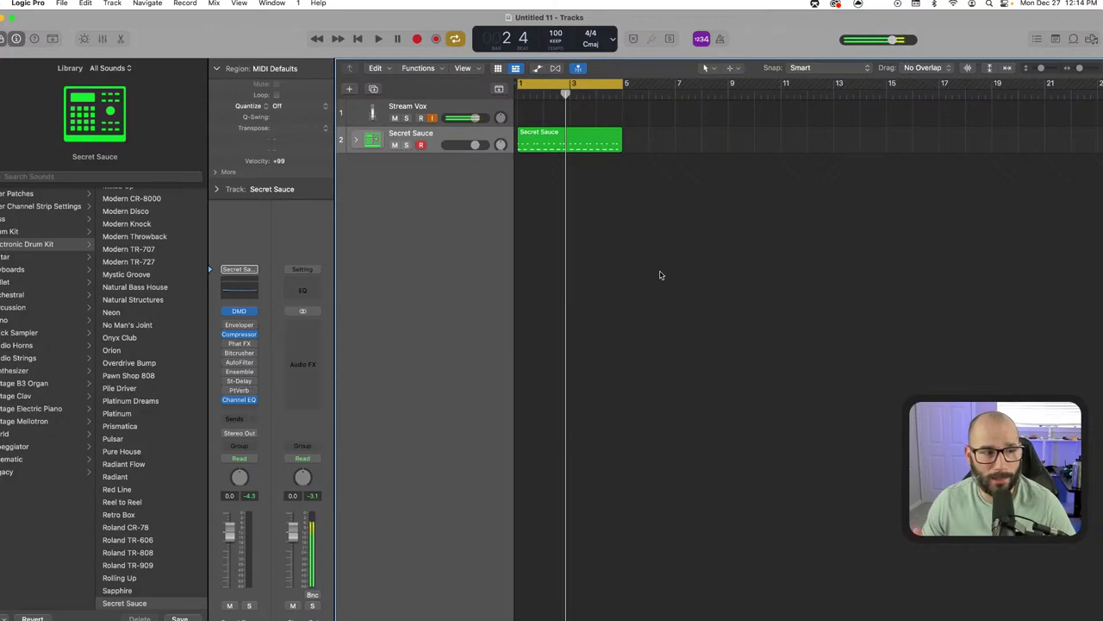
key("space")
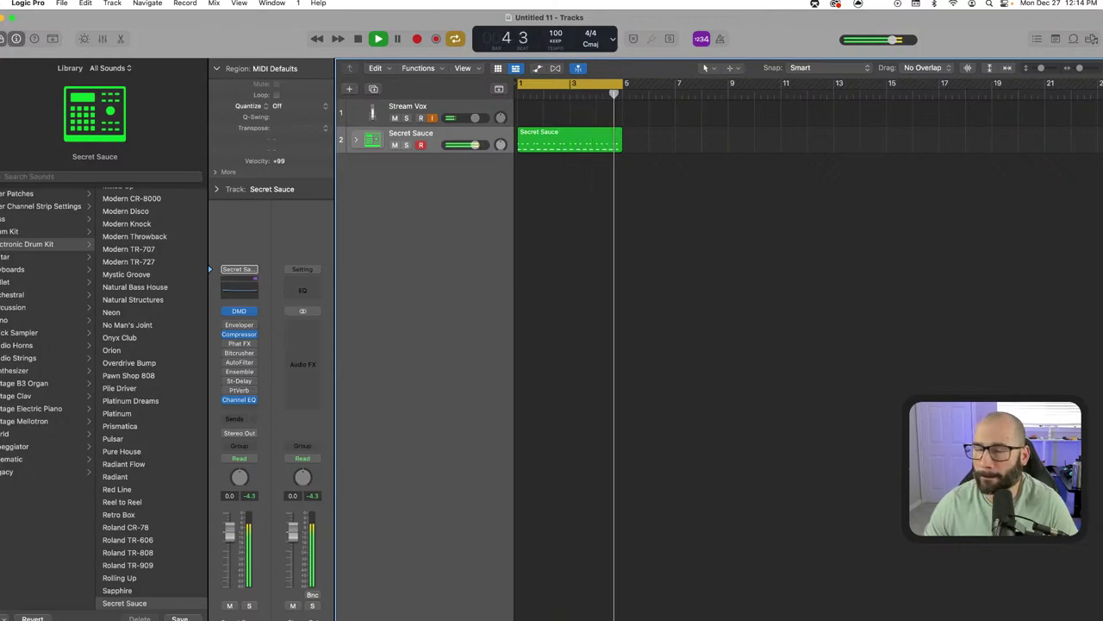
key("space")
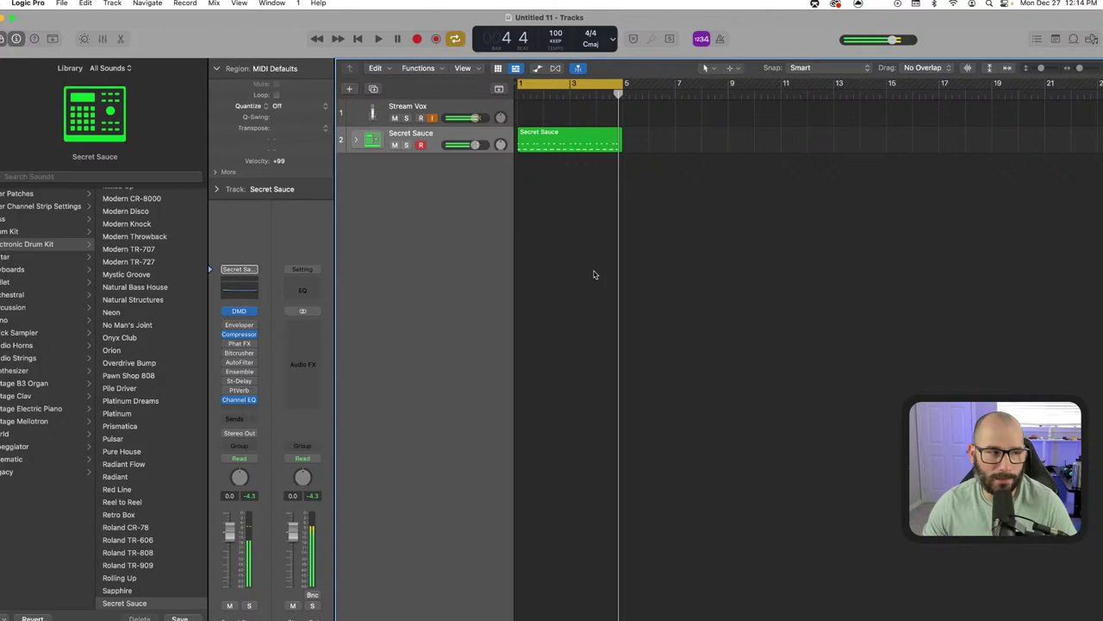
Duplicate the Secret Sauce drum track without its region and select the new empty track
left_click(429, 138)
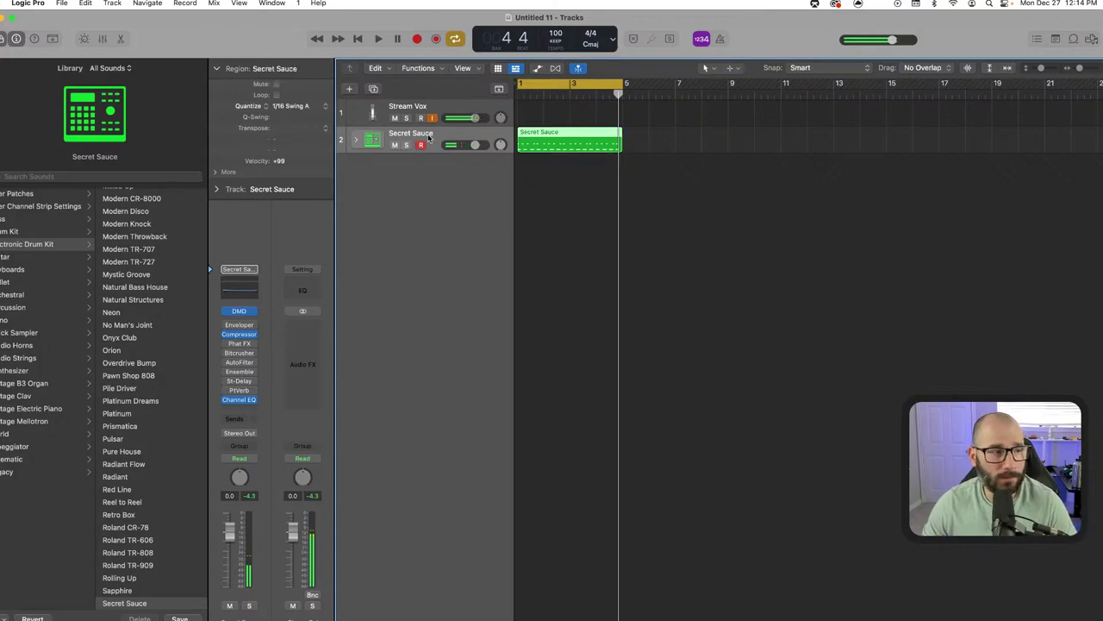
key("super+d")
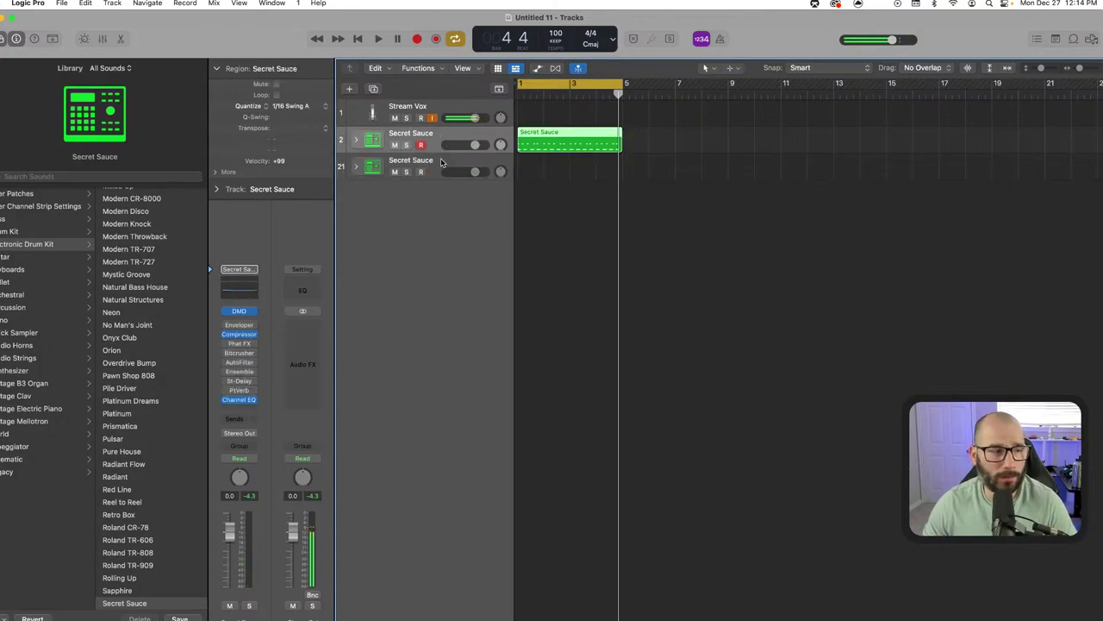
left_click(440, 162)
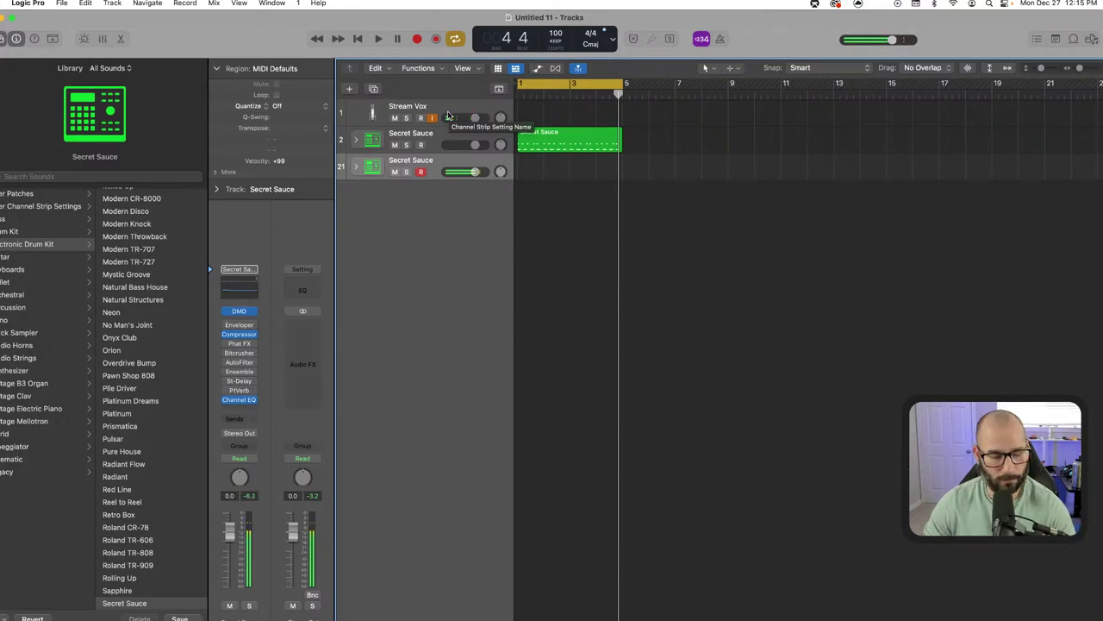
Lower the duplicate Secret Sauce track's volume to -5.3 dB and record a drum pattern on it across the four-bar cycle
key("space")
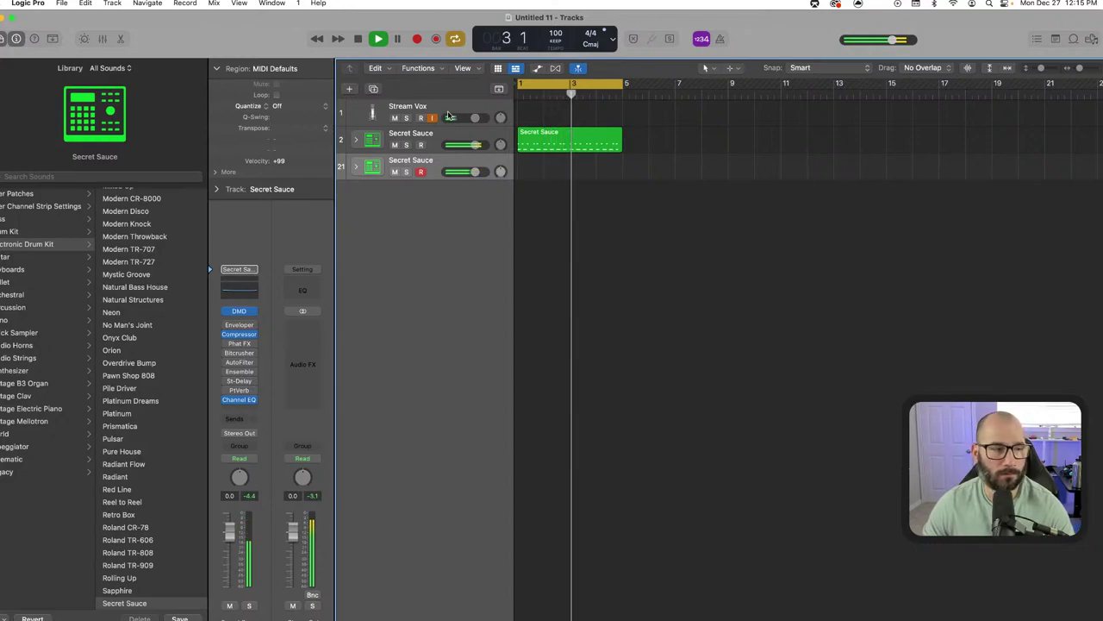
left_click_drag(474, 178, 447, 176)
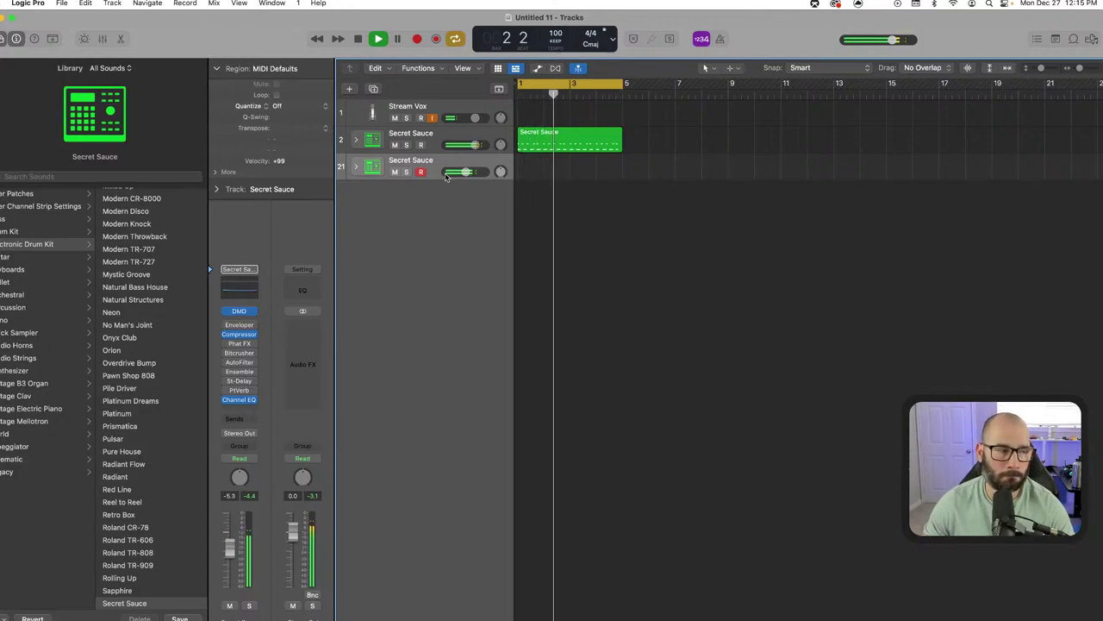
key("r")
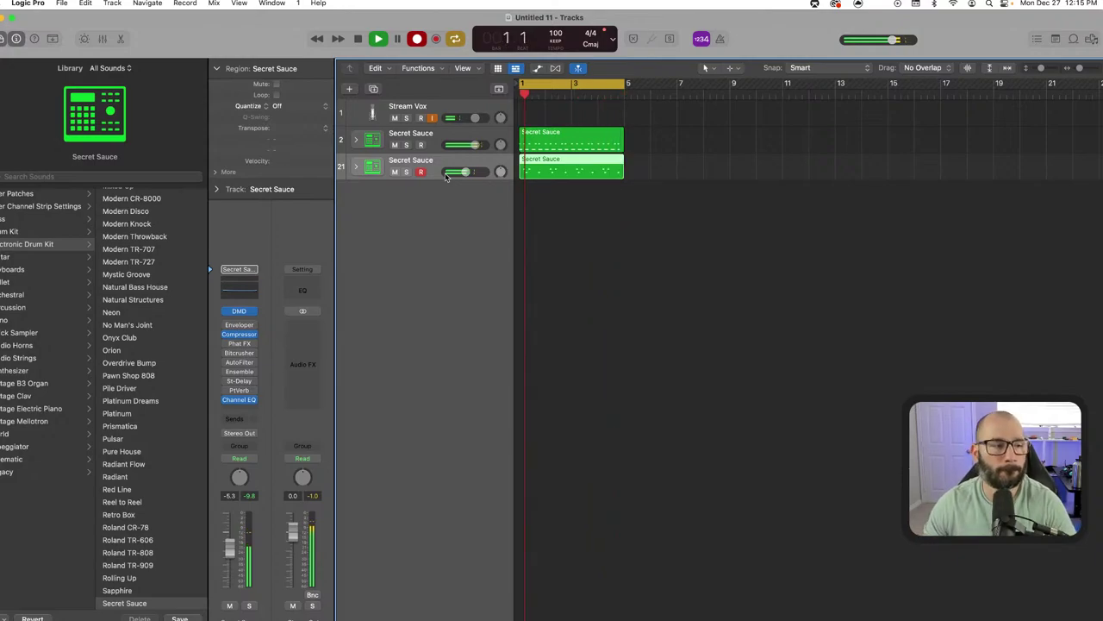
key("space")
key("space")
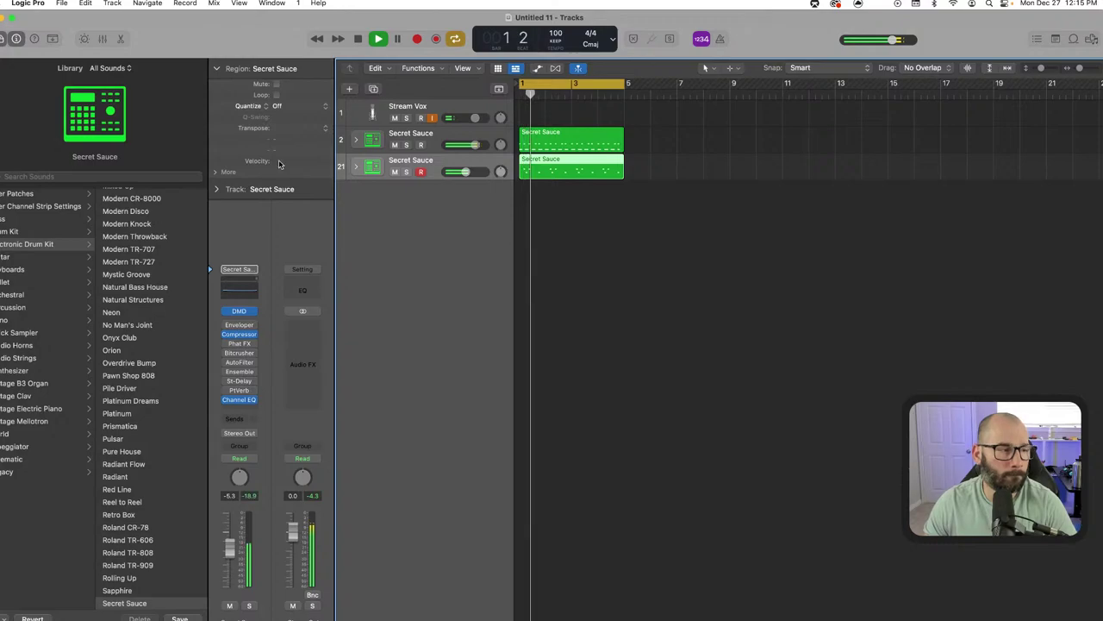
Set the newly recorded region's velocity to +99 and quantize it to 1/16 Swing A
left_click_drag(301, 167, 242, 48)
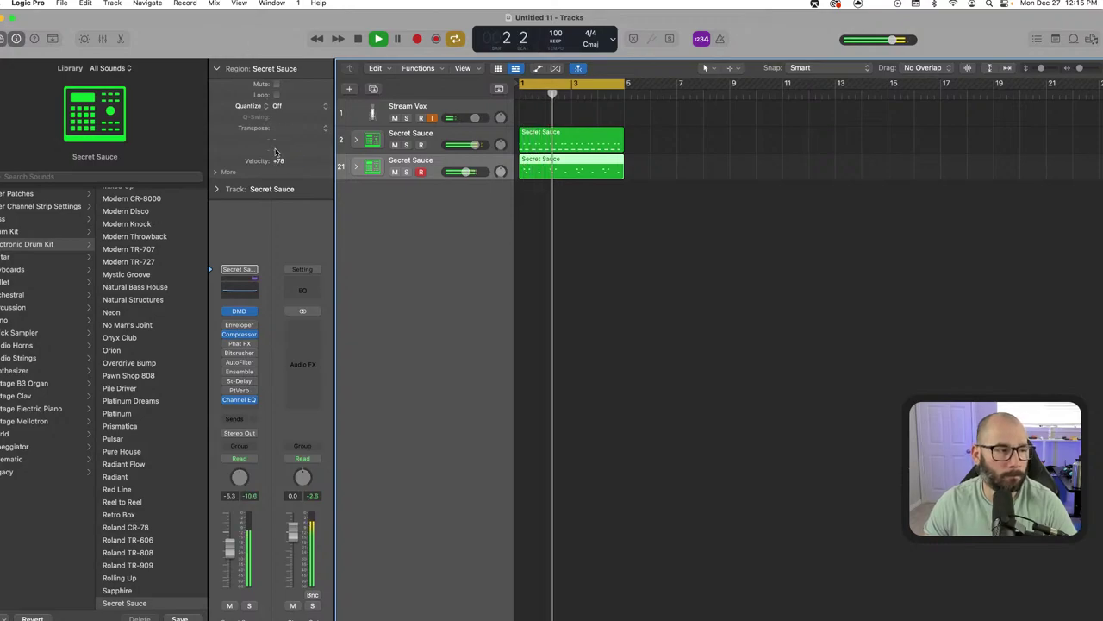
left_click_drag(278, 161, 277, 125)
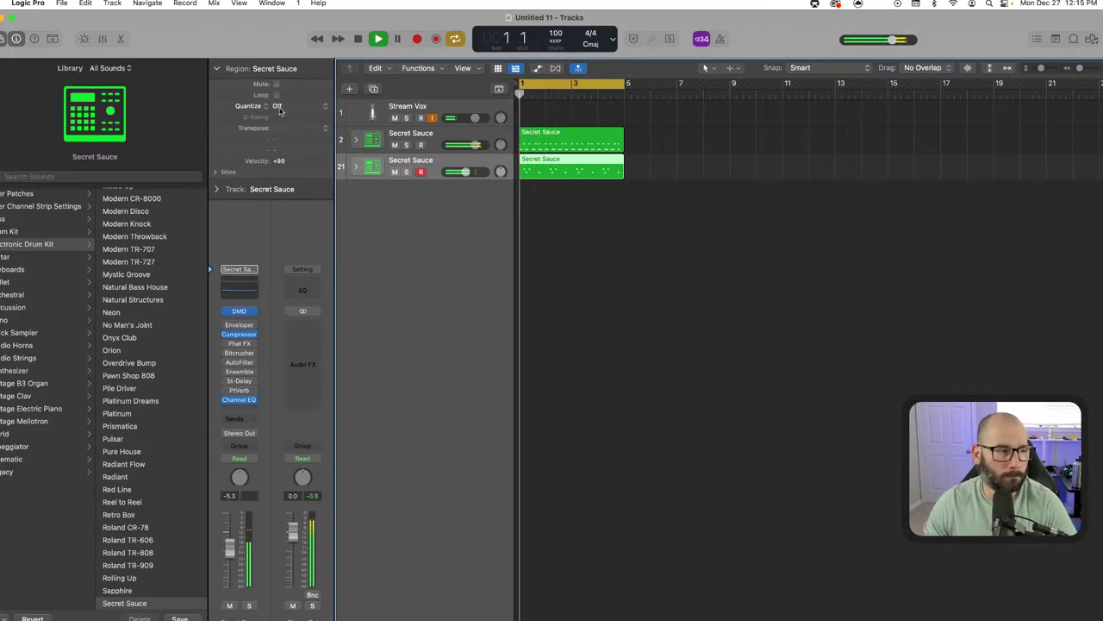
left_click(278, 106)
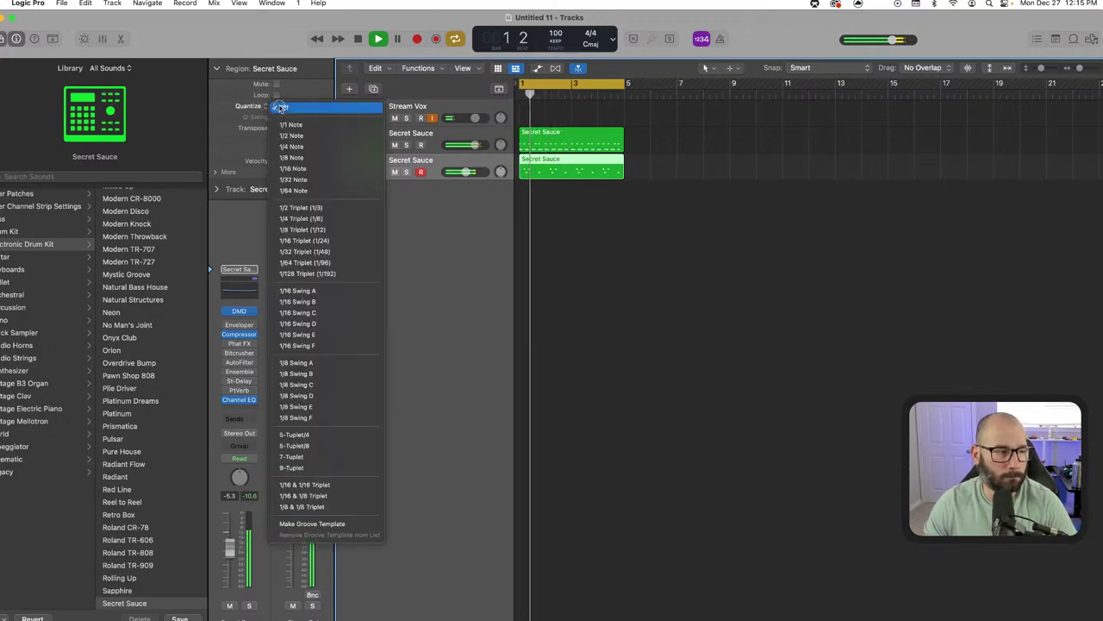
left_click(297, 291)
key("Return")
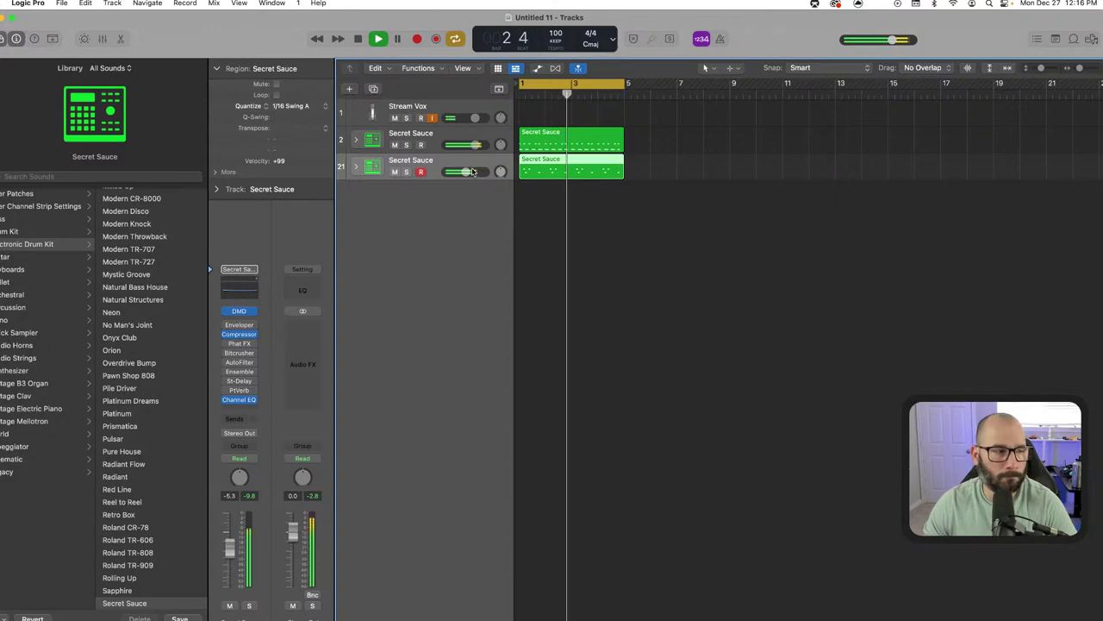
Set the second Secret Sauce track's volume to -5.2 dB and duplicate that track to get a third one
left_click_drag(465, 172, 464, 171)
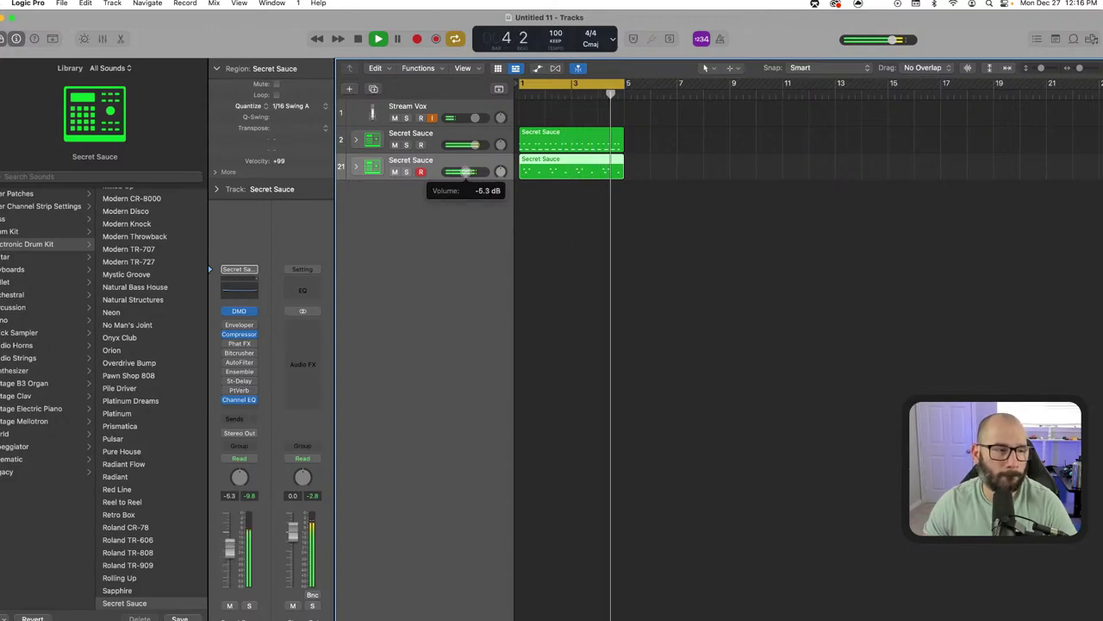
left_click(550, 146)
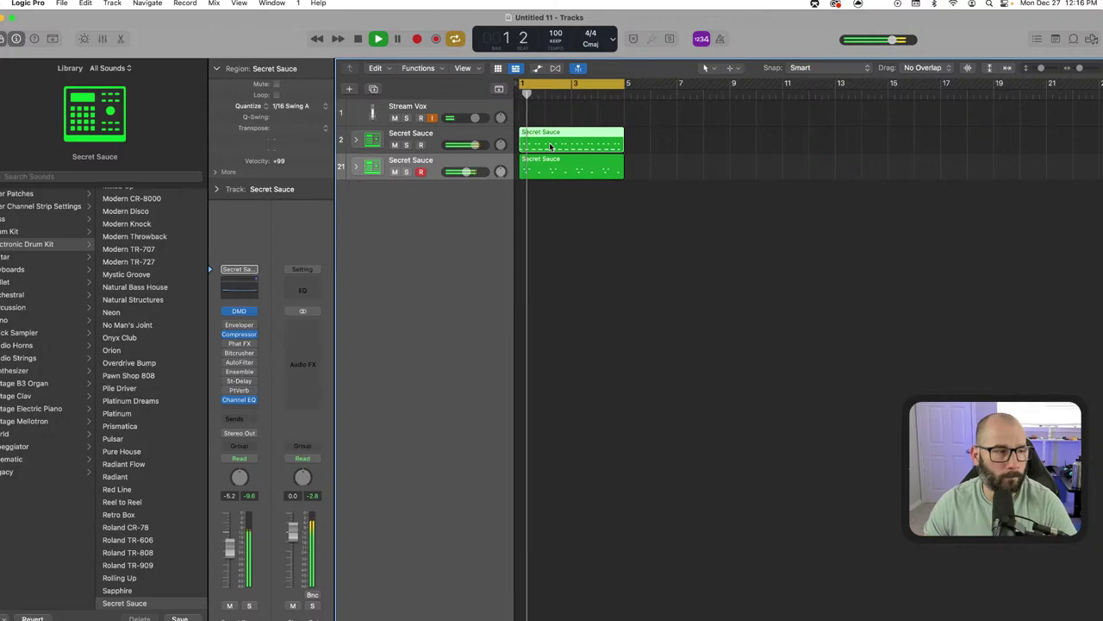
left_click(436, 139)
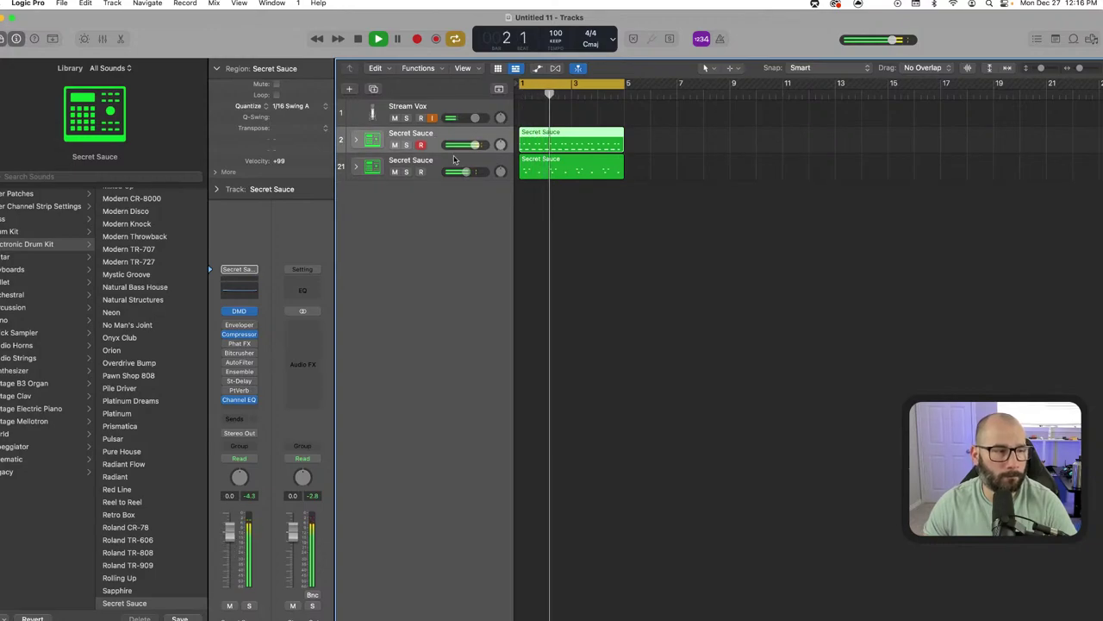
key("space")
left_click(444, 165)
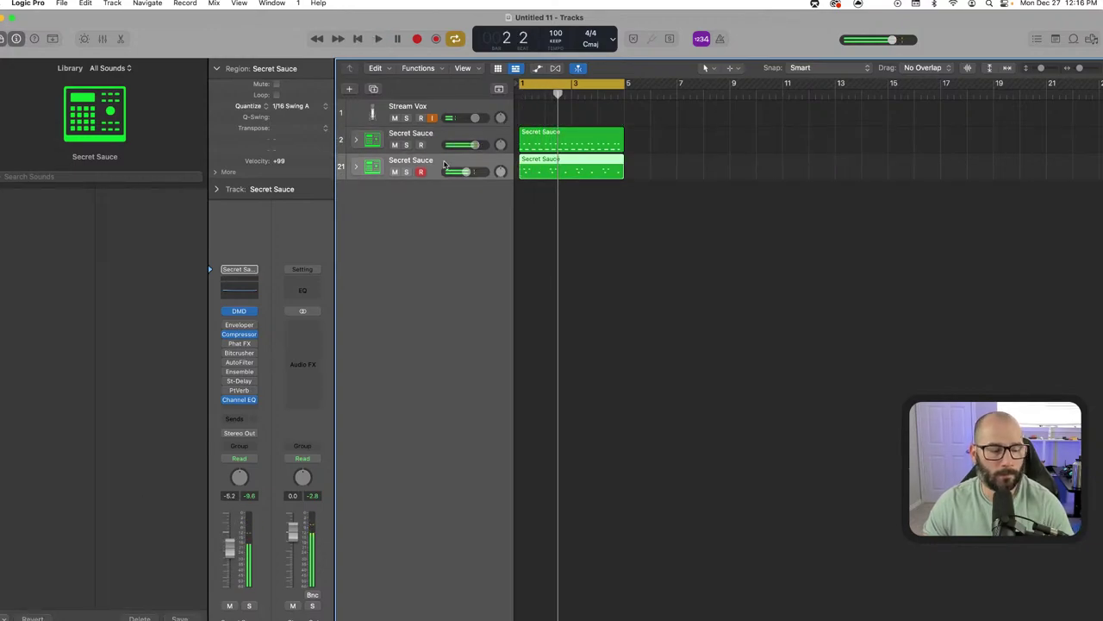
key("super+d")
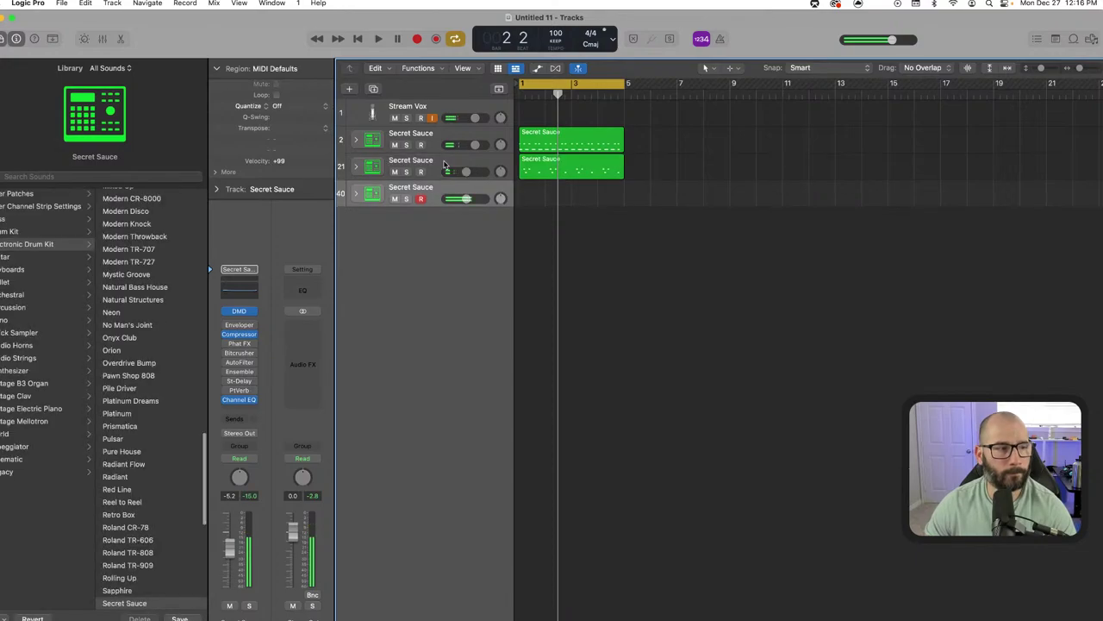
Rename the first drum track "kick and clap" and the second one "extra snares"
left_click(423, 138)
type("kick a")
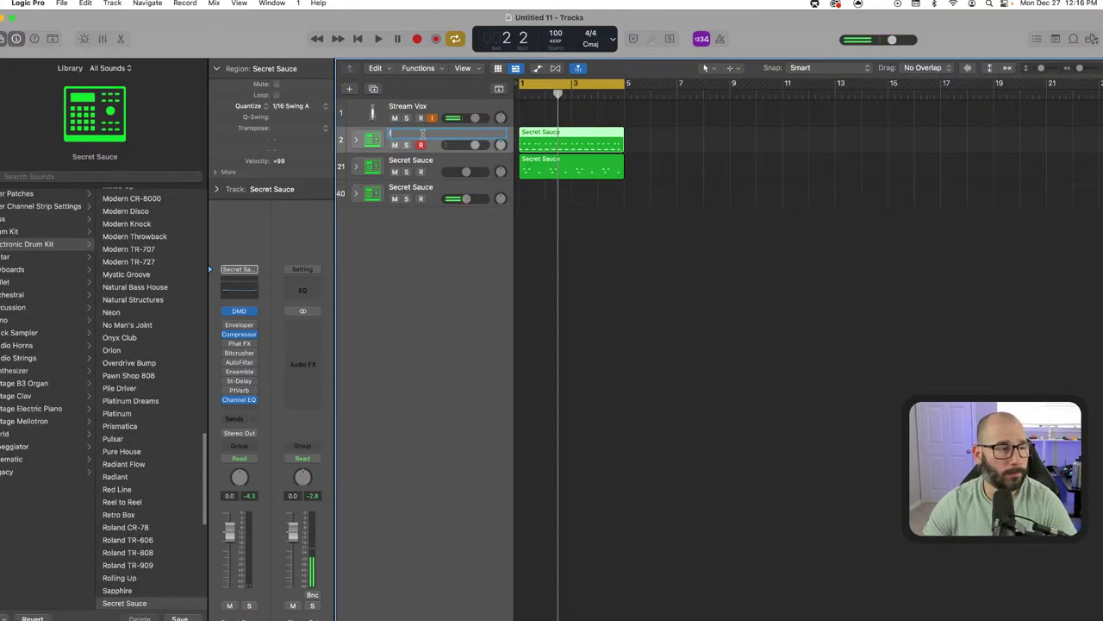
type("nd c")
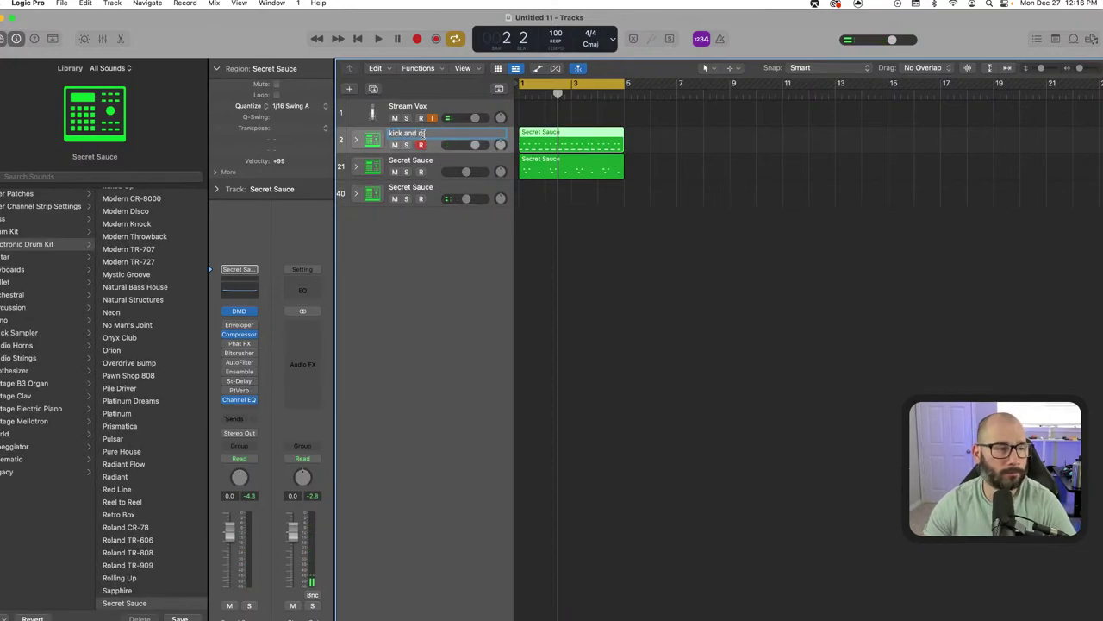
type("lap")
double_click(429, 161)
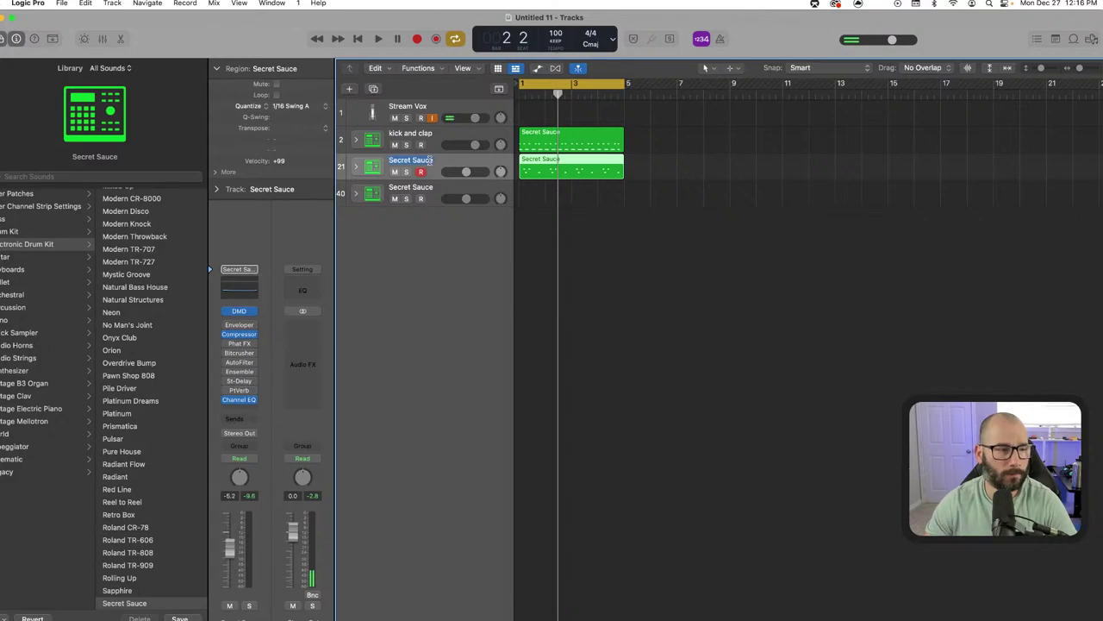
type("per")
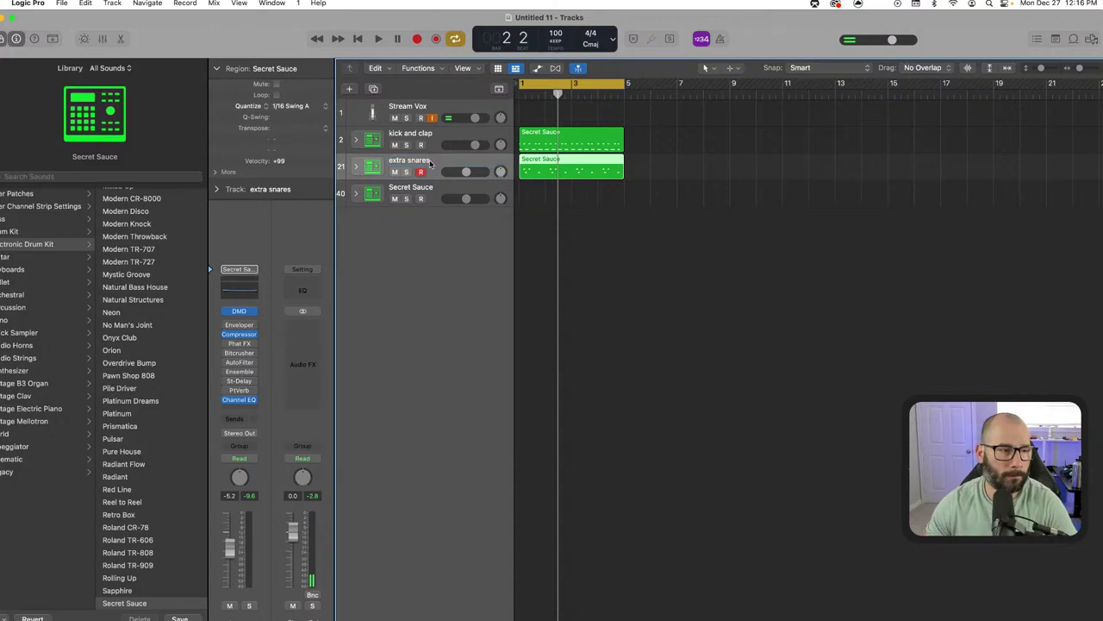
Record an open hi-hat pattern over the cycle on the third Secret Sauce track and set its volume to -2.1 dB
left_click(442, 191)
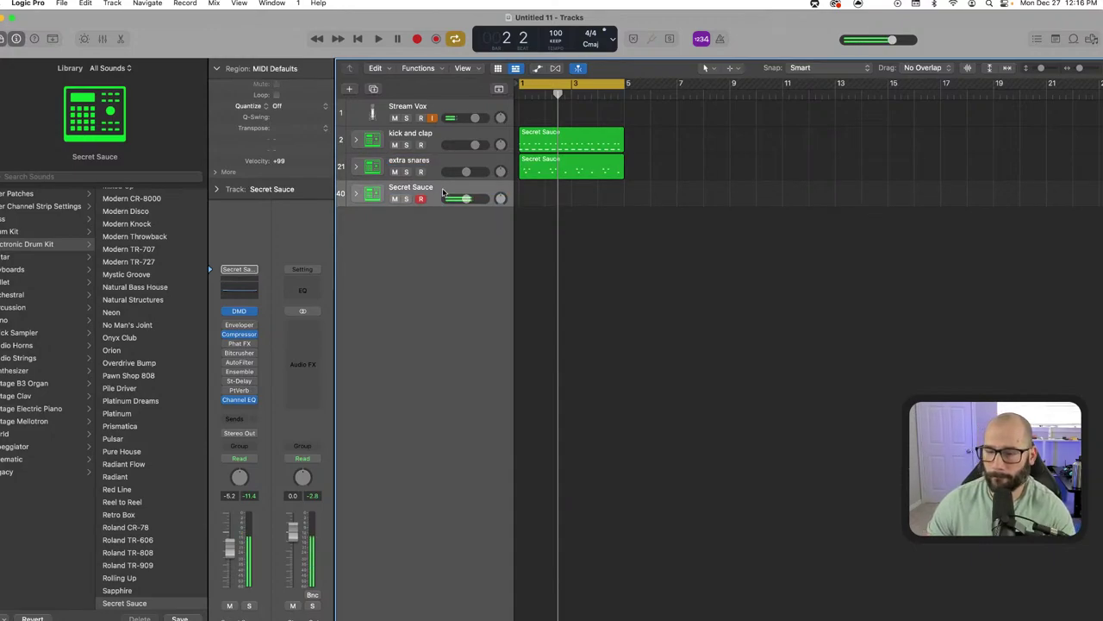
key("r")
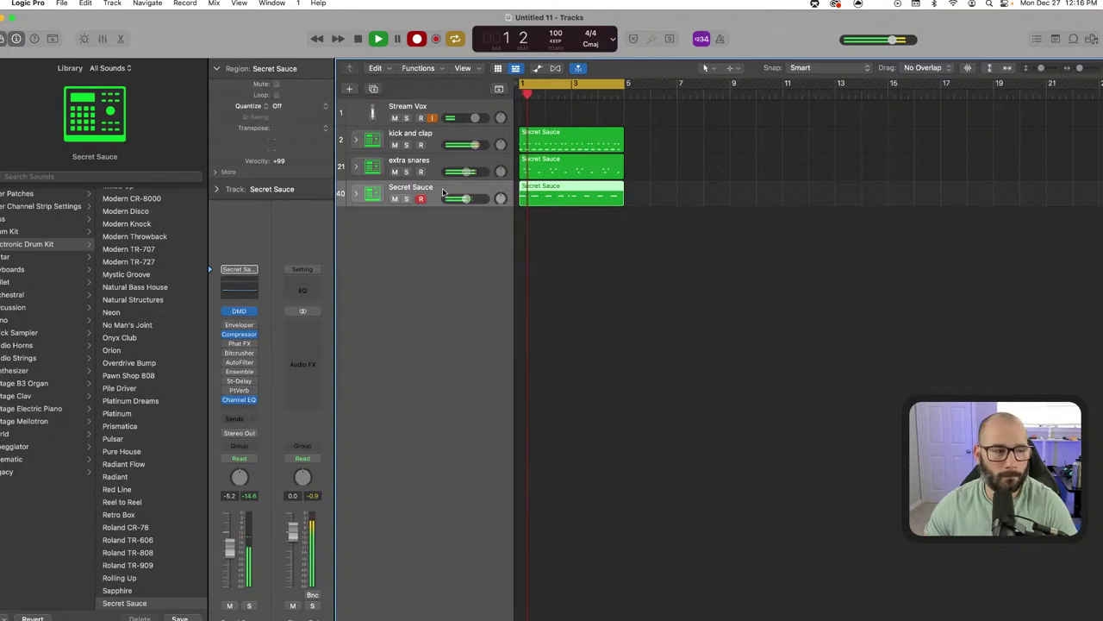
left_click_drag(465, 203, 472, 200)
key("space")
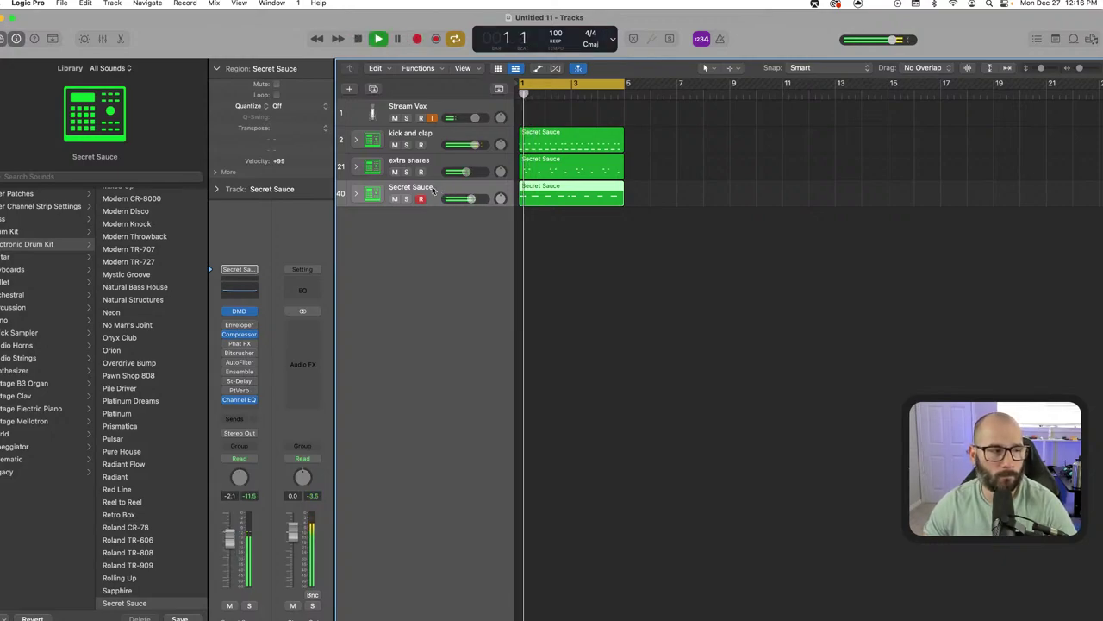
Rename the remaining Secret Sauce track "open hi"
double_click(412, 187)
type("open hi")
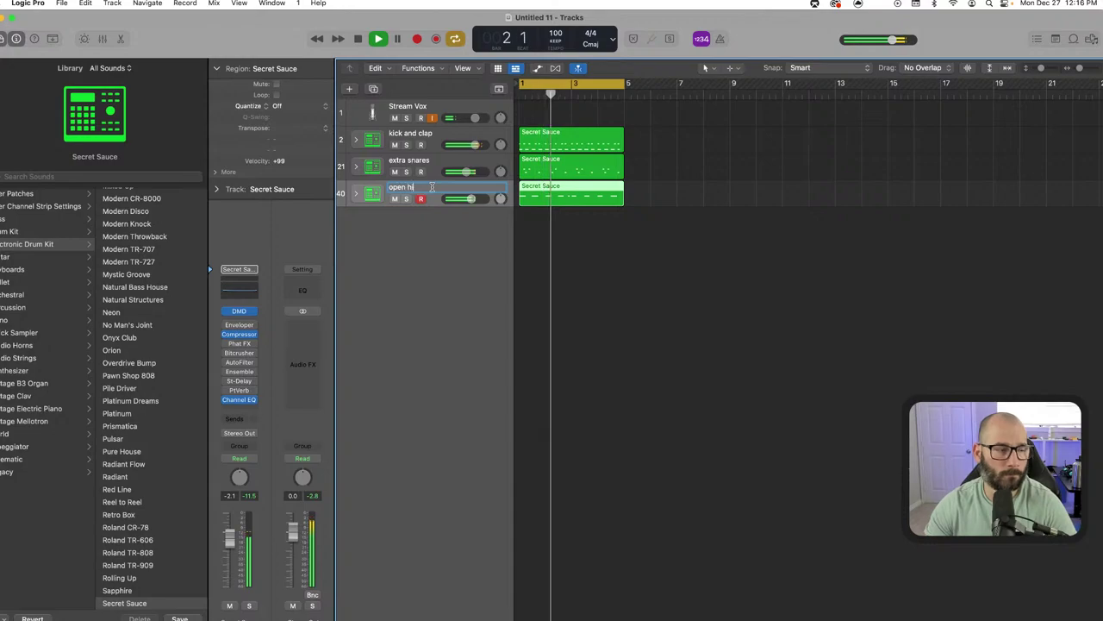
key("Return")
key("Return")
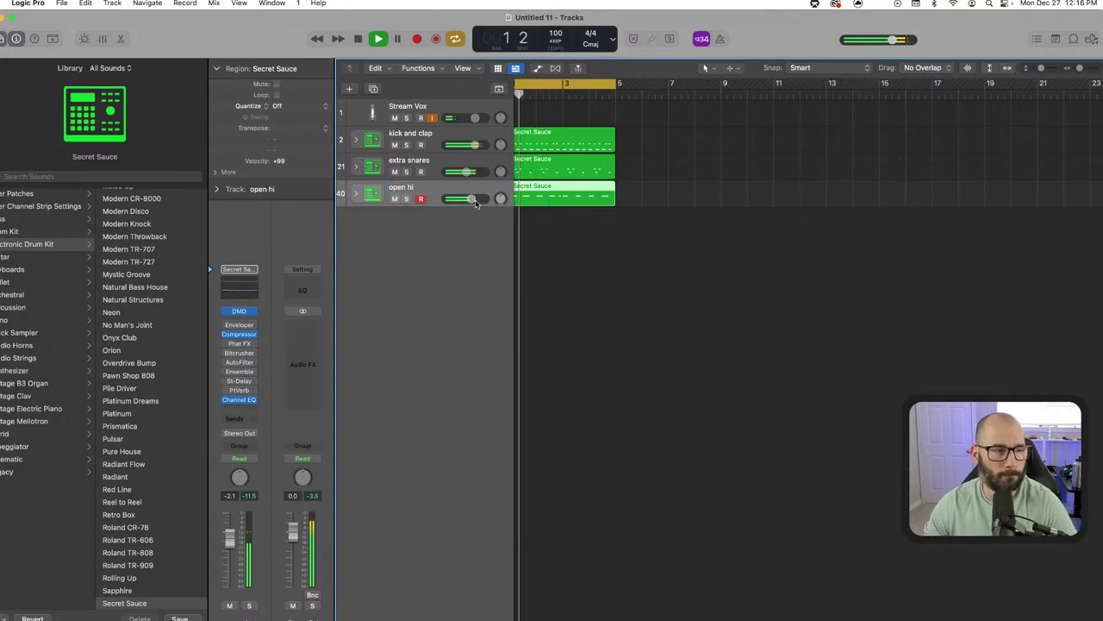
Stop playback and save the project as "pop stream reggeaton" in a new folder of the same name inside the Logic folder
key("space")
key("super+s")
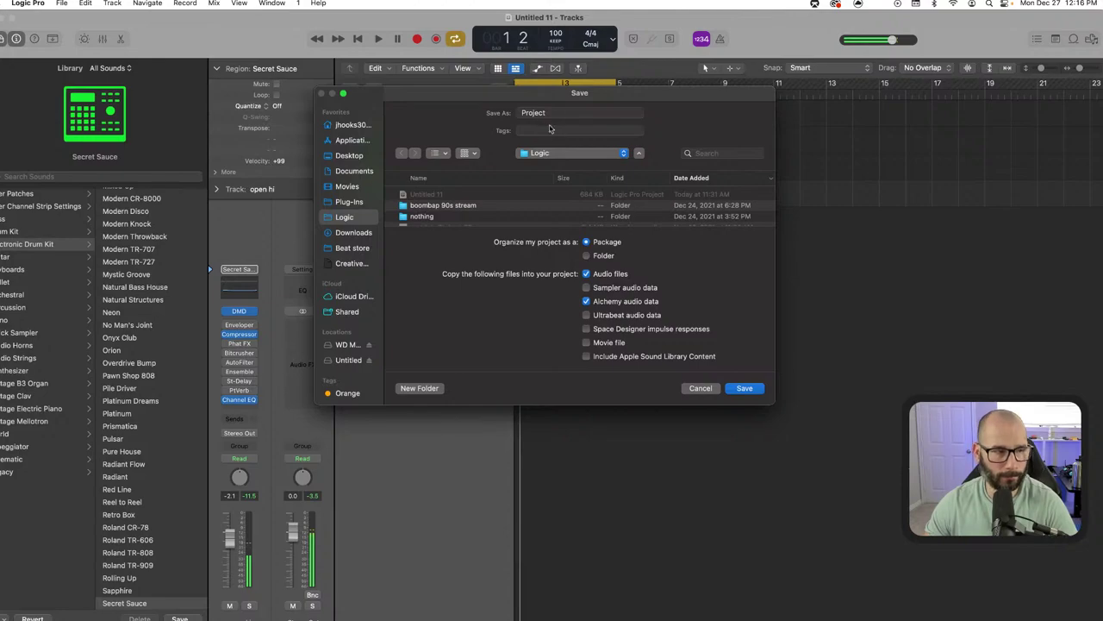
double_click(551, 112)
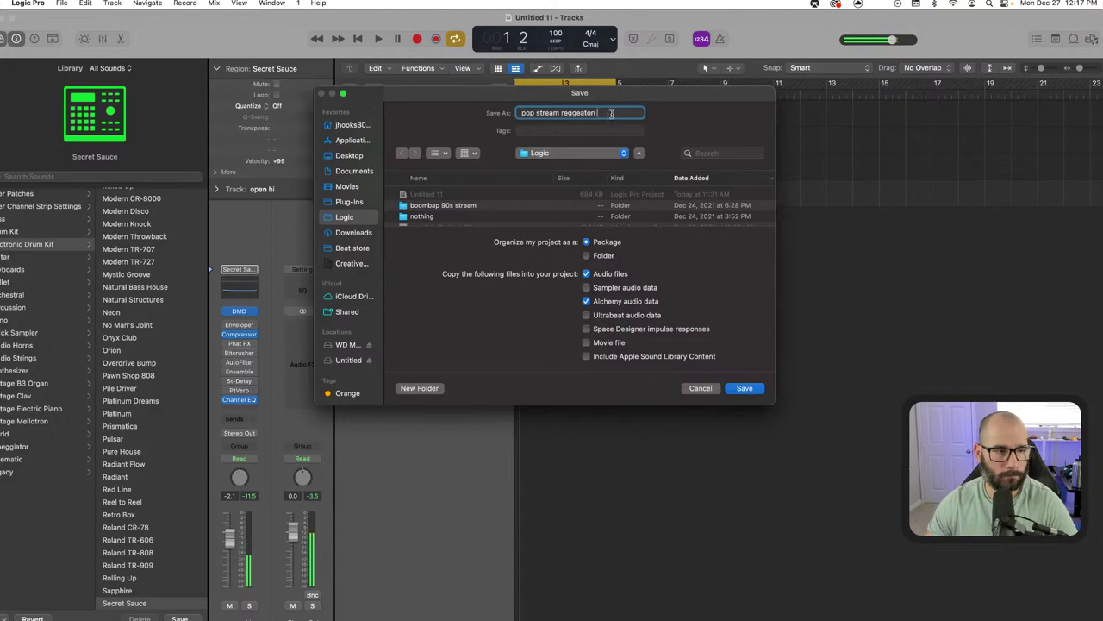
left_click(419, 388)
left_click(604, 271)
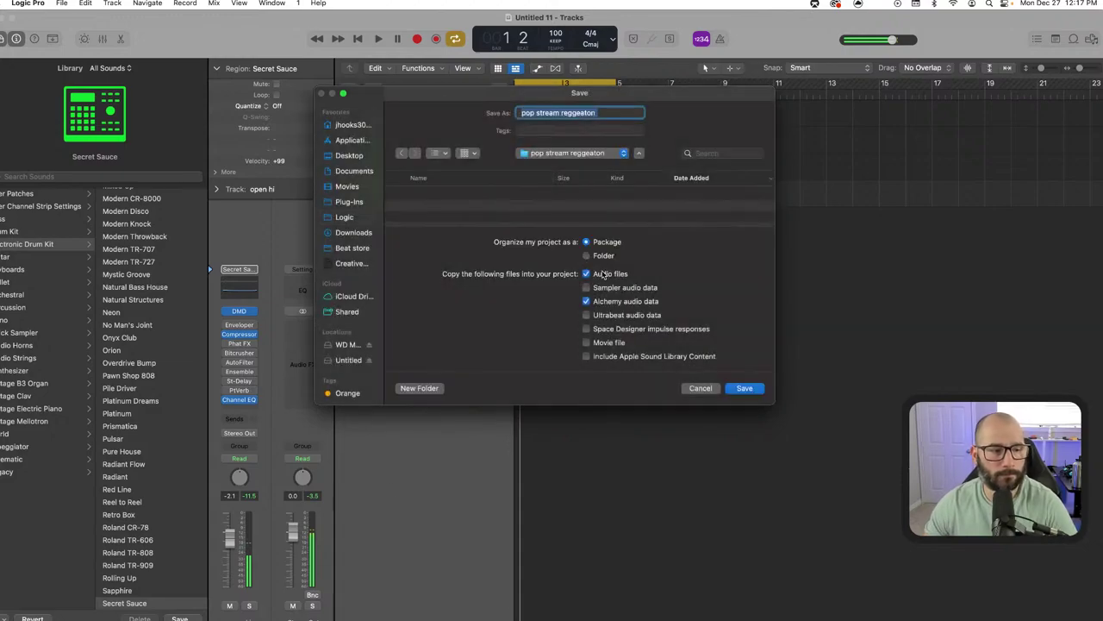
left_click(745, 389)
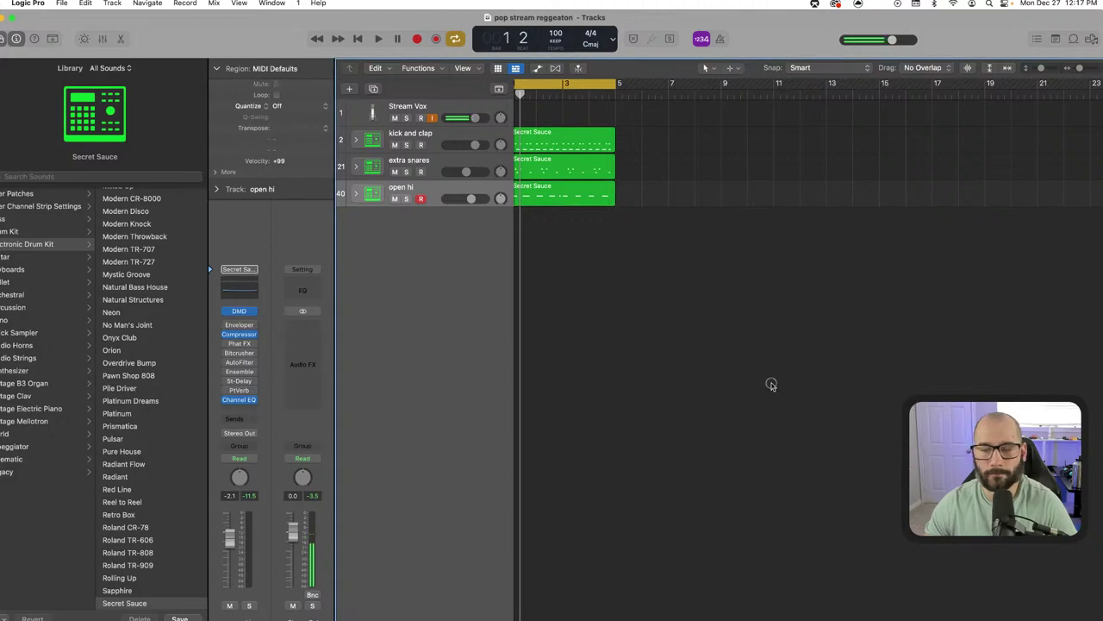
Quantize the region on the open hi track to 1/16 Swing B while the loop plays
key("space")
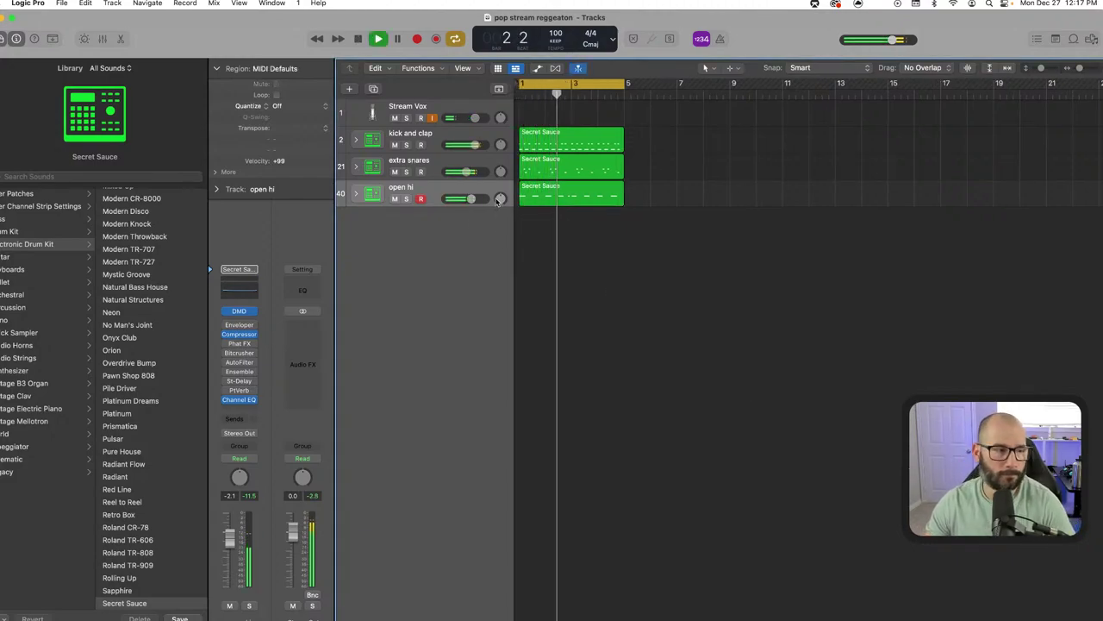
left_click(554, 200)
left_click(277, 106)
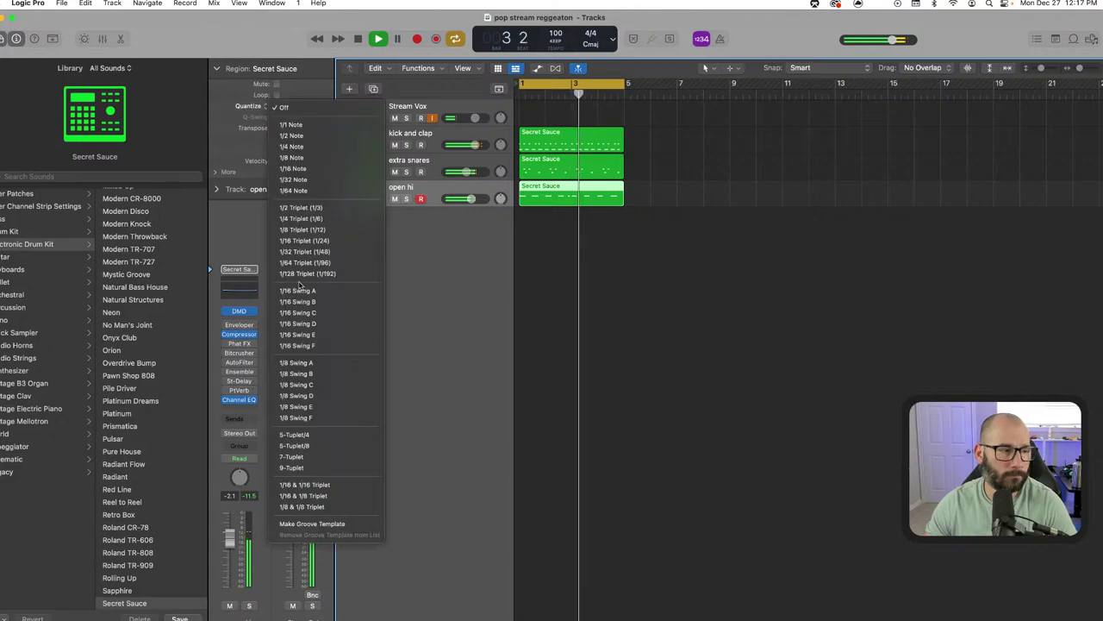
left_click(298, 302)
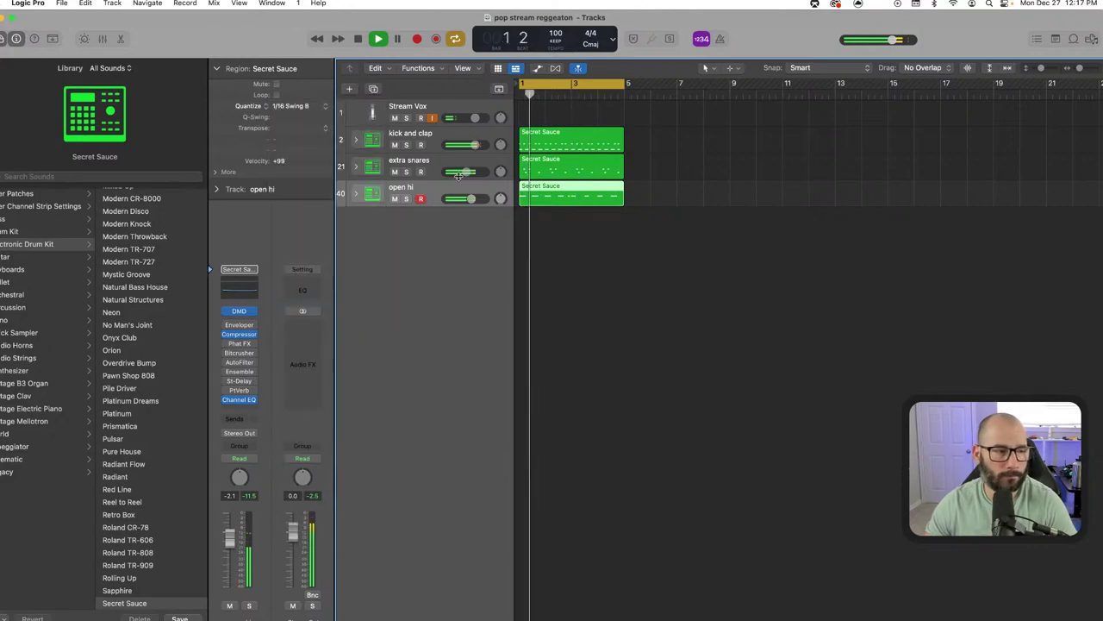
Set the open hi track's volume to -3.6 dB and add a duplicate Secret Sauce track below it
left_click_drag(466, 197, 500, 193)
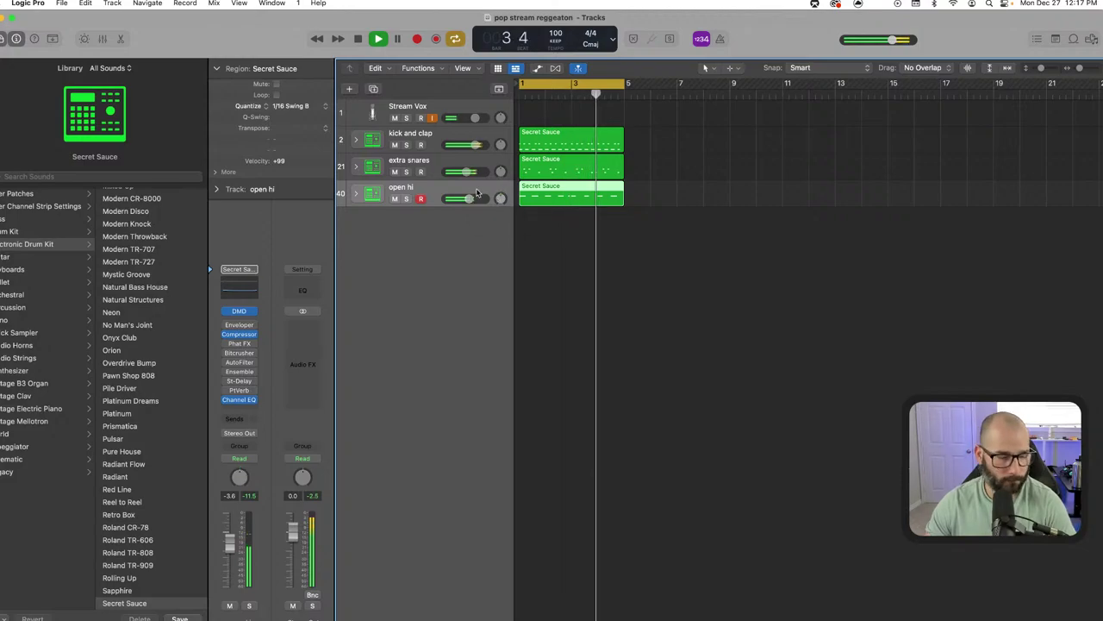
key("super+d")
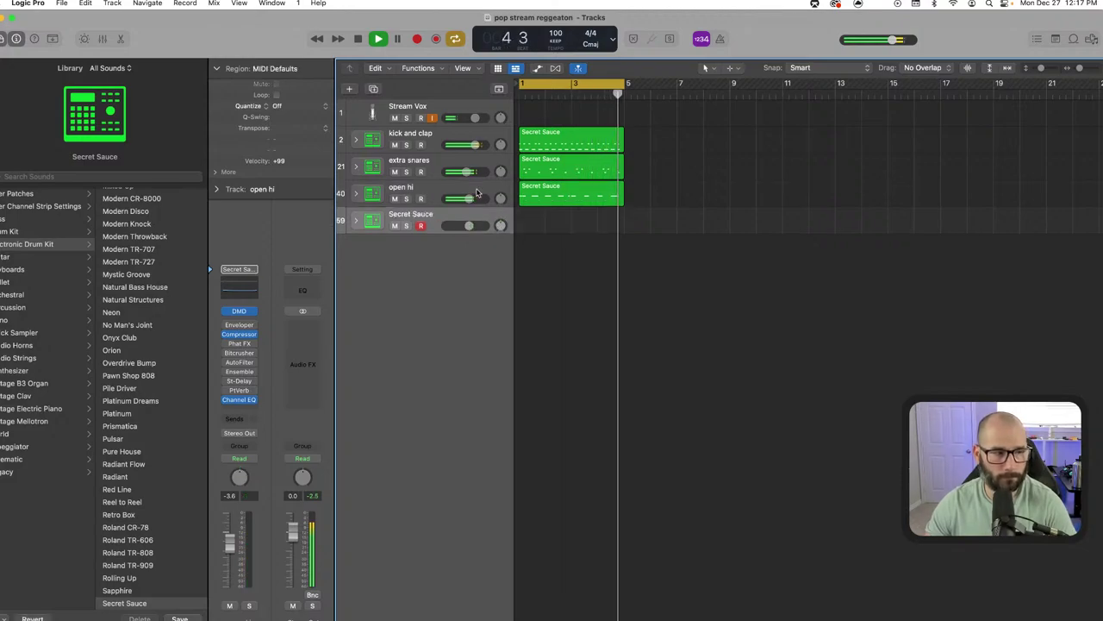
key("space")
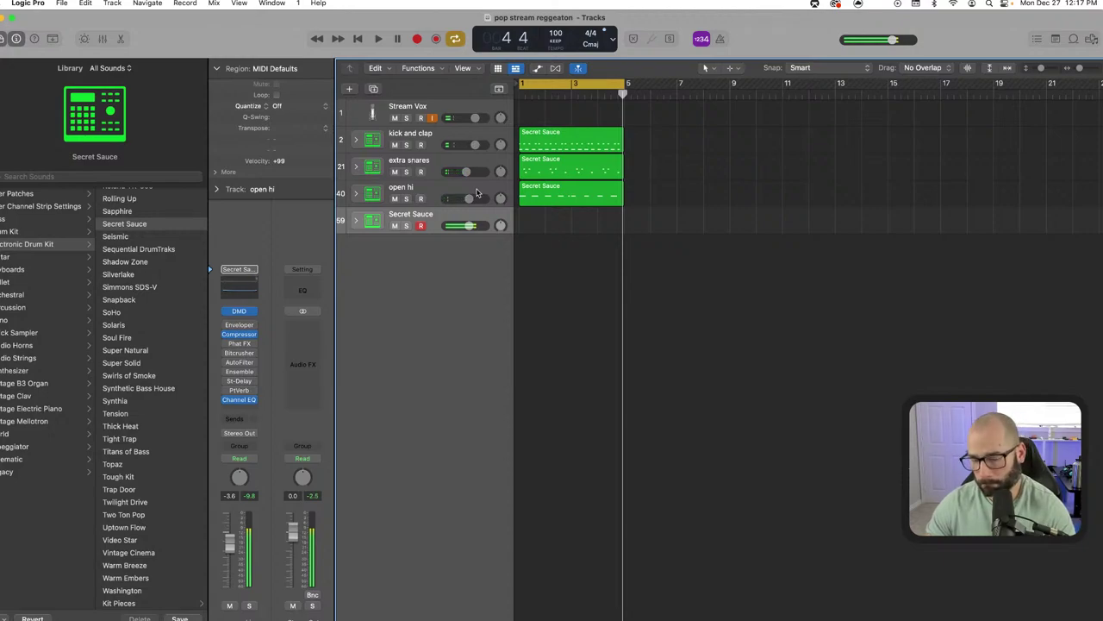
Record a hi-hat pattern over the cycle on the new Secret Sauce track and quantize its region to 1/16 Triplet (1/24)
key("r")
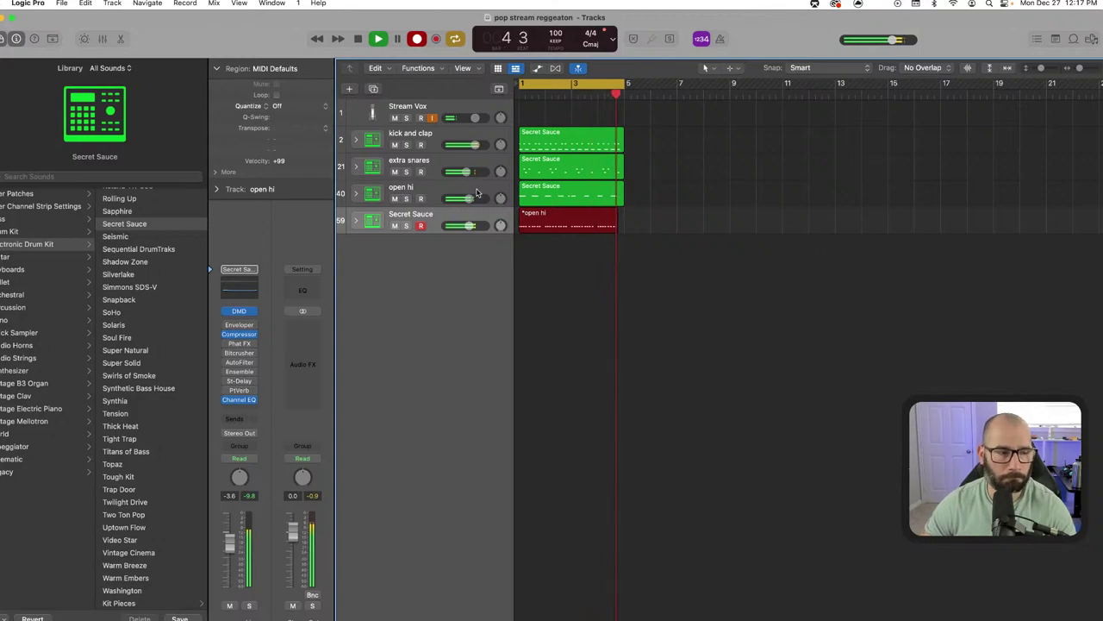
key("space")
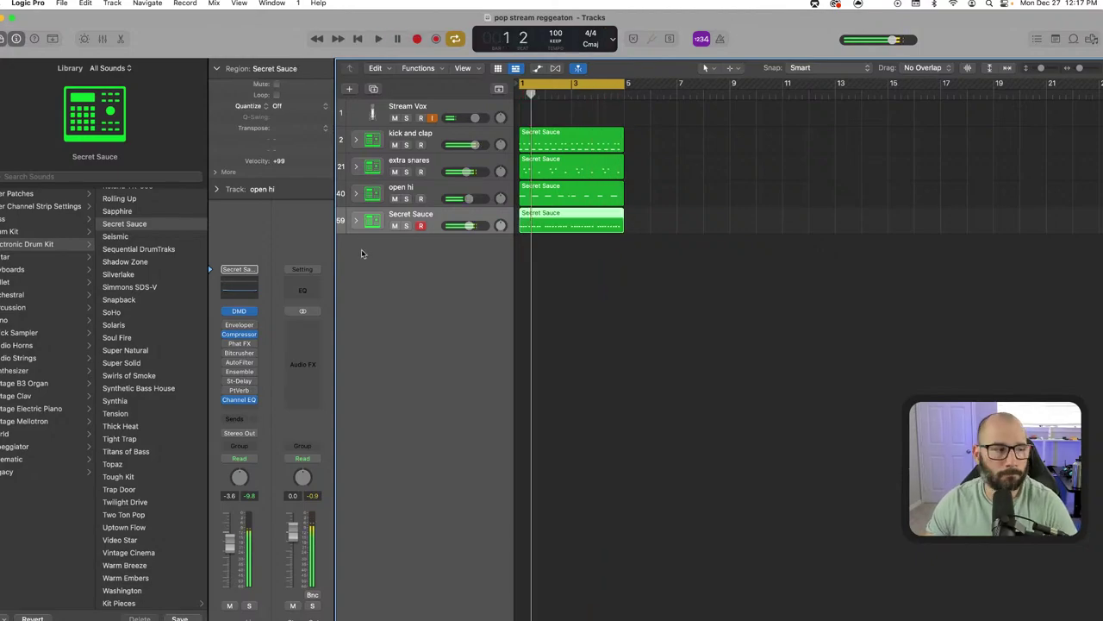
key("space")
left_click(280, 105)
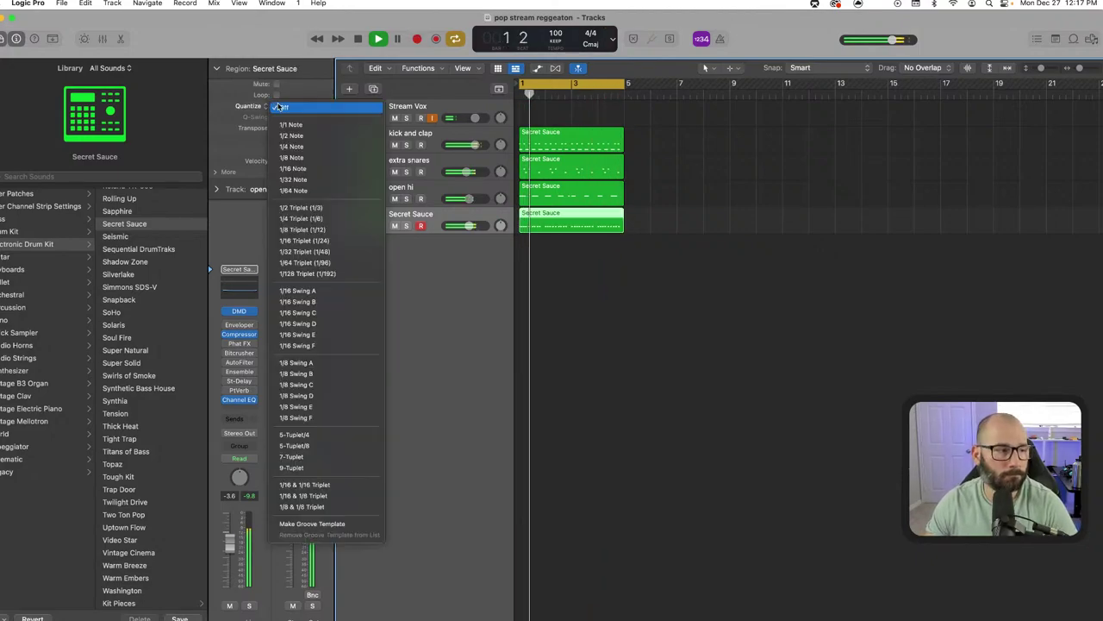
left_click(319, 240)
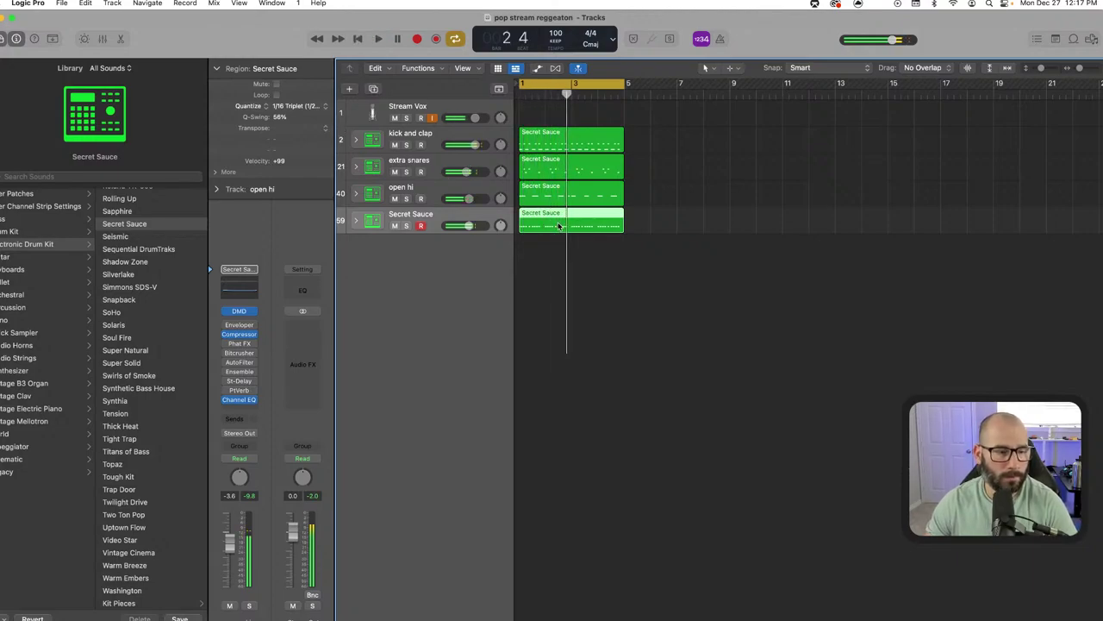
Open the new hi-hat region in the Piano Roll with the Brush Tool as the secondary tool, and hide the Library
double_click(558, 226)
left_click(733, 386)
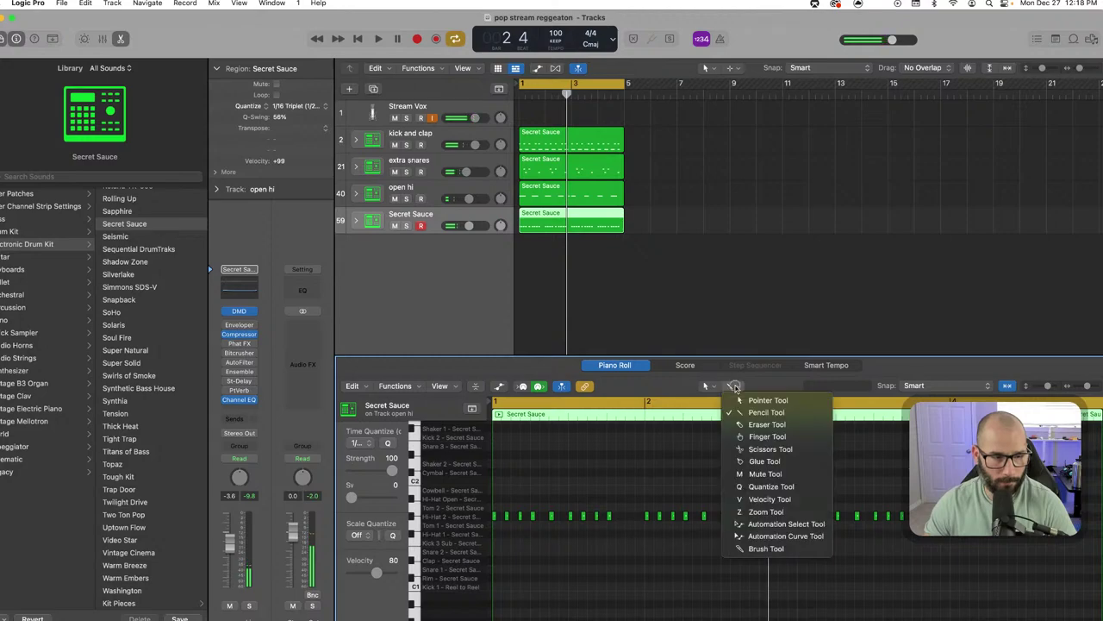
left_click(766, 550)
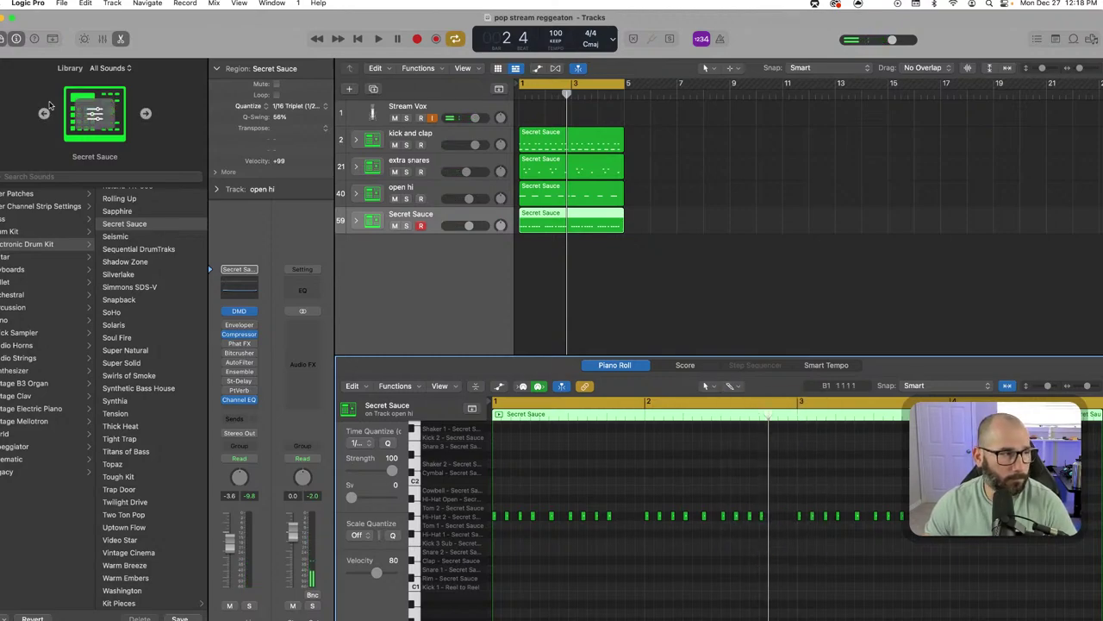
key("y")
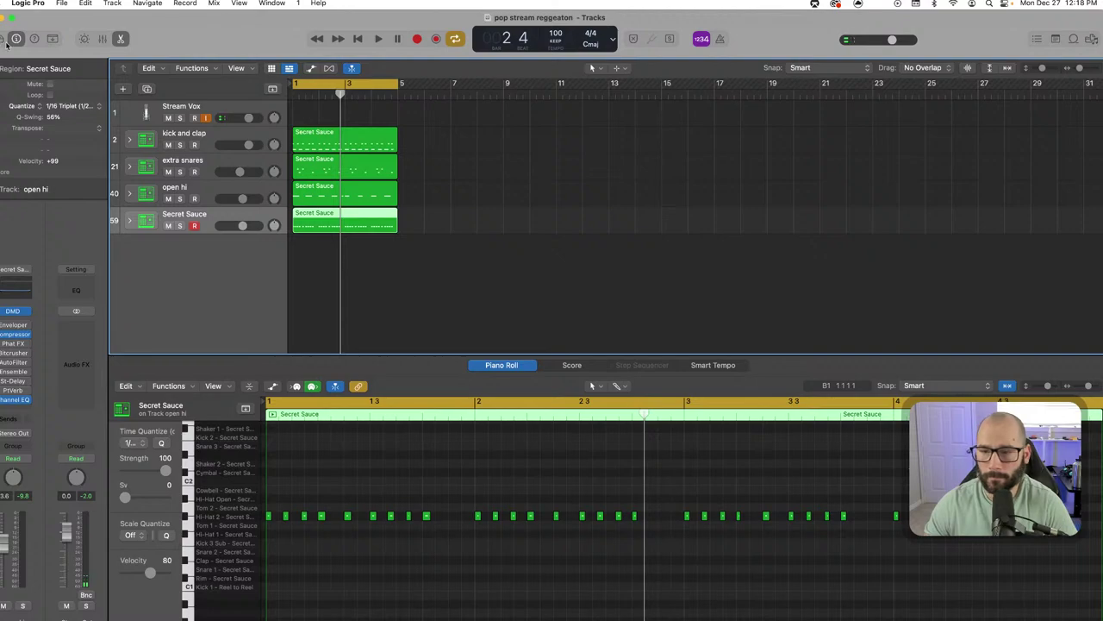
Play back the hi-hats briefly, widen the Piano Roll's settings area, and set Time Quantize to 1/32 Triplet (1/48)
key("space")
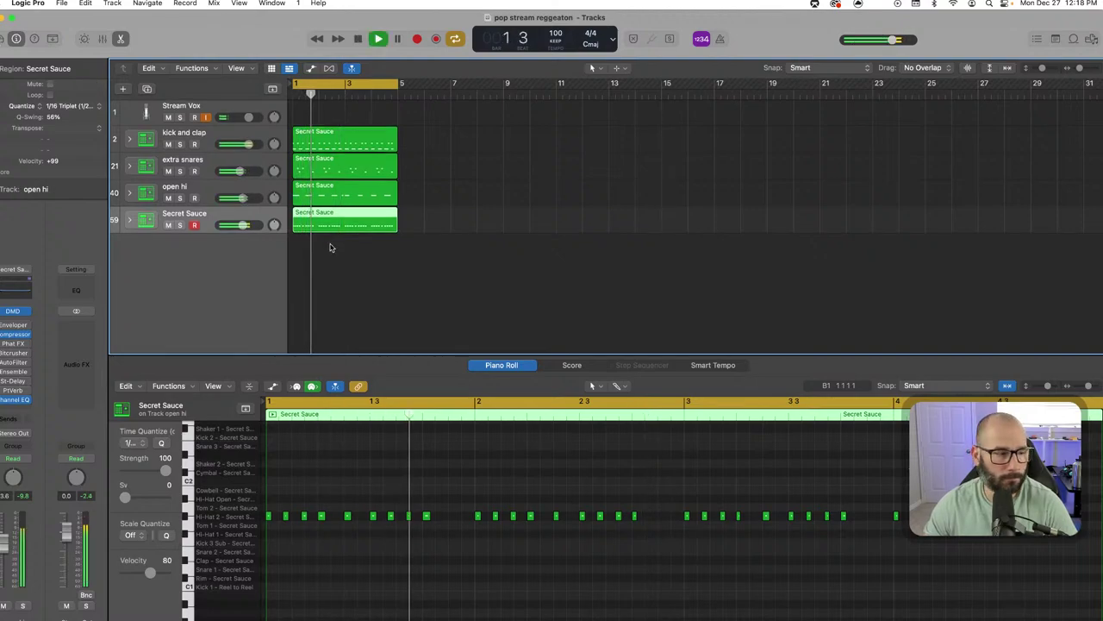
scroll(222, 434, "down", 1)
key("space")
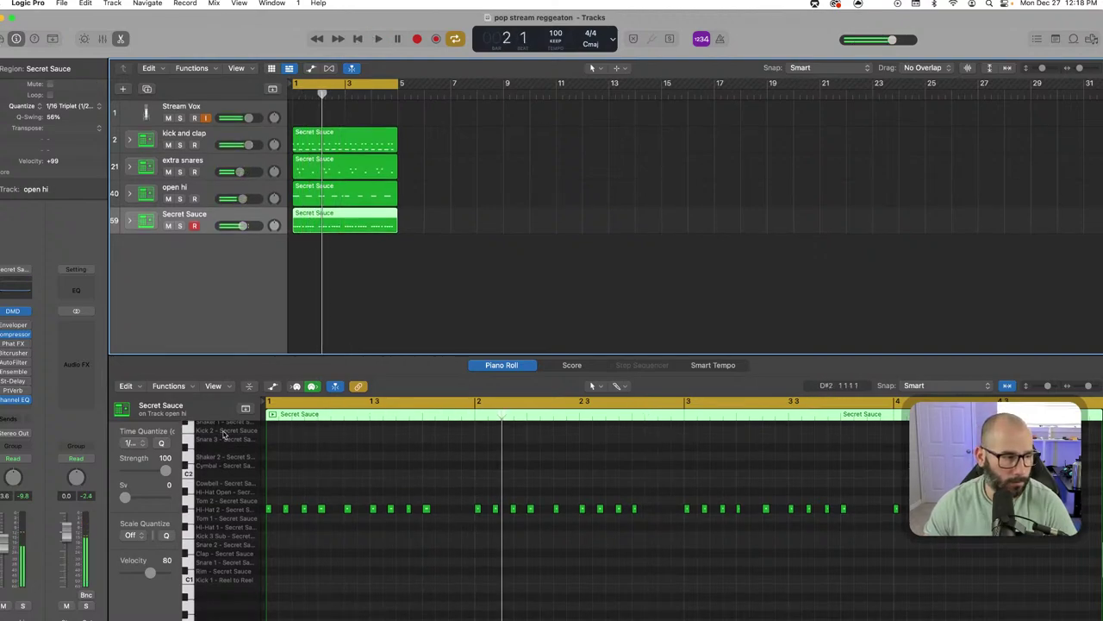
left_click_drag(181, 436, 239, 443)
left_click(173, 442)
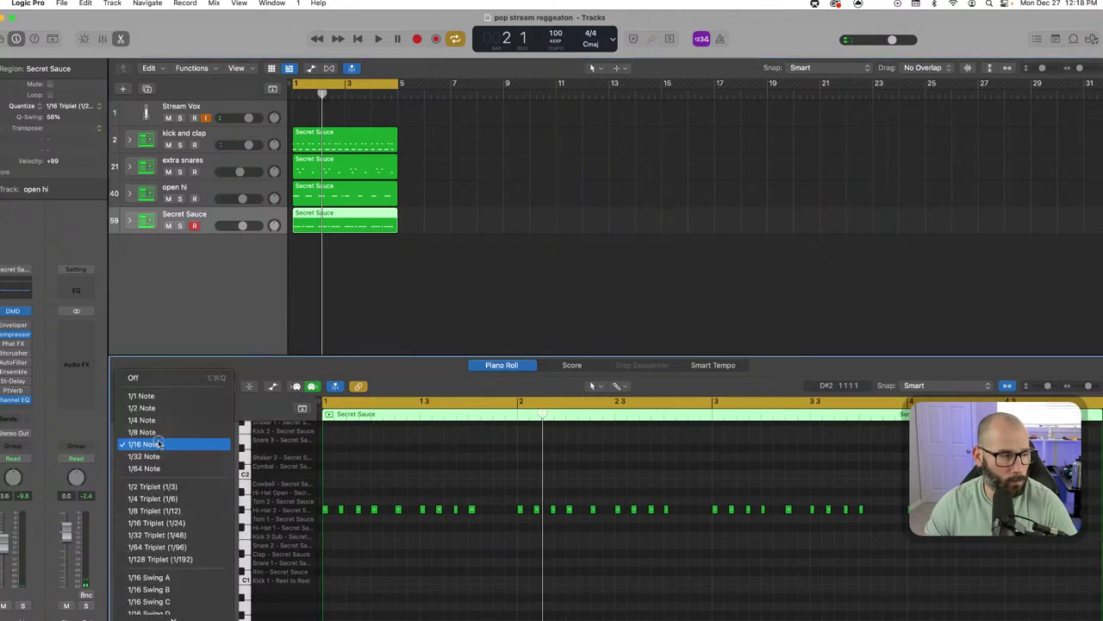
left_click(163, 535)
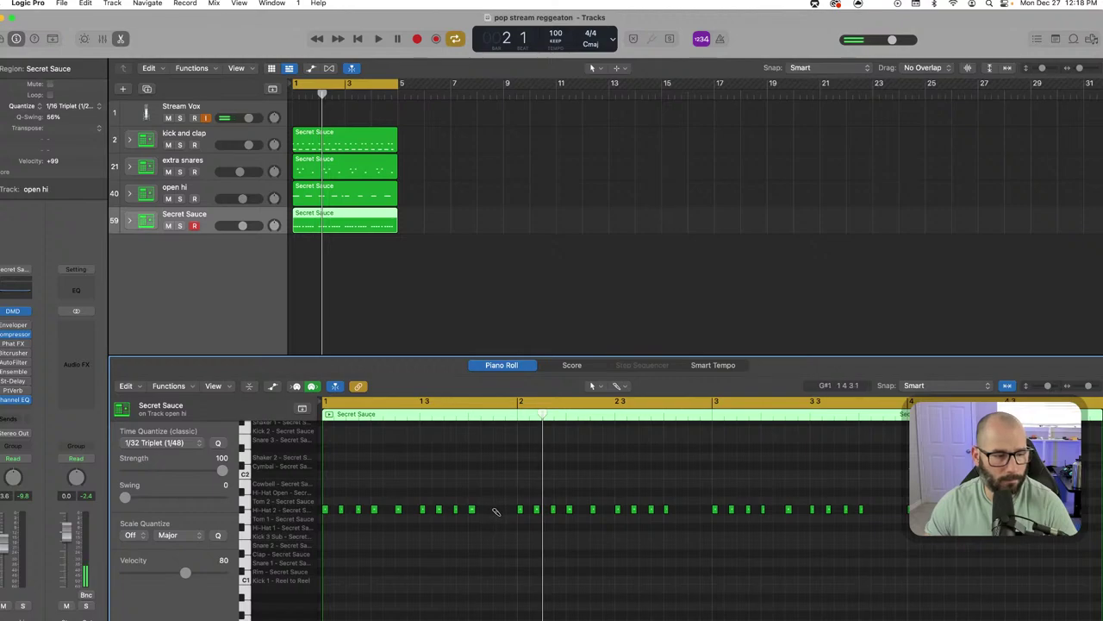
Brush short rolls of extra Hi-Hat 2 notes at the ends of the bars and play the loop to check them
left_click(500, 509)
key("space")
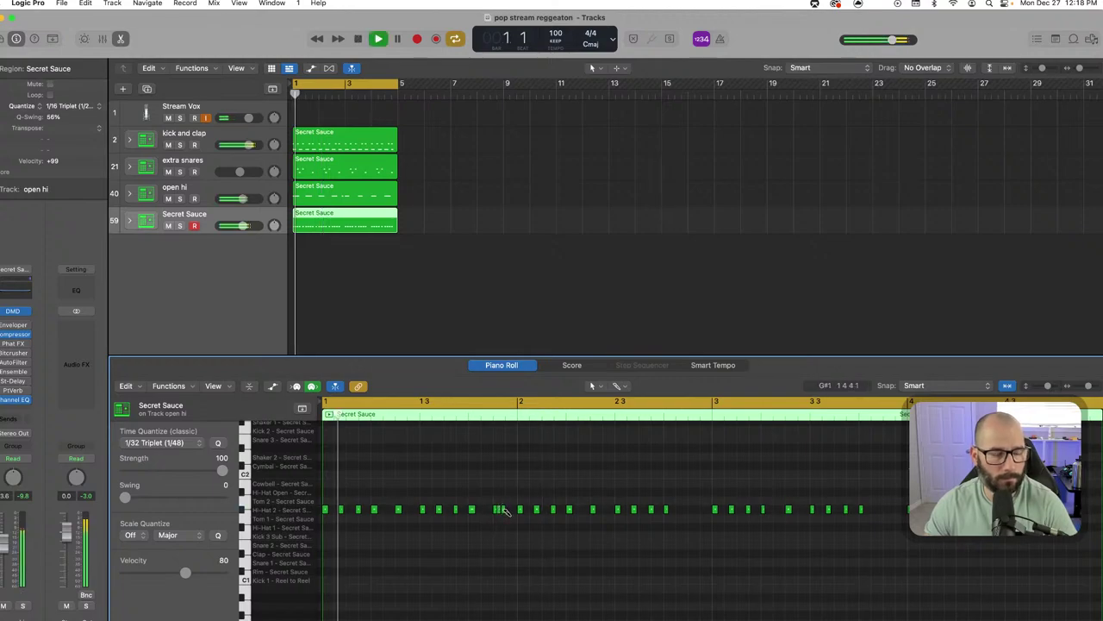
key("space")
left_click(704, 510)
key("space")
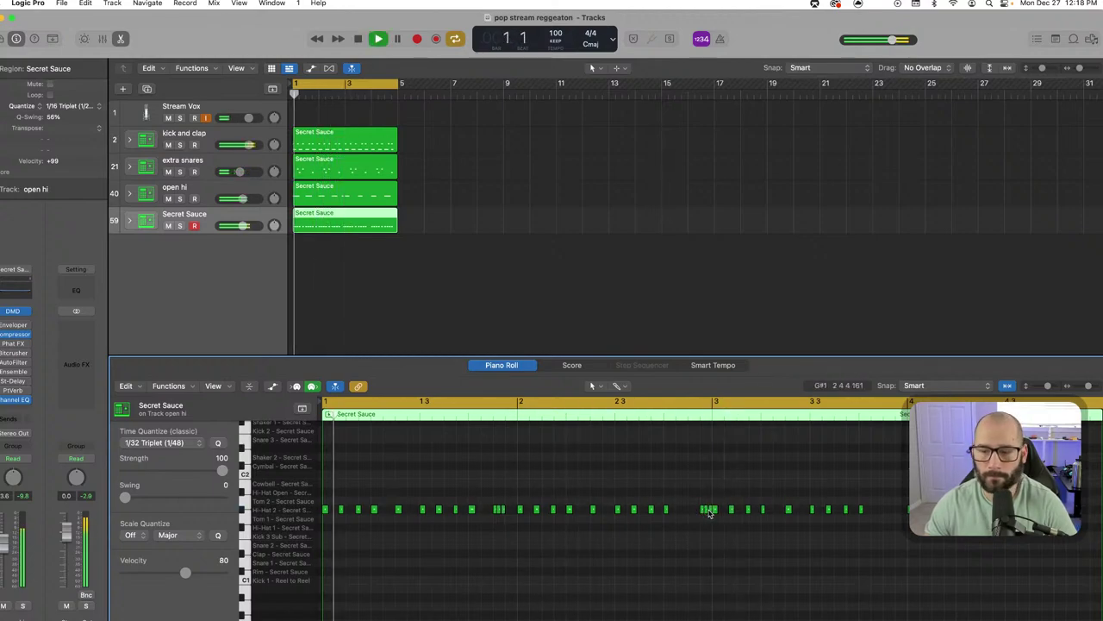
left_click(709, 510)
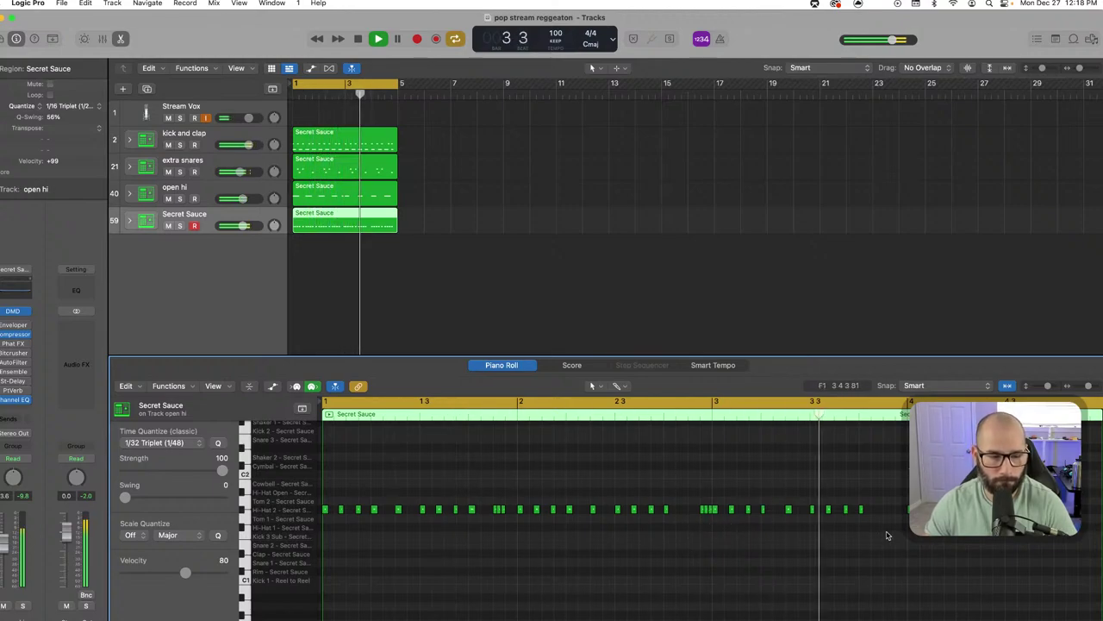
key("space")
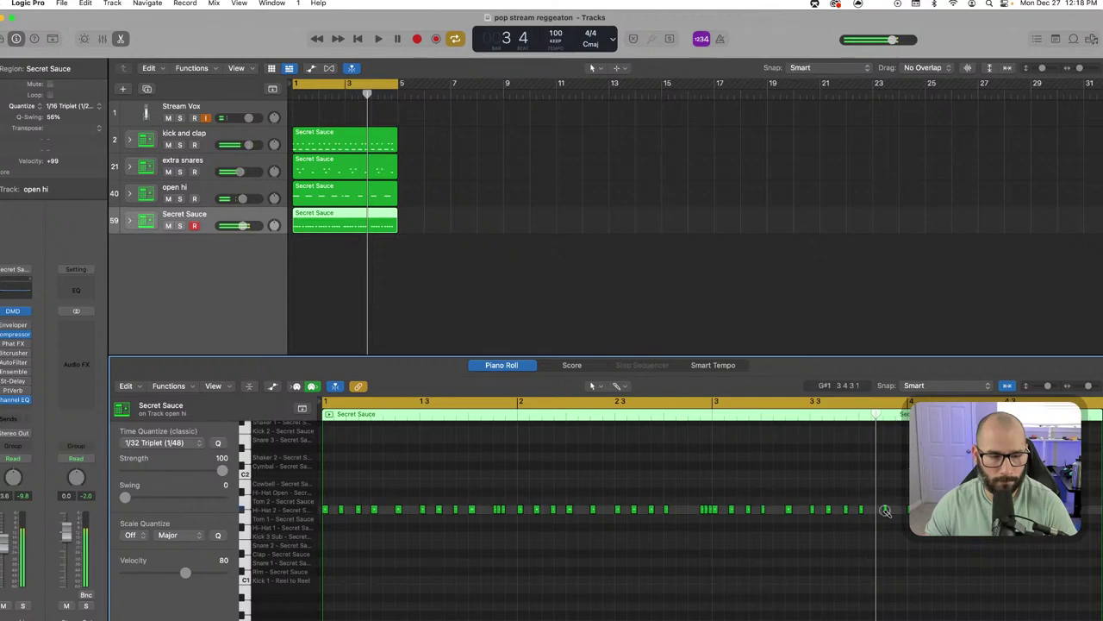
key("space")
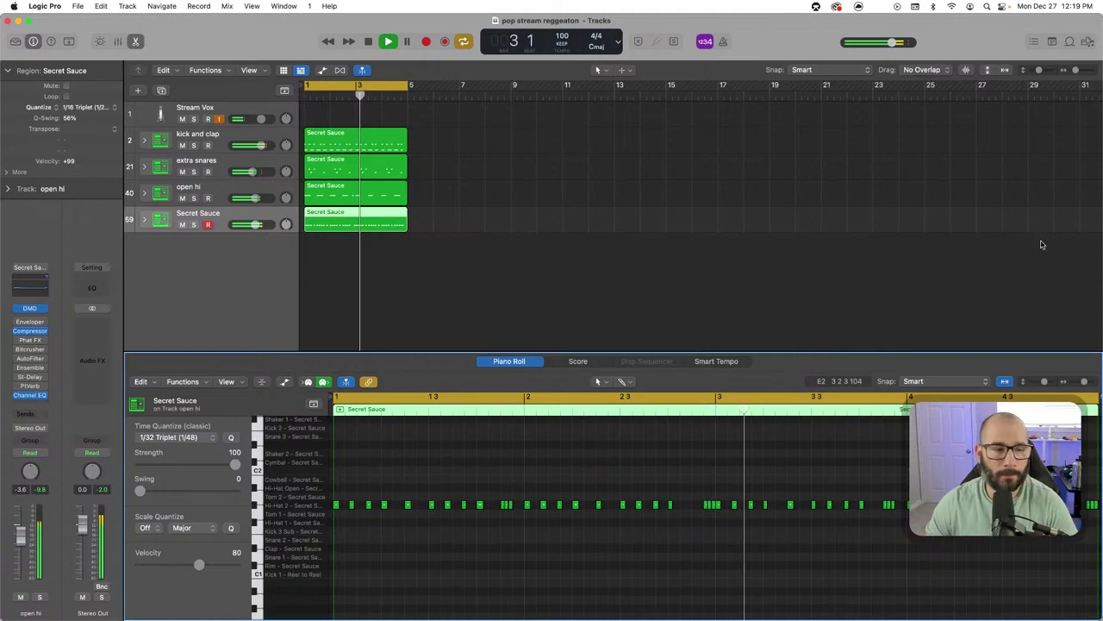
key("space")
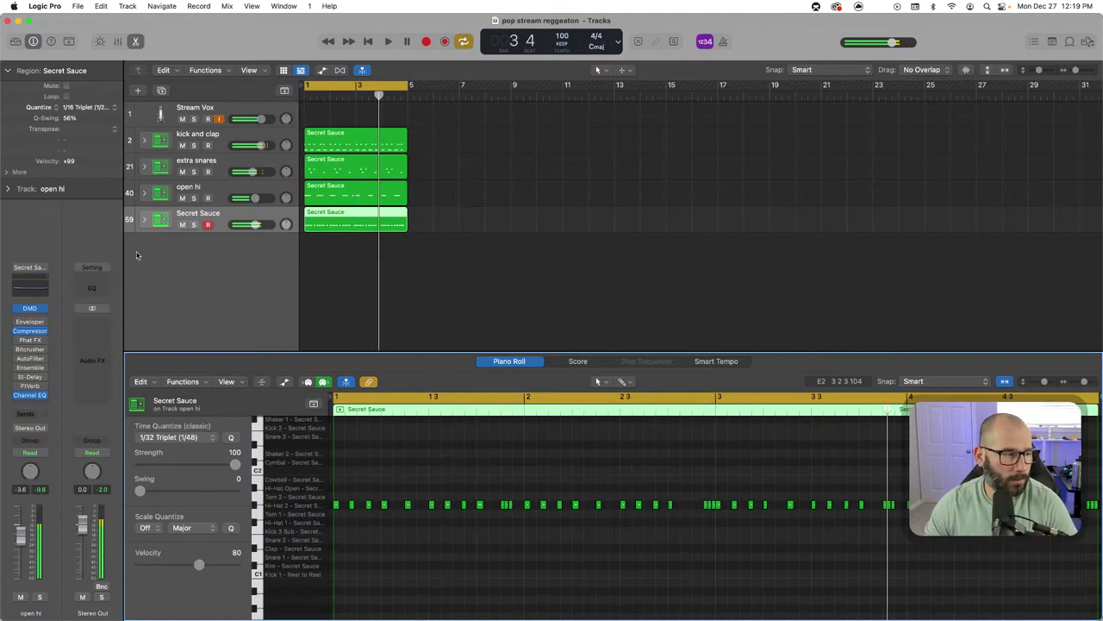
Replace the Enveloper insert on the hi-hat track with Xfer Records LFOTool and raise the starting point of its curve
left_click(45, 327)
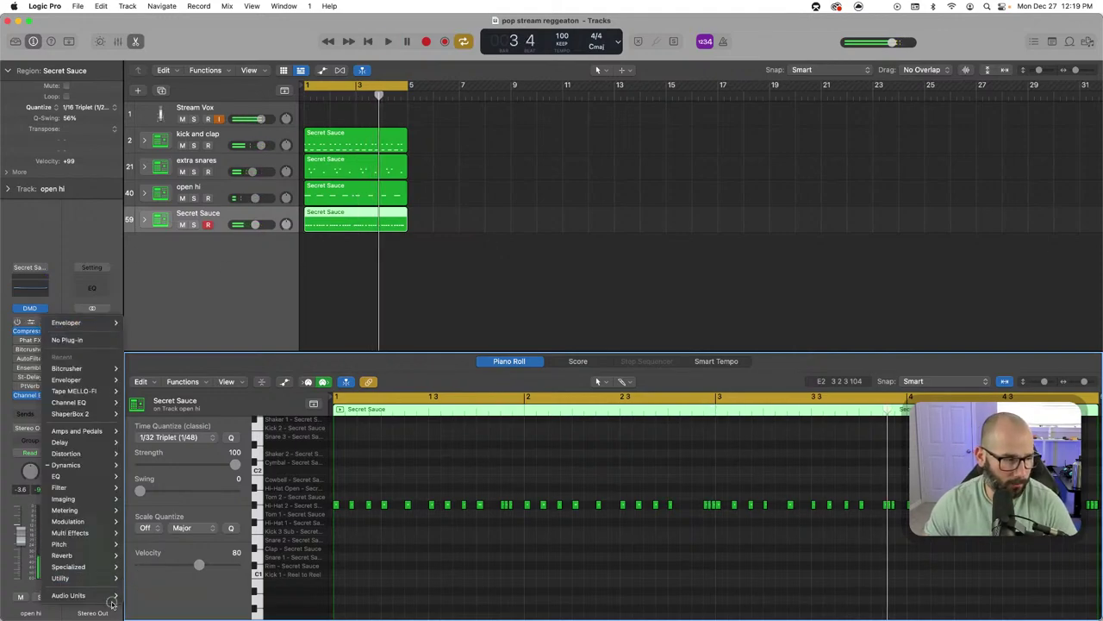
mouse_move(107, 597)
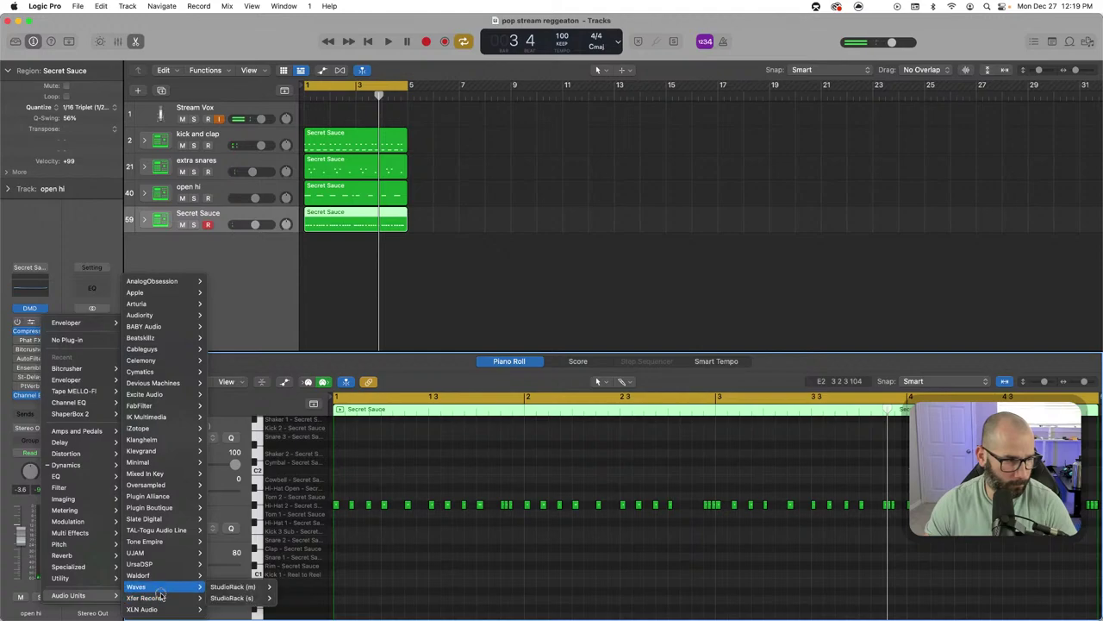
mouse_move(192, 601)
left_click(263, 598)
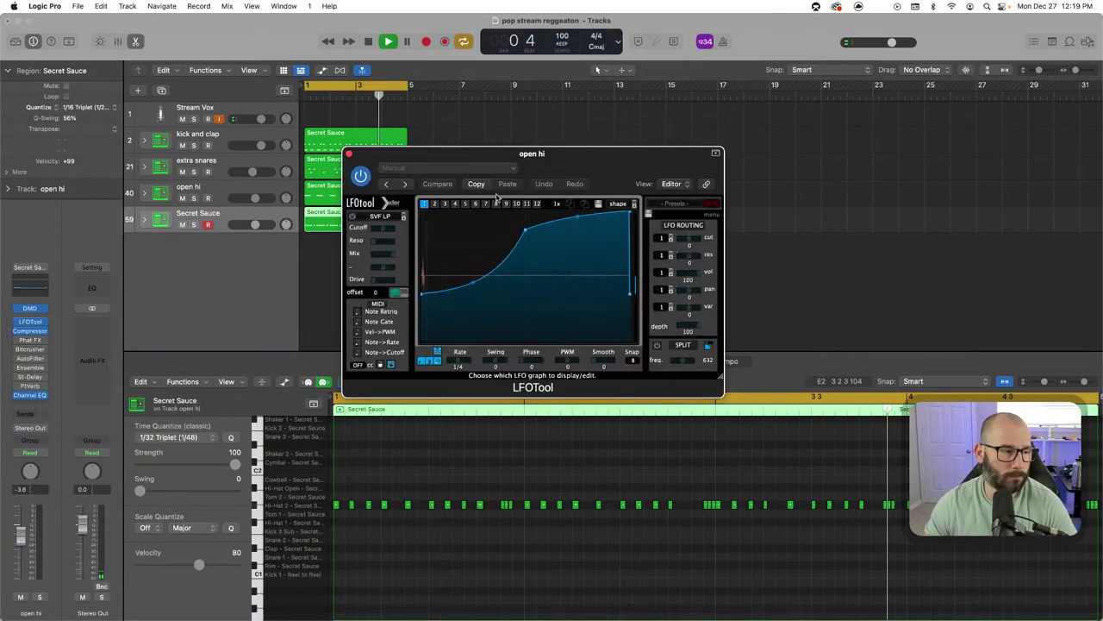
key("space")
left_click_drag(421, 293, 423, 268)
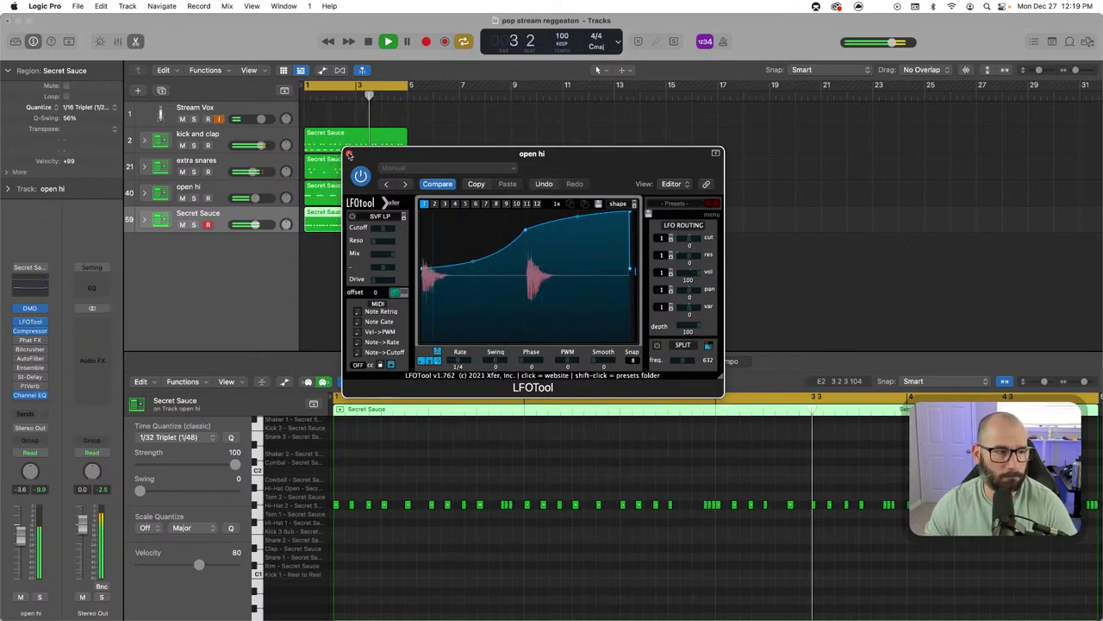
left_click(350, 154)
left_click(623, 214)
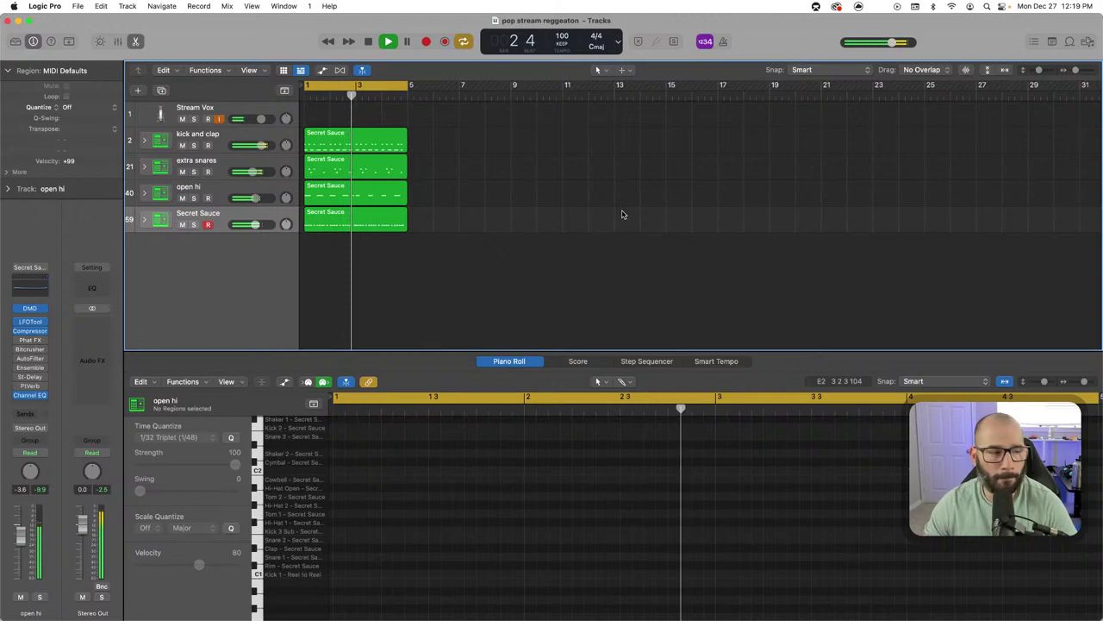
Duplicate the hi-hat track and record a sparse Shaker 1 pattern over the cycle on the copy
left_click(229, 219)
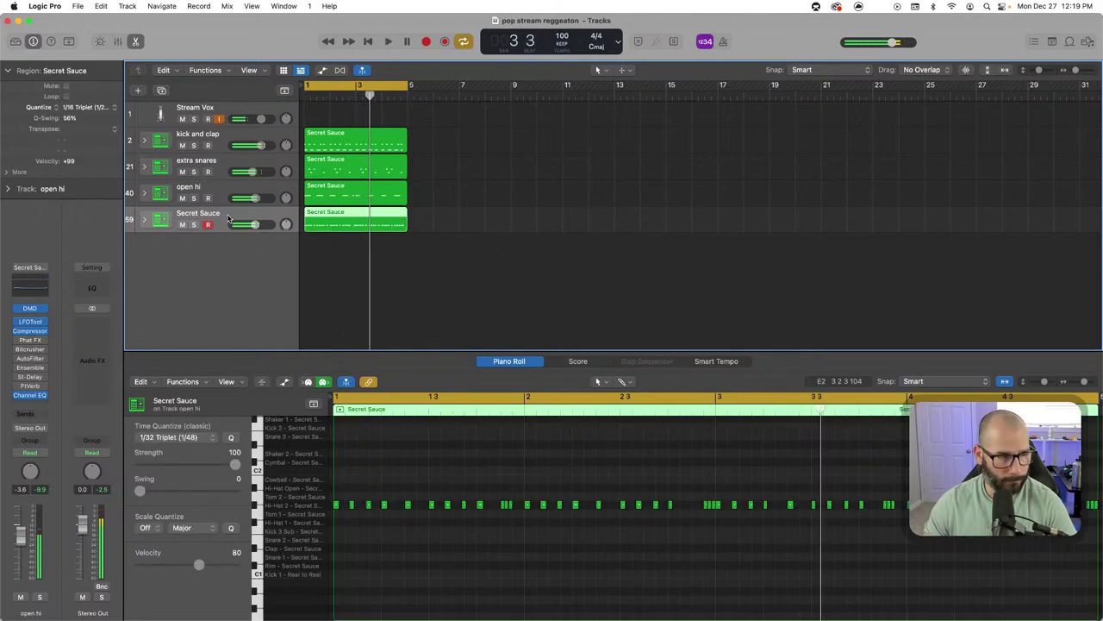
key("super+d")
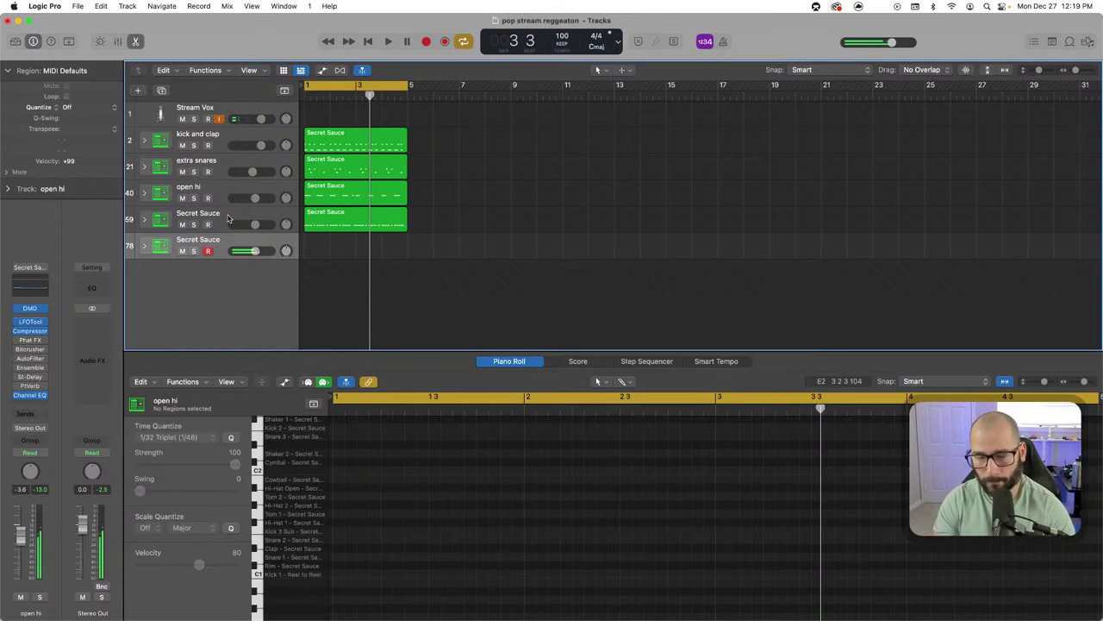
key("r")
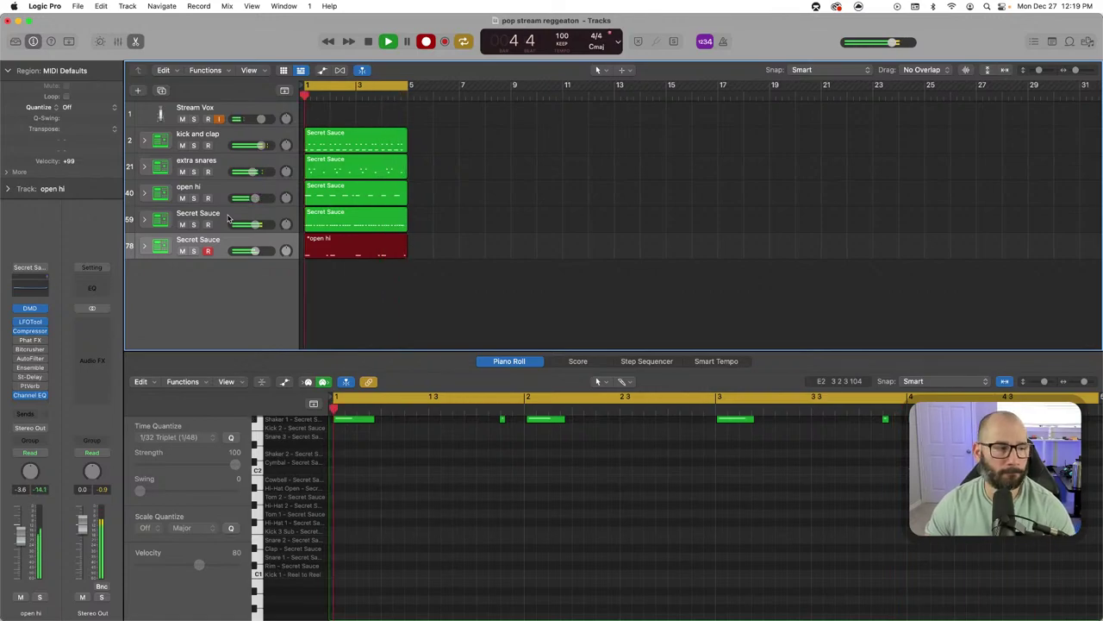
key("space")
key("space")
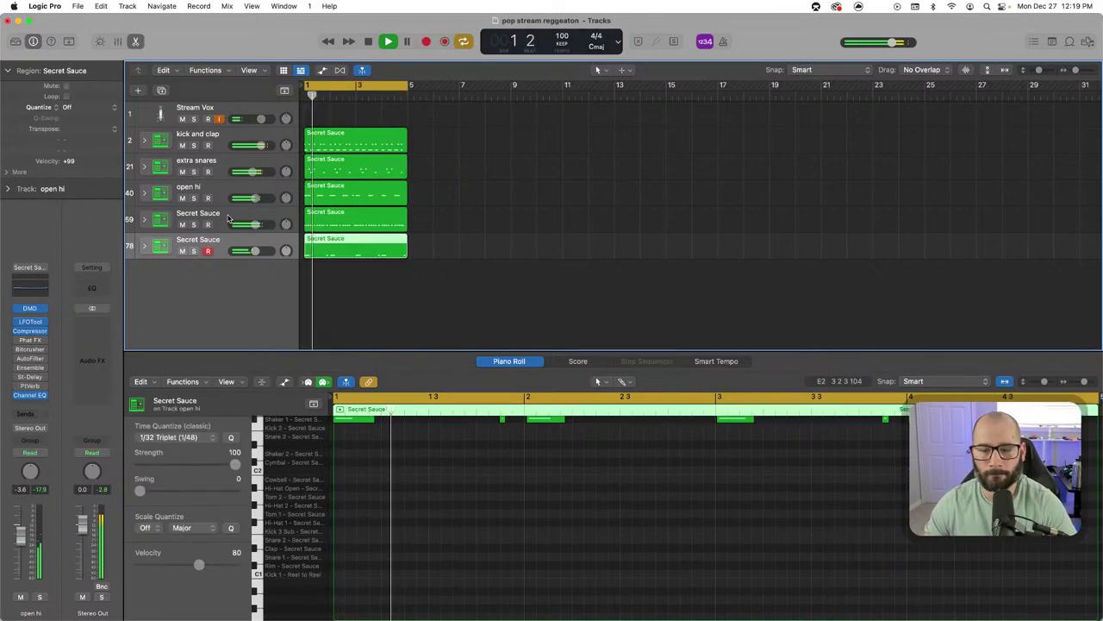
key("space")
key("space")
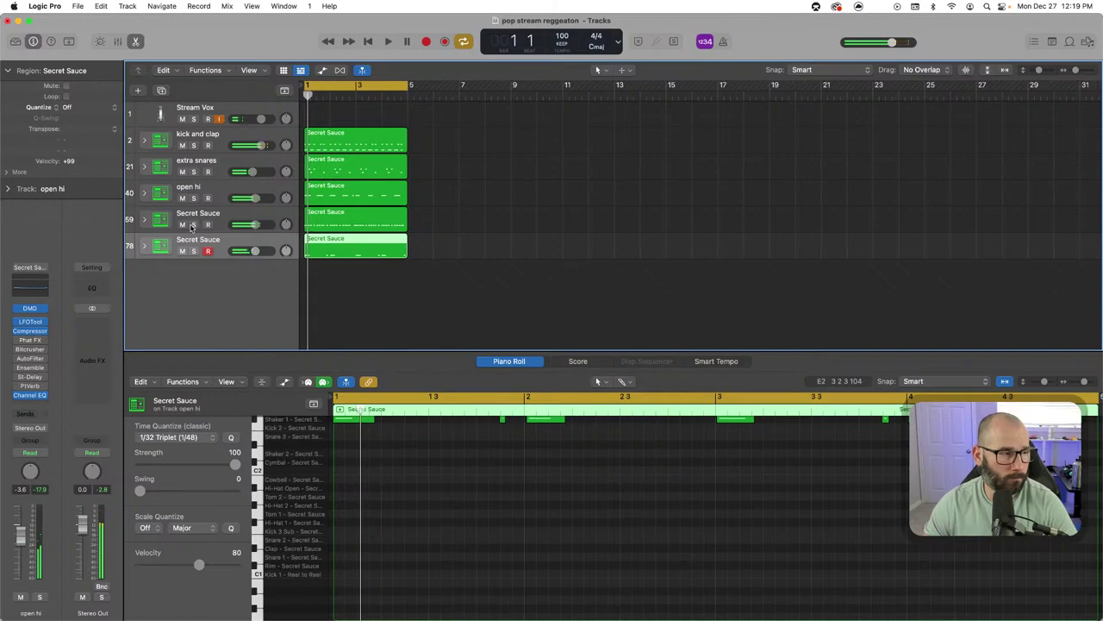
Rename the hi-hat track "hi hats" and the newest track "clashy sound", and deselect the region
double_click(193, 215)
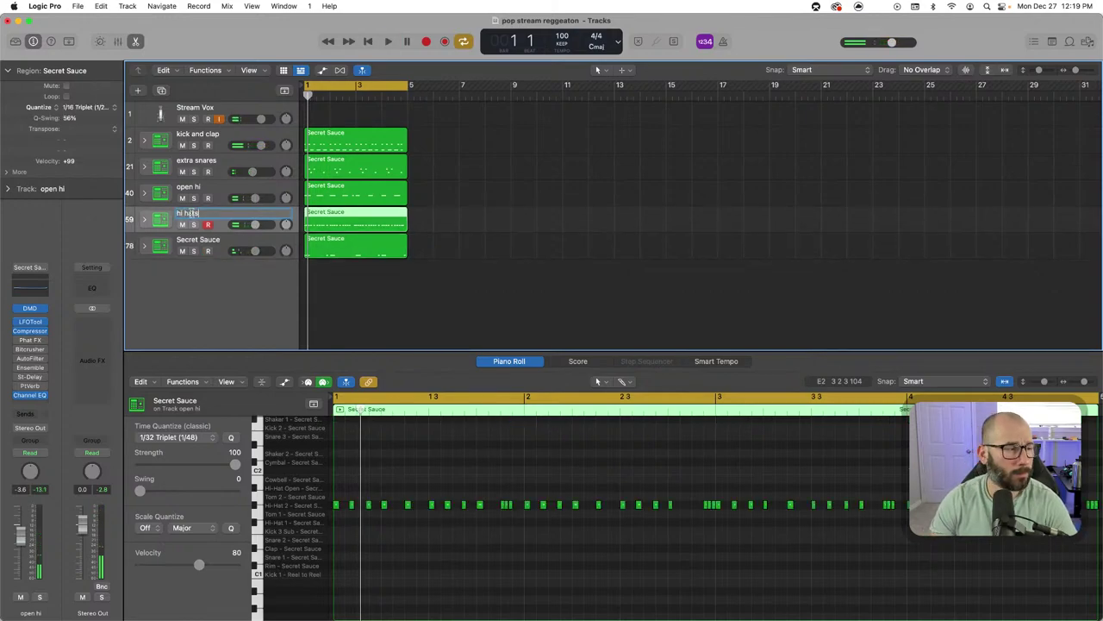
double_click(193, 242)
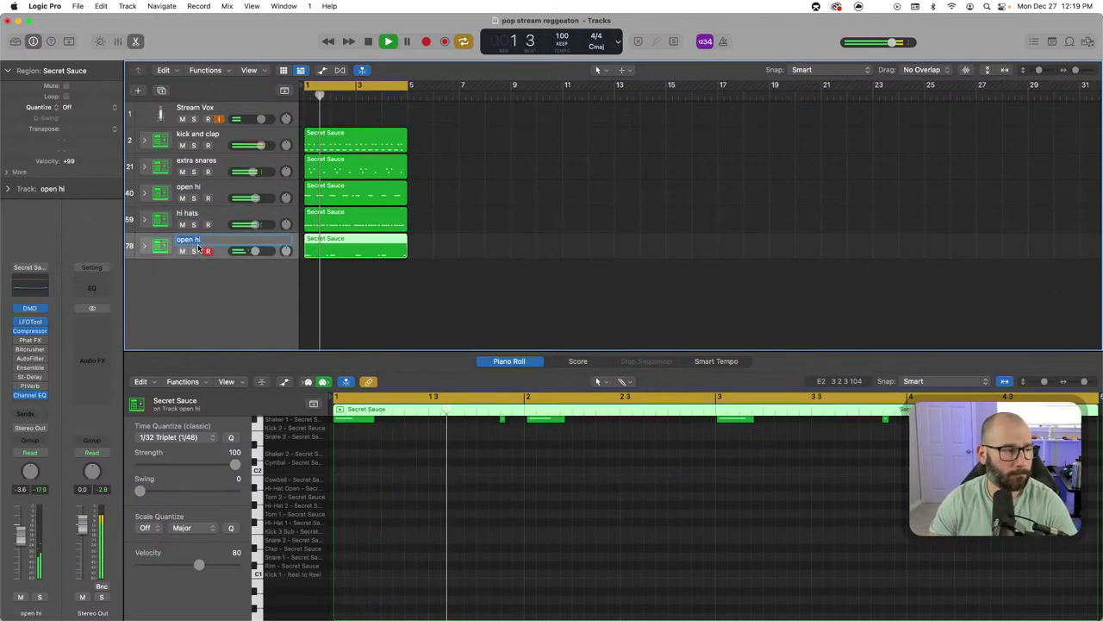
type("clashy so")
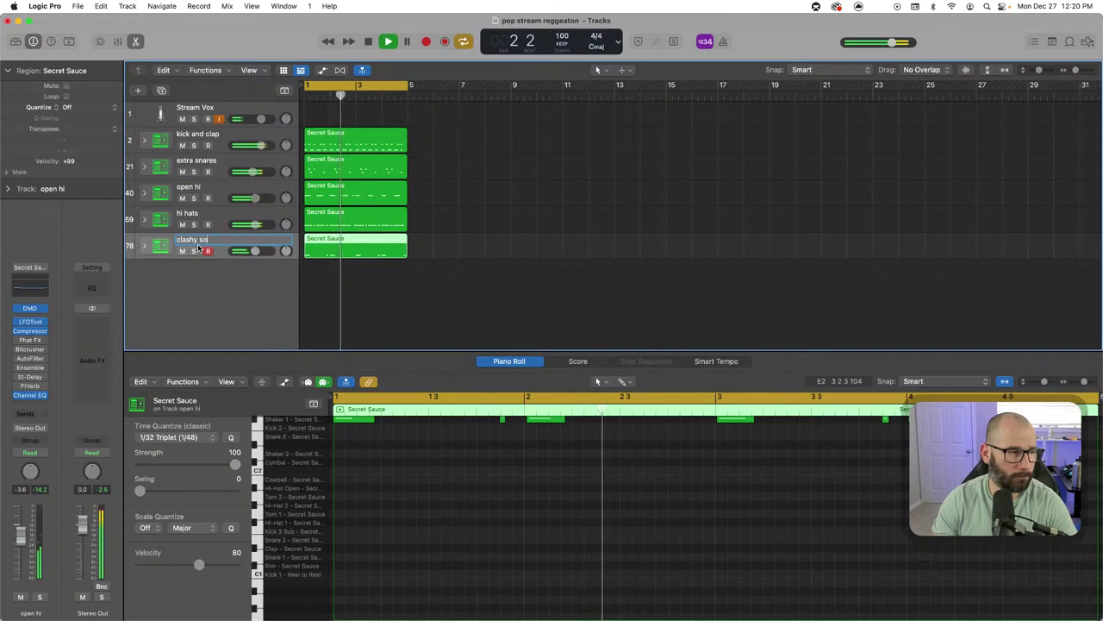
type("und")
key("Return")
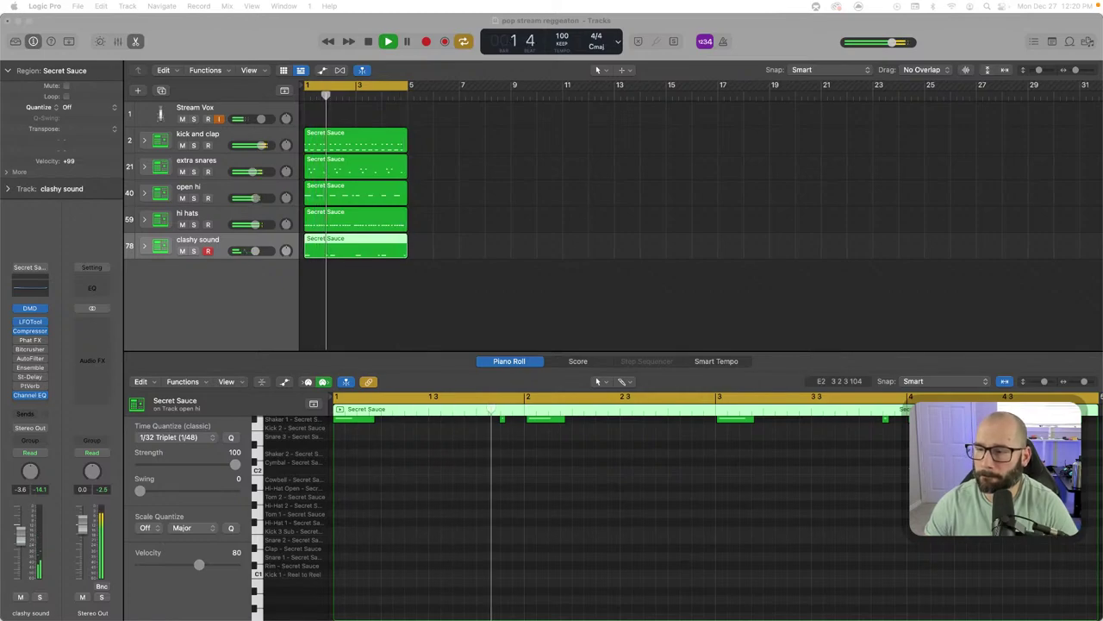
left_click(581, 261)
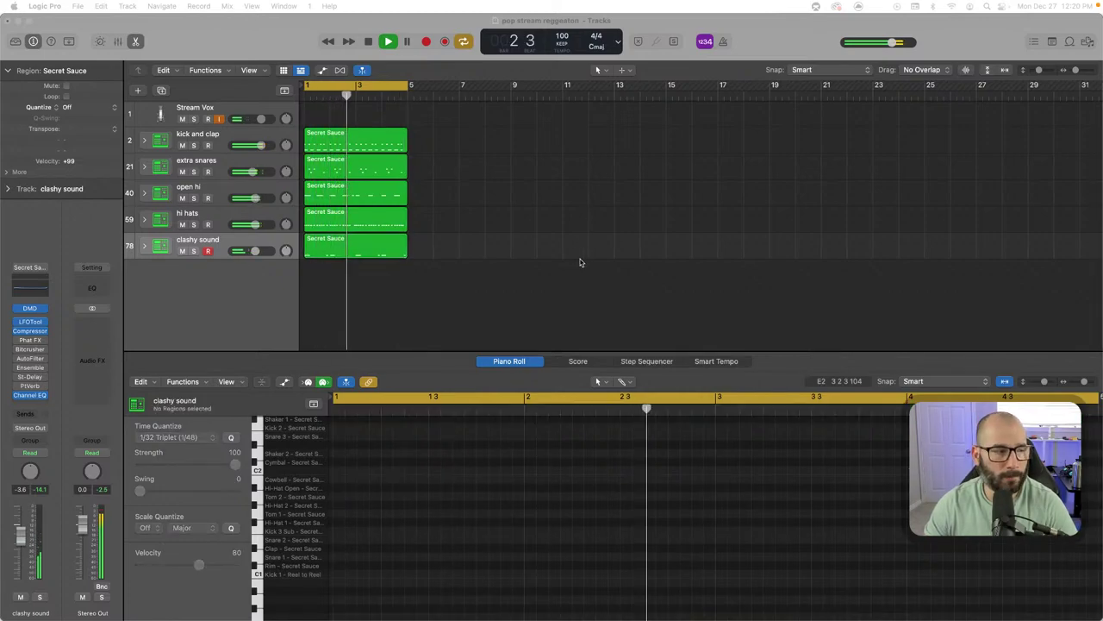
Duplicate the clashy sound track, capture a sparse Cowbell pattern on the copy during playback, and extend its region to bar 5
key("space")
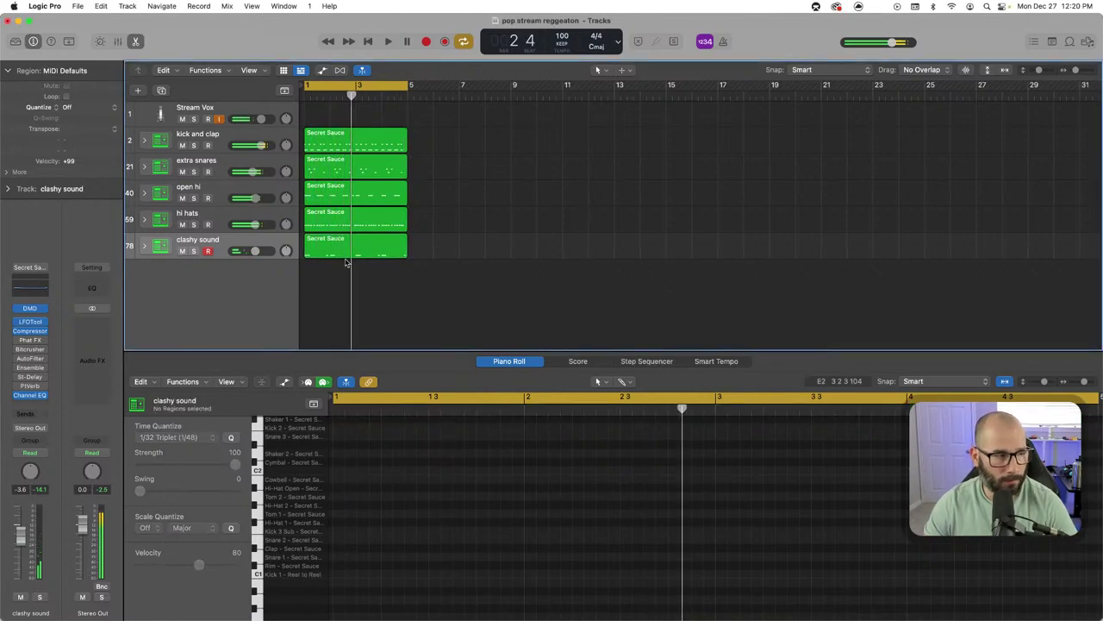
left_click(215, 242)
key("super+d")
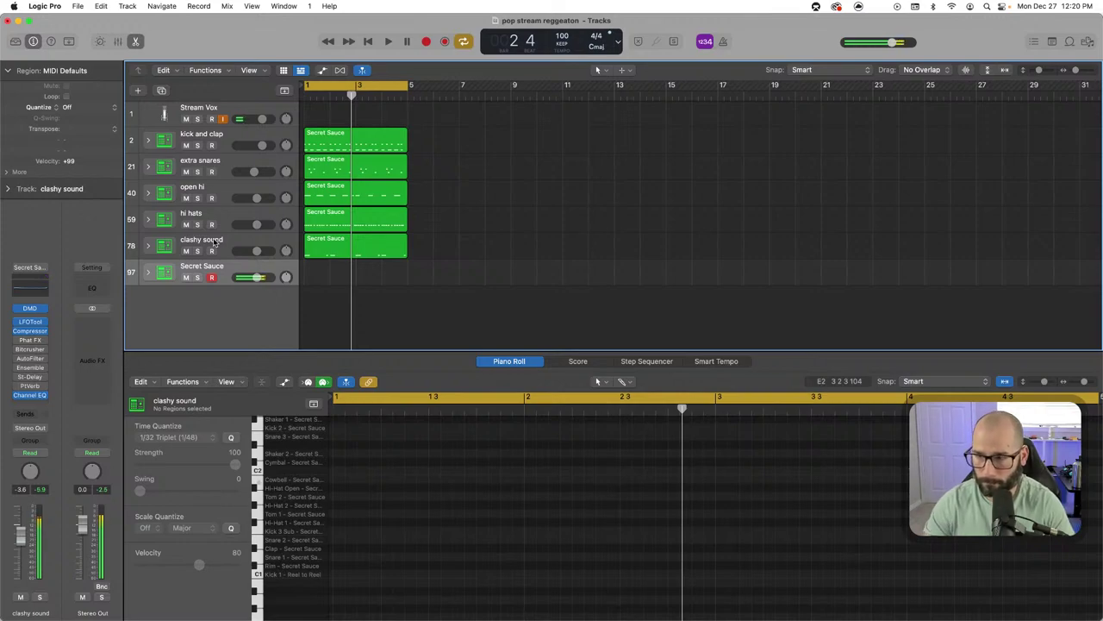
key("space")
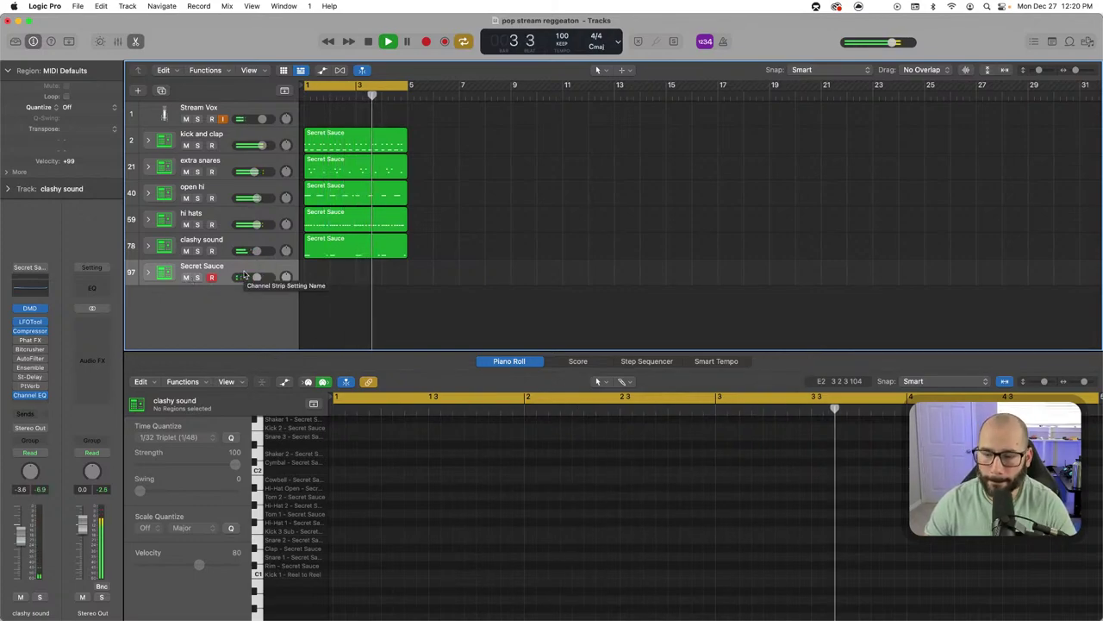
key("shift+r")
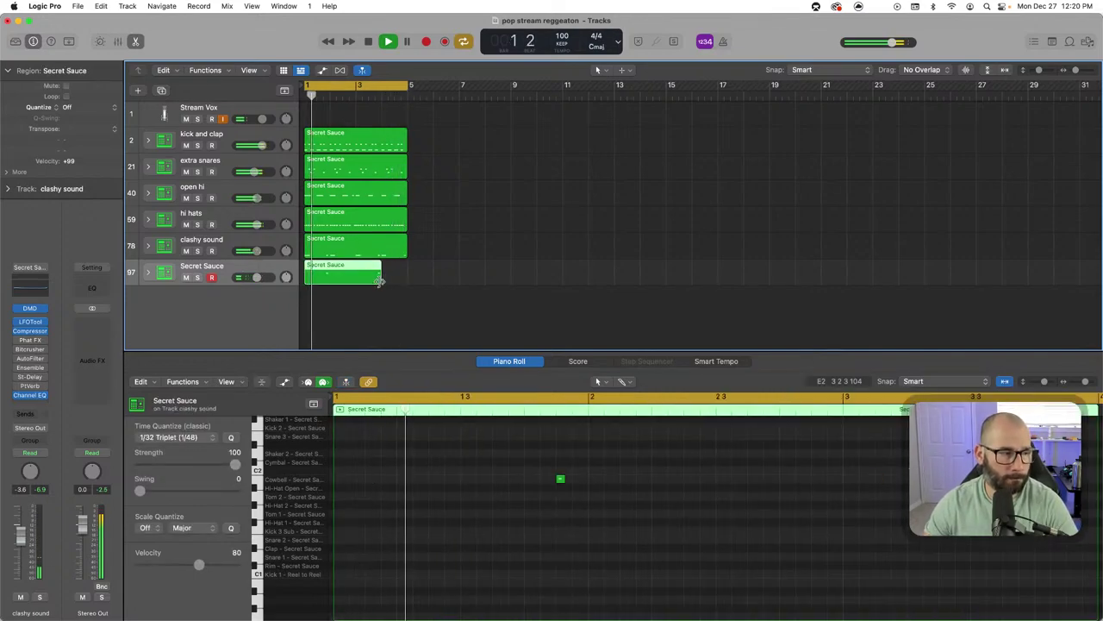
left_click_drag(380, 277, 405, 282)
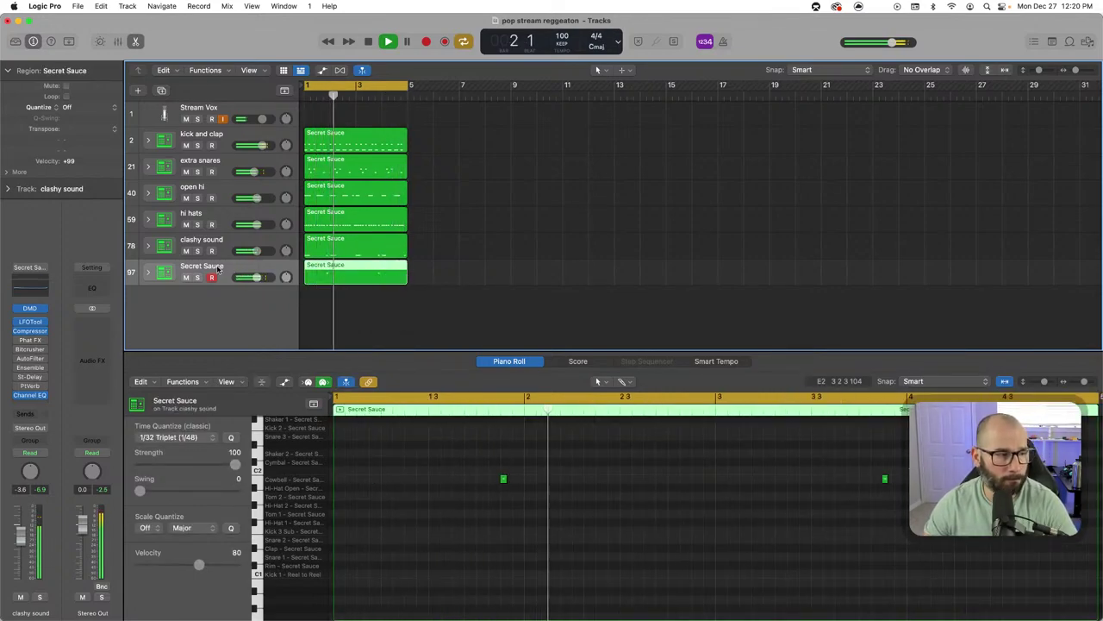
Rename the new Cowbell track "perc", close the note editor and play the loop through
double_click(217, 266)
type("perc")
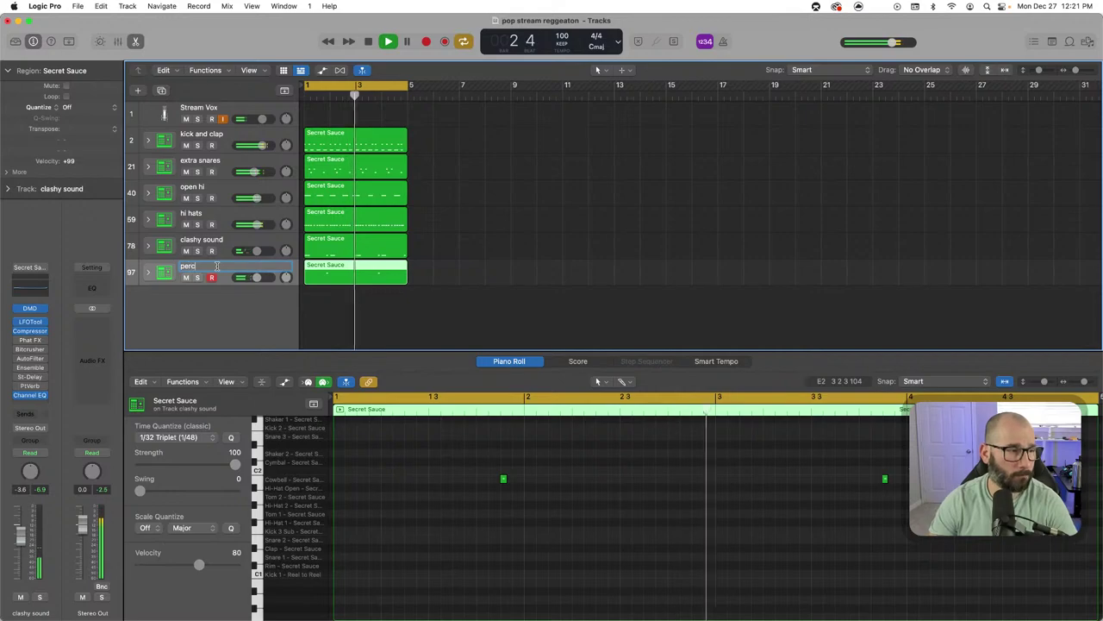
key("Return")
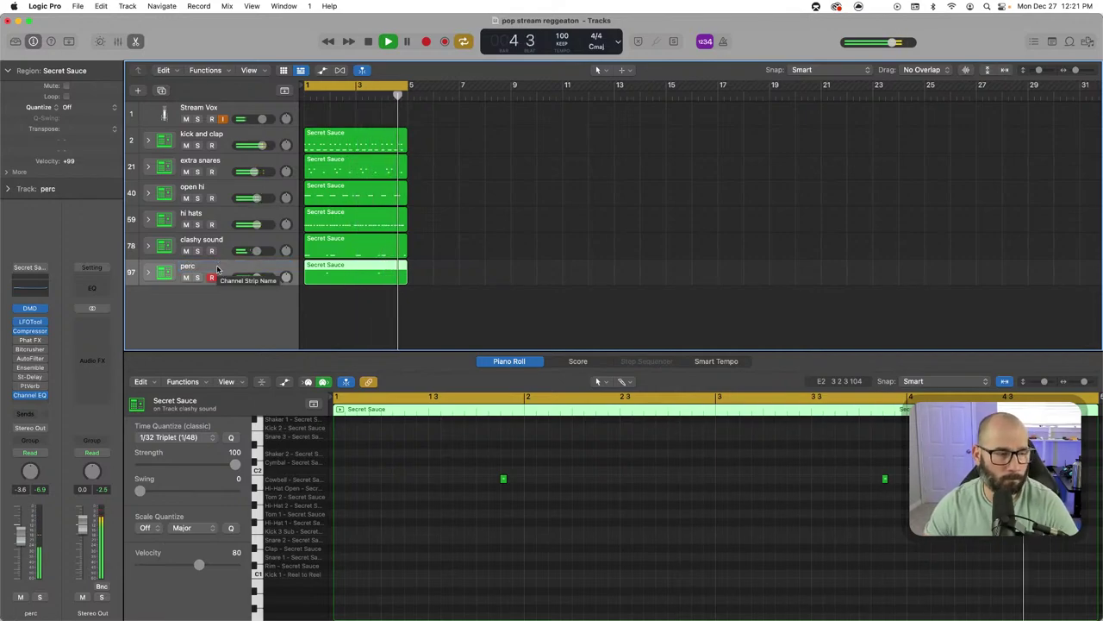
key("space")
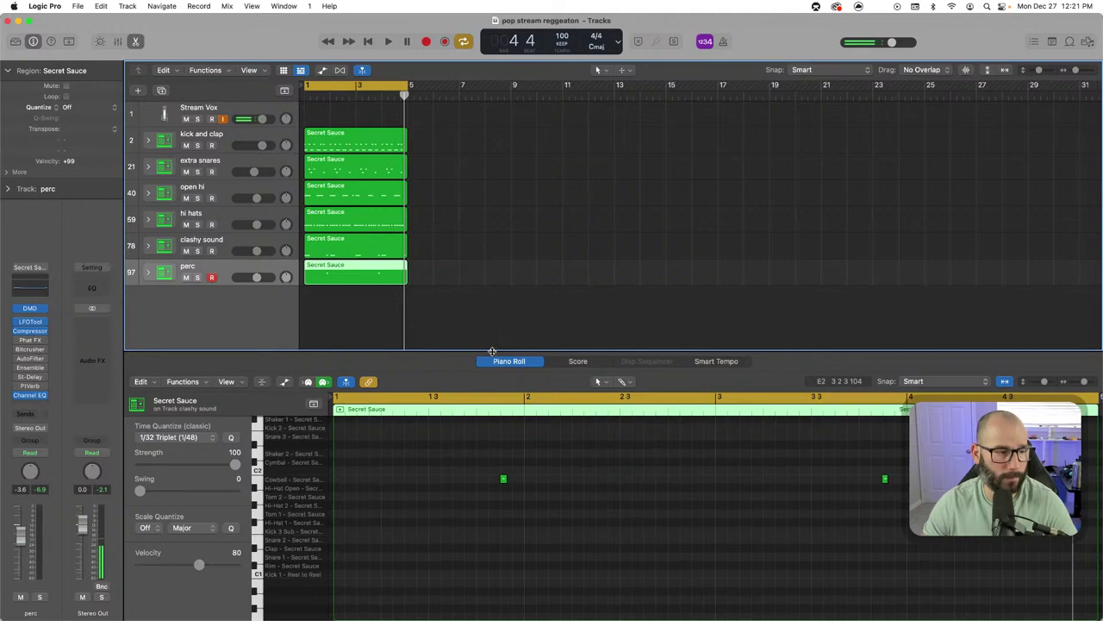
key("e")
key("space")
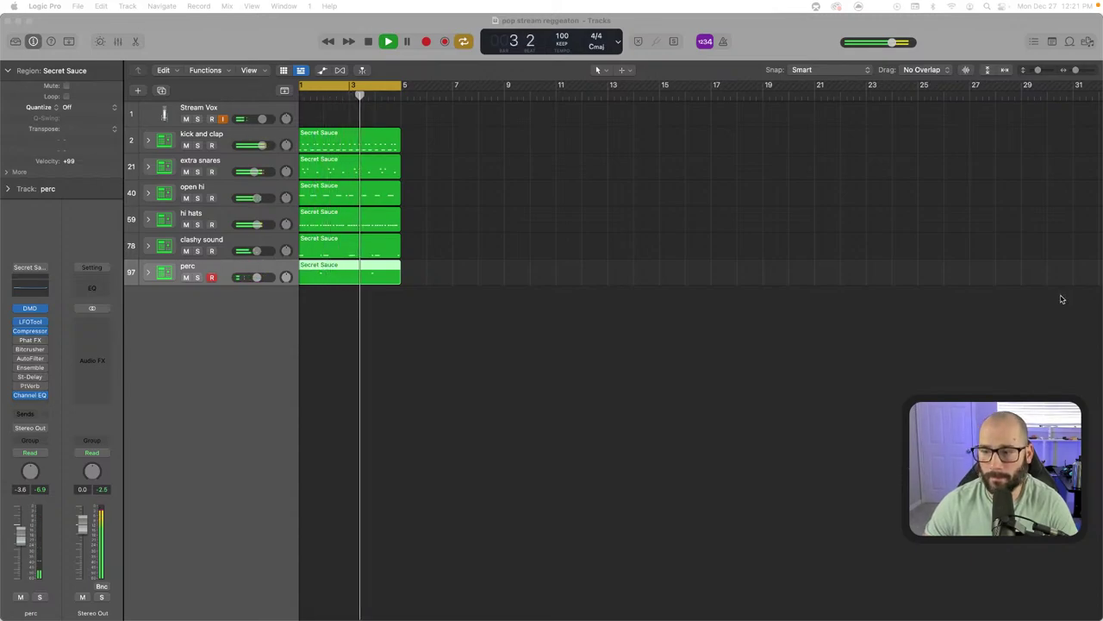
scroll(429, 303, "left", 1)
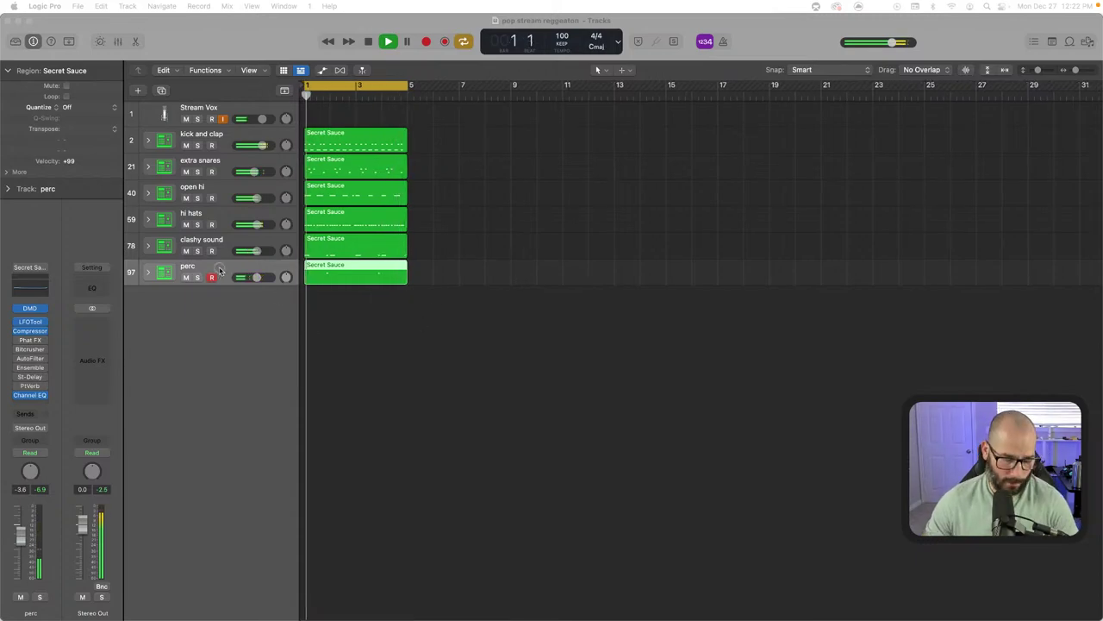
Duplicate the perc track and load the Pawn Shop 808 electronic drum kit on the copy
key("space")
key("super+d")
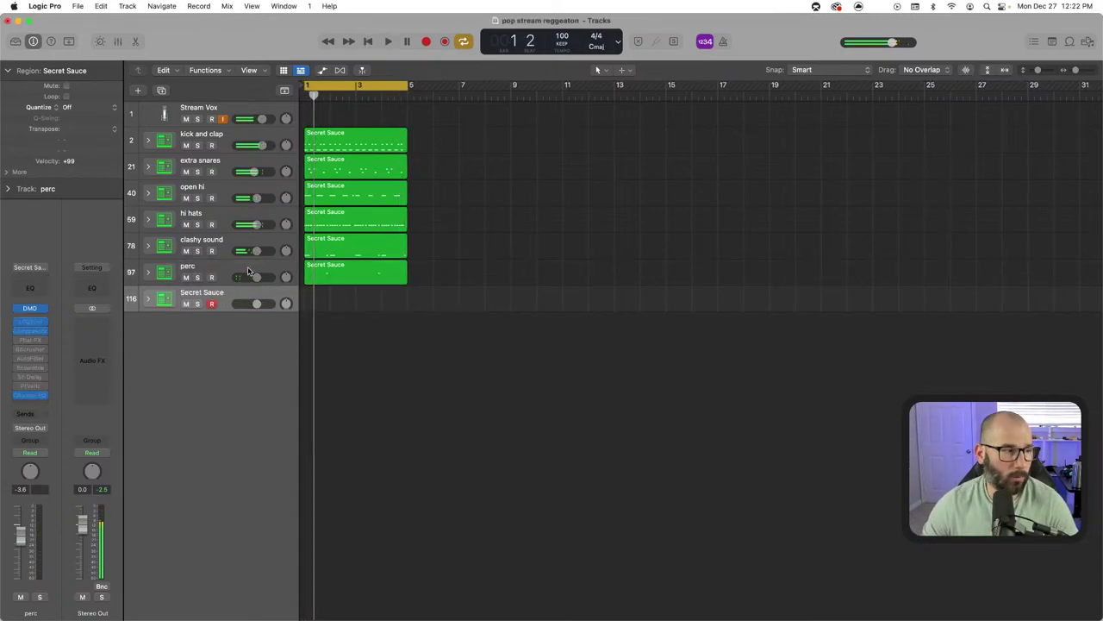
left_click(30, 308)
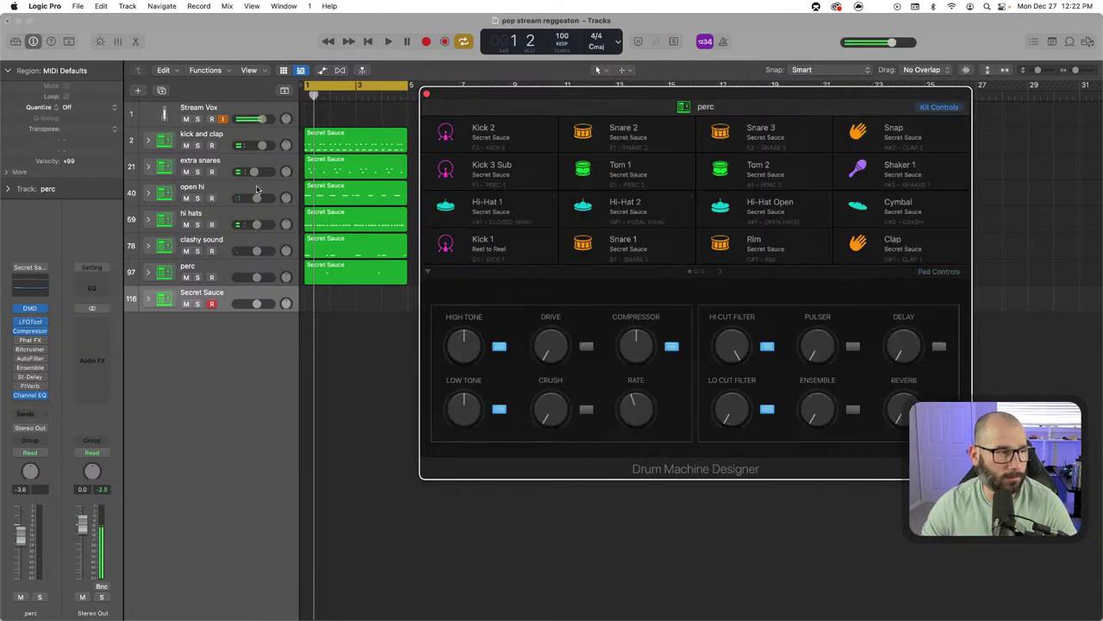
left_click(23, 43)
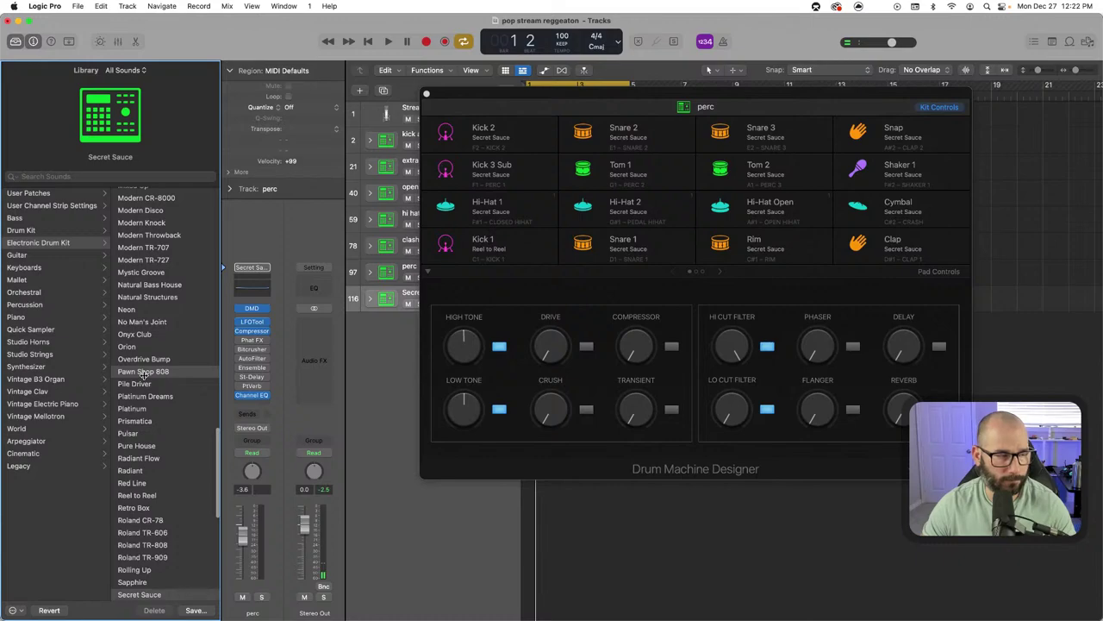
left_click(143, 371)
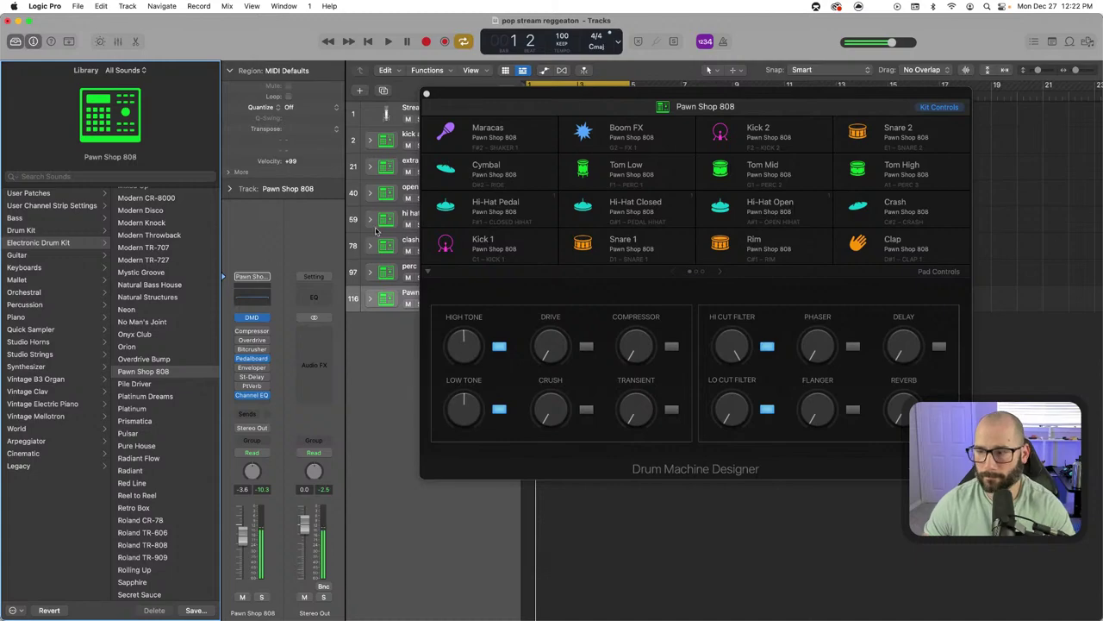
left_click(428, 96)
left_click(426, 95)
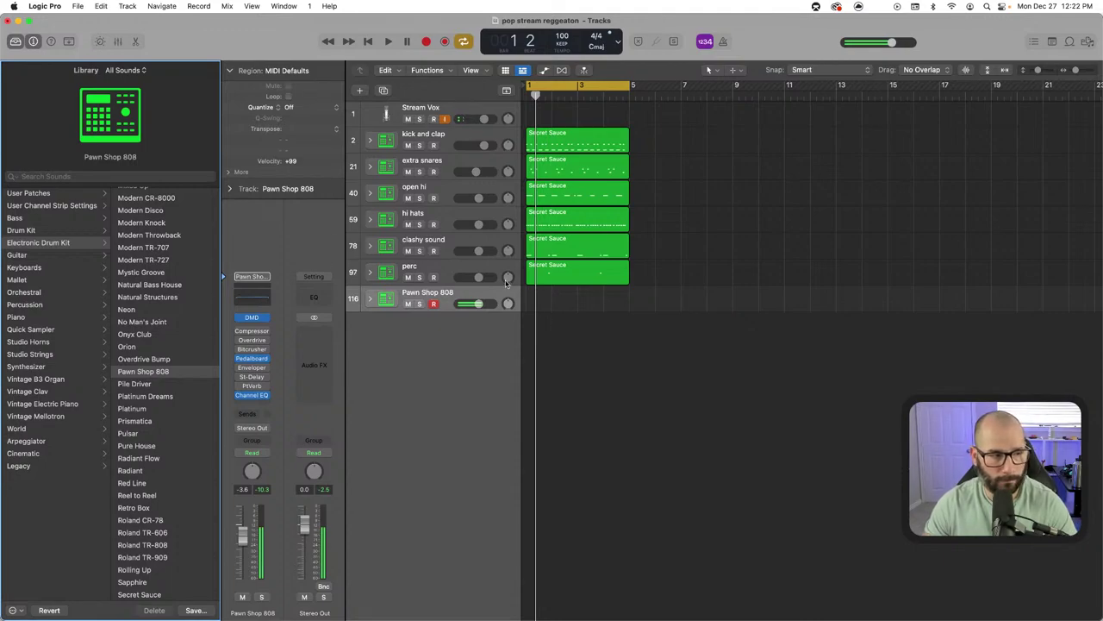
Pan the open hi, hi hats, clashy sound and perc tracks off center and play the loop
left_click_drag(509, 226, 510, 273)
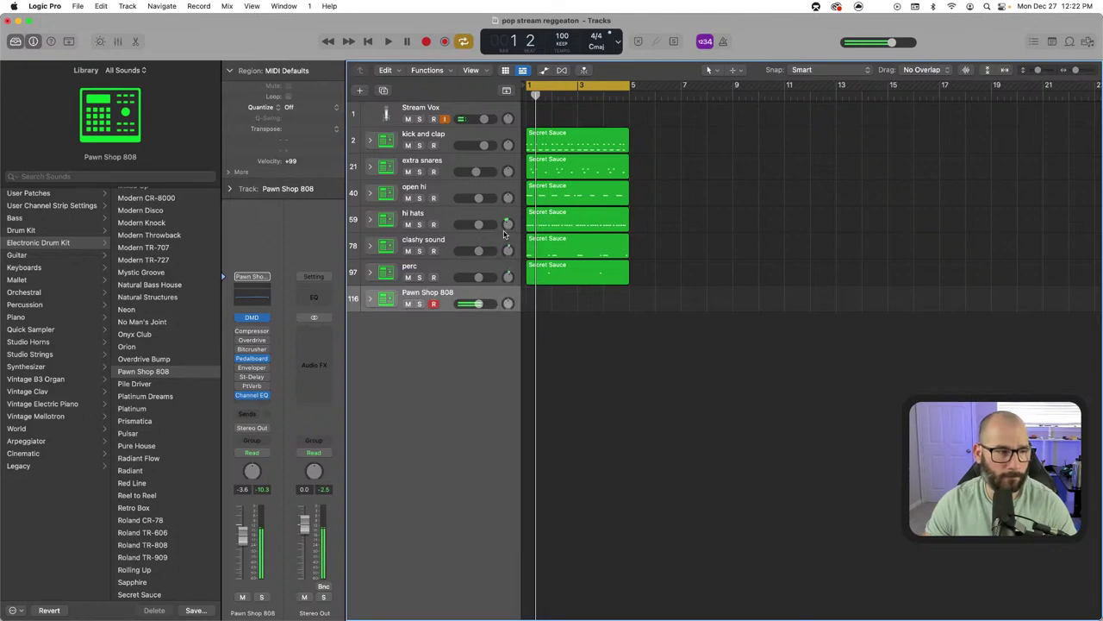
left_click_drag(510, 197, 515, 205)
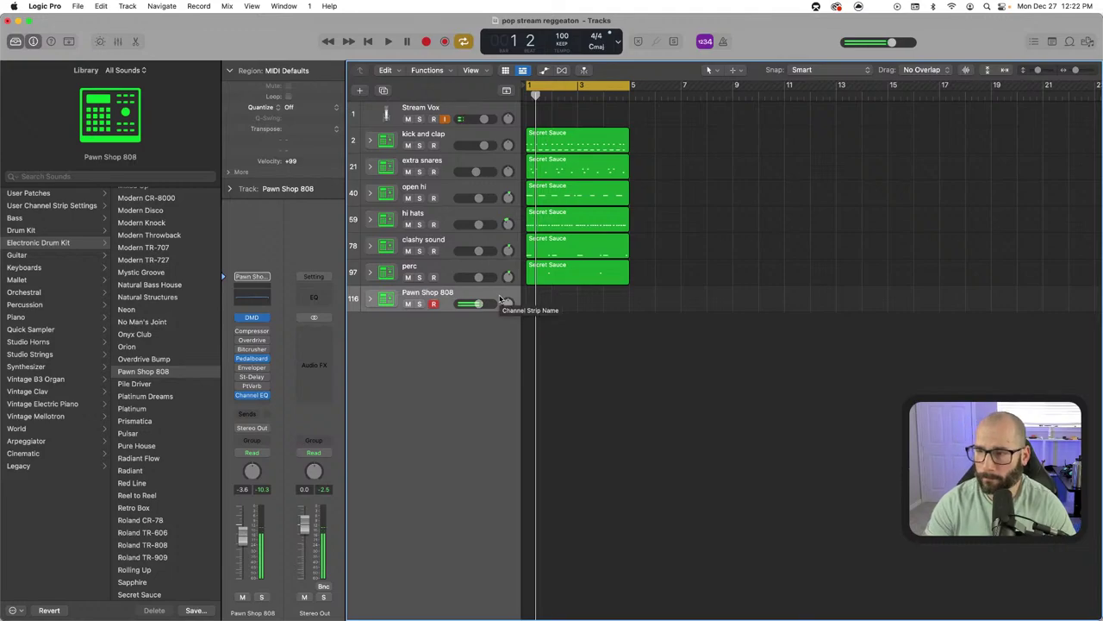
key("space")
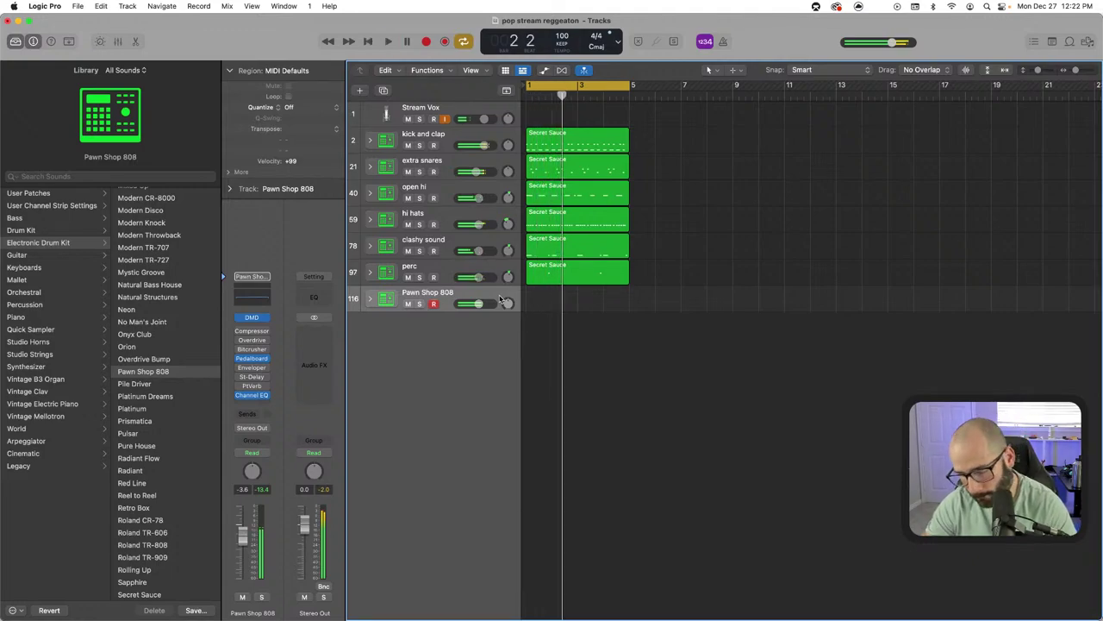
Record a Pawn Shop 808 pattern over the four-bar cycle and quantize its region to 1/16 Triplet (1/24)
key("r")
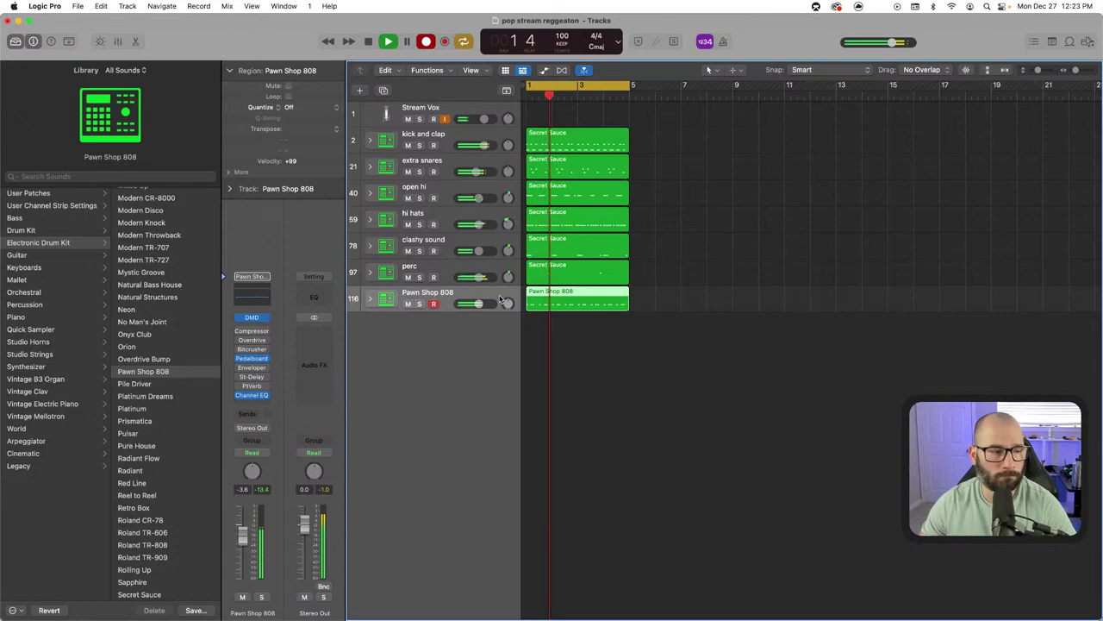
key("space")
left_click(290, 107)
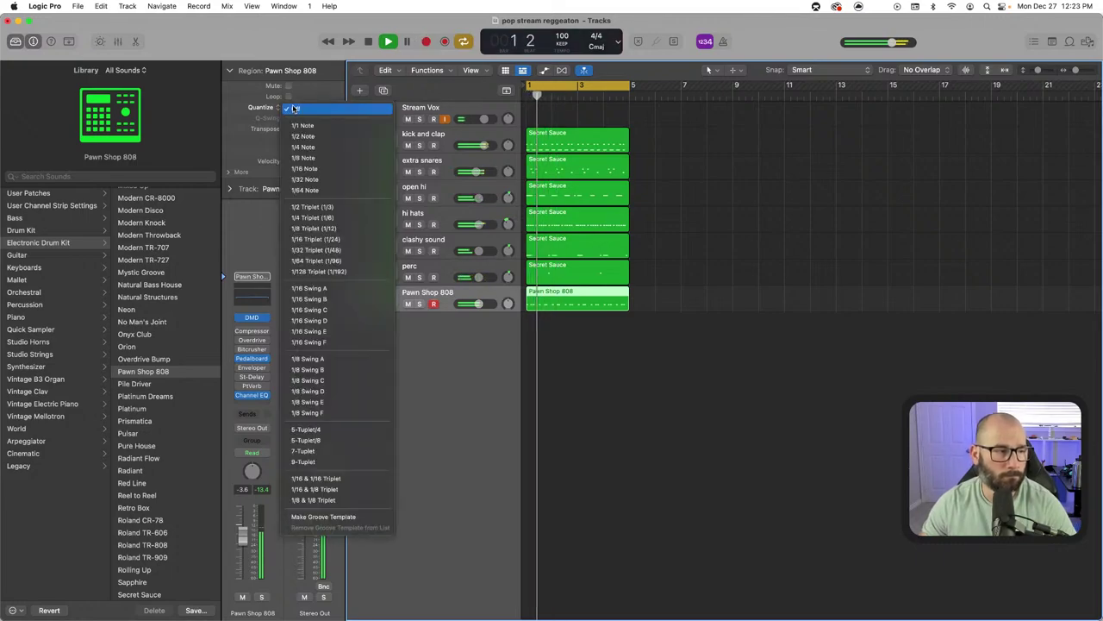
left_click(323, 238)
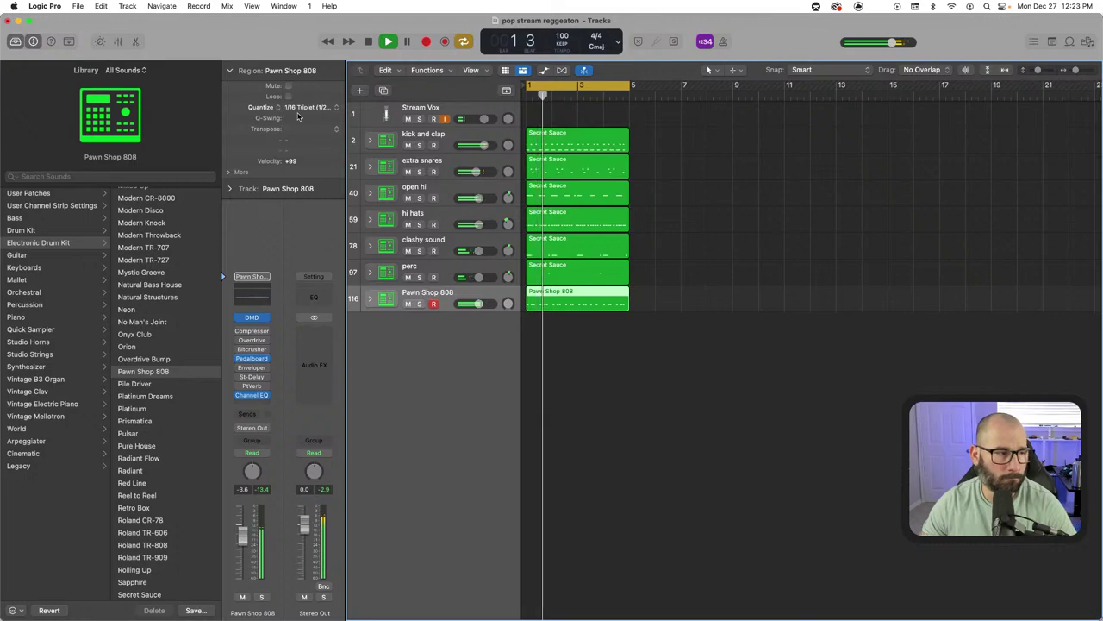
Try 1/16 Swing A quantization on the Pawn Shop 808 region and briefly solo its track to compare
left_click(311, 106)
left_click(311, 159)
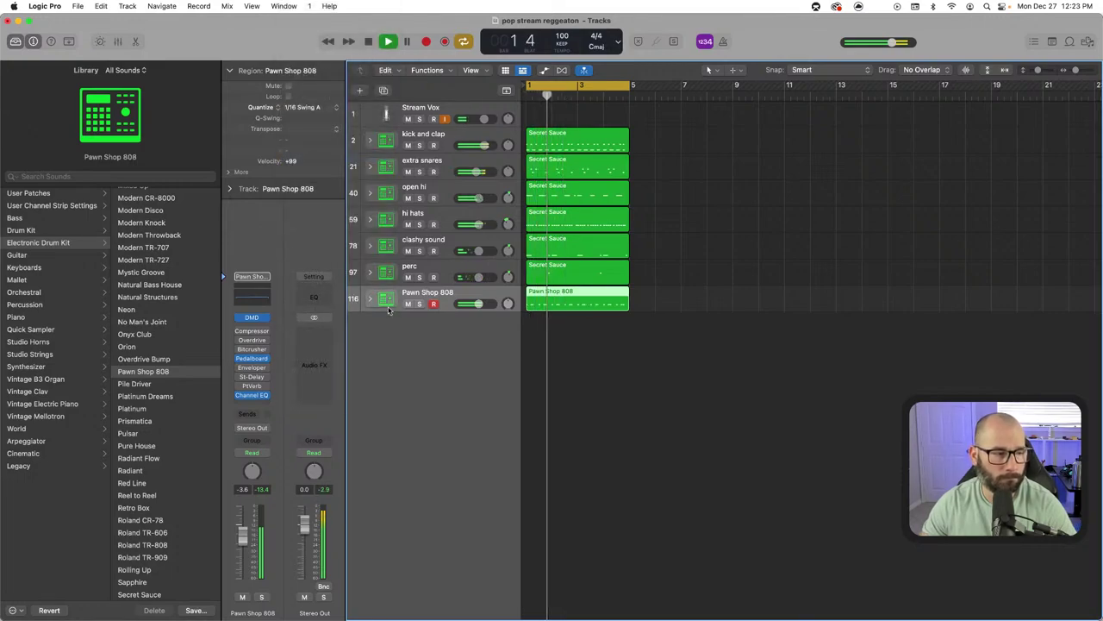
left_click(420, 303)
left_click(420, 304)
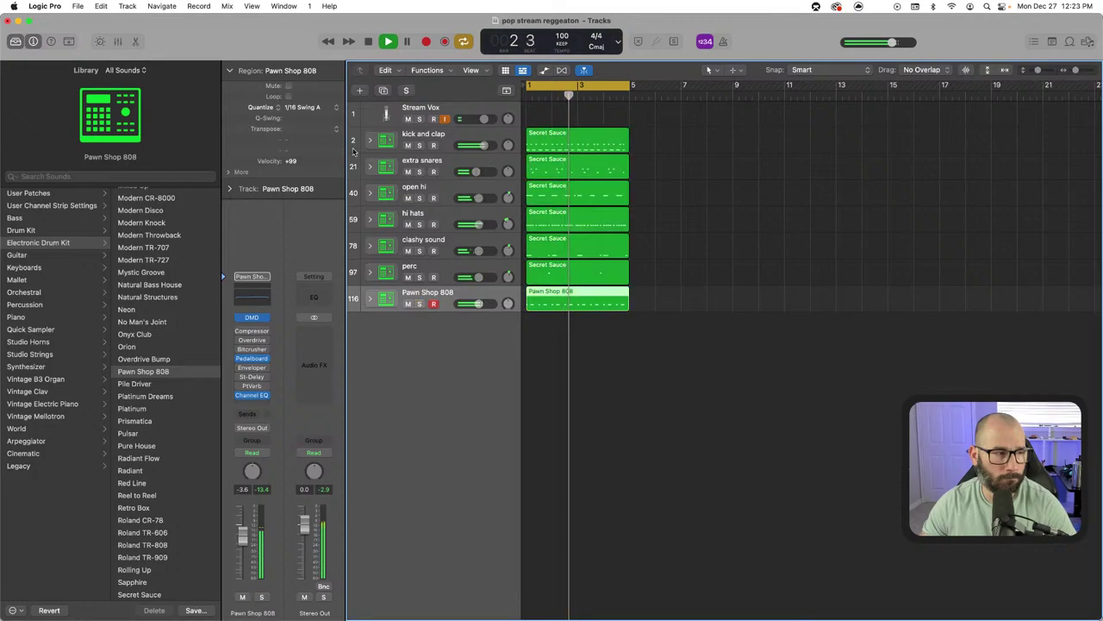
Set the Pawn Shop 808 region's quantization to 1/16 Triplet (1/24) with a Q-Swing of 21% while the loop plays
left_click(307, 108)
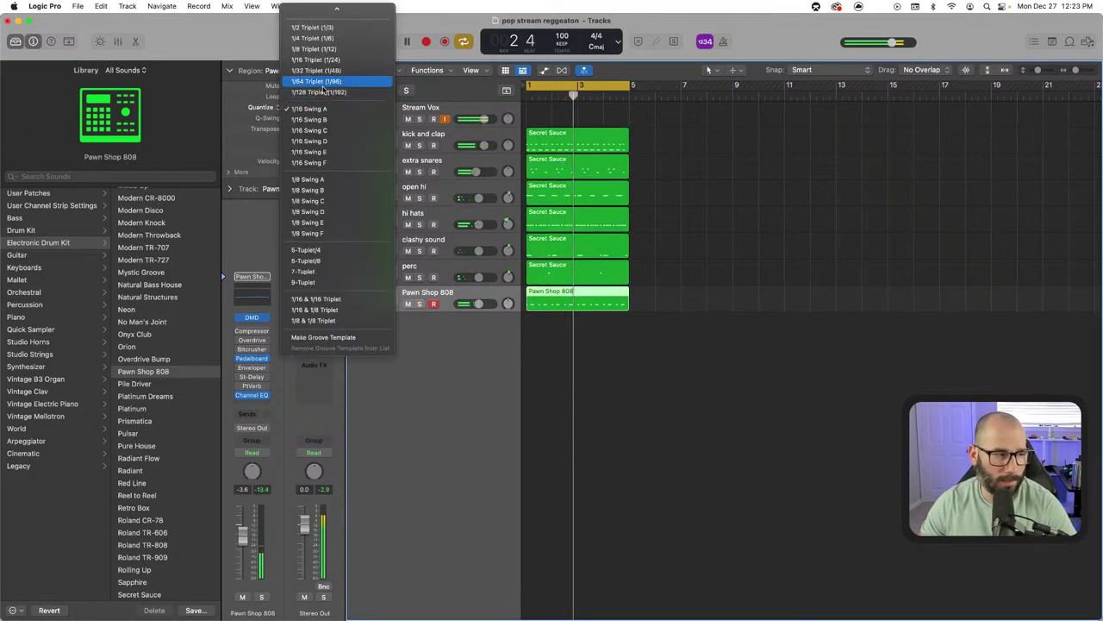
mouse_move(330, 4)
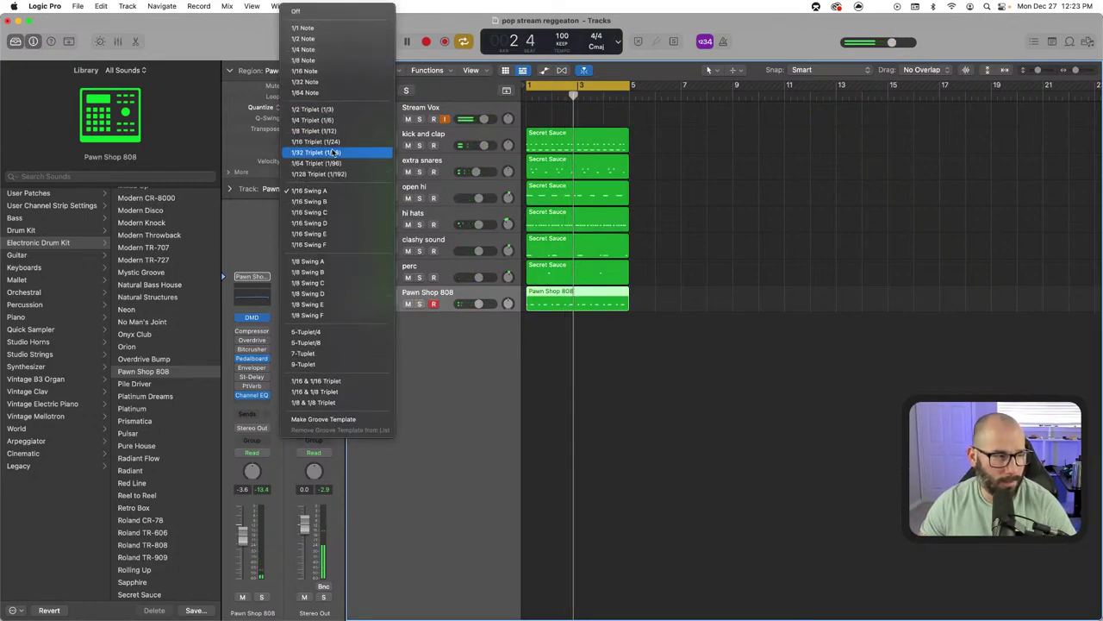
left_click(329, 141)
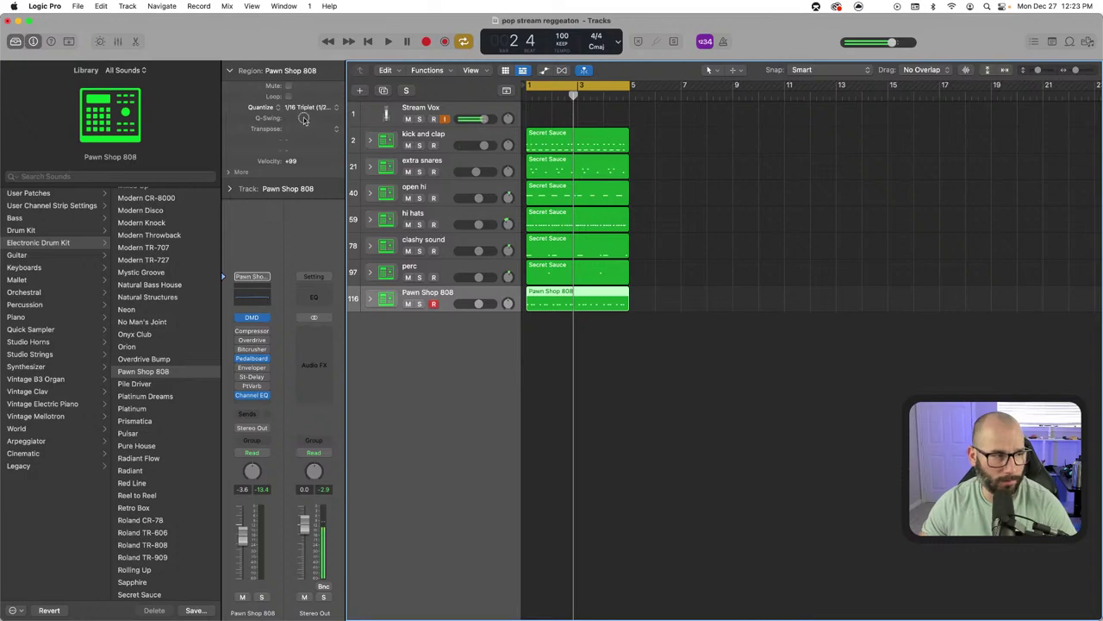
key("space")
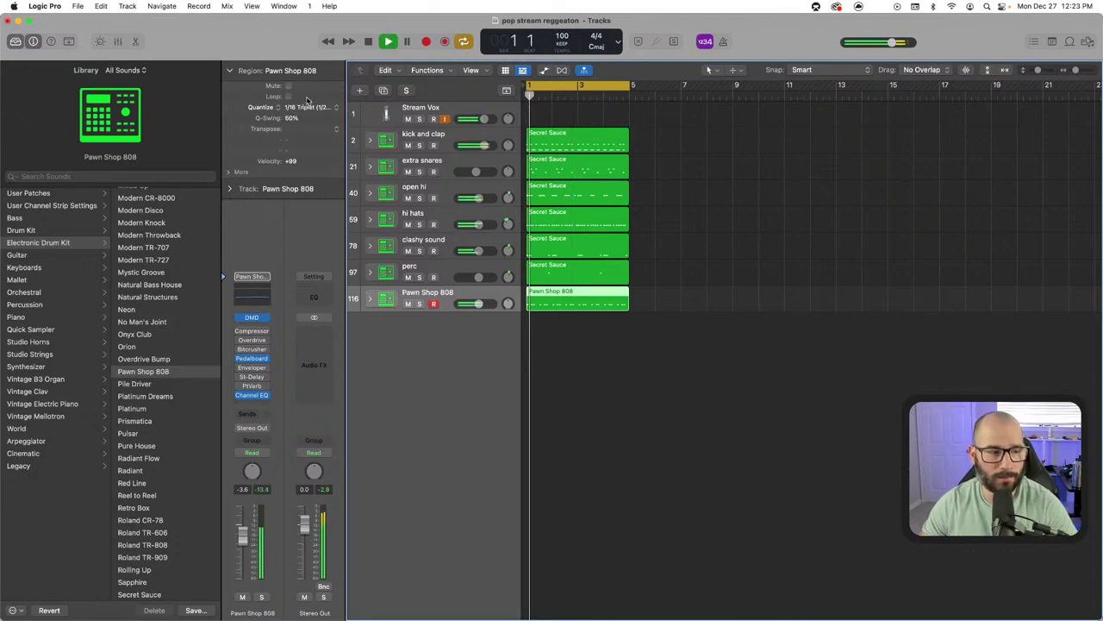
left_click_drag(293, 118, 282, 184)
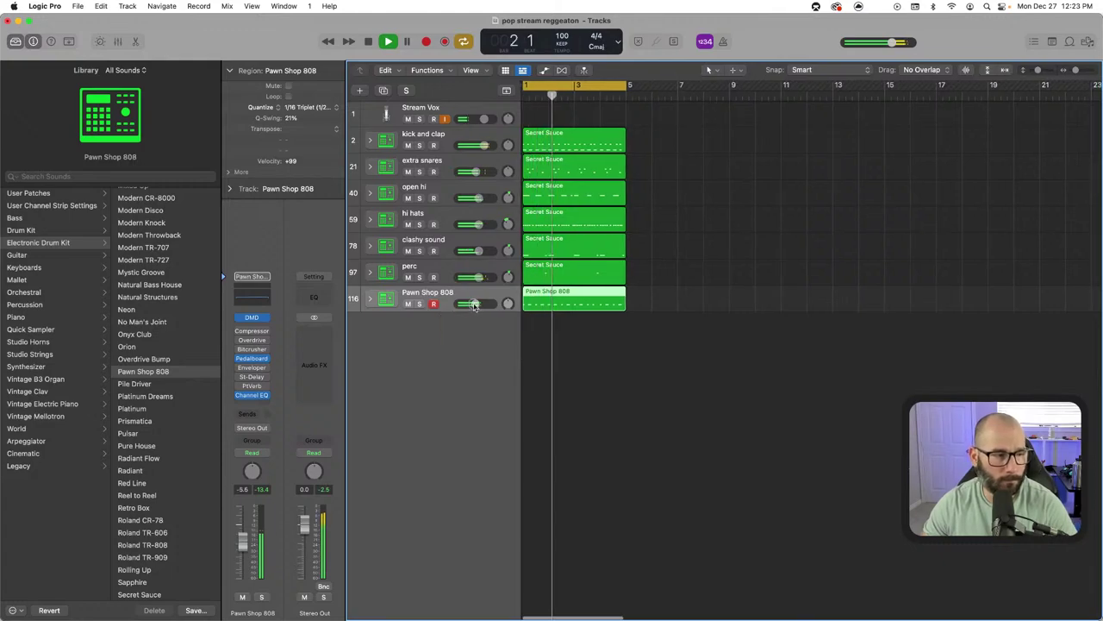
Lower the Pawn Shop 808 track's volume to -8.0 dB, soloing it briefly to check its sound
left_click_drag(475, 305, 473, 304)
left_click(420, 304)
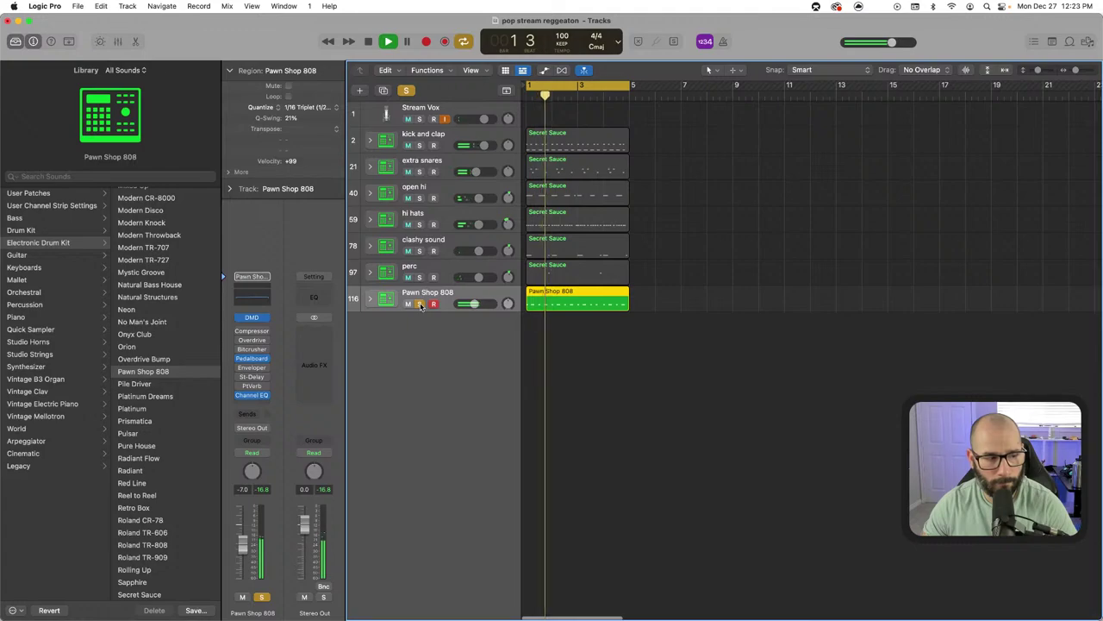
left_click(419, 304)
left_click_drag(477, 308, 467, 309)
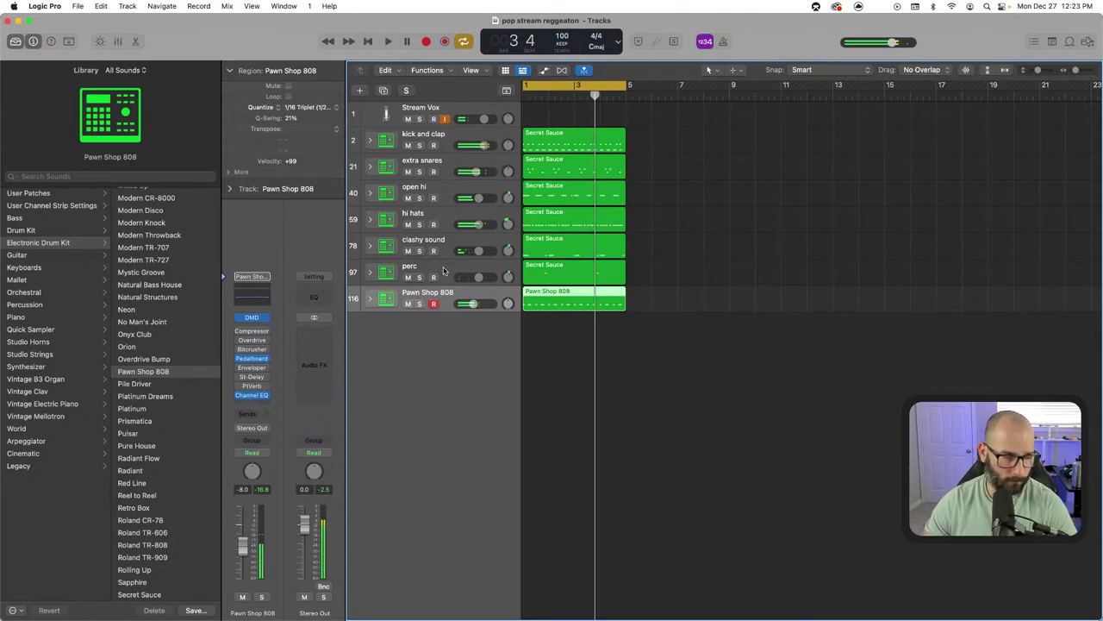
Duplicate the Pawn Shop 808 track, set the copy's volume to -3.6 dB and load the Modern Knock kit on it
key("super+d")
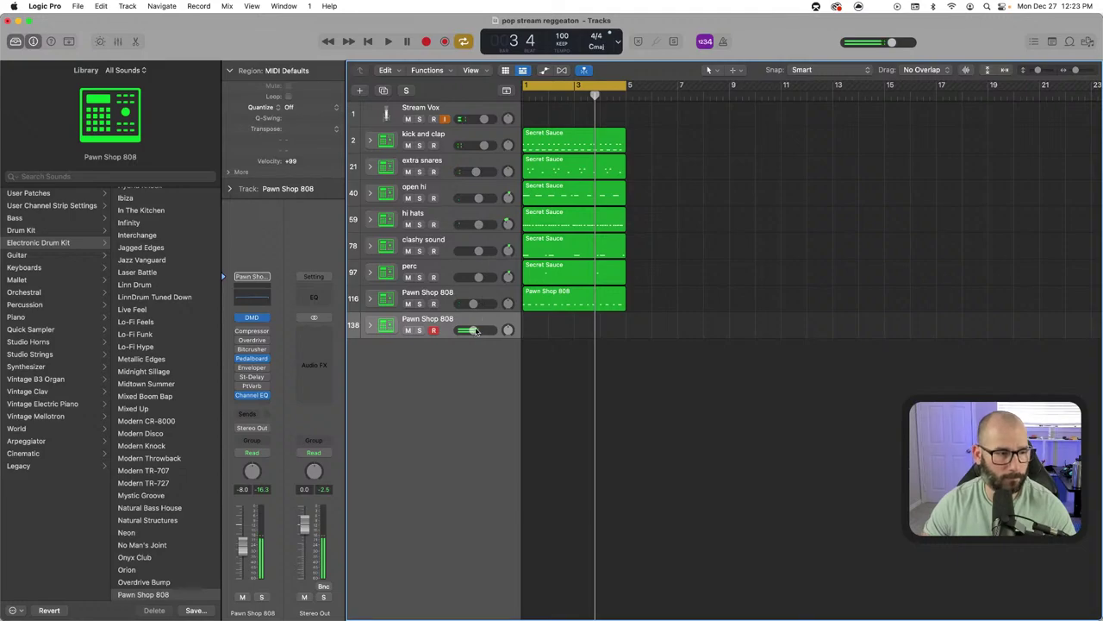
left_click_drag(475, 332, 480, 331)
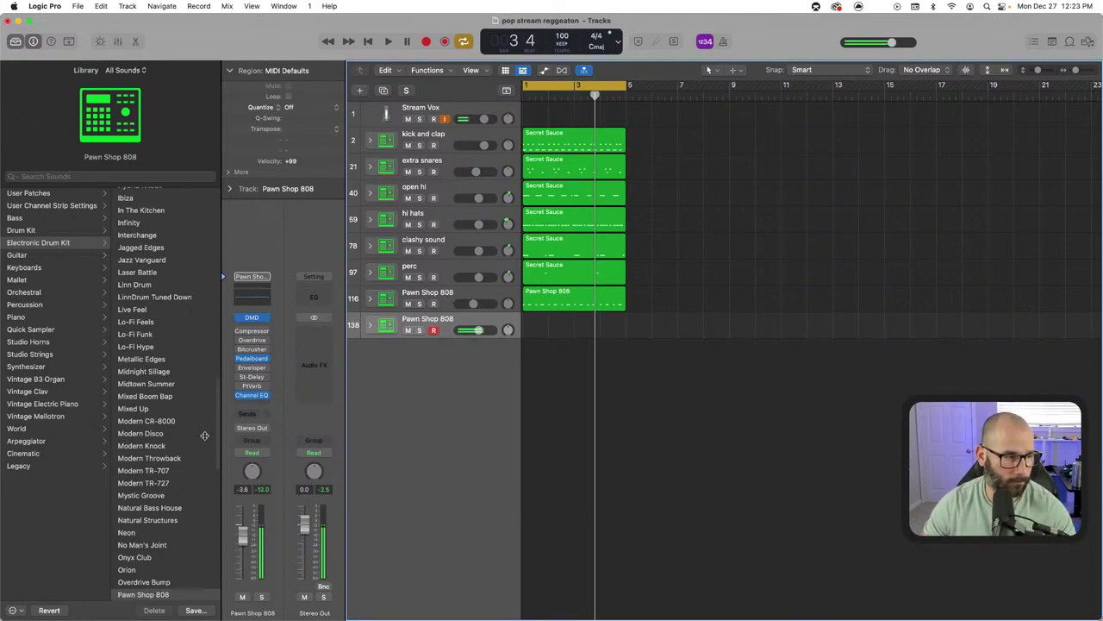
scroll(204, 438, "down", 1)
left_click(164, 443)
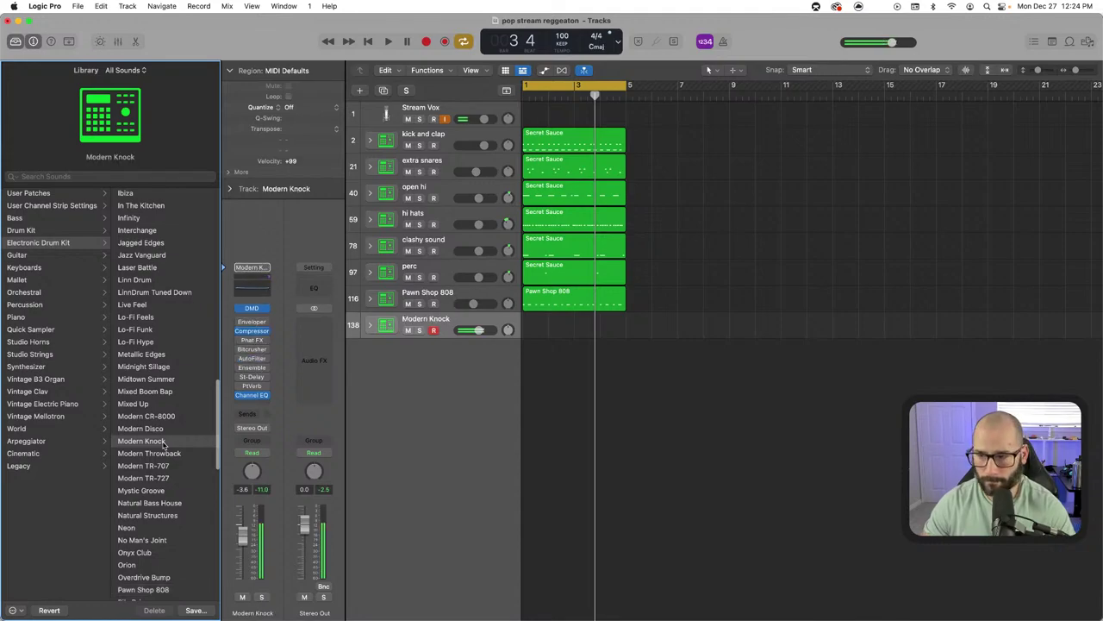
Play the loop from the start and record a short Modern Knock fill in the last bar of the cycle
key("Return")
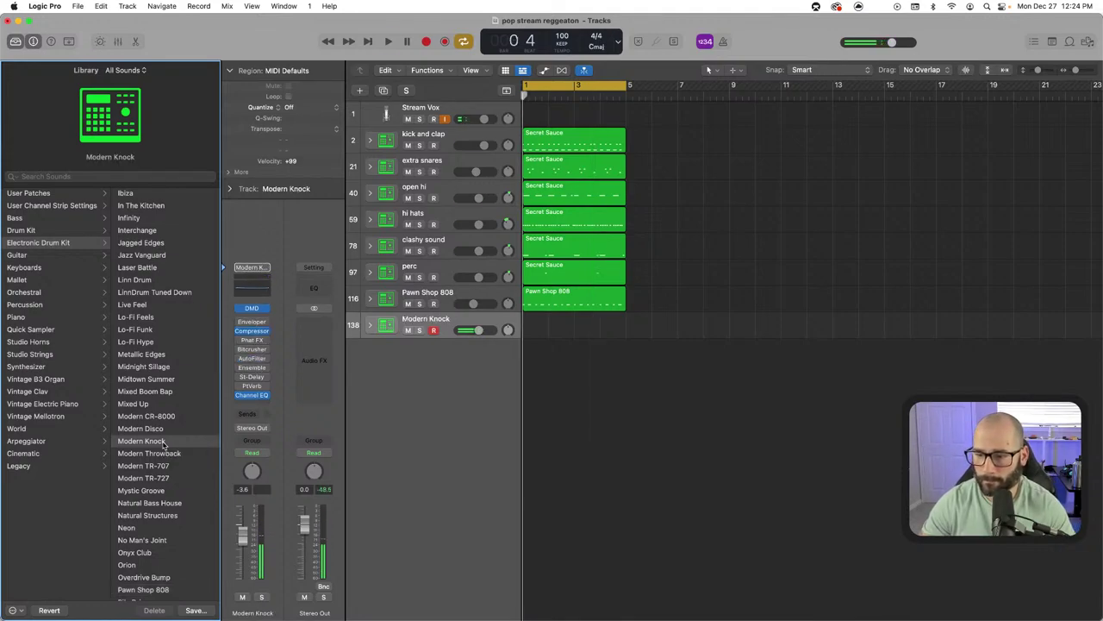
key("space")
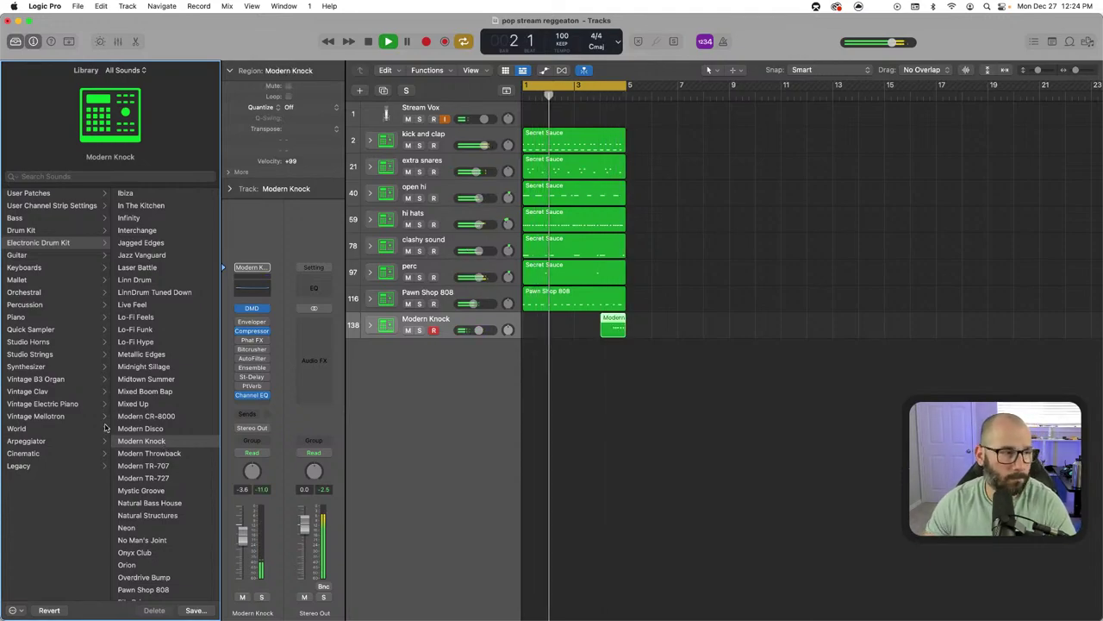
Set the Modern Knock region's quantization to 1/16 Triplet (1/24), trying 1/16 Swing A first while the loop plays
left_click(294, 107)
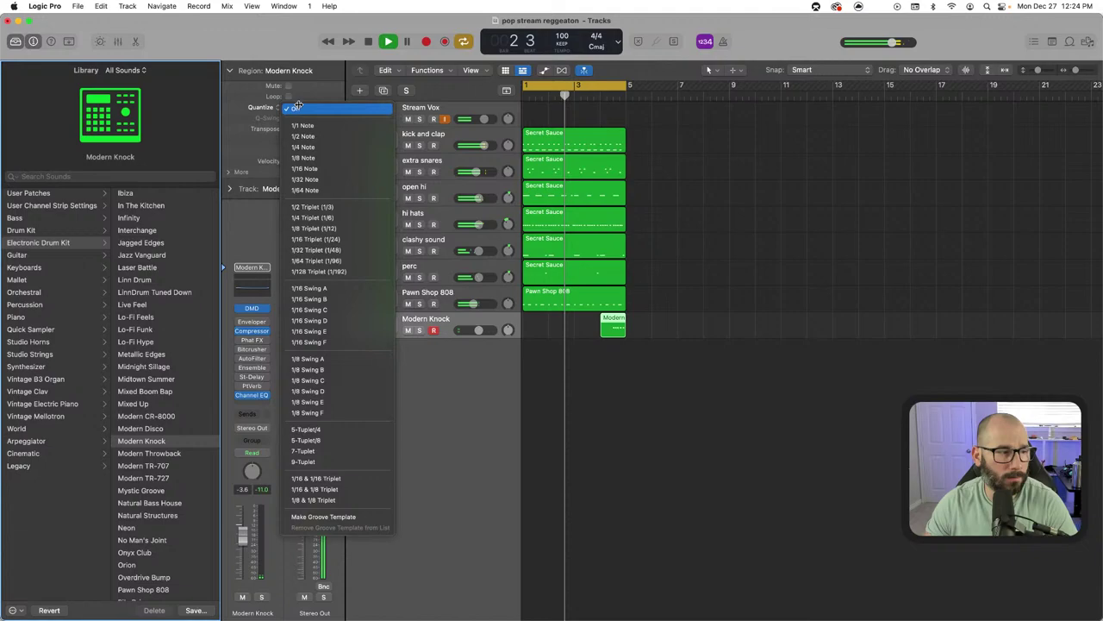
left_click(317, 288)
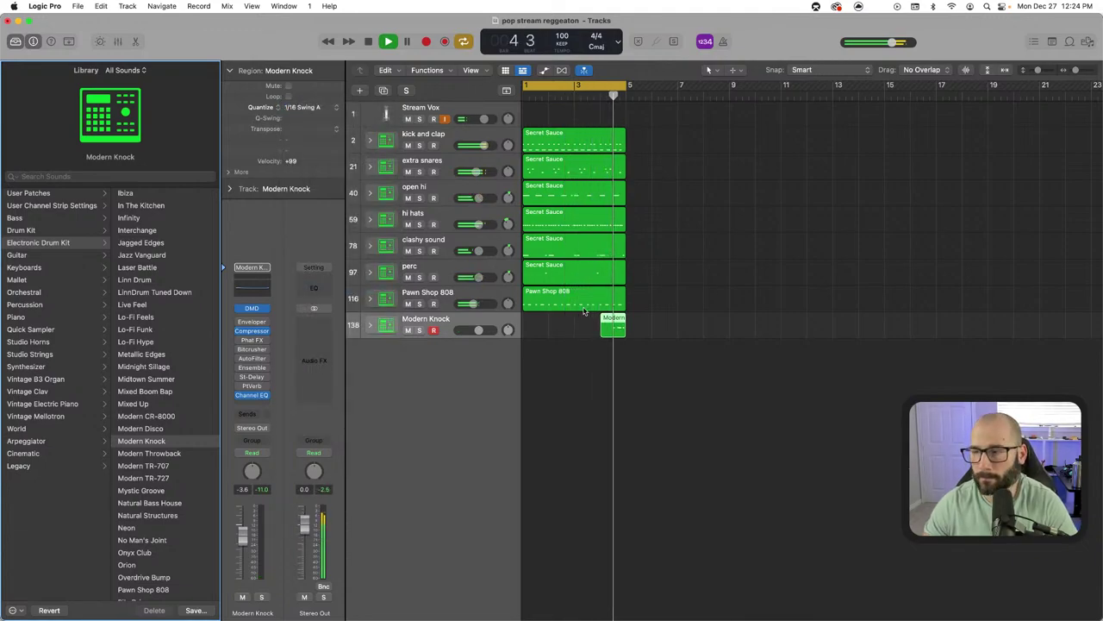
key("space")
key("space")
left_click(323, 112)
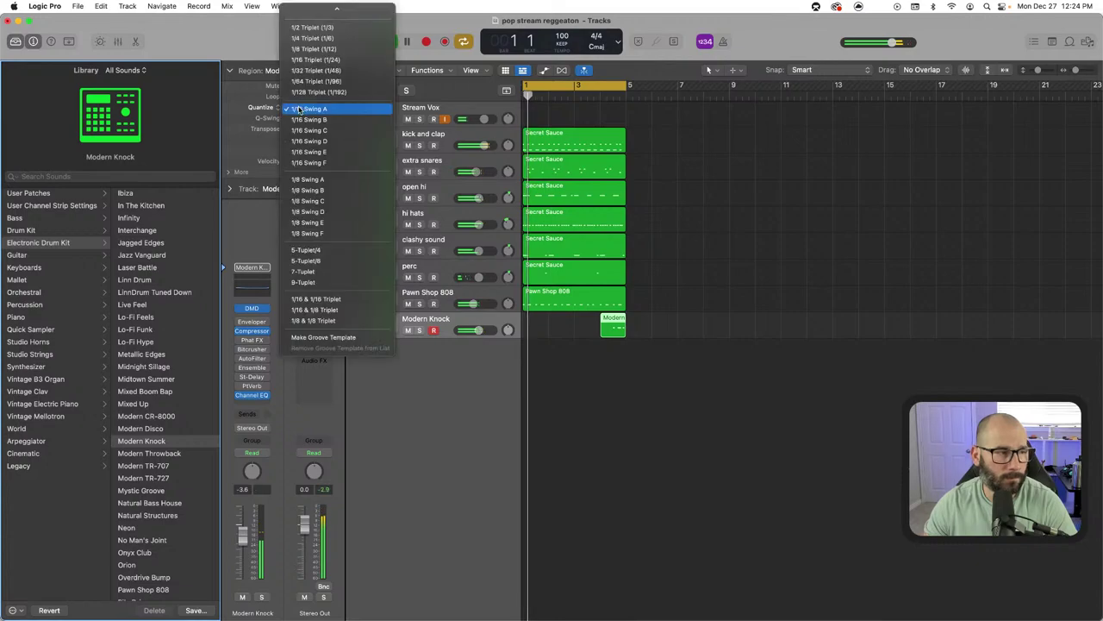
left_click(319, 59)
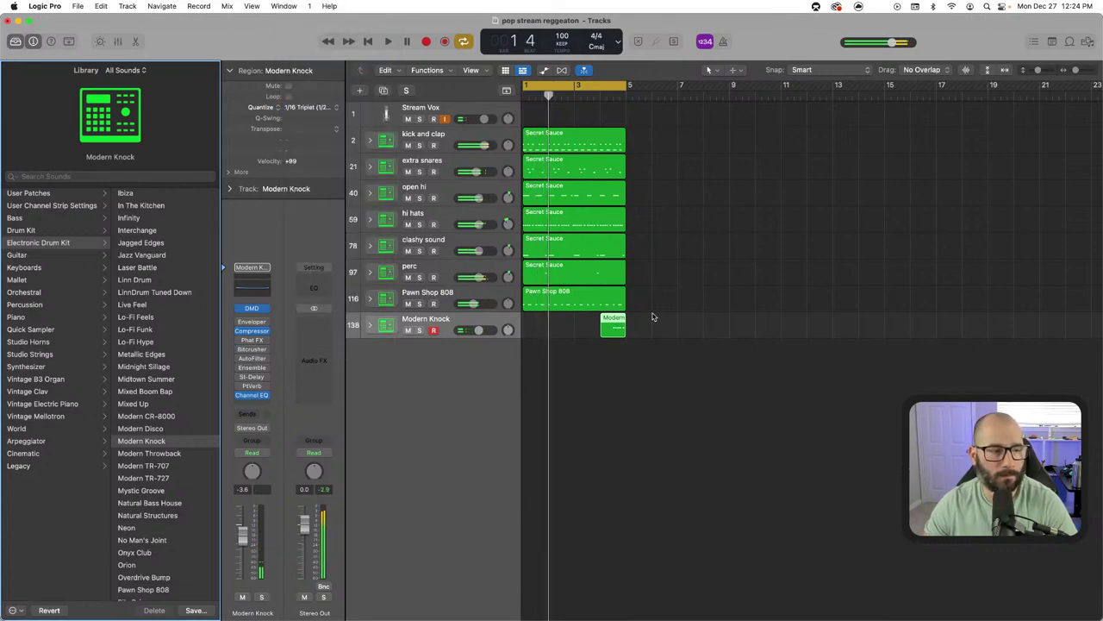
Lower the Modern Knock track's volume to -6.6 dB while playing back the fill in the last bar
left_click(602, 97)
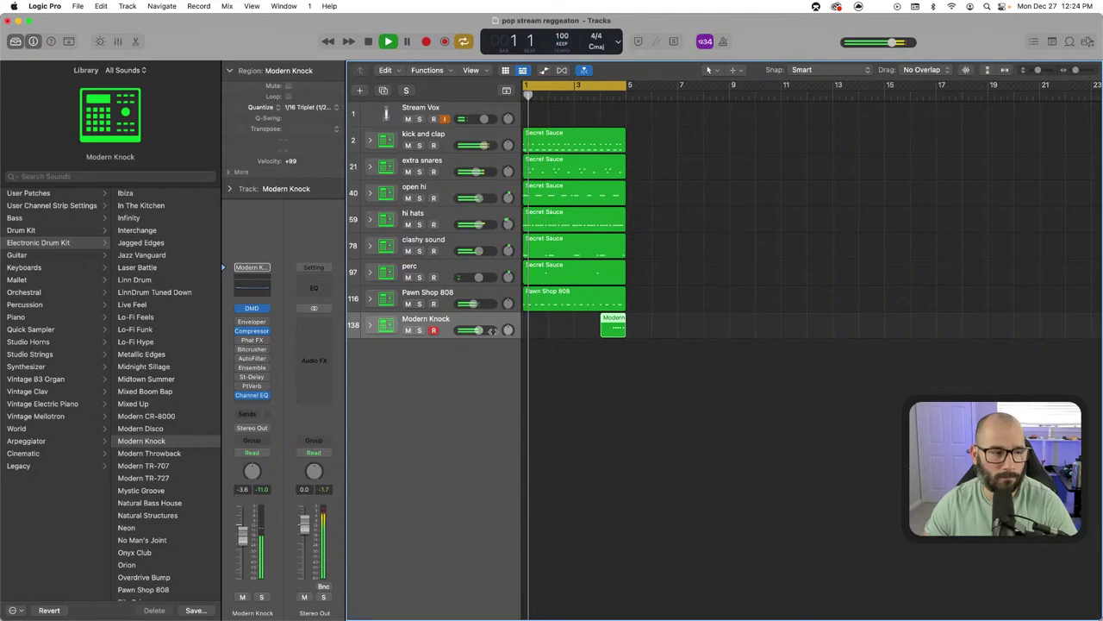
left_click_drag(479, 330, 473, 330)
left_click(606, 95)
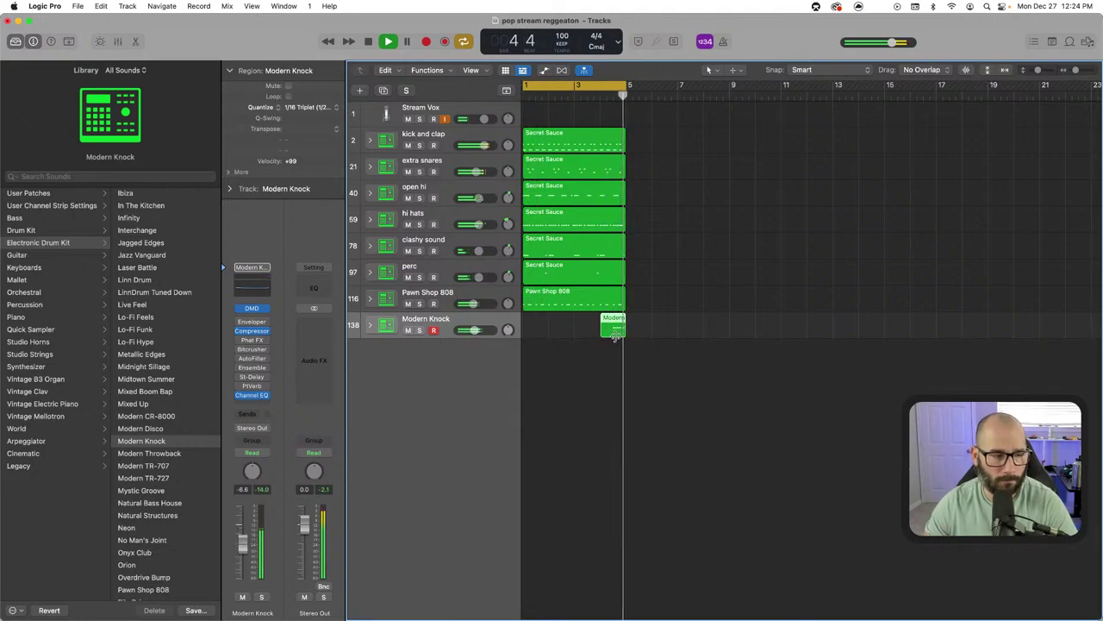
key("space")
Shorten the fill's last Snare 2 note slightly in the Piano Roll and set its time quantize to 1/32 Triplet (1/48)
double_click(614, 326)
scroll(870, 539, "right", 5)
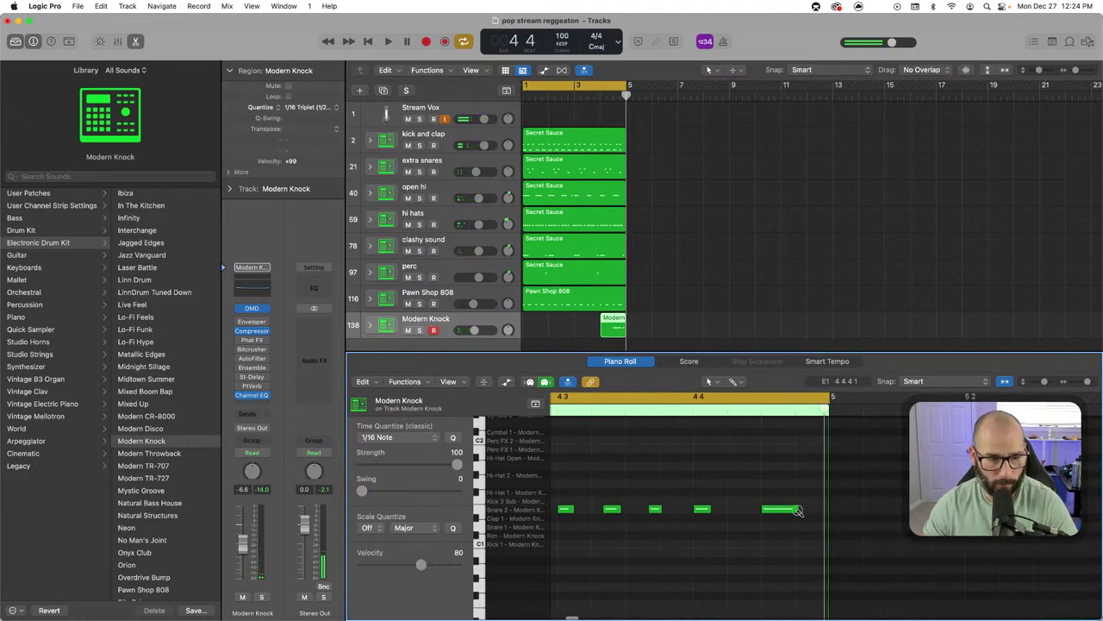
left_click_drag(799, 511, 791, 510)
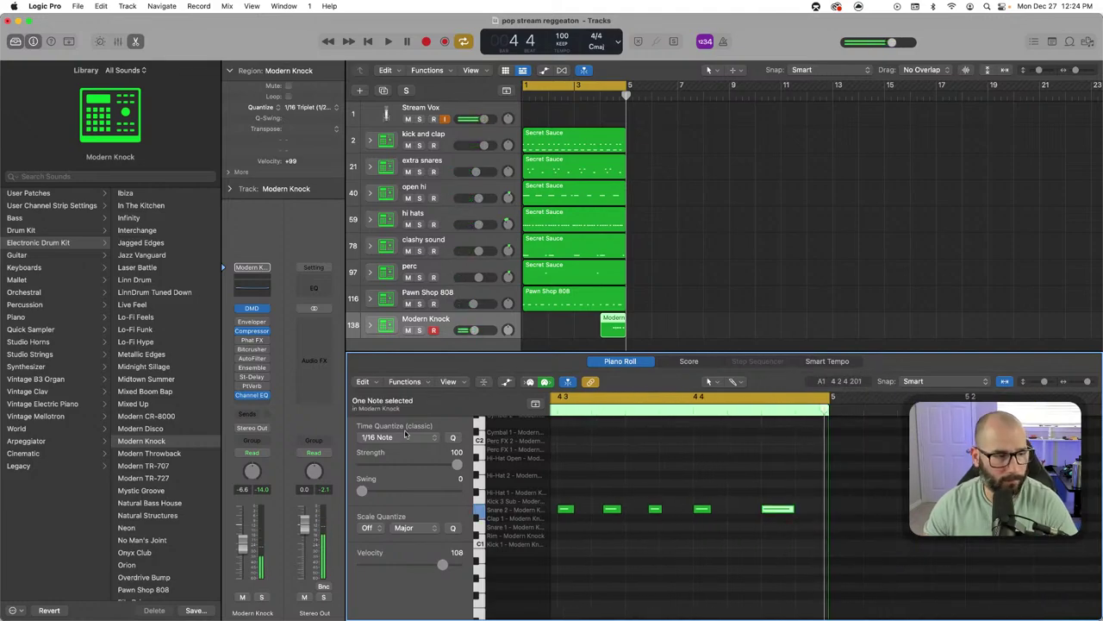
left_click(405, 436)
left_click(396, 526)
scroll(821, 522, "left", 1)
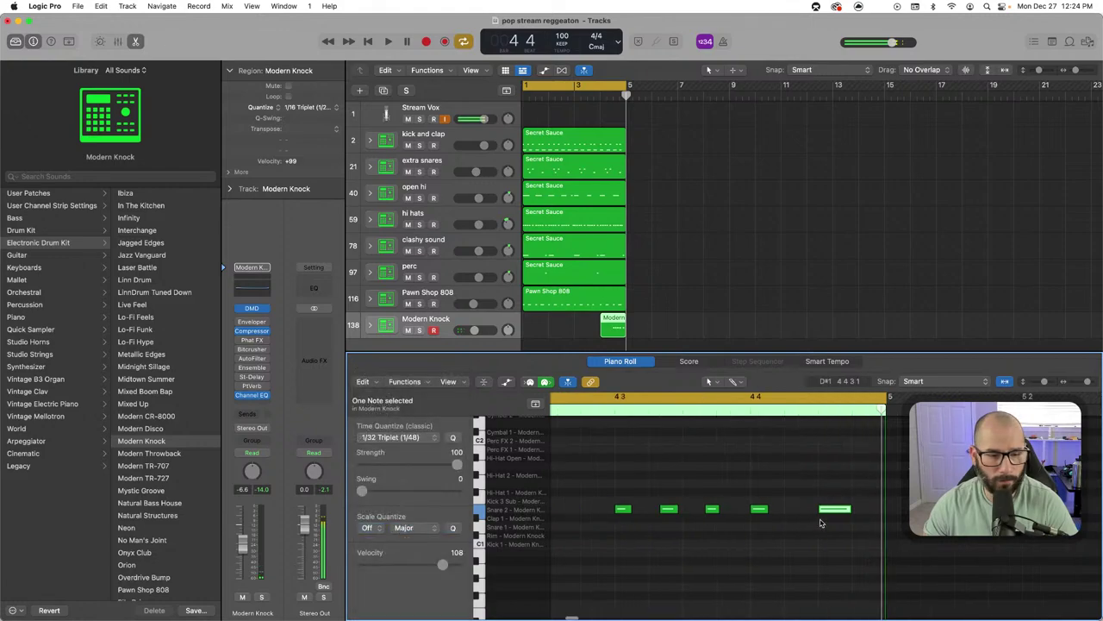
scroll(820, 523, "left", 3)
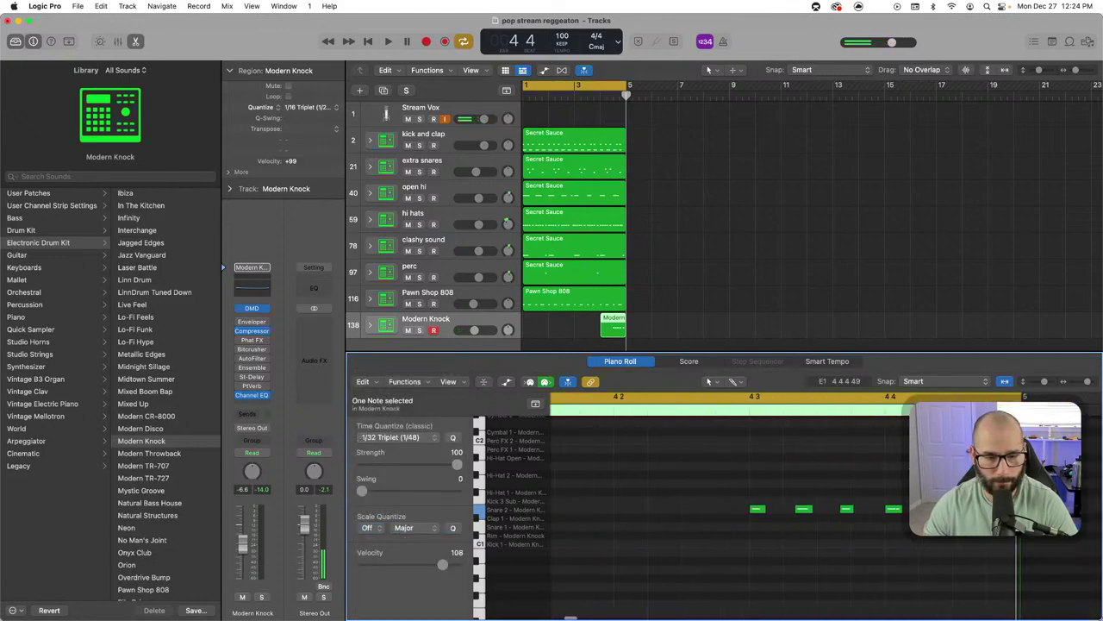
left_click(1002, 508)
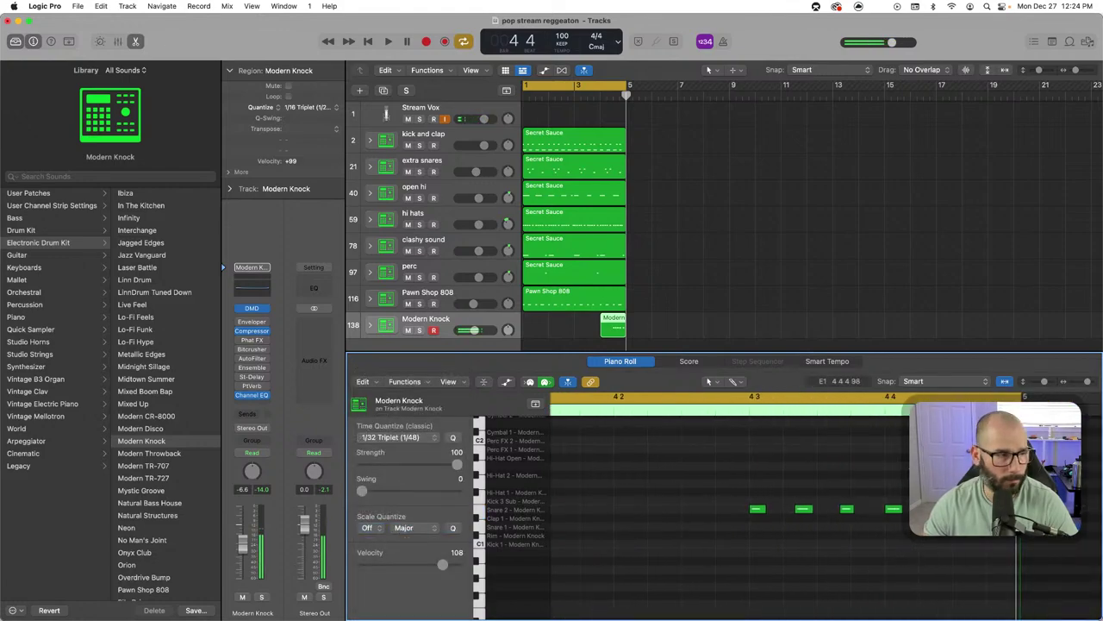
Replace the Enveloper effect on the Modern Knock track with LFOTool and play the fill from beat 4 3 to hear it
left_click(268, 323)
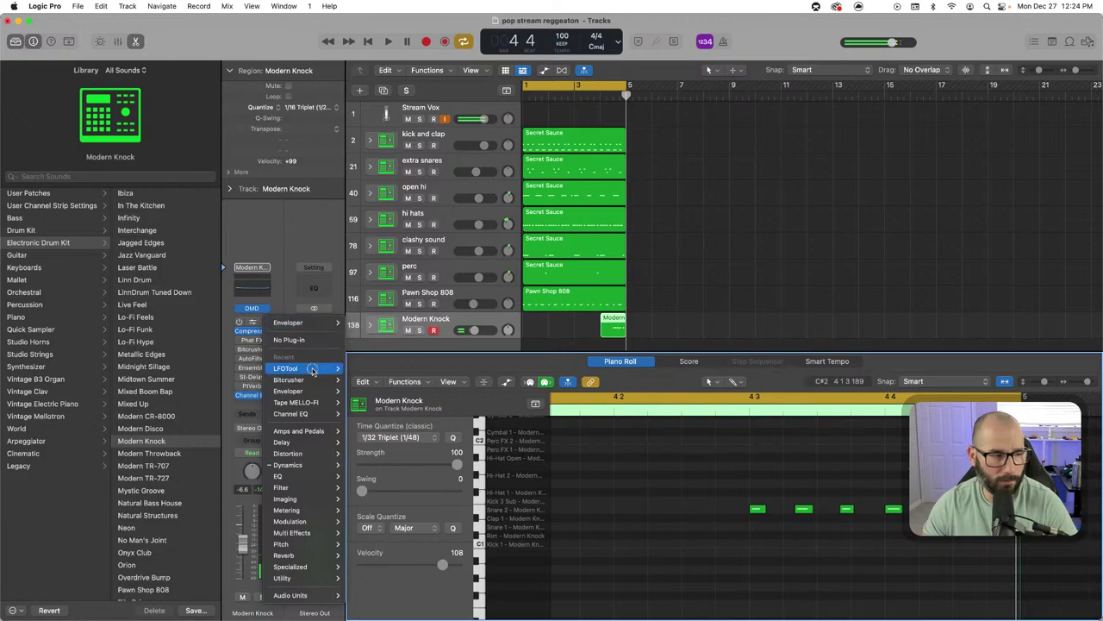
mouse_move(311, 368)
left_click(379, 371)
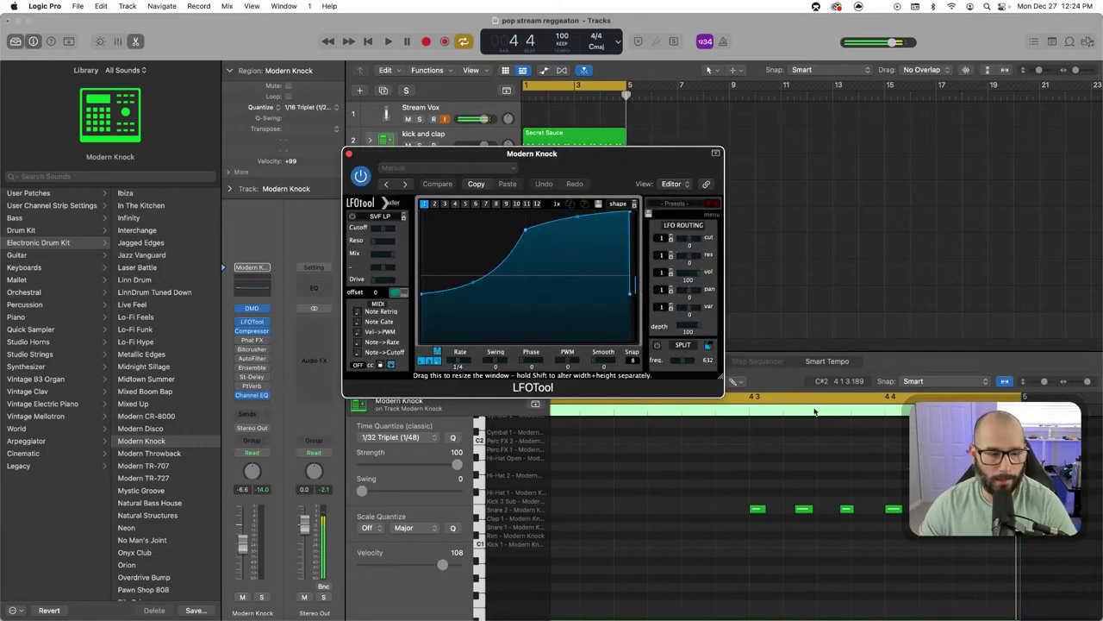
left_click(746, 415)
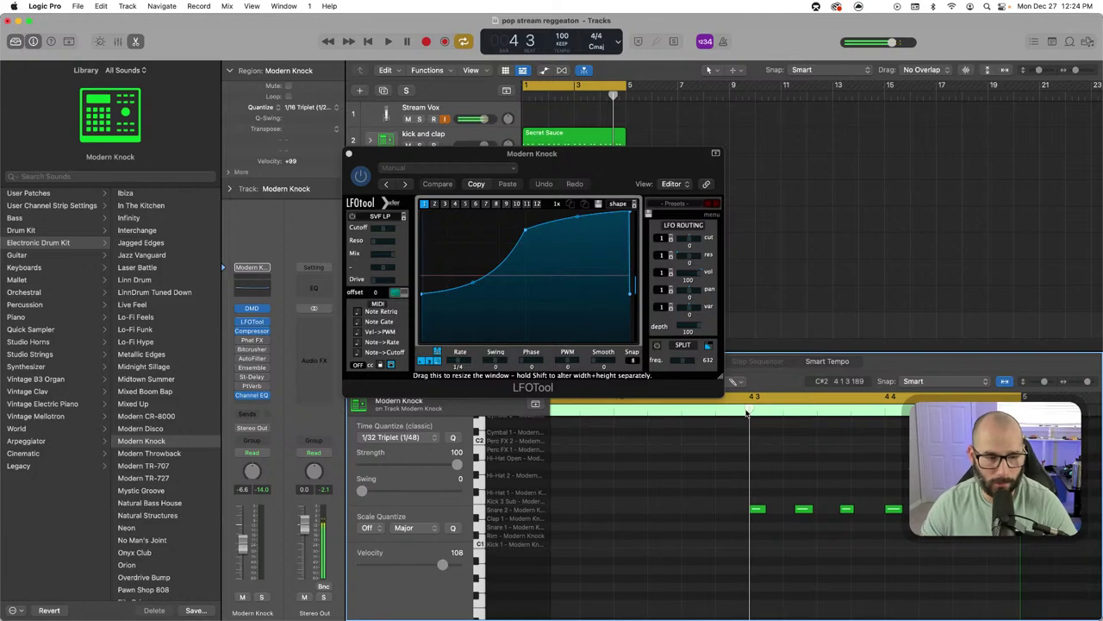
key("space")
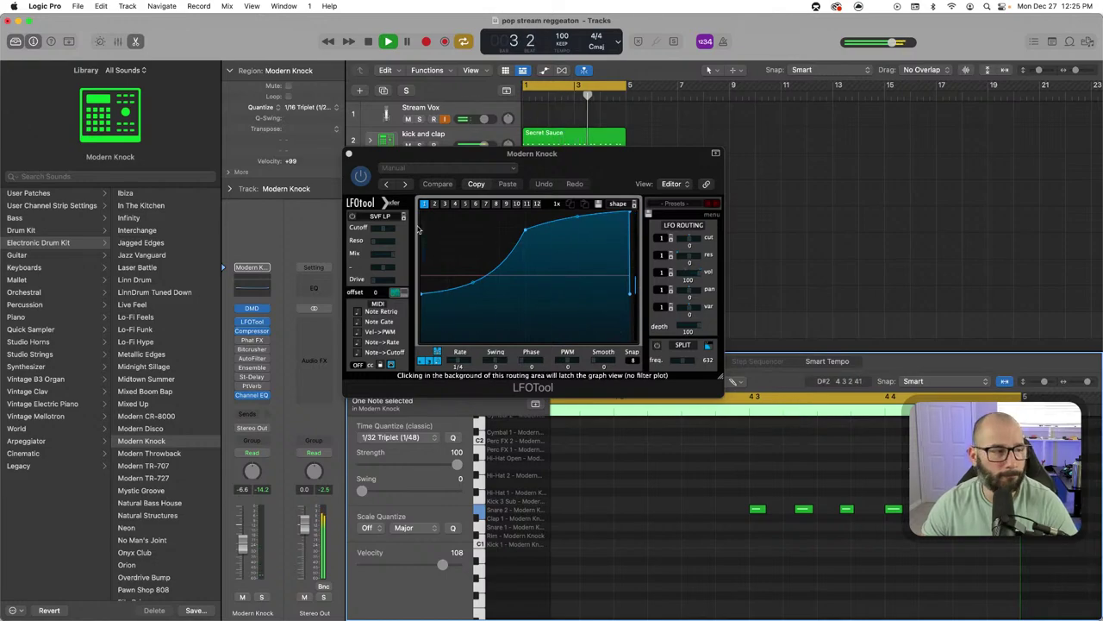
left_click(350, 153)
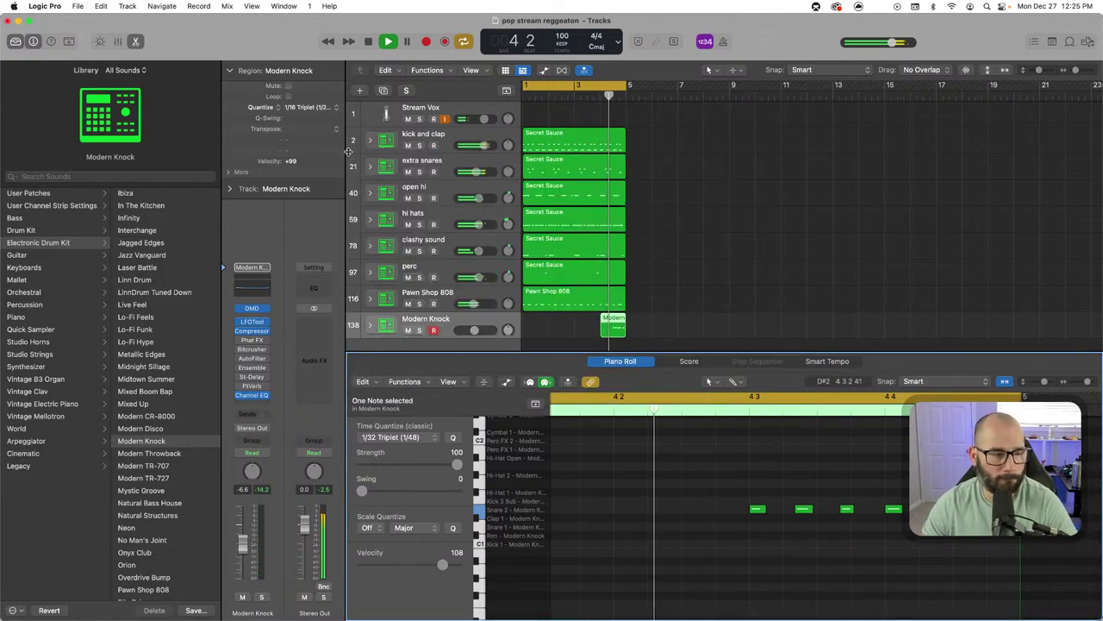
Rename the Modern Knock track as "Snare roll"
double_click(445, 320)
type("Sn")
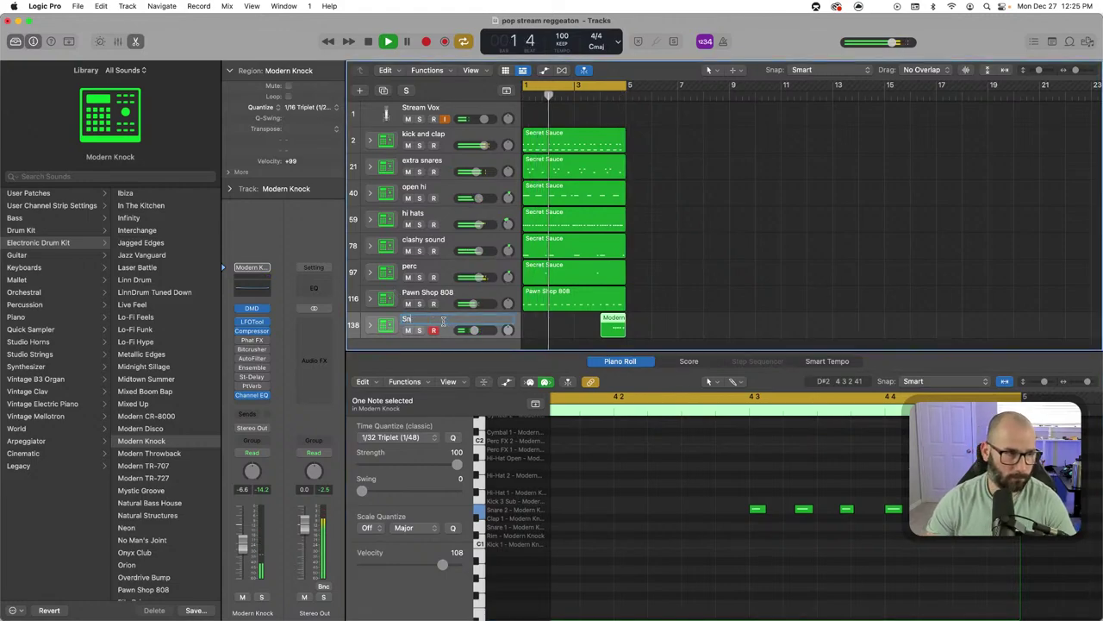
type("are roll")
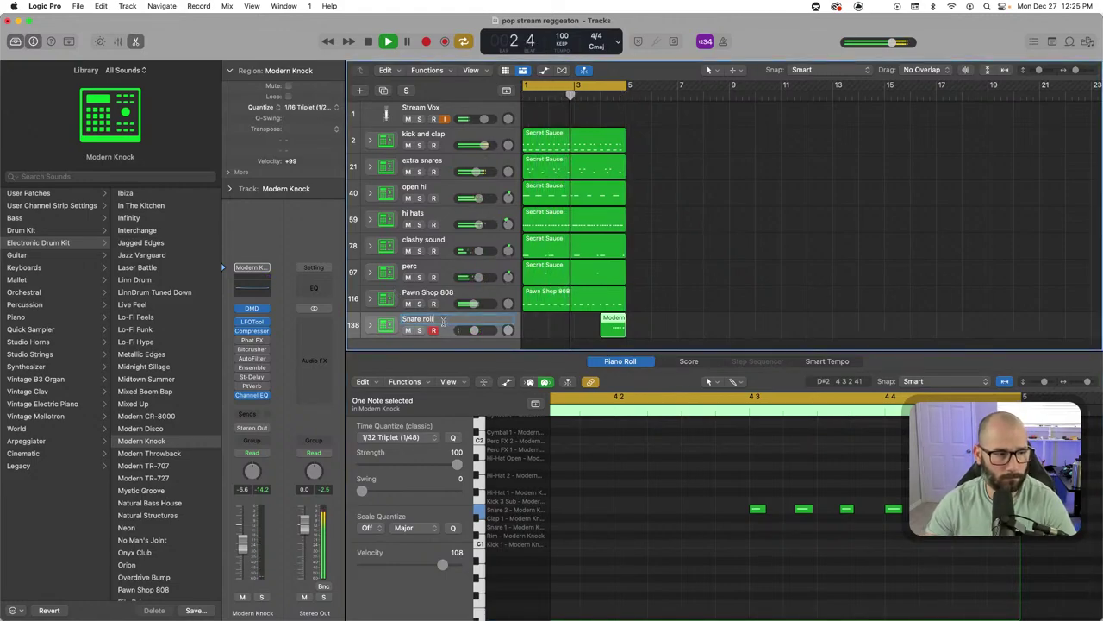
key("Return")
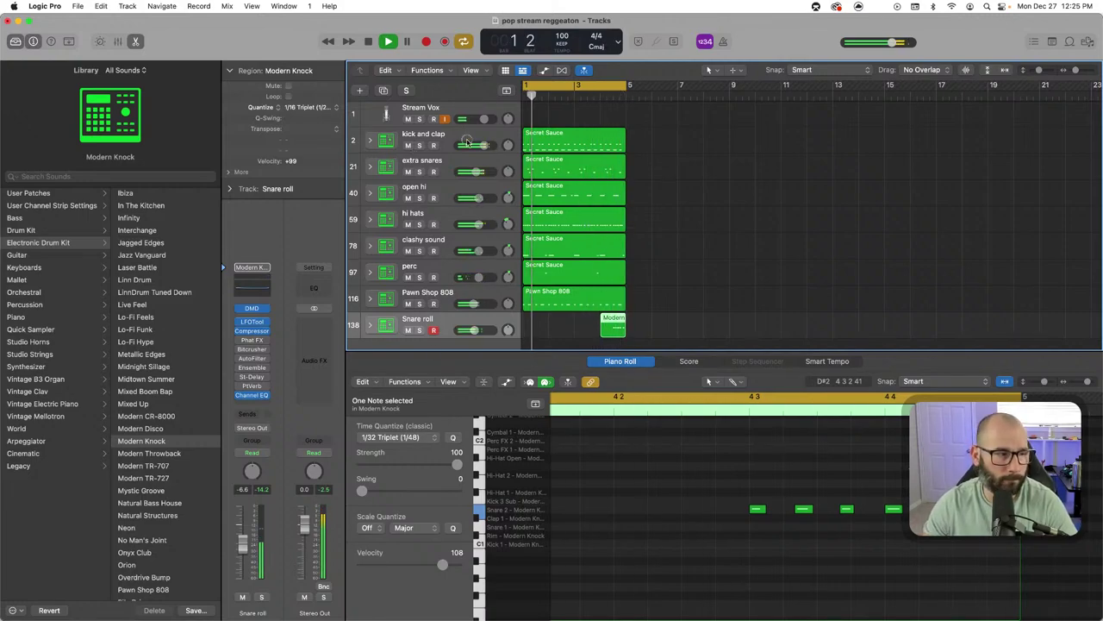
Duplicate the kick and clap track and copy its Secret Sauce region onto the new track
left_click(466, 142)
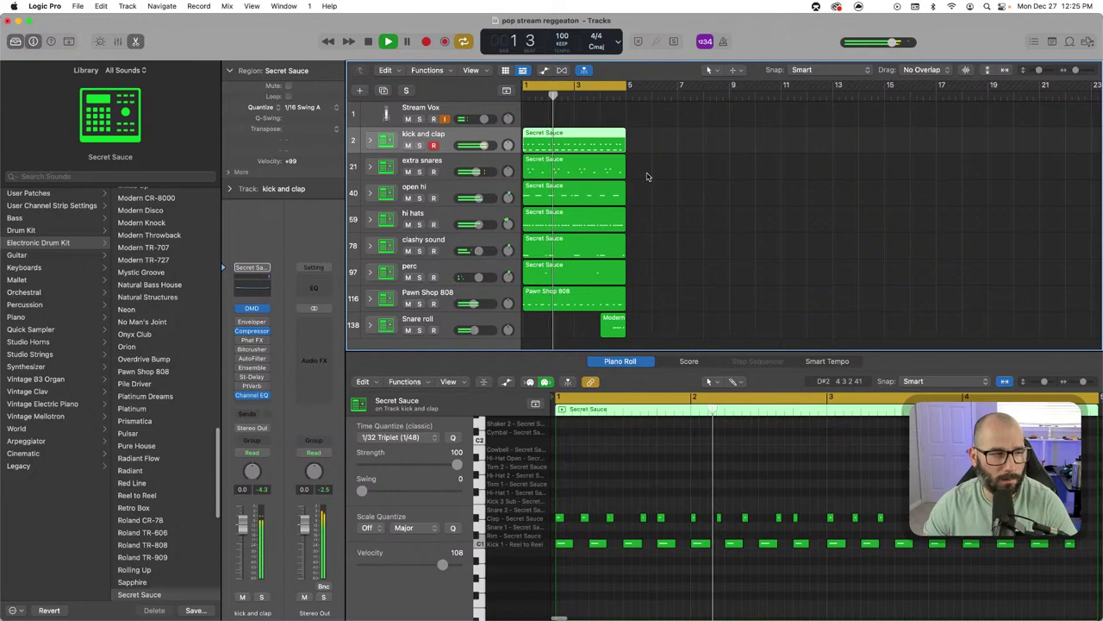
key("super+d")
key("space")
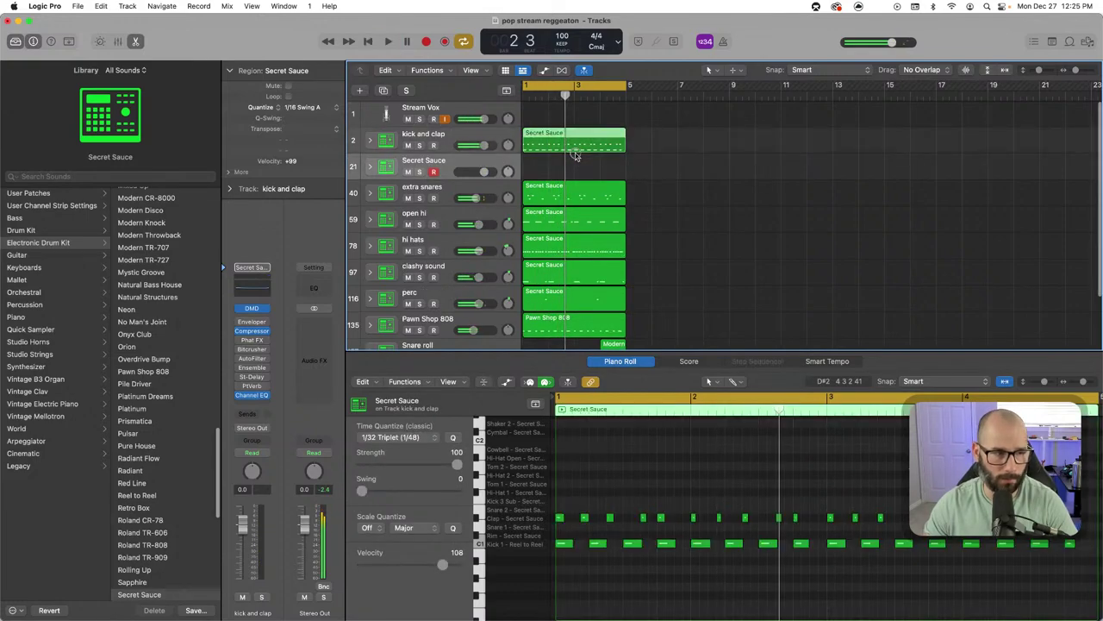
left_click_drag(576, 155, 571, 170)
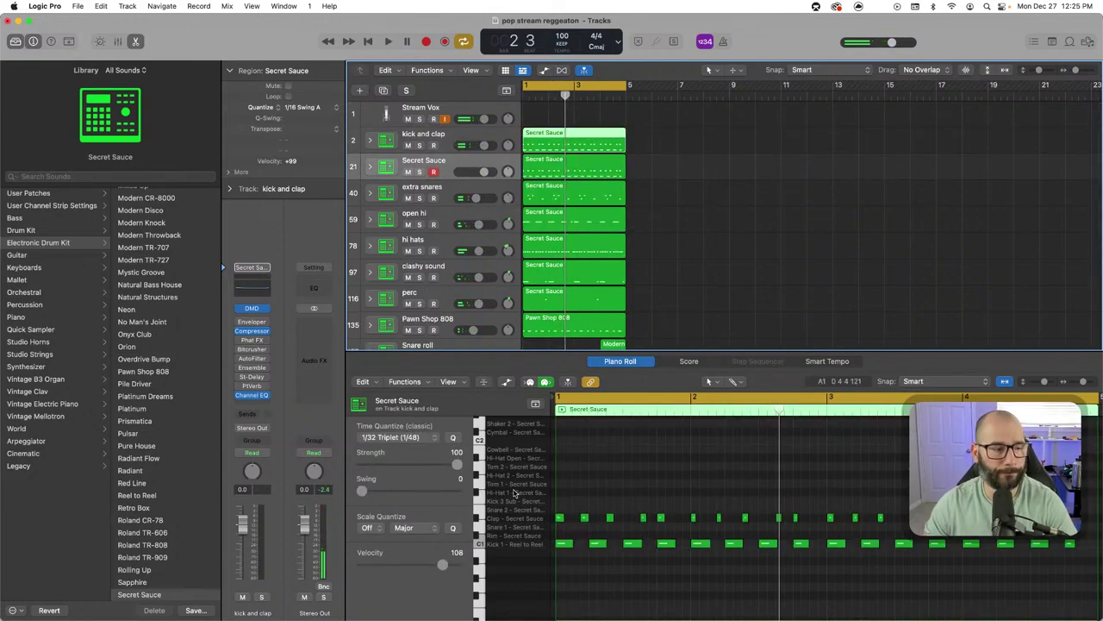
Delete all clap notes from the original kick and clap region and all Kick 1 notes from the copied region
left_click(480, 515)
left_click(480, 517)
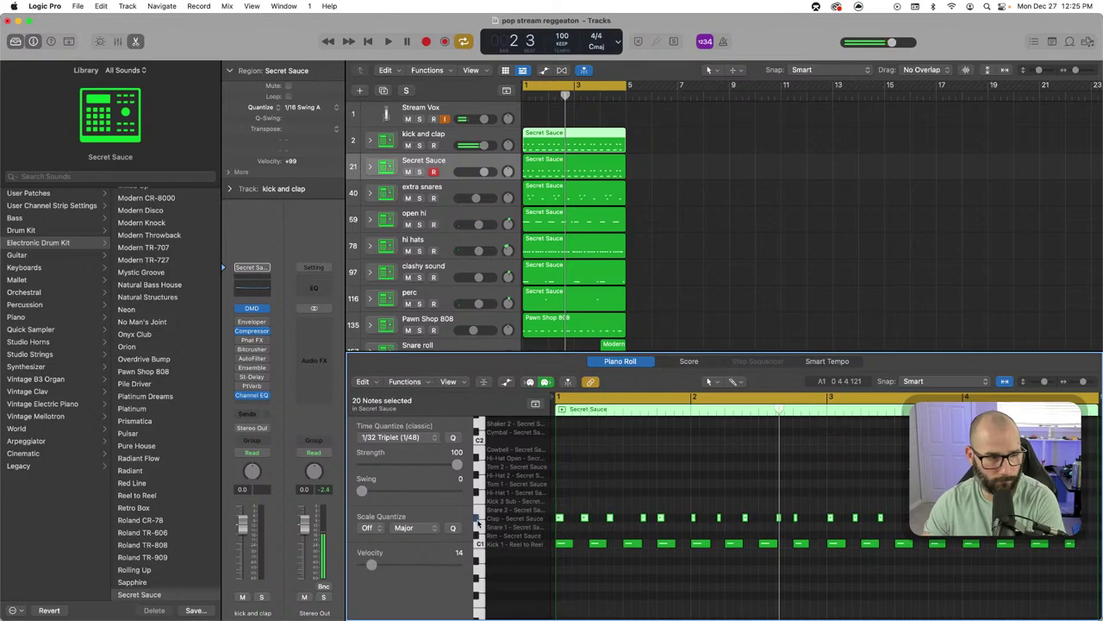
left_click(574, 161)
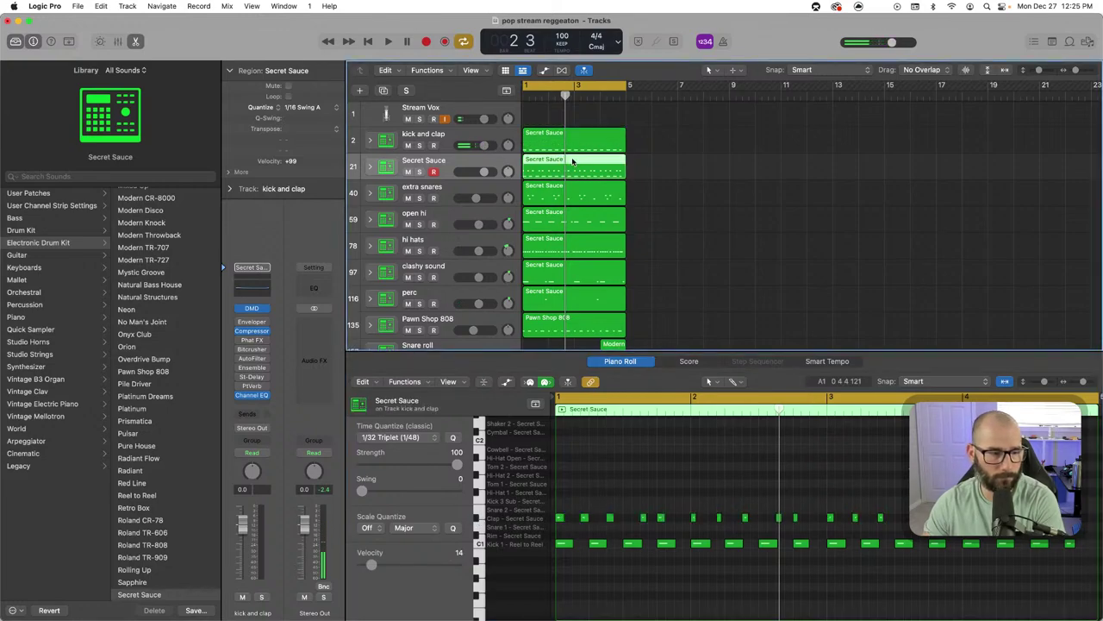
left_click(480, 543)
key("Delete")
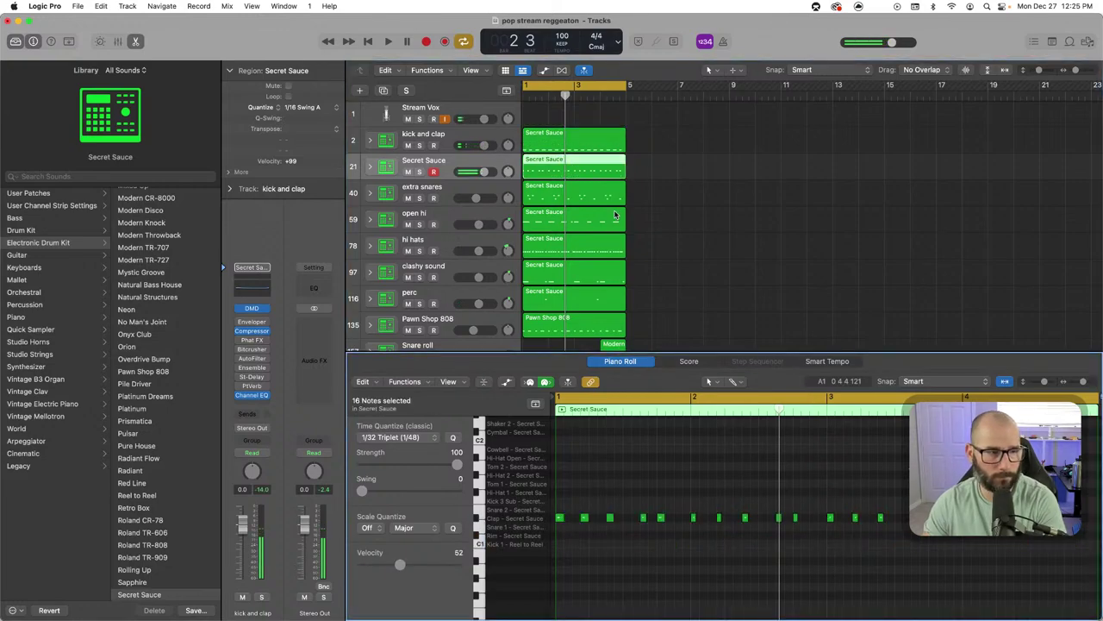
Rename the kick and clap track as "kick" and its duplicate as "snare", and restart playback
double_click(446, 133)
type("kick")
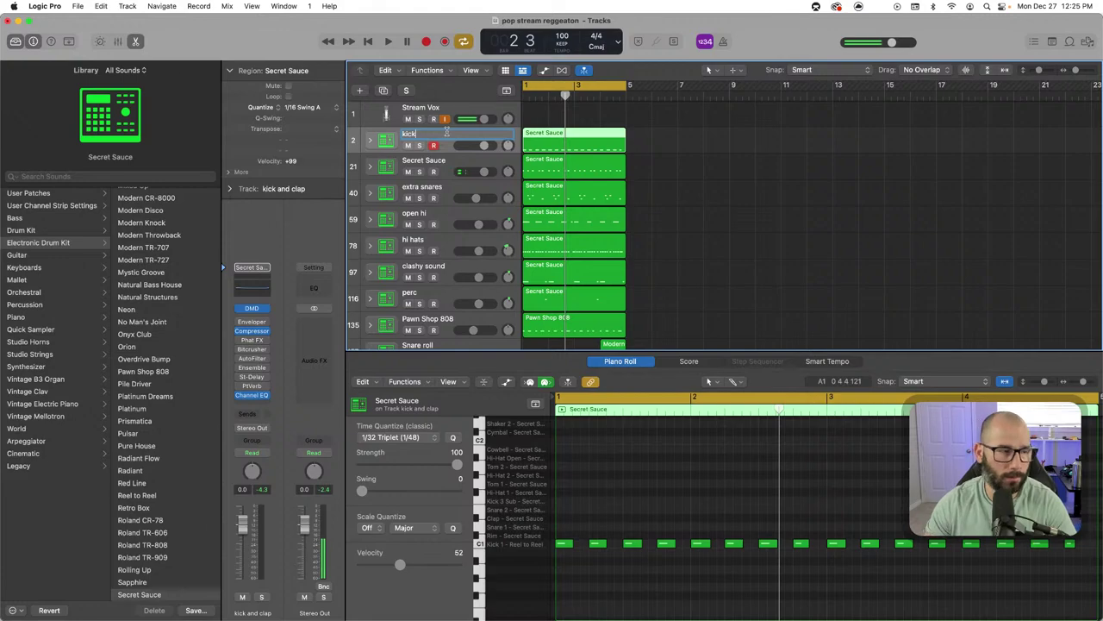
key("Tab")
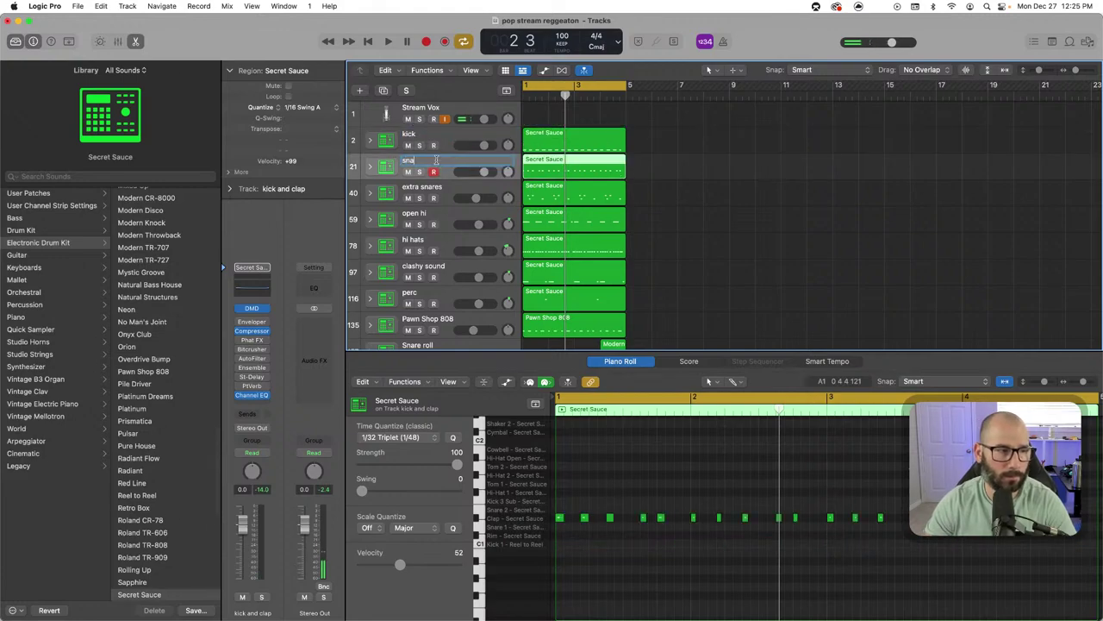
key("space")
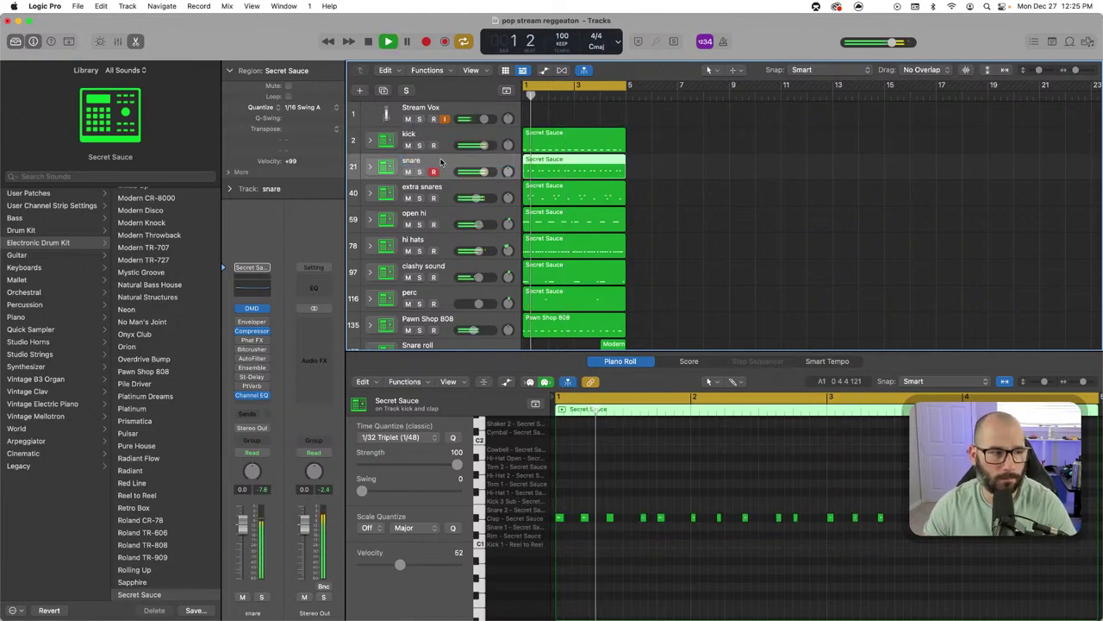
Lower the snare track's volume to -0.7 dB after soloing it briefly, and close the Piano Roll
left_click(420, 171)
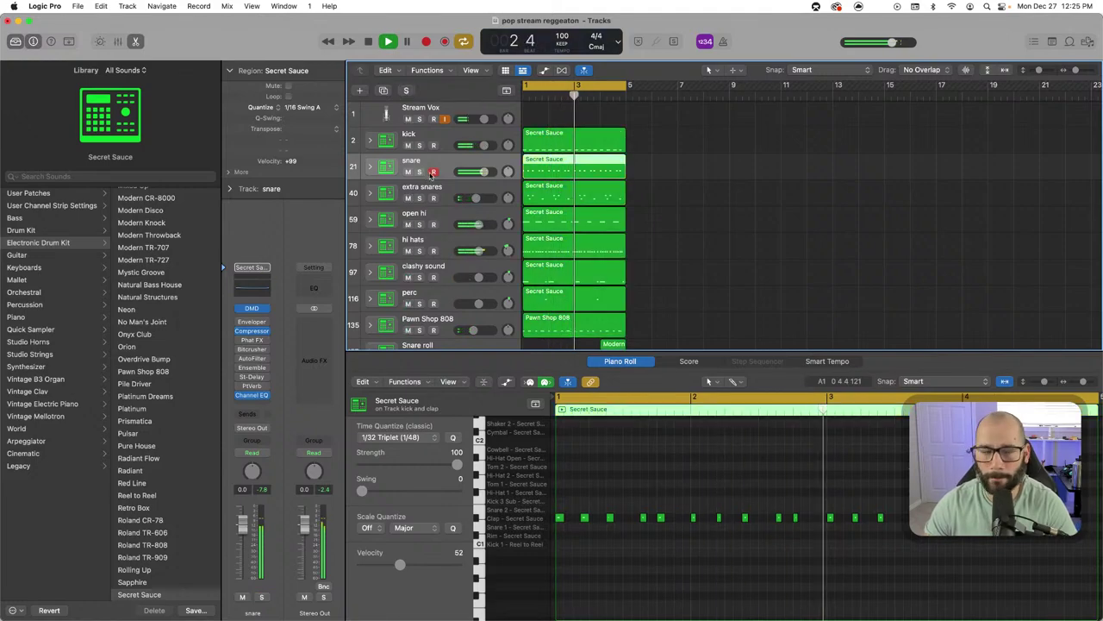
left_click(420, 171)
left_click_drag(480, 174, 477, 174)
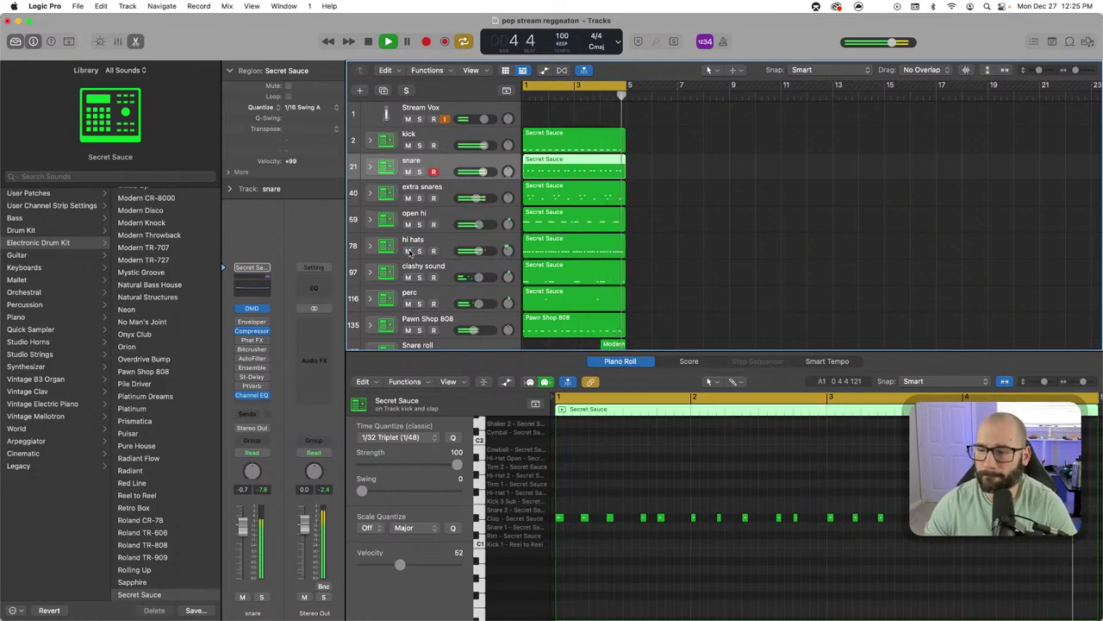
left_click(625, 362)
left_click(726, 363)
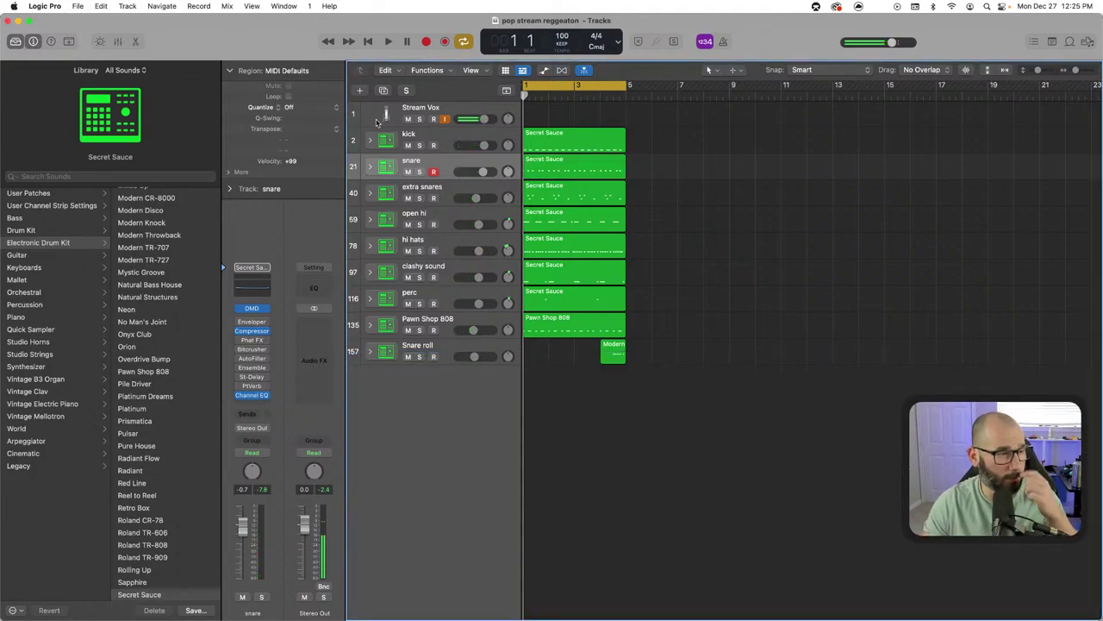
Create one new software instrument track below the Snare roll track
left_click(456, 343)
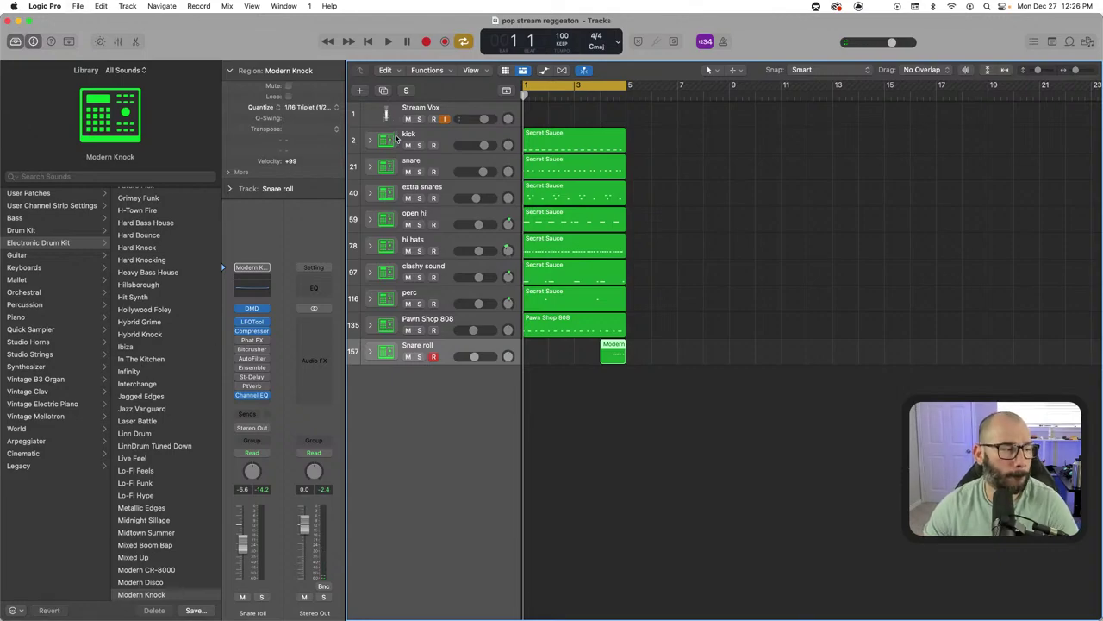
left_click(361, 91)
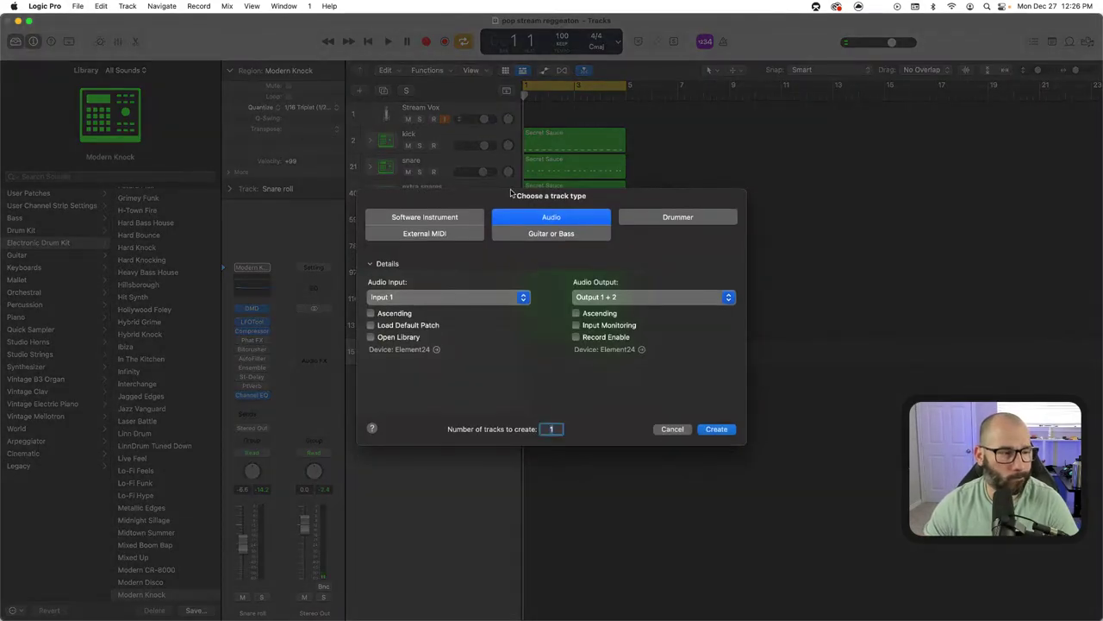
left_click(462, 219)
left_click(714, 429)
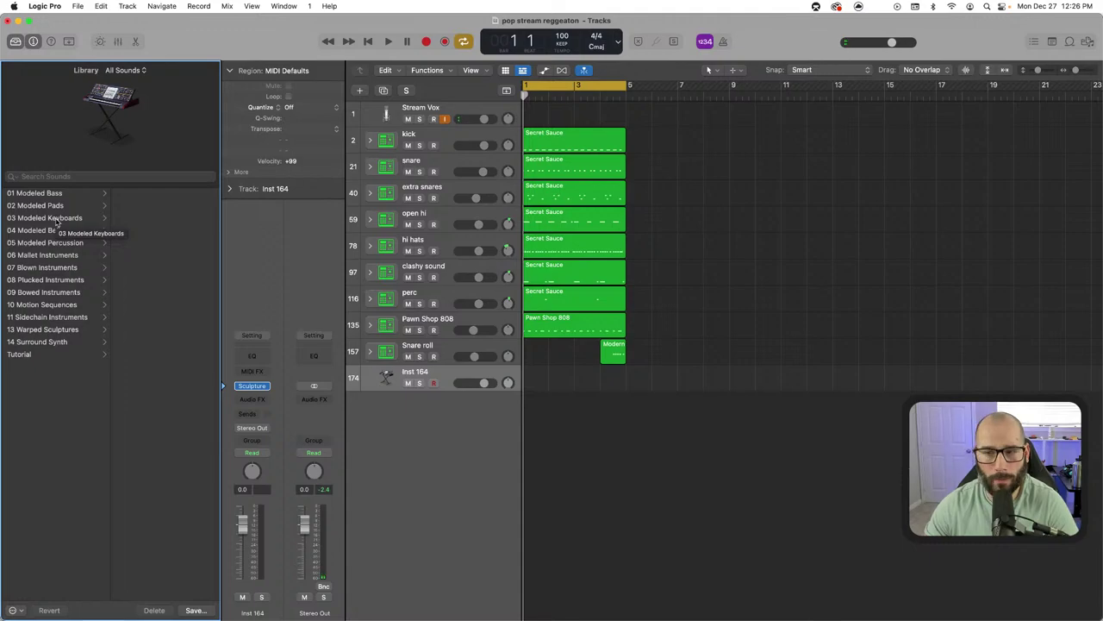
Load the Nylon Fingered Guitar preset from 08 Plucked Instruments and lower the new track's volume to -3.3 dB
left_click(59, 281)
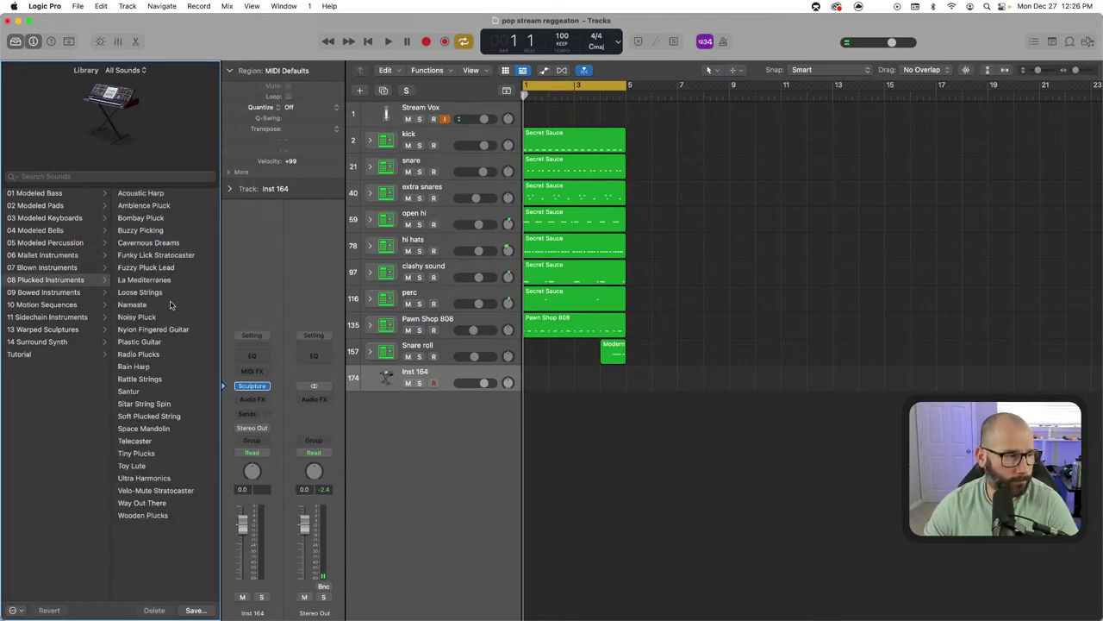
left_click(163, 331)
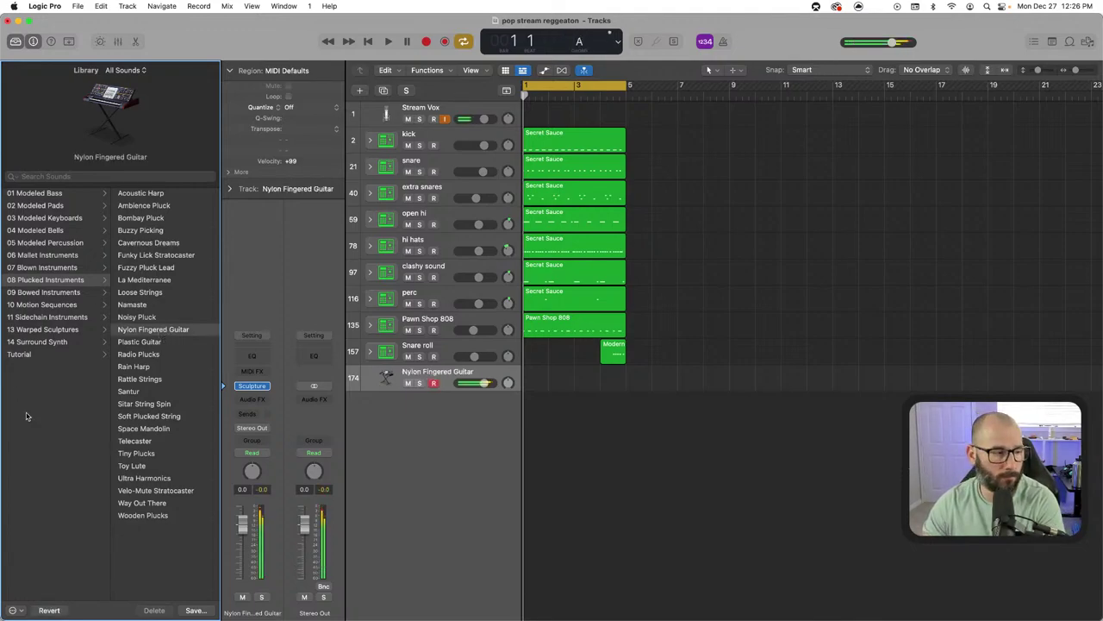
left_click_drag(242, 525, 242, 550)
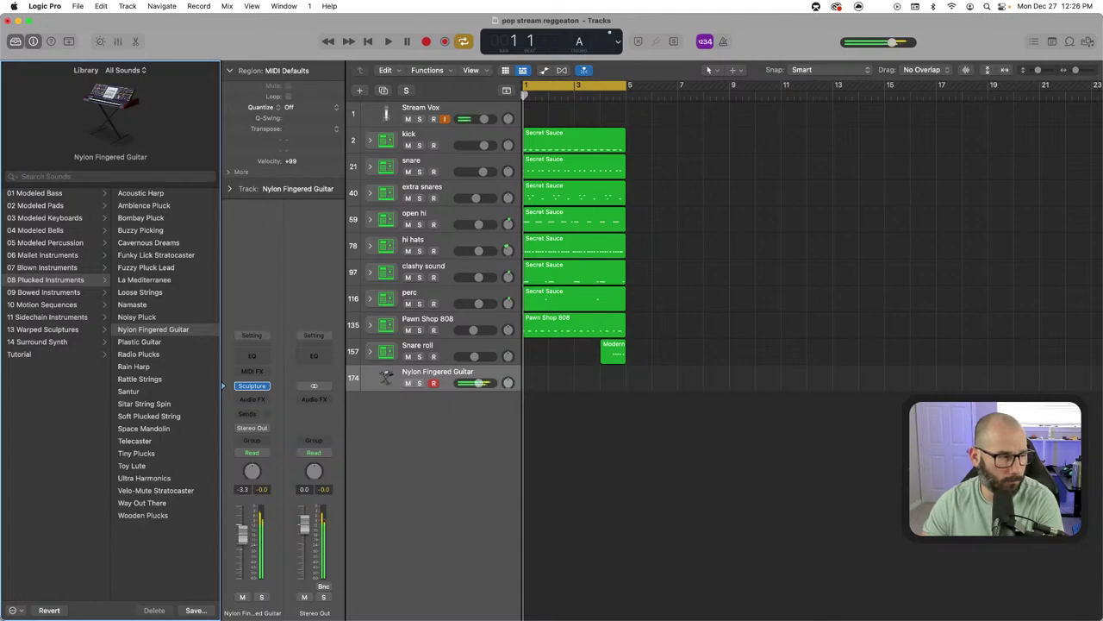
Audition the Radio Plucks, Ambience Pluck and Loose Strings presets, play the beat, and return to Nylon Fingered Guitar at -5.1 dB
left_click(140, 355)
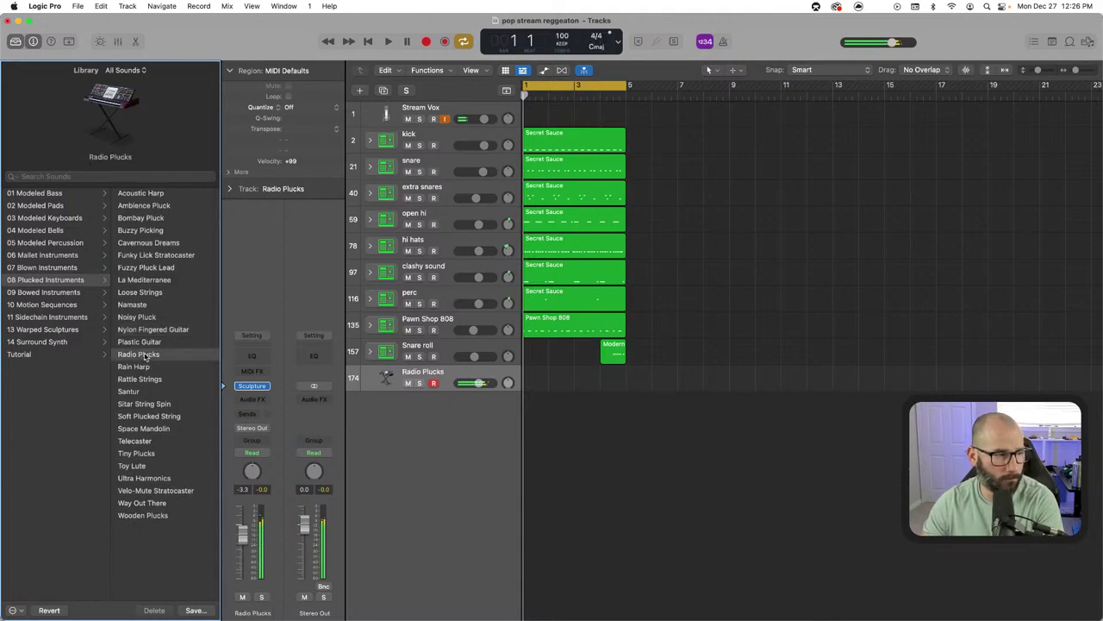
left_click(151, 218)
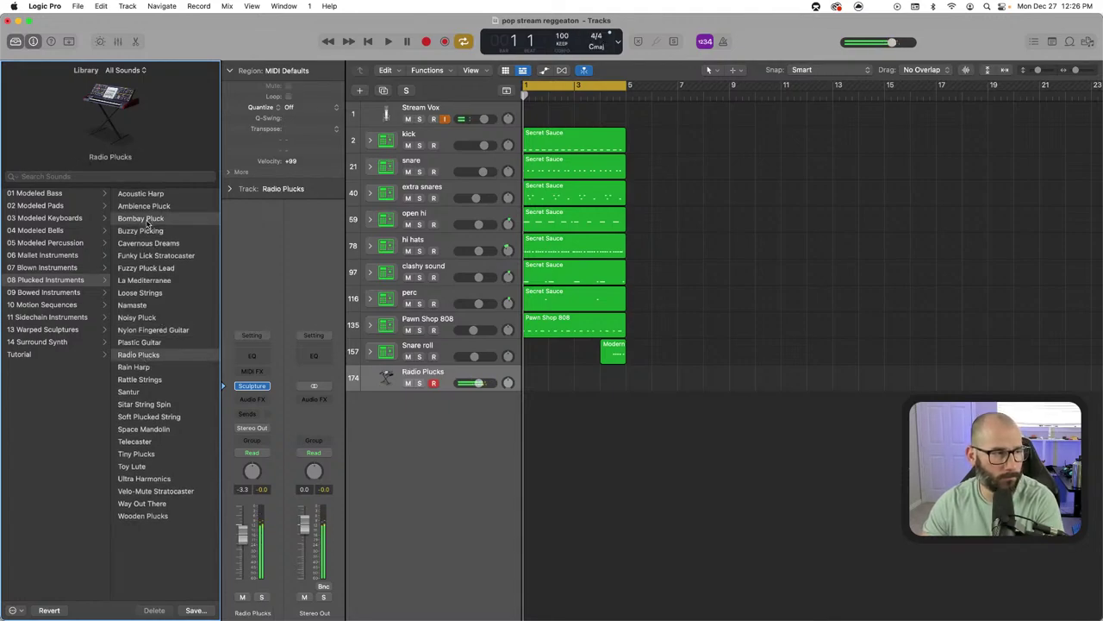
left_click(158, 207)
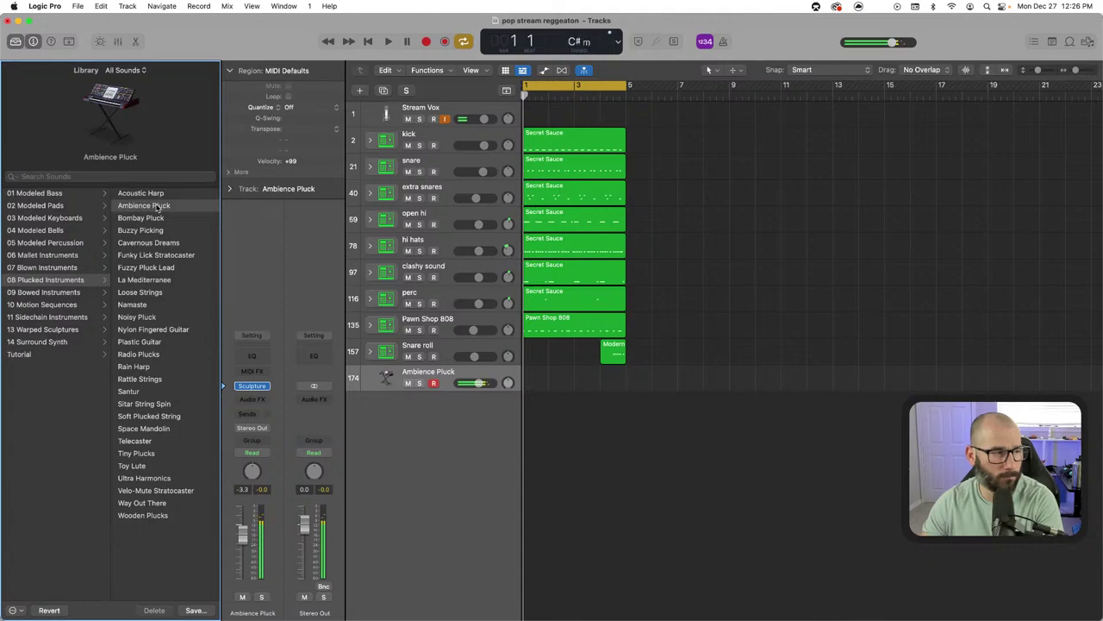
left_click(139, 293)
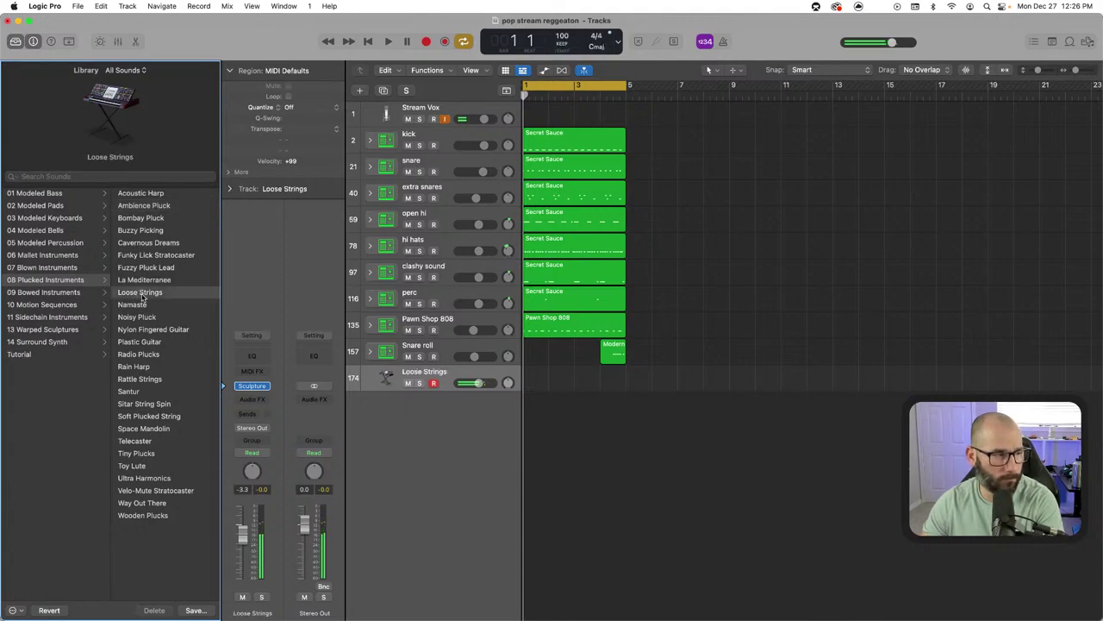
left_click(152, 354)
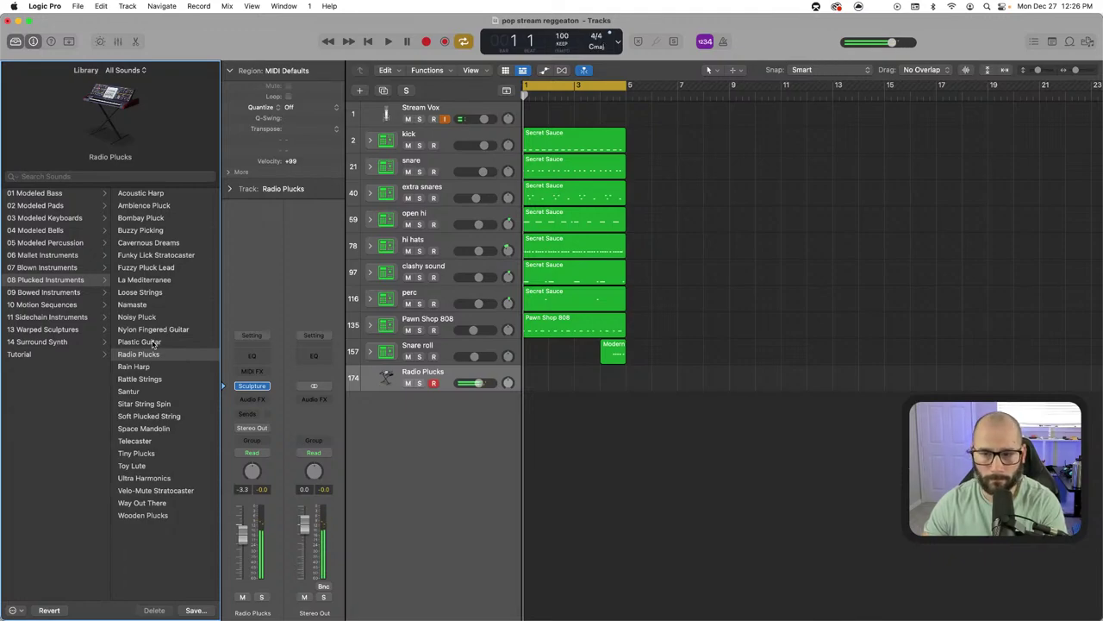
key("space")
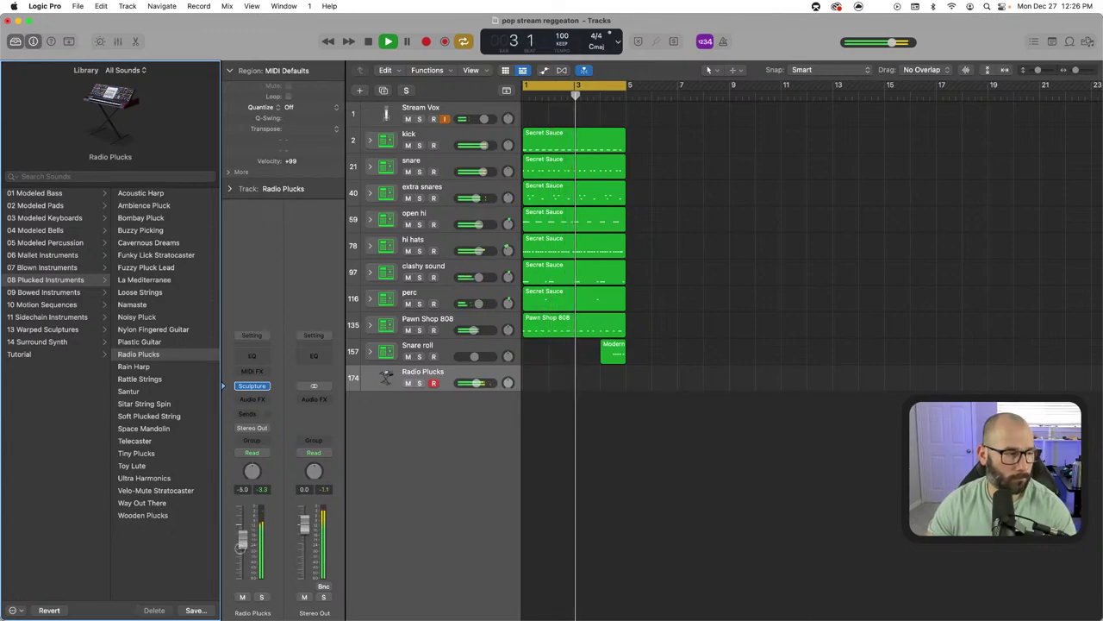
left_click(159, 330)
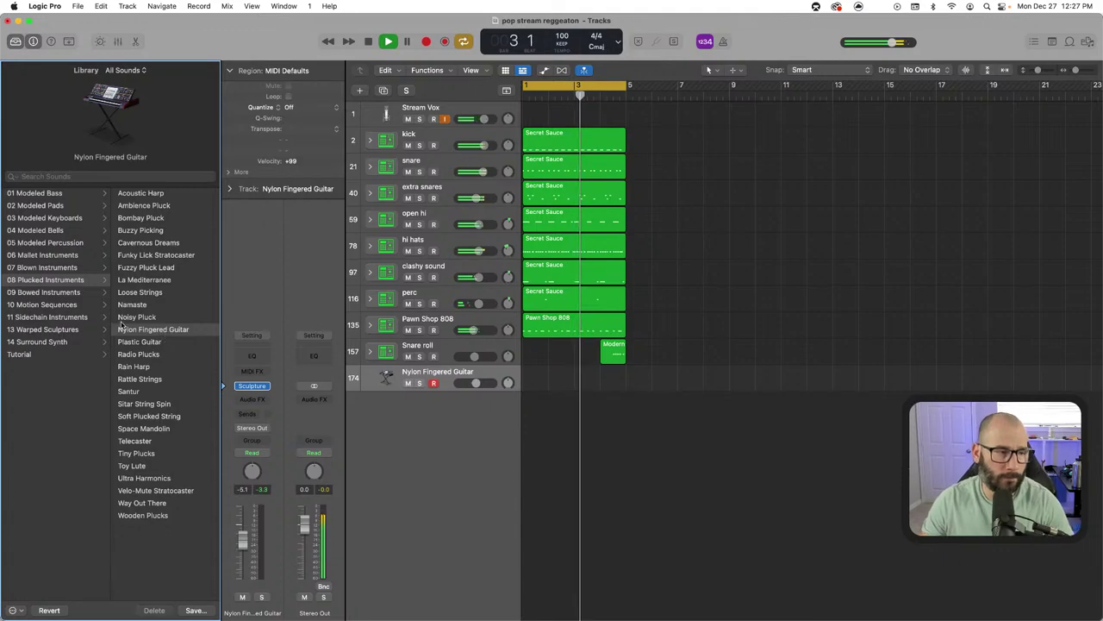
Lower the hi hats track's volume to -6.4 dB, comparing the beat with the track muted and unmuted
left_click(409, 251)
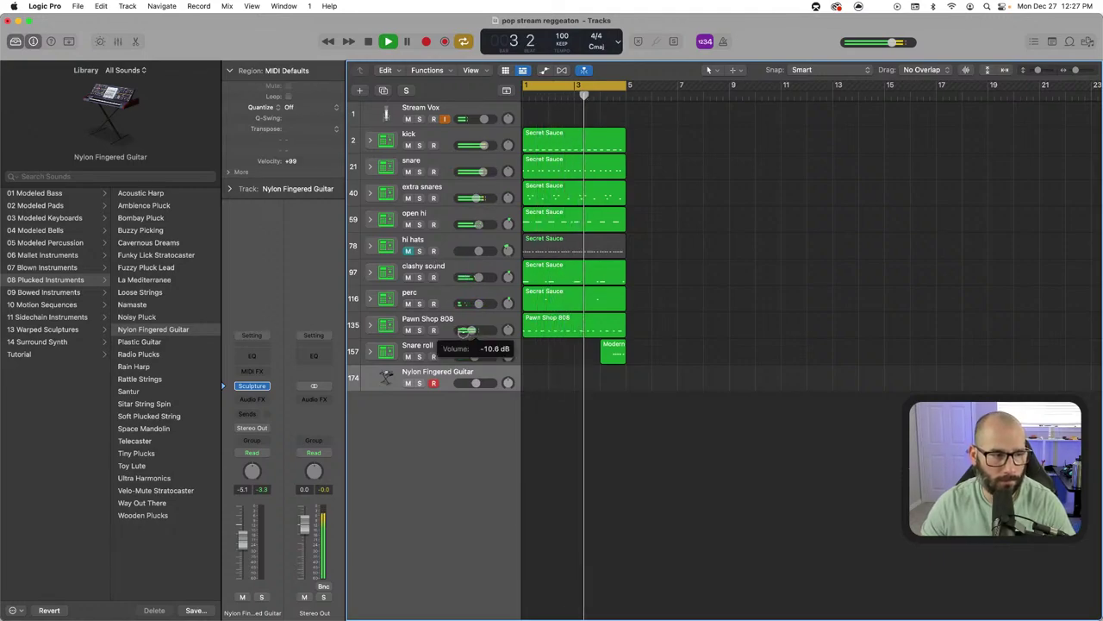
left_click_drag(482, 252, 476, 252)
left_click(409, 251)
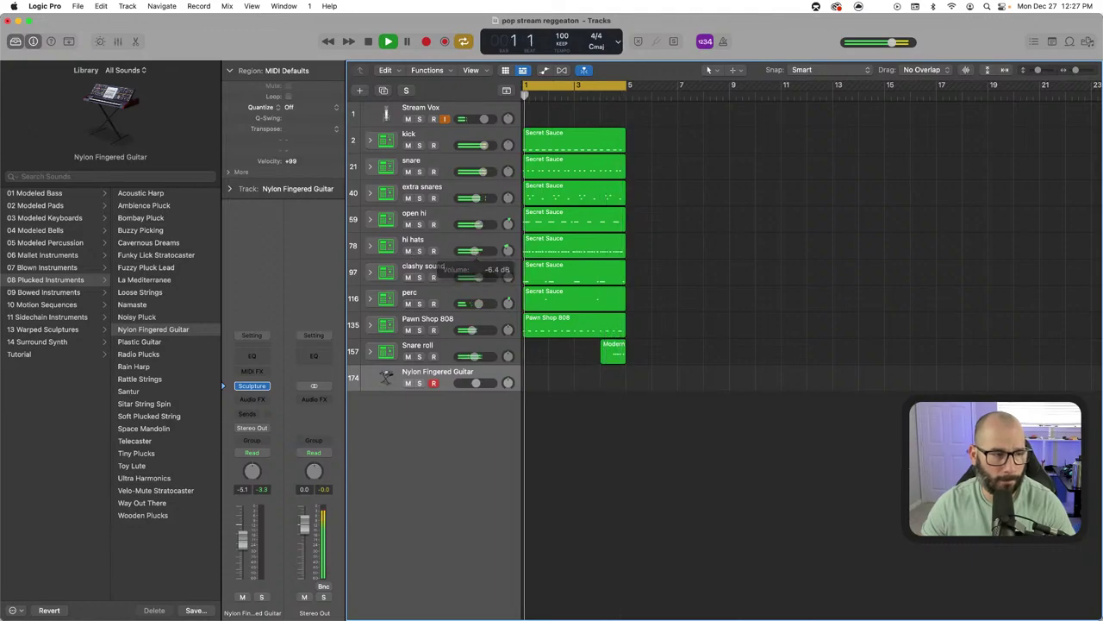
left_click(407, 251)
left_click(407, 252)
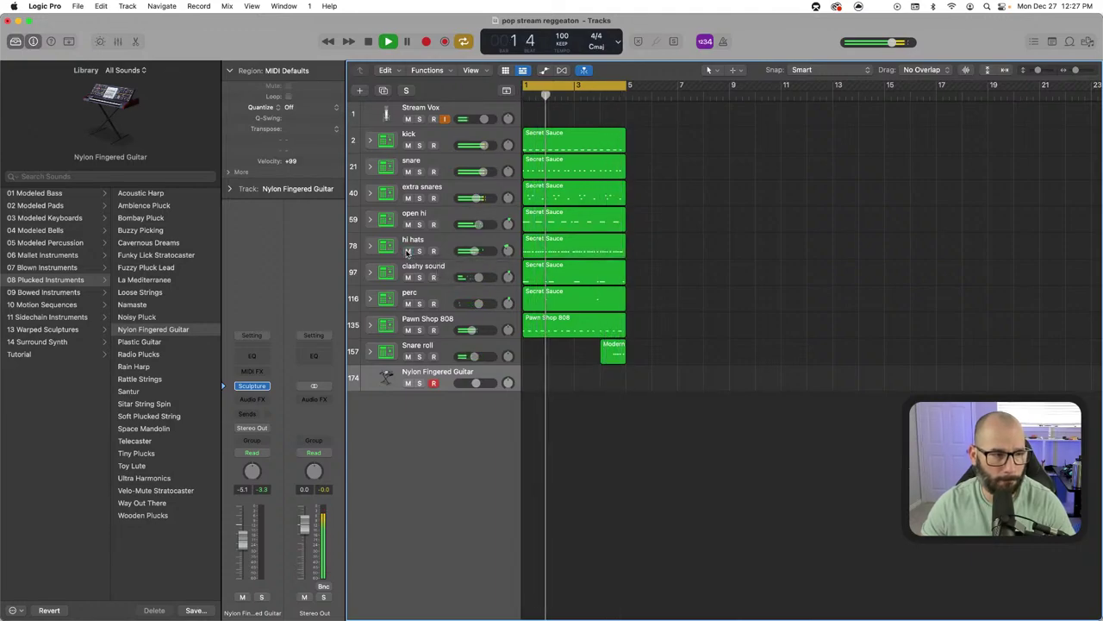
Replace the hi hats region with a newly recorded four-bar part, and set the track's volume to -5.2 dB and pan to -13
key("space")
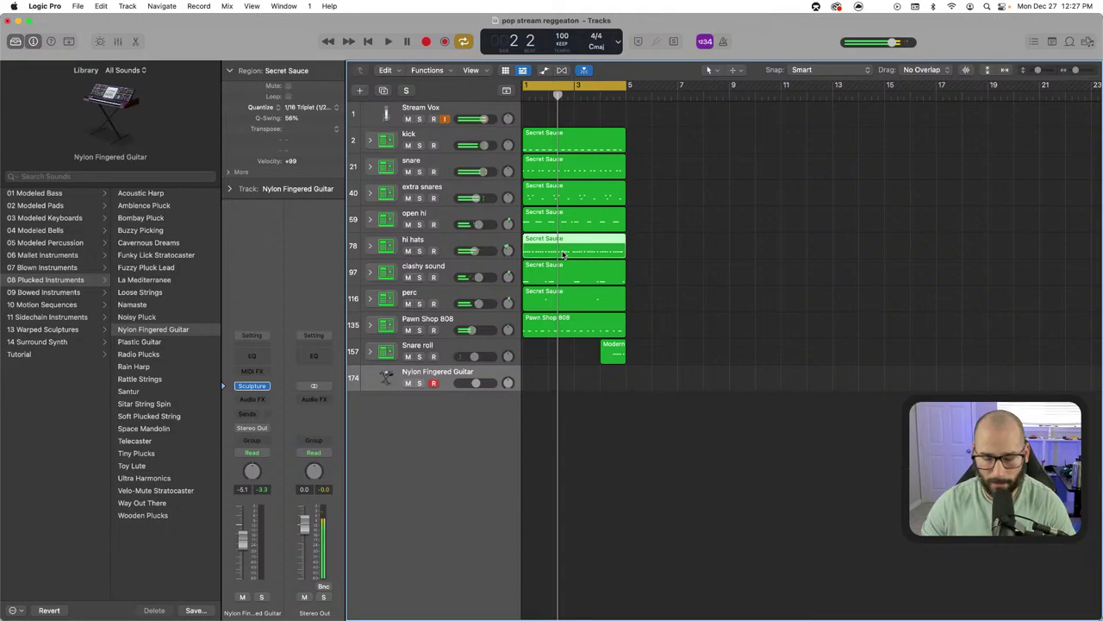
key("Delete")
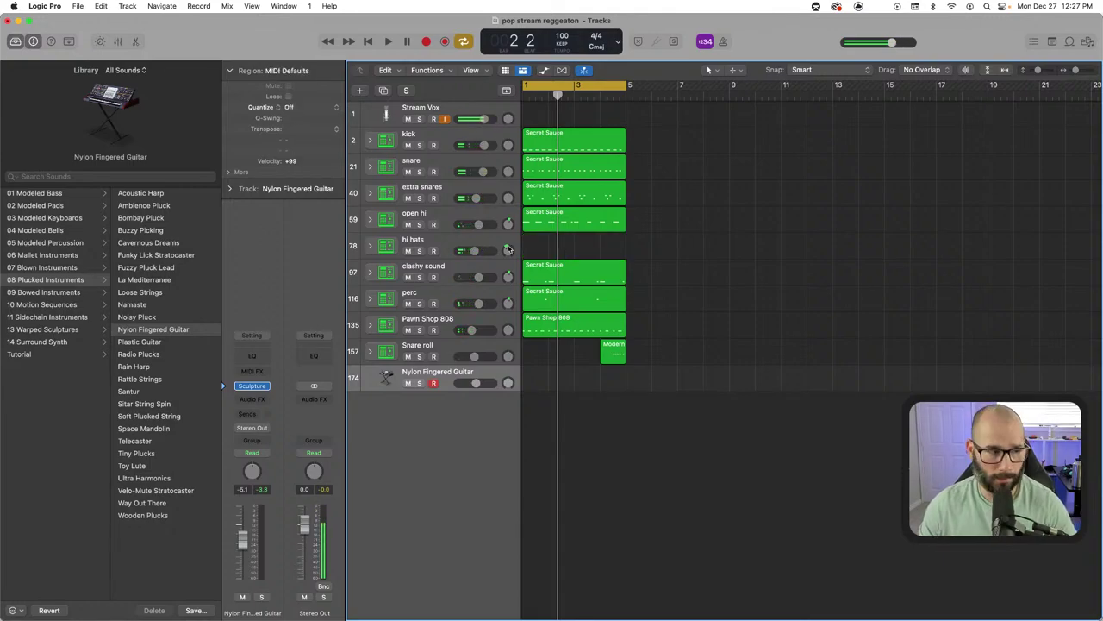
left_click(458, 243)
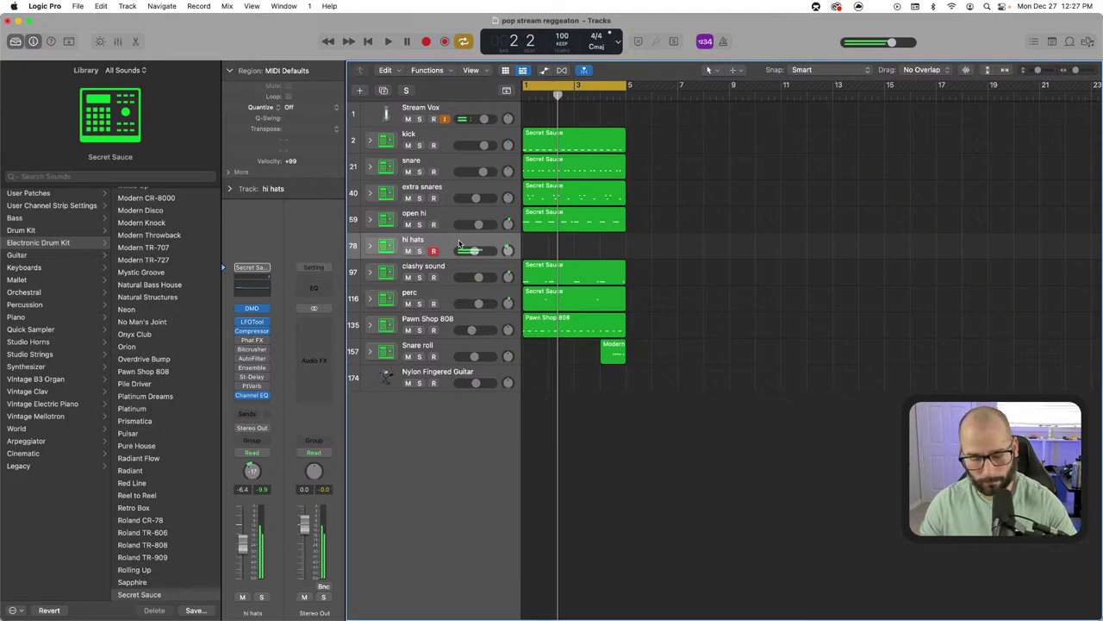
key("r")
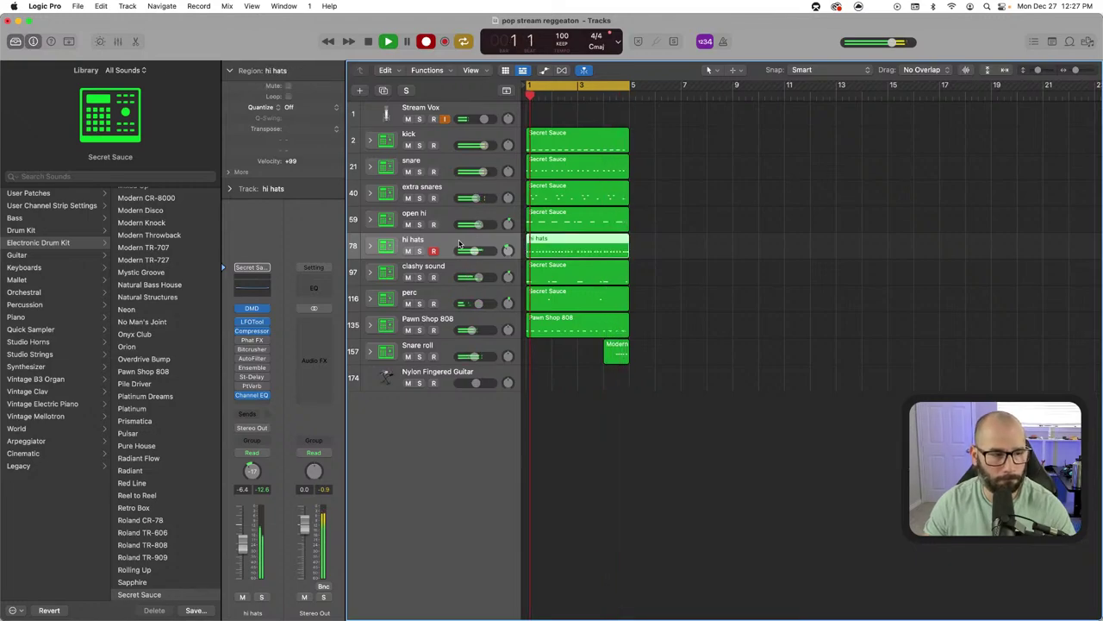
key("space")
key("space")
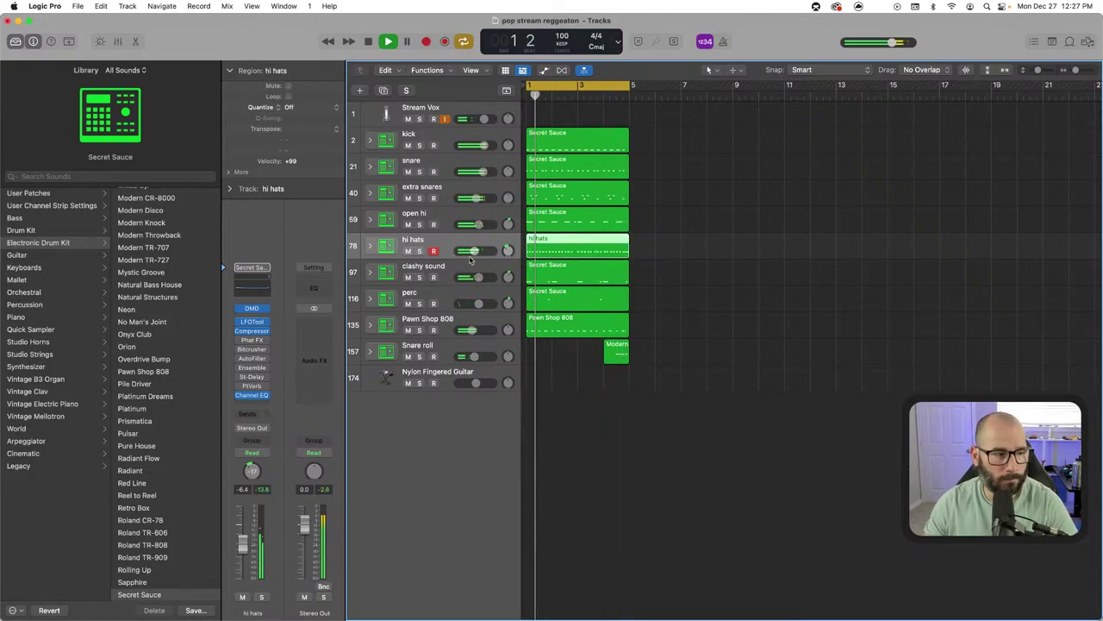
left_click_drag(474, 251, 509, 248)
Add short Hi-Hat 2 rolls to the hi hats region around beat 4 of bar 1, beat 3 of bar 2 and the end of bar 2
double_click(590, 248)
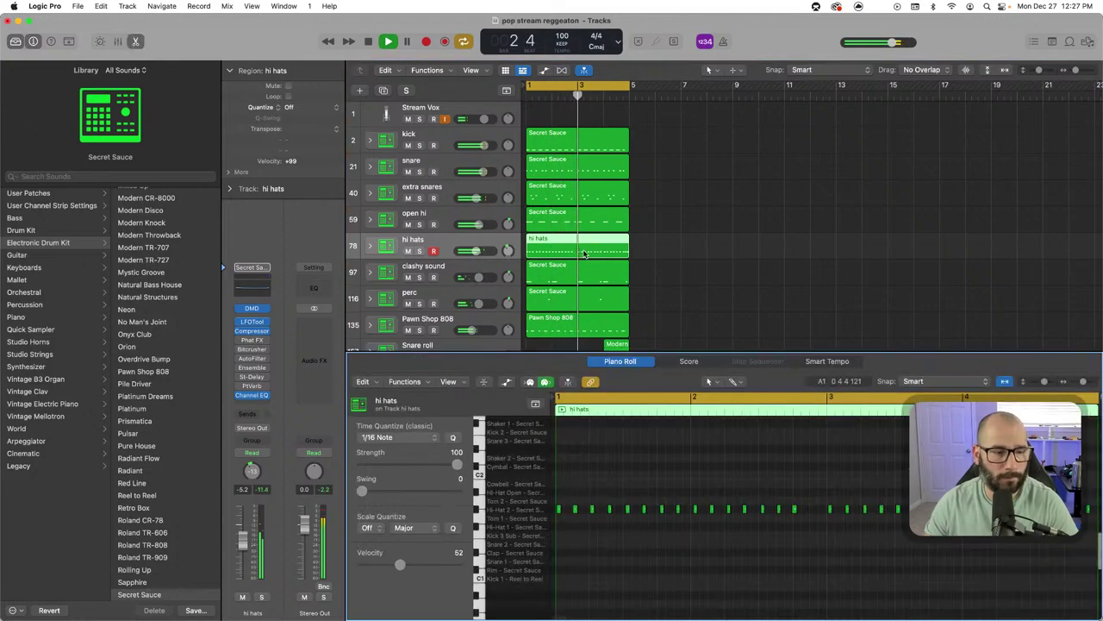
left_click(812, 509, "super")
left_click(815, 510, "super")
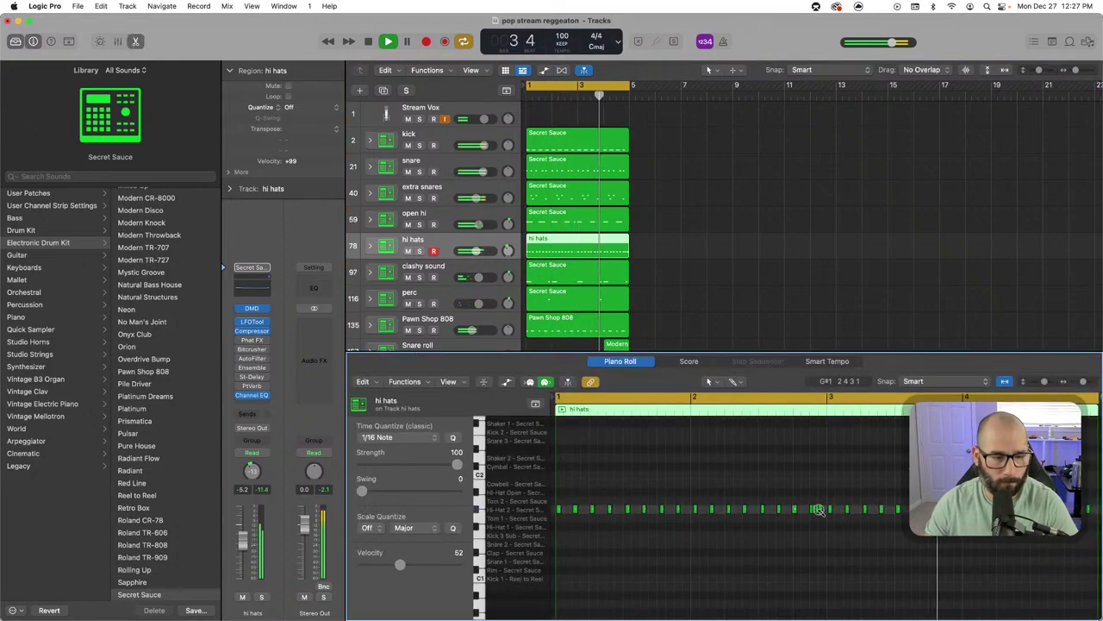
left_click(818, 510, "super")
left_click(820, 510, "super")
scroll(1034, 511, "right", 3)
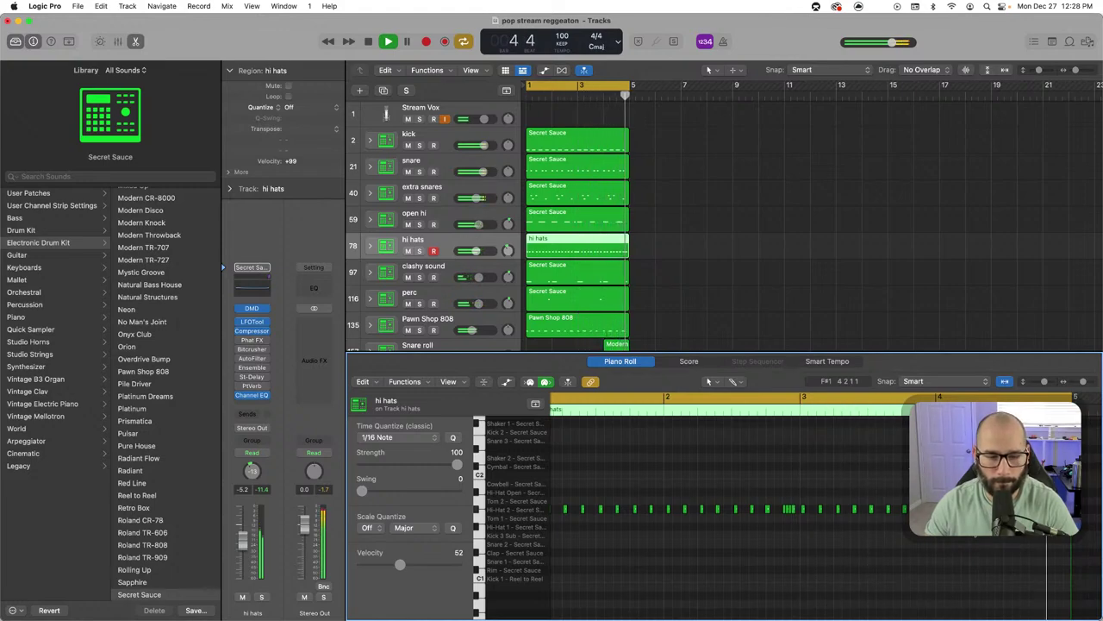
left_click(630, 511, "super")
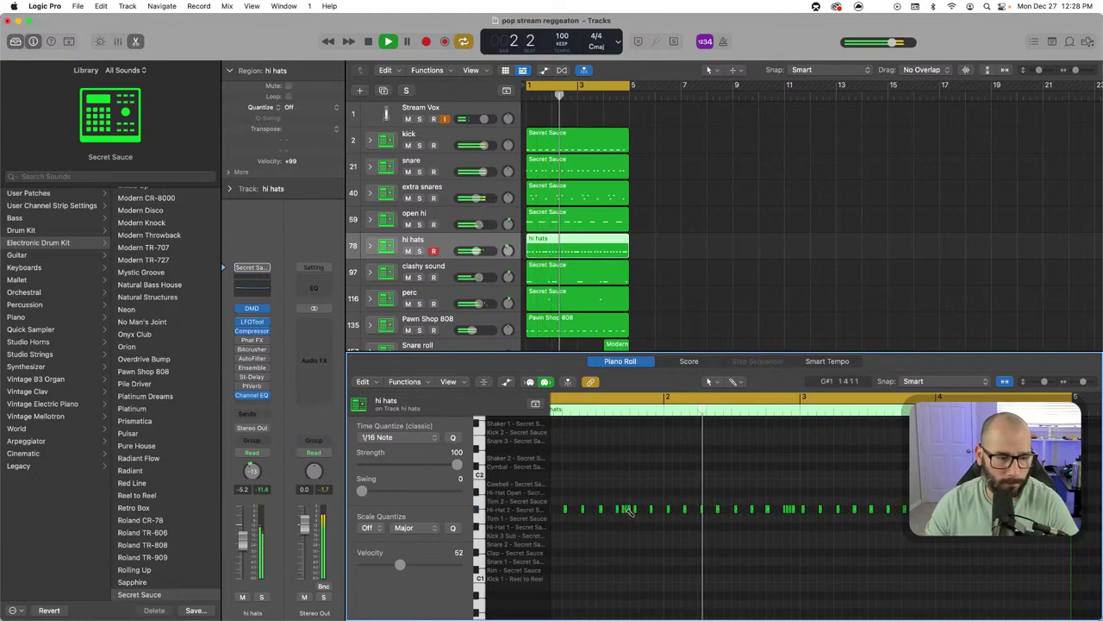
left_click(743, 510, "super")
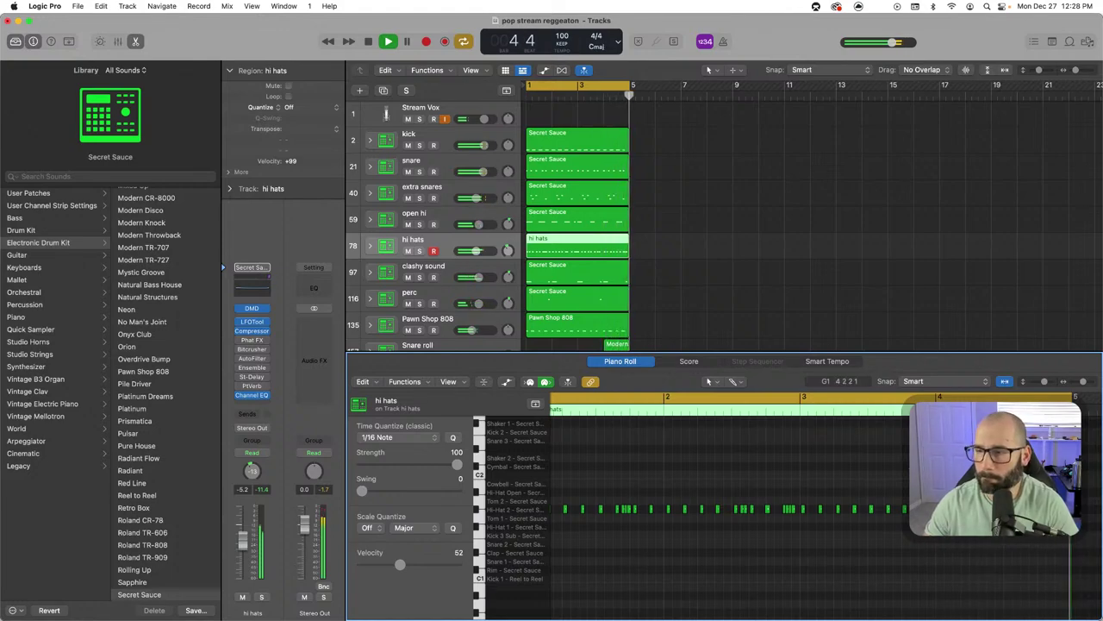
Close the Piano Roll and compare the beat with the snare track muted and unmuted
left_click(638, 362)
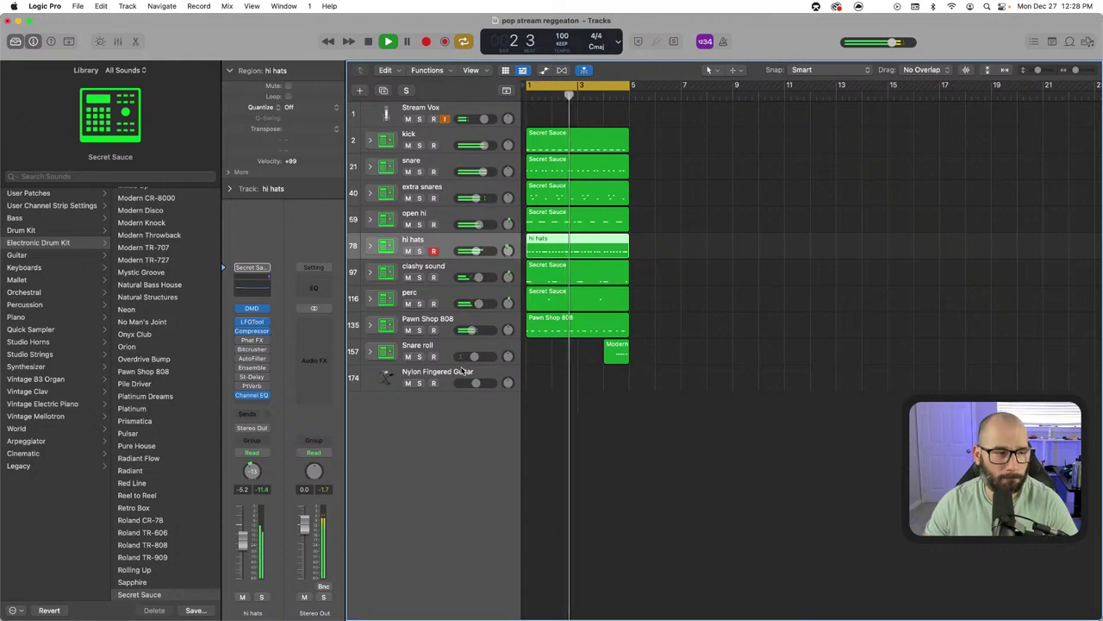
left_click(407, 171)
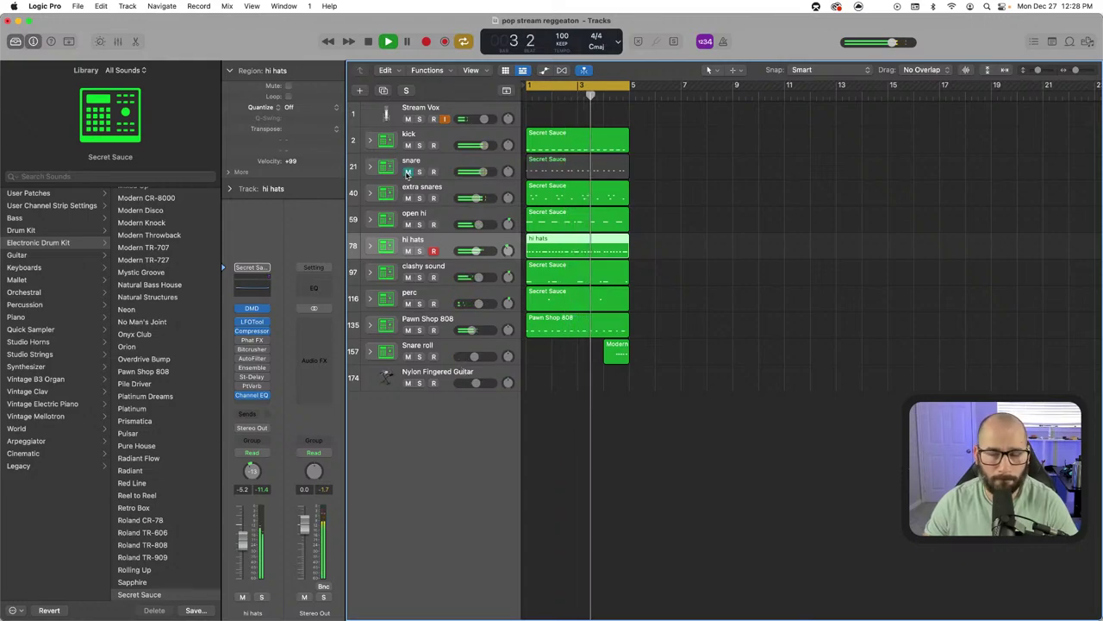
left_click(408, 172)
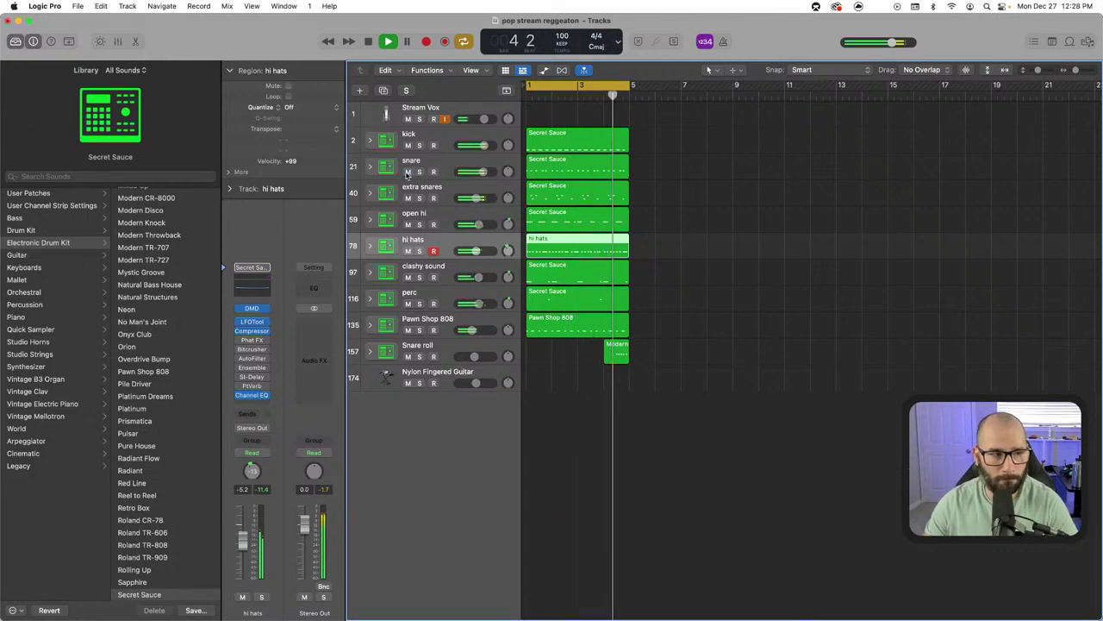
Lower the Nylon Fingered Guitar track's volume to -9.2 dB and record a four-bar chord and melody part on it
left_click(474, 377)
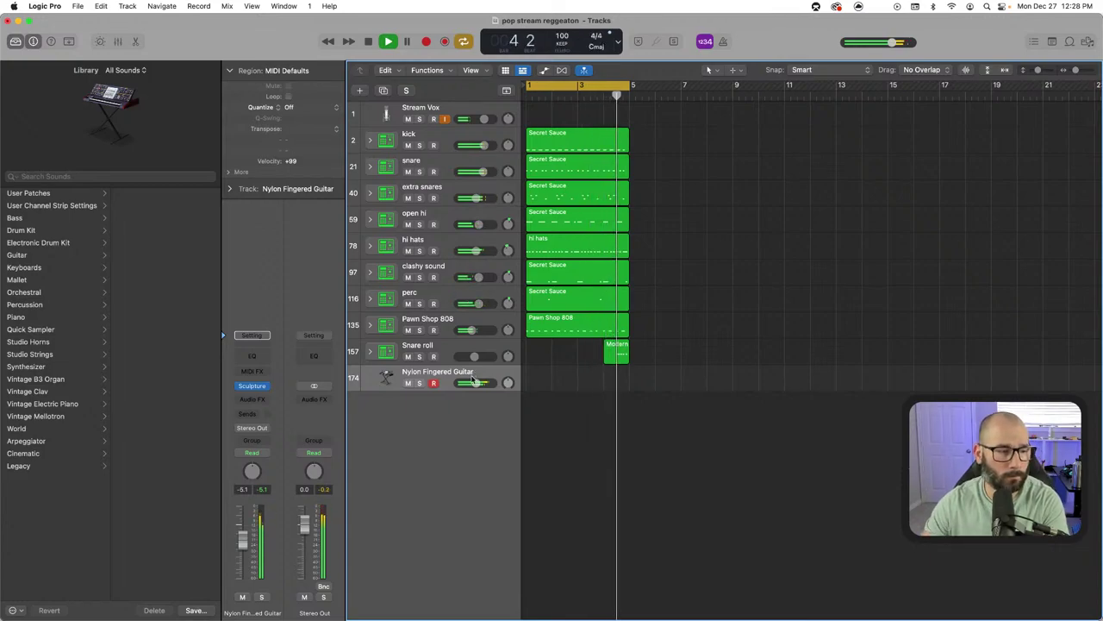
left_click_drag(474, 380, 462, 392)
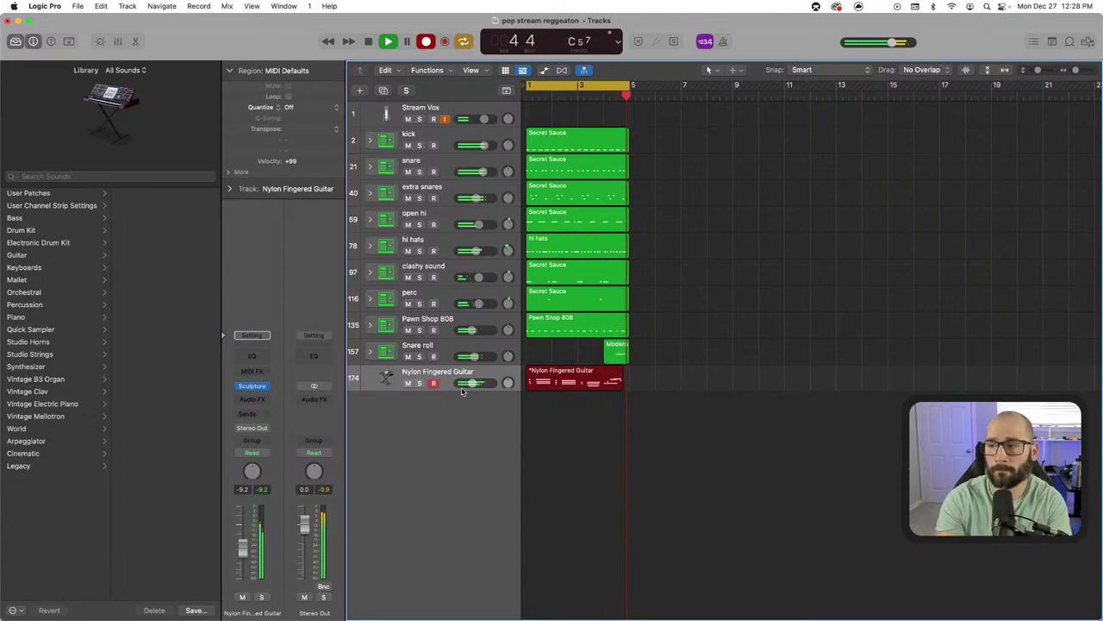
key("space")
Play back the recorded guitar part with the beat, set its track volume to -7.4 dB, and stop playback
key("space")
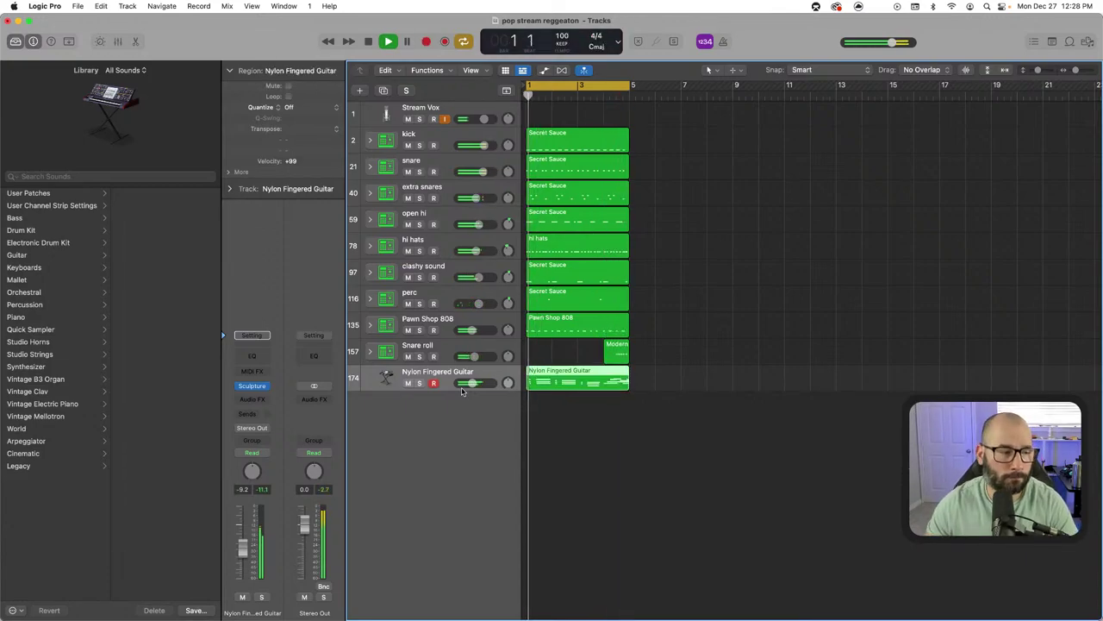
left_click_drag(472, 384, 470, 385)
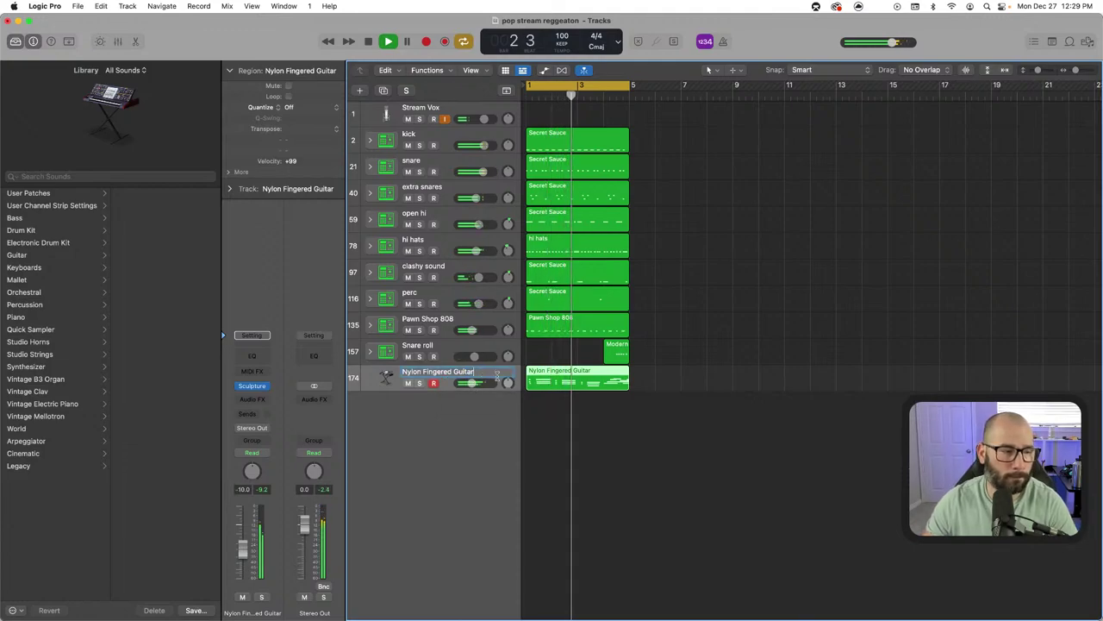
left_click_drag(471, 388, 478, 387)
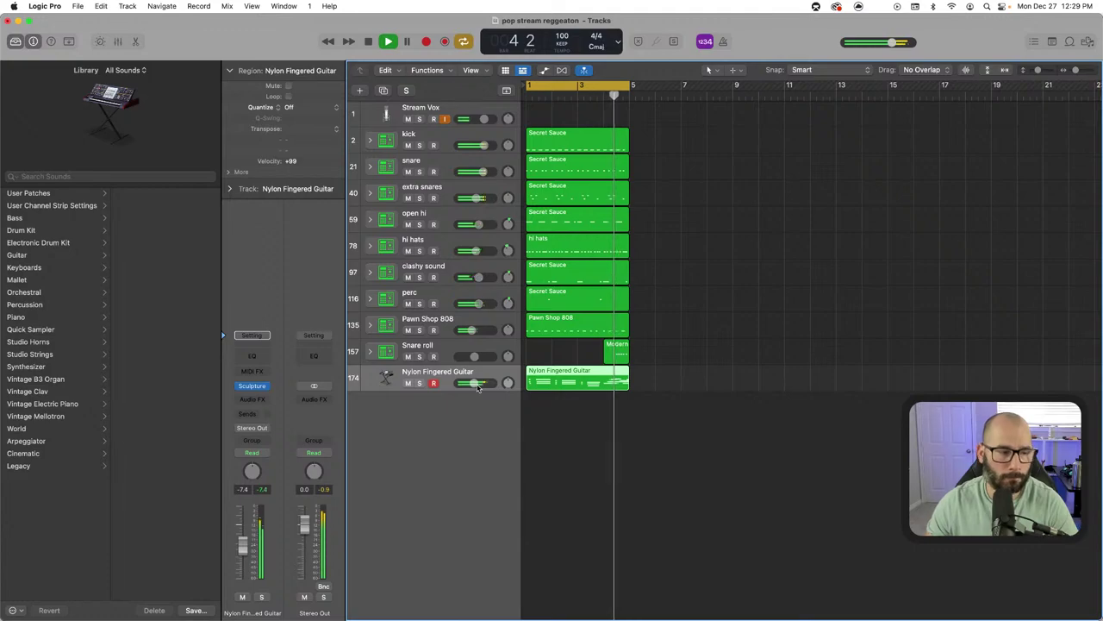
key("space")
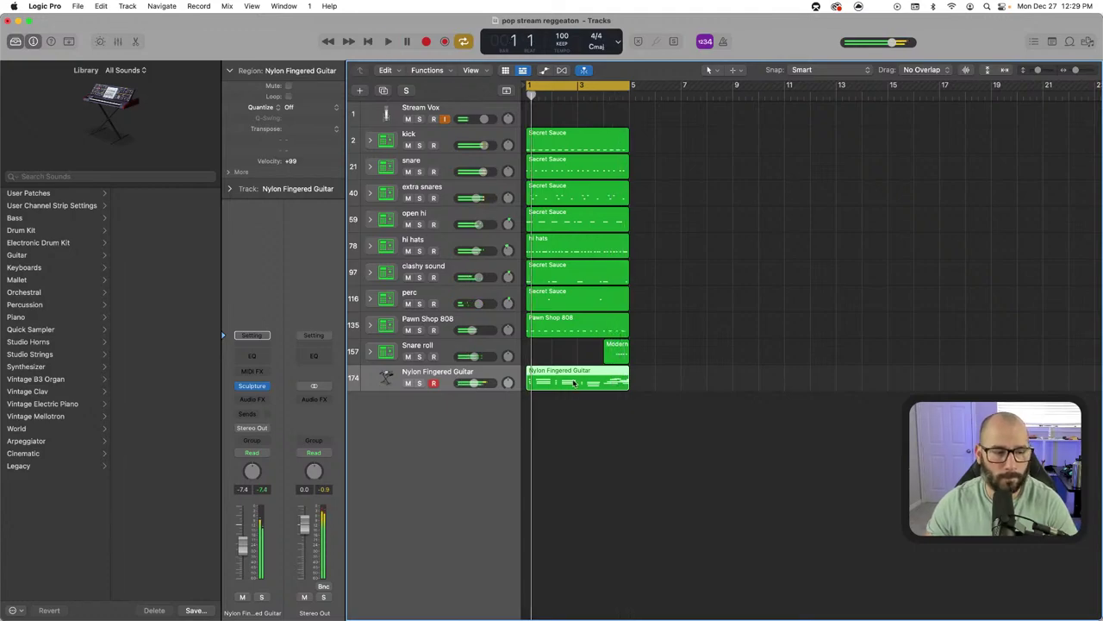
Delete the Nylon Fingered Guitar region and record a new four-bar take on the same track
key("Delete")
key("r")
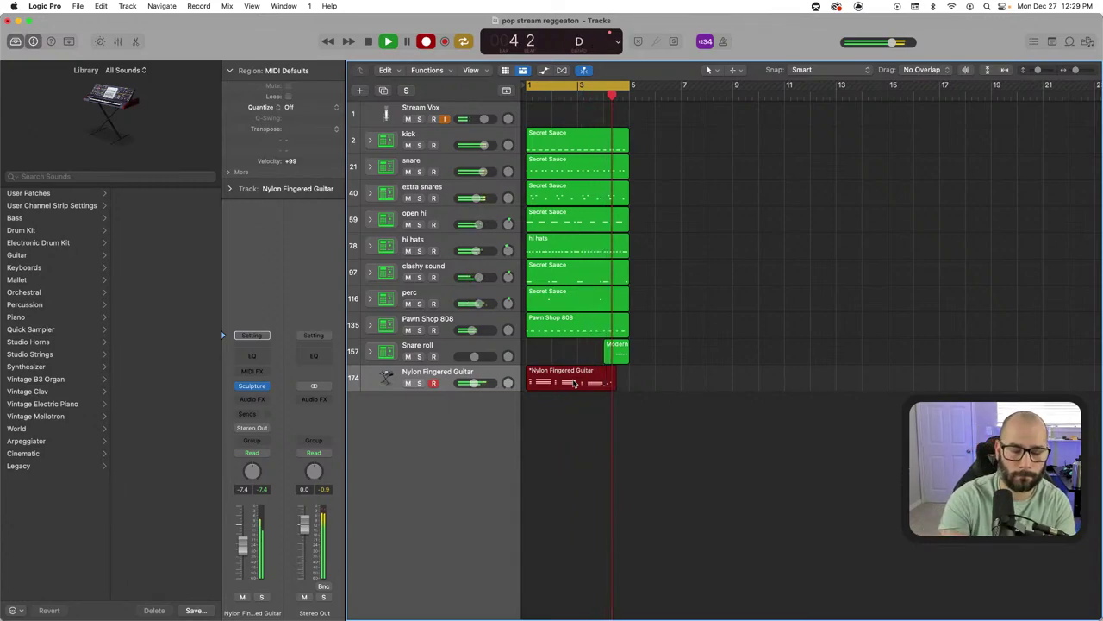
key("space")
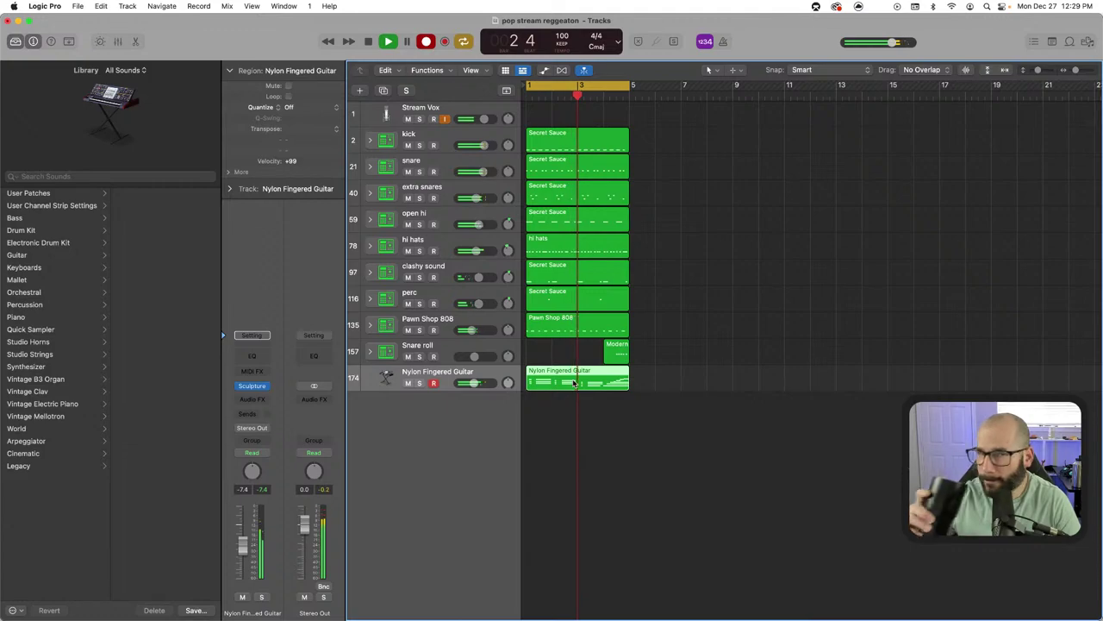
Stop recording, set the project tempo to 94, and play the beat from the start while checking the guitar's Sculpture settings
key("space")
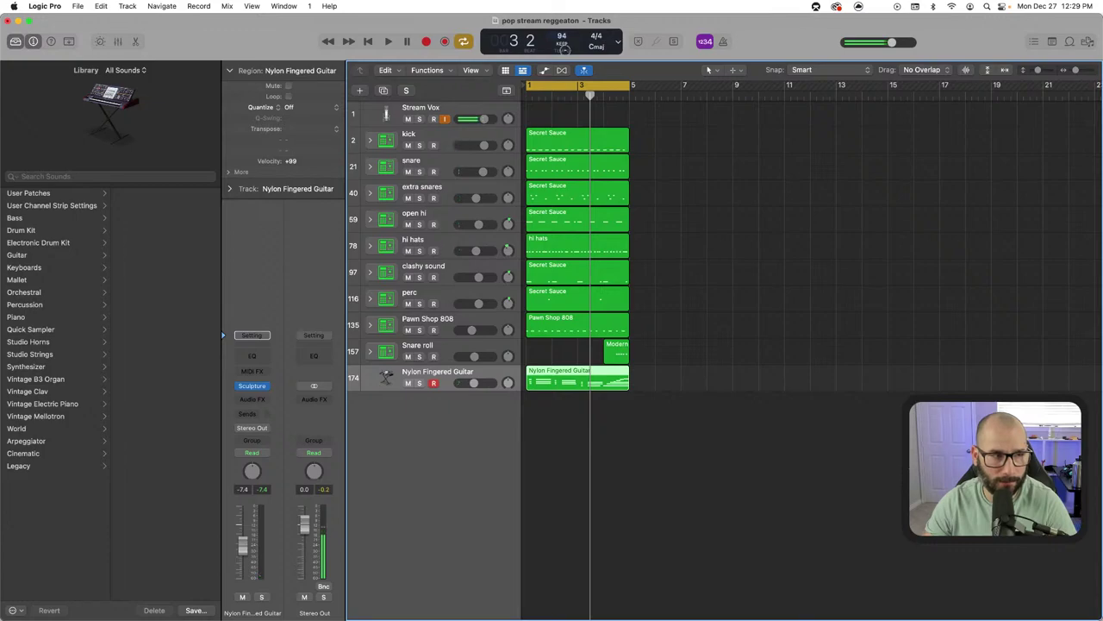
key("Return")
key("space")
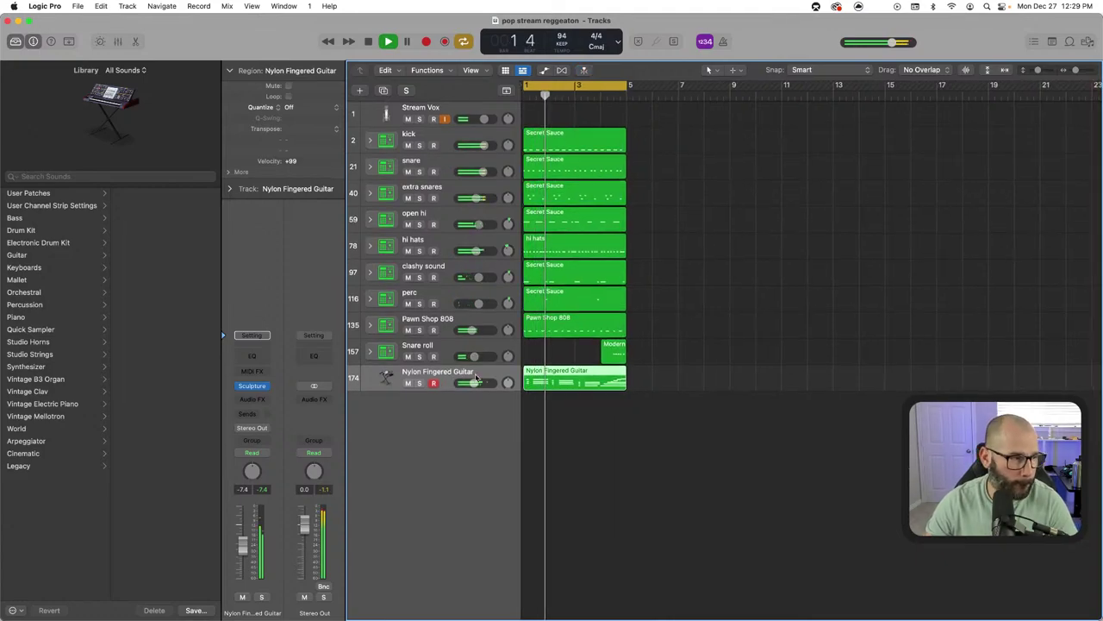
left_click(252, 385)
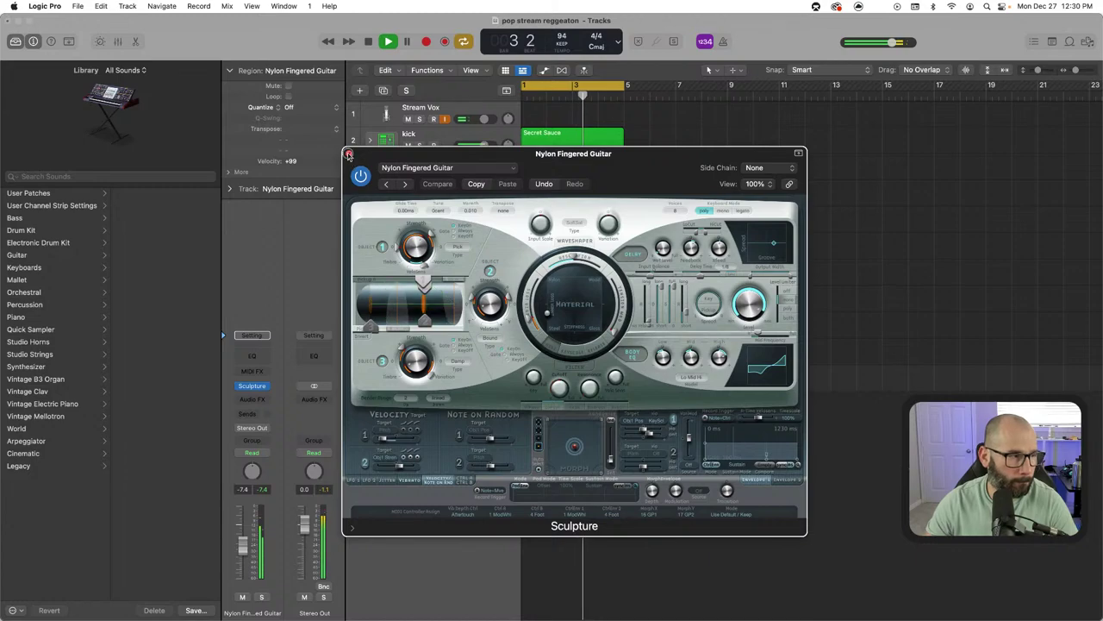
left_click(349, 153)
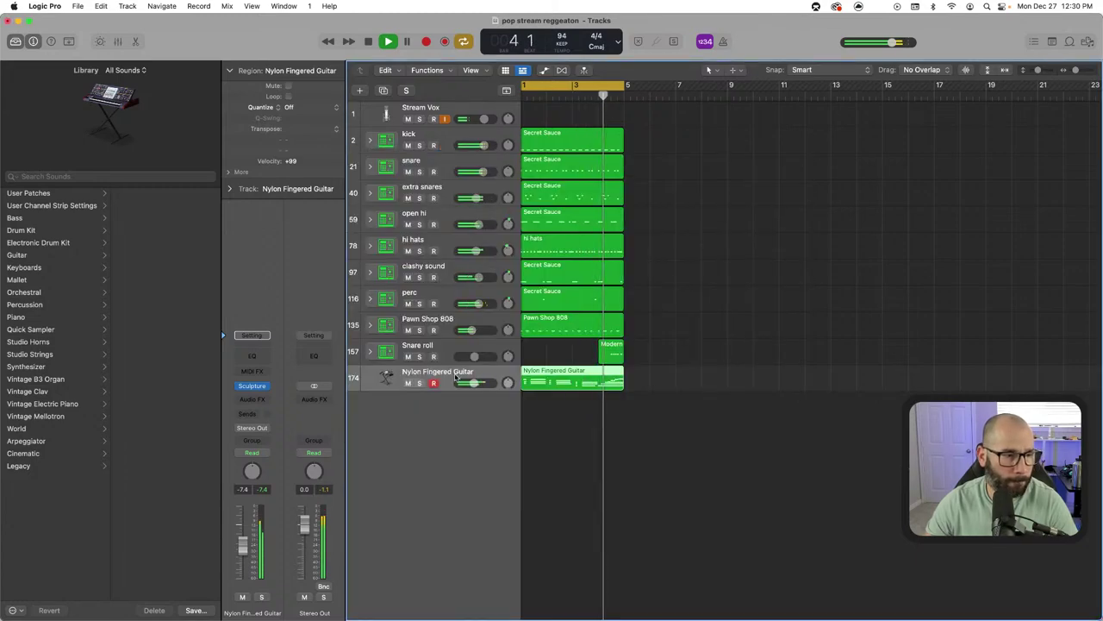
Duplicate the Nylon Fingered Guitar track, audition Sculpture's Plastic Guitar preset with the beat, and load Radio Plucks on the copy
key("super+d")
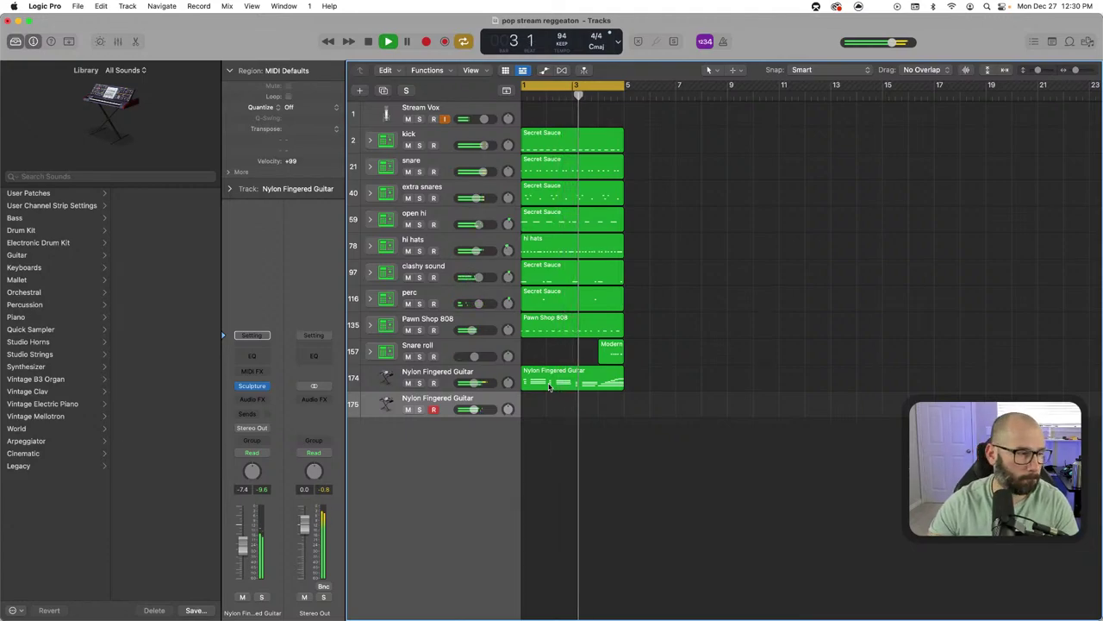
key("space")
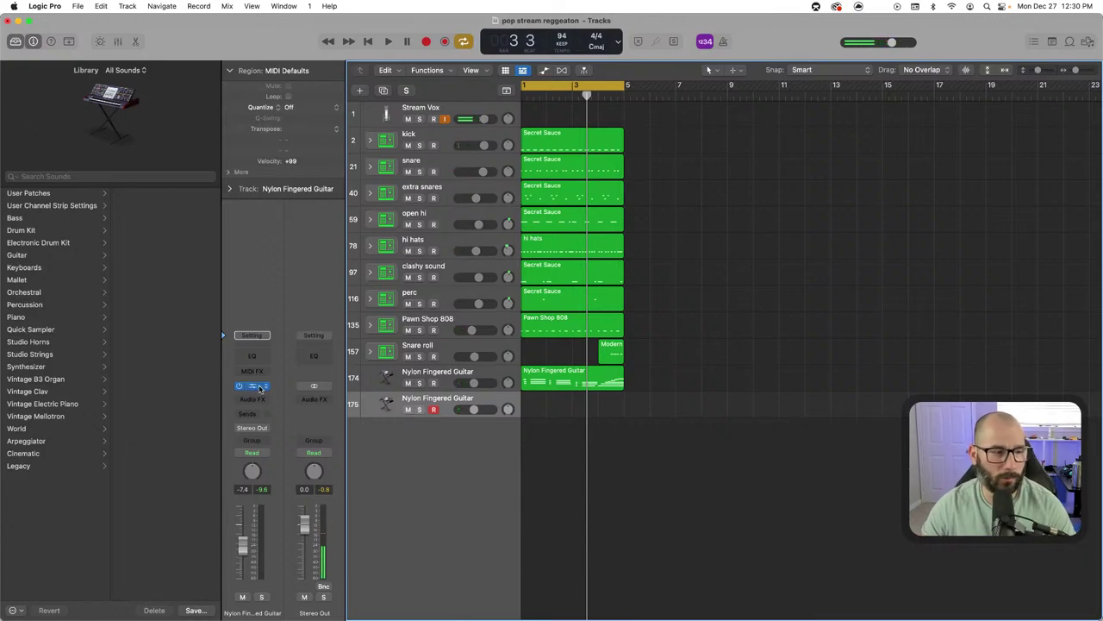
left_click(259, 387)
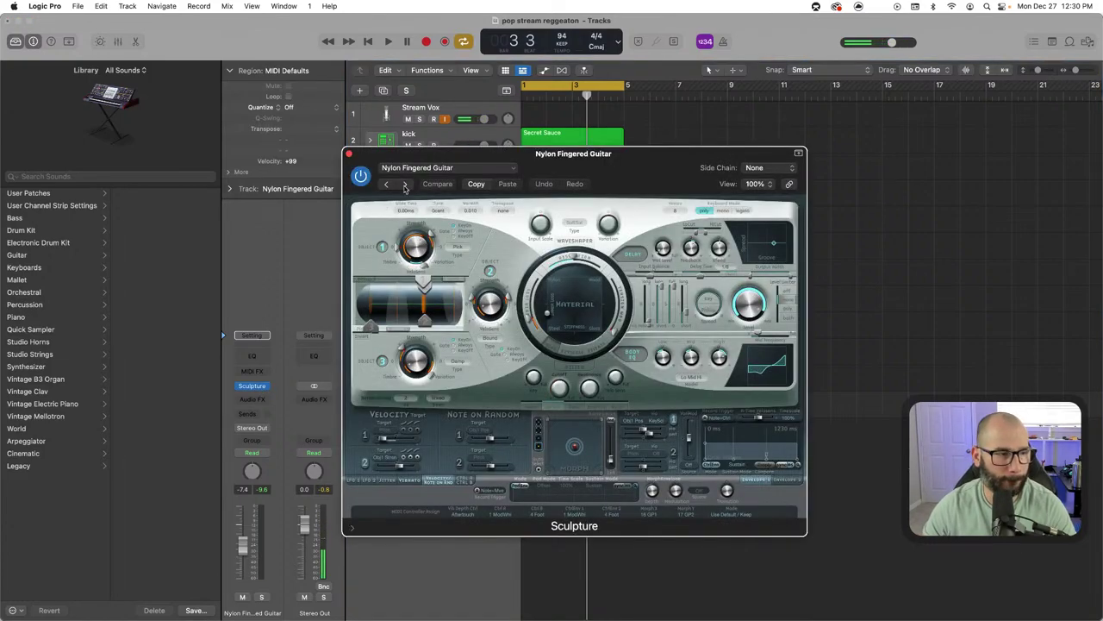
left_click(405, 184)
left_click(405, 184)
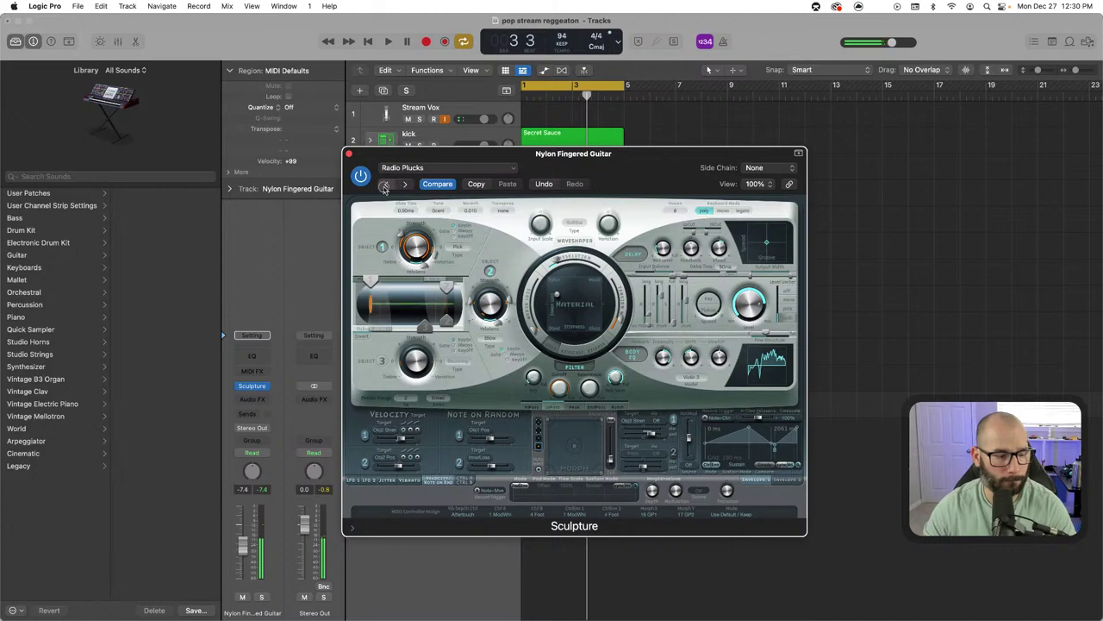
left_click(385, 184)
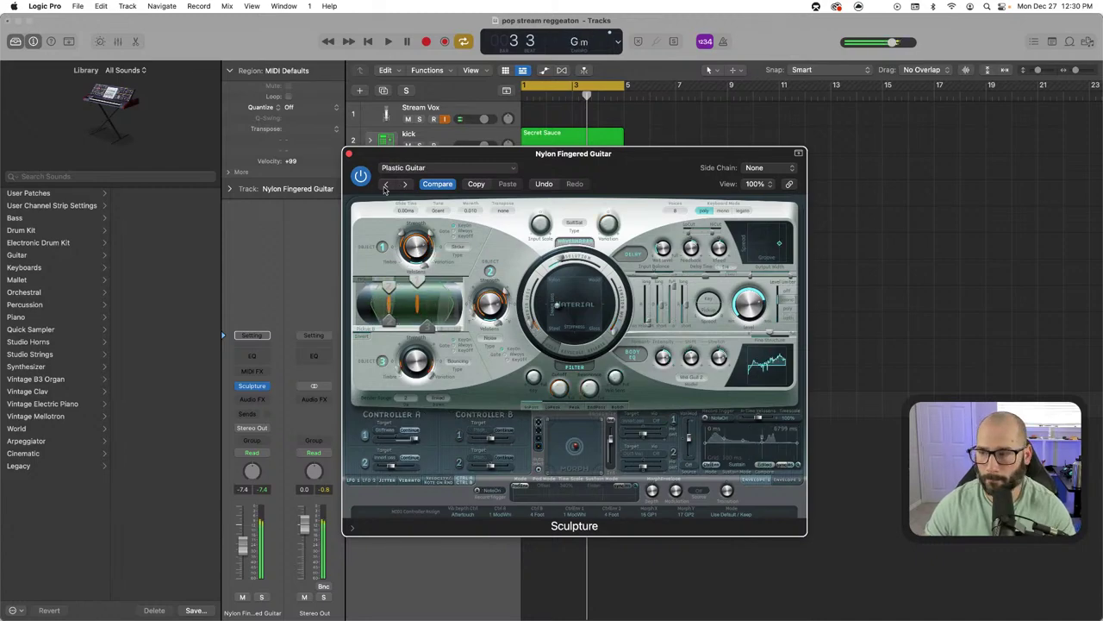
key("space")
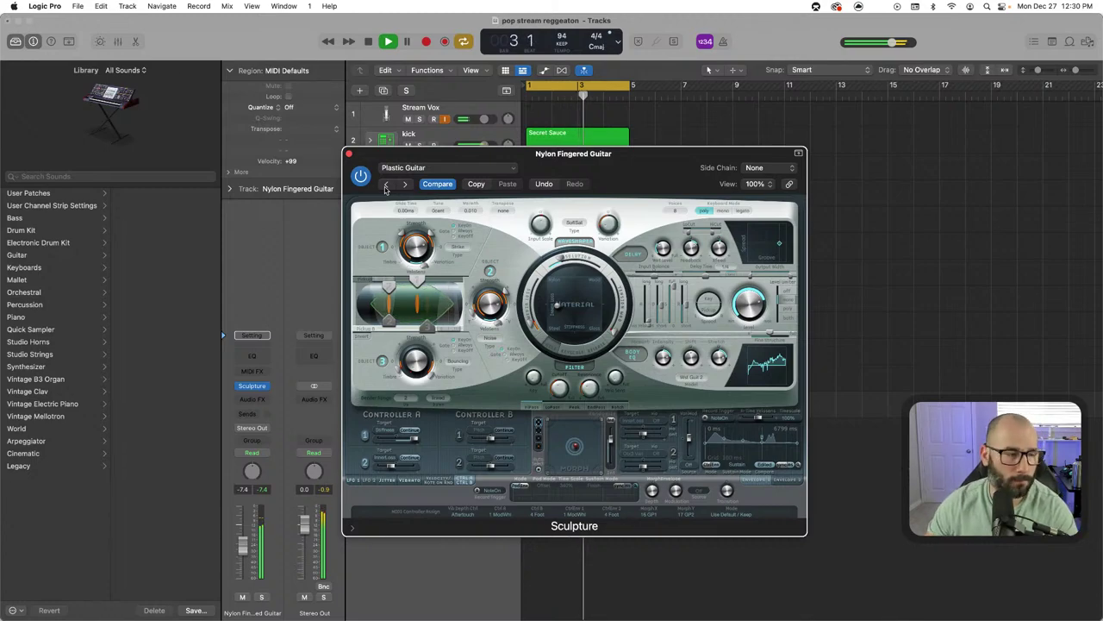
left_click(405, 185)
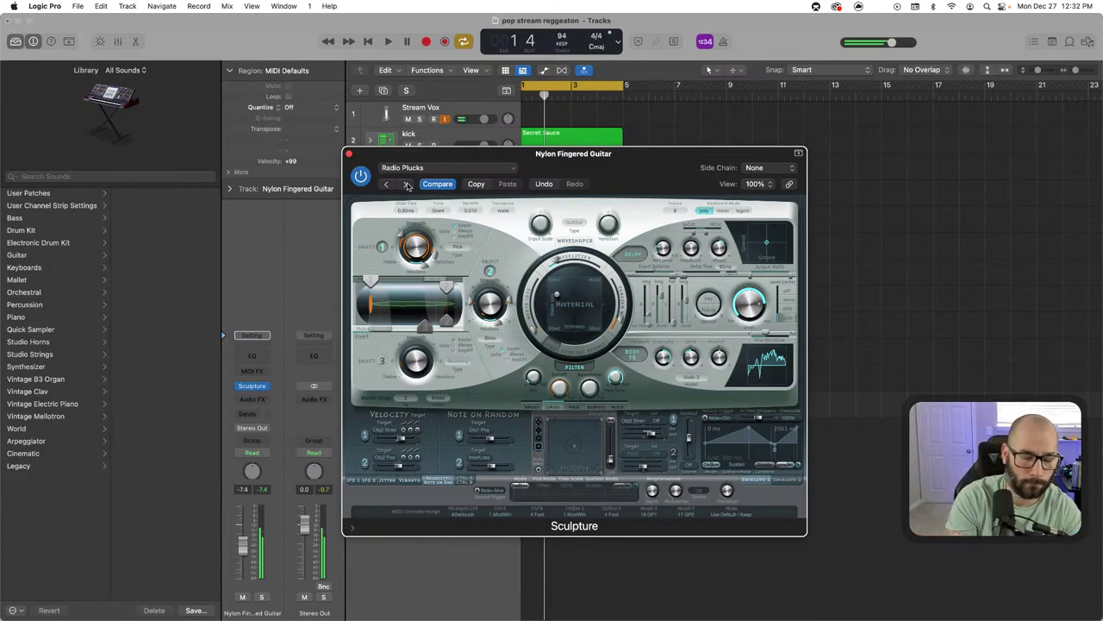
Rehearse and record a four-bar plucked part on the duplicated guitar track, closing the Sculpture window
key("space")
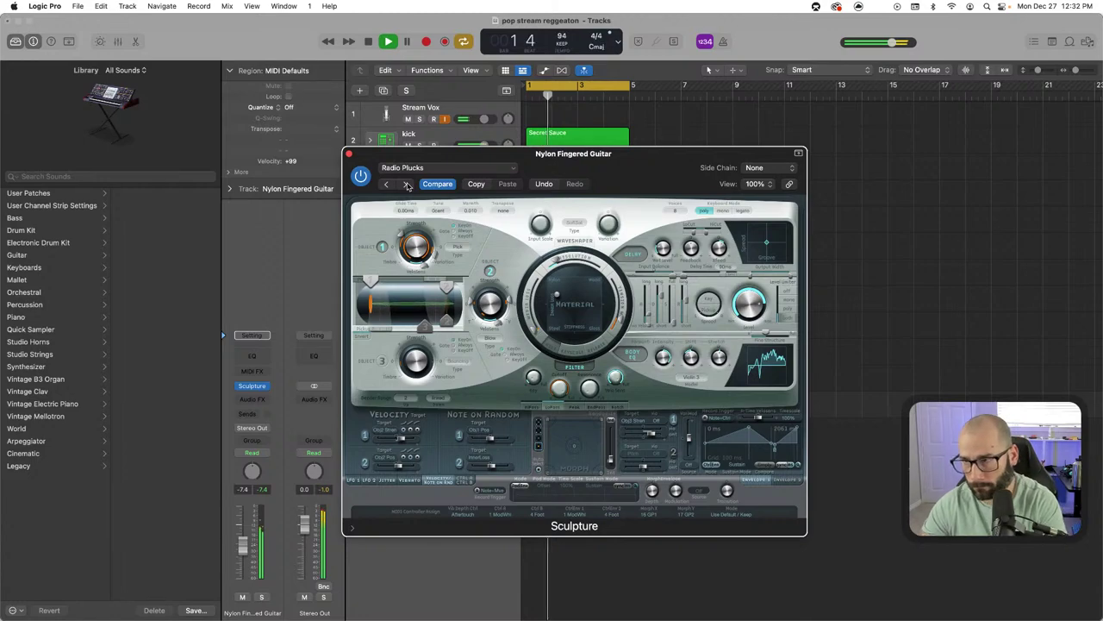
key("space")
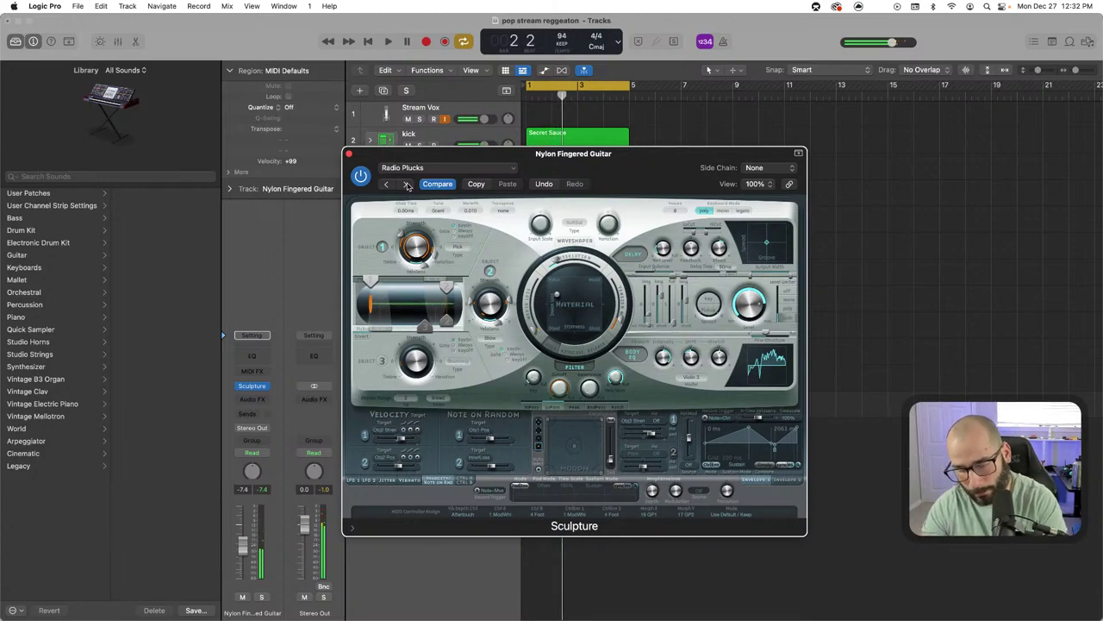
key("r")
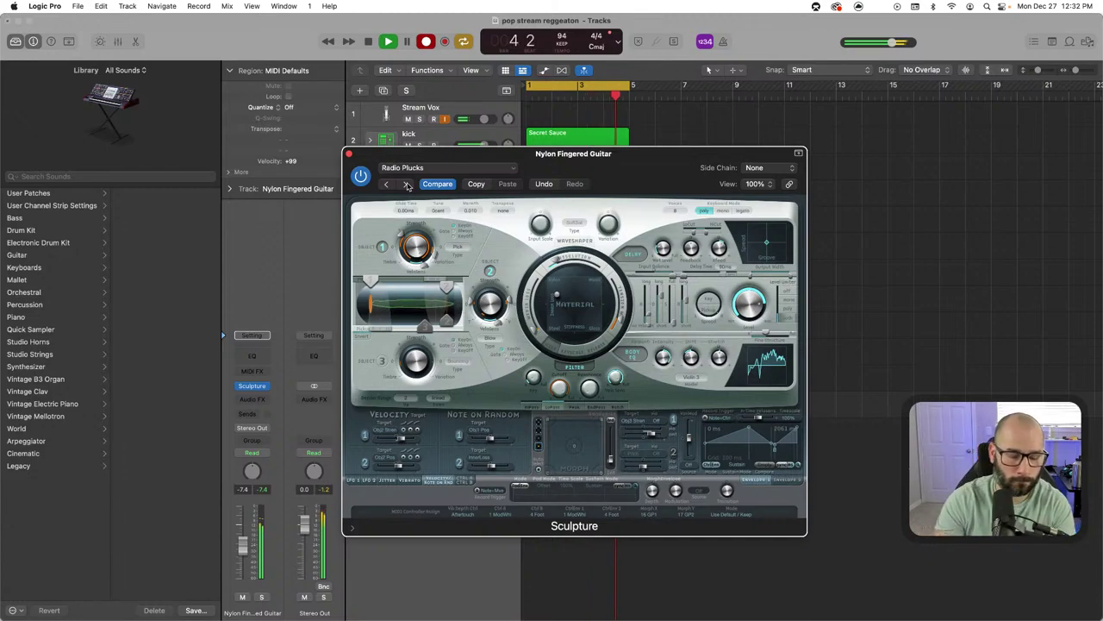
key("space")
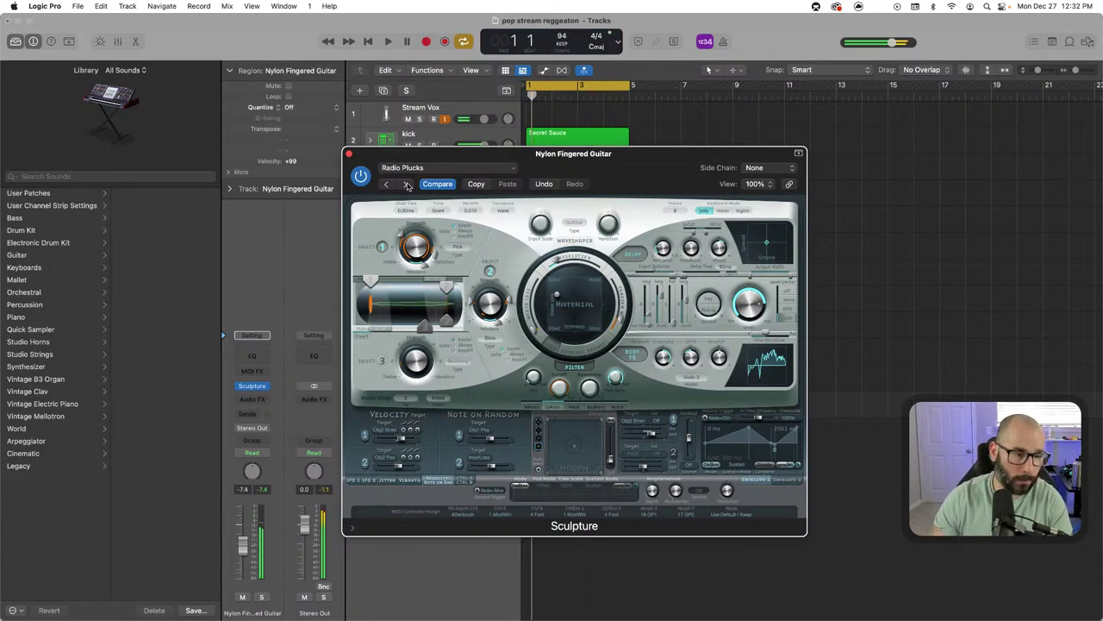
left_click(349, 154)
key("r")
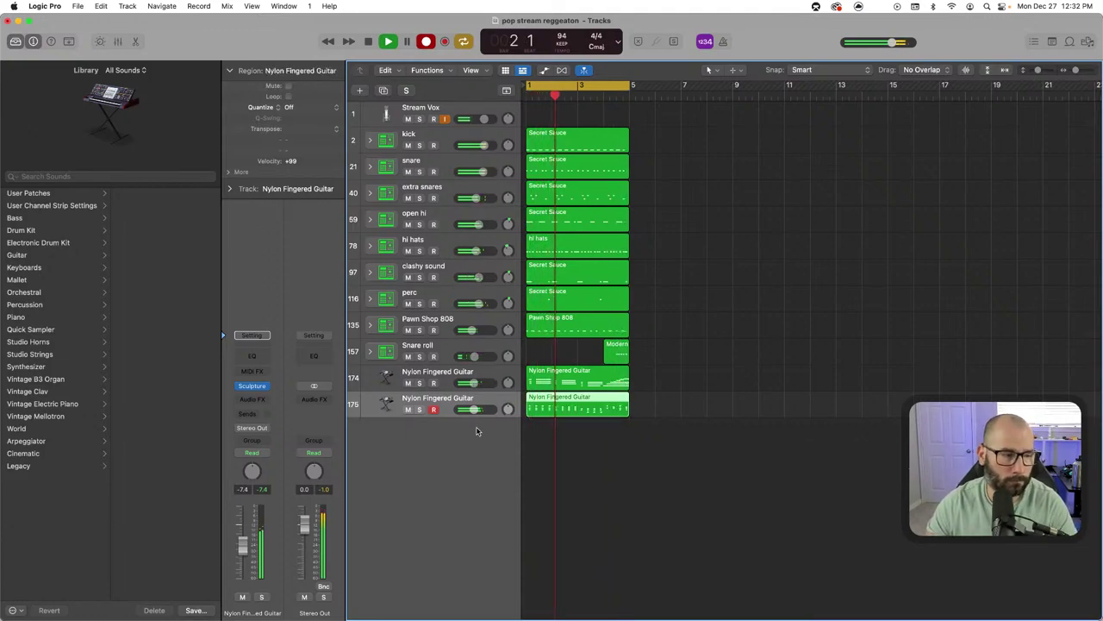
Rename the duplicated guitar track as "plucky offset"
double_click(449, 398)
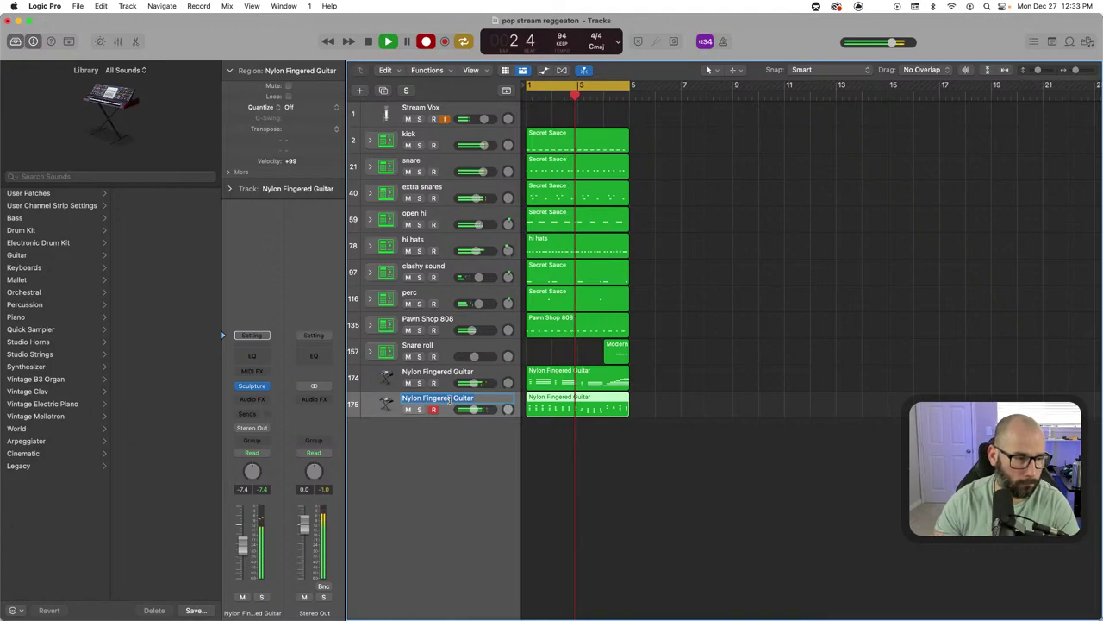
type("pluc")
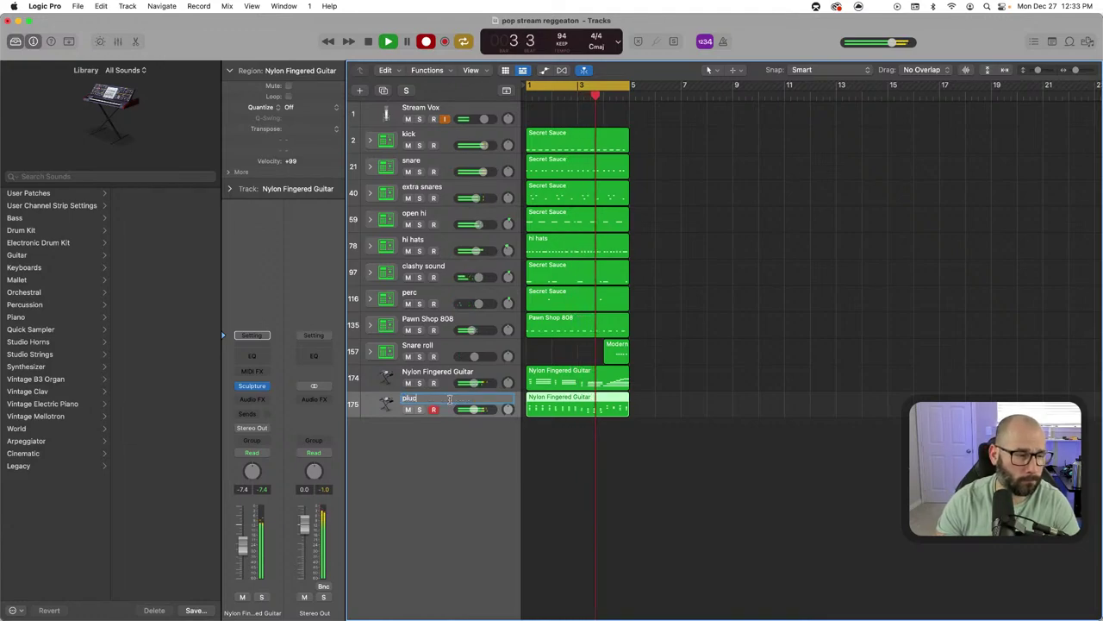
type("ky off")
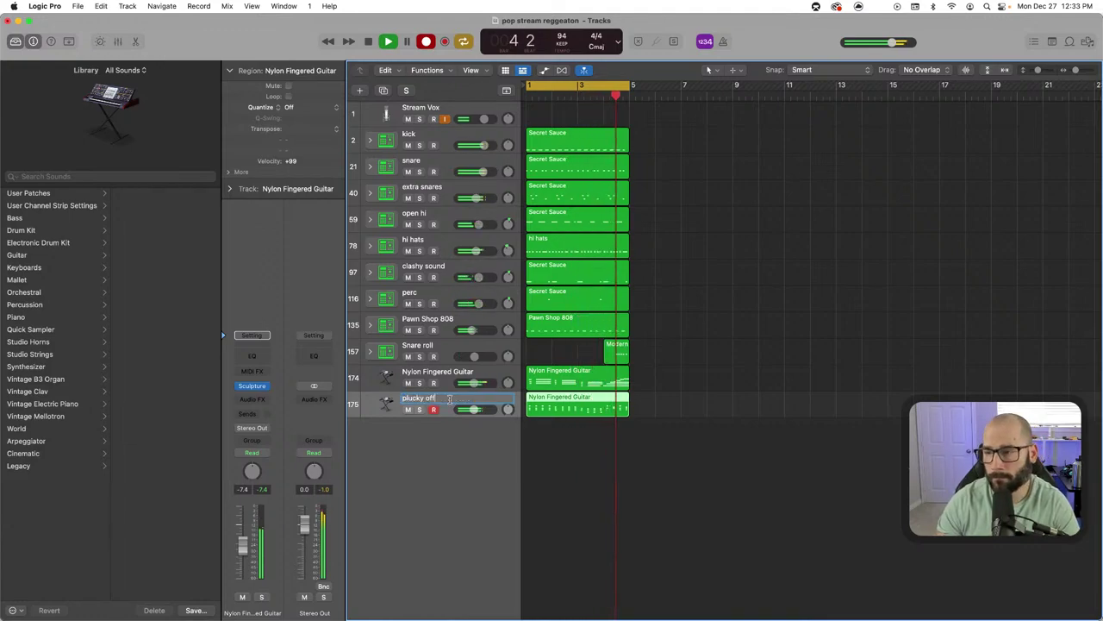
type("set")
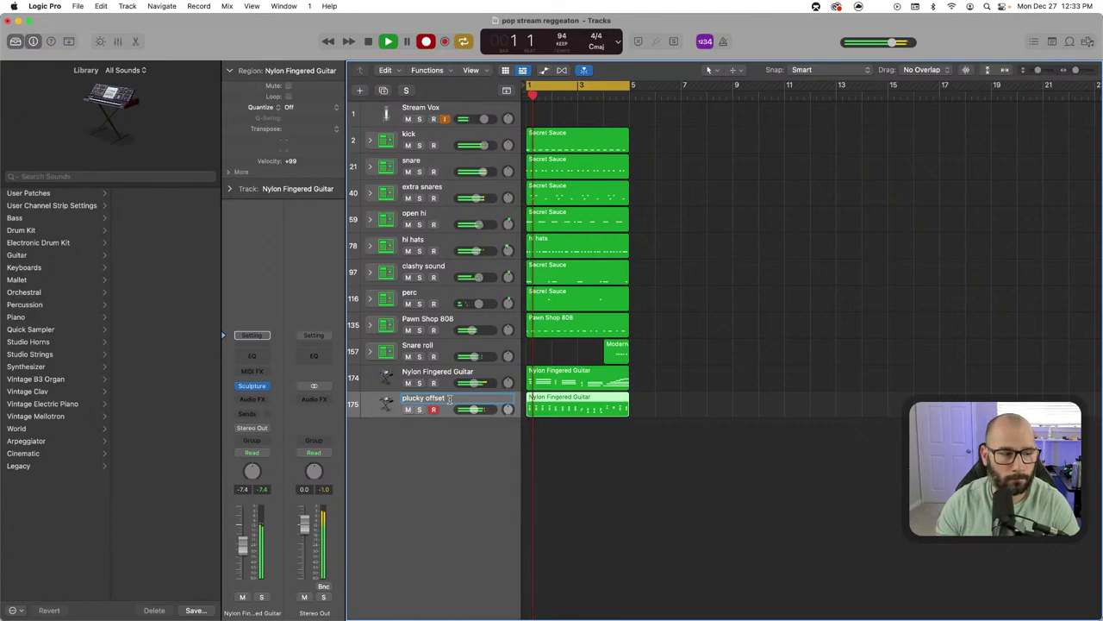
key("Return")
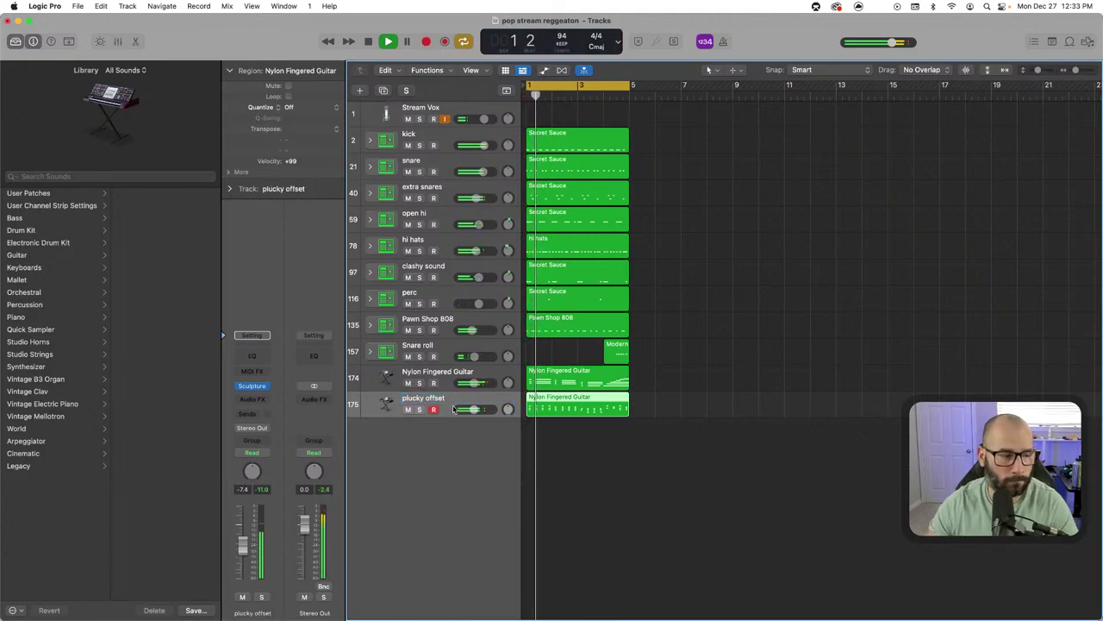
Lower the plucky offset track's volume to -10.0 dB and listen to it with the full beat
left_click_drag(455, 409, 472, 409)
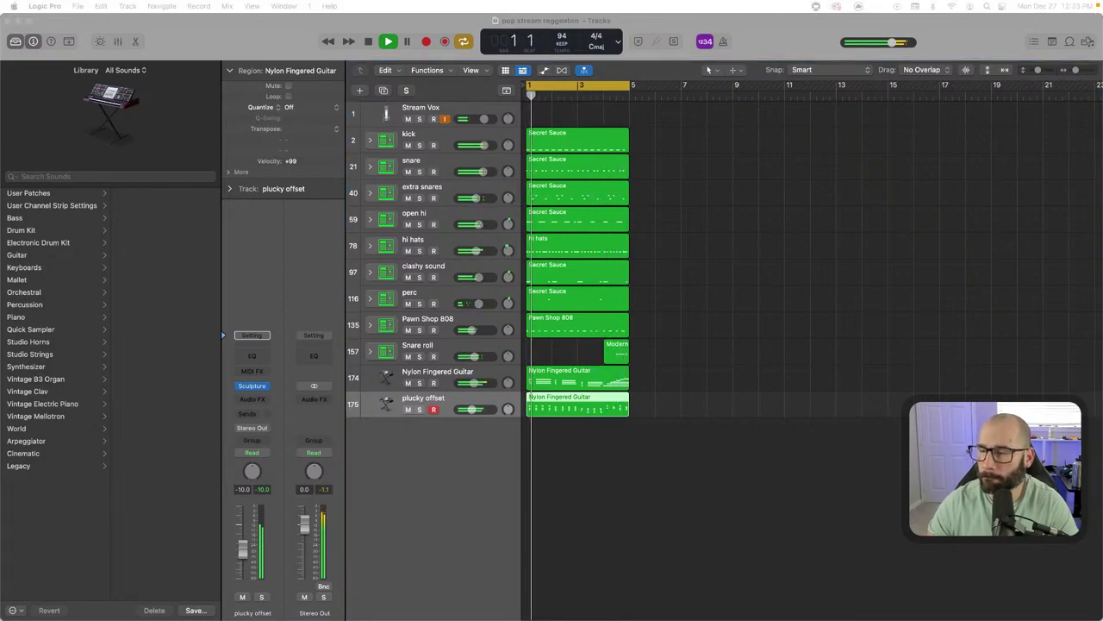
left_click(463, 398)
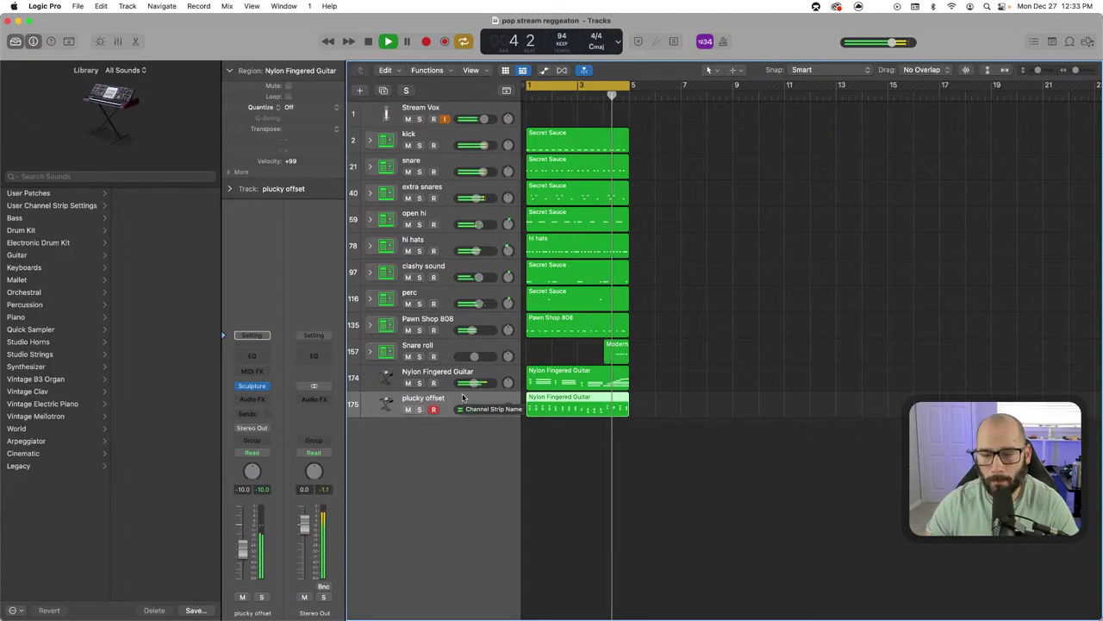
key("space")
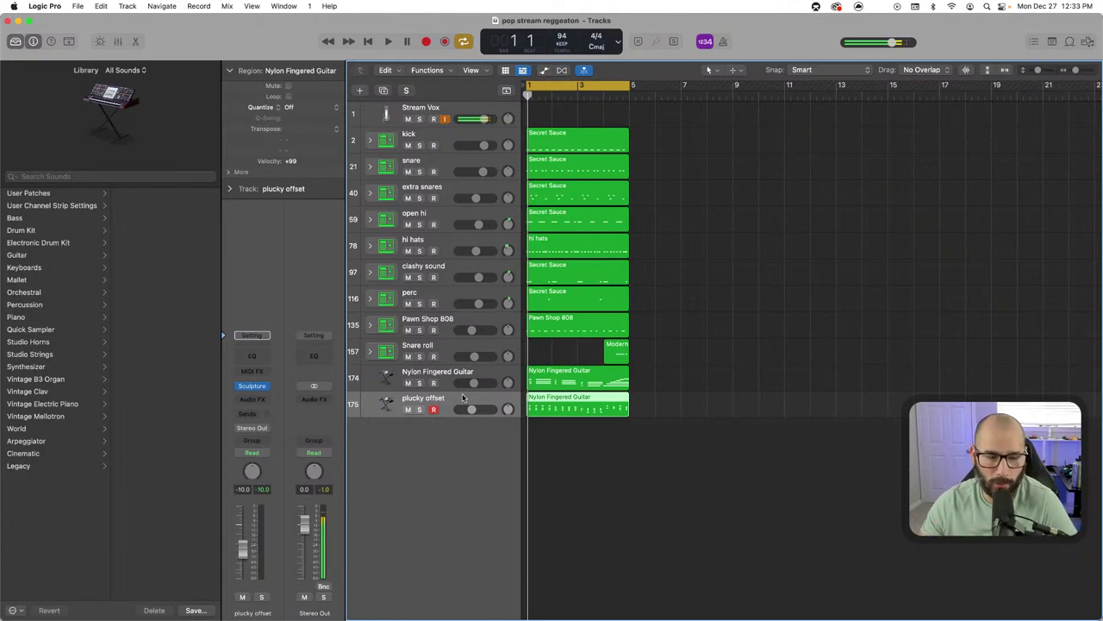
key("space")
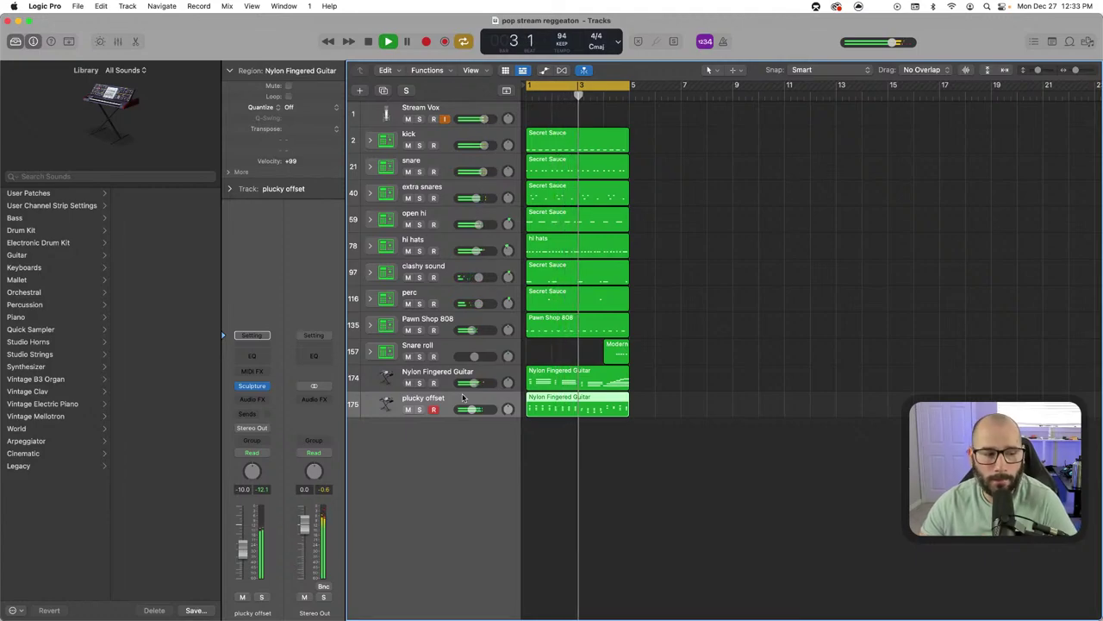
key("space")
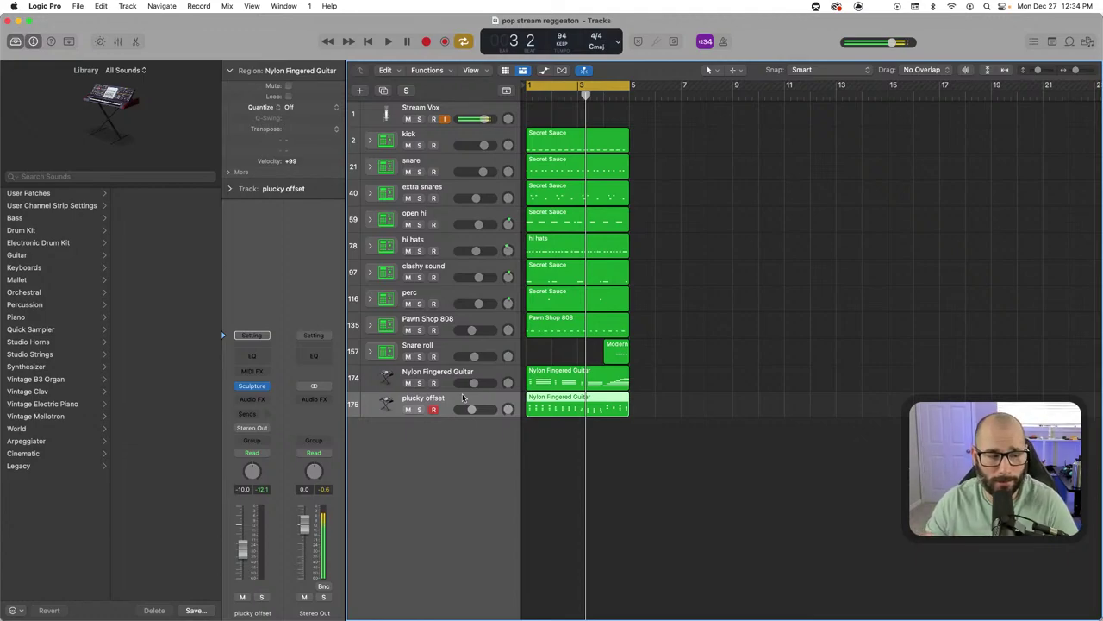
Replay the beat from the start and lower the plucky offset track's volume to -10.8 dB
left_click(642, 452)
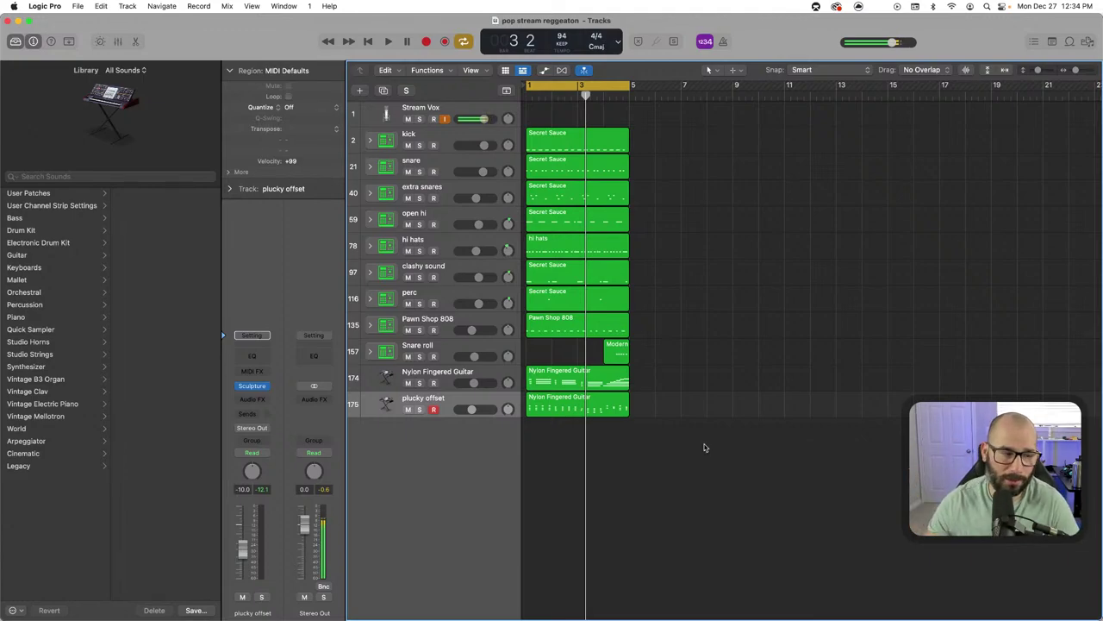
key("Return")
key("space")
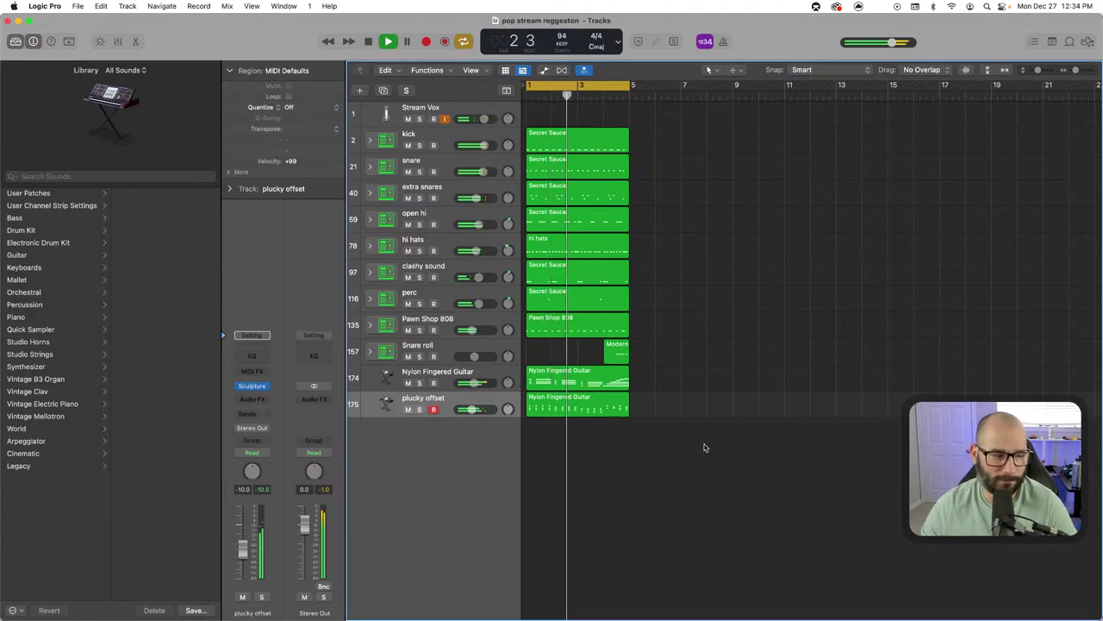
left_click_drag(472, 413, 470, 413)
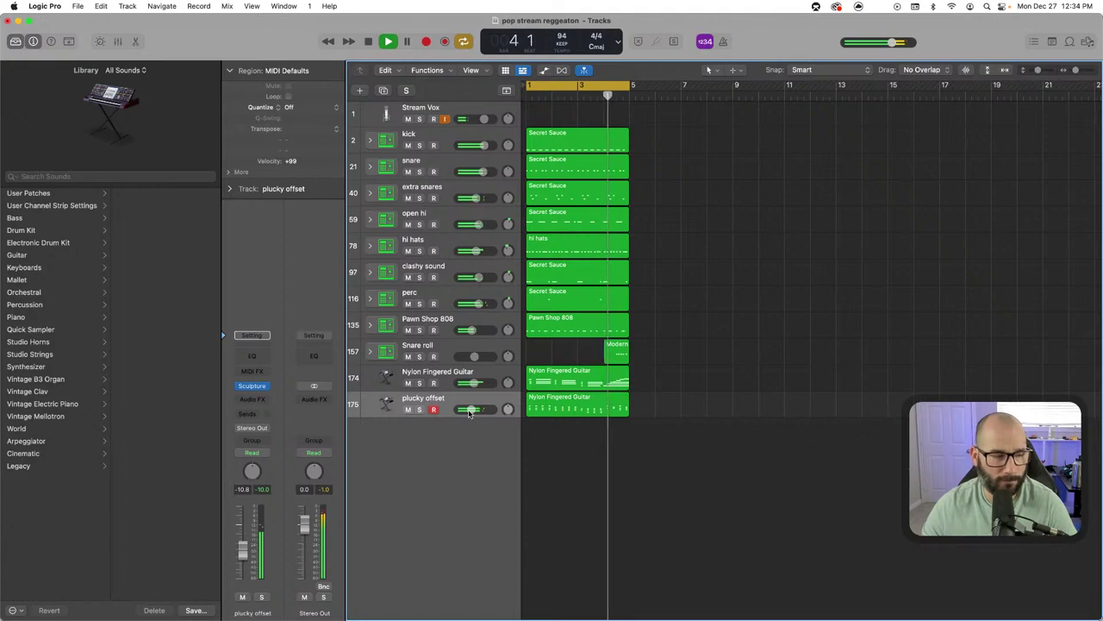
Duplicate the plucky offset track, stop playback, and load Sculpture's Rain Harp preset on the copy
key("super+d")
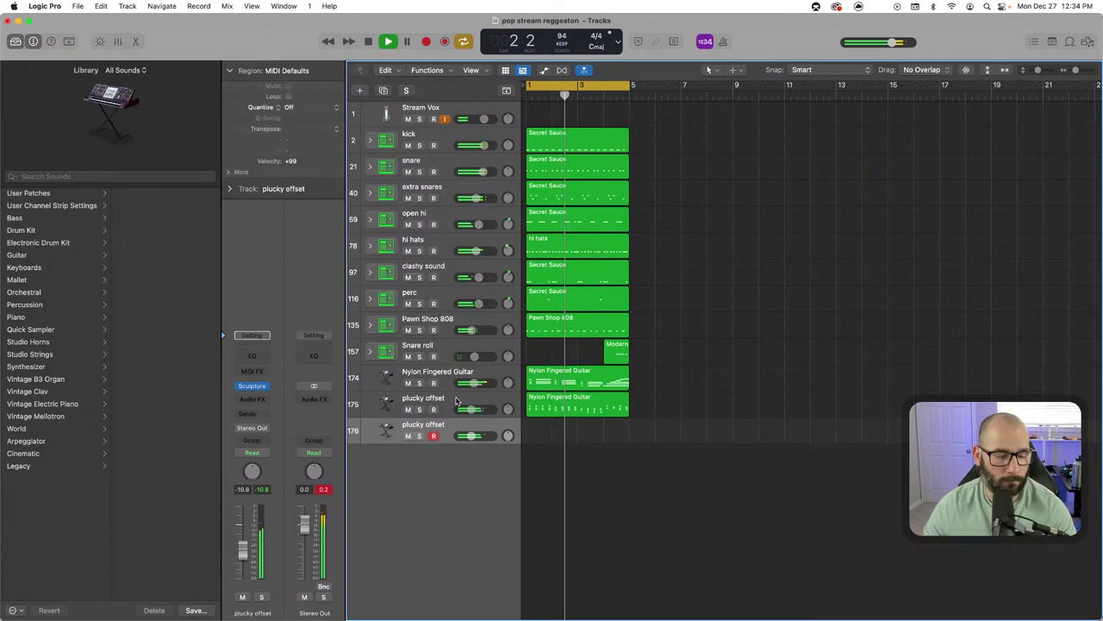
key("space")
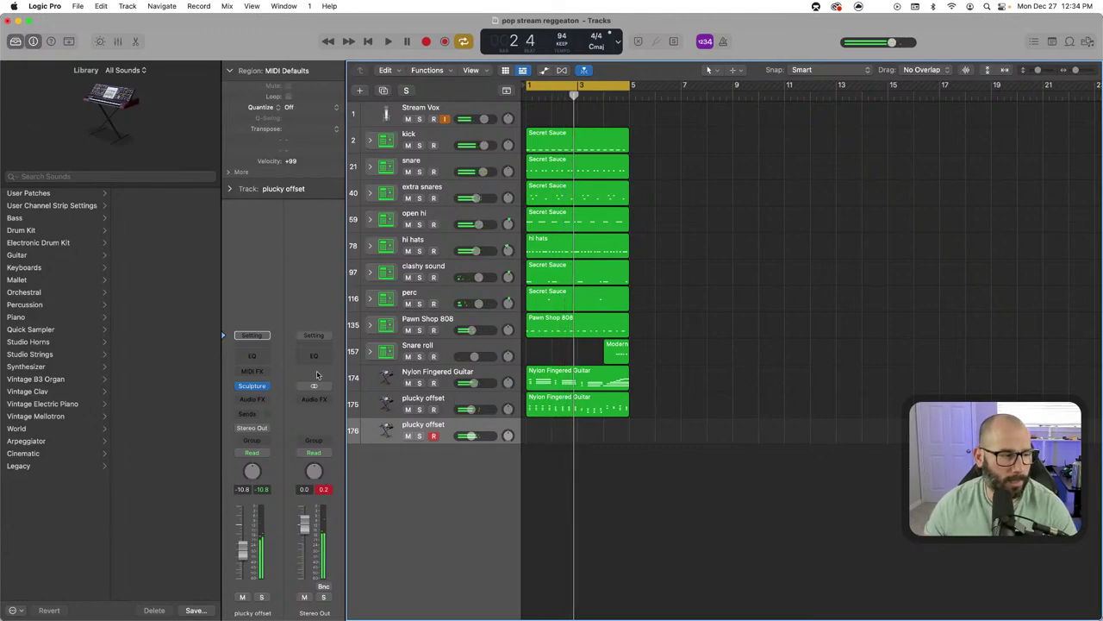
left_click(252, 385)
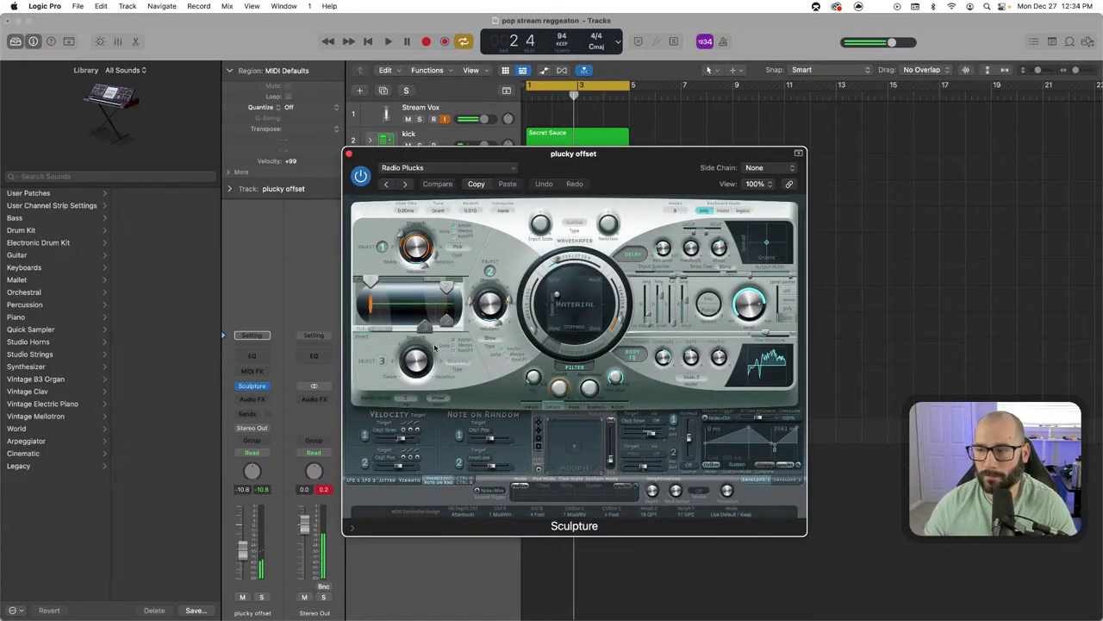
left_click(405, 183)
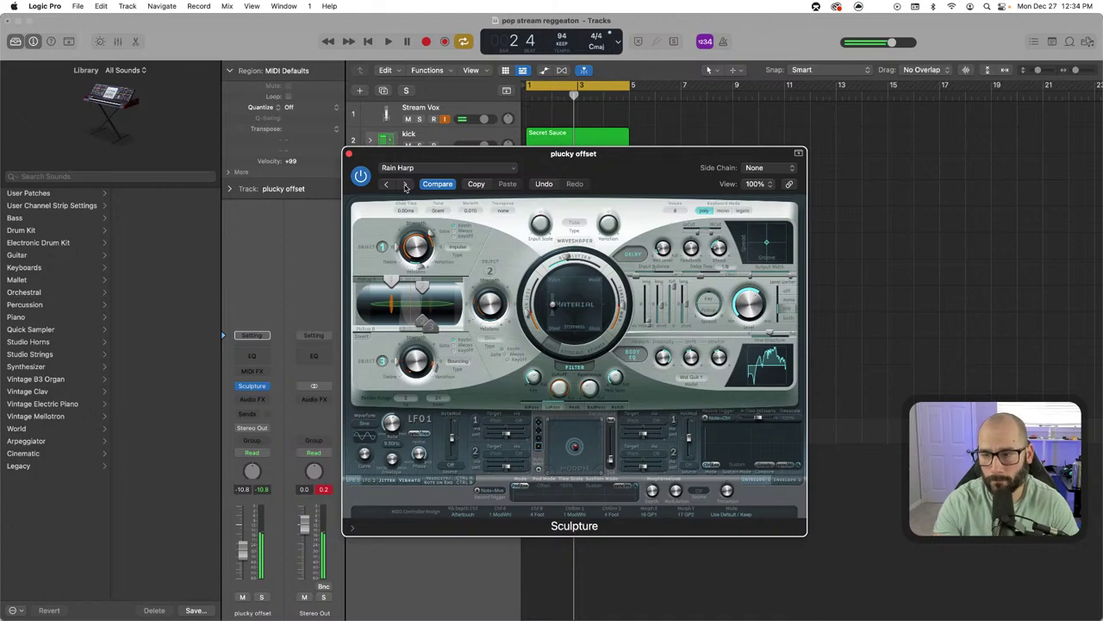
Try Sculpture's Mountain Flute preset from the Blown Instruments on the duplicated track and browse its other preset categories
key("space")
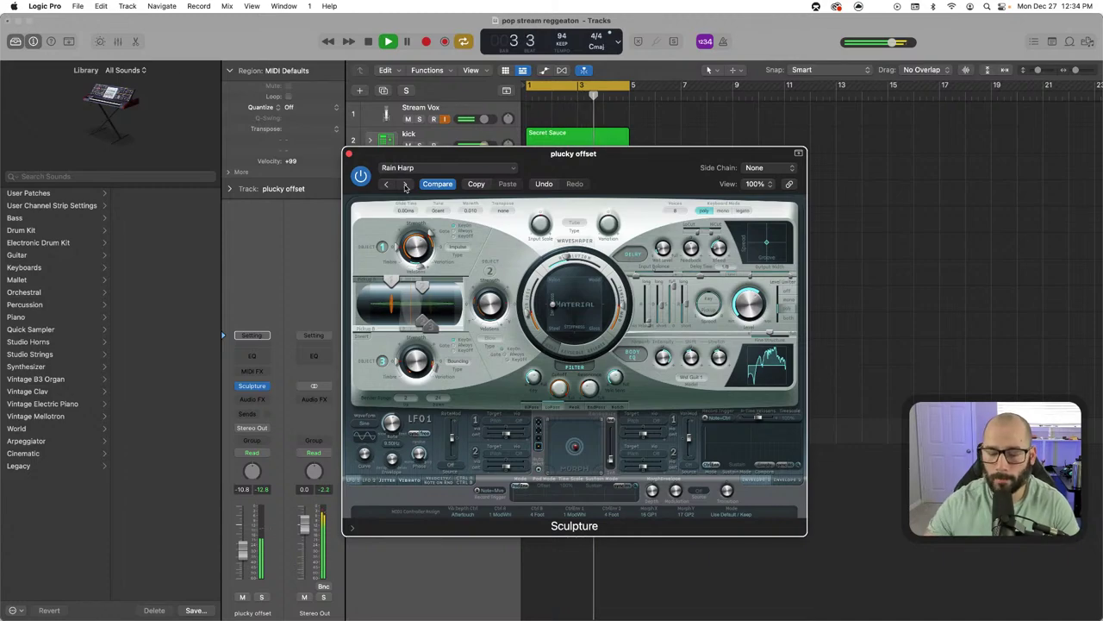
key("space")
left_click(446, 172)
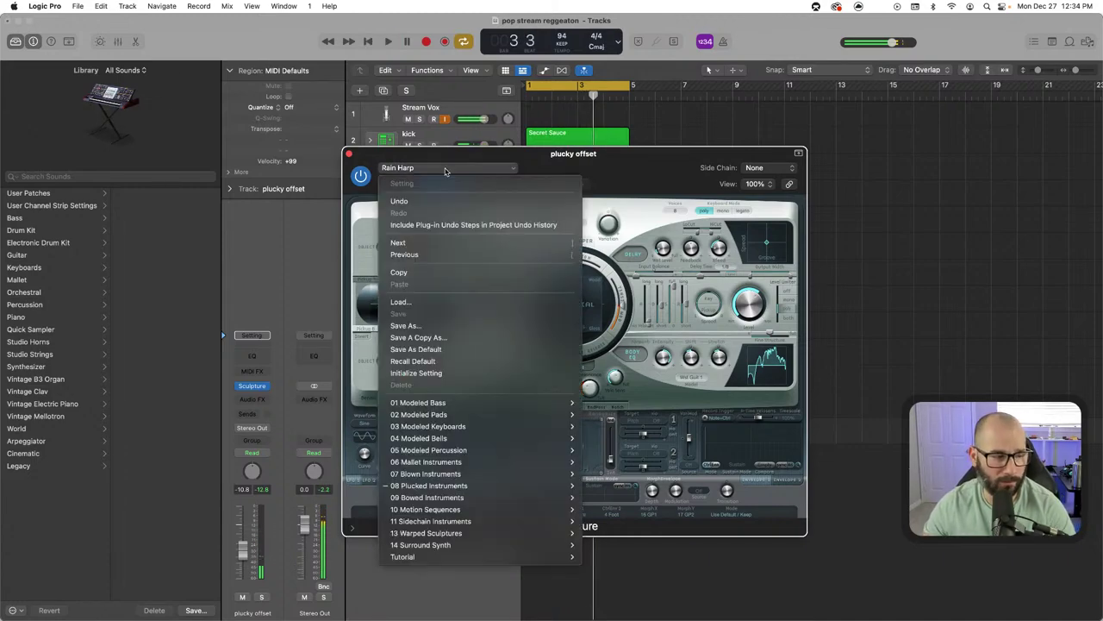
mouse_move(497, 437)
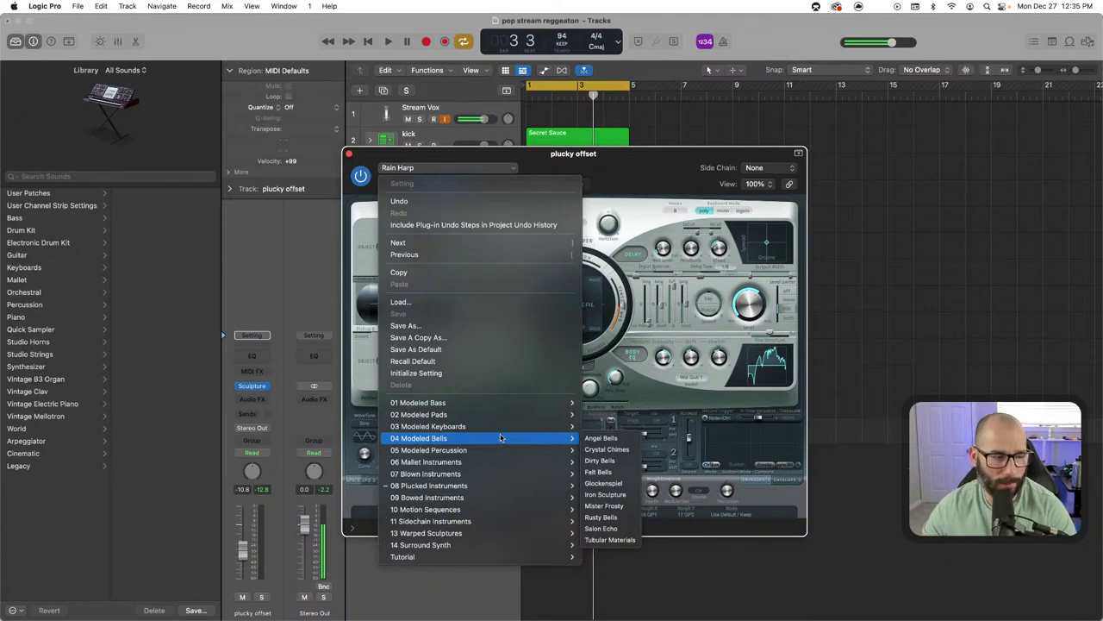
mouse_move(491, 498)
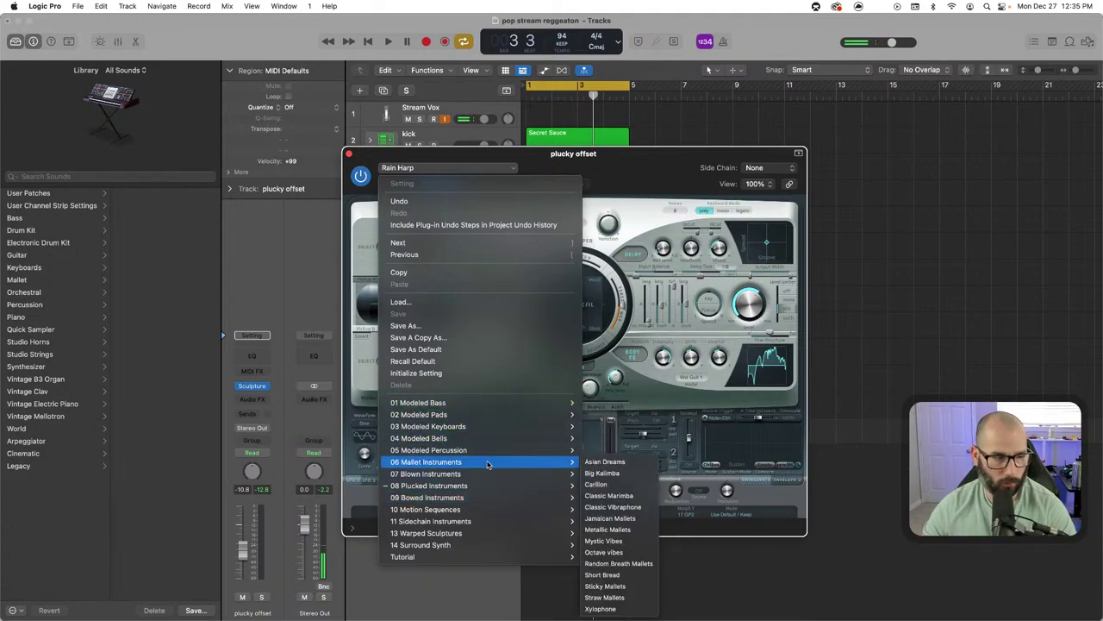
mouse_move(485, 475)
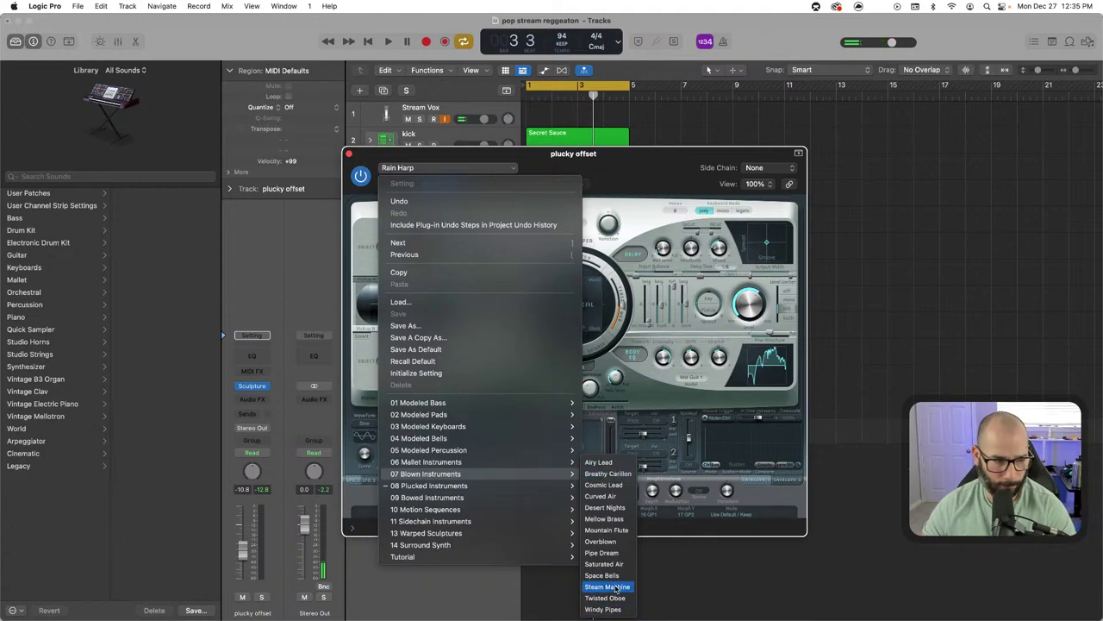
left_click(609, 531)
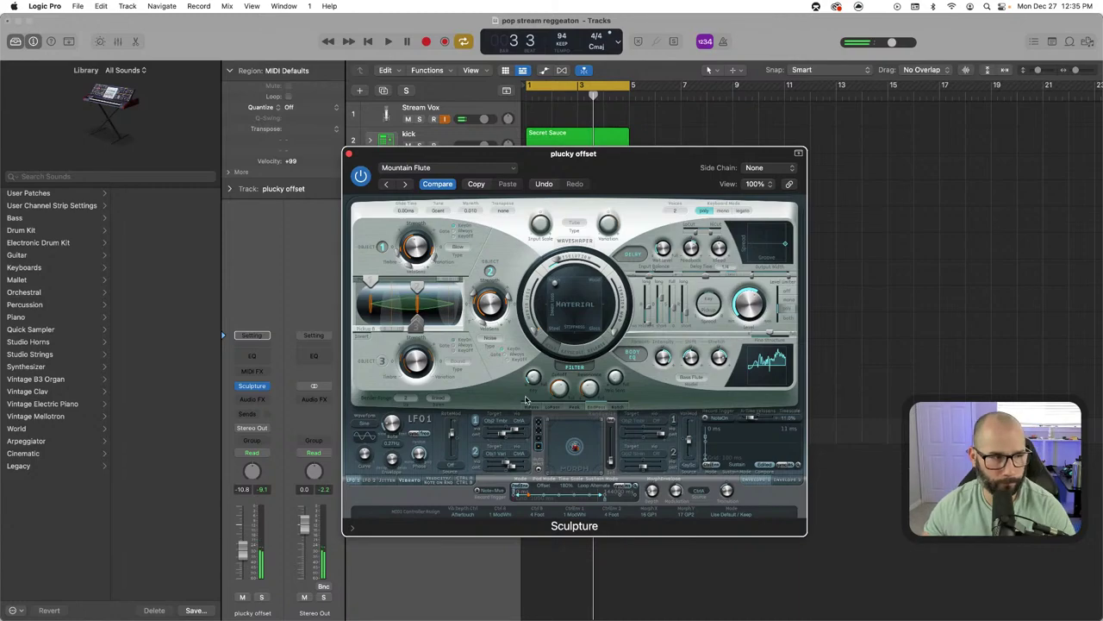
left_click(479, 172)
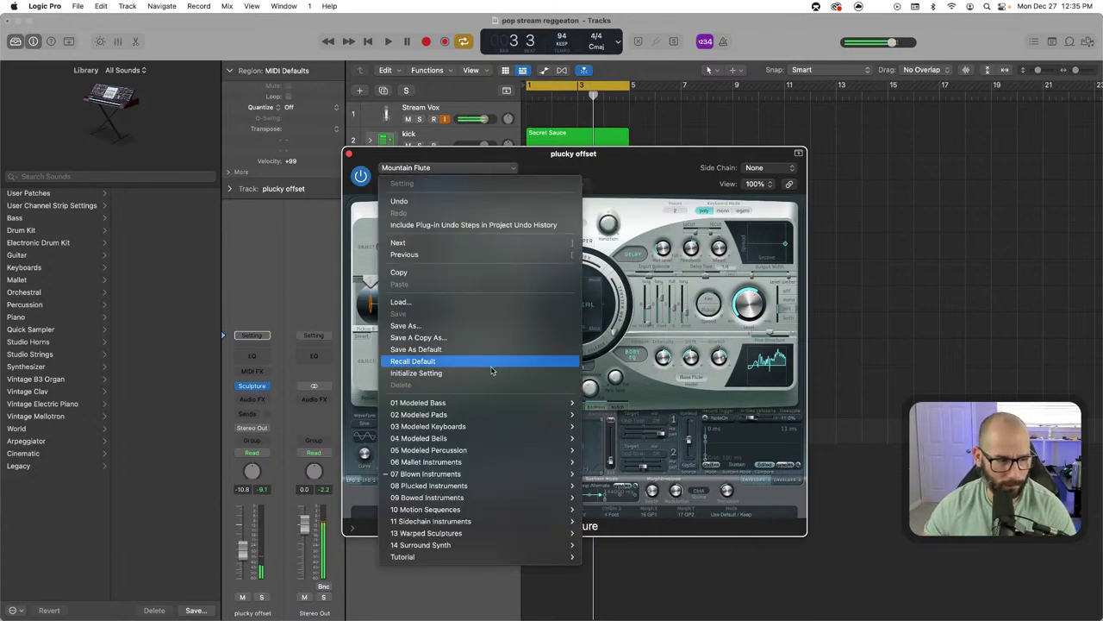
mouse_move(505, 486)
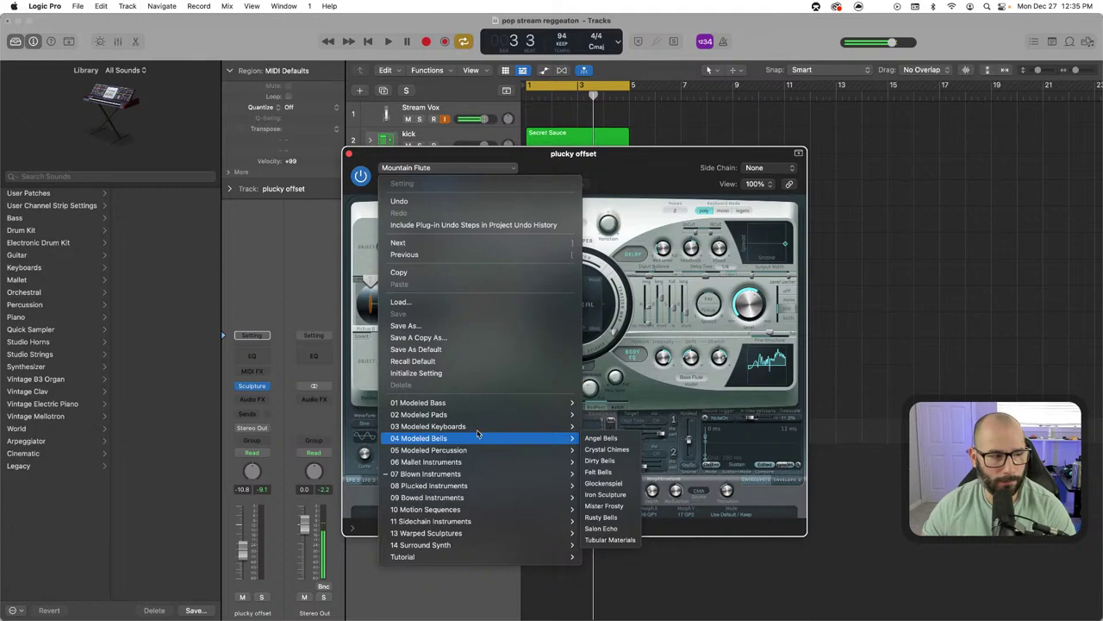
mouse_move(473, 476)
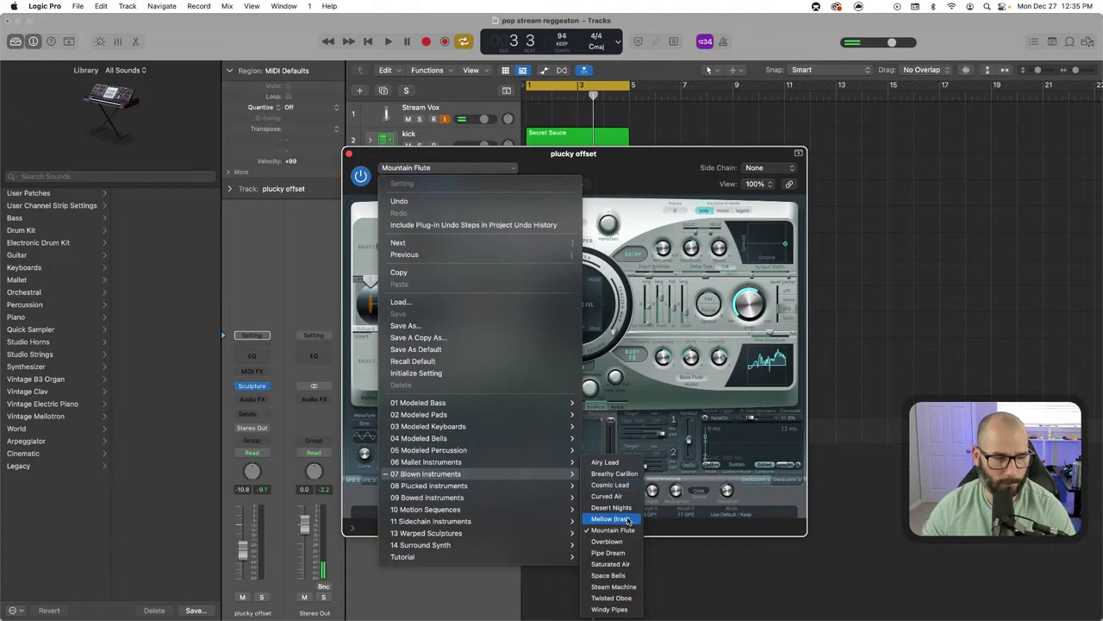
left_click(268, 393)
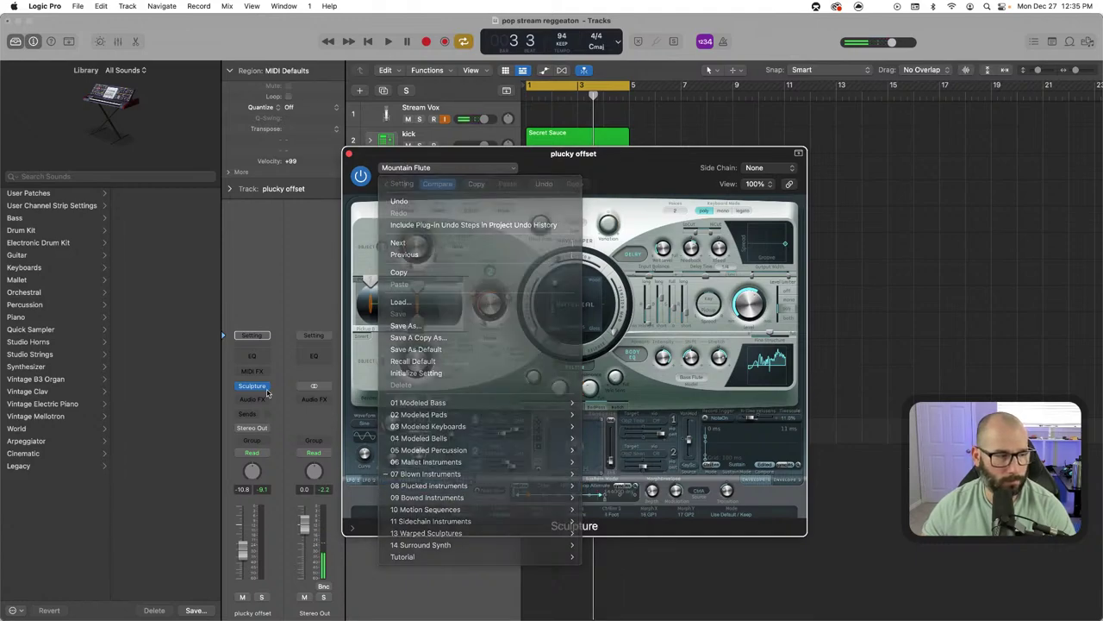
Replace Sculpture with Alchemy in stereo on the duplicated plucky offset track and show its preset browser
left_click(266, 387)
mouse_move(333, 331)
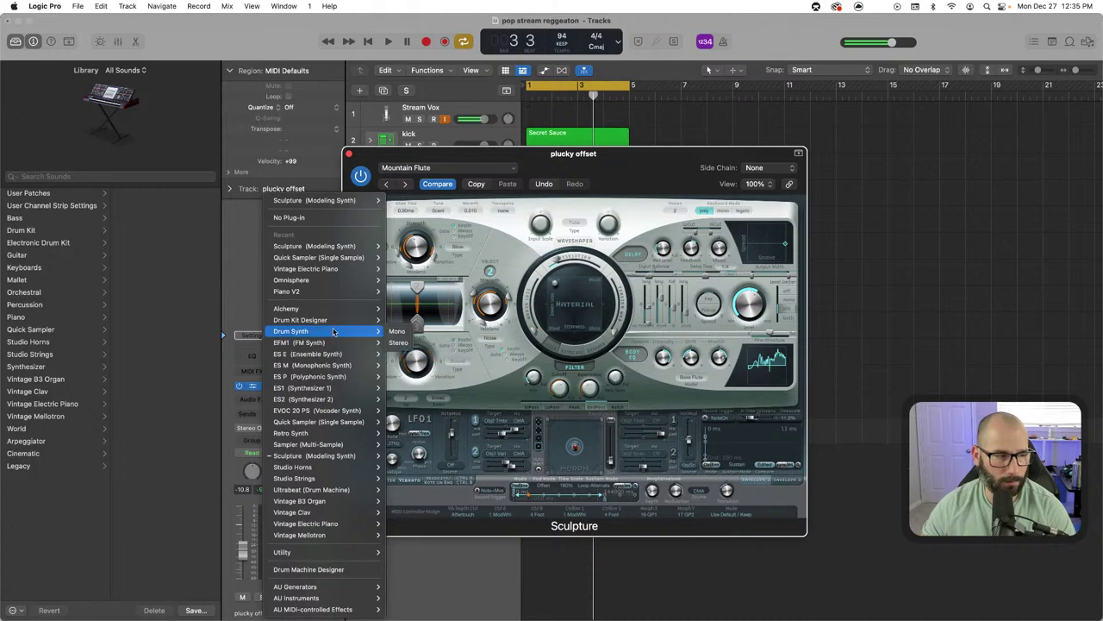
left_click(413, 317)
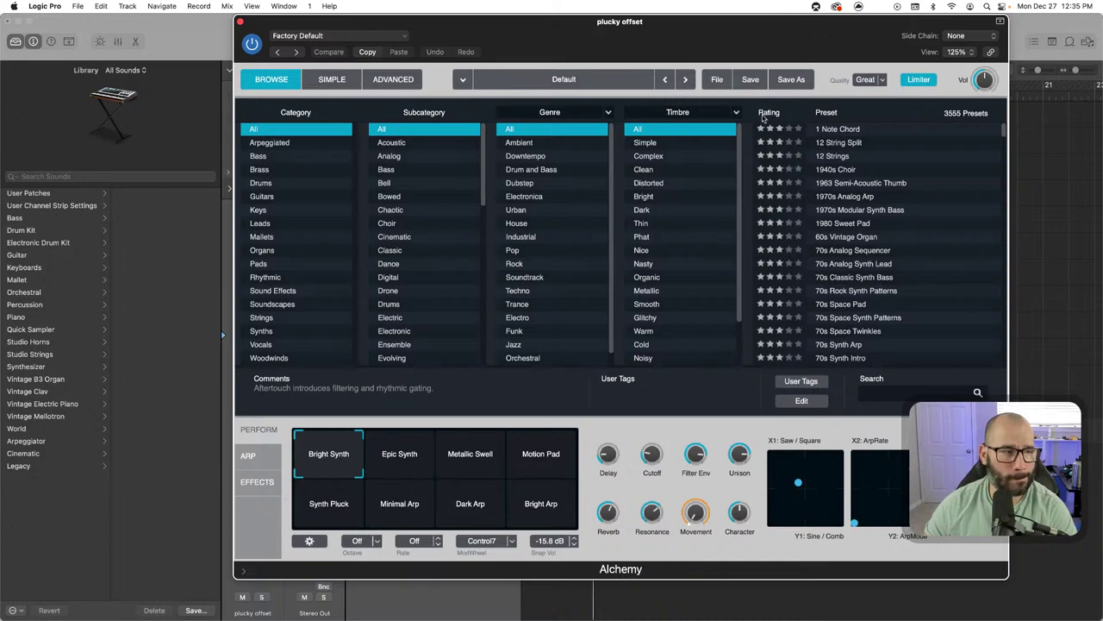
left_click(564, 80)
left_click(576, 81)
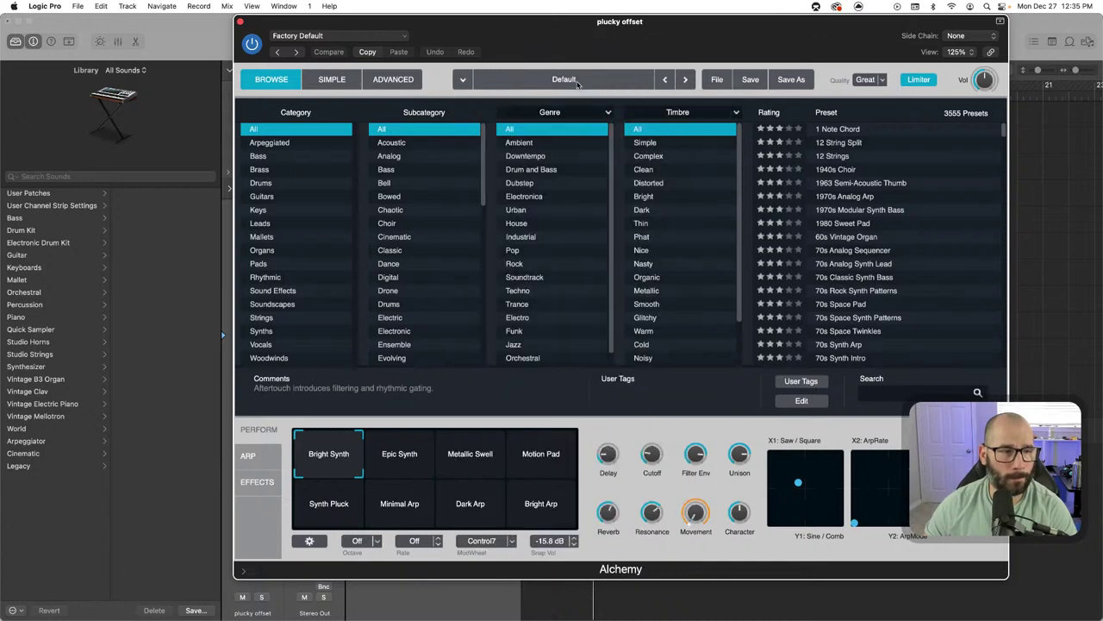
left_click(388, 79)
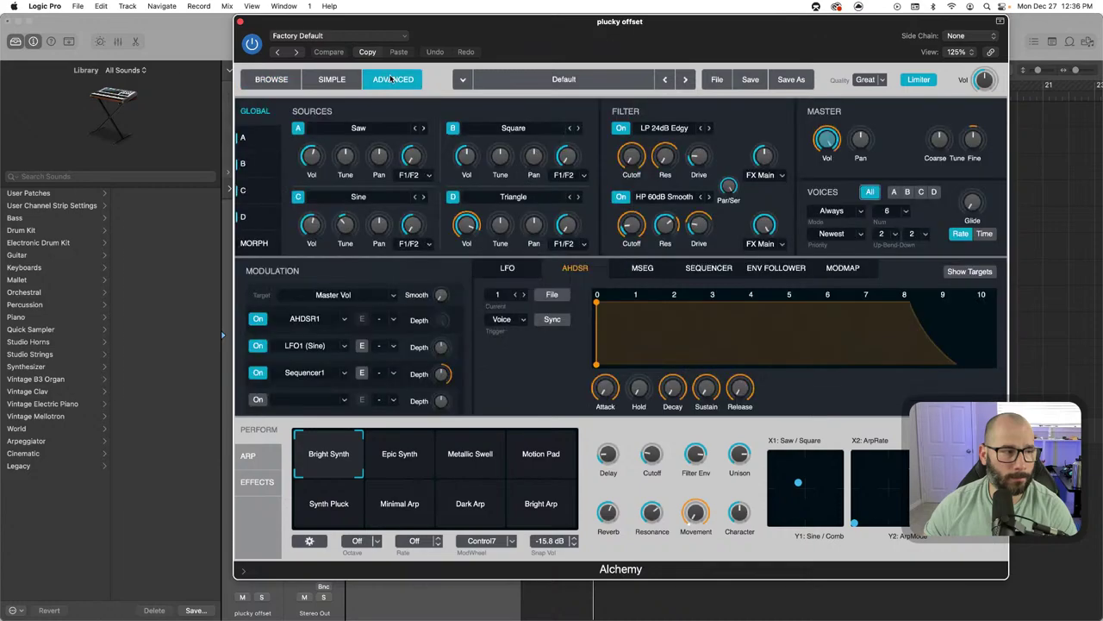
left_click(274, 79)
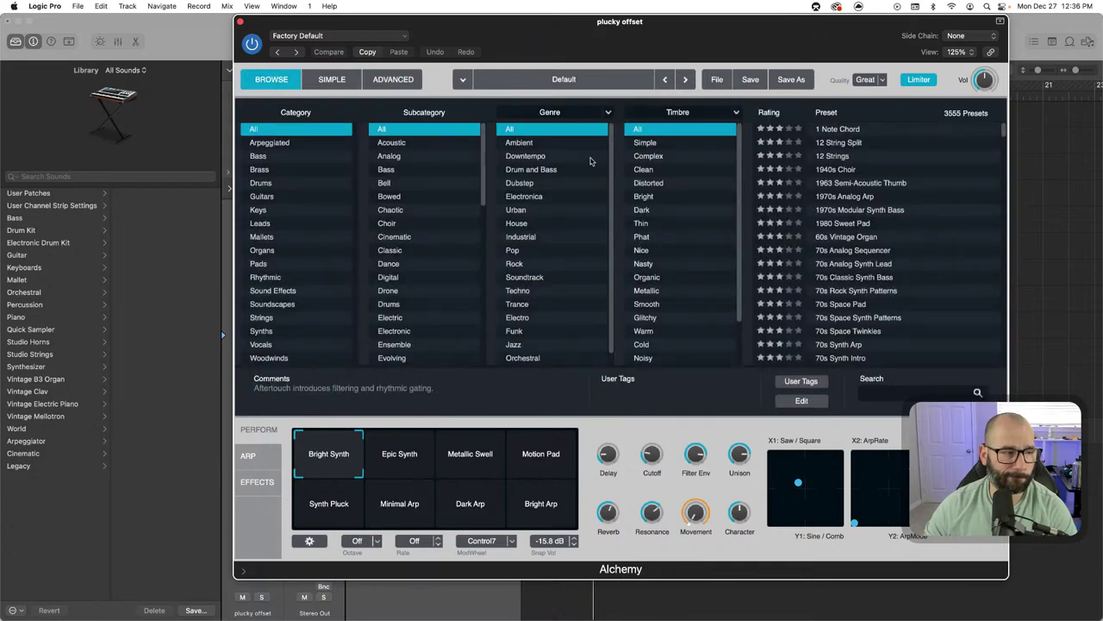
Filter Alchemy's presets to Woodwinds, audition Dream Flutes and Flute Phonics, and load Space Pan Flute
left_click(286, 359)
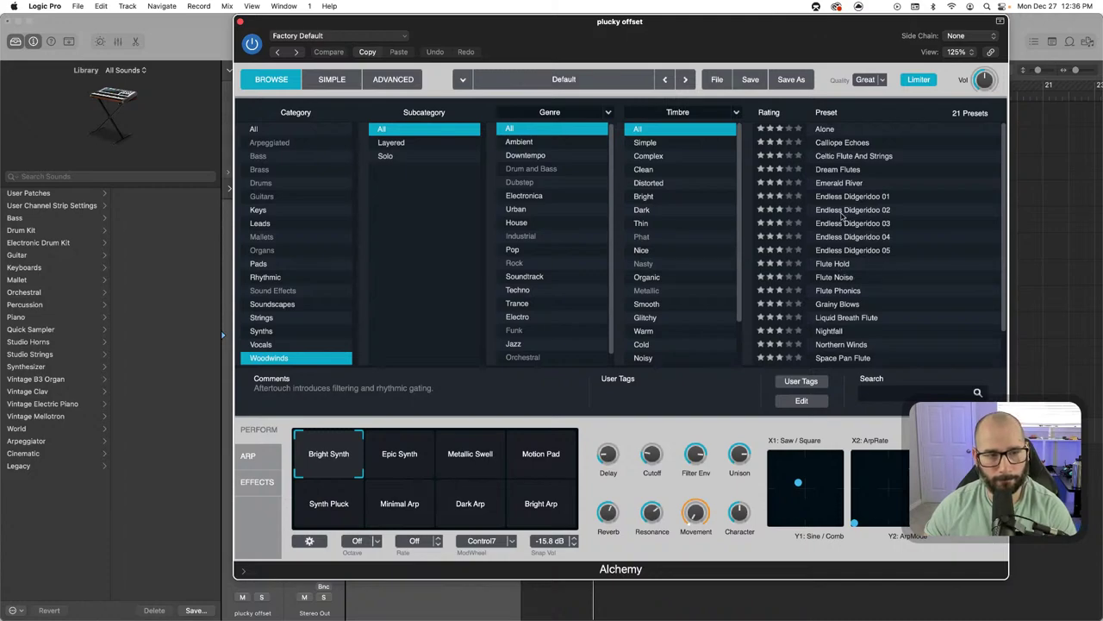
left_click(847, 172)
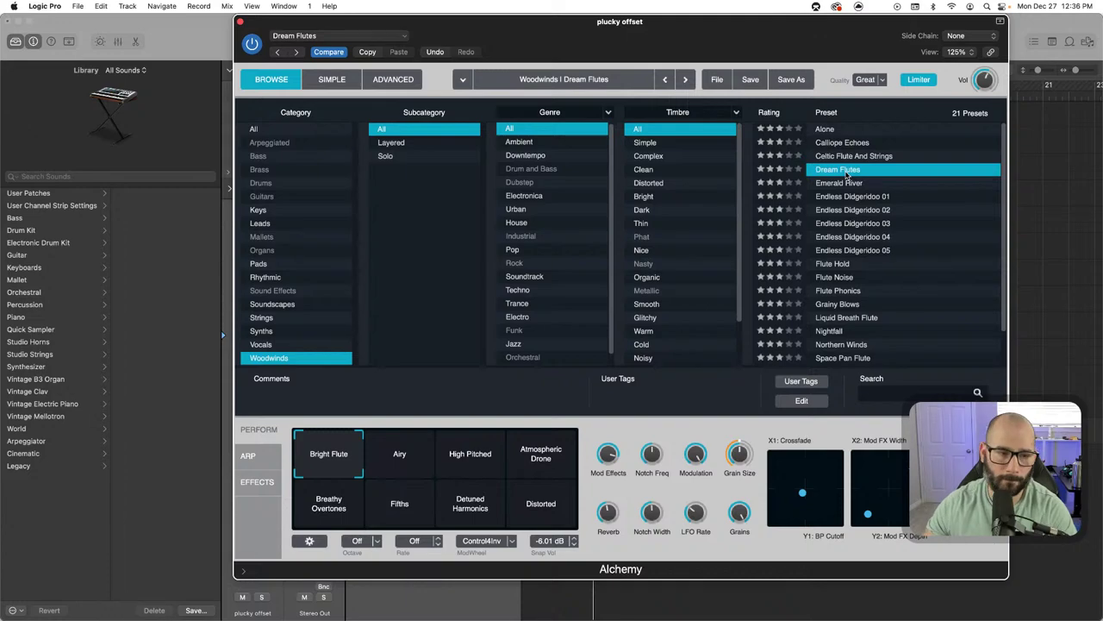
left_click(851, 292)
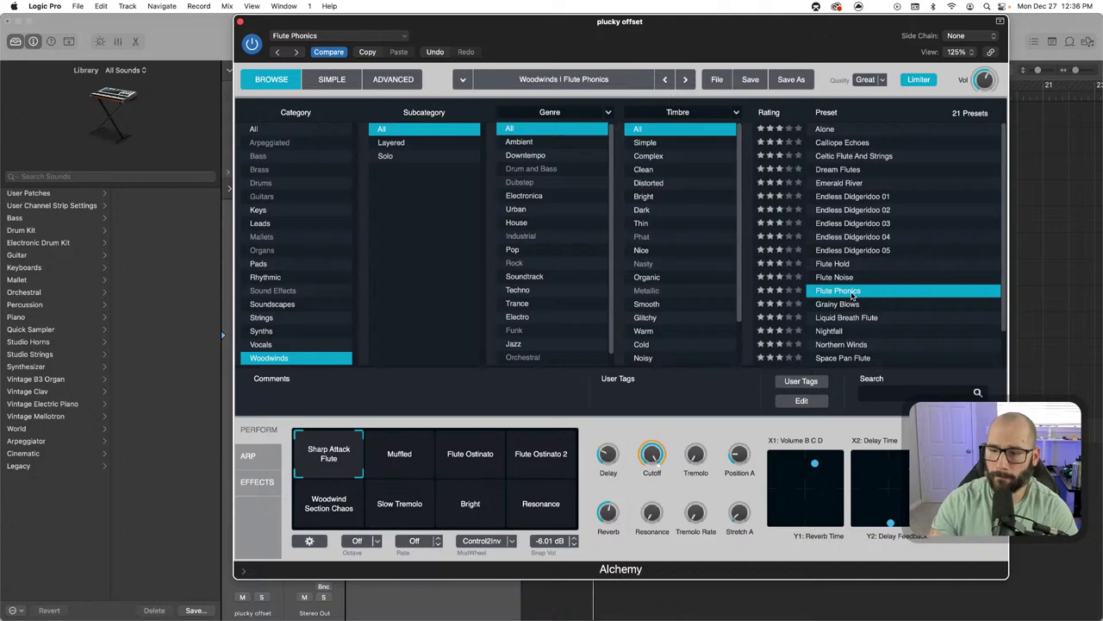
scroll(849, 341, "down", 1)
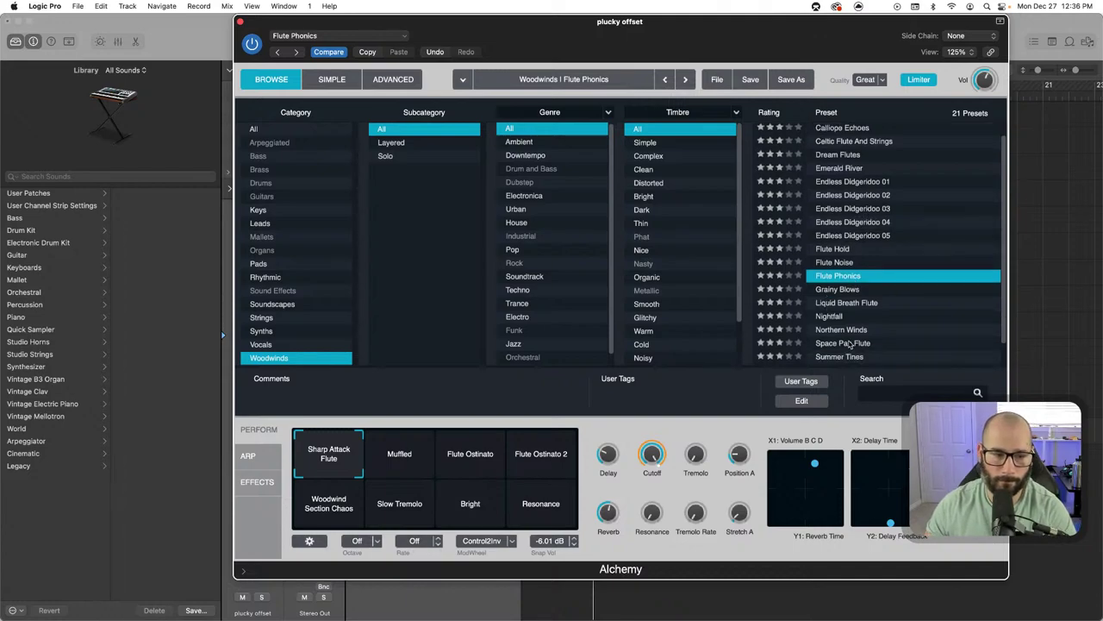
left_click(849, 343)
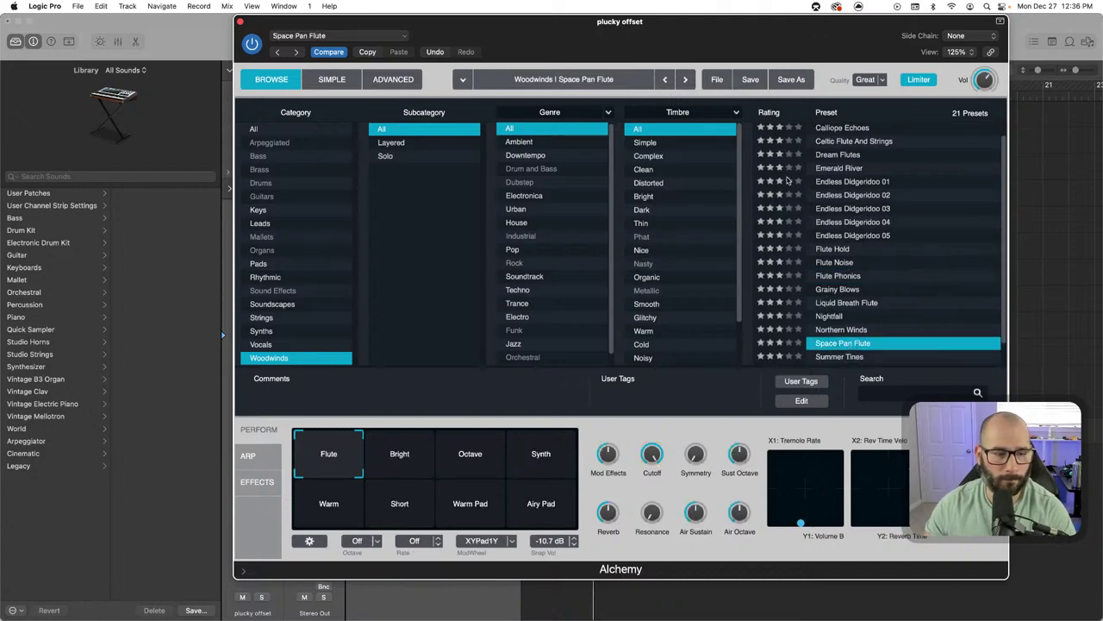
Raise the Space Pan Flute track's volume to -1.5 dB
left_click_drag(703, 25, 850, 54)
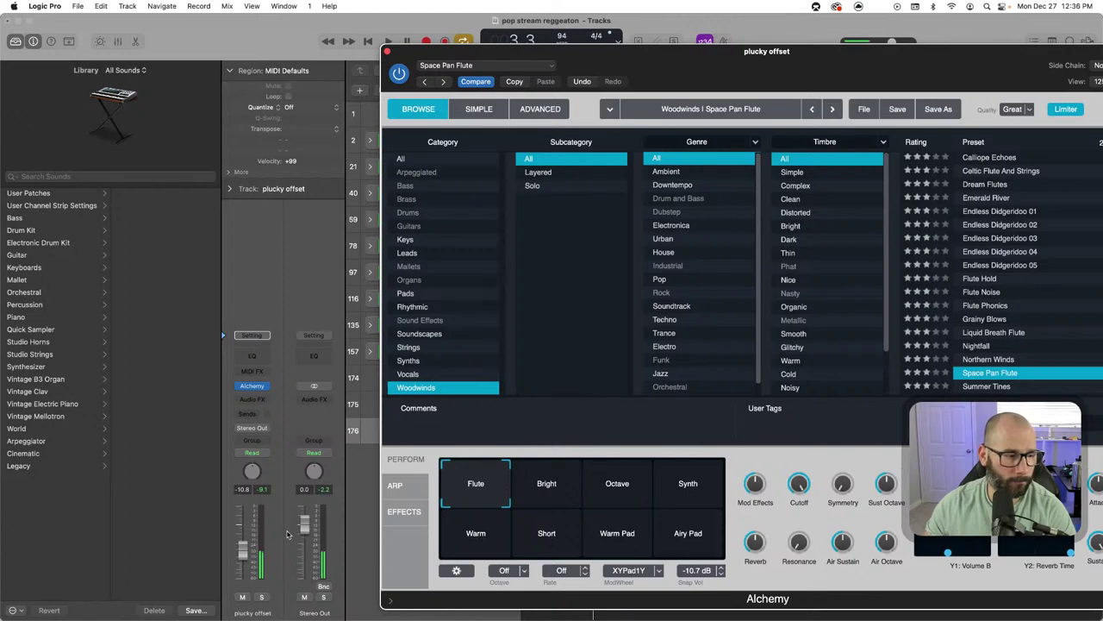
left_click_drag(244, 556, 246, 527)
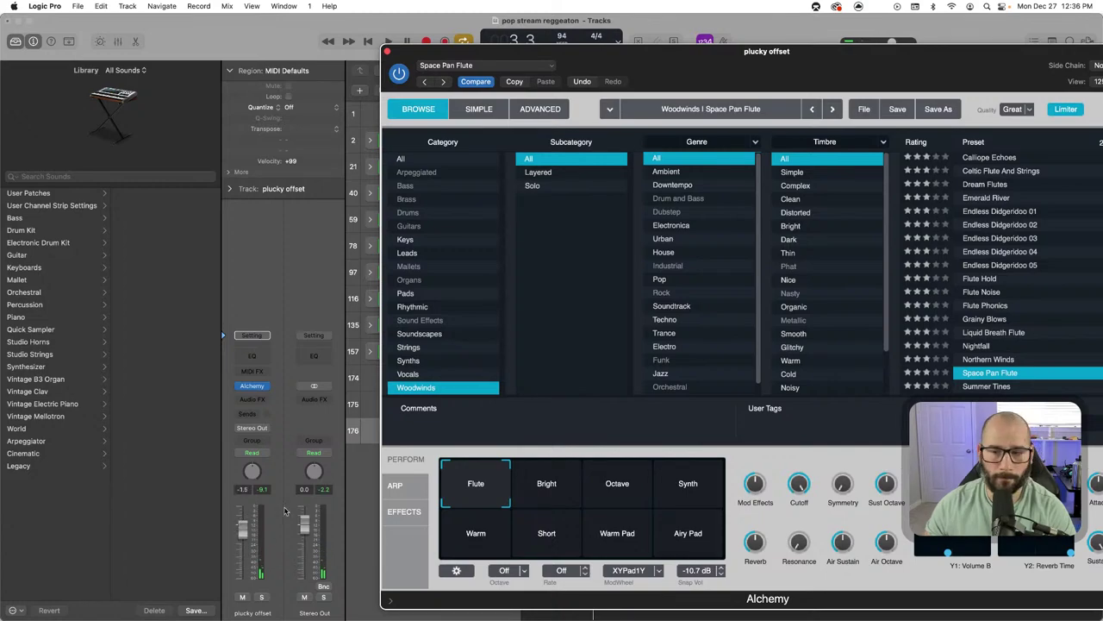
left_click_drag(974, 70, 869, 58)
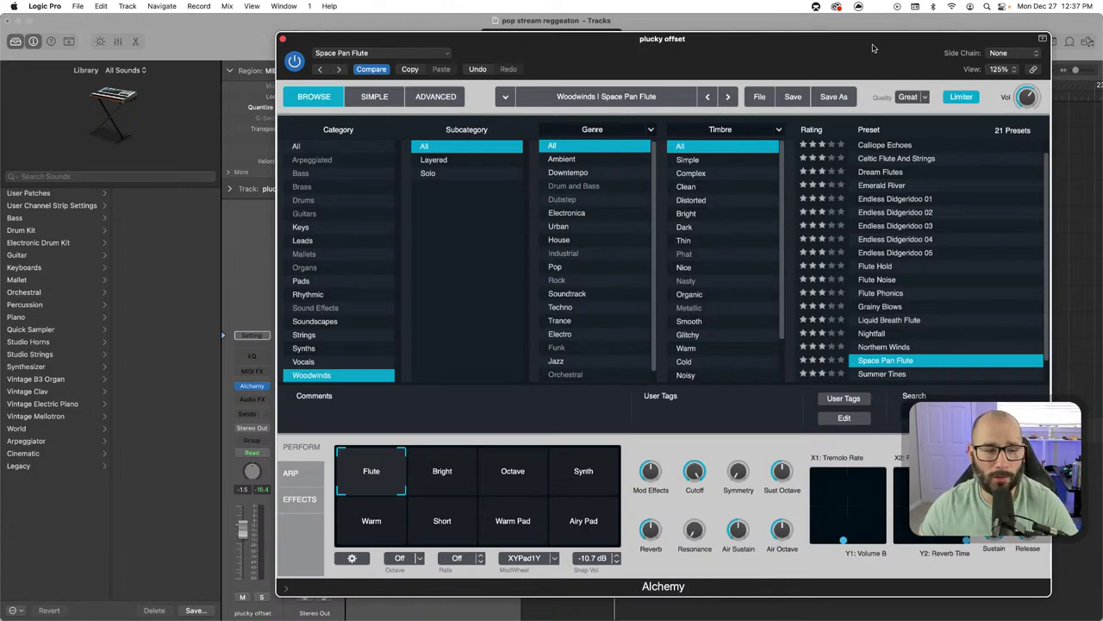
left_click_drag(872, 48, 834, 42)
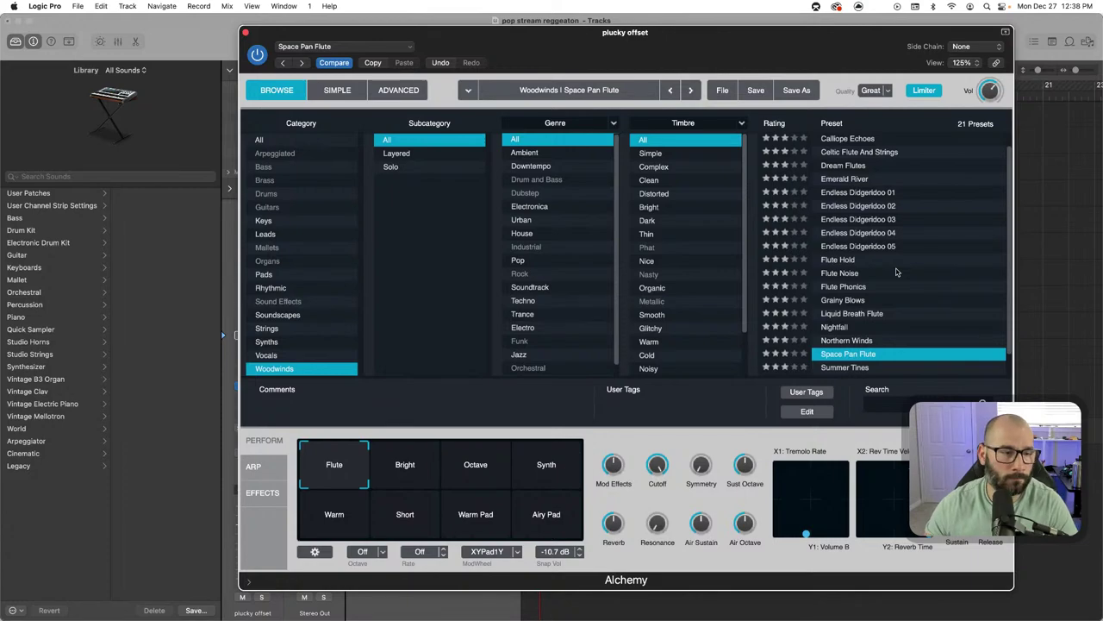
Close Alchemy, stop recording the Space Pan Flute part, and duplicate its track
left_click(245, 33)
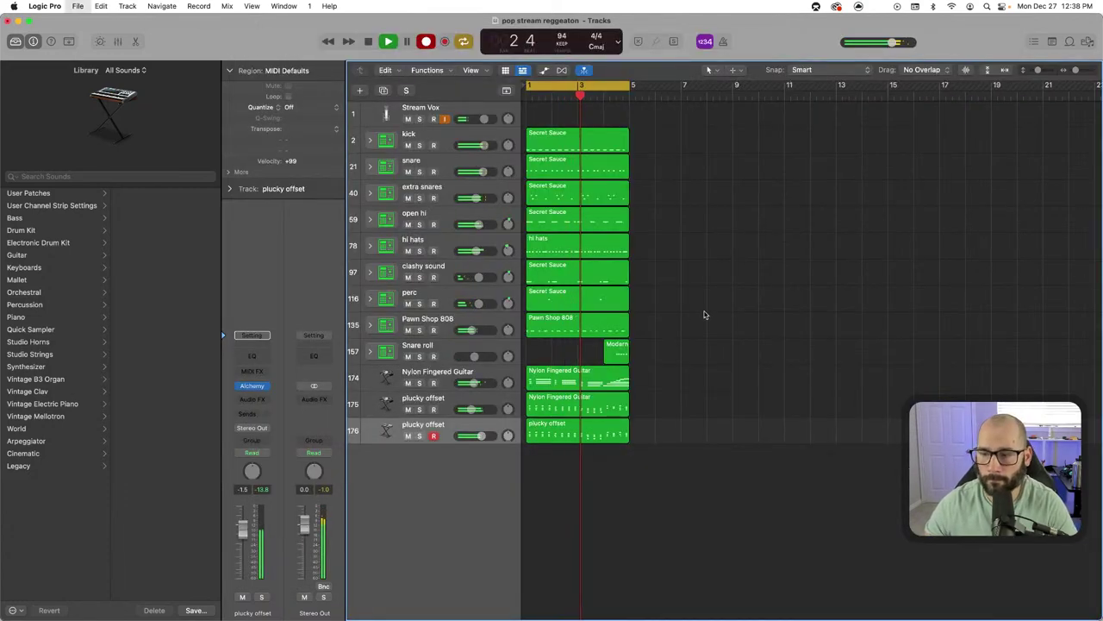
key("space")
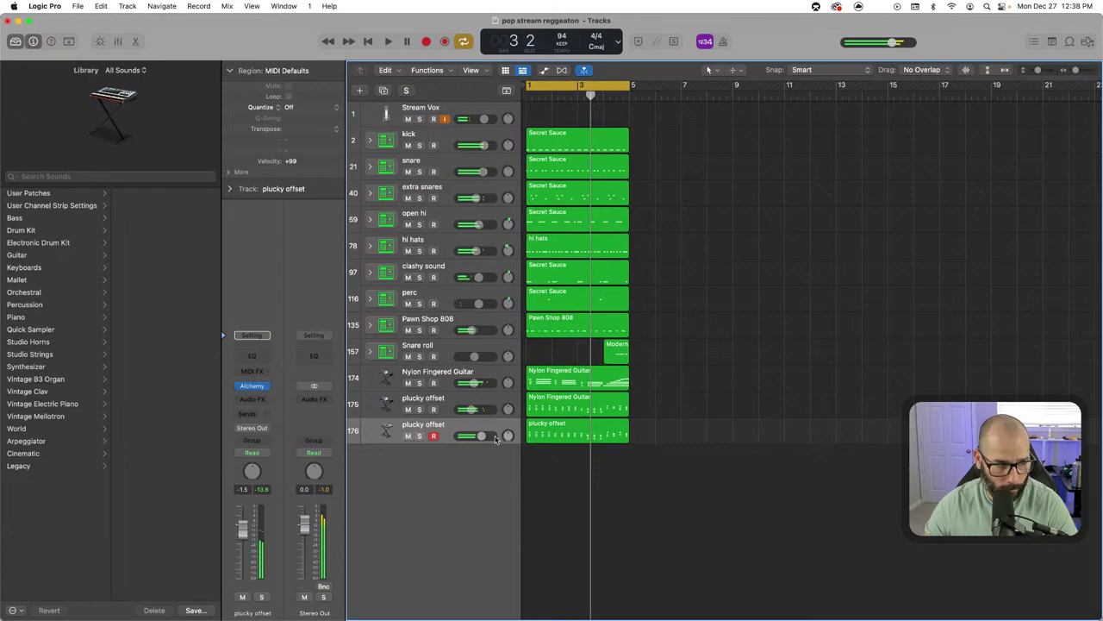
left_click(443, 425)
key("super+d")
Rename the recorded Space Pan Flute track as "pan flute chords"
double_click(431, 428)
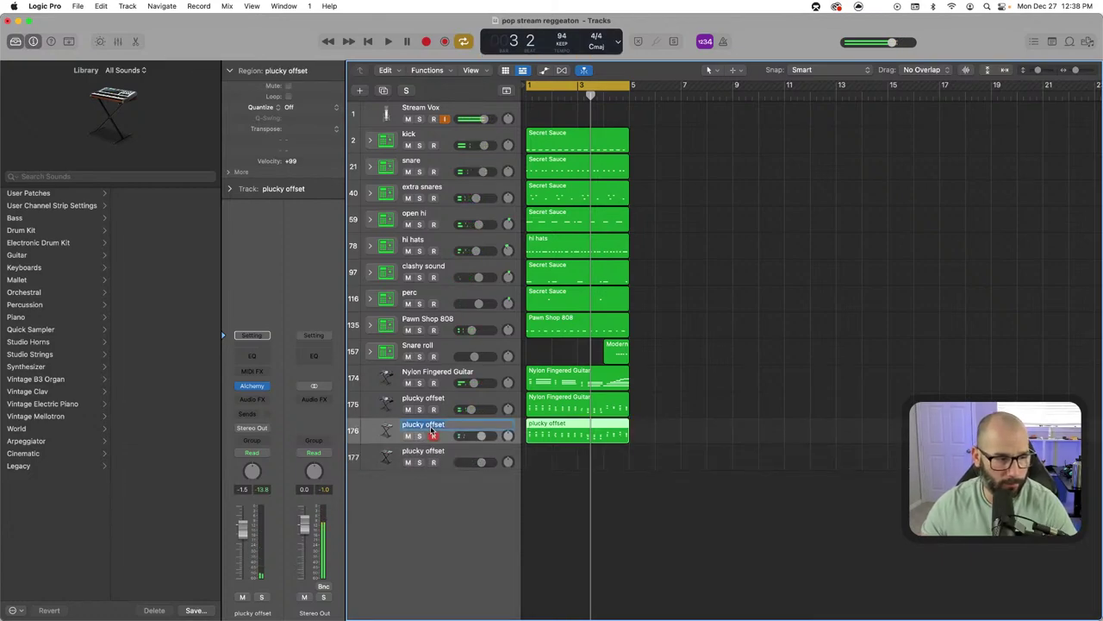
type("pan")
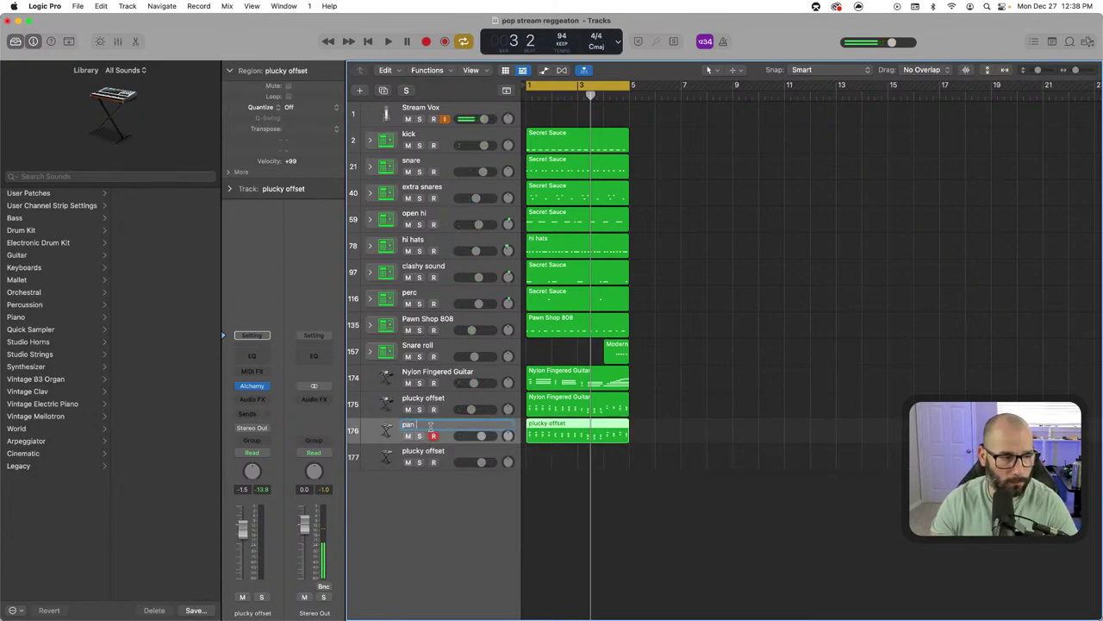
type(" flute")
key("Return")
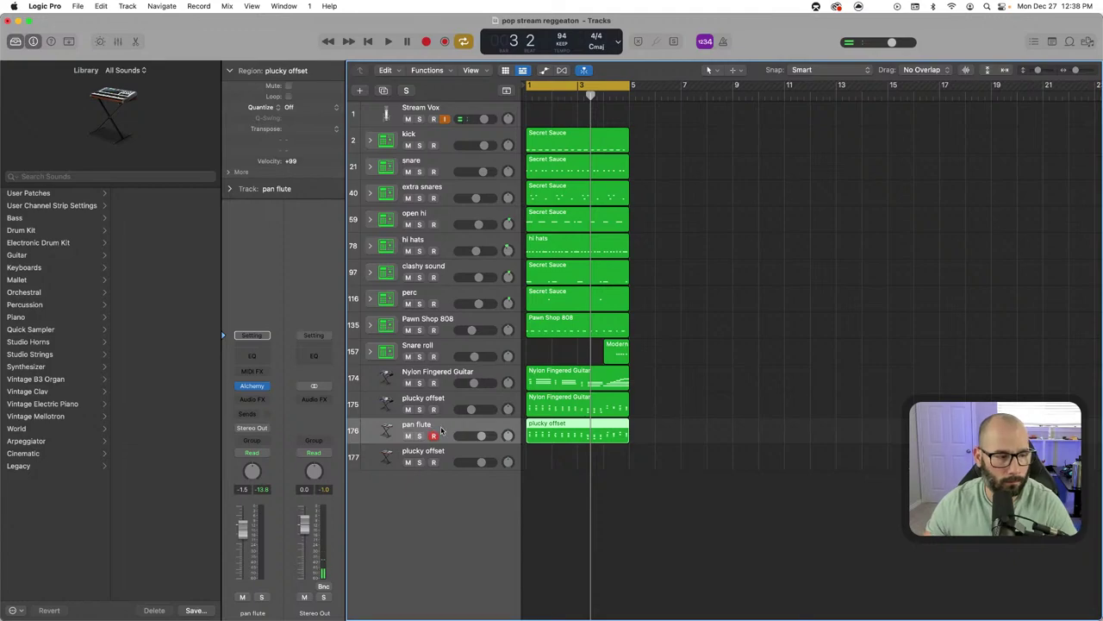
type("chords")
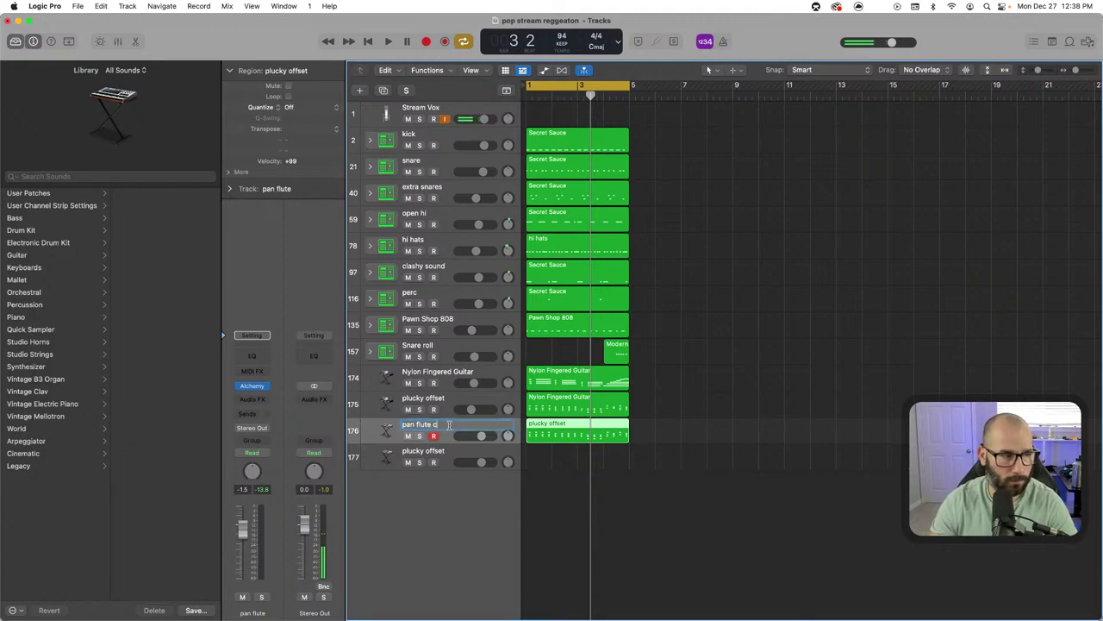
key("Return")
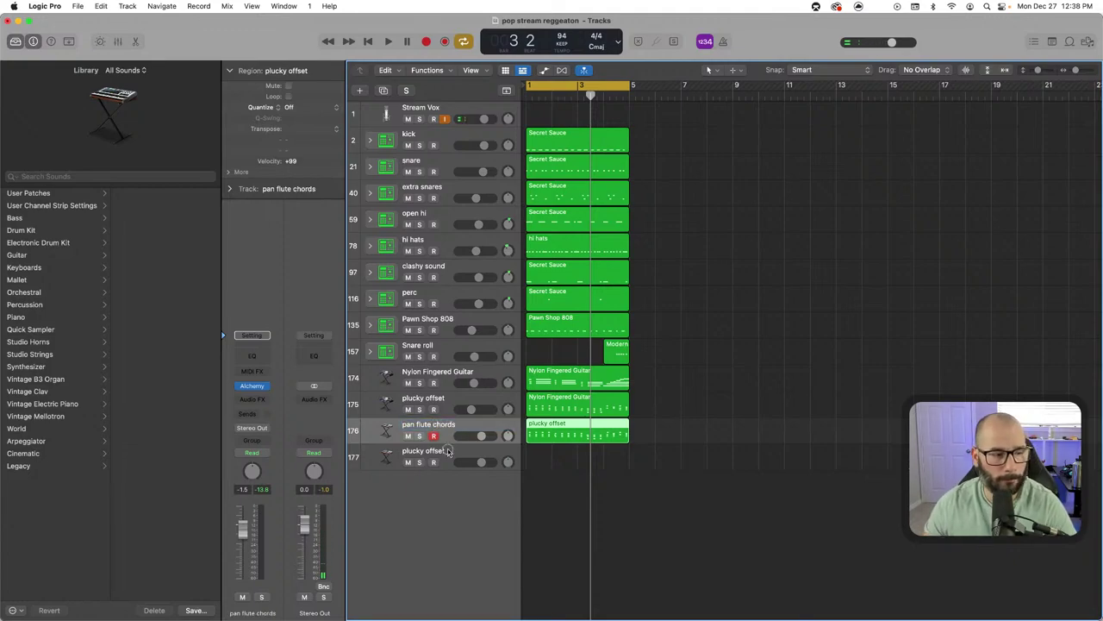
Load Alchemy's Voice Becomes Flute preset on the new duplicate track and play the beat
left_click(450, 453)
left_click(251, 385)
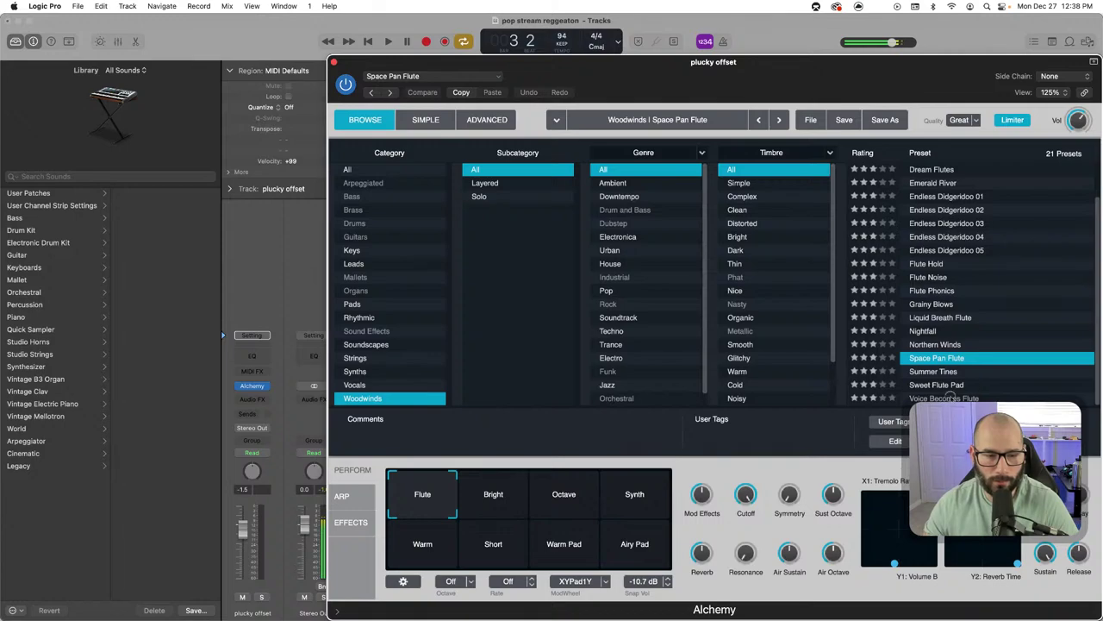
left_click(949, 398)
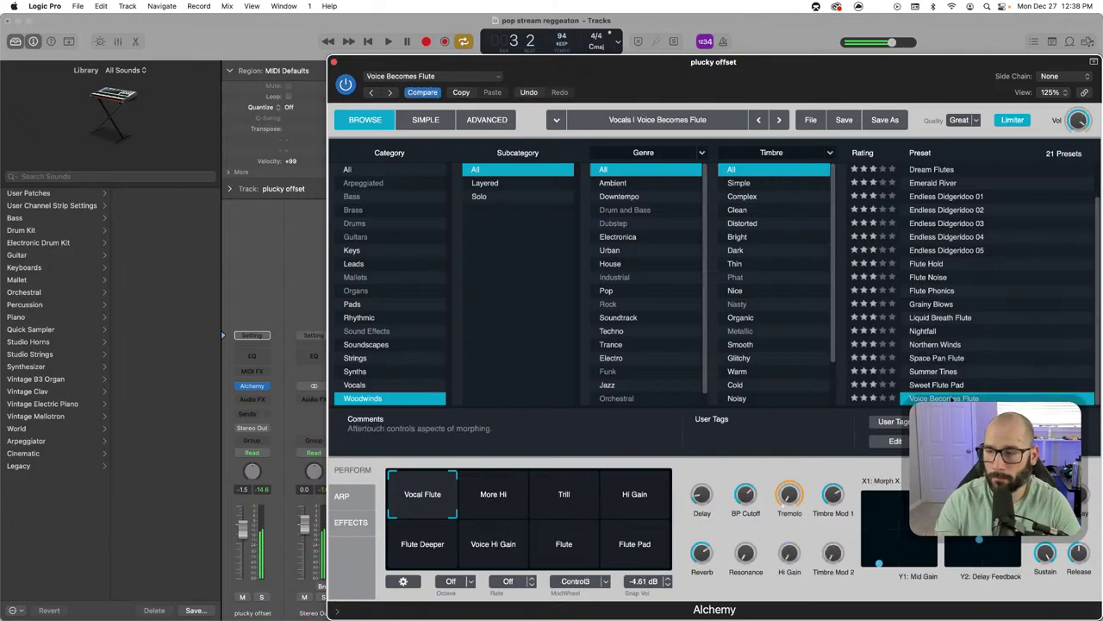
key("space")
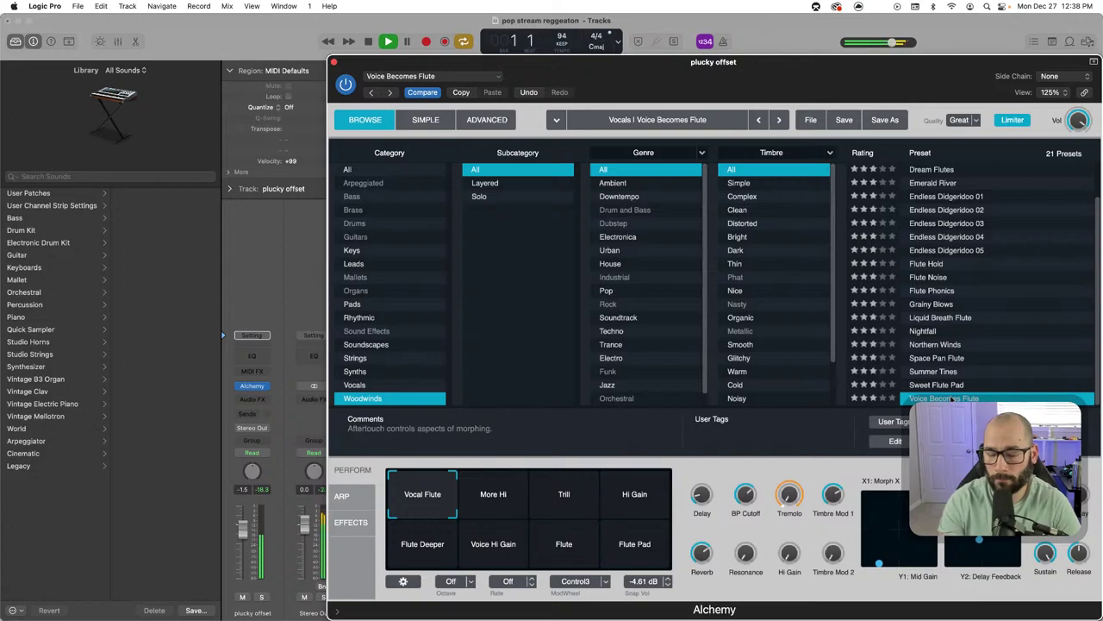
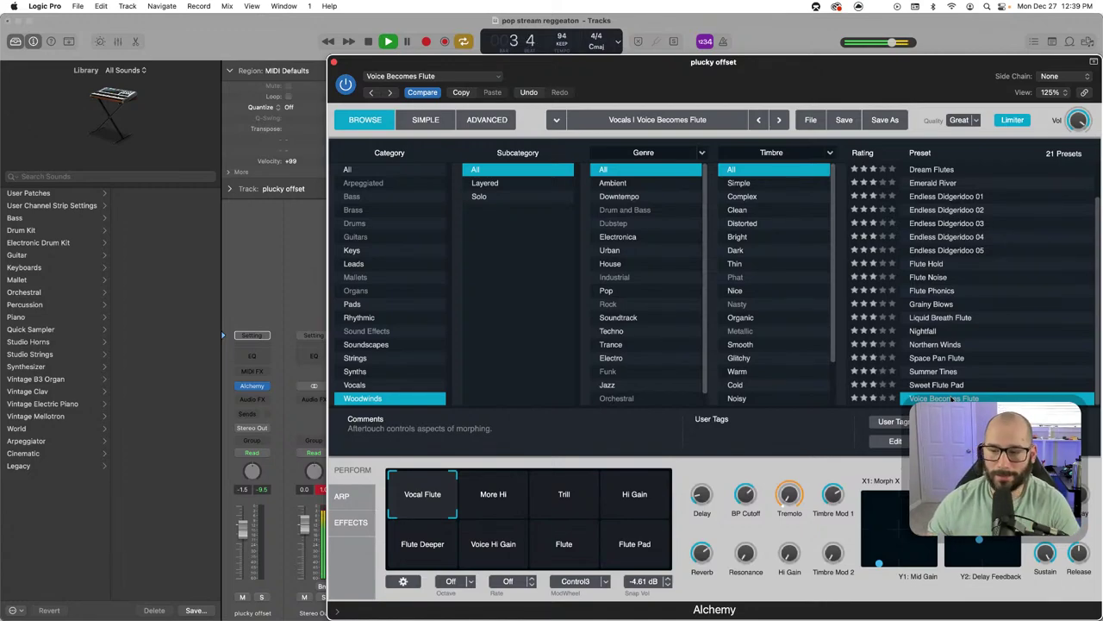
Record a trial flute melody on the new duplicate track with Voice Becomes Flute, close Alchemy, and delete the take
key("space")
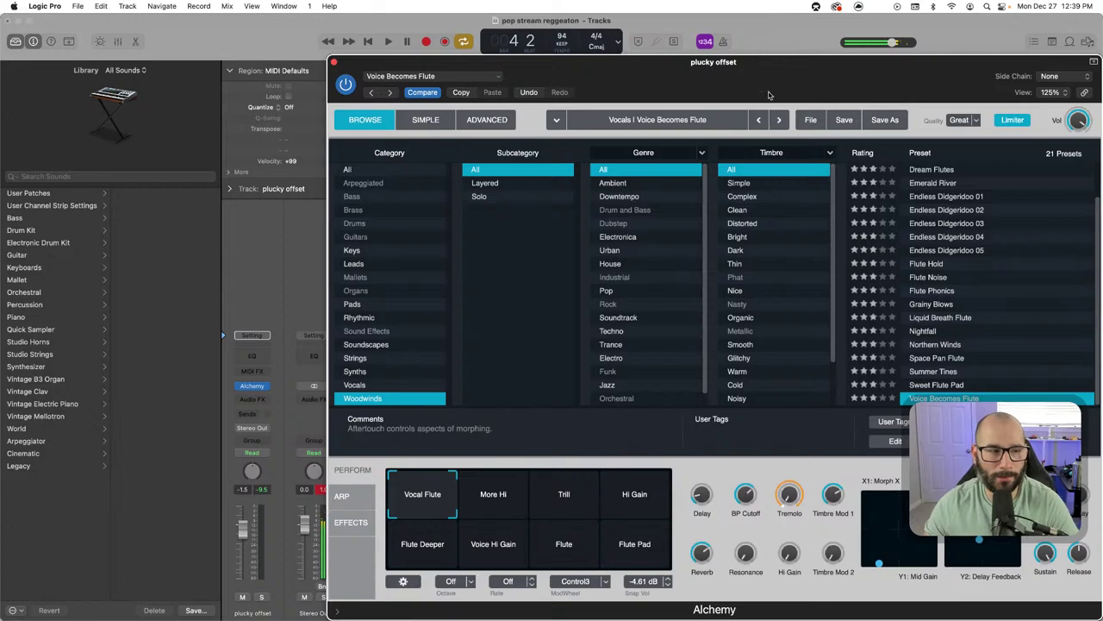
left_click_drag(761, 63, 727, 63)
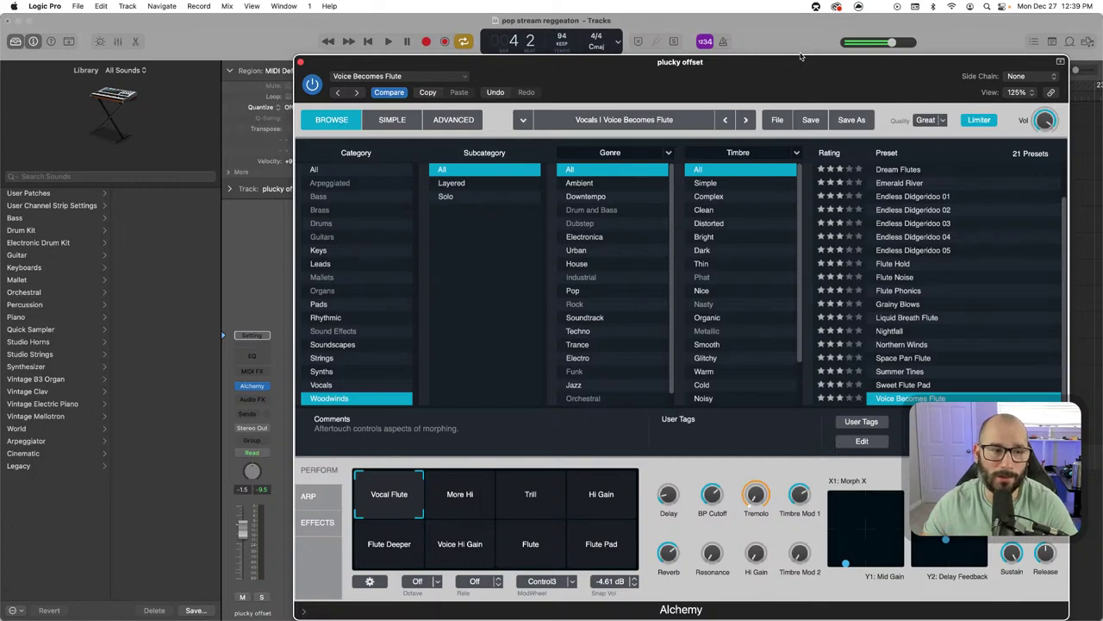
key("space")
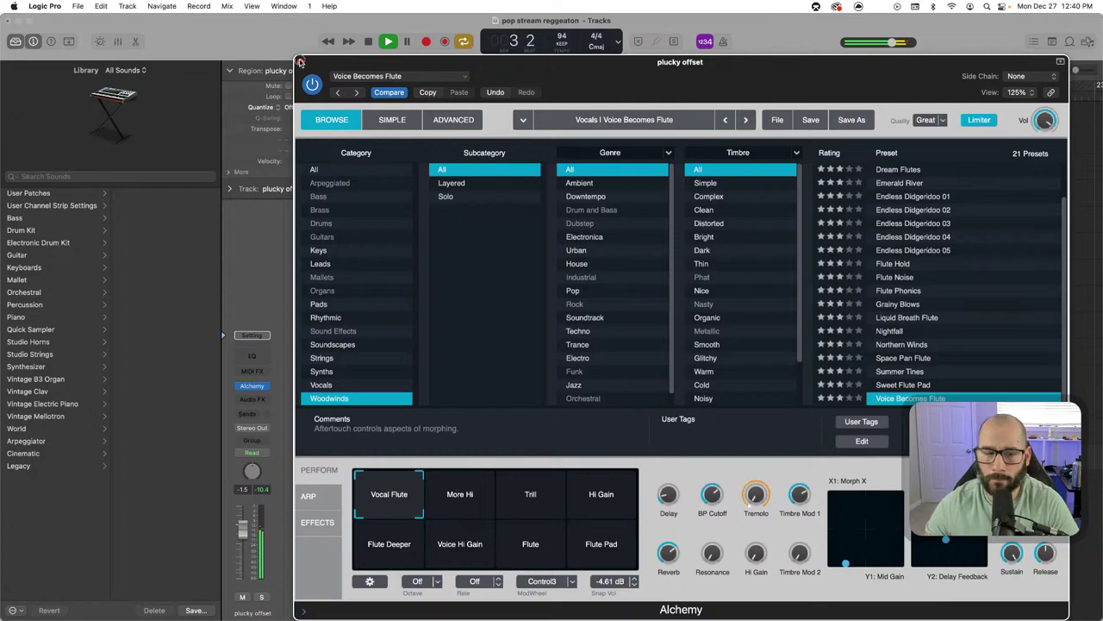
left_click(301, 63)
key("space")
key("Delete")
key("super+z")
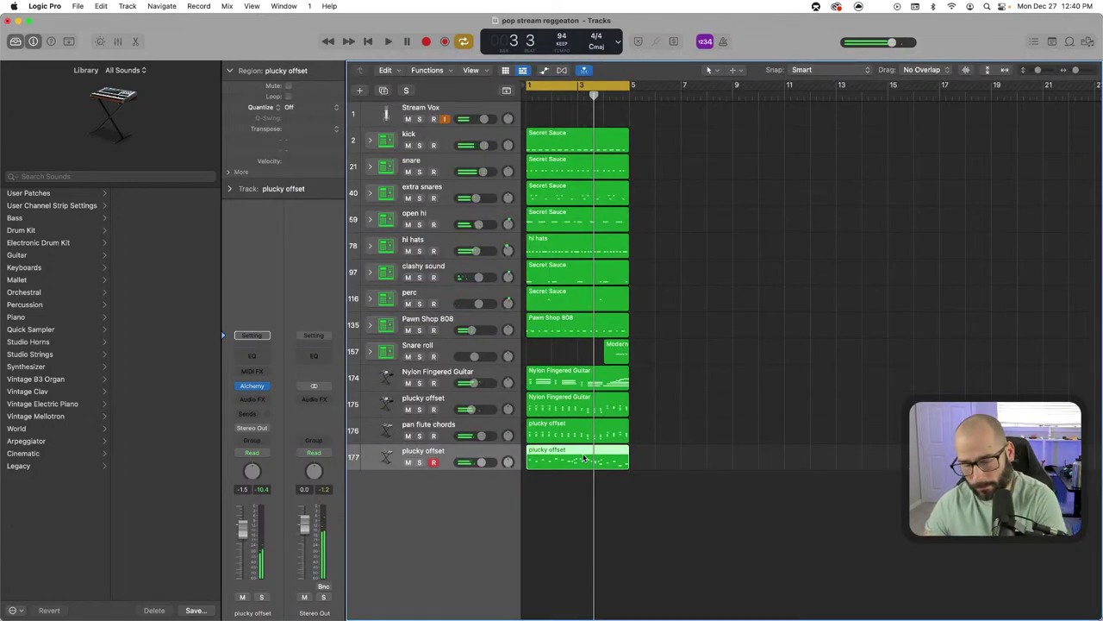
key("Delete")
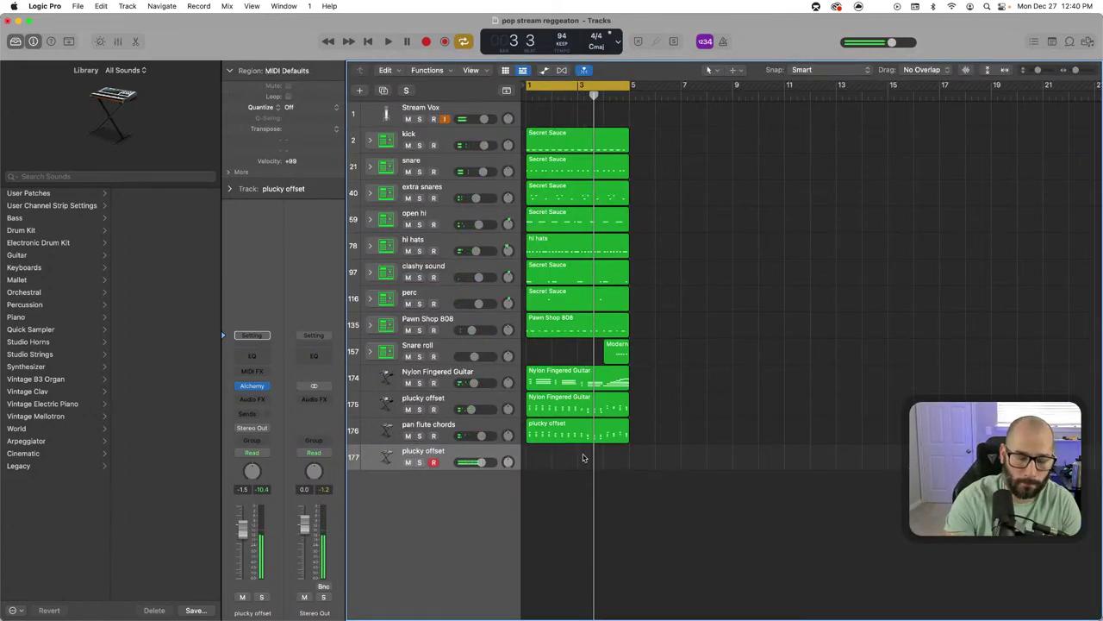
Record a flute melody over the four-bar loop on the duplicate track and play it back soloed
key("r")
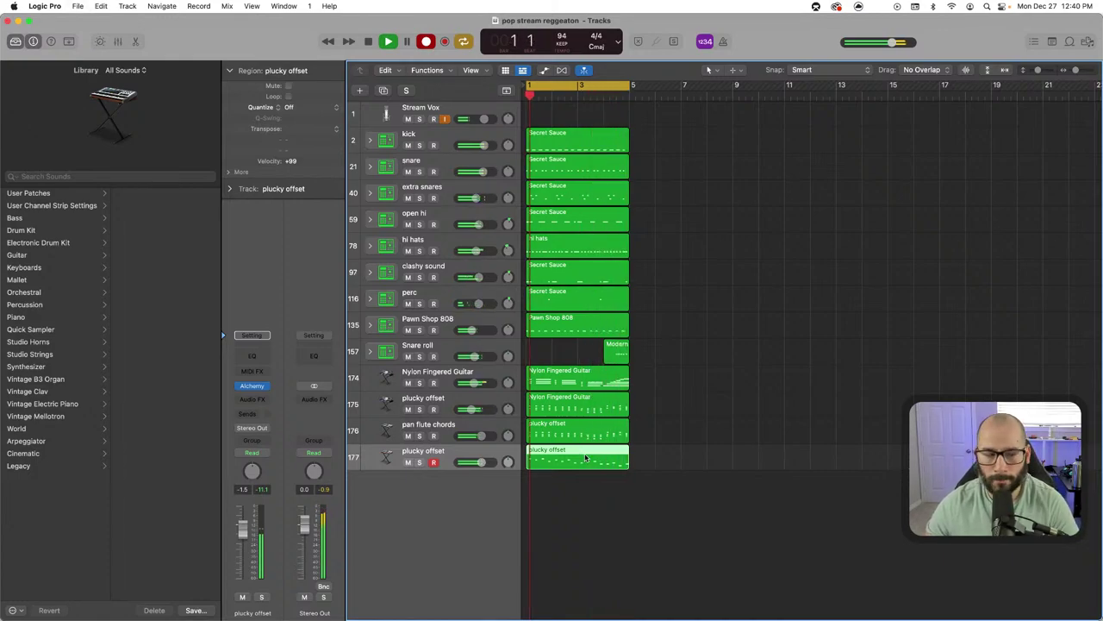
key("space")
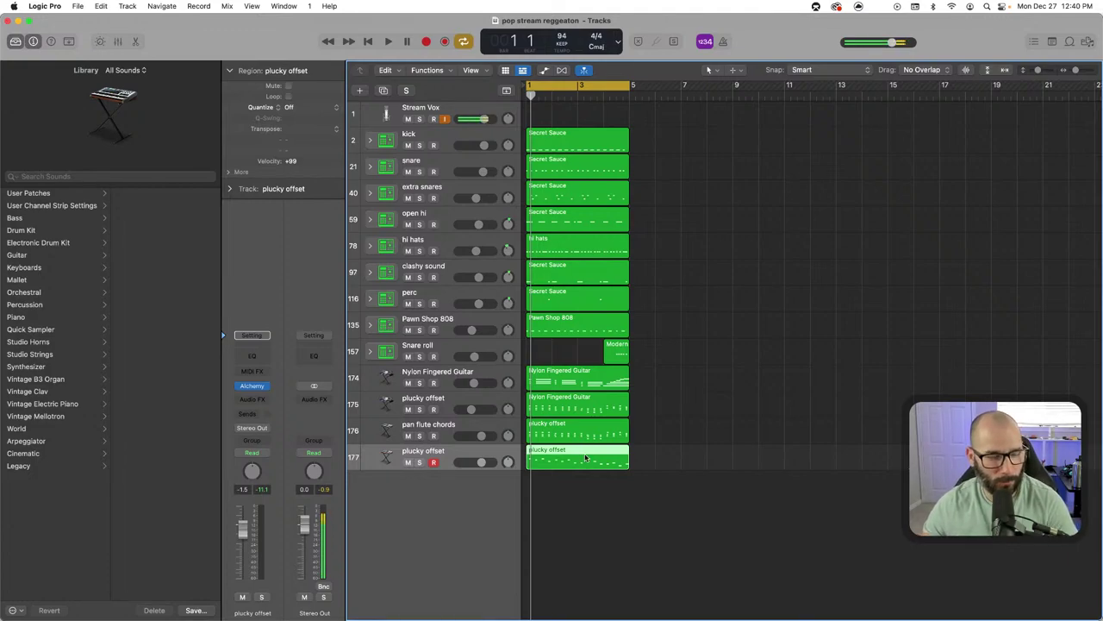
left_click(419, 463)
key("space")
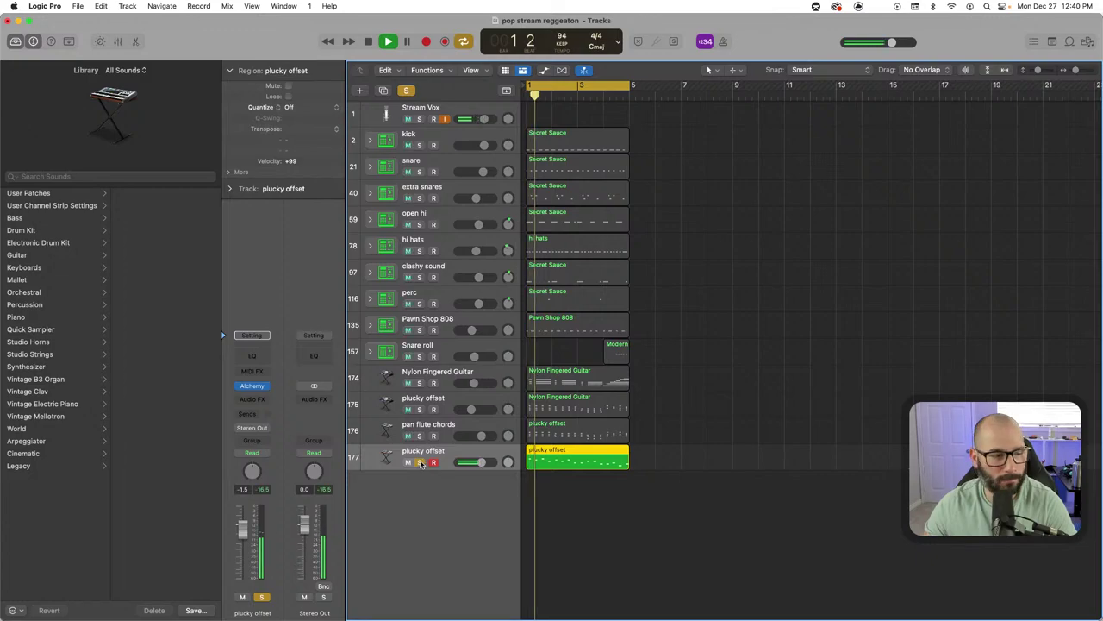
Audition Alchemy's Flute Deeper and Vocal Flute snapshots on the recorded melody, returning to Vocal Flute and unsoloing the track
left_click(253, 387)
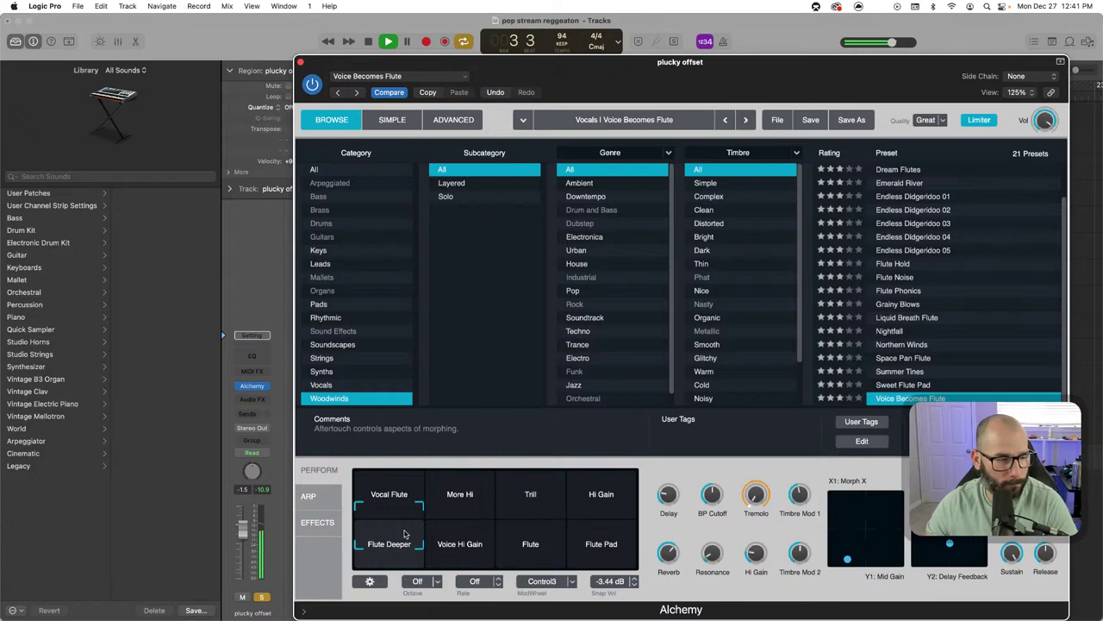
left_click(404, 509)
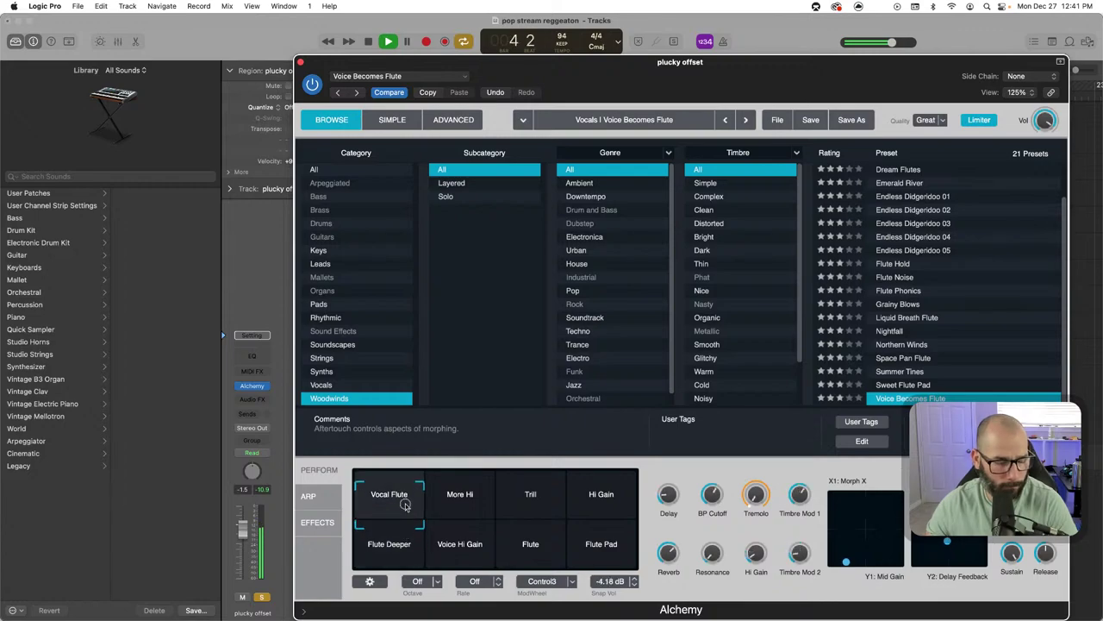
left_click(260, 598)
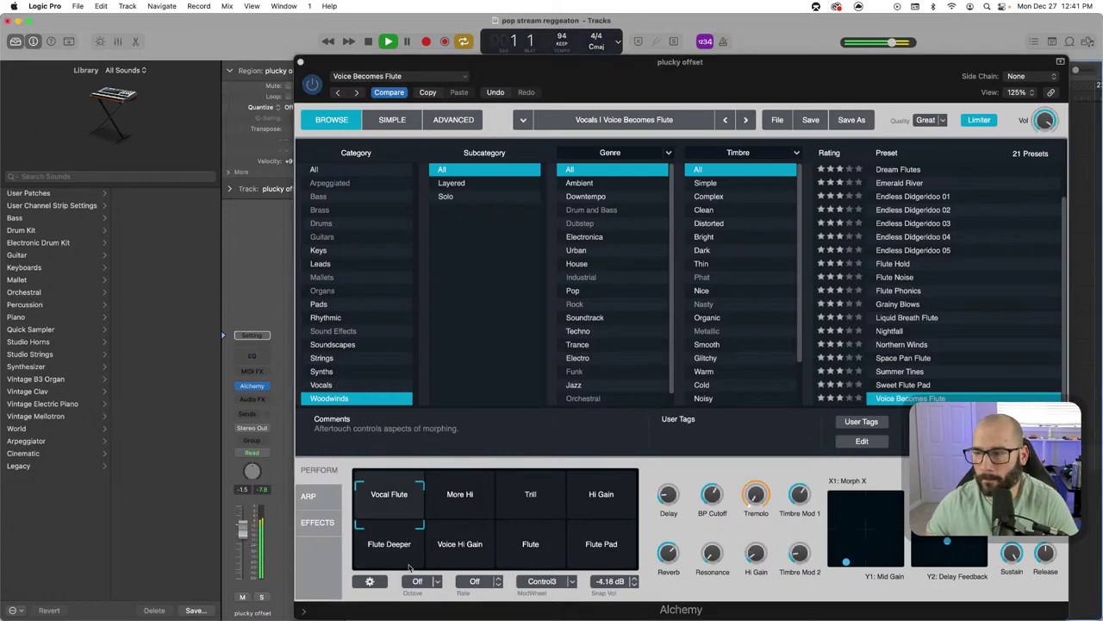
left_click(400, 475)
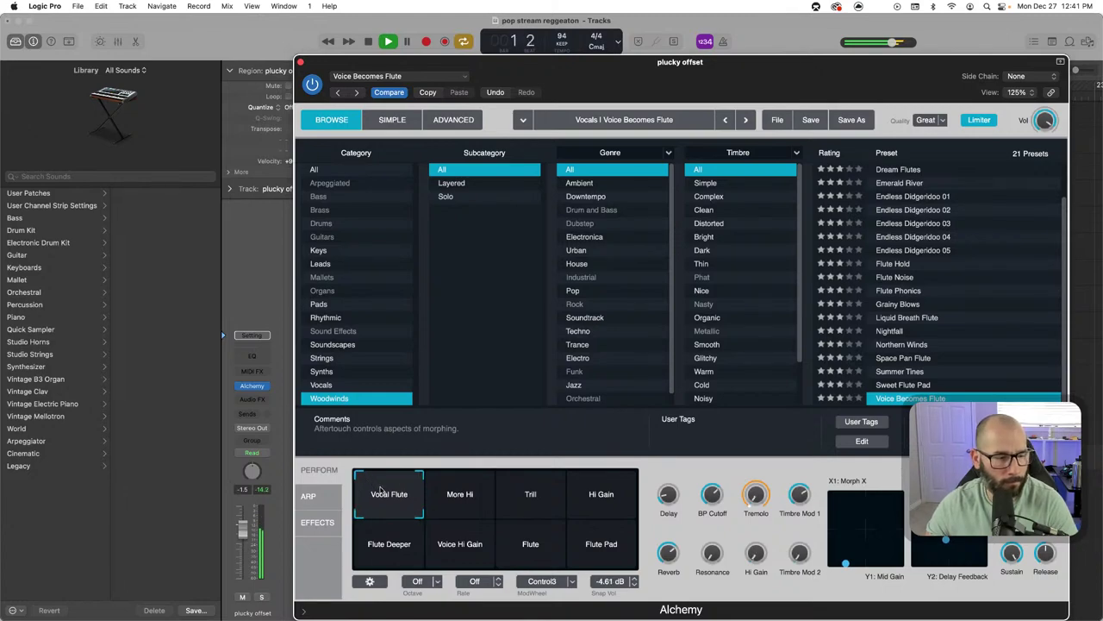
Add a Channel EQ to the melody track, cutting the low shelf -24 dB at 104 Hz and the high shelf -15.3 dB at 4940 Hz
left_click(254, 356)
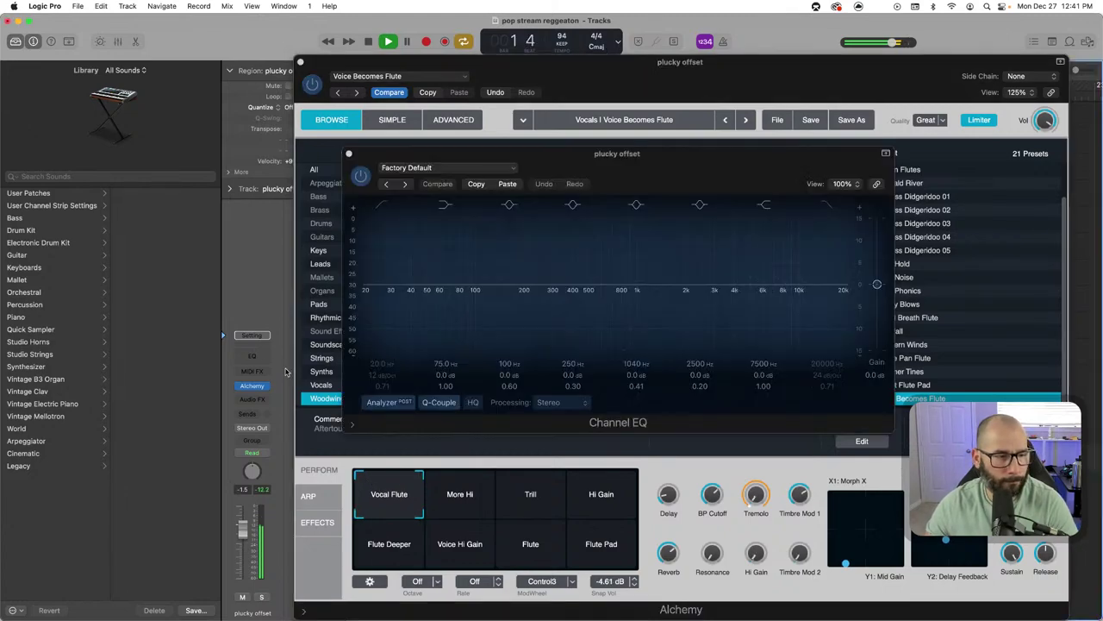
left_click(444, 284)
left_click_drag(837, 302, 810, 382)
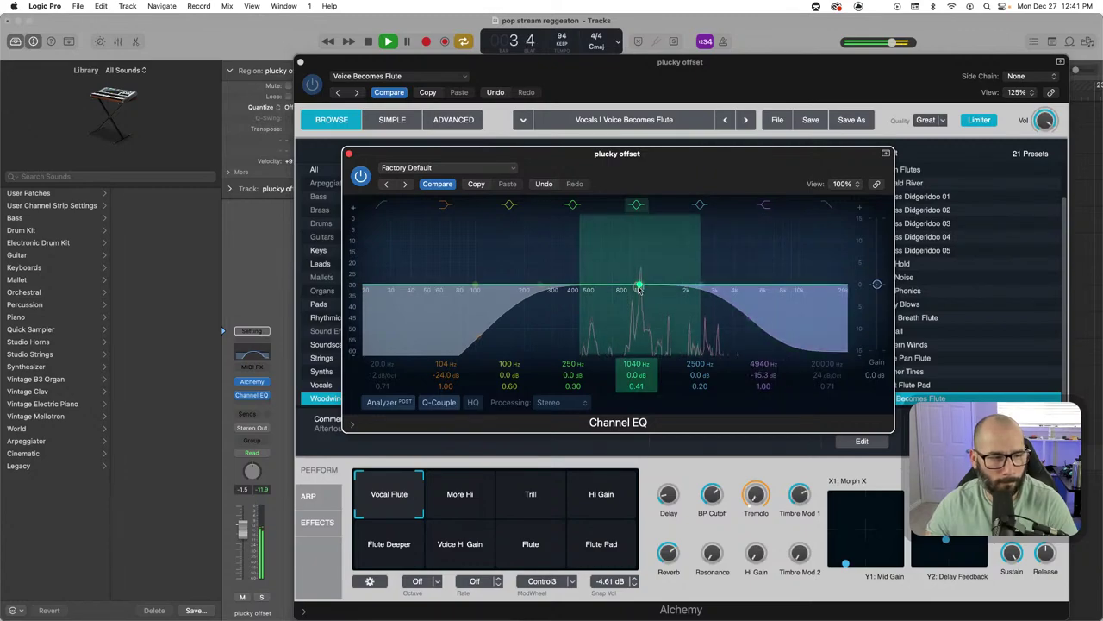
left_click(296, 73)
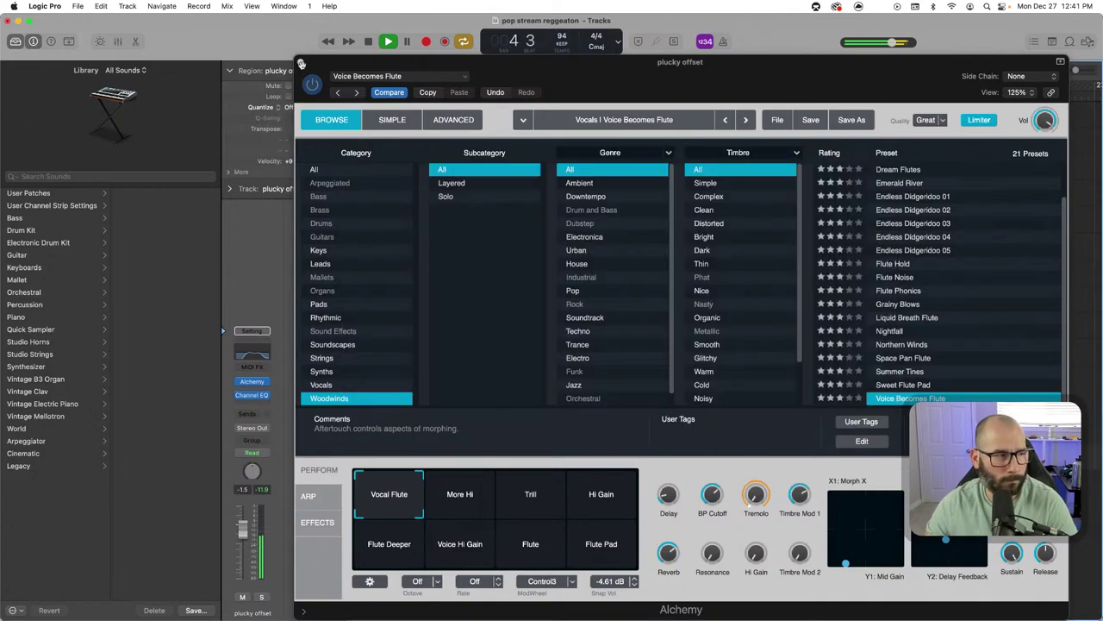
left_click(302, 63)
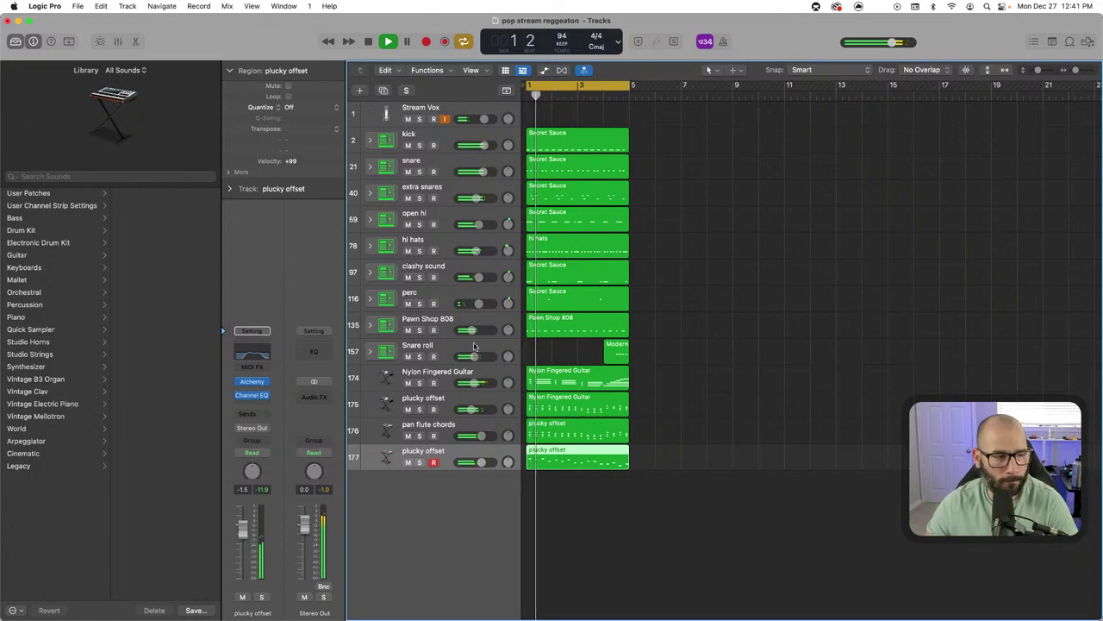
Rename the recorded melody track as "flute melody" and duplicate it
double_click(437, 451)
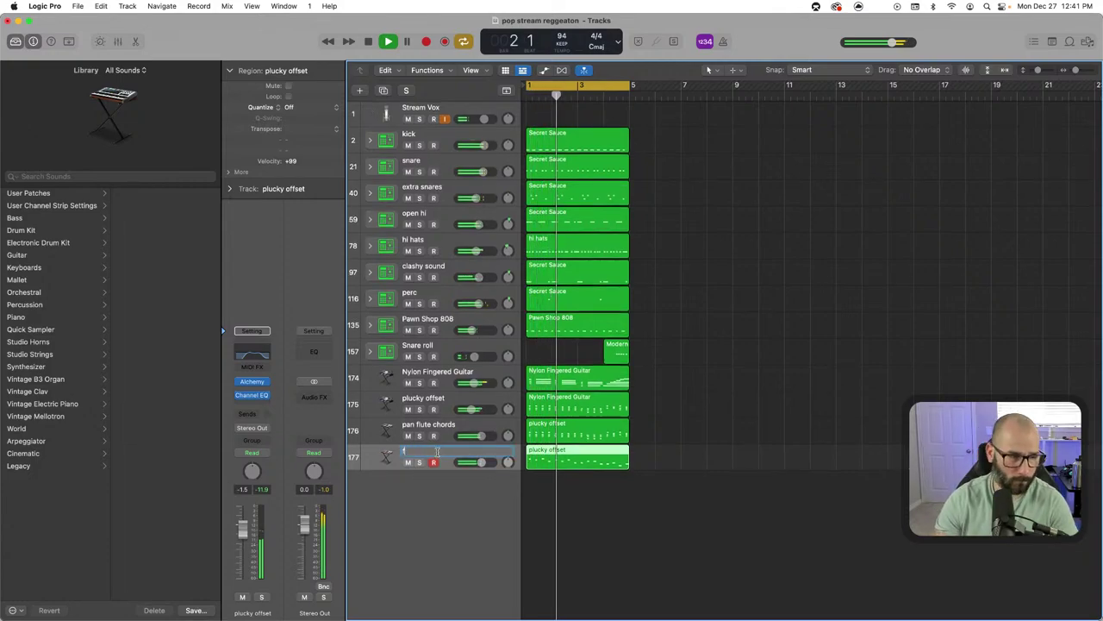
type("flute melody")
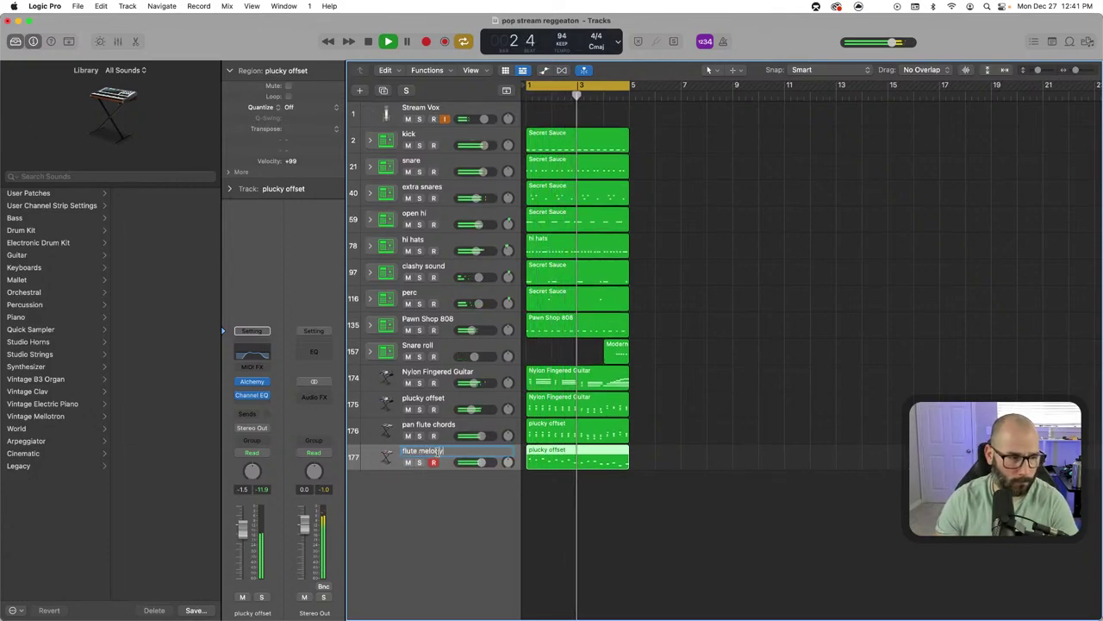
key("Return")
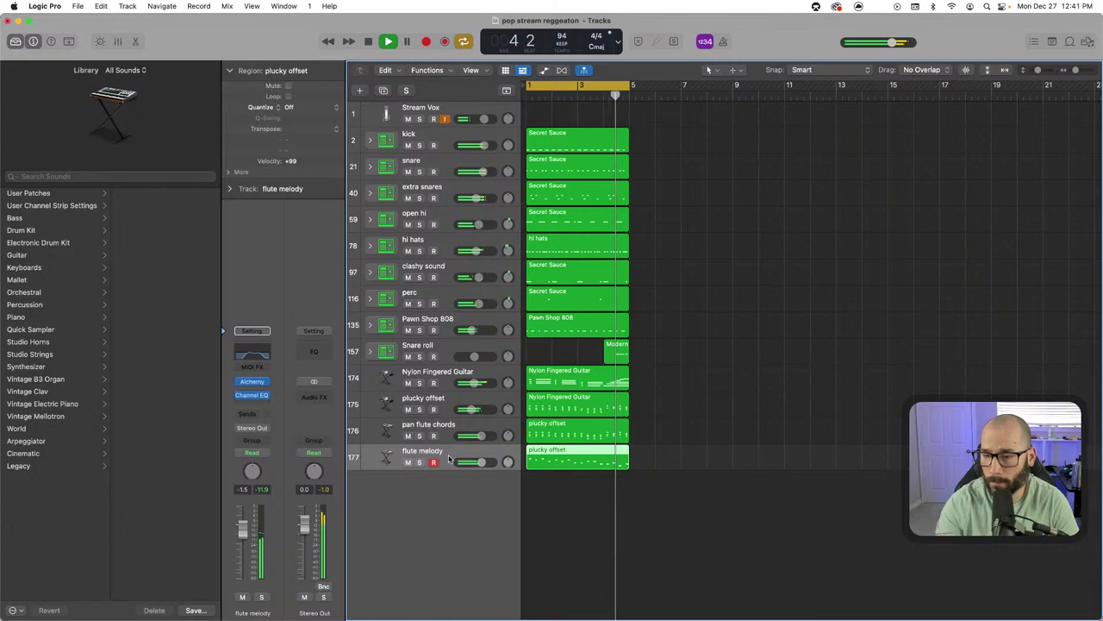
key("space")
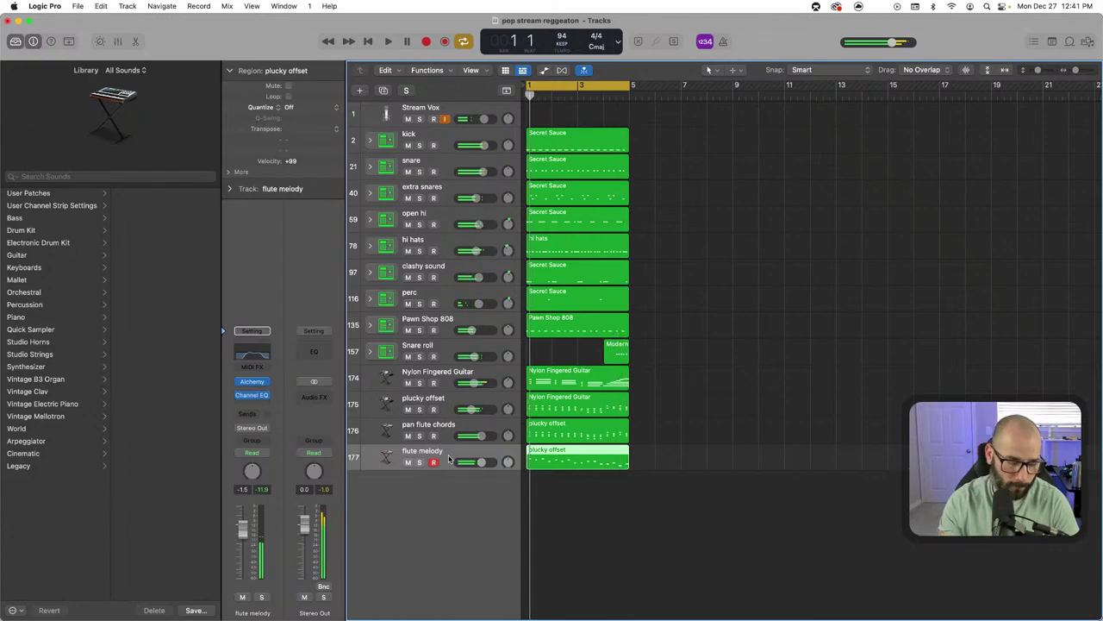
key("super+d")
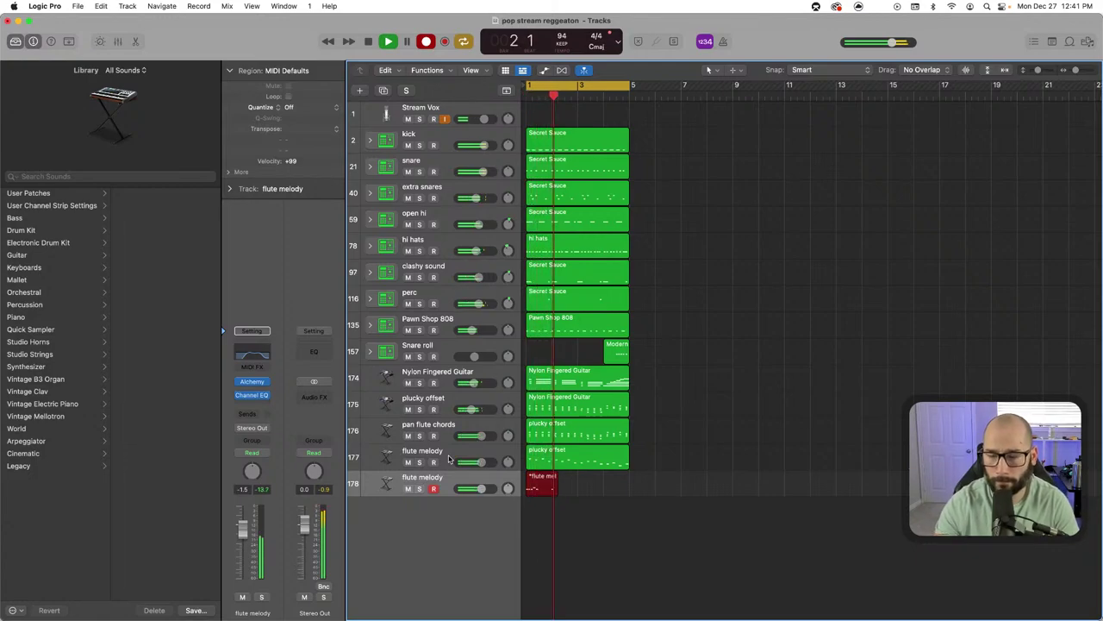
Stop the trial recording on the duplicate flute melody track, delete its take, and play the beat
key("space")
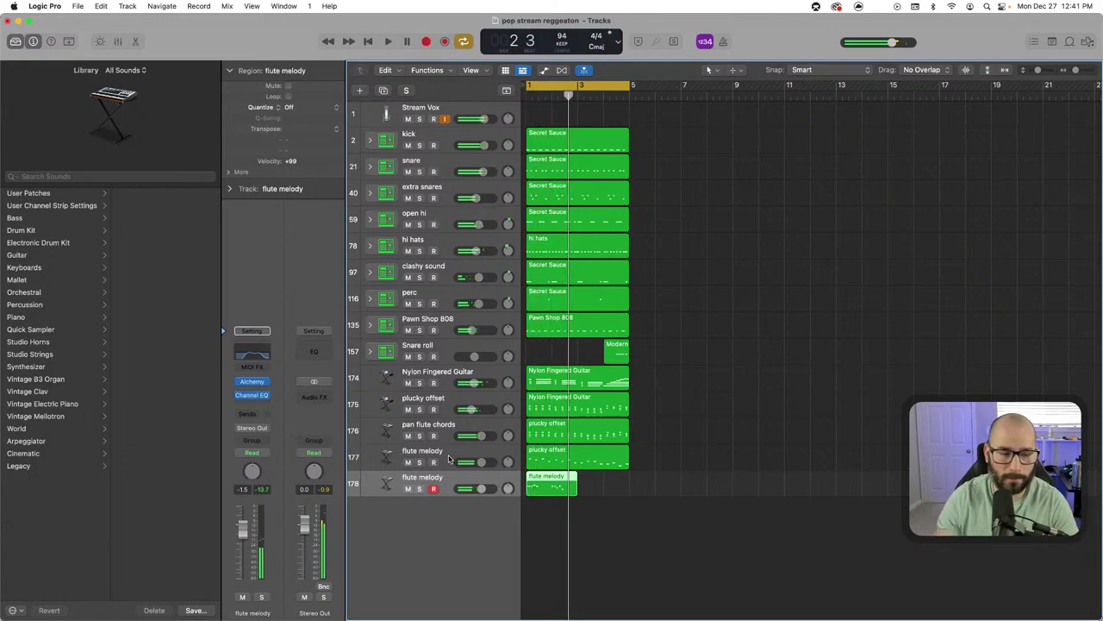
key("Delete")
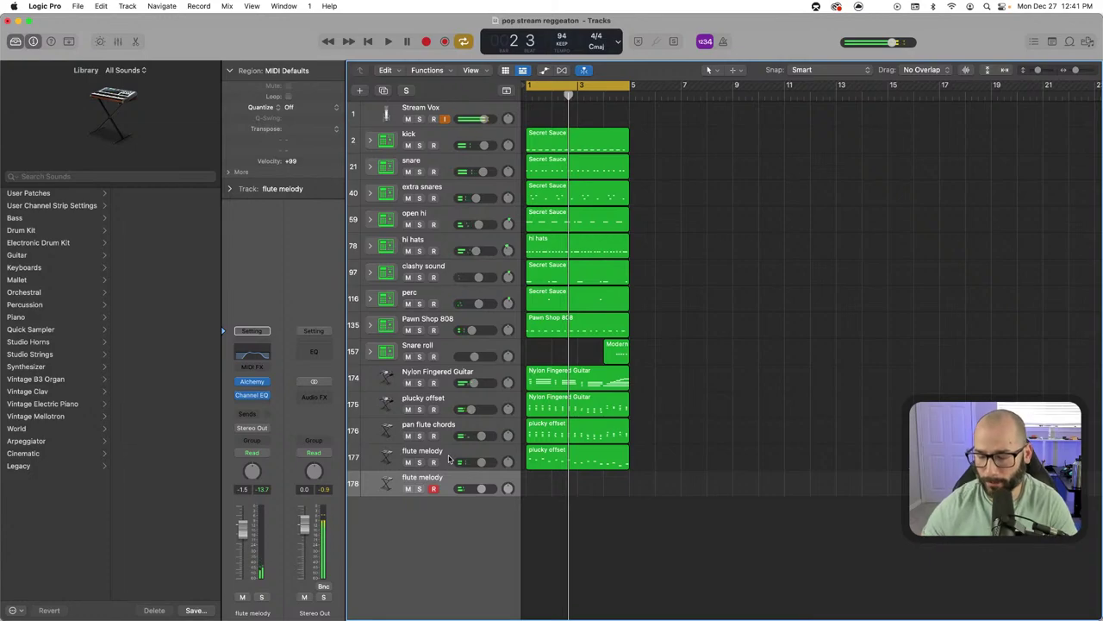
key("space")
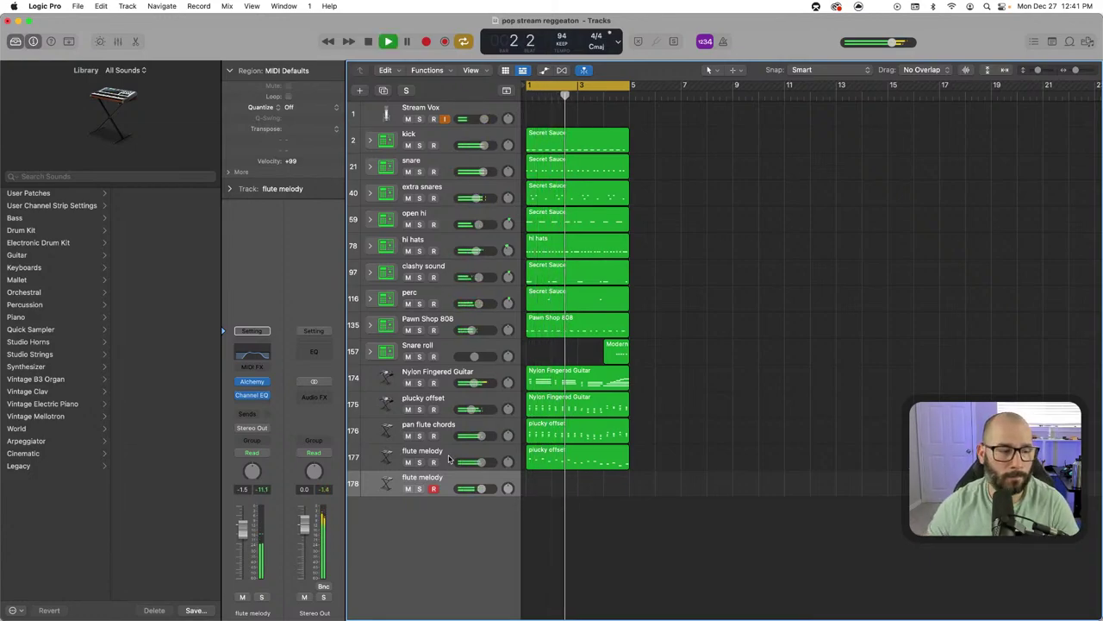
Copy the recorded melody region onto the duplicate flute melody track and open that track's Alchemy instrument
left_click(584, 463)
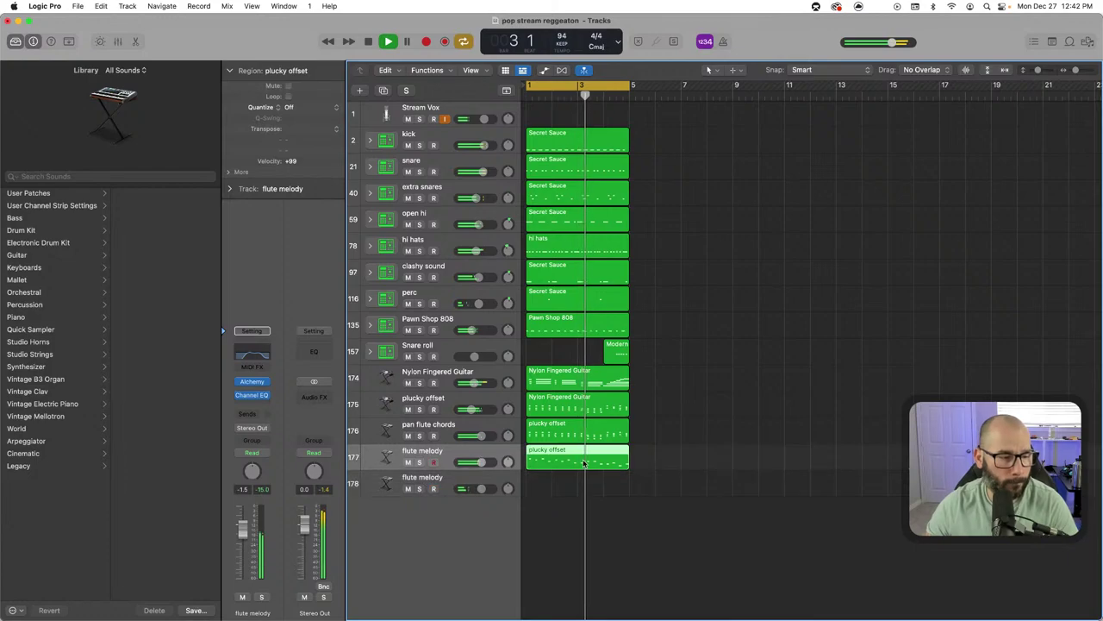
key("space")
left_click_drag(578, 462, 576, 479)
left_click(428, 477)
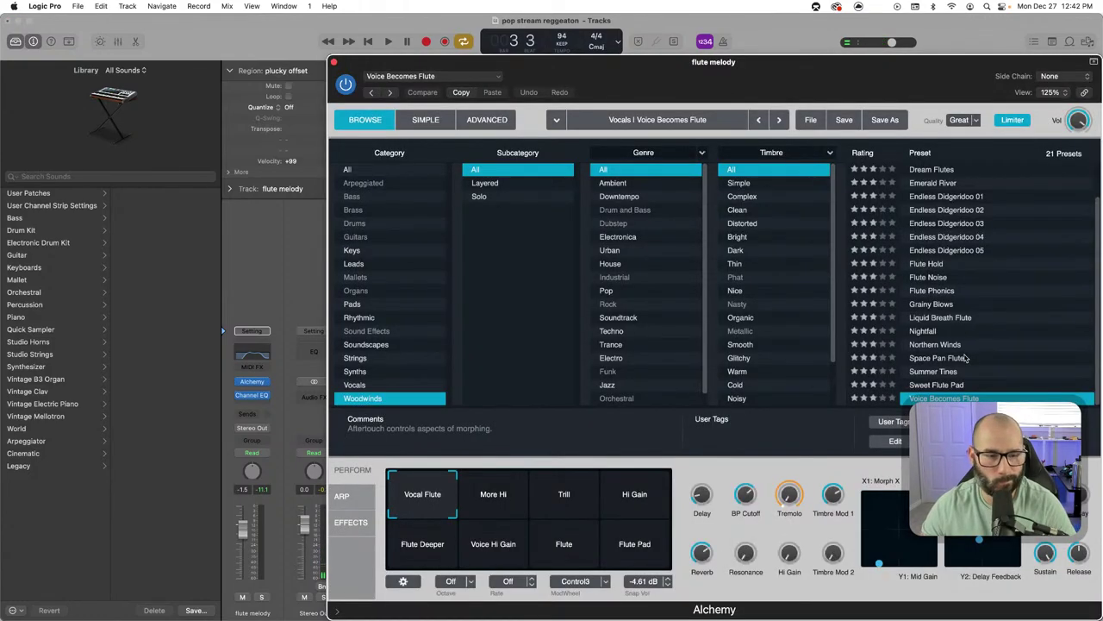
Audition the woodwind presets Grainy Blows, Nightfall, Flute Hold, Celtic Flute And Strings, Dream Flutes and Alone on the soloed duplicate melody
scroll(966, 358, "up", 3)
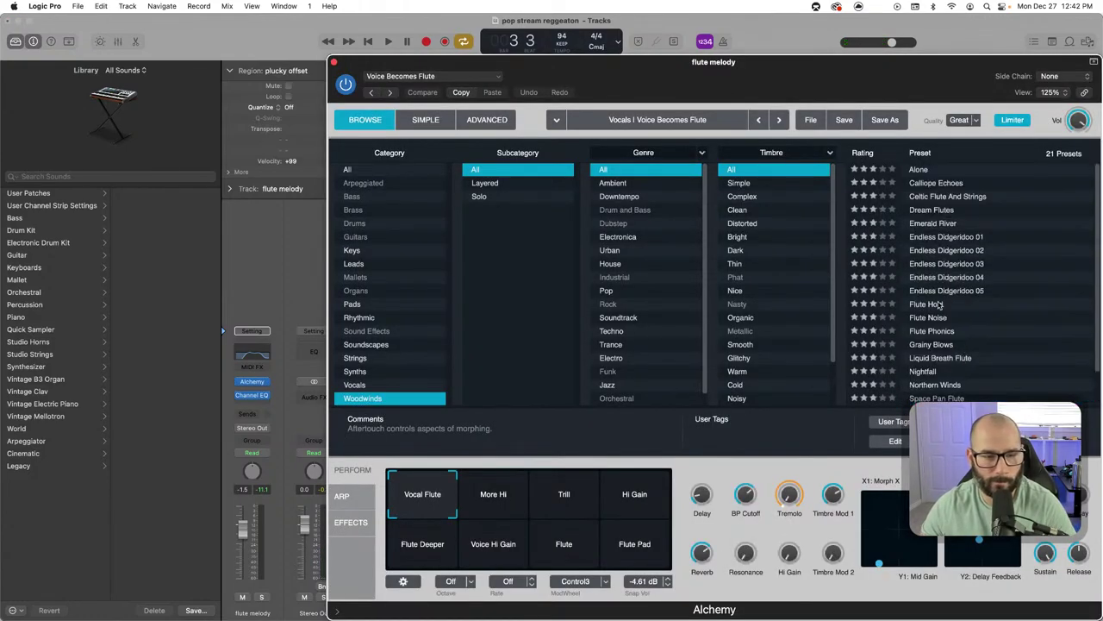
left_click(934, 346)
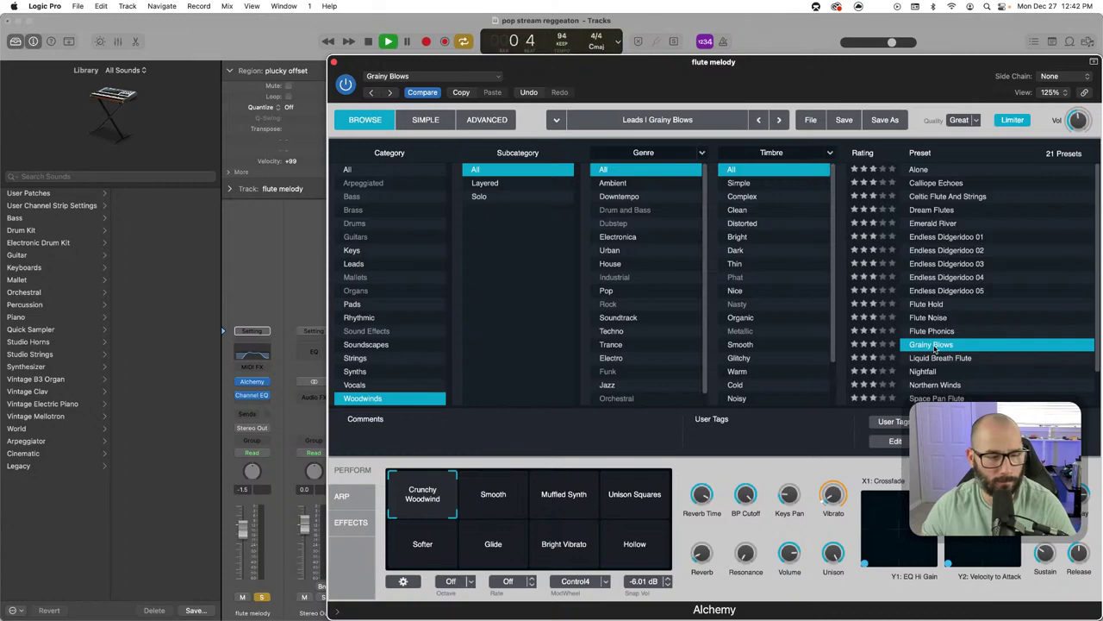
left_click(934, 372)
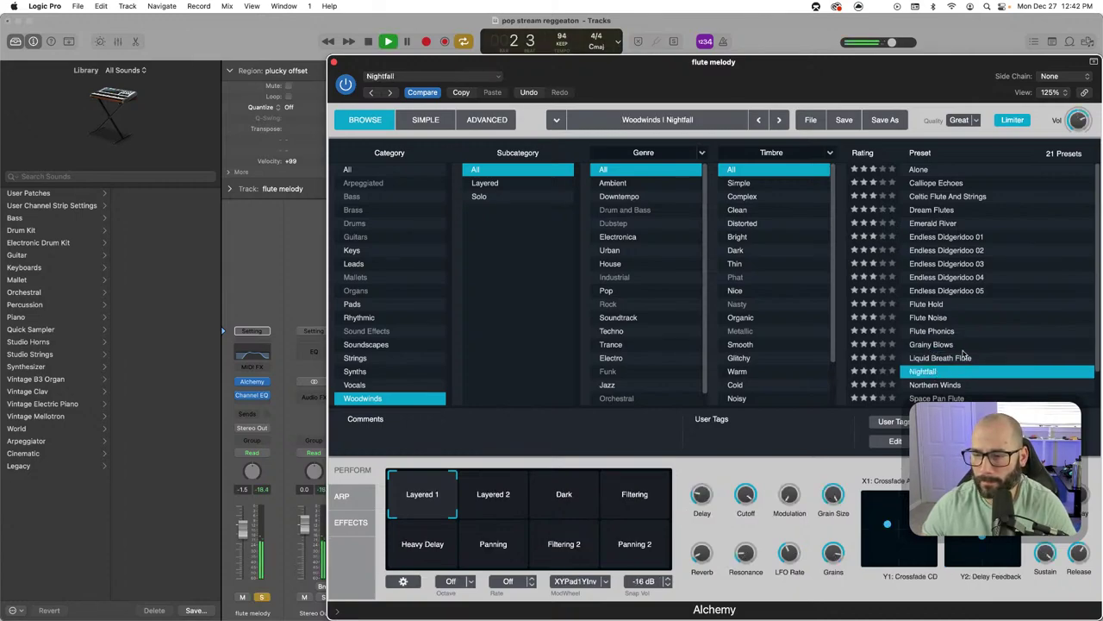
left_click(934, 305)
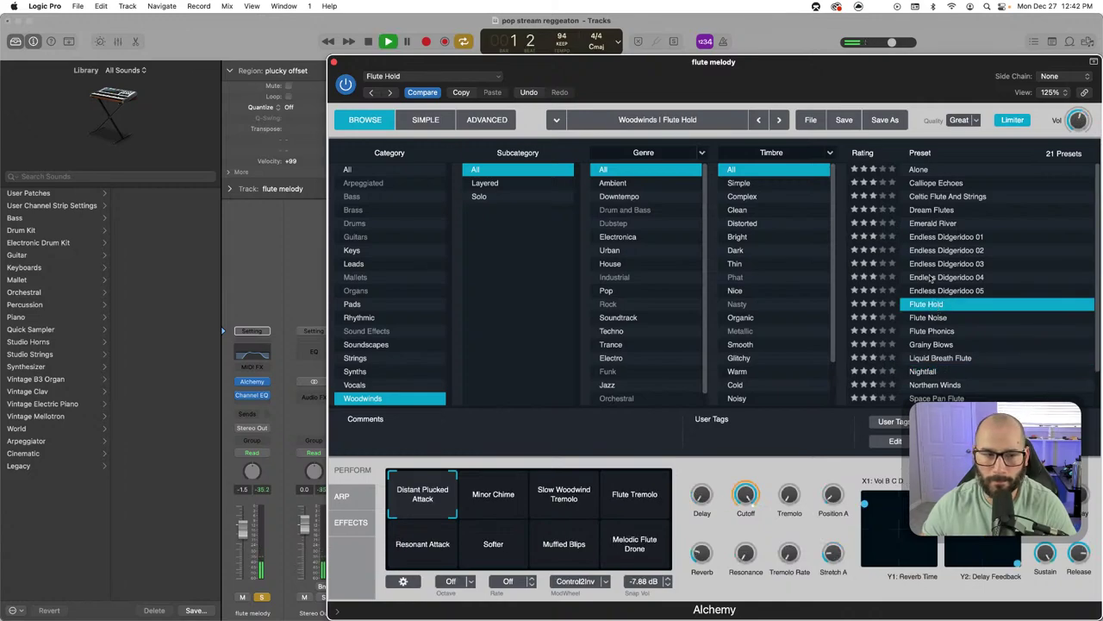
left_click(933, 198)
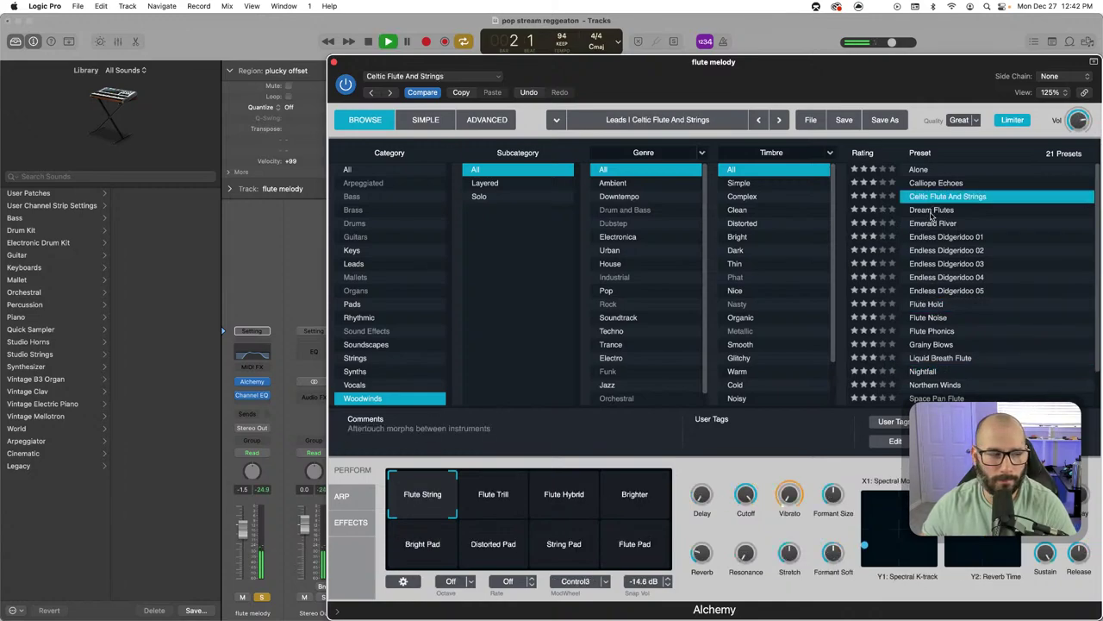
left_click(931, 212)
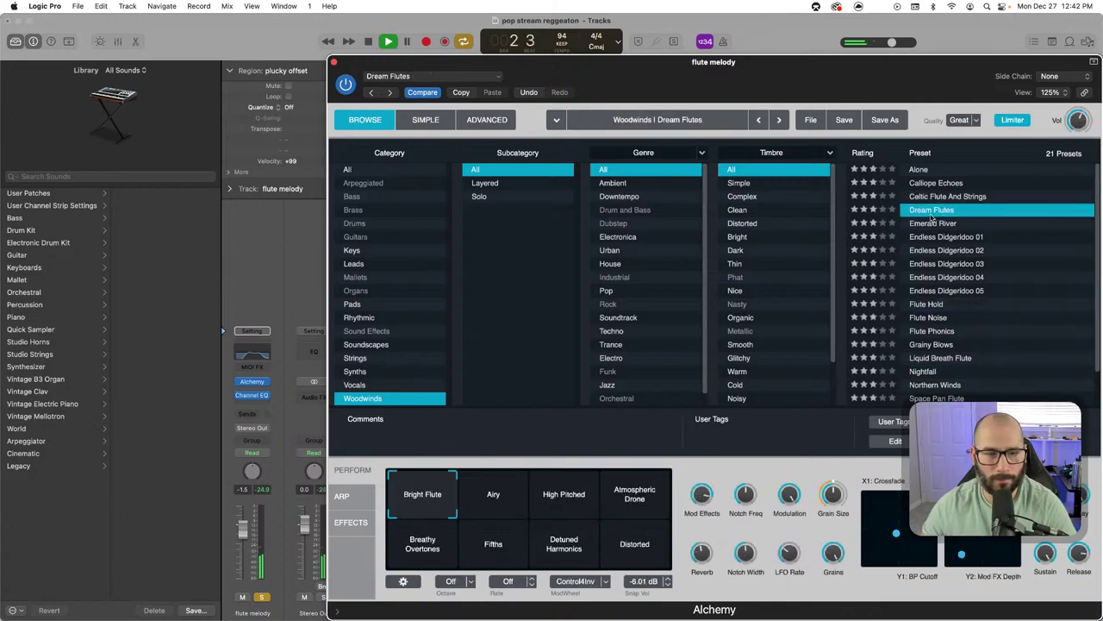
left_click(923, 171)
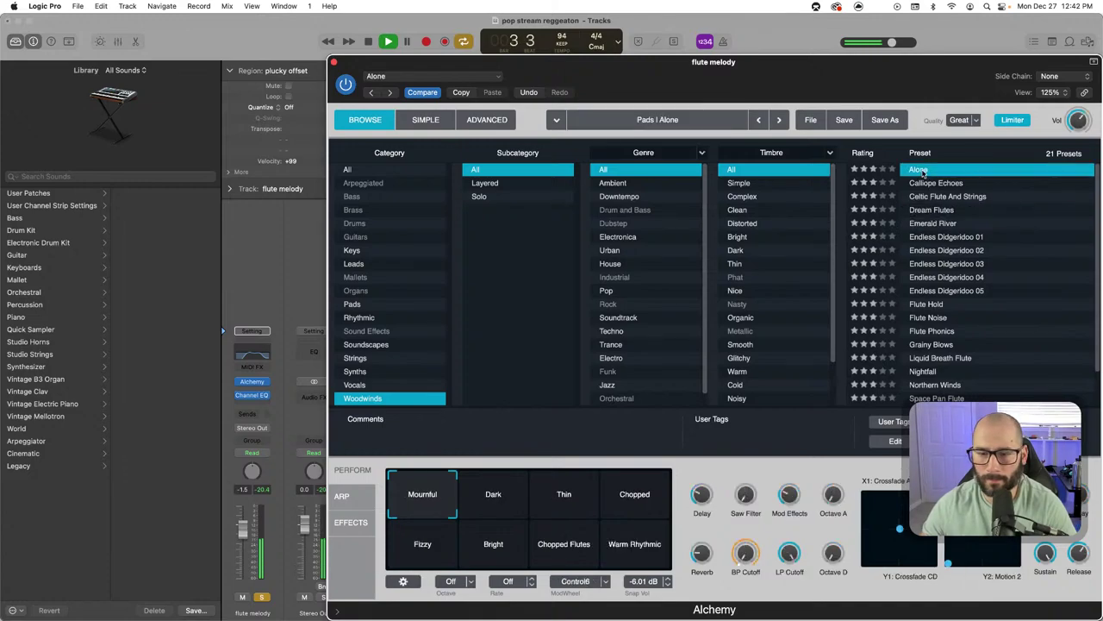
Load Alchemy's Abstract Electric Piano preset from the Keys category on the duplicate melody track and play it
left_click(352, 251)
left_click(949, 223)
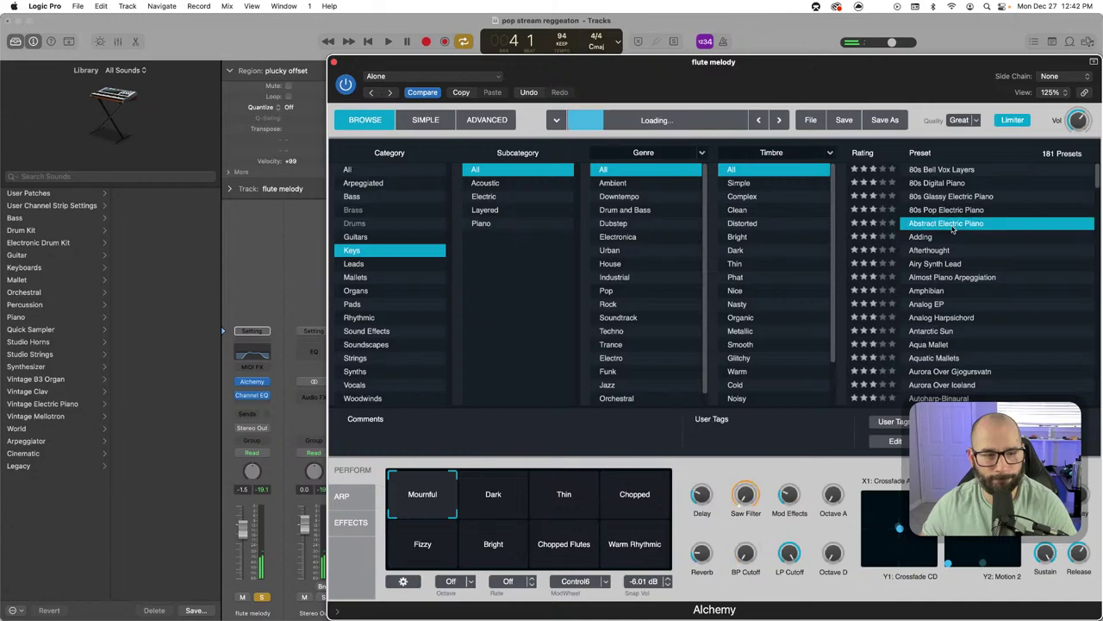
key("space")
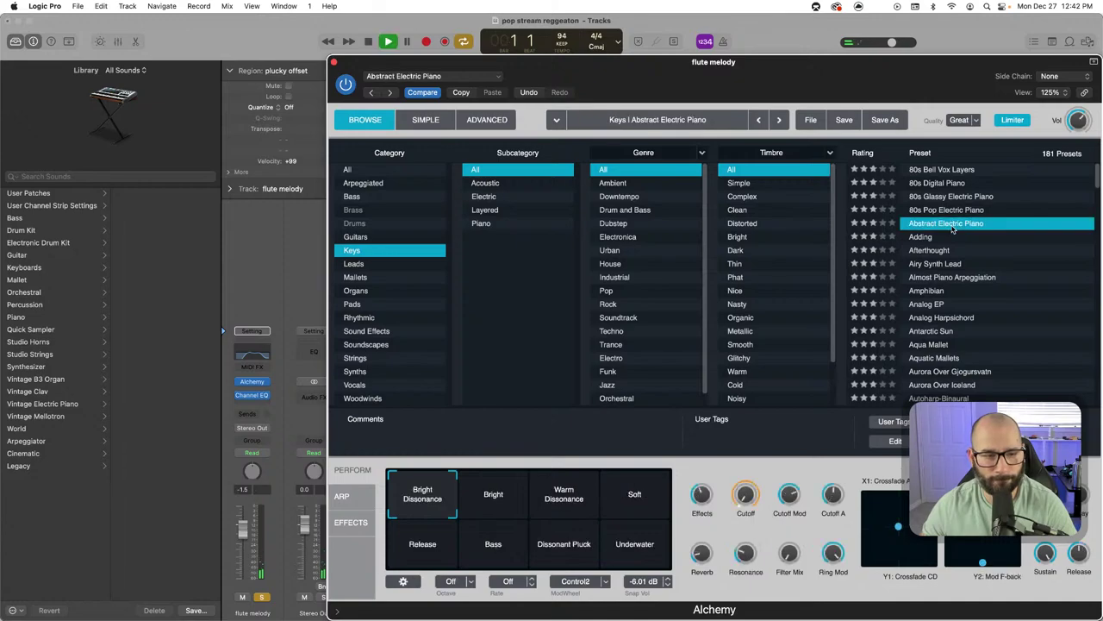
Load Alchemy's Analog EP preset on the duplicate flute melody and hear it unsoloed with the full beat
left_click(937, 307)
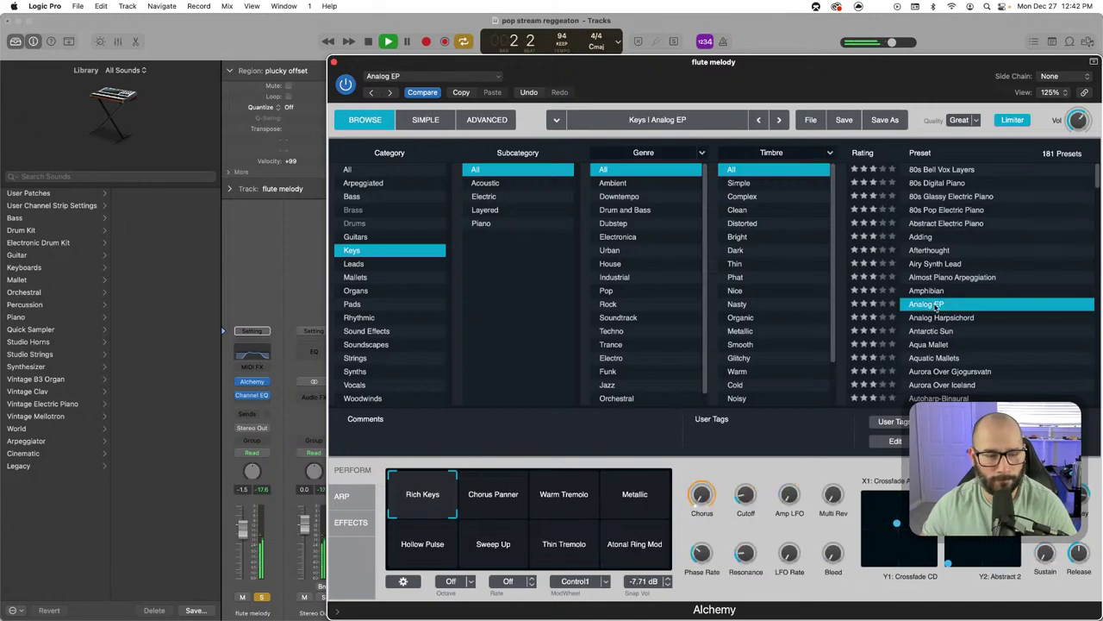
left_click(262, 597)
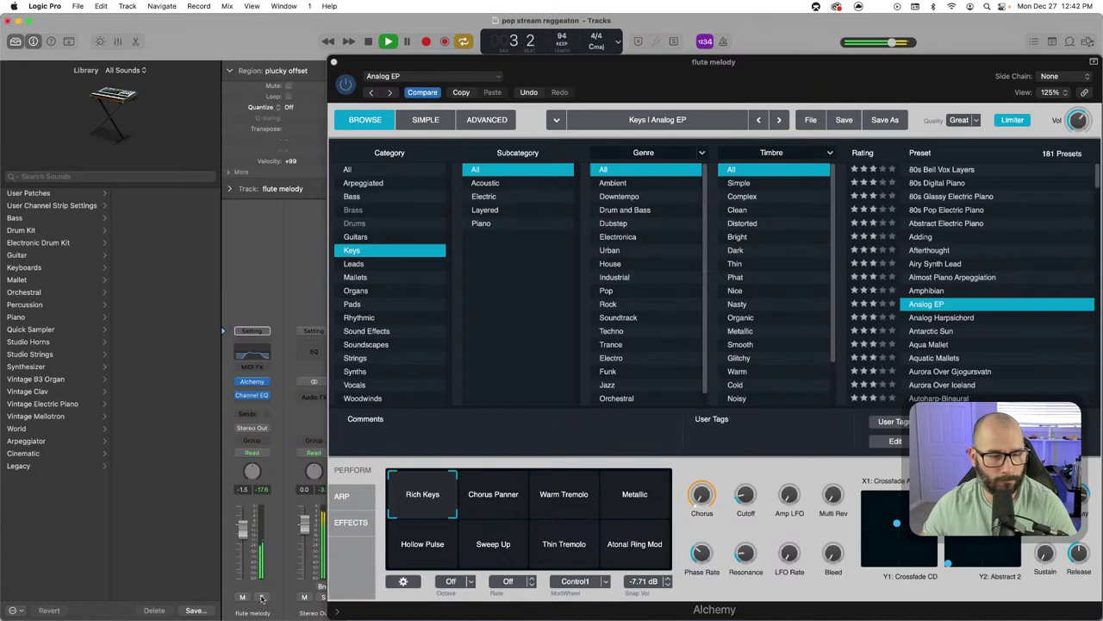
left_click_drag(934, 66, 863, 46)
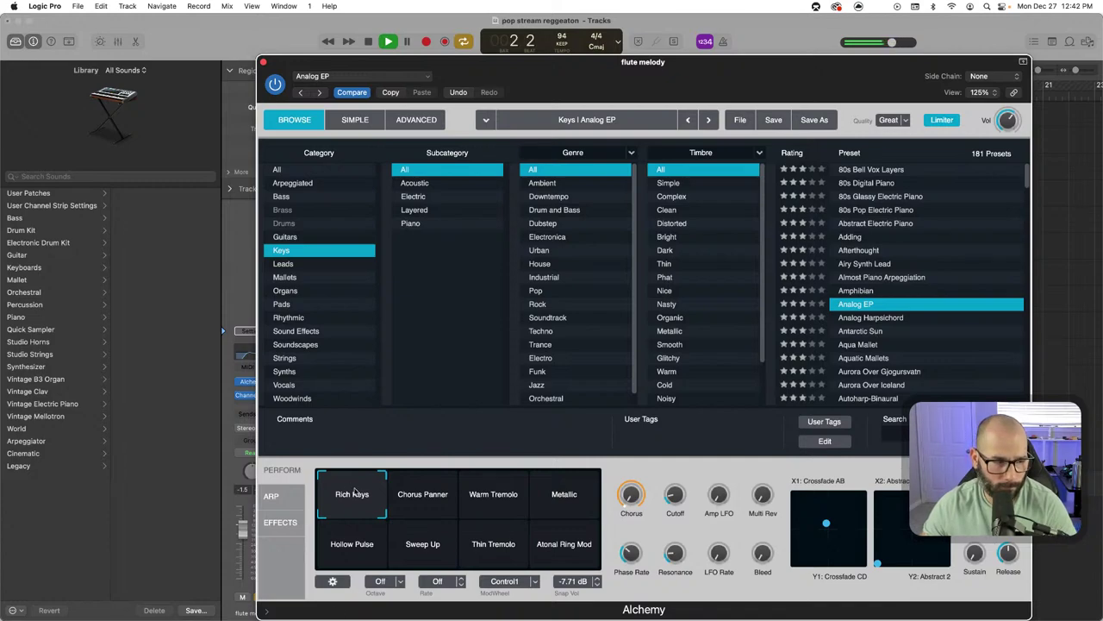
Compare Analog EP's Hollow Pulse, Chorus Panner, Warm Tremolo, Thin Tremolo and Metallic snapshots, return to Rich Keys, and close the instrument
left_click(352, 545)
left_click(423, 495)
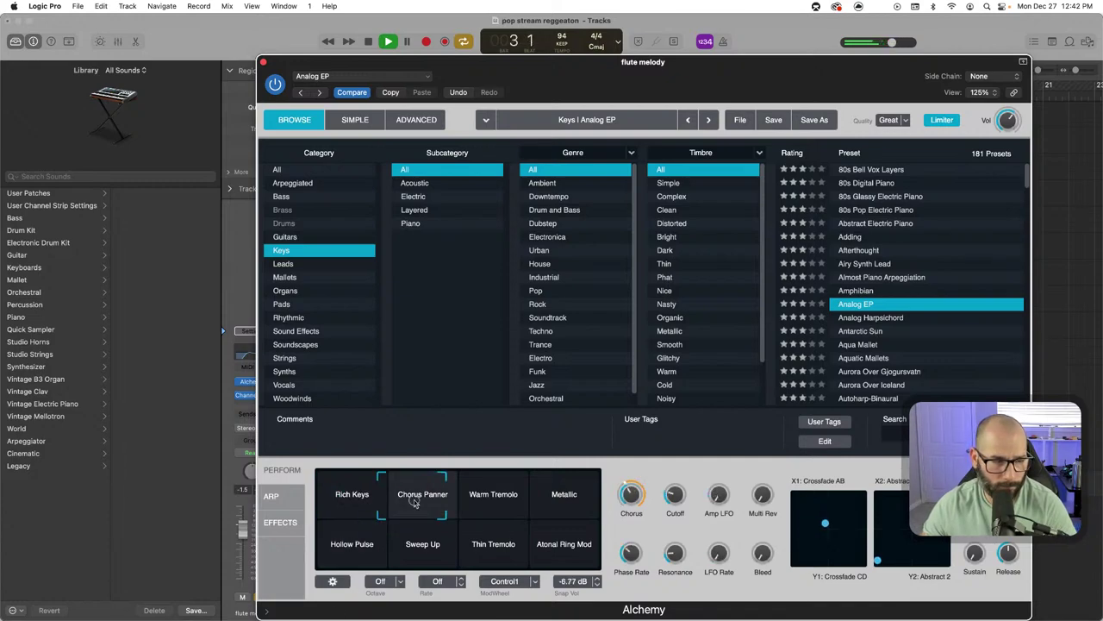
left_click(476, 494)
left_click(493, 541)
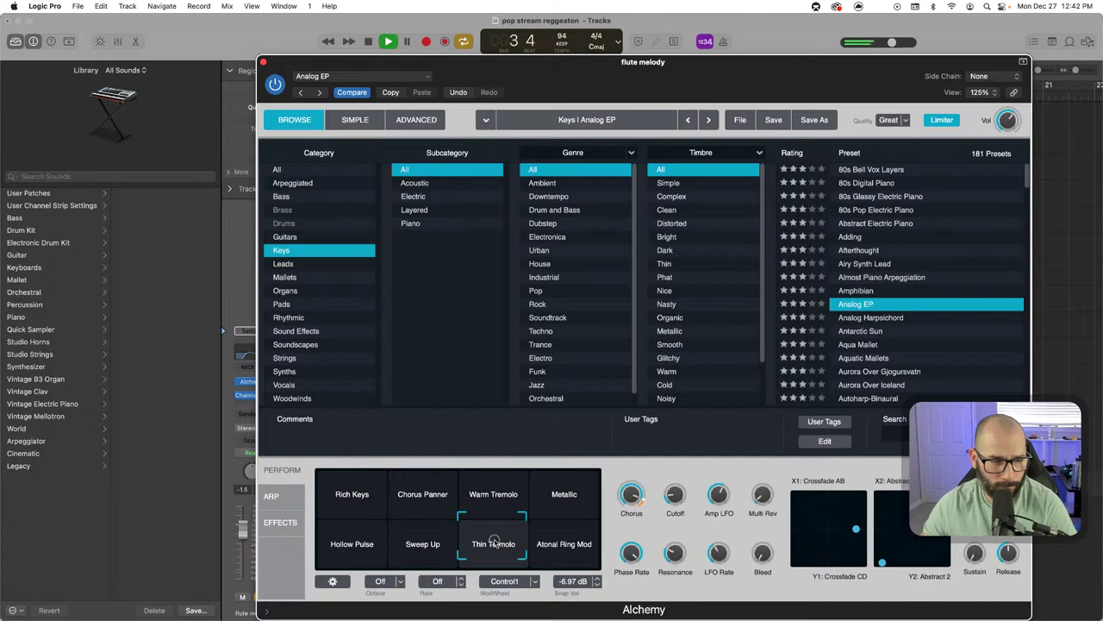
left_click(556, 498)
left_click(412, 494)
left_click(361, 489)
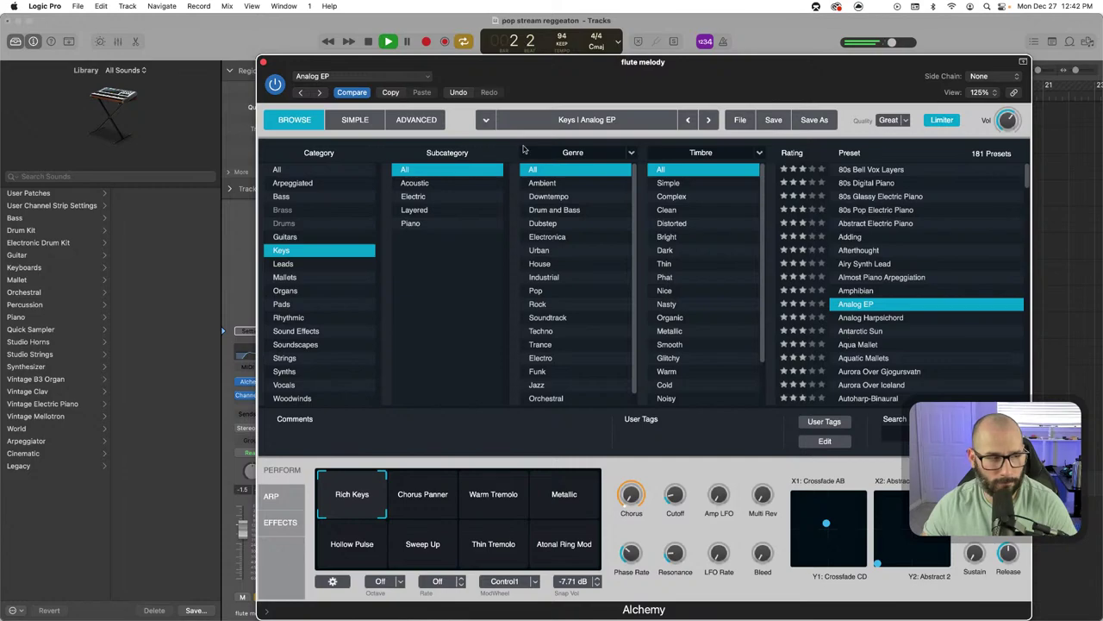
left_click(264, 63)
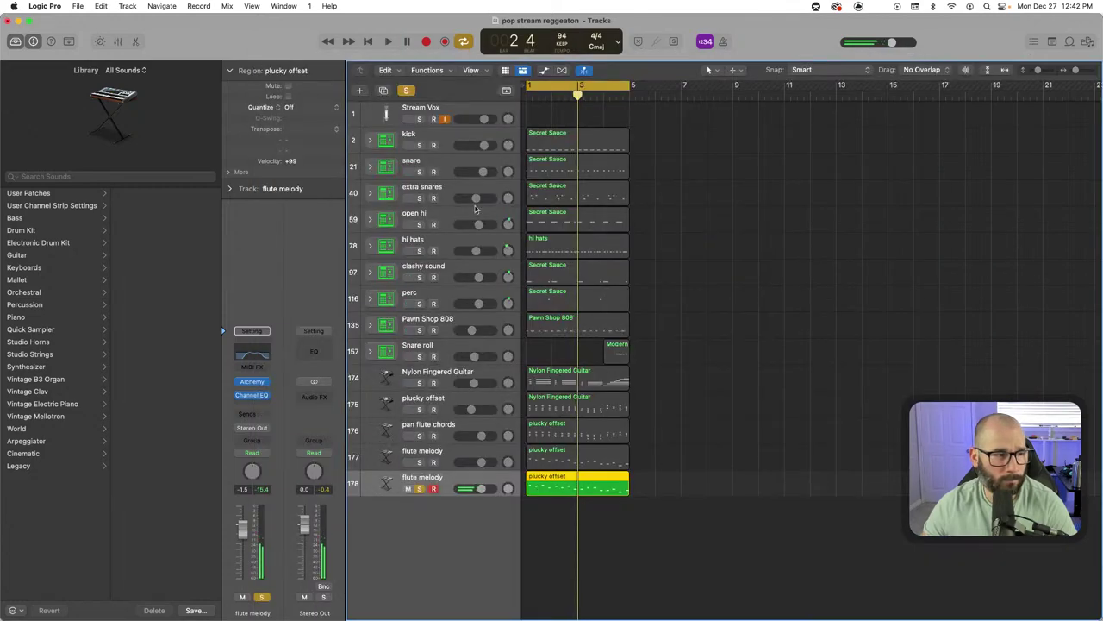
Clear the solo, quantize both flute melody regions to 1/16 Swing A, and play them back in solo and in the full mix
left_click(412, 92)
left_click_drag(657, 444, 565, 491)
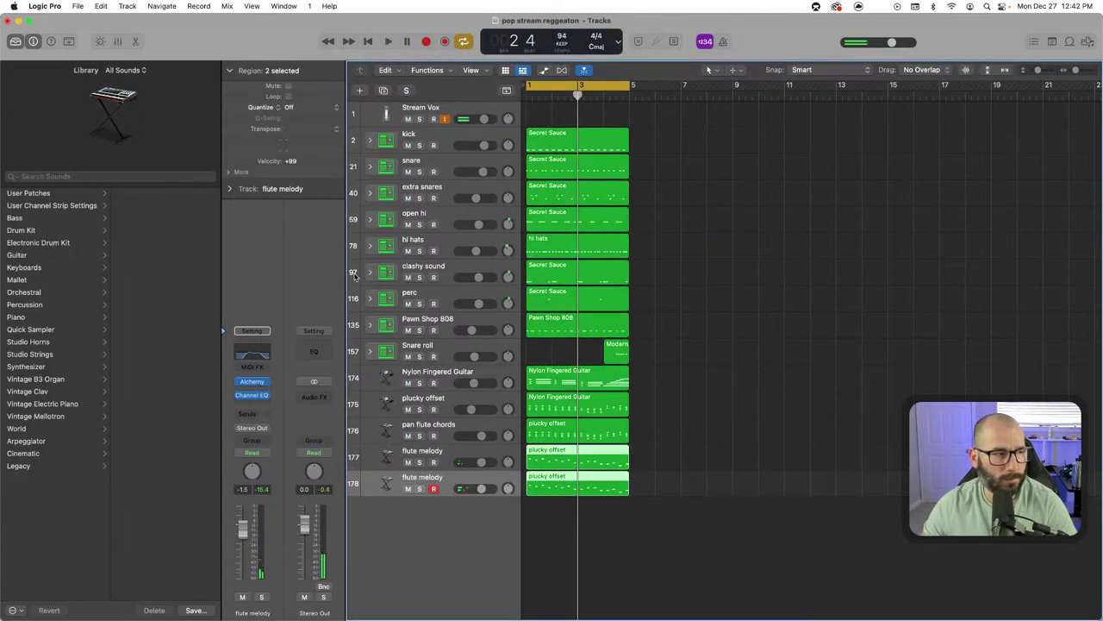
left_click(290, 107)
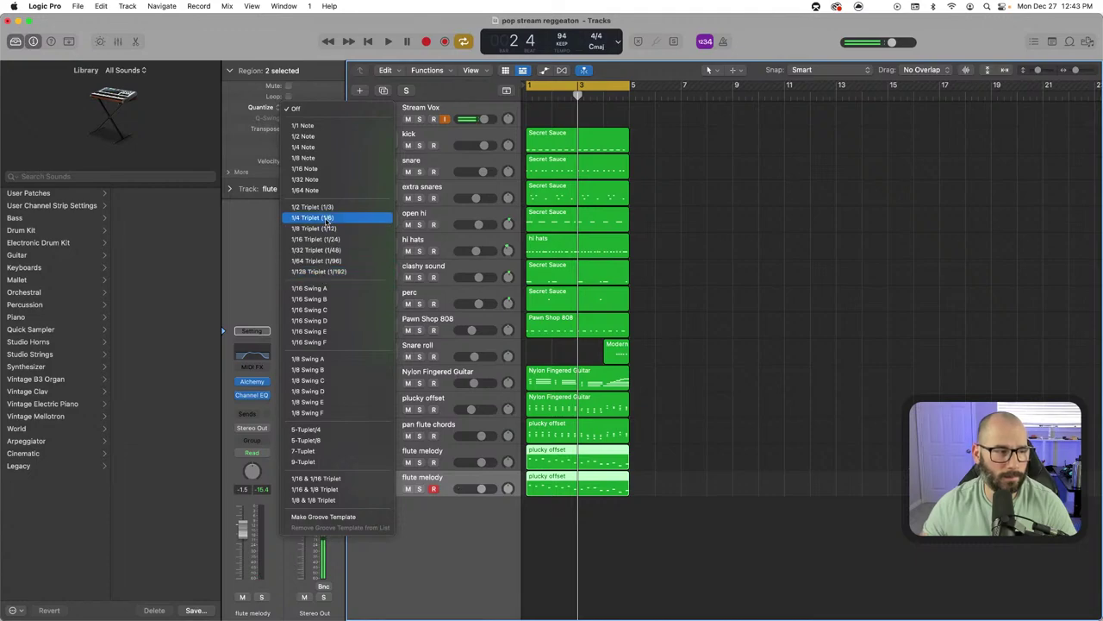
left_click(317, 288)
key("Return")
key("space")
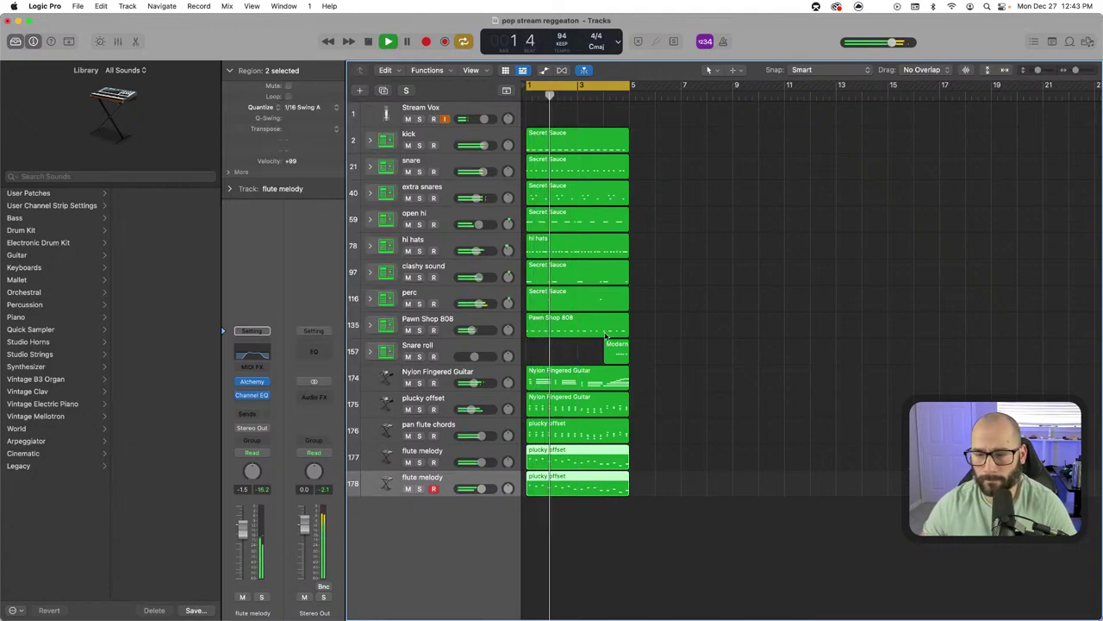
left_click(419, 489)
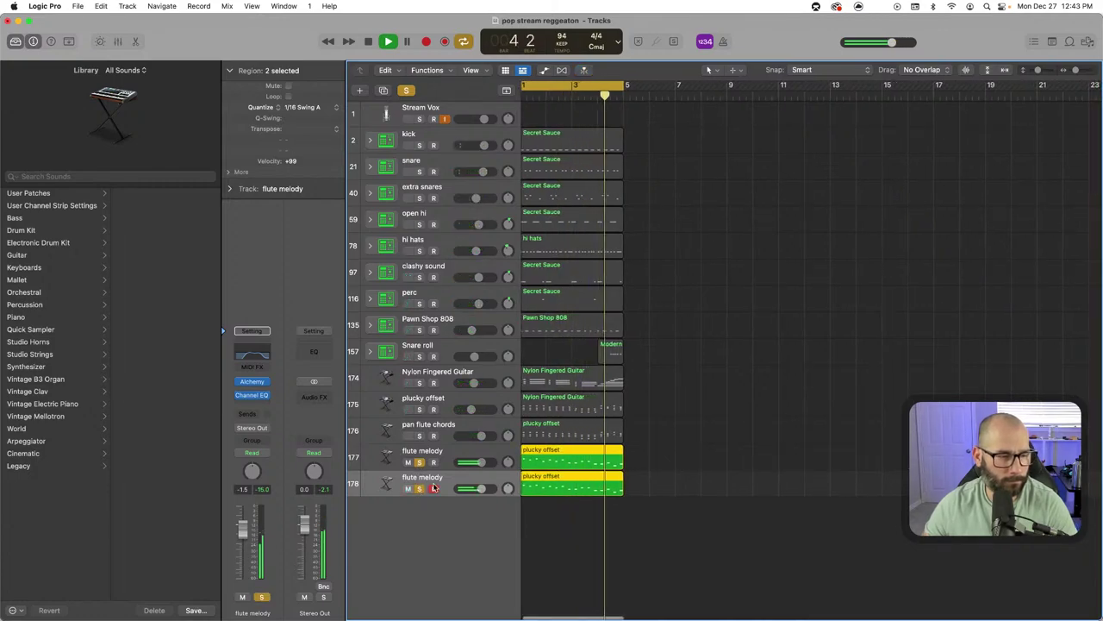
left_click(419, 489)
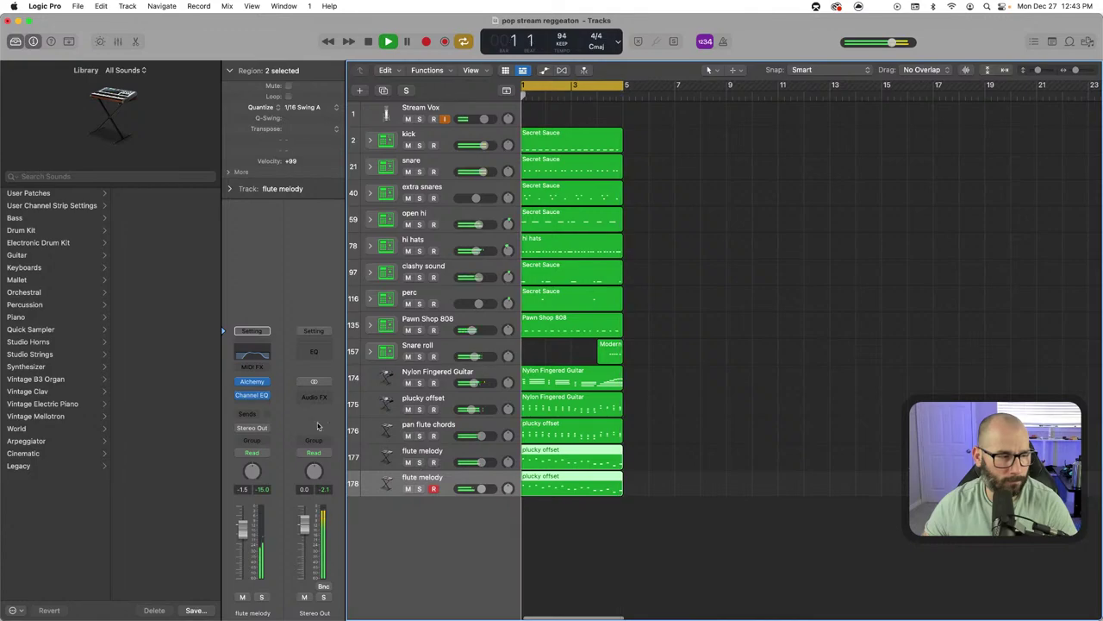
Solo the duplicate flute melody and raise the high shelf frequency in its Channel EQ
left_click(420, 489)
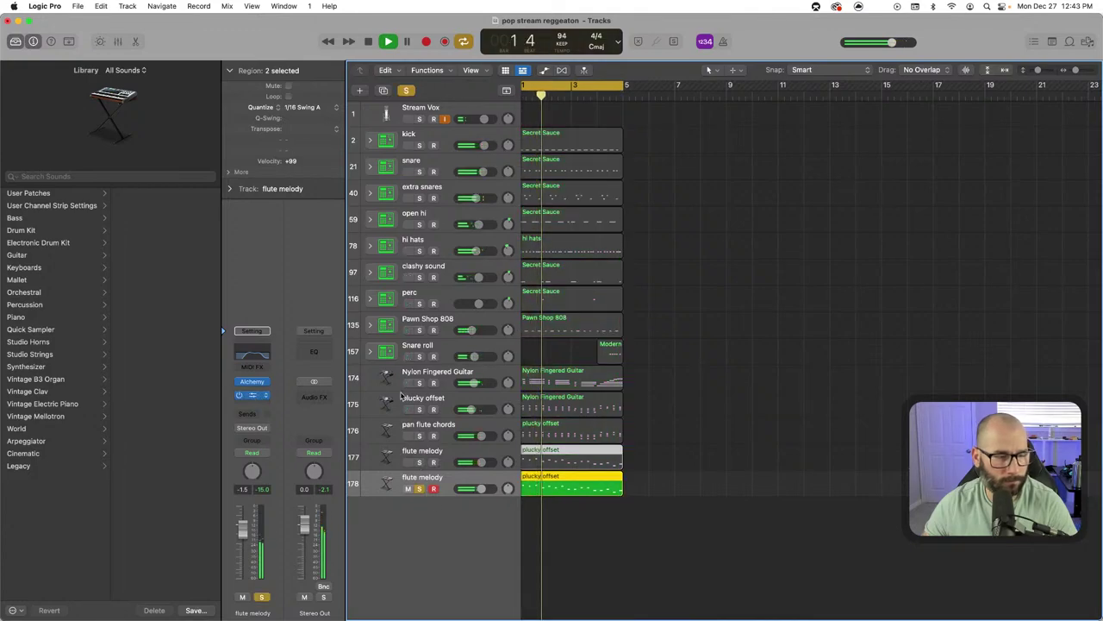
left_click(252, 394)
left_click_drag(779, 325, 836, 324)
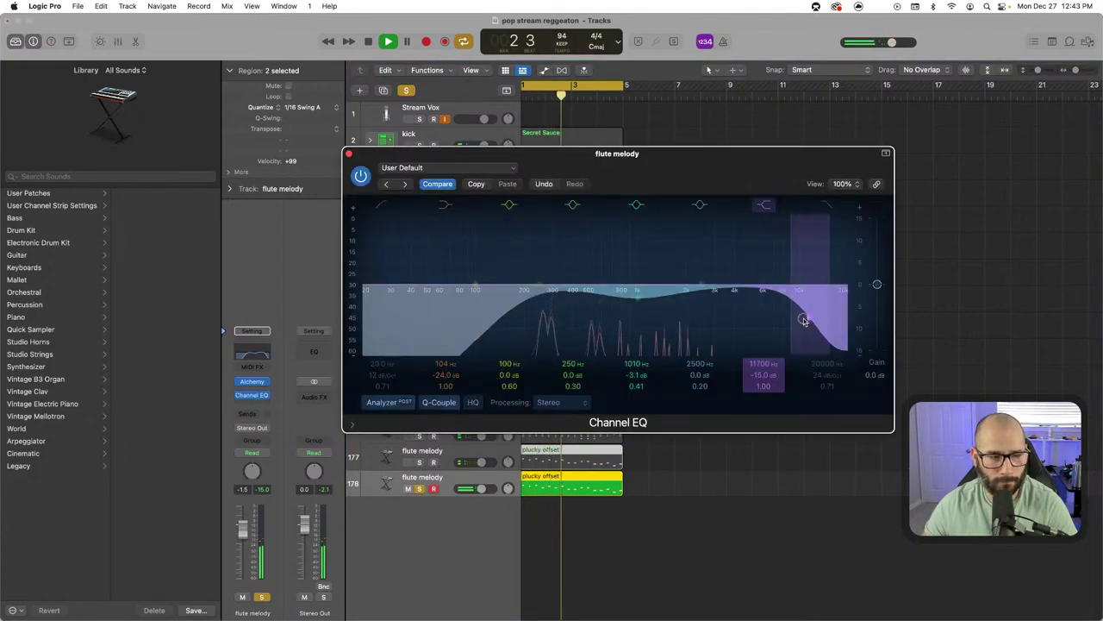
left_click(262, 399)
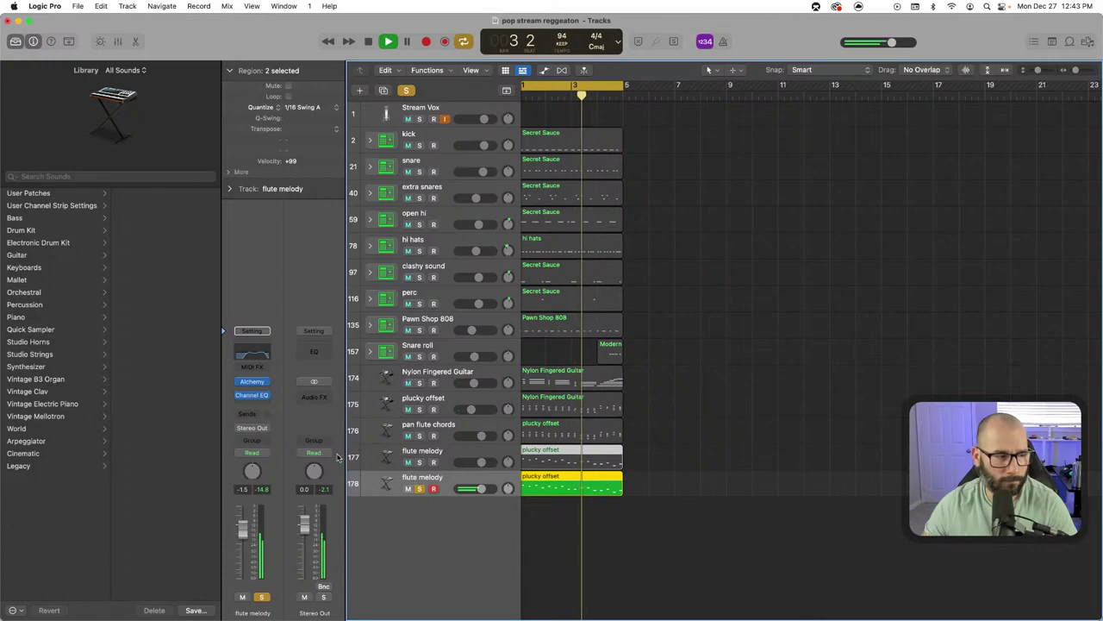
Add a Stereo Delay to the duplicate flute melody with the left and right output mix at 16%, and play it
left_click(262, 401)
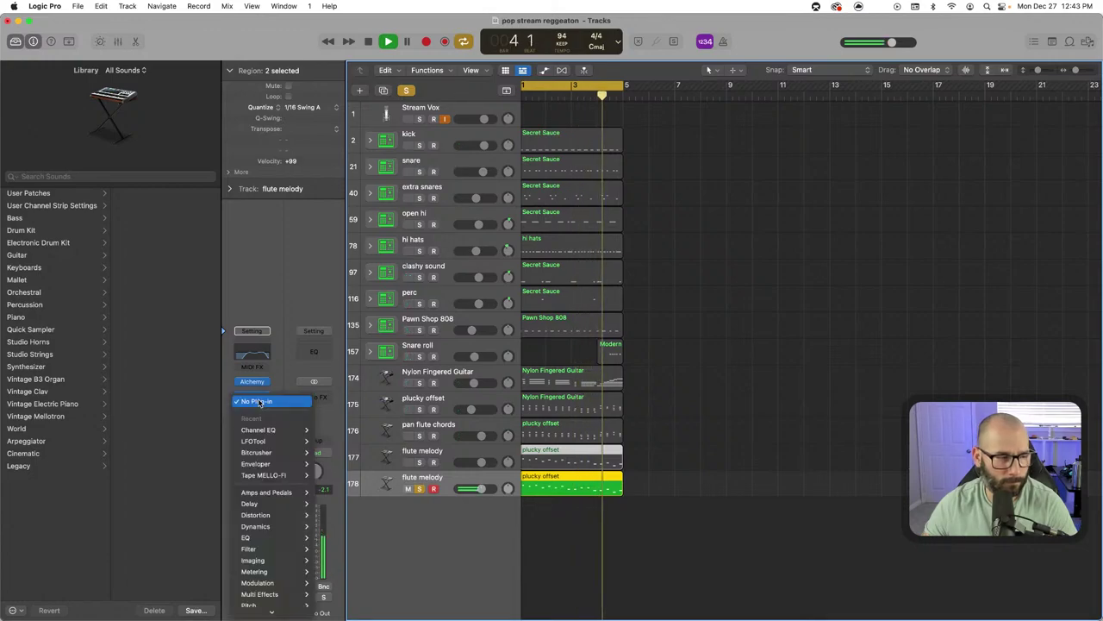
mouse_move(249, 504)
mouse_move(336, 526)
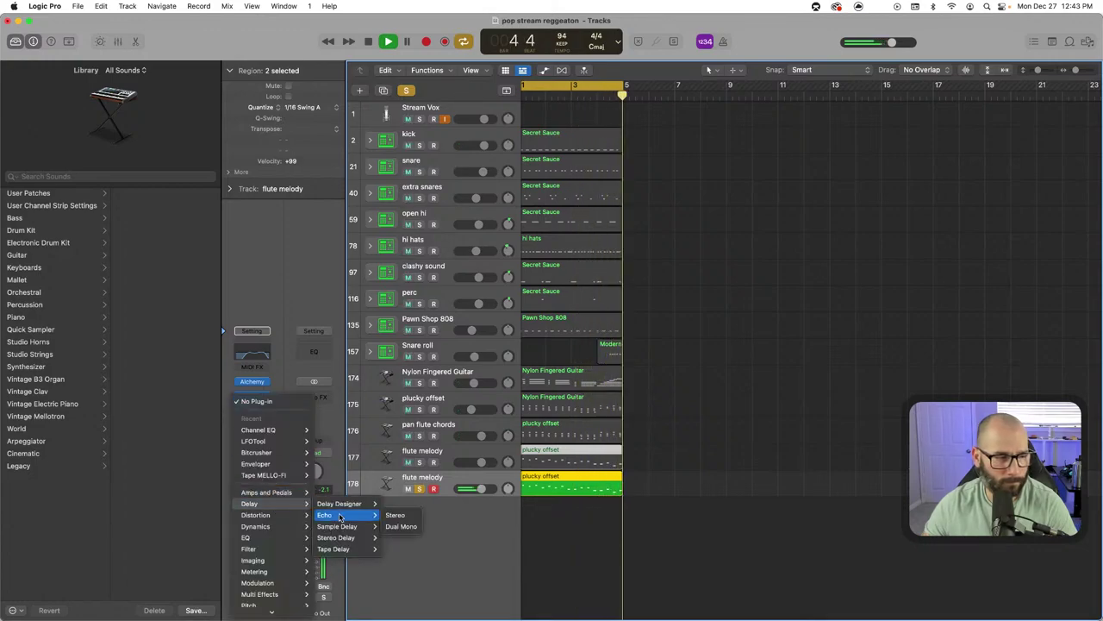
left_click(397, 537)
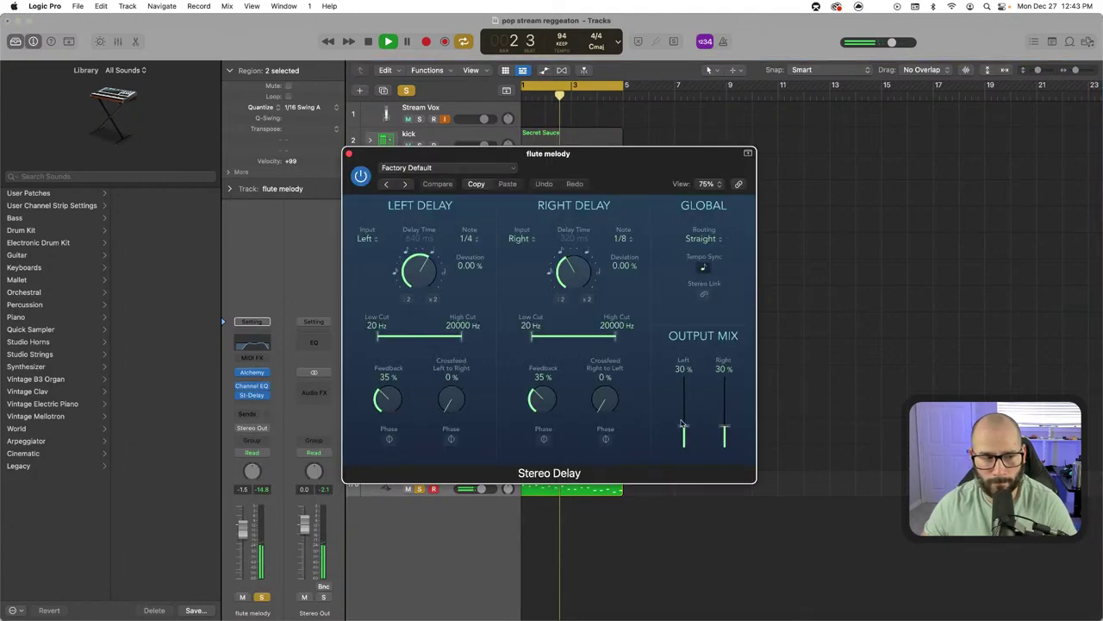
left_click_drag(681, 422, 683, 436)
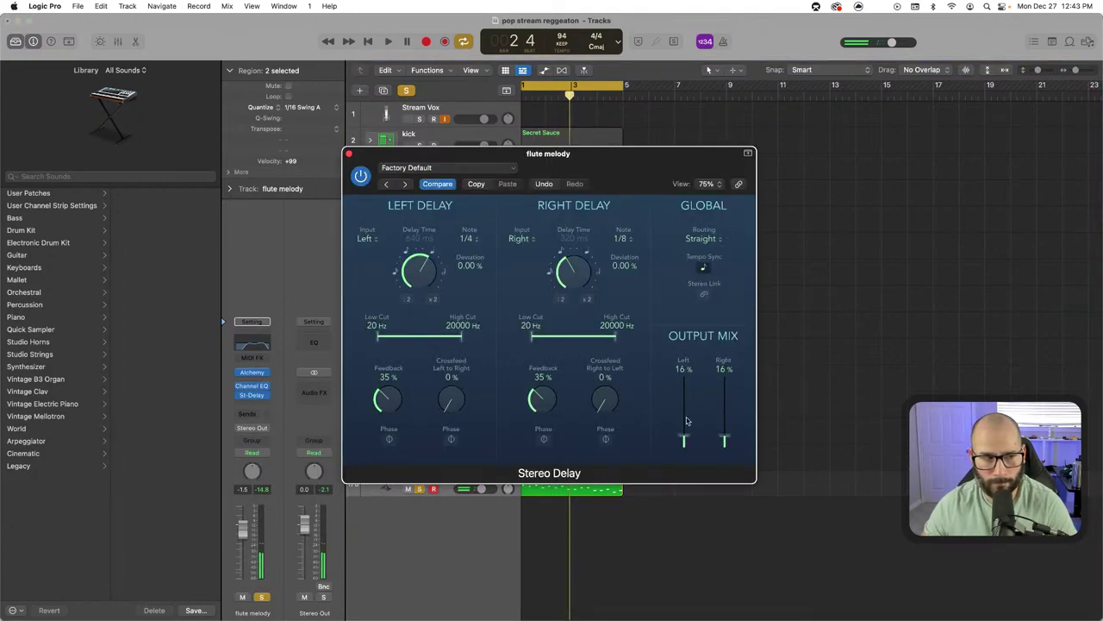
key("space")
key("space")
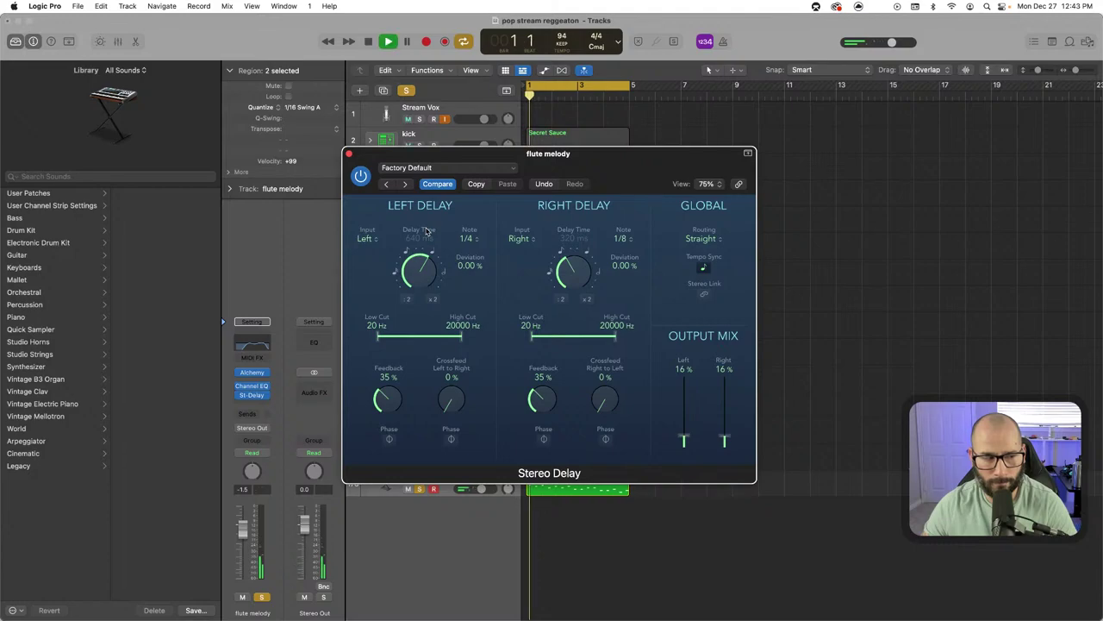
left_click(348, 154)
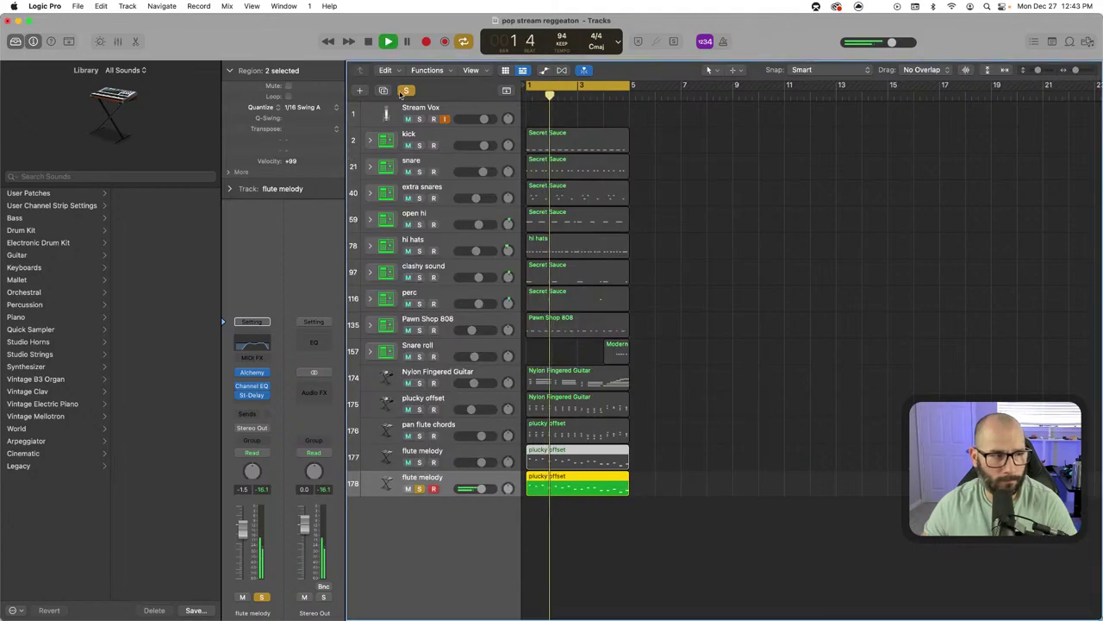
Play the full beat, mute the original flute melody track, and solo the duplicate
key("space")
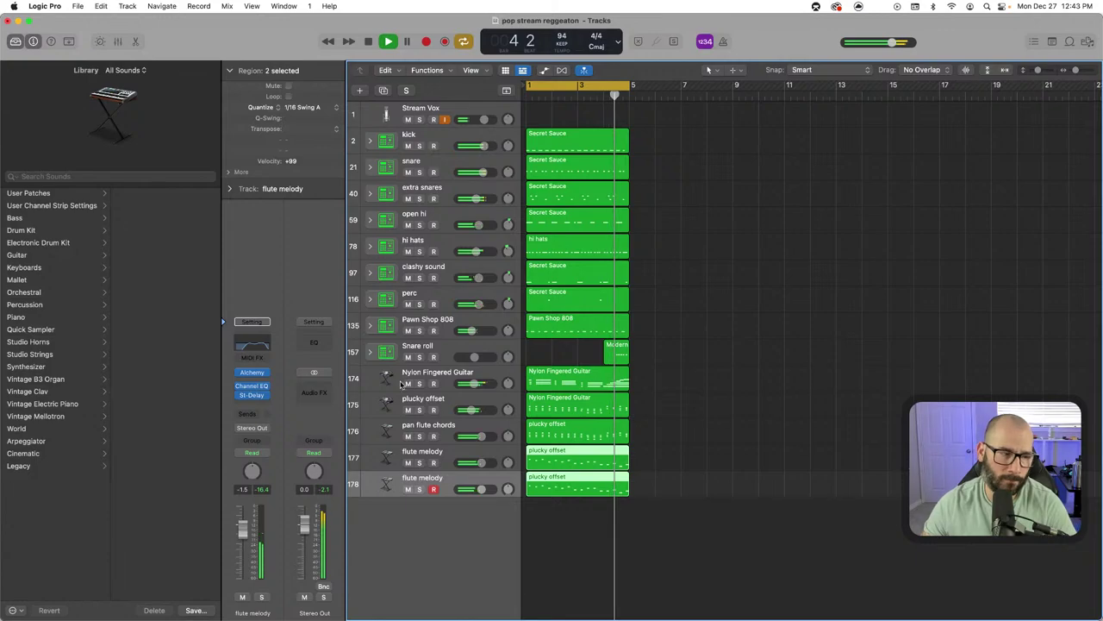
left_click(409, 461)
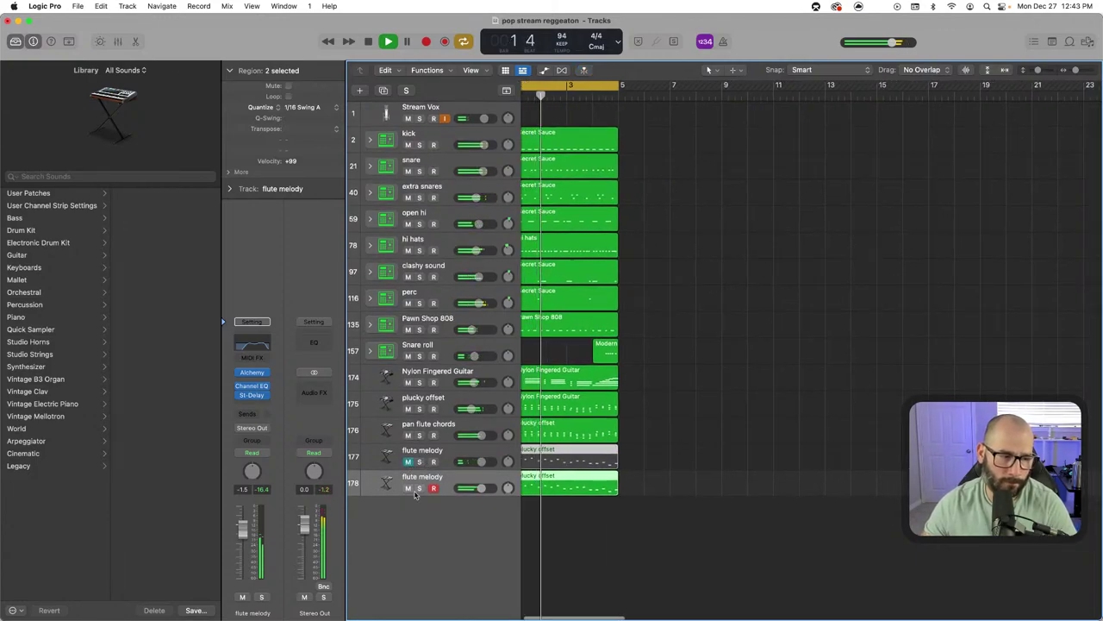
left_click(419, 488)
Audition Alchemy's Aquatic Mallets, Baroque Harpsichord, Bass Keys and Bass Patterns presets on the duplicate flute melody
left_click(252, 372)
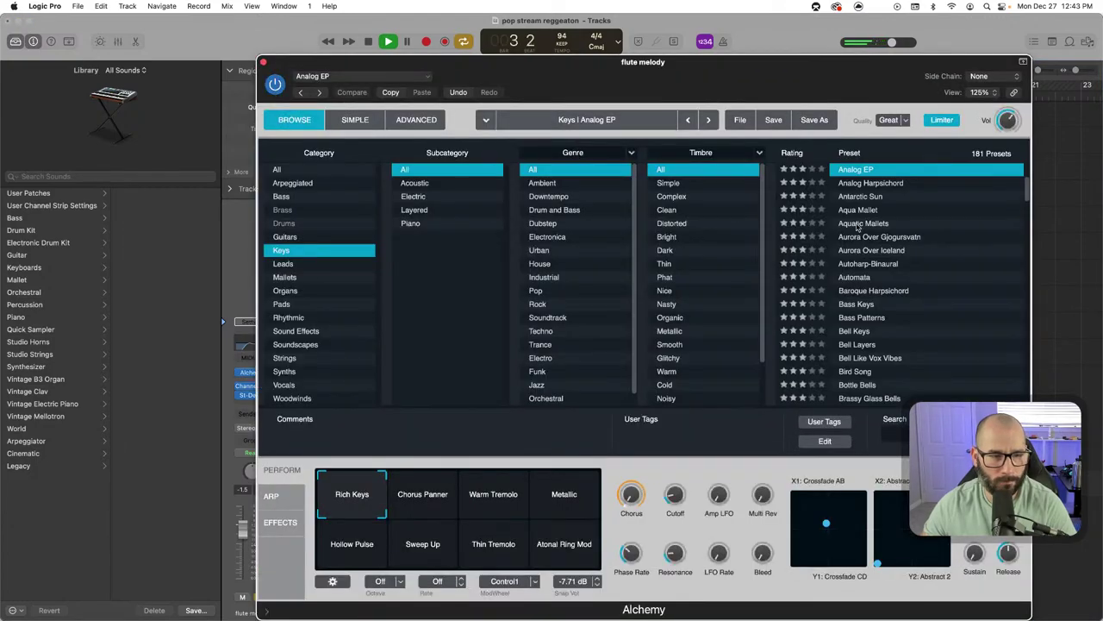
left_click(857, 224)
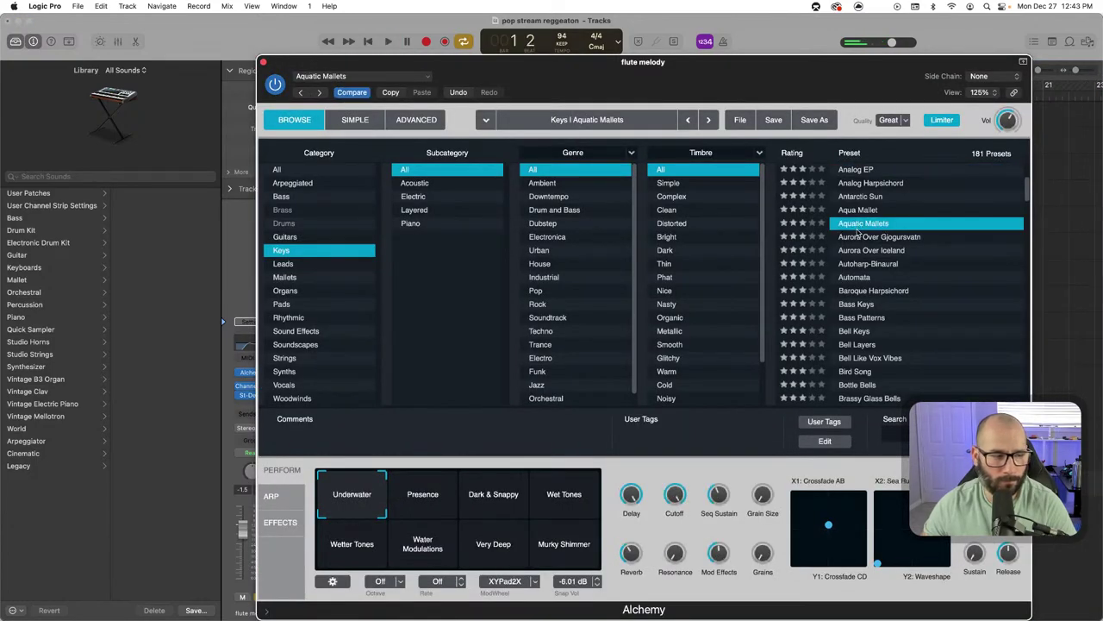
scroll(836, 235, "up", 1)
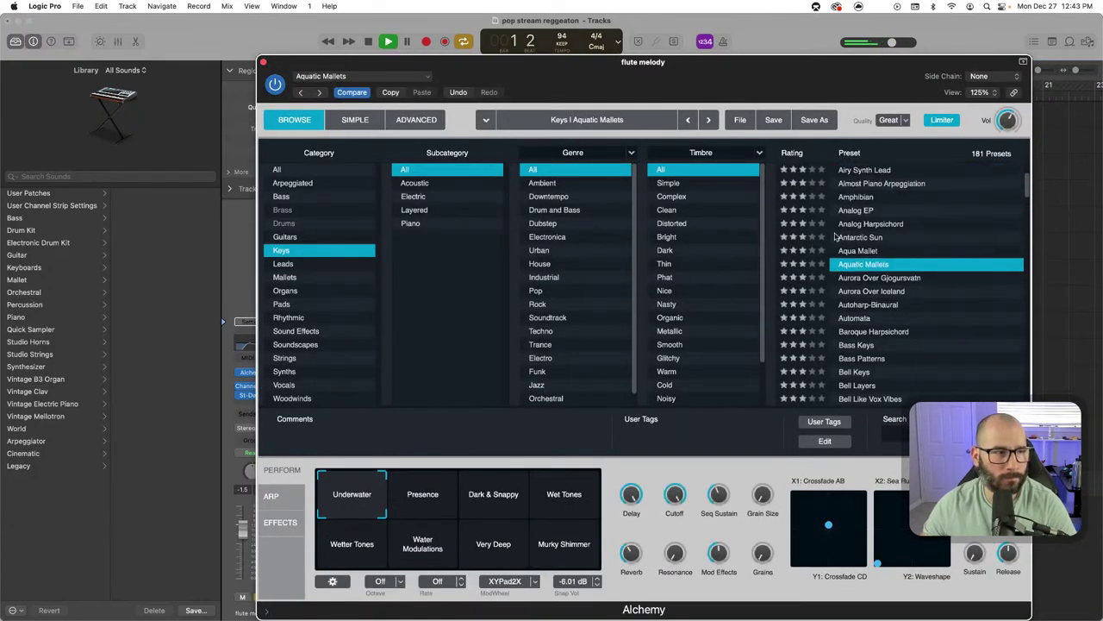
left_click(857, 333)
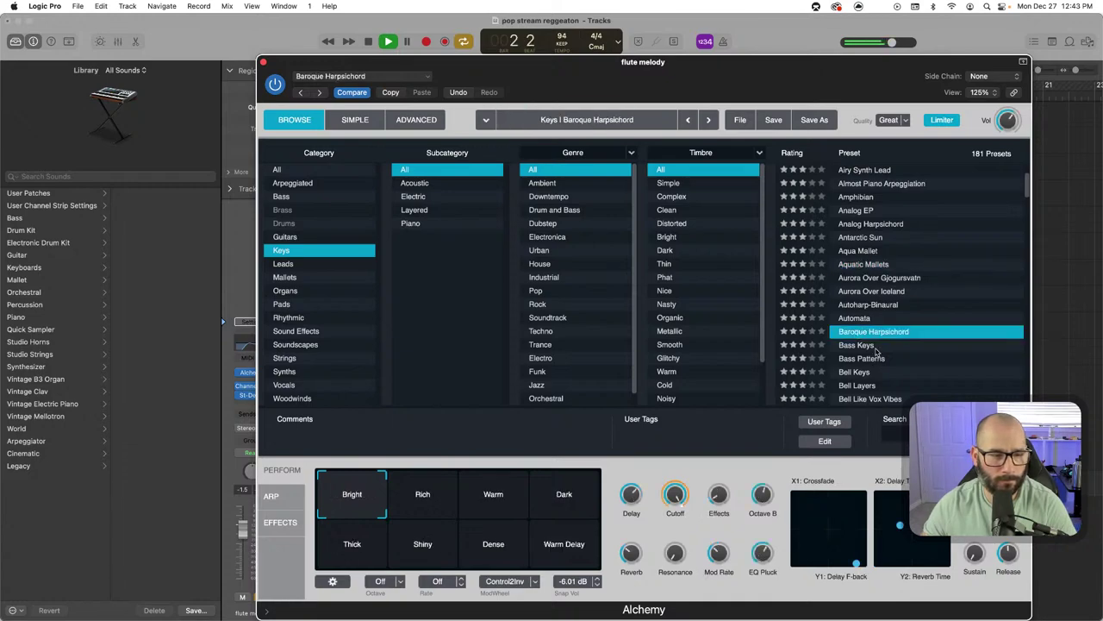
left_click(860, 346)
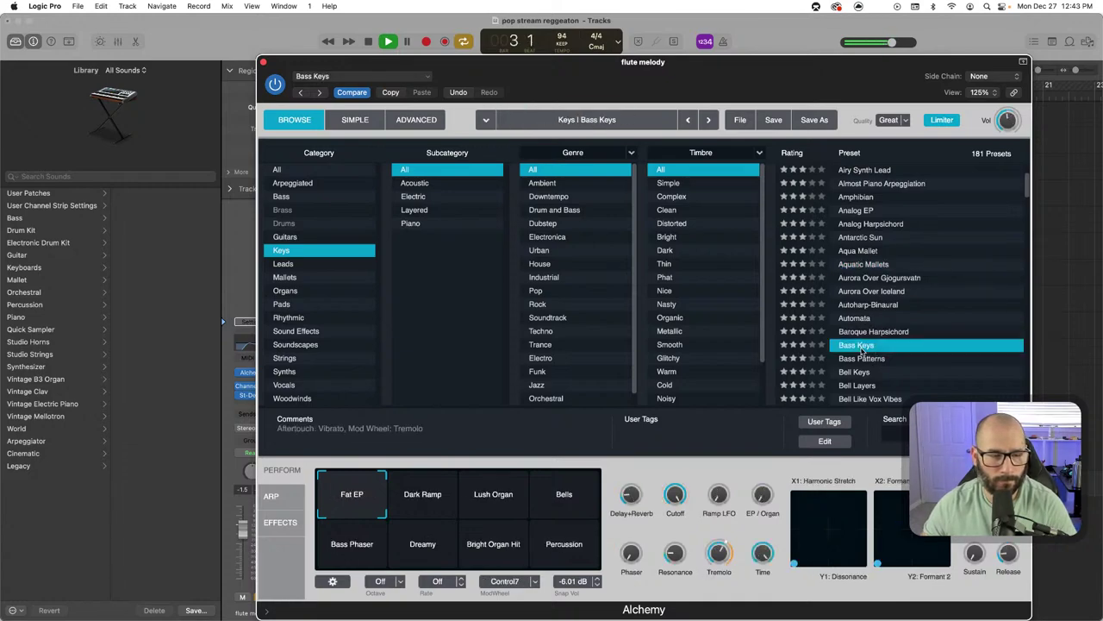
left_click(861, 360)
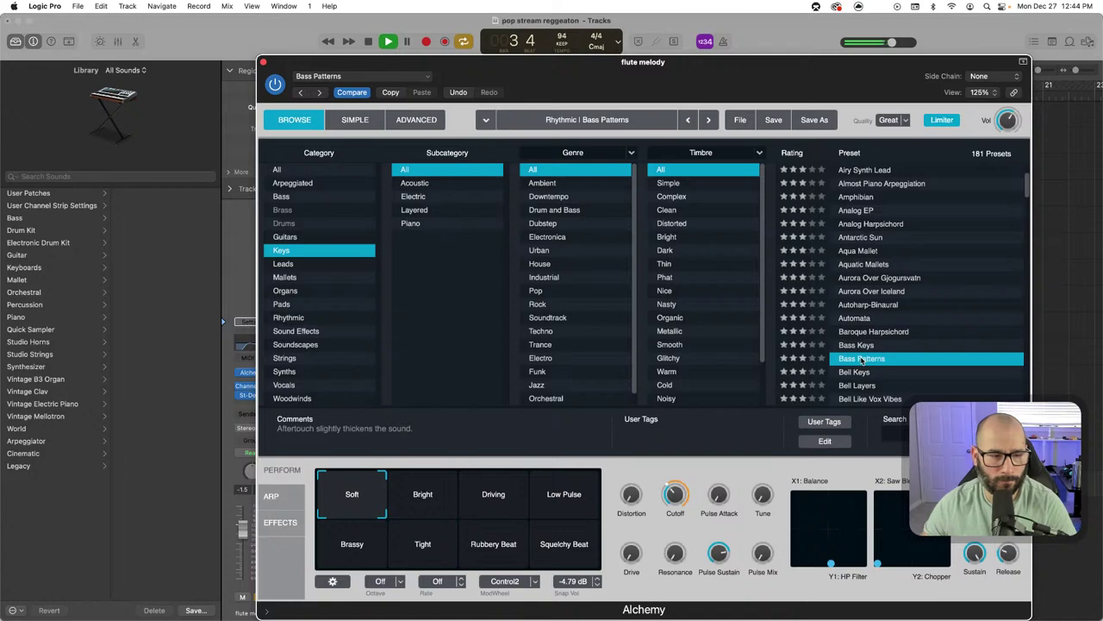
Load the Bell Keys preset, try its More Wah and Wah Delay snapshots, and return to Pure Synth Bell
left_click(861, 373)
scroll(862, 374, "down", 2)
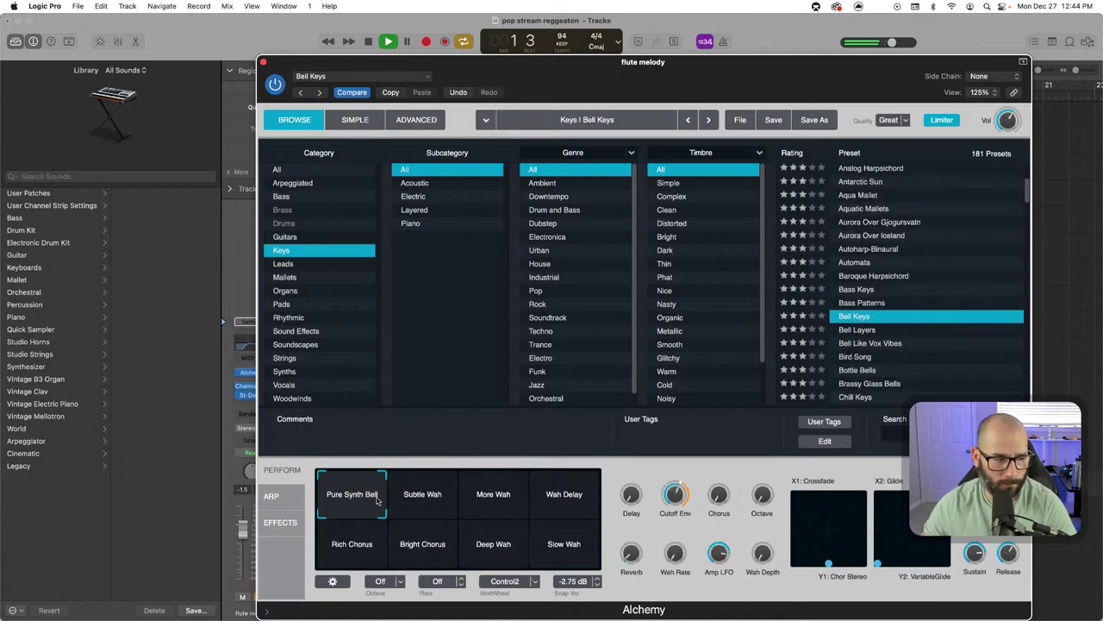
left_click(495, 495)
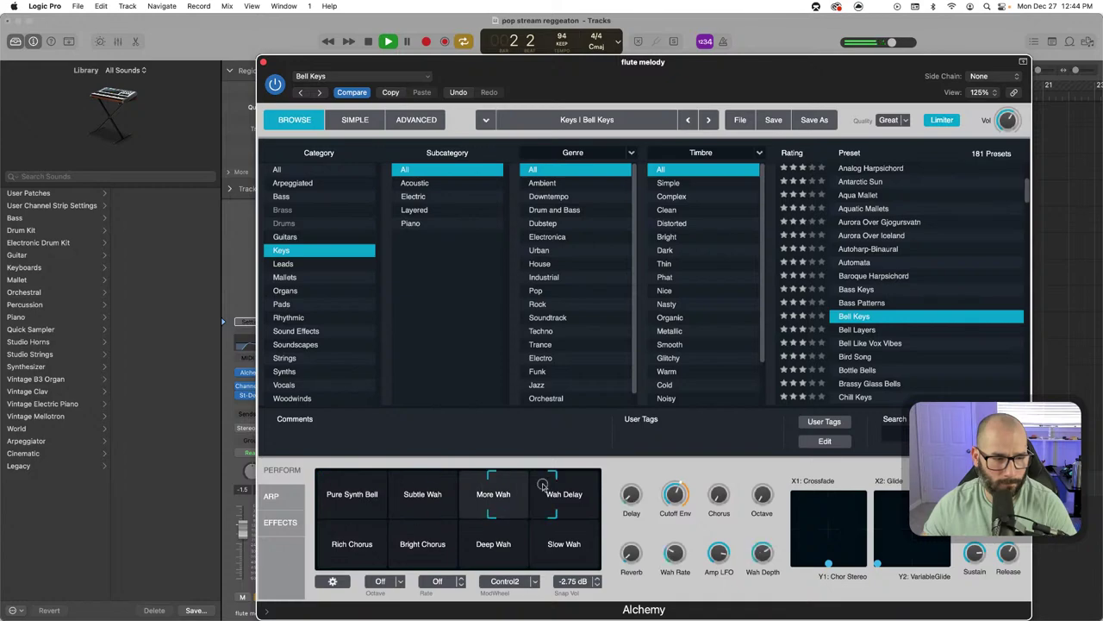
left_click(579, 480)
left_click(372, 480)
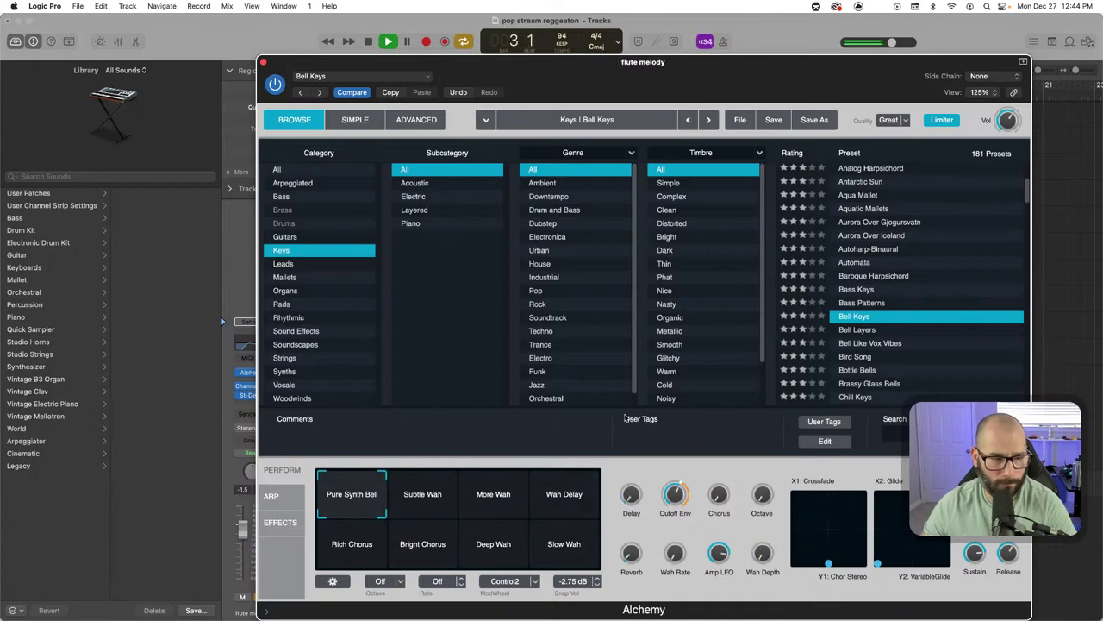
Load the Chill Keys preset, compare its Bright Harmony and Vintage snapshots, and select Clean & Simple
left_click(870, 399)
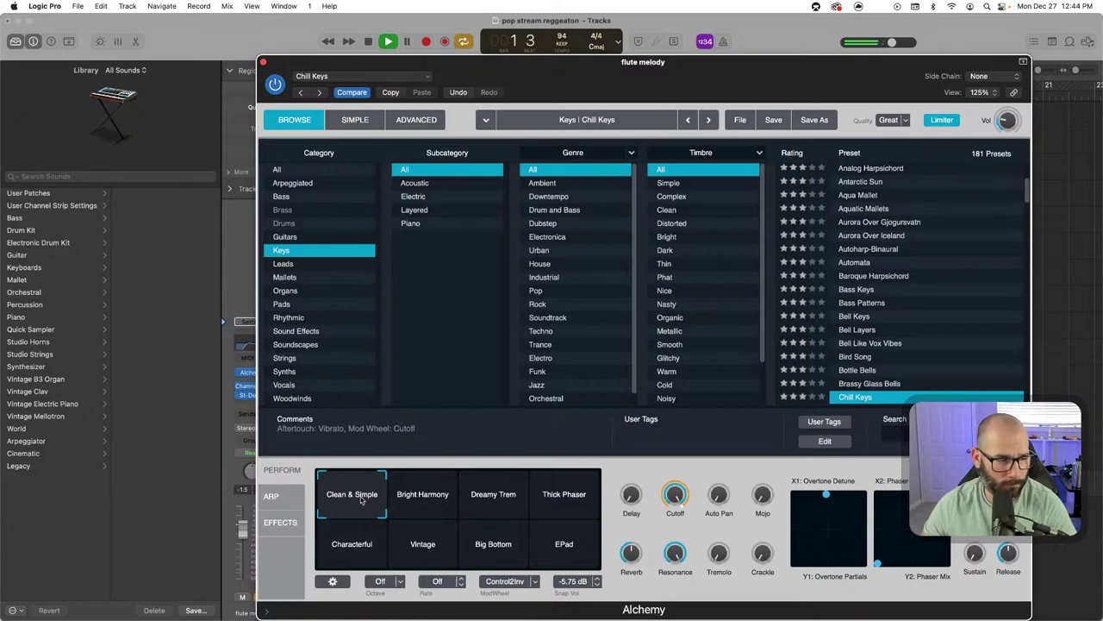
left_click(439, 476)
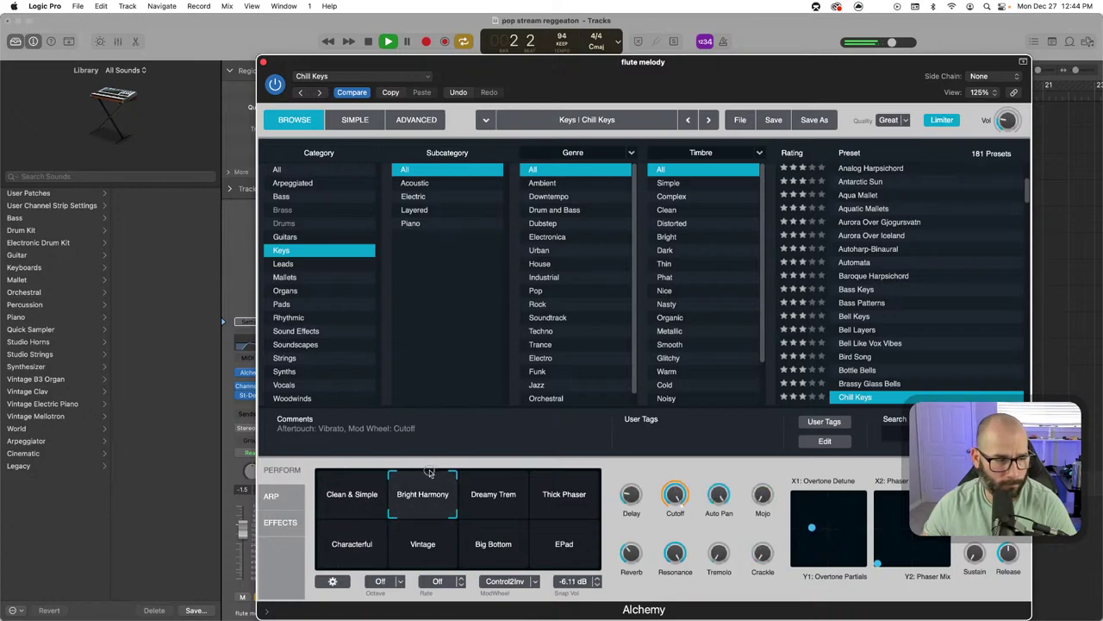
left_click(435, 558)
left_click(365, 473)
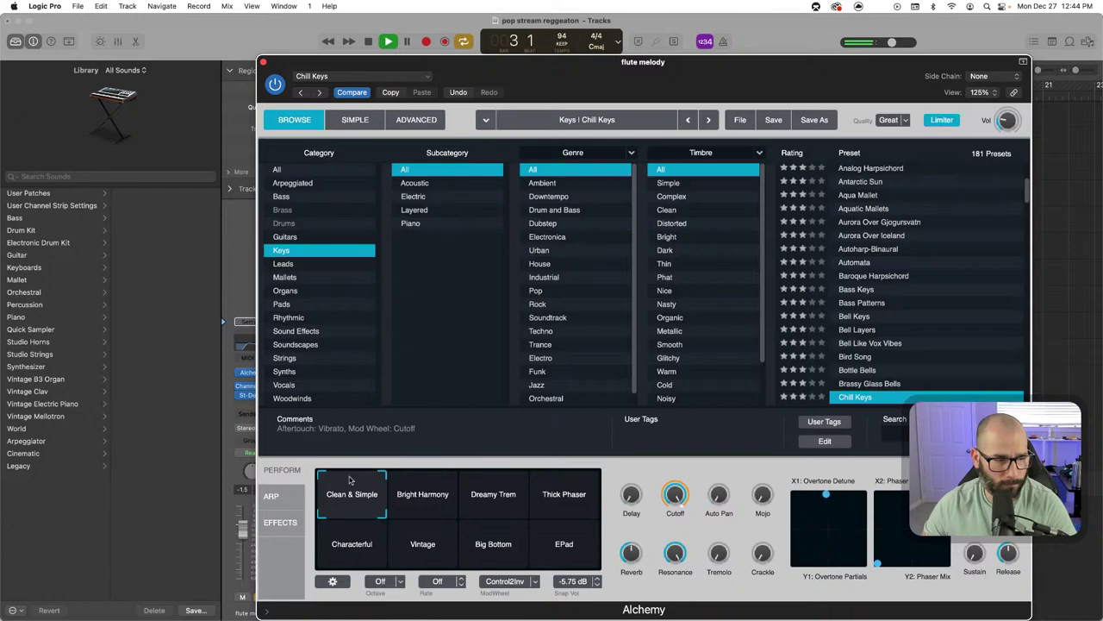
Close the Alchemy window and compare the duplicate flute melody in the full beat and soloed
left_click(264, 63)
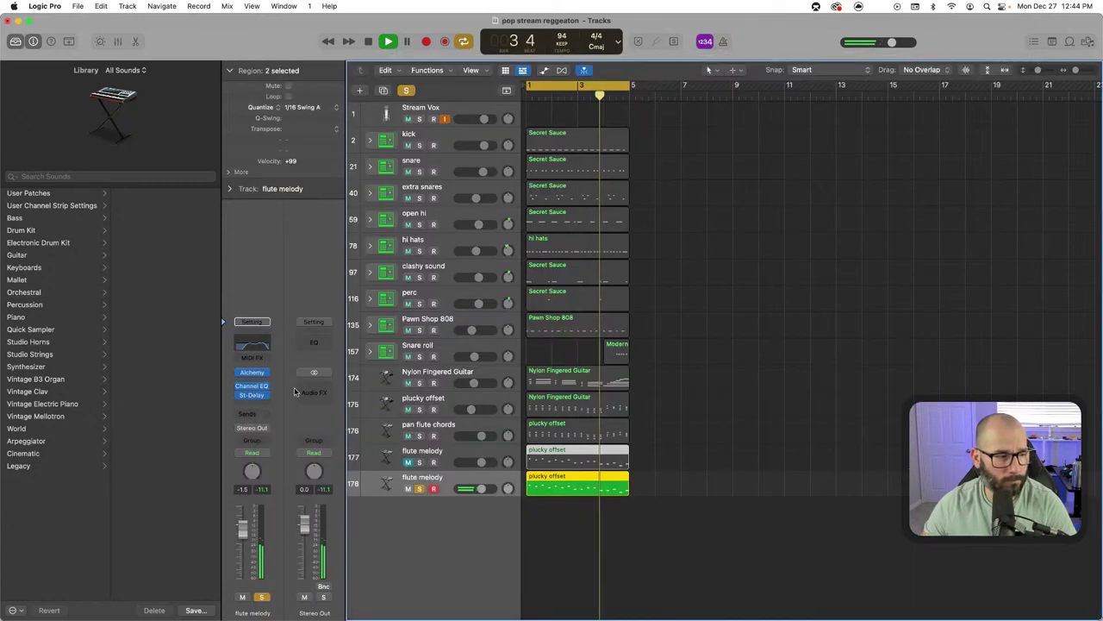
left_click(420, 491)
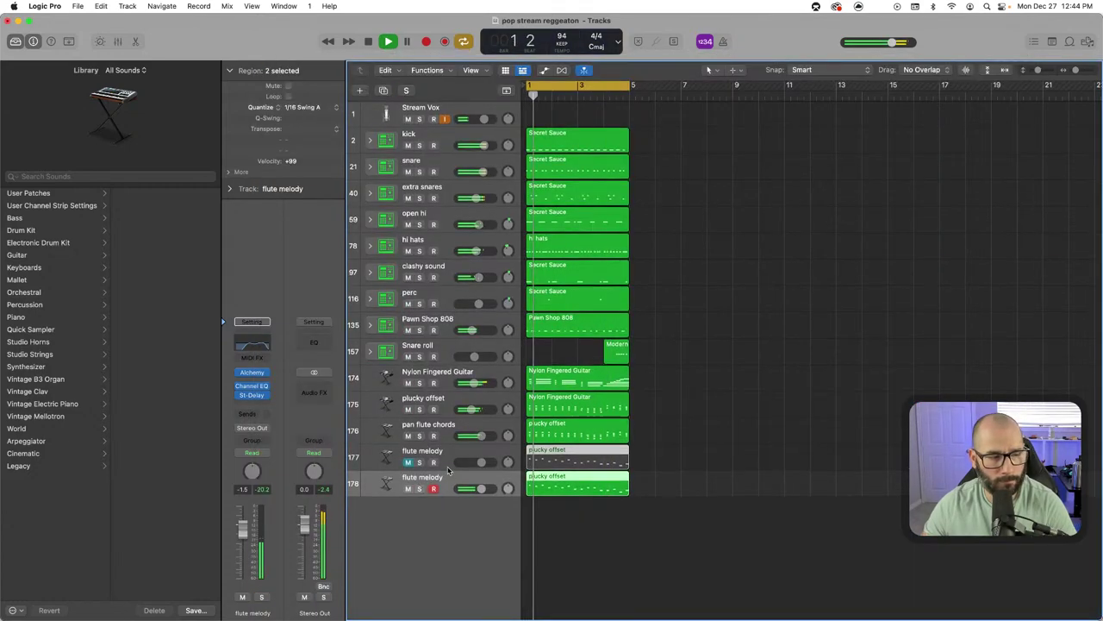
left_click(420, 489)
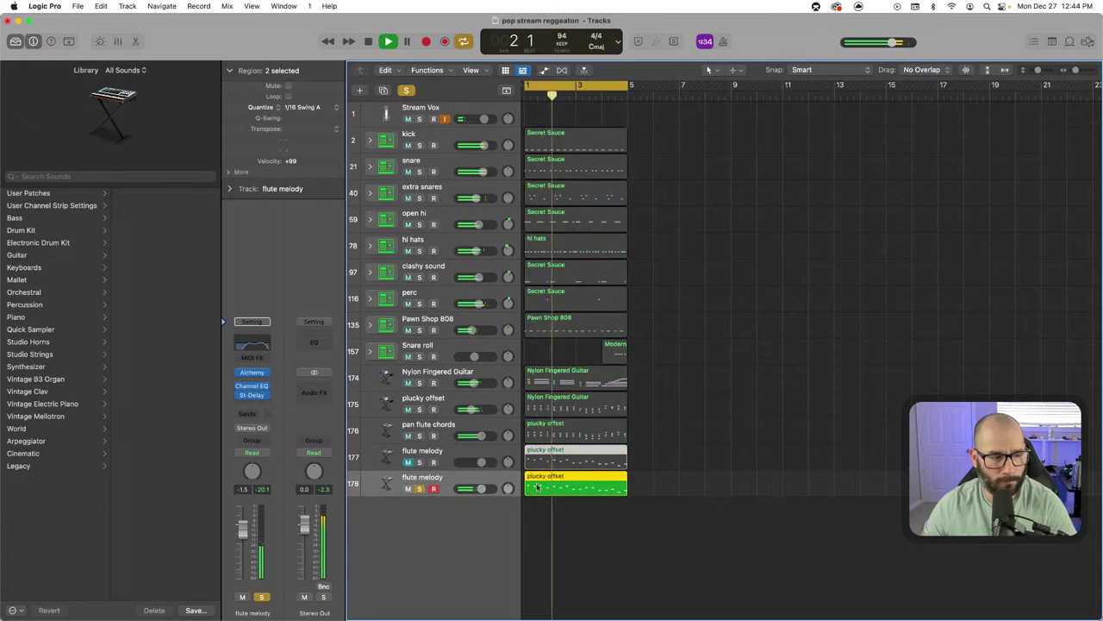
Transpose all notes in both selected flute melody regions up one octave and play the soloed duplicate from the start
key("p")
key("super+a")
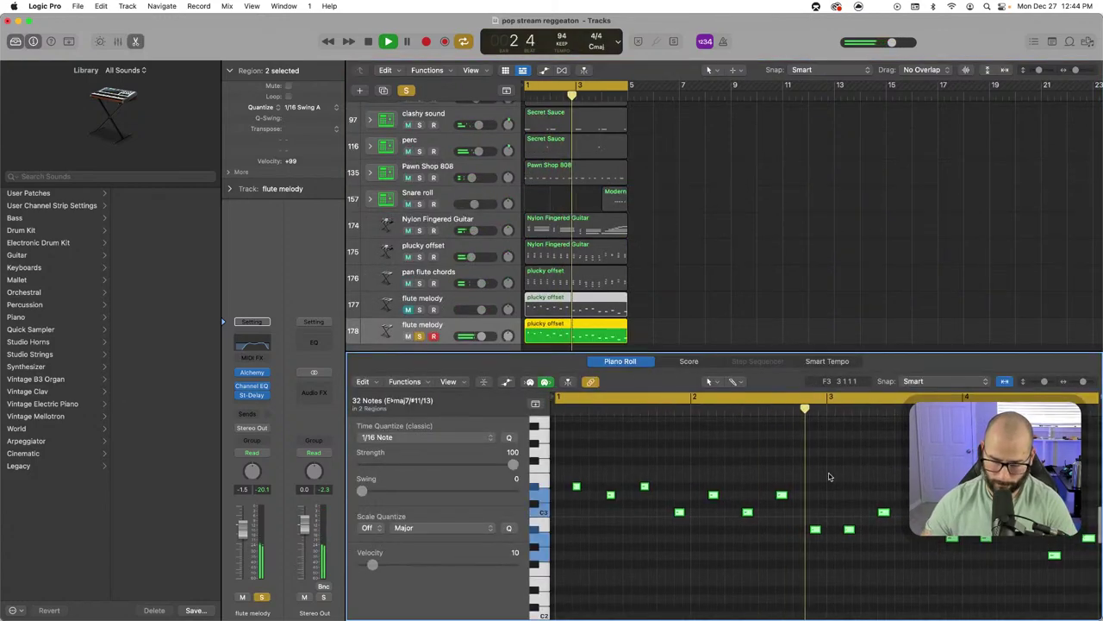
key("alt+shift+Up")
key("space")
key("space")
scroll(830, 477, "up", 1)
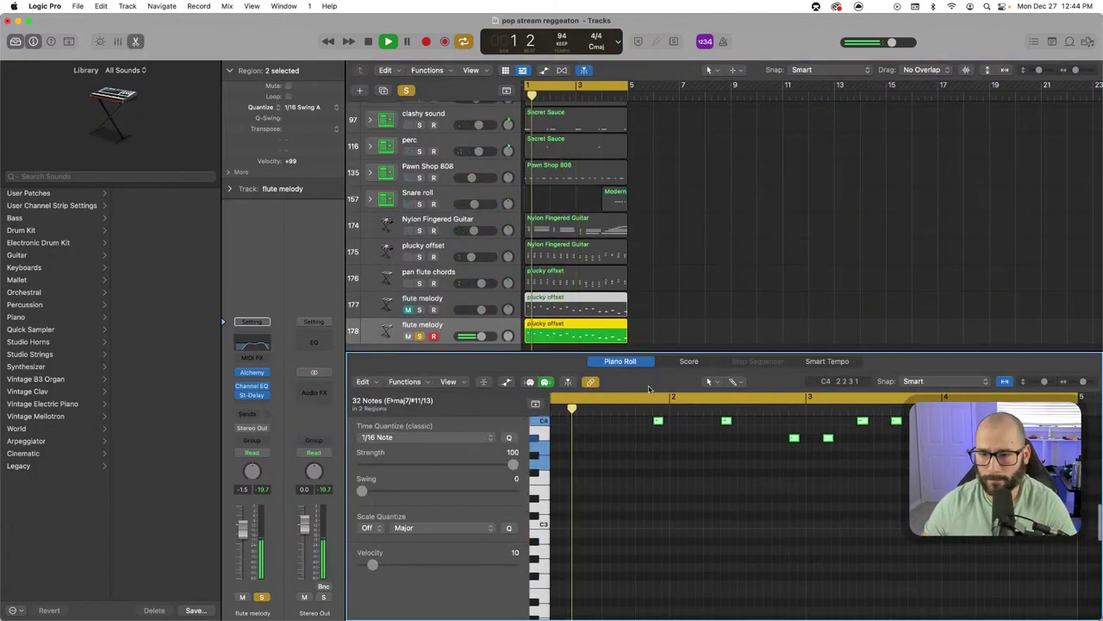
scroll(413, 95, "up", 1)
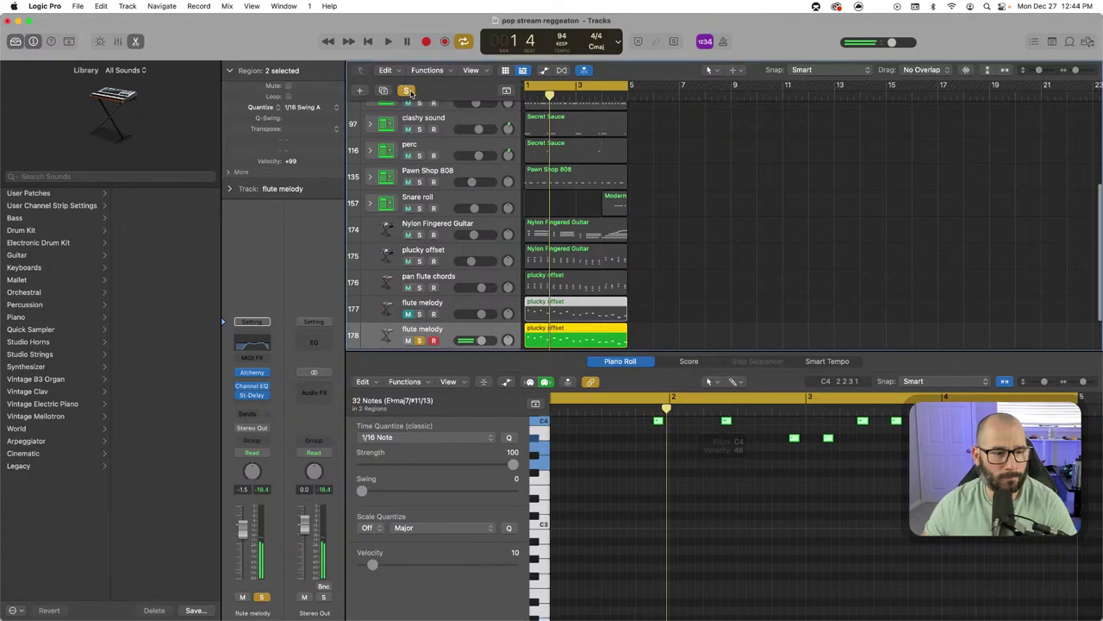
Turn off solo, unmute the original flute melody track, and lower the duplicate track's volume to -7.0 dB
left_click(407, 91)
scroll(397, 224, "up", 1)
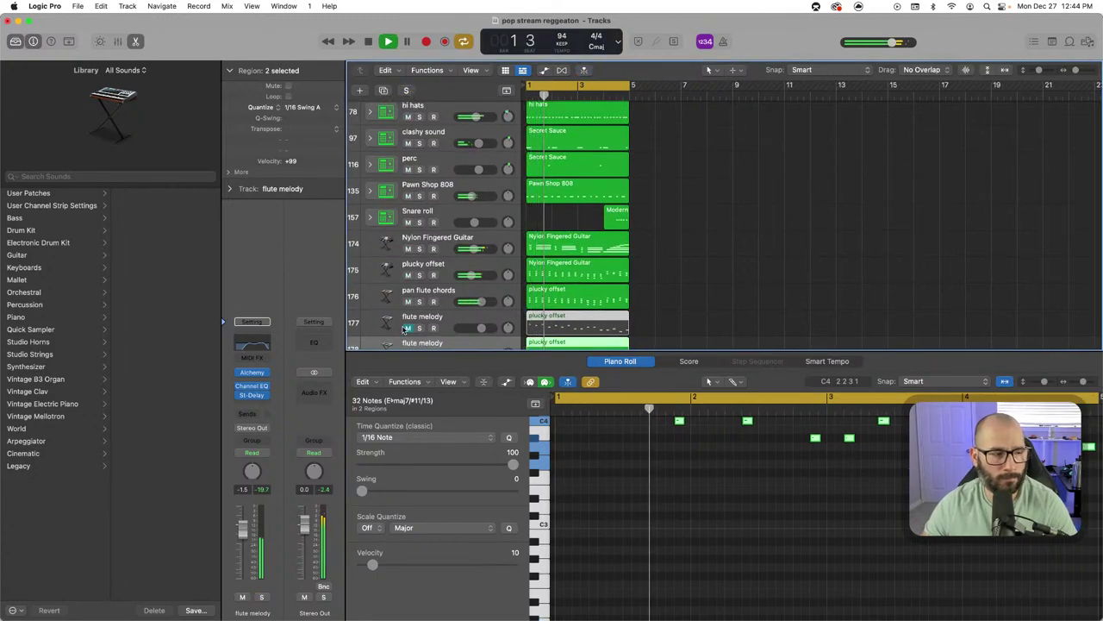
scroll(586, 308, "up", 1)
scroll(586, 307, "down", 3)
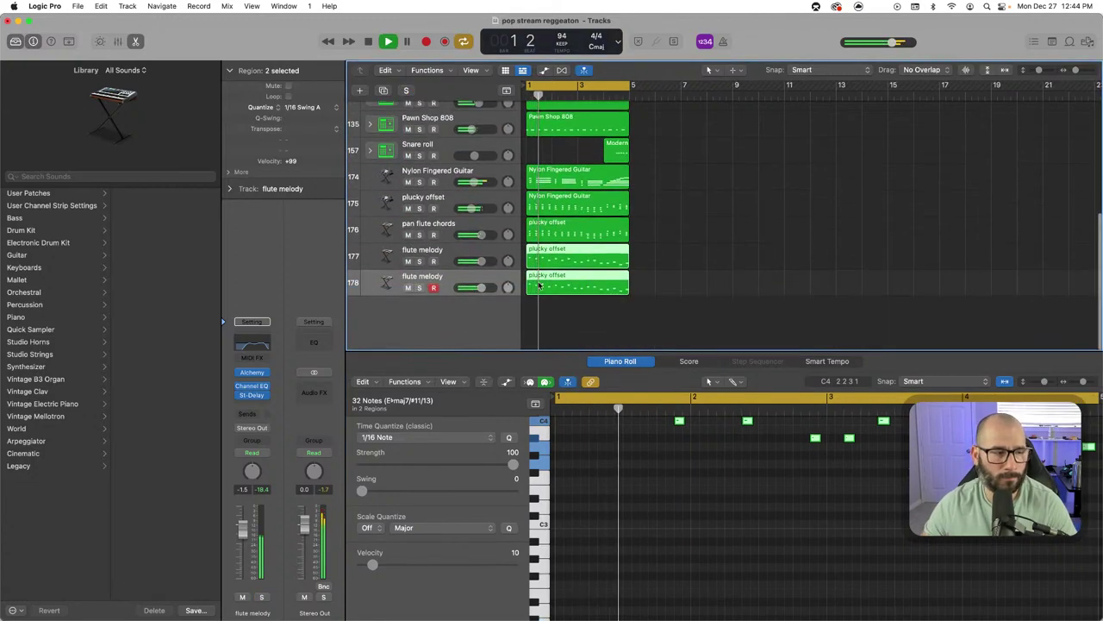
left_click_drag(474, 288, 454, 295)
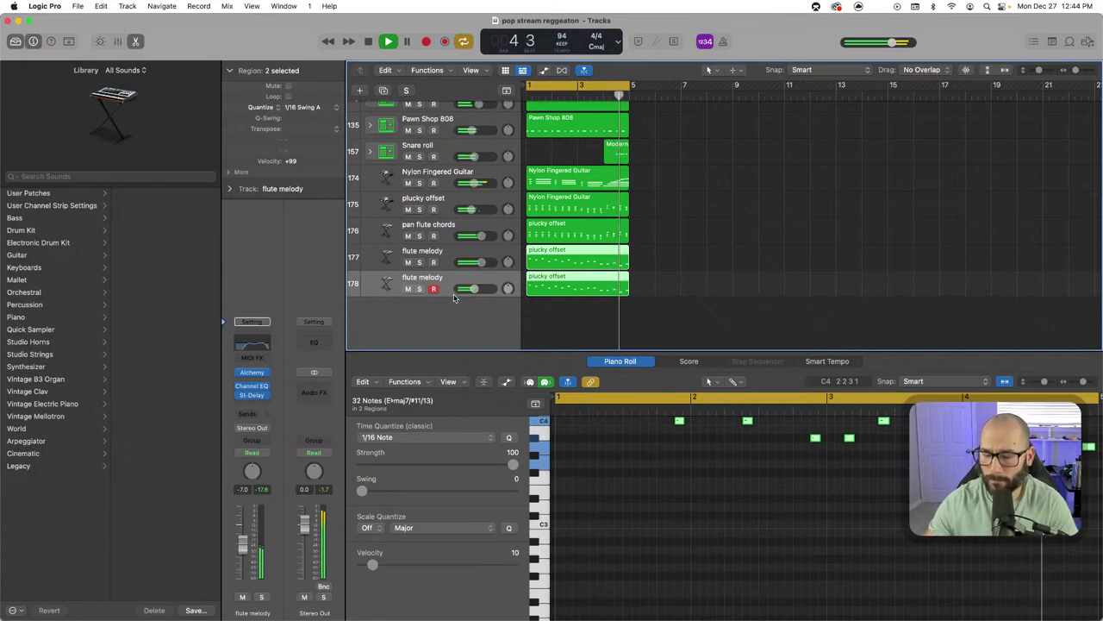
Play the beat from bar 1, solo the duplicate flute melody to check it, and return to the full mix
key("space")
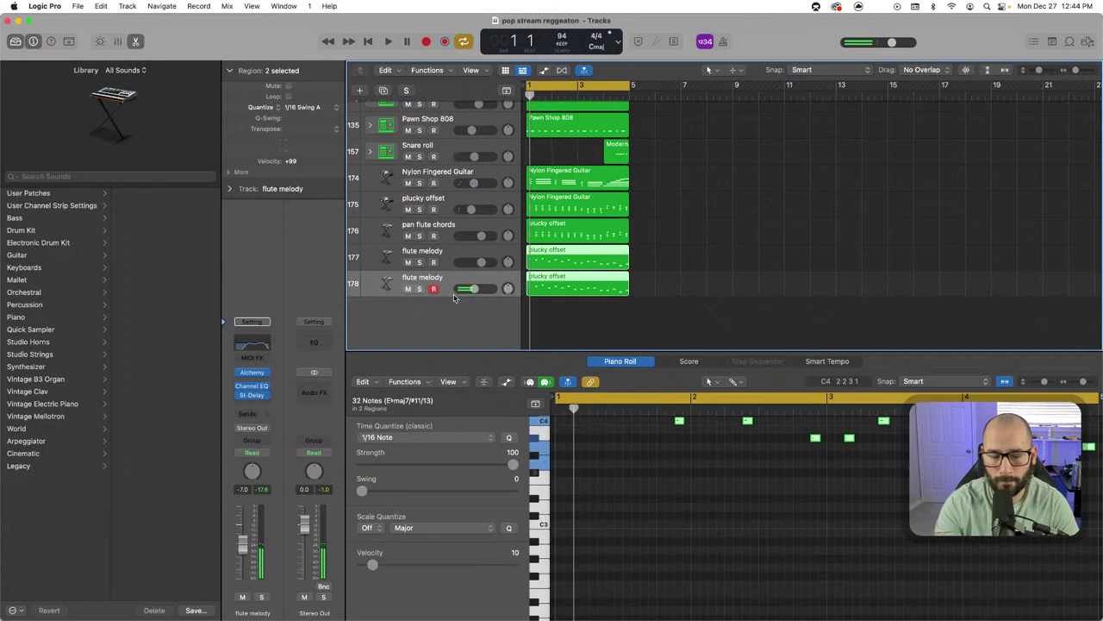
key("space")
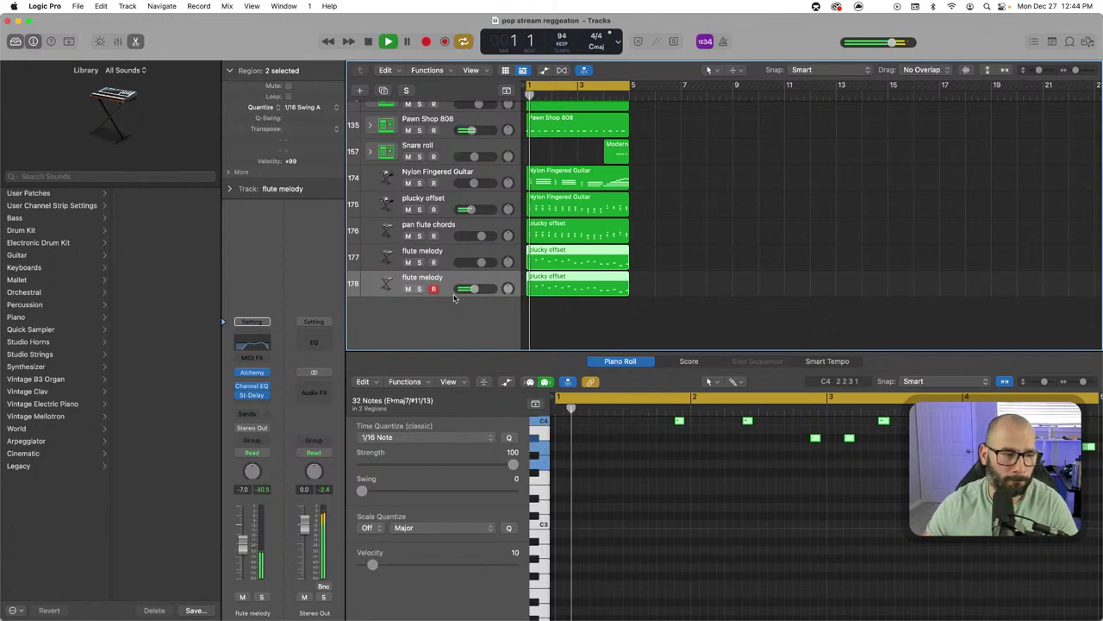
key("s")
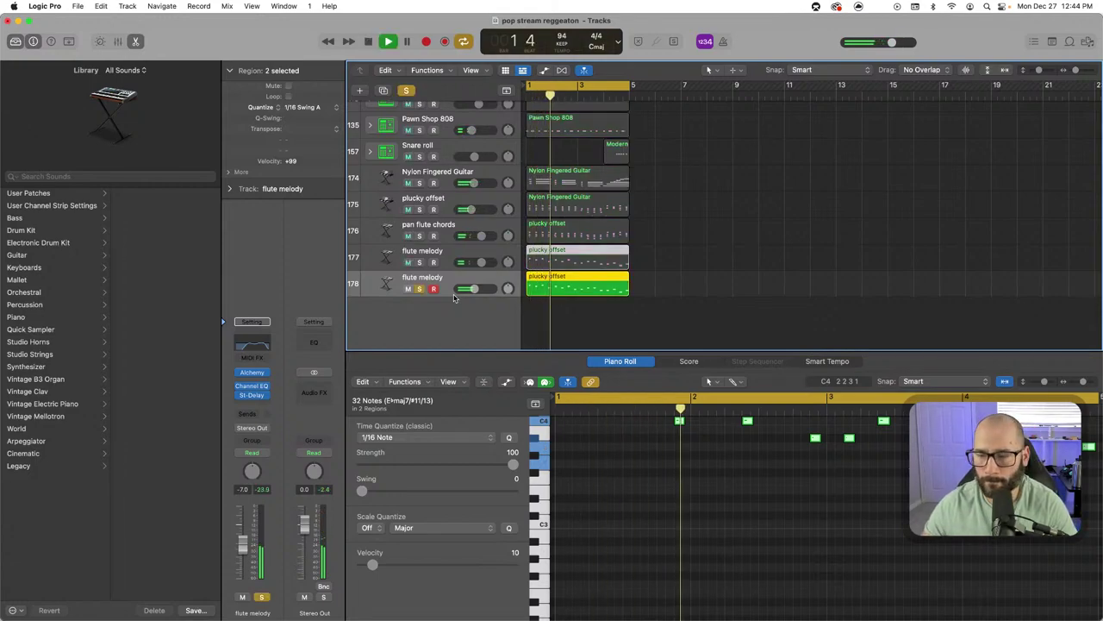
key("s")
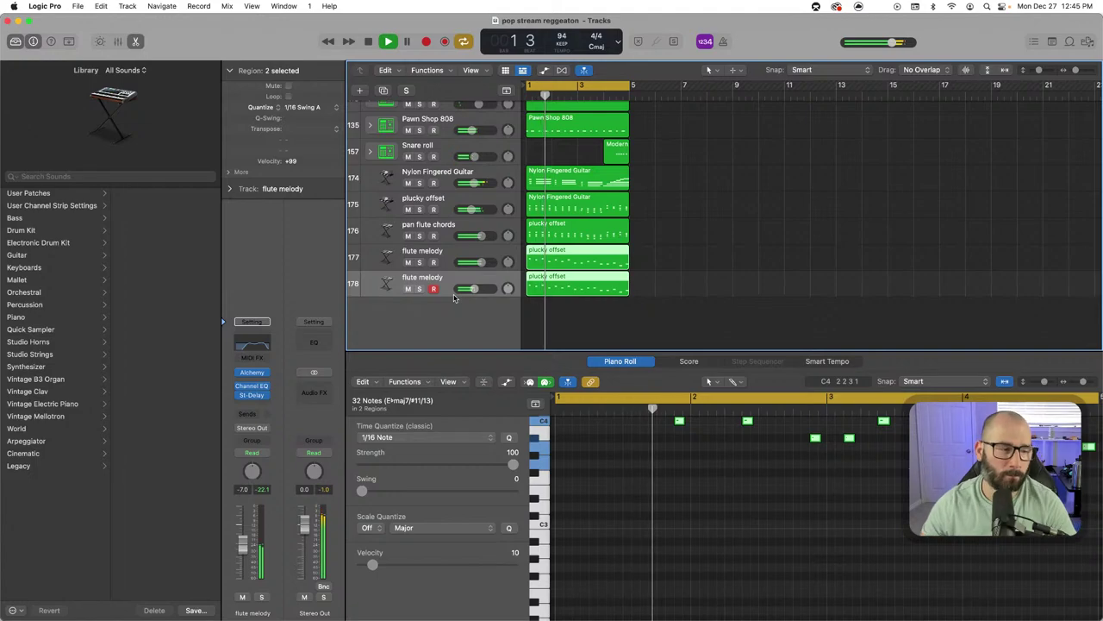
Close the Piano Roll and compare the beat with both flute melody tracks muted and unmuted
scroll(559, 321, "up", 1)
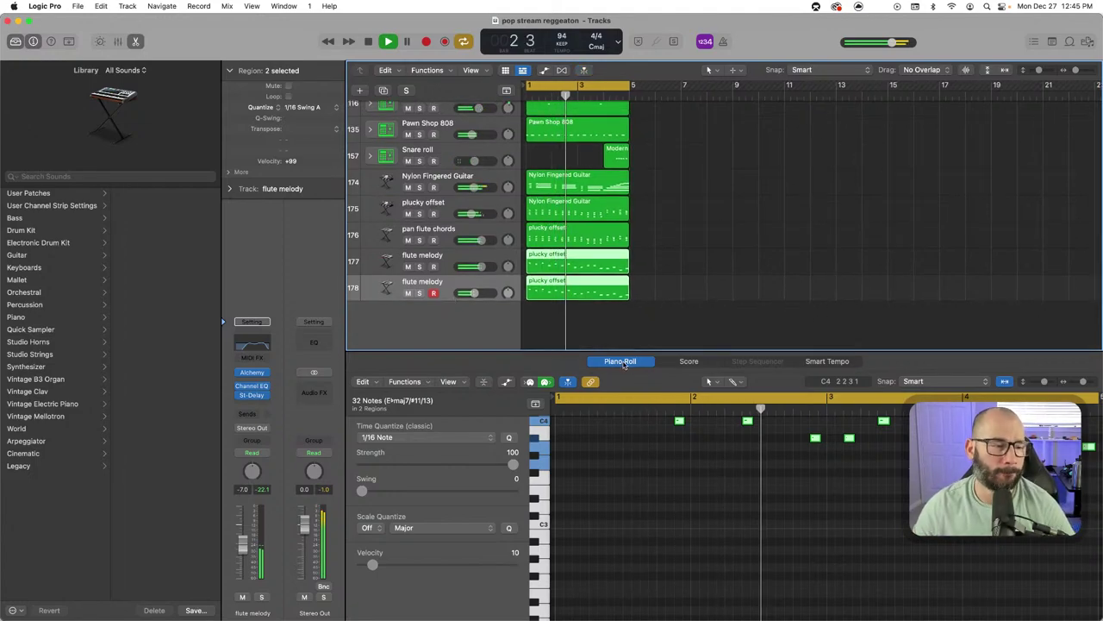
left_click(623, 364)
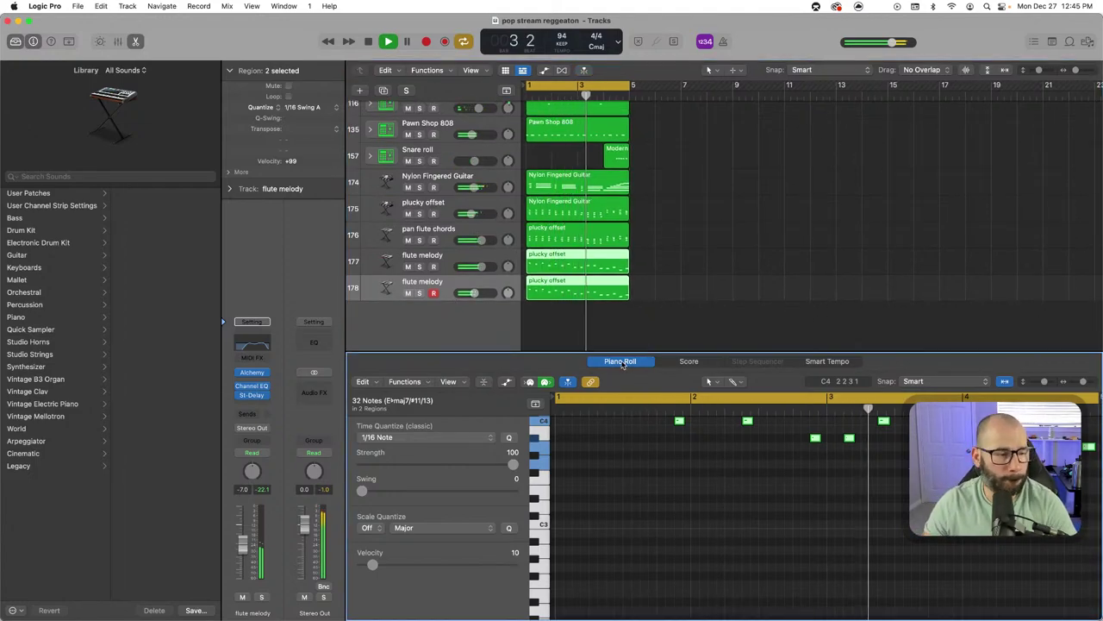
key("e")
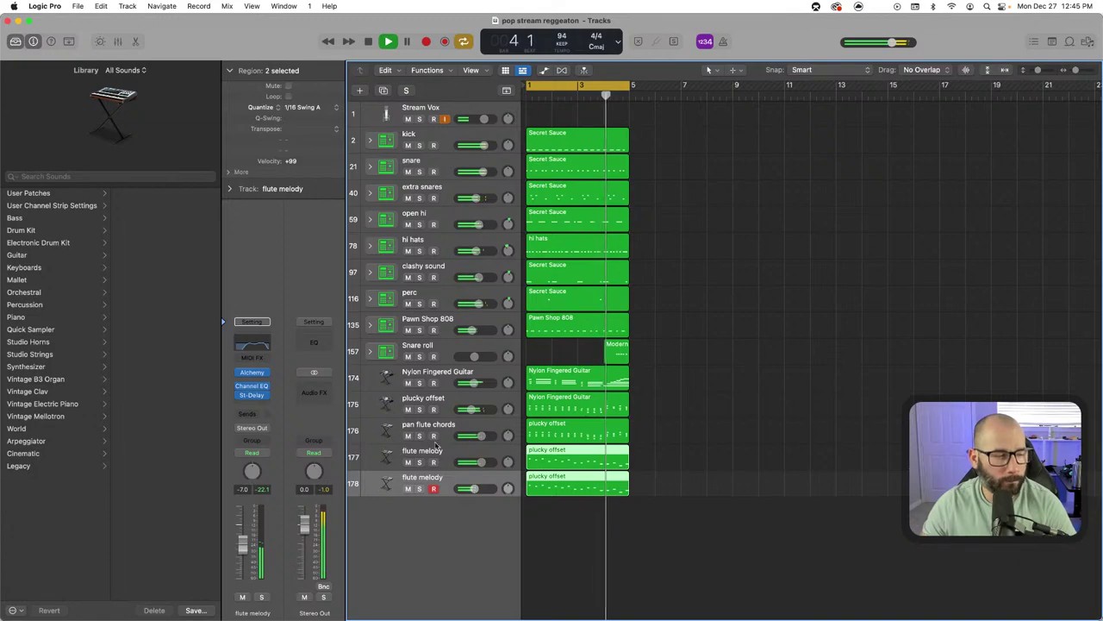
left_click(409, 463)
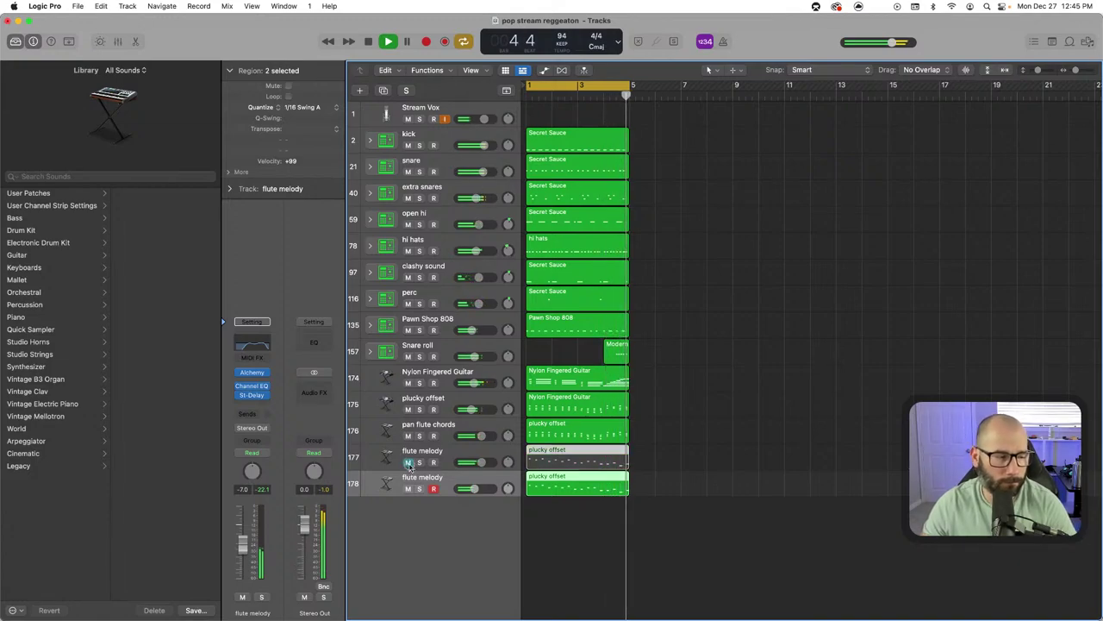
left_click(408, 489)
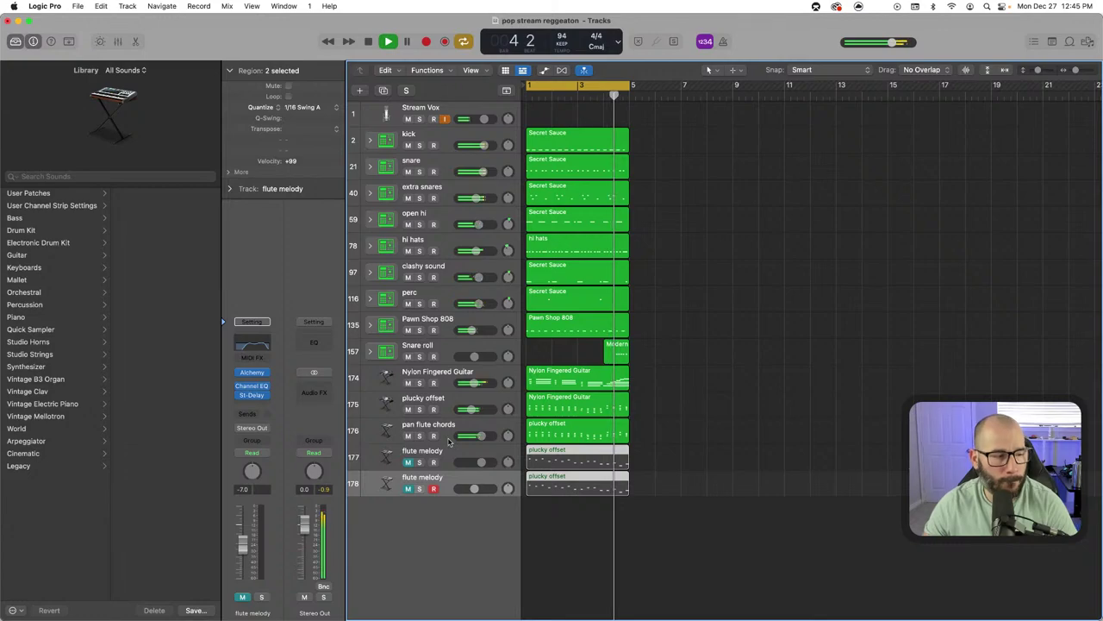
left_click(408, 463)
left_click(408, 489)
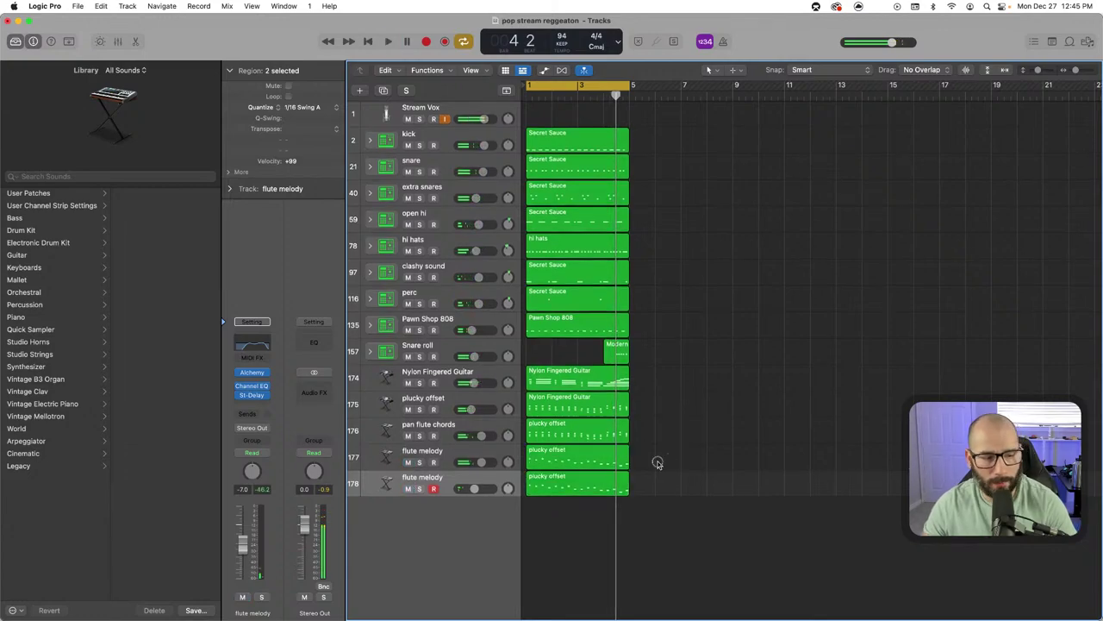
Delete both flute melody regions and record a new melody over the four-bar cycle on both record-armed flute melody tracks
key("Delete")
left_click(445, 455)
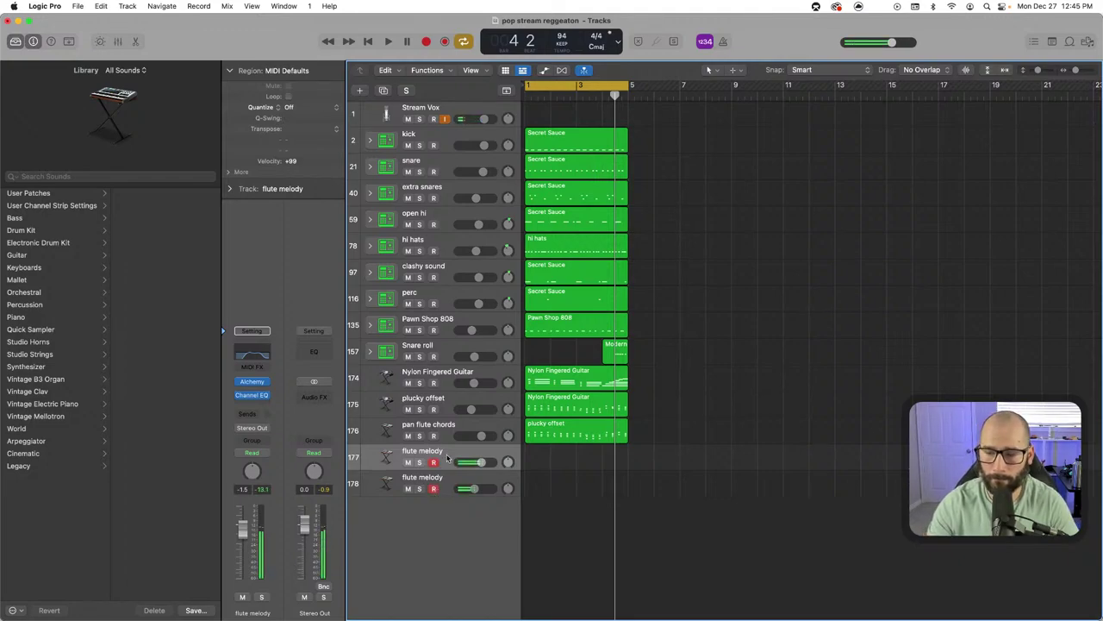
key("space")
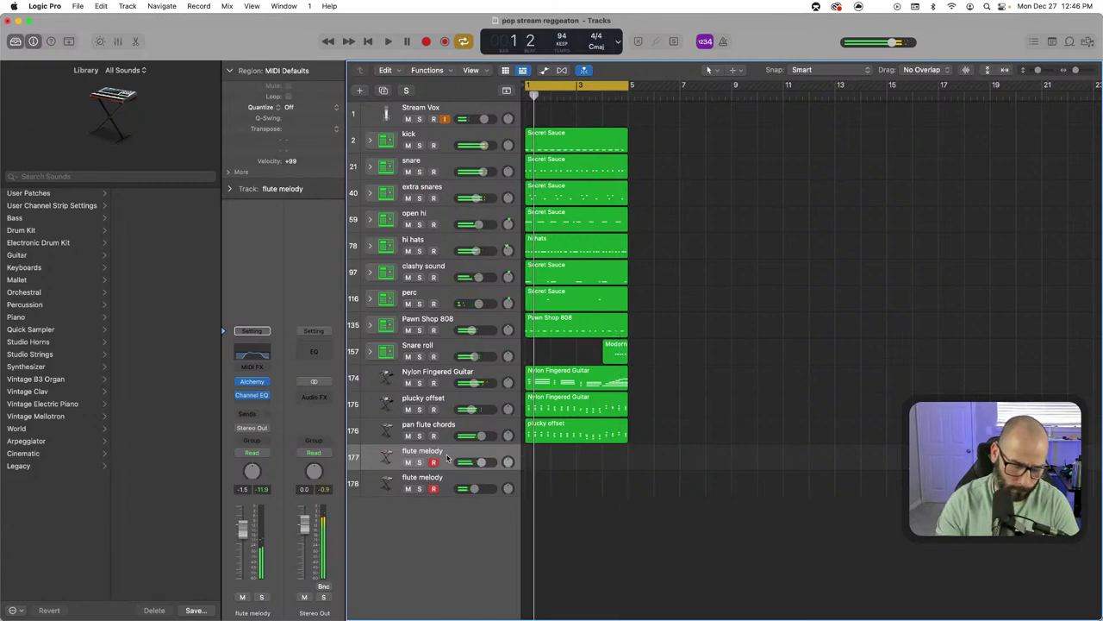
key("r")
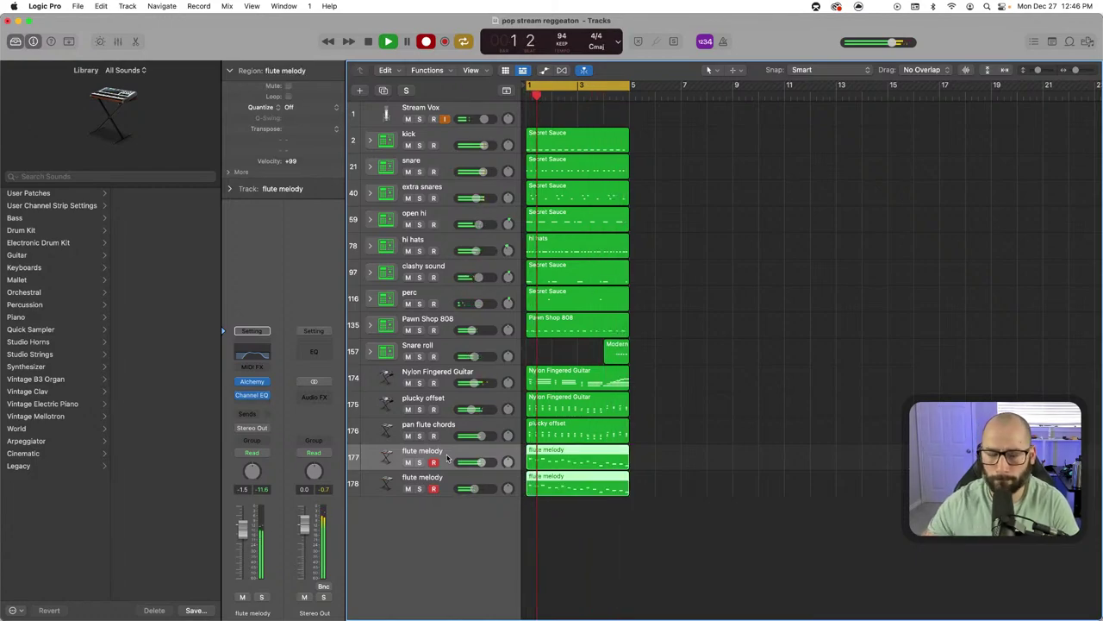
key("space")
Play back the new recording and solo the original flute melody track, followed by the duplicate
key("space")
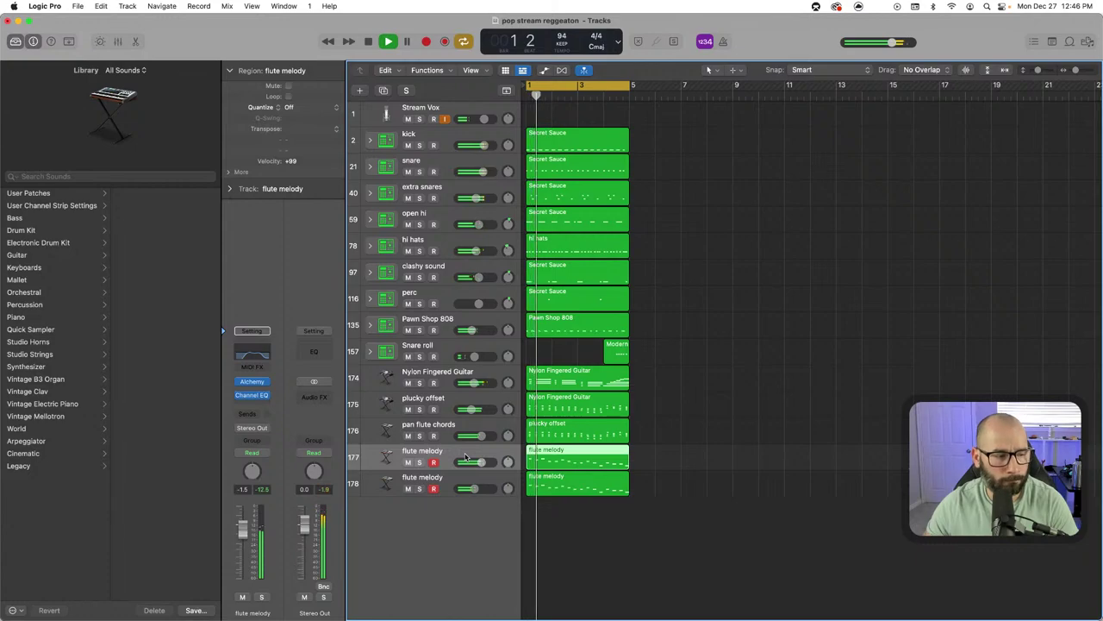
left_click(420, 463)
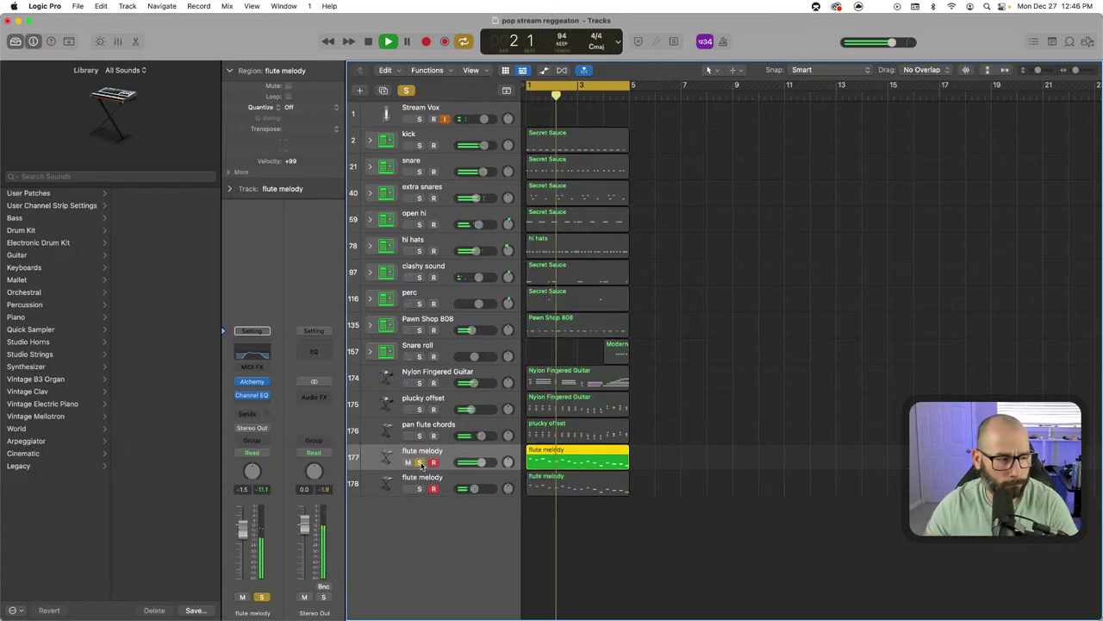
left_click(420, 463)
left_click(420, 489)
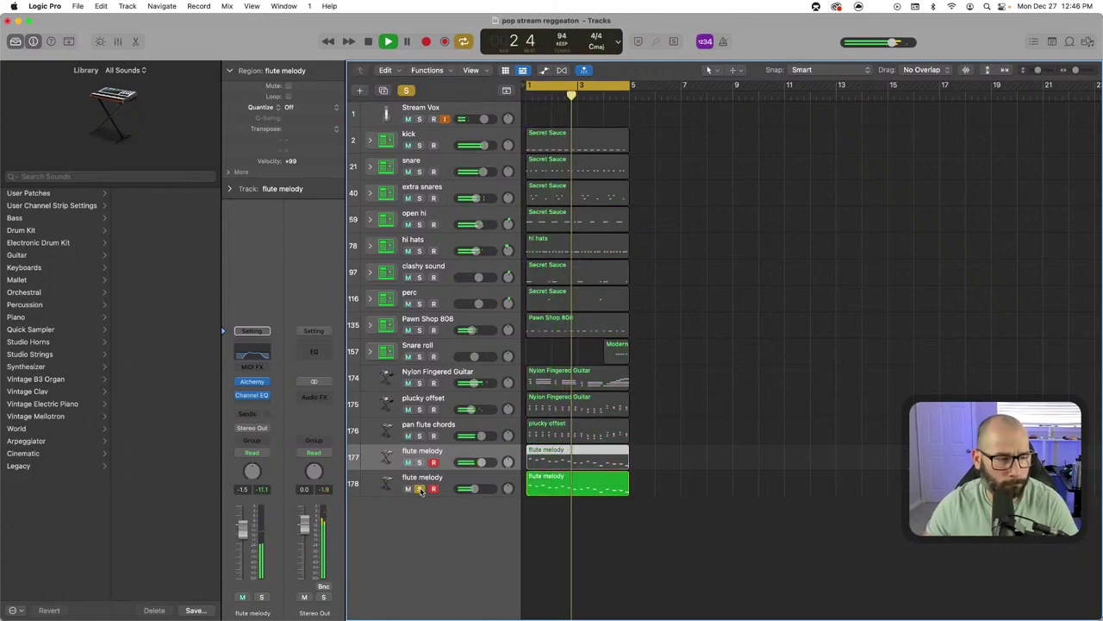
Transpose all notes of the duplicate track's newly recorded flute melody region up one octave
left_click(579, 480)
double_click(578, 479)
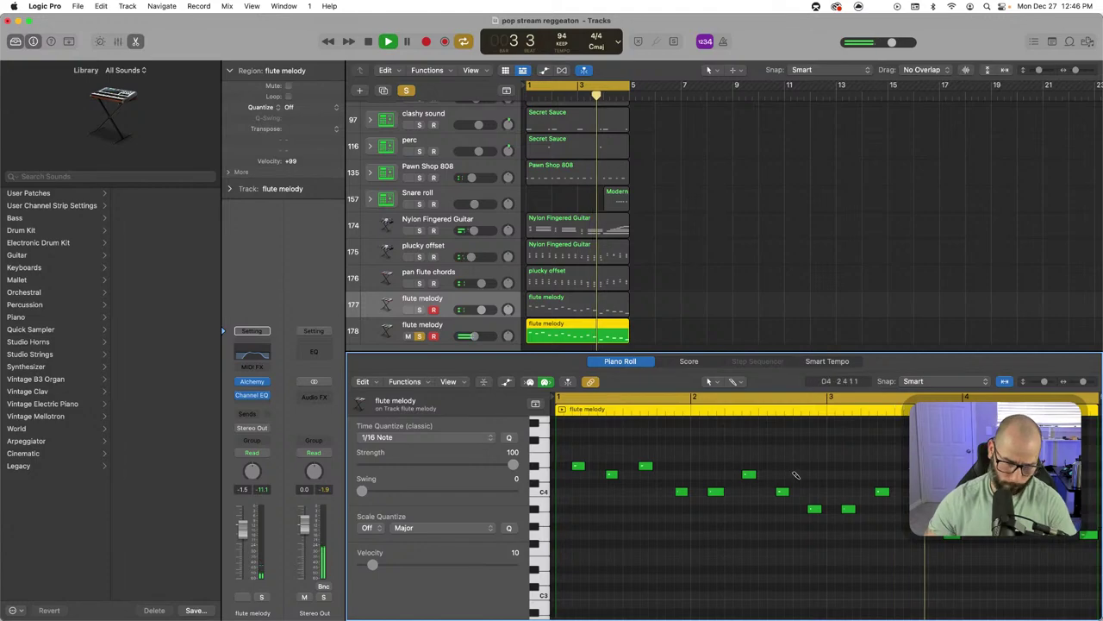
key("super+a")
key("alt+shift+Up")
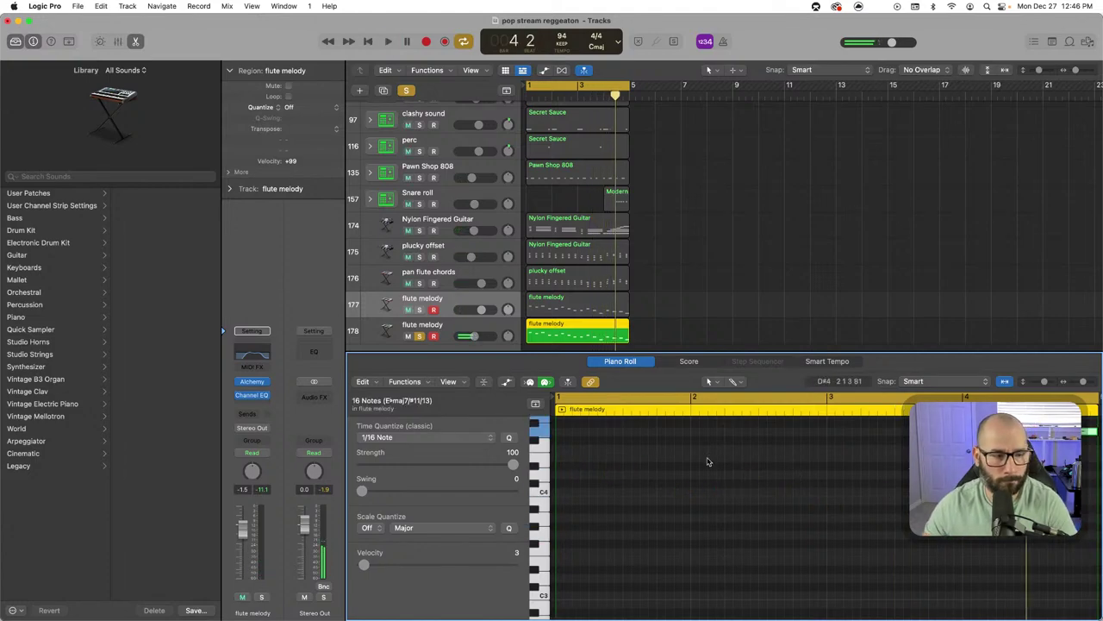
Compare the lower flute melody track alone and in the full mix, with and without the upper flute melody
left_click(419, 336)
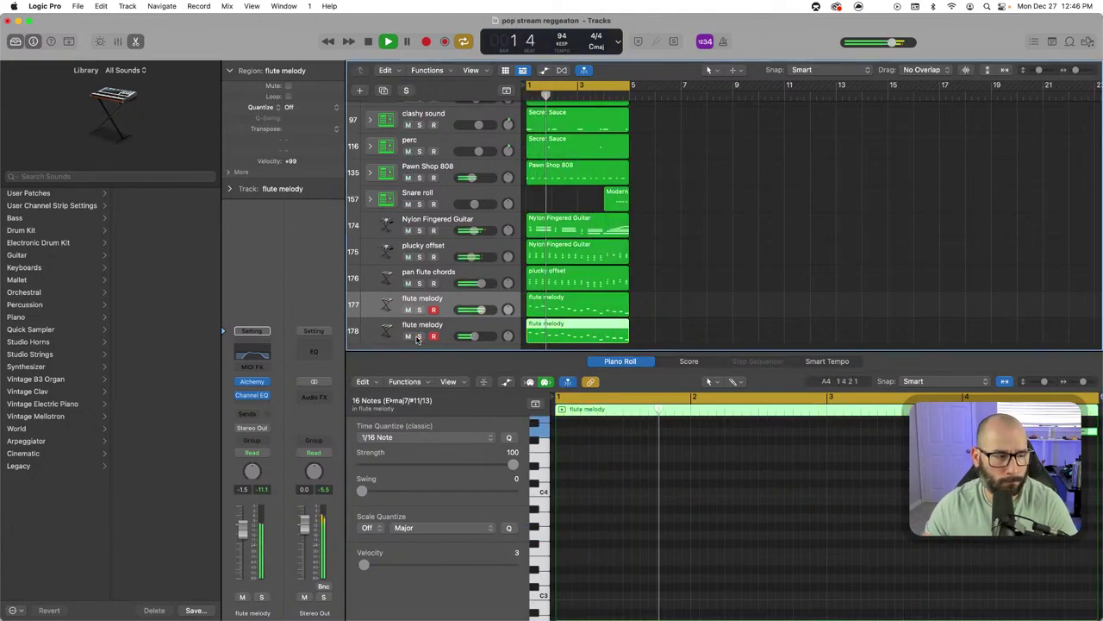
left_click(419, 336)
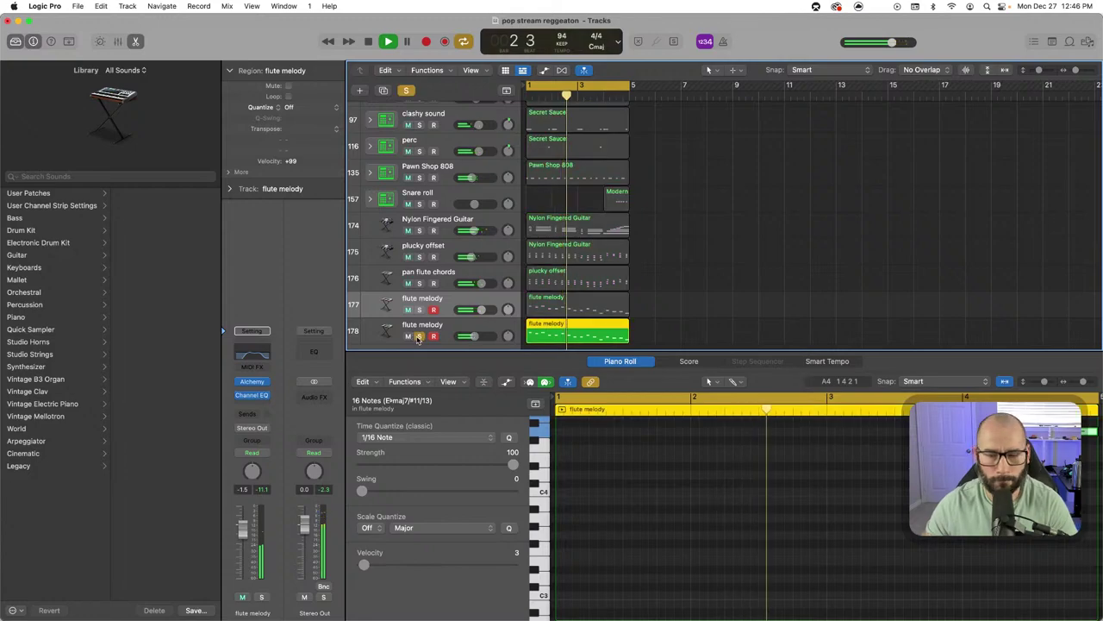
left_click(419, 336)
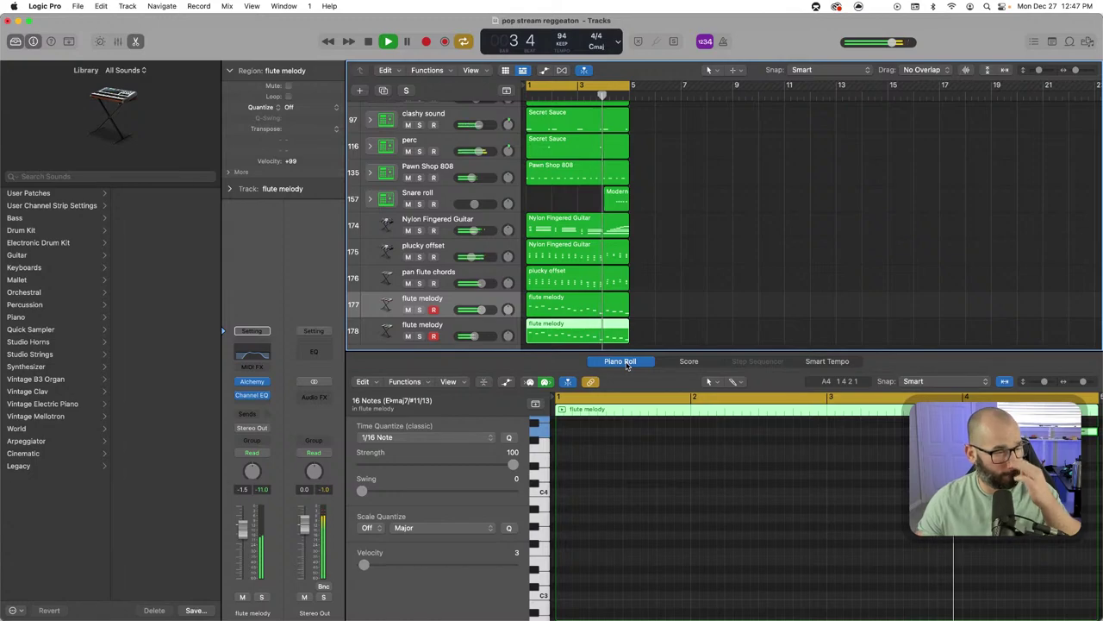
left_click(423, 331)
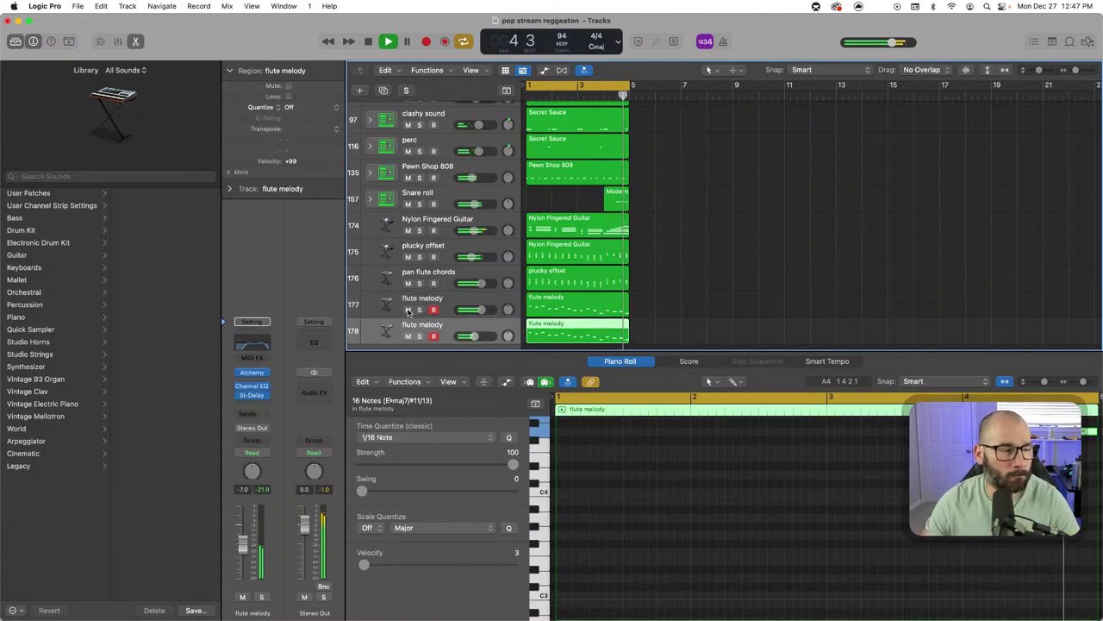
left_click(409, 310)
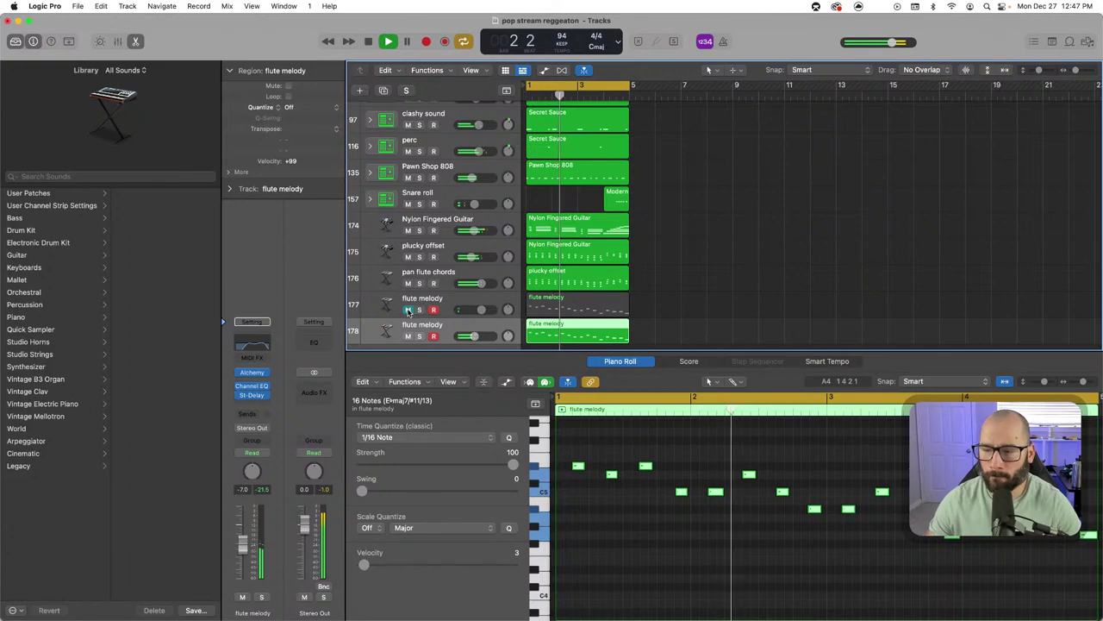
left_click(409, 311)
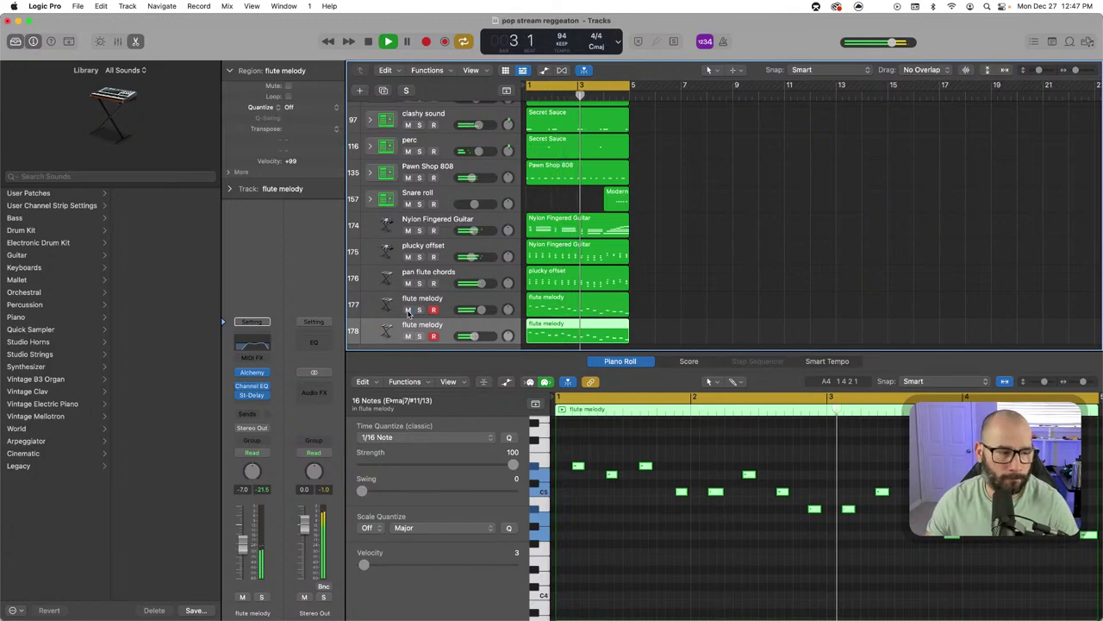
Audition Chillwave Vibes in Alchemy for the lower flute melody track and settle on the Chimera Keys preset
left_click(419, 336)
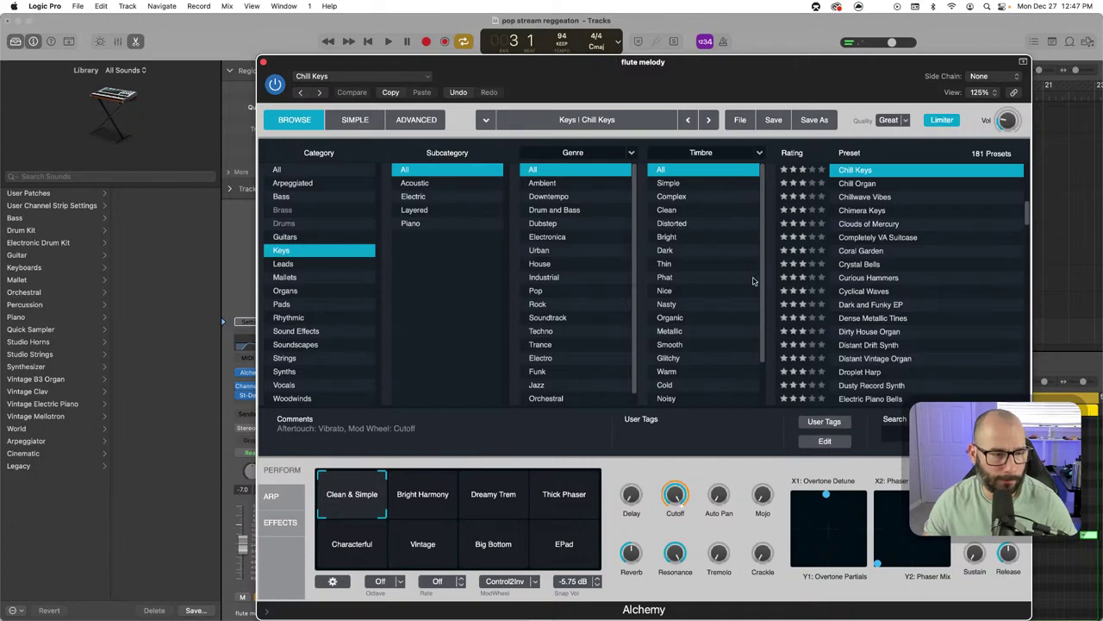
left_click(852, 198)
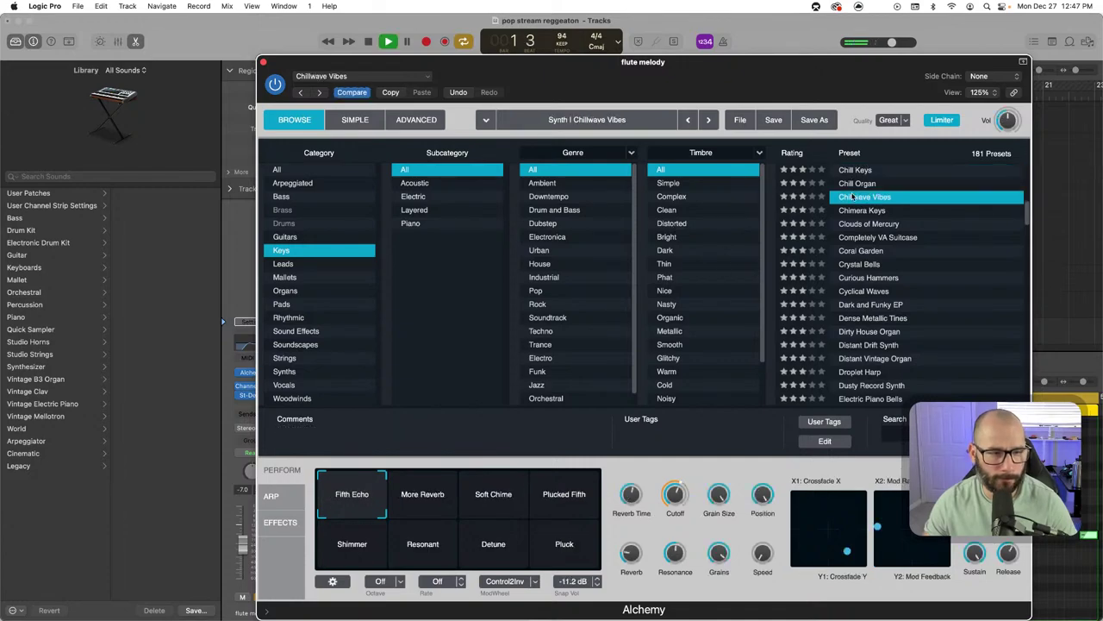
left_click(864, 211)
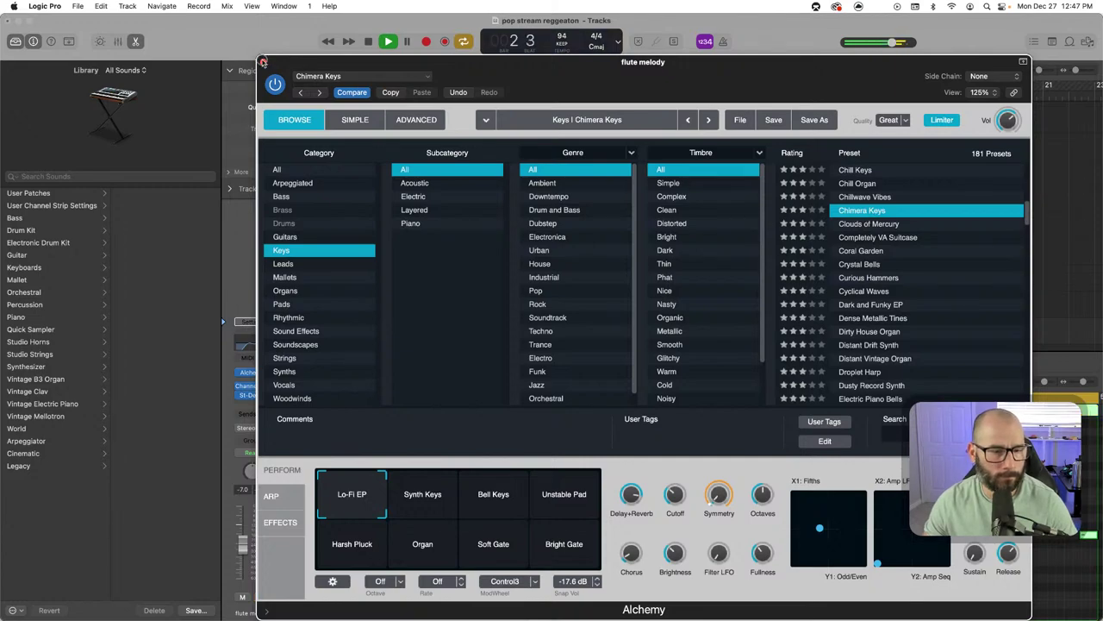
left_click(262, 62)
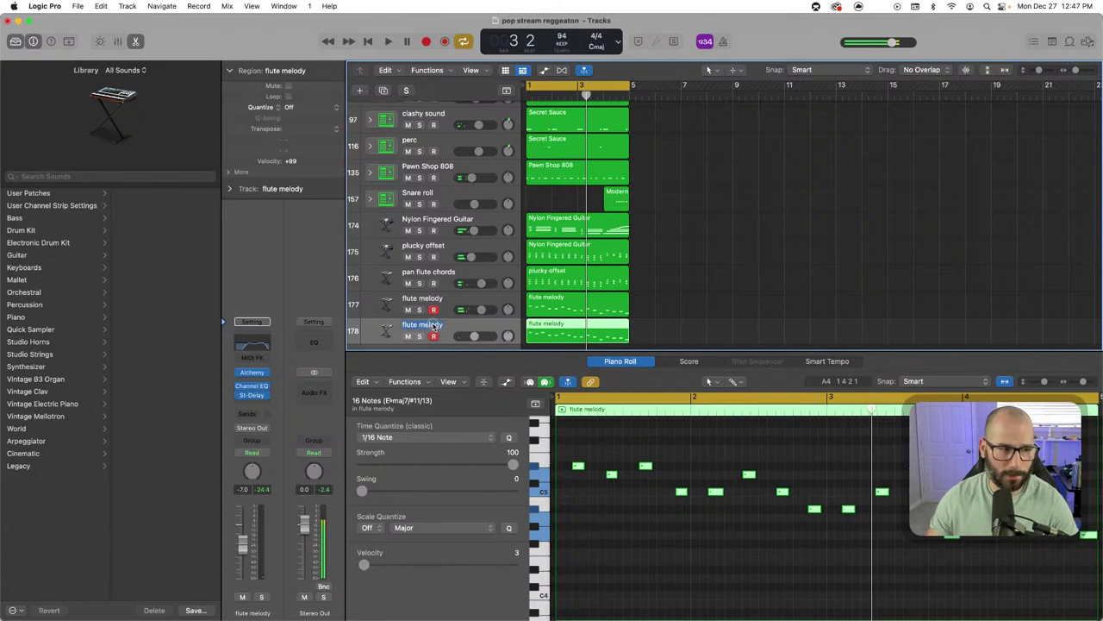
Rename the lower flute melody track "bellish keys" and add a duplicate of that track beneath it
scroll(440, 319, "down", 3)
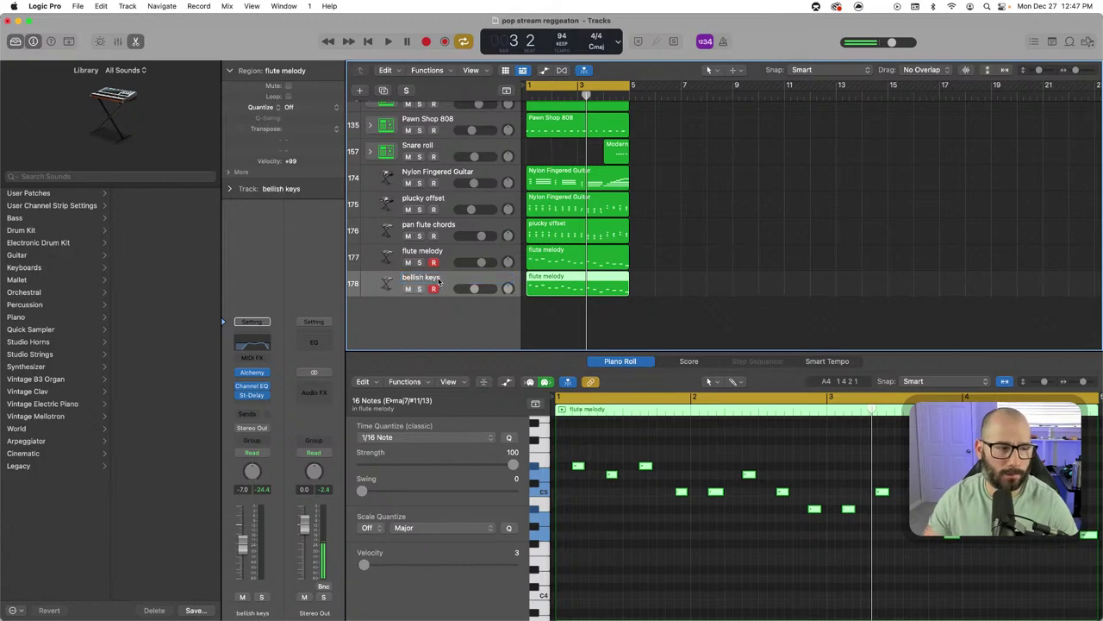
key("super+d")
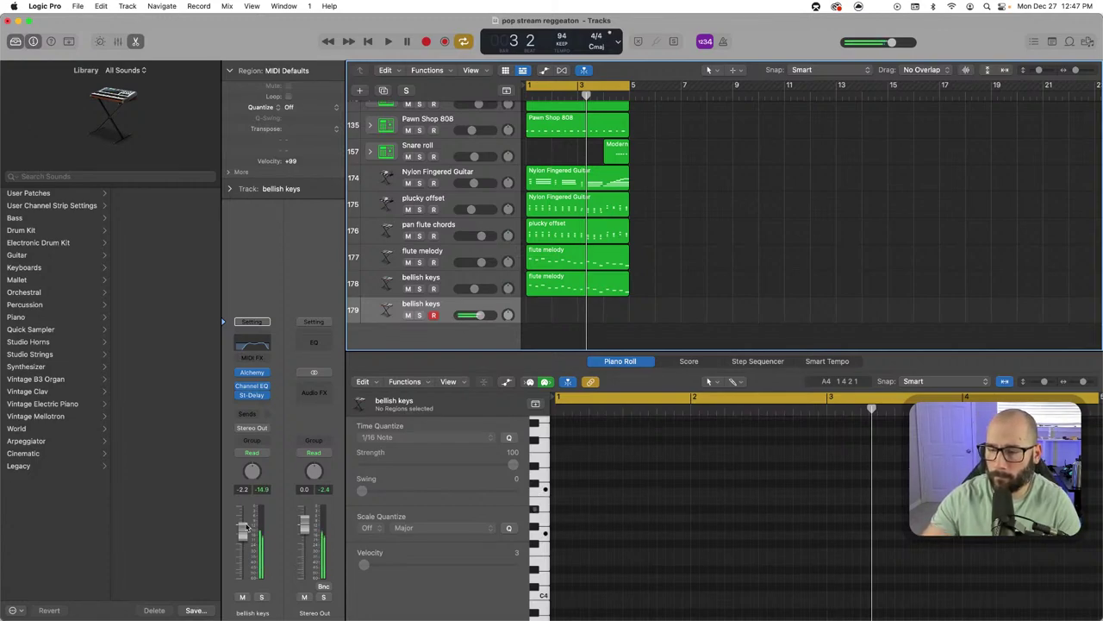
Play the loop from the start and fine-tune the flute melody track's volume against the bellish keys
key("Return")
key("space")
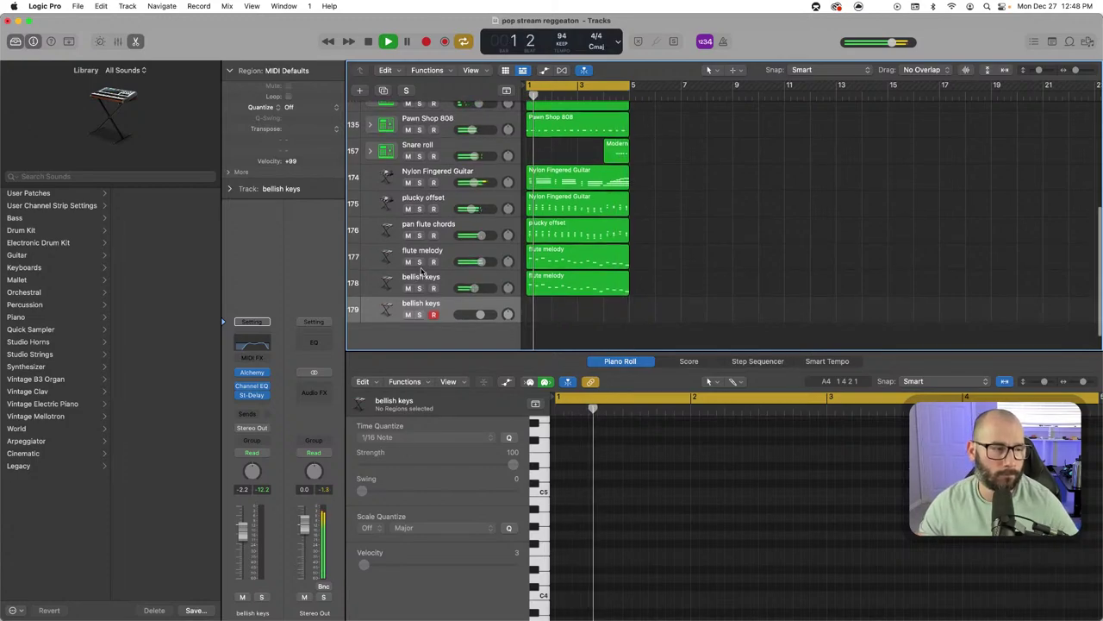
scroll(422, 269, "up", 1)
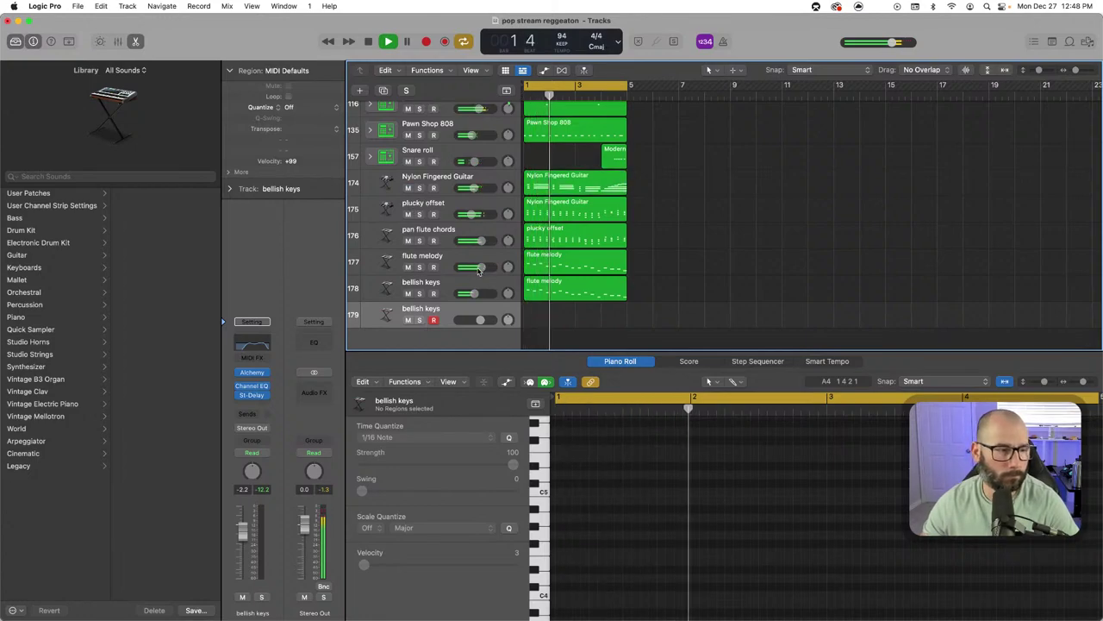
left_click(470, 294)
left_click_drag(463, 268, 480, 267)
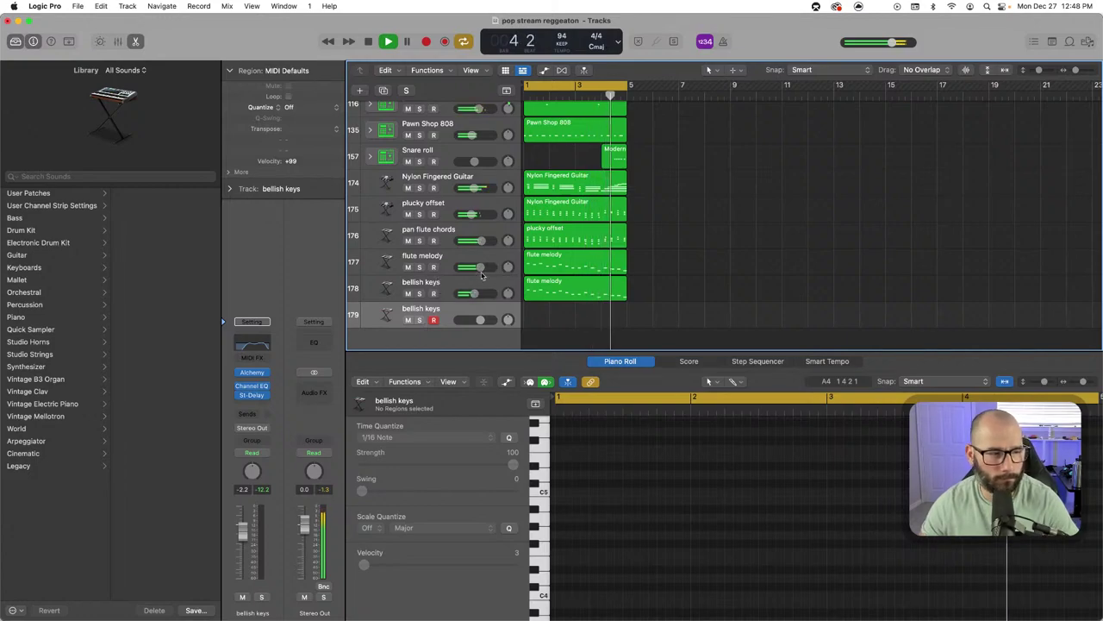
Mute the flute melody and upper bellish keys tracks, and close the Piano Roll editor
left_click(409, 267)
left_click(407, 293)
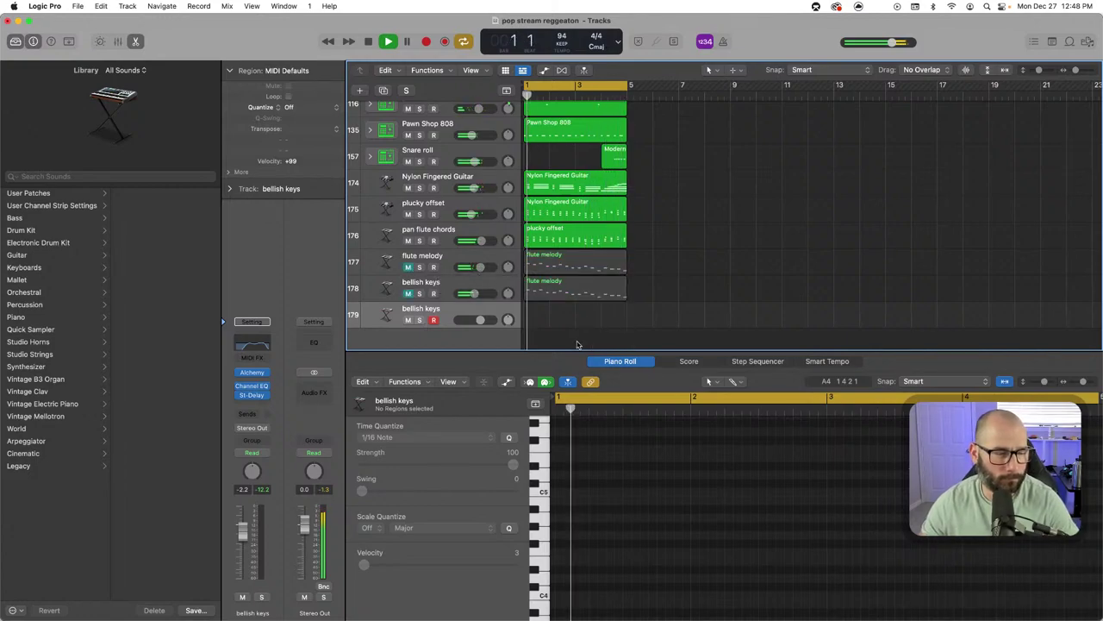
left_click(616, 363)
key("p")
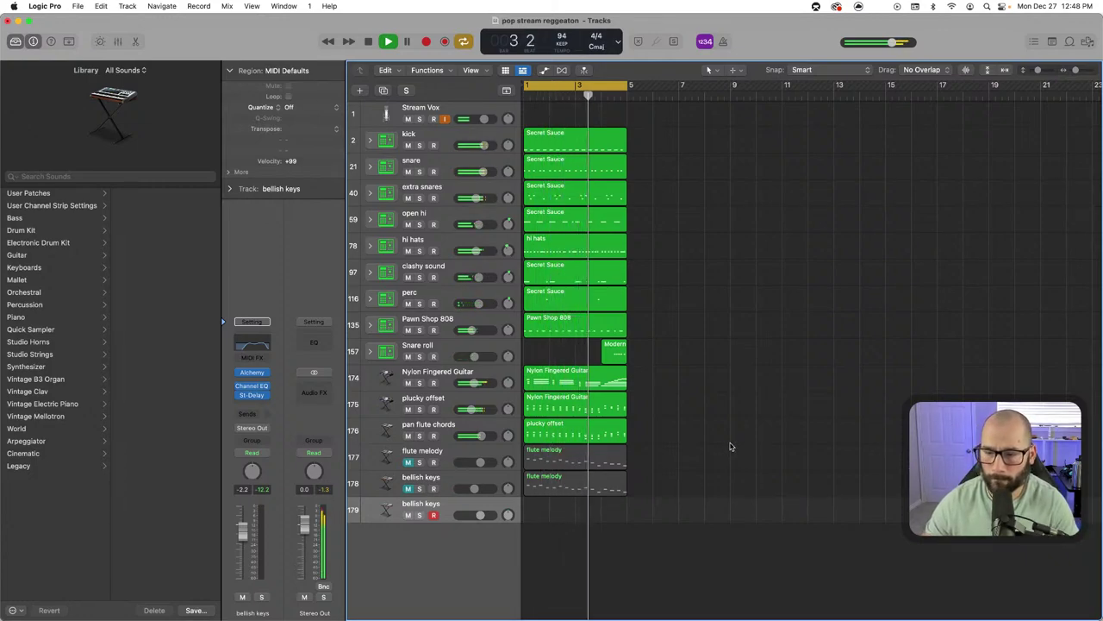
Try a slower project tempo of 85 BPM and play the loop
key("space")
scroll(526, 211, "right", 1)
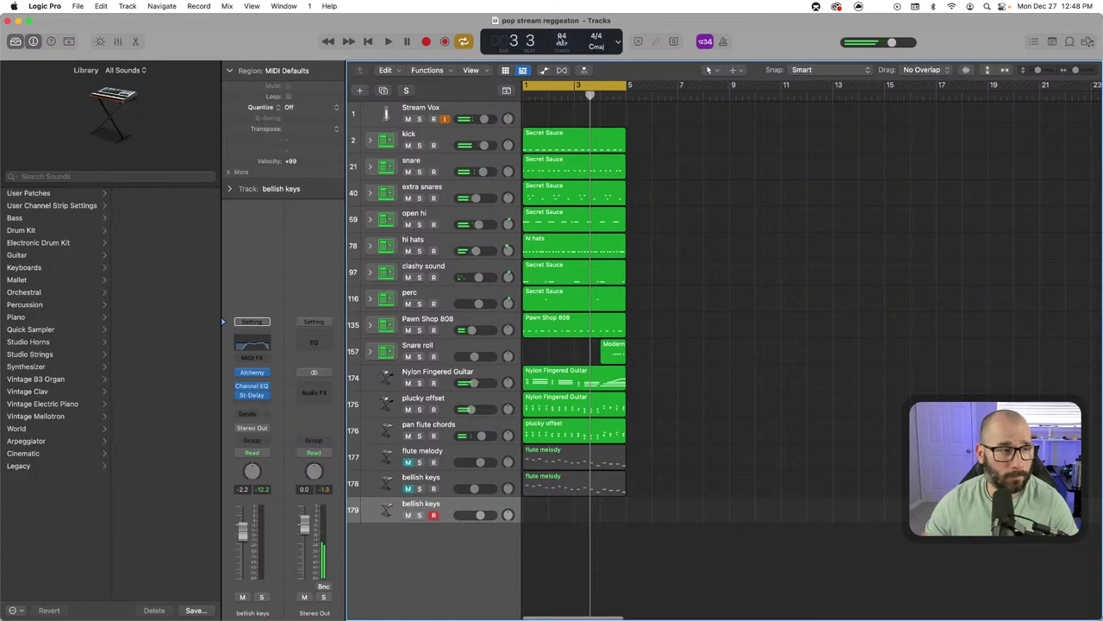
key("space")
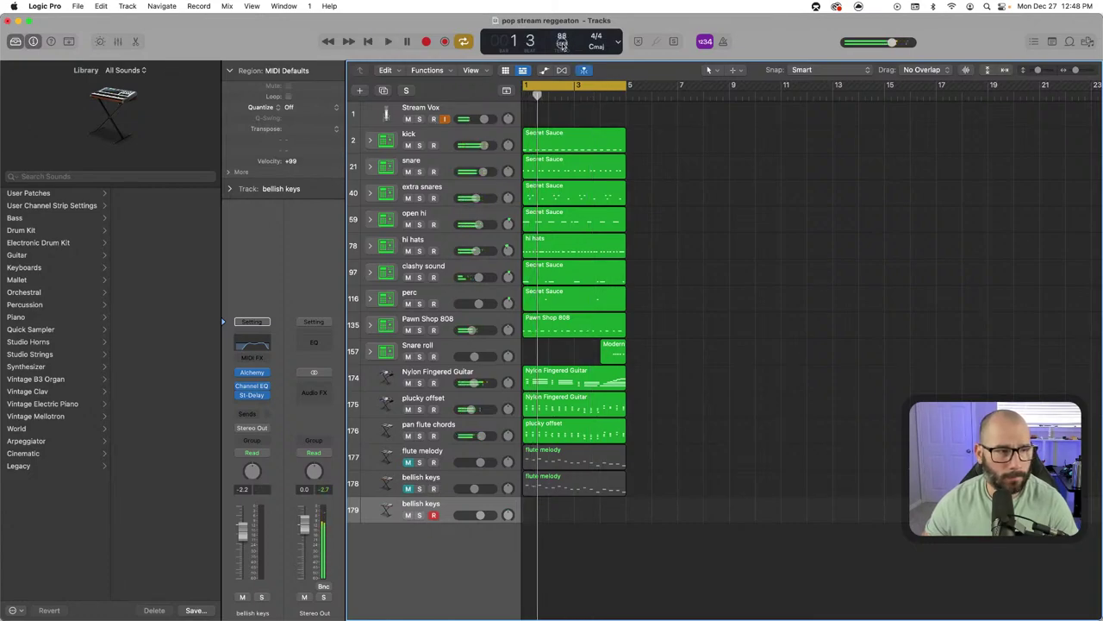
key("space")
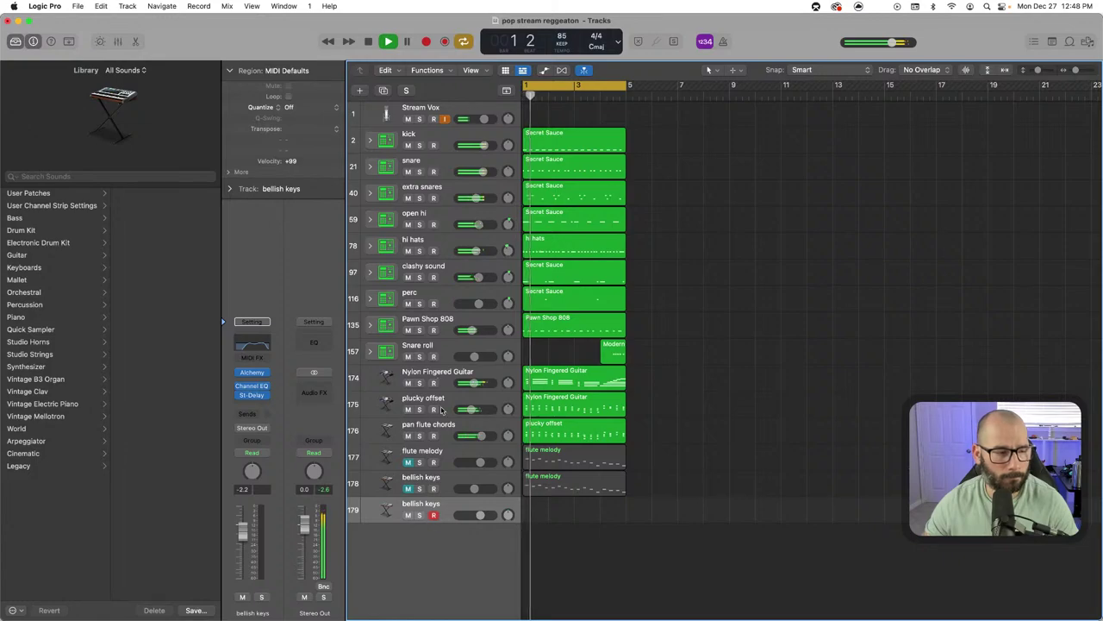
Unmute the flute melody and upper bellish keys tracks and play the loop with them
left_click(411, 465)
key("space")
left_click(409, 489)
key("space")
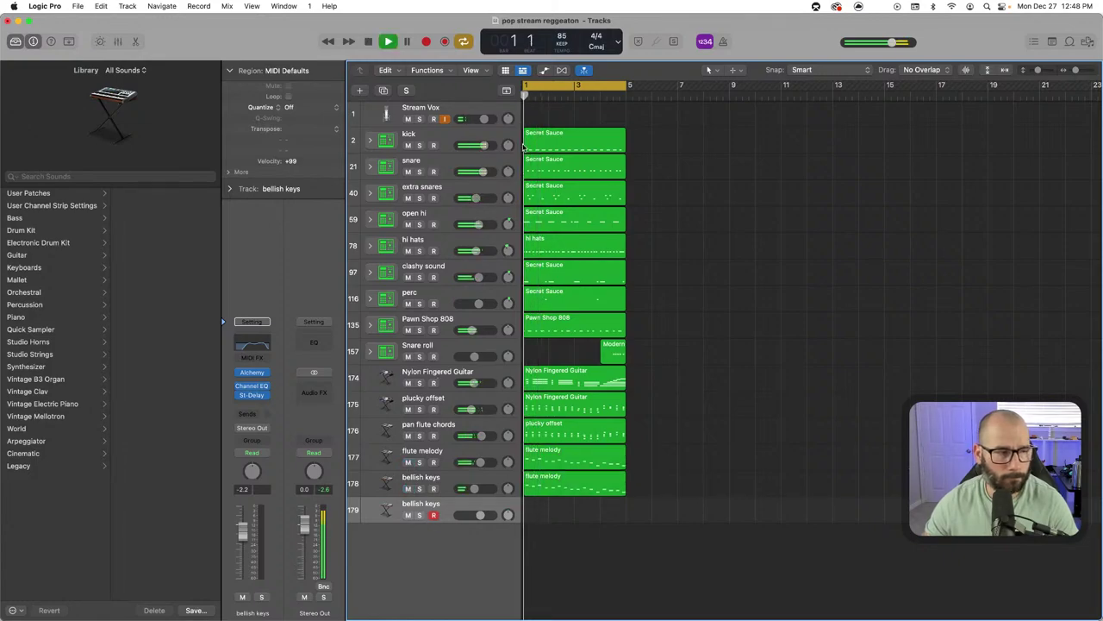
Set the project tempo to 98 BPM and play the full loop
left_click_drag(562, 43, 563, 22)
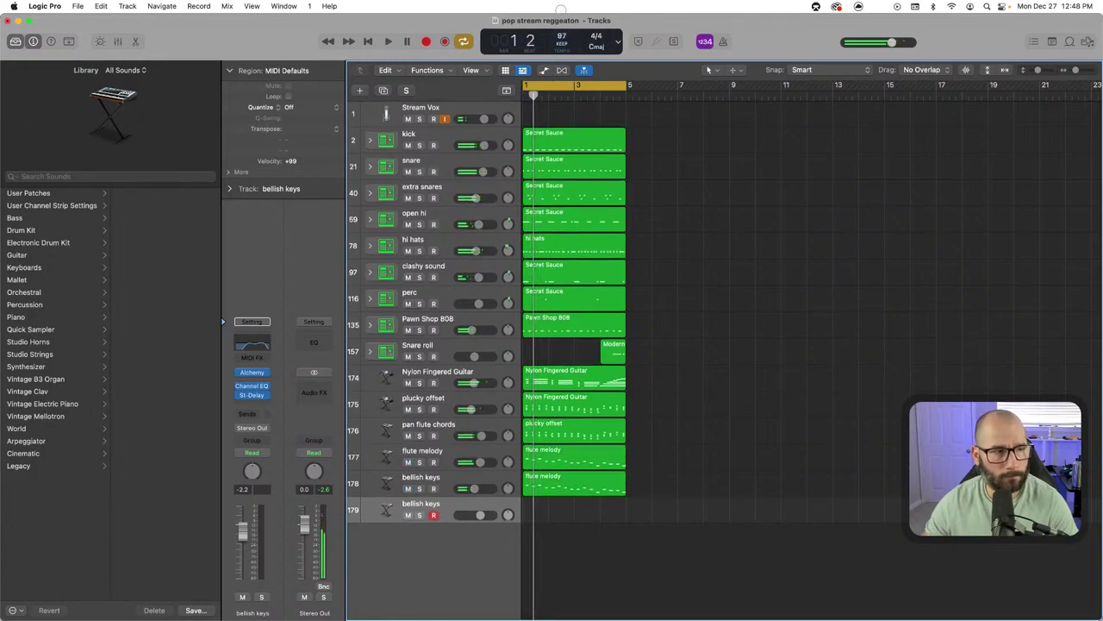
key("space")
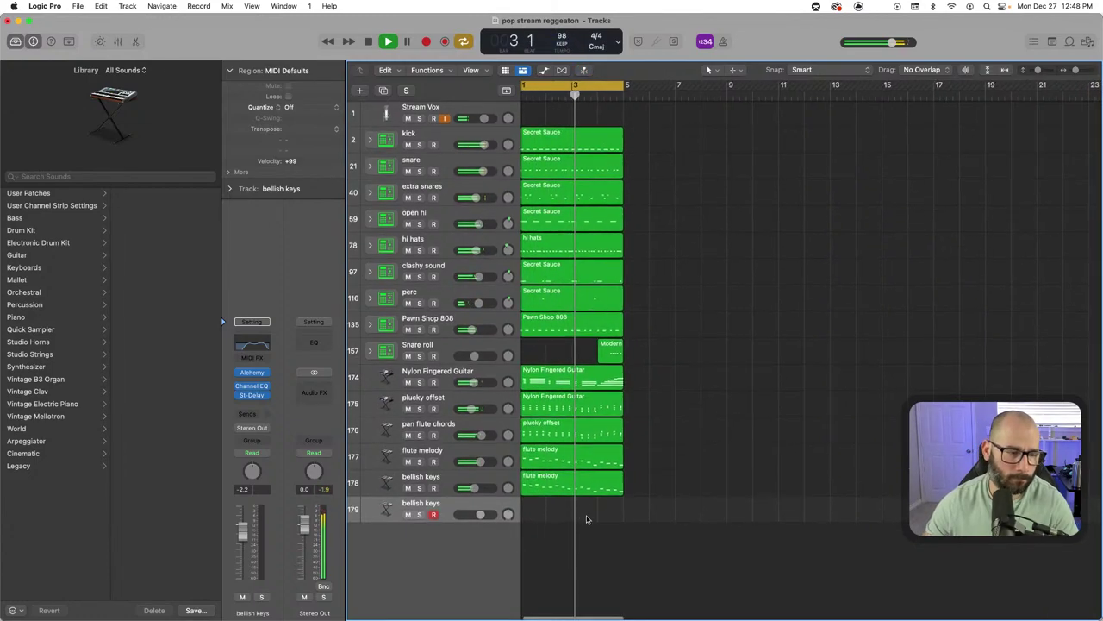
scroll(588, 519, "left", 1)
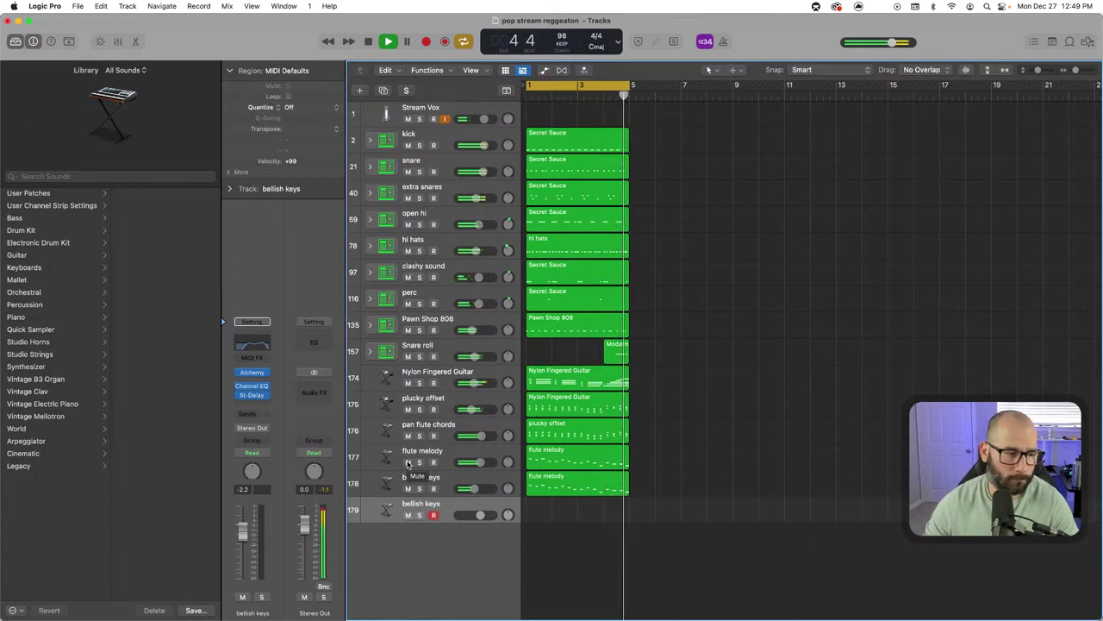
Compare the loop with and without the flute melody and upper bellish keys tracks, and stop playback
left_click(407, 462)
left_click(409, 488)
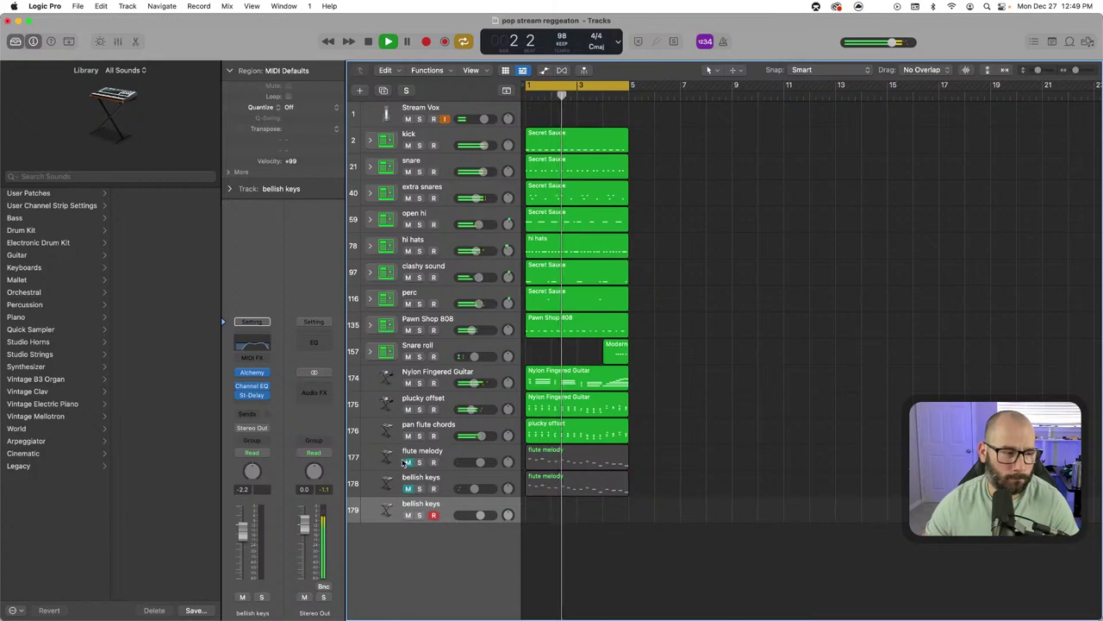
left_click(408, 463)
left_click(408, 489)
scroll(663, 277, "right", 1)
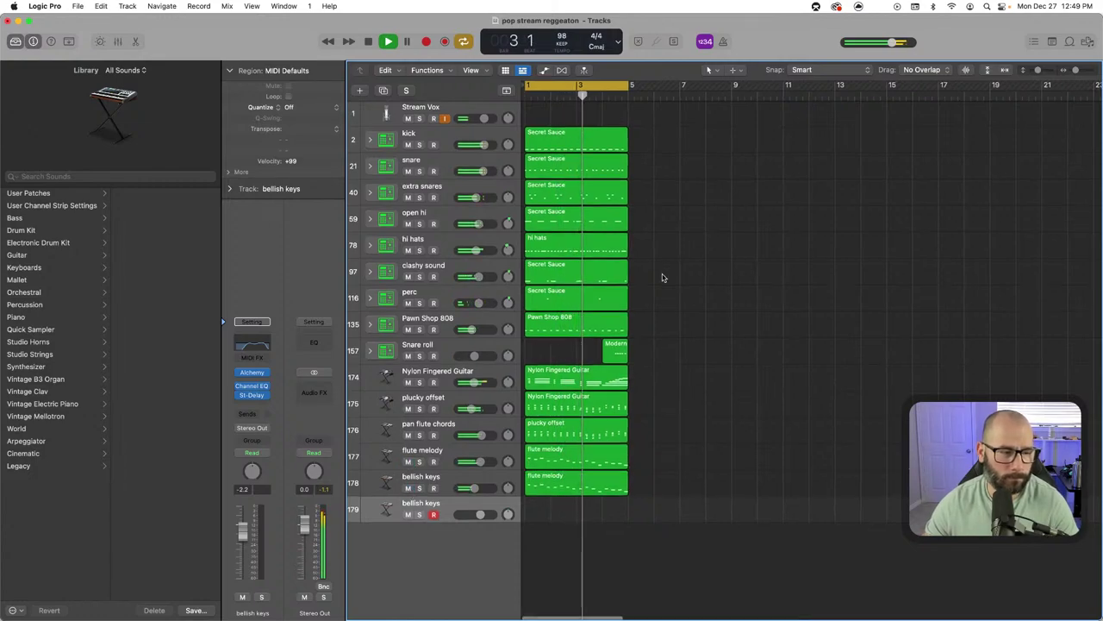
key("space")
Repeat all the regions of the four-bar loop once, placing the copies from bar 5 to bar 9
scroll(698, 419, "right", 1)
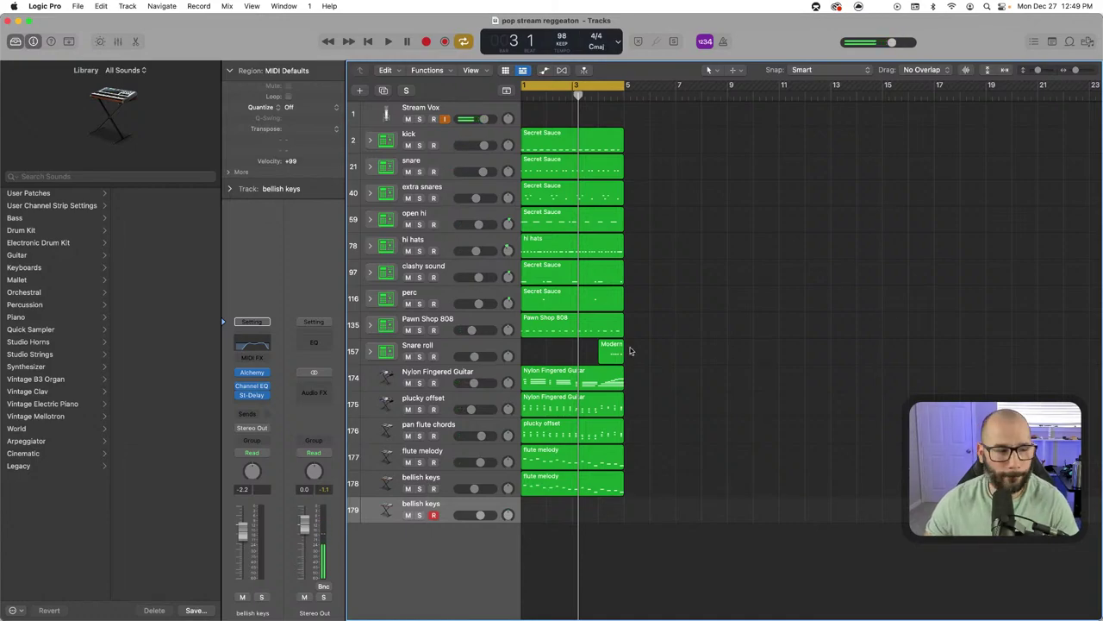
scroll(694, 384, "left", 1)
left_click_drag(717, 508, 579, 144)
key("super+r")
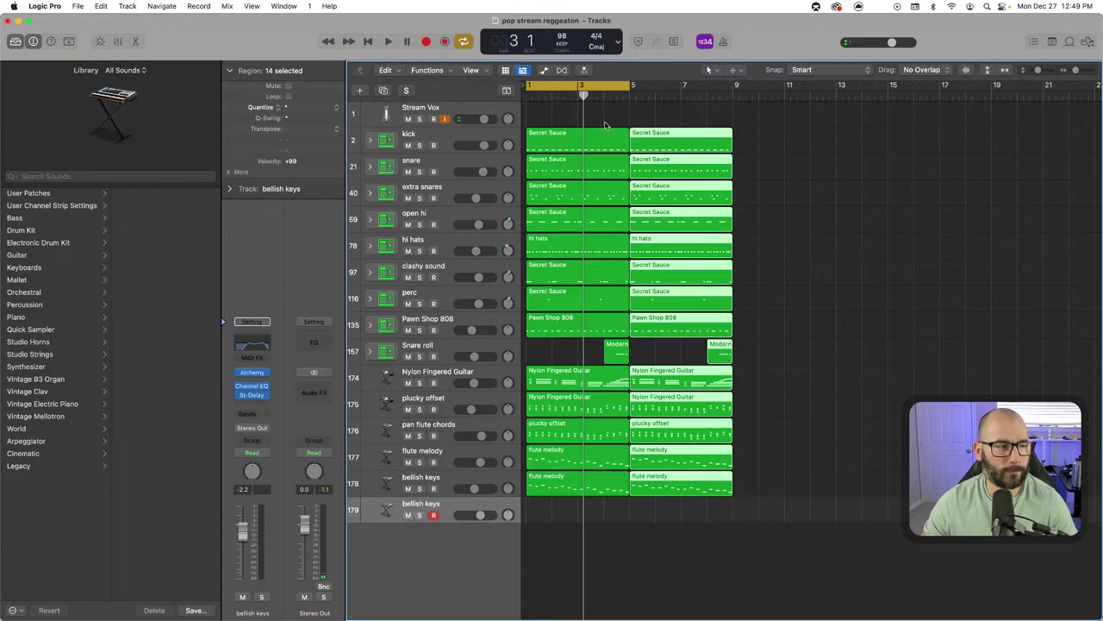
left_click(605, 126)
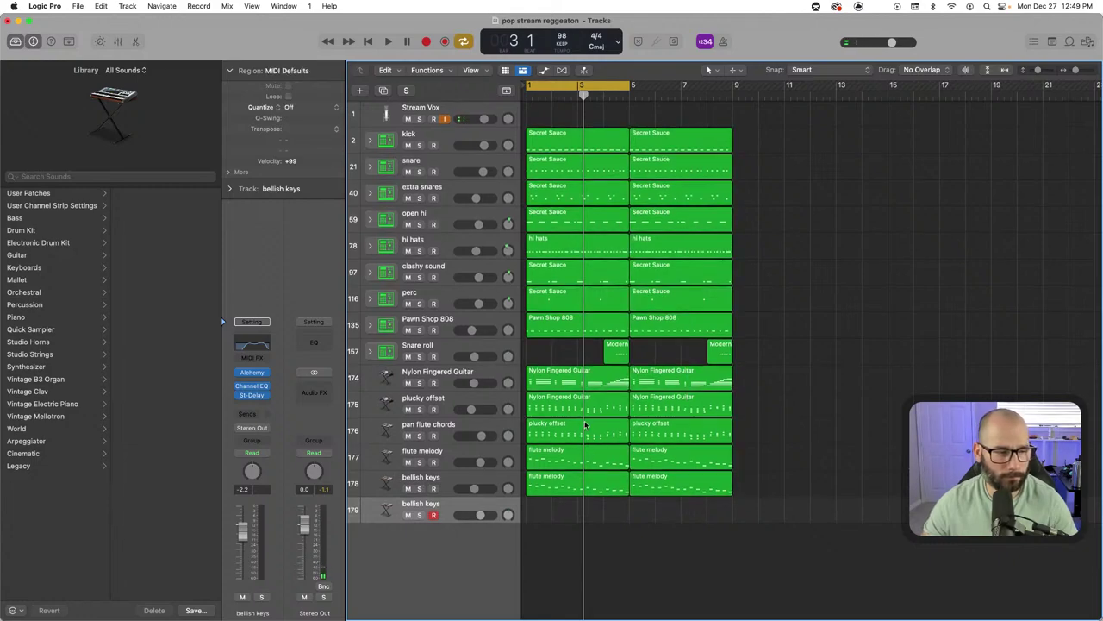
Delete the plucky offset, pan flute chords, flute melody and bellish keys regions from the first four bars
left_click(586, 402)
key("Delete")
left_click_drag(606, 520, 557, 409)
key("Delete")
Duplicate the kick track and move the kick region of the first four bars onto the new track
left_click_drag(572, 350, 543, 133)
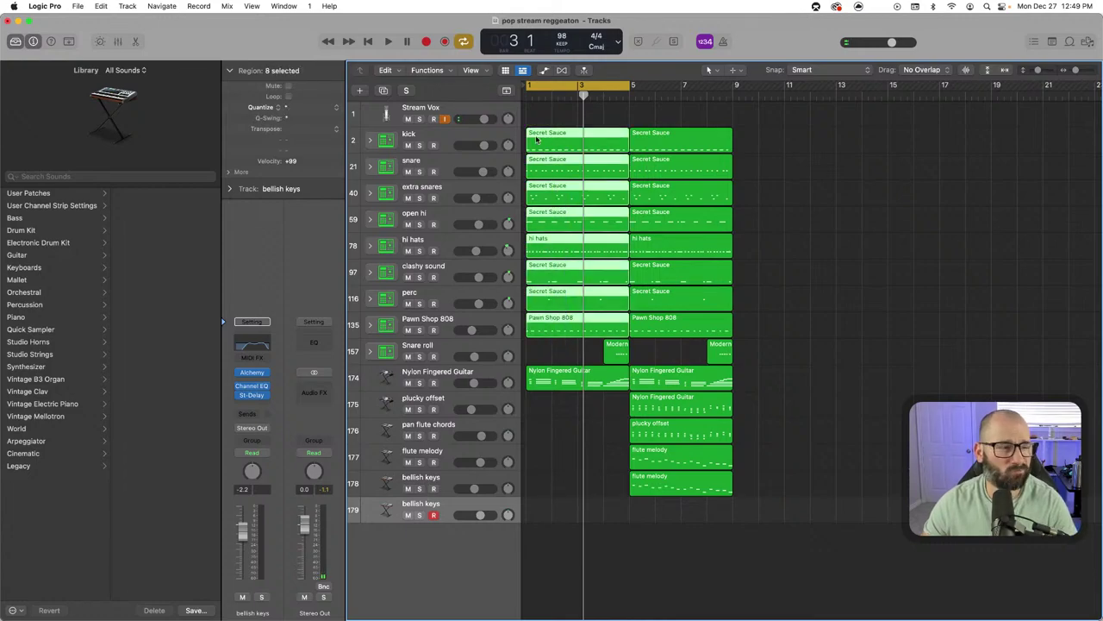
left_click(456, 136)
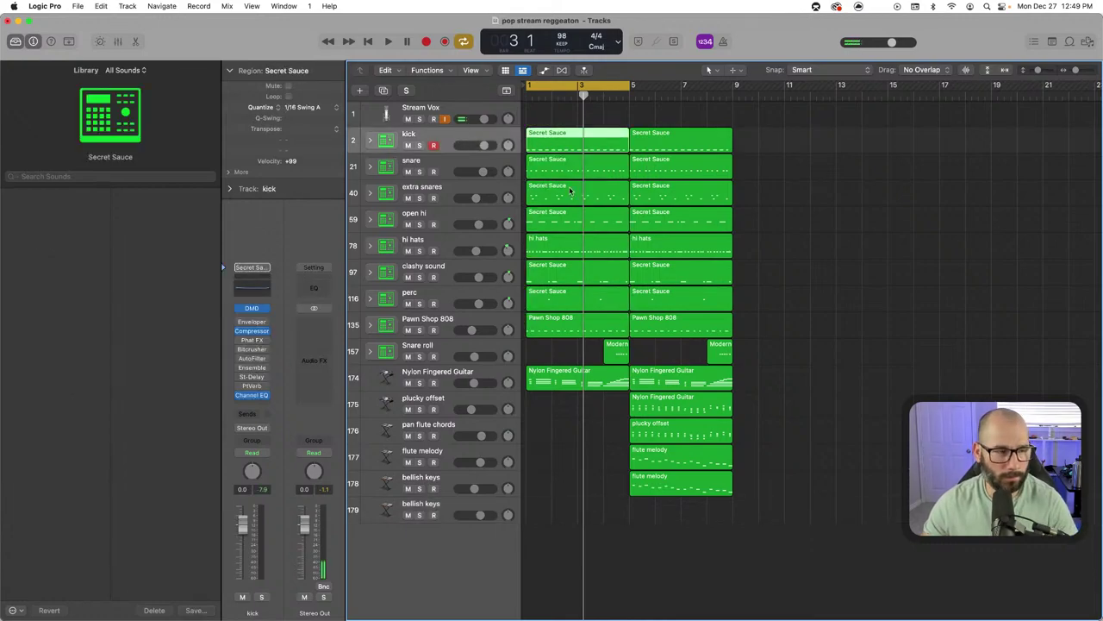
key("super+d")
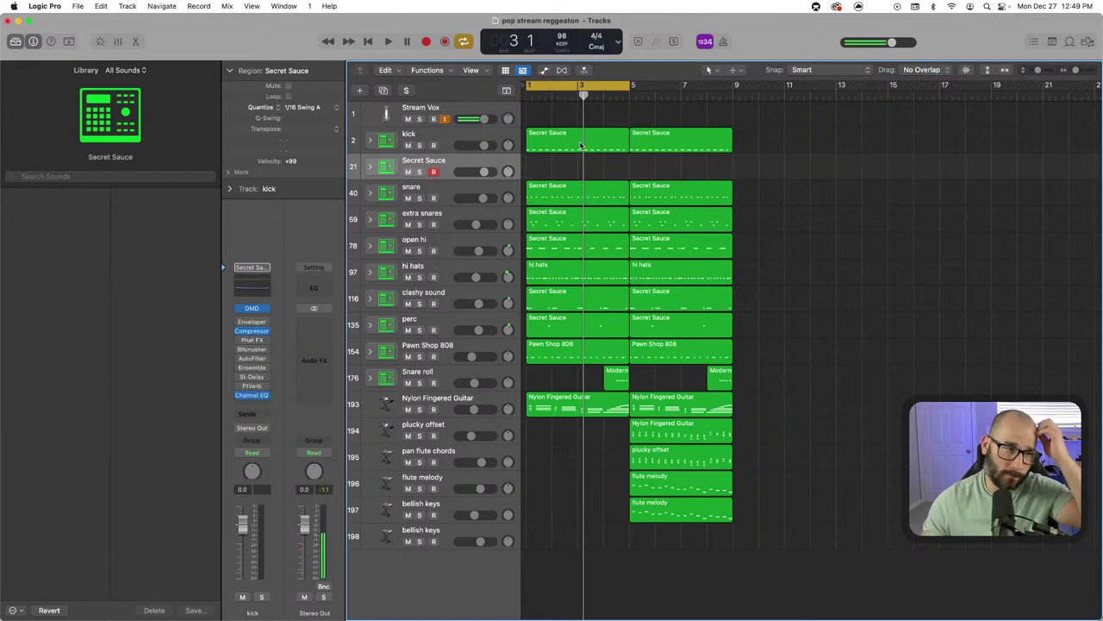
left_click_drag(591, 153, 569, 165)
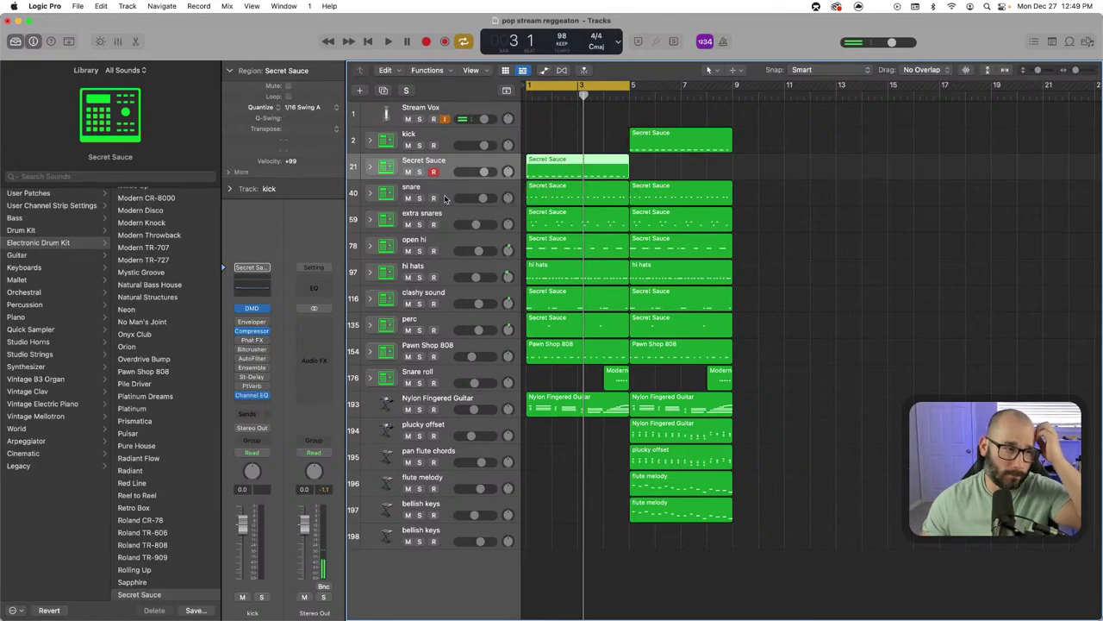
Filter the first-four-bar kick with the Channel EQ, cutting highs above 1740 Hz and lows below about 50 Hz
left_click(254, 395)
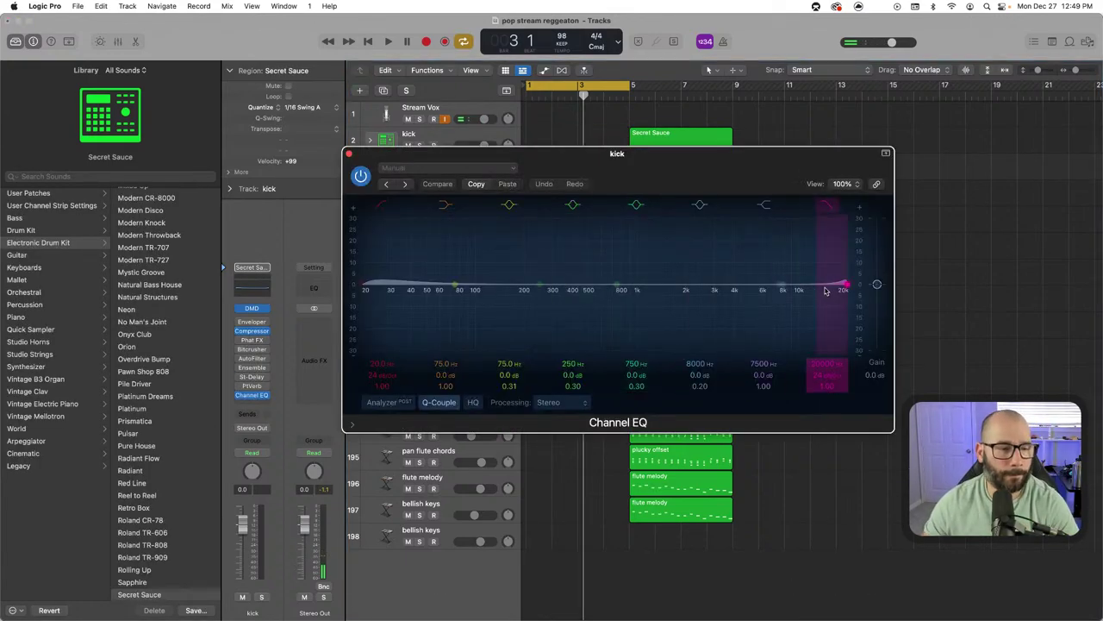
left_click_drag(843, 292, 677, 289)
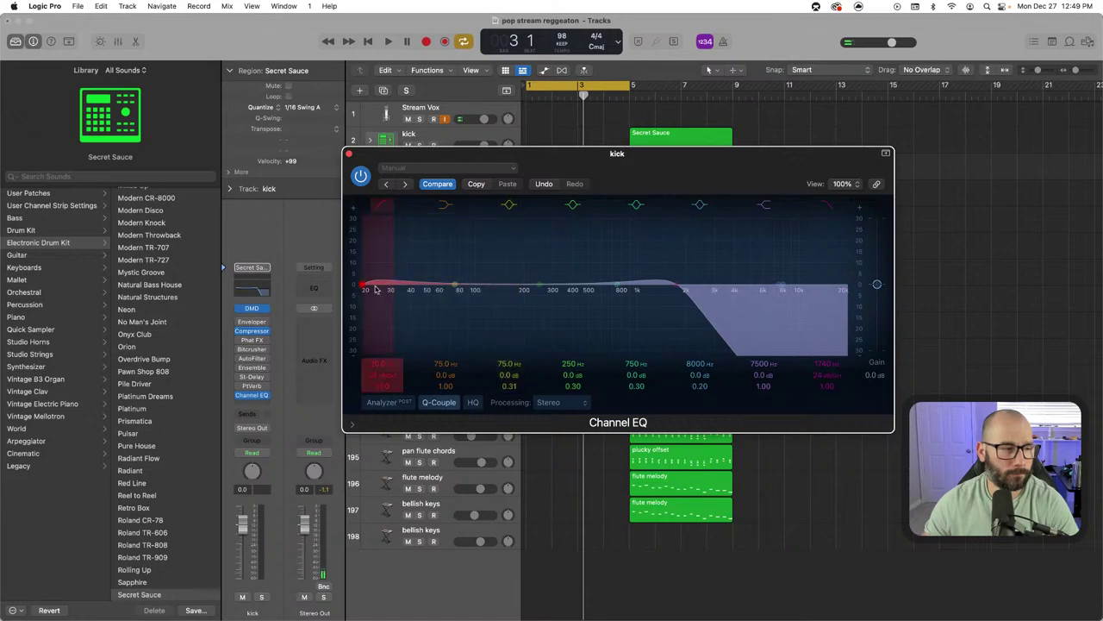
left_click_drag(378, 299, 431, 298)
left_click(348, 153)
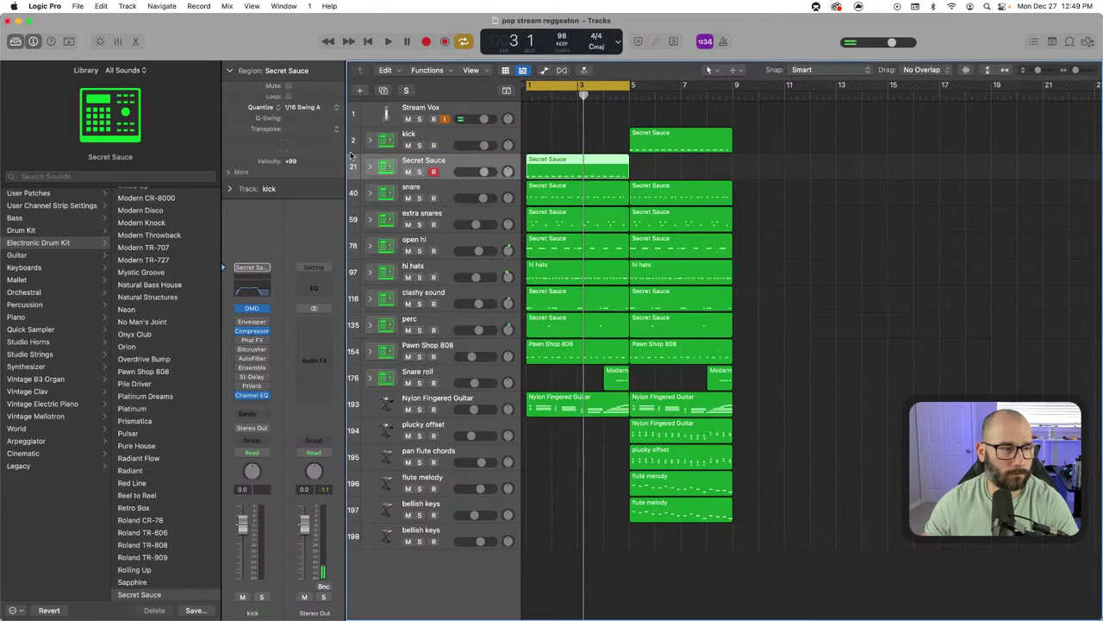
Delete the snare, Pawn Shop 808, perc, hi hats and open hi regions from the first four bars
left_click(569, 189)
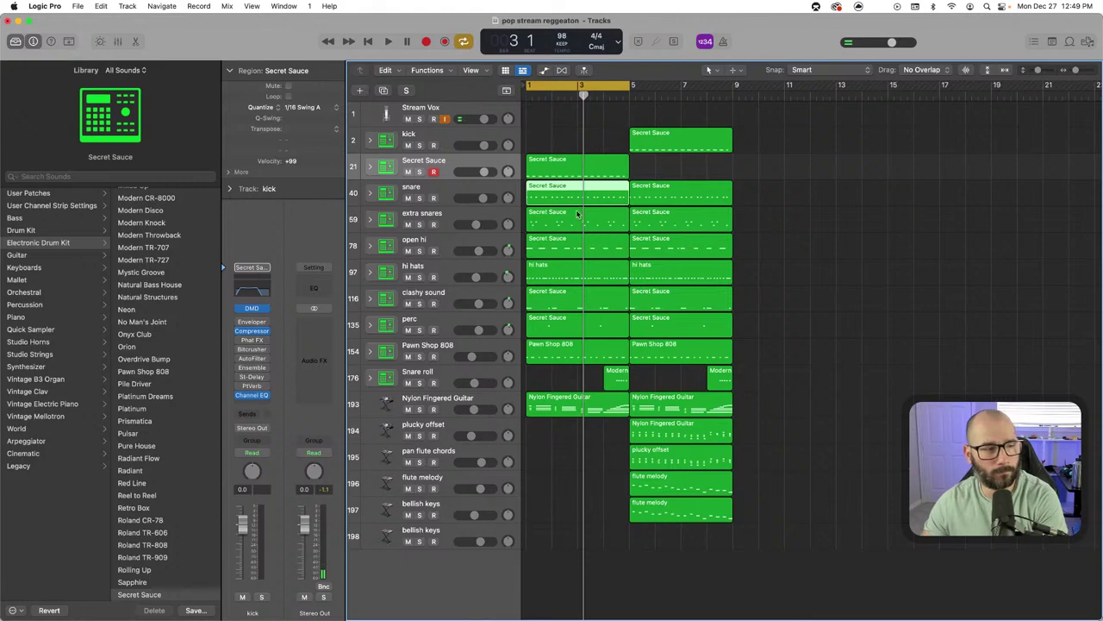
key("Delete")
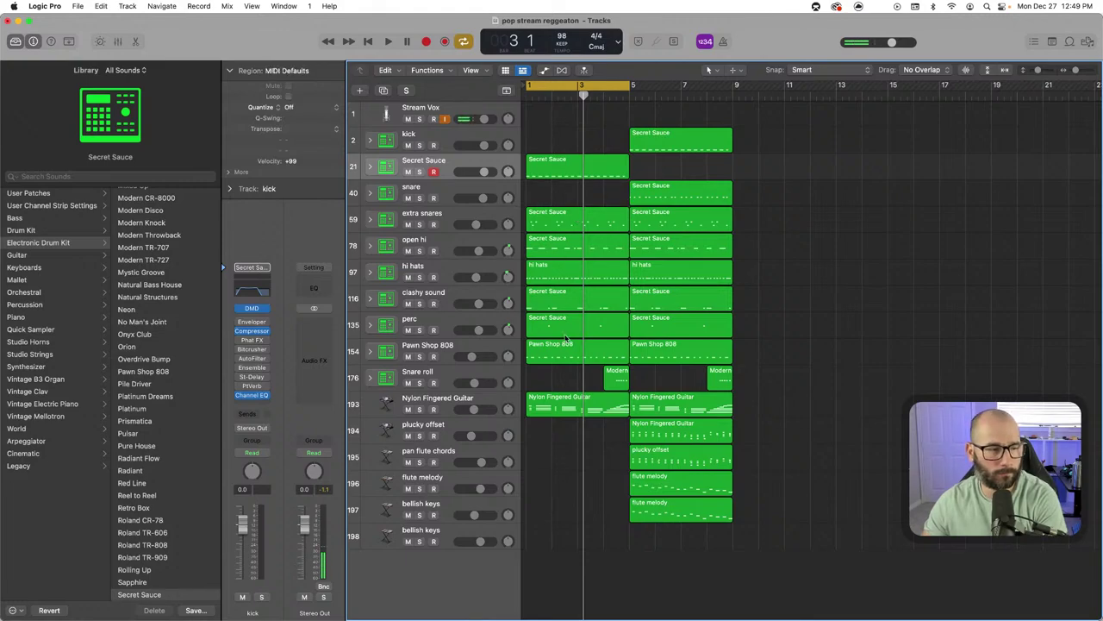
left_click(552, 350)
key("Delete")
left_click(552, 326)
key("Delete")
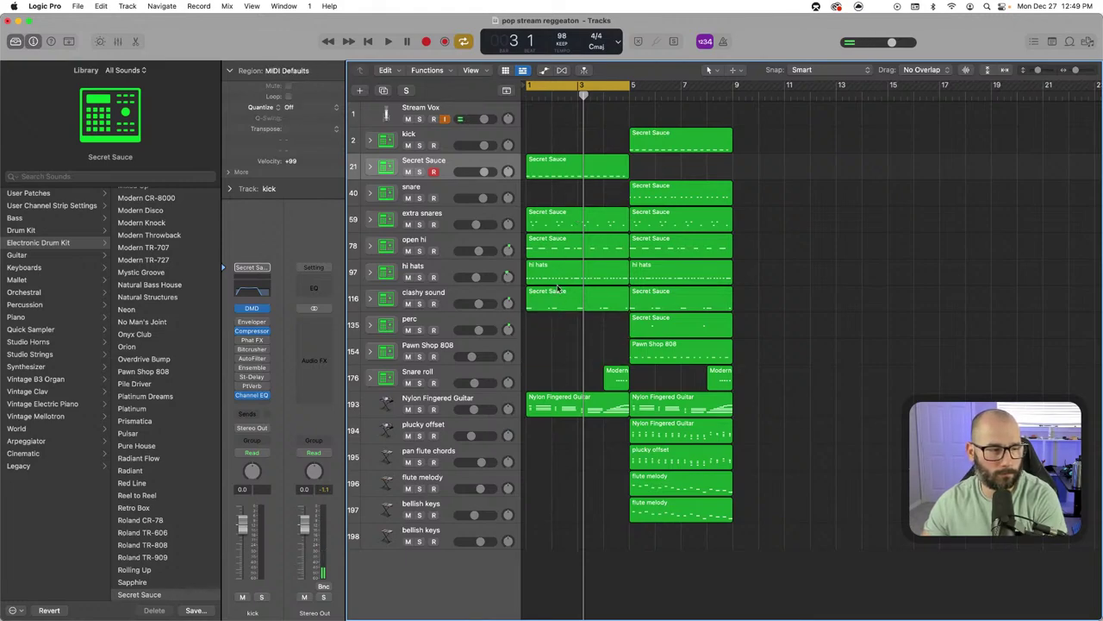
left_click(553, 275)
key("Delete")
left_click(552, 250)
key("Delete")
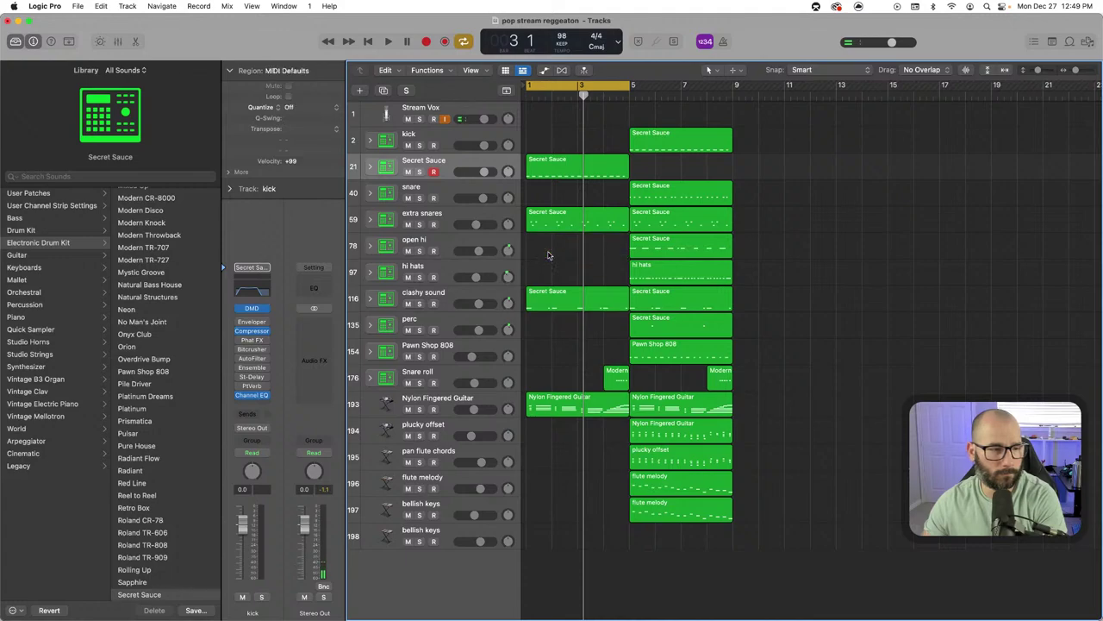
Solo the intro kick during playback, raise its low cut to 145 Hz, and replay the arrangement from the start without the solo
key("Return")
key("space")
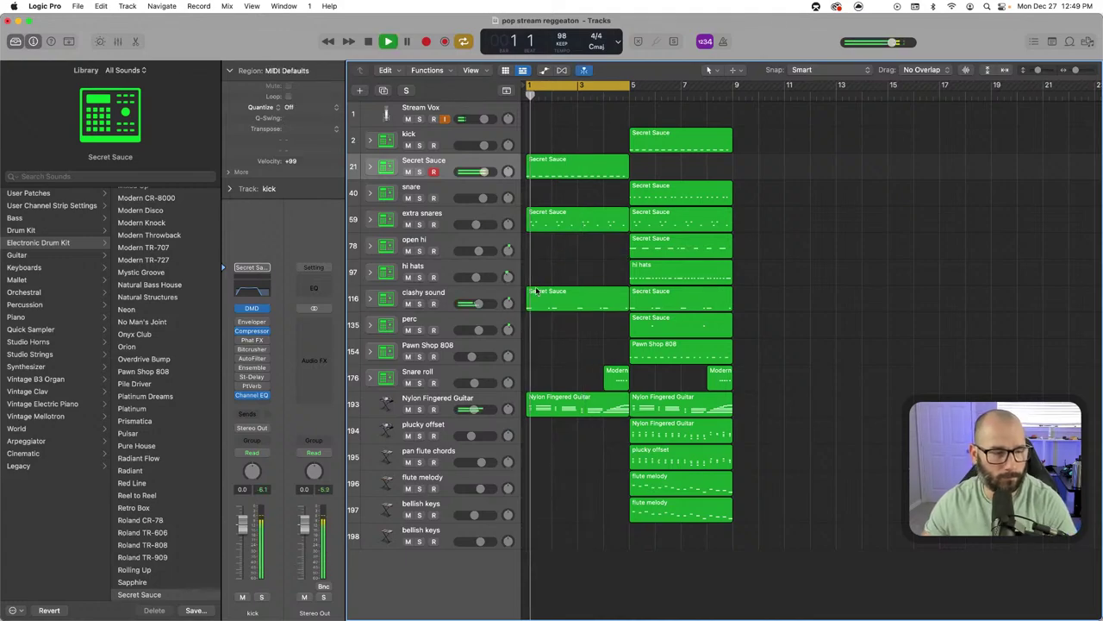
left_click(420, 171)
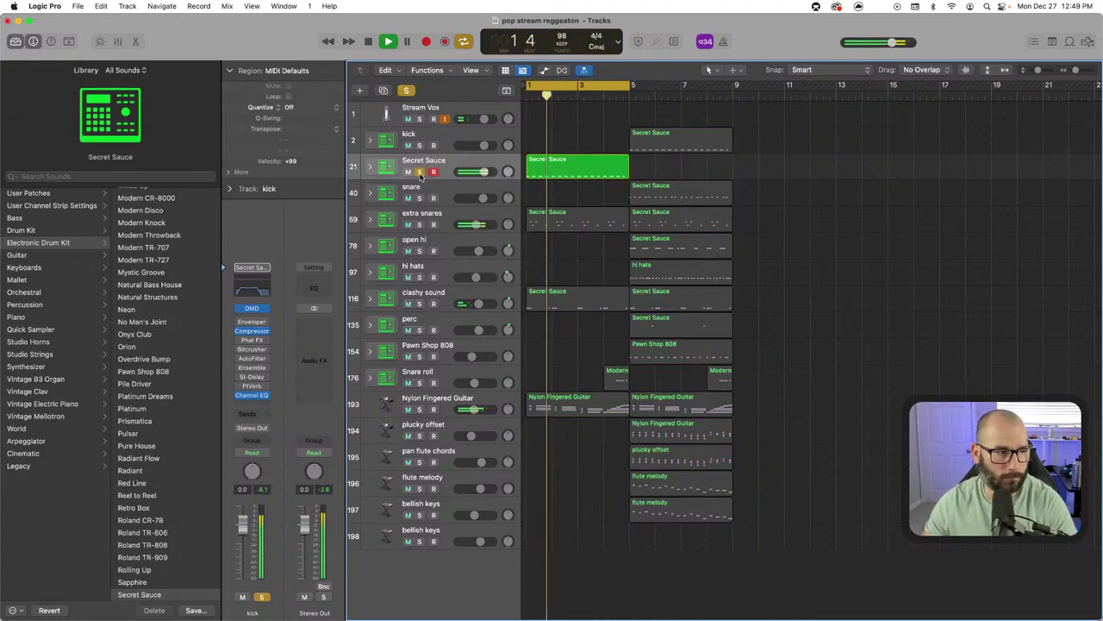
left_click(252, 395)
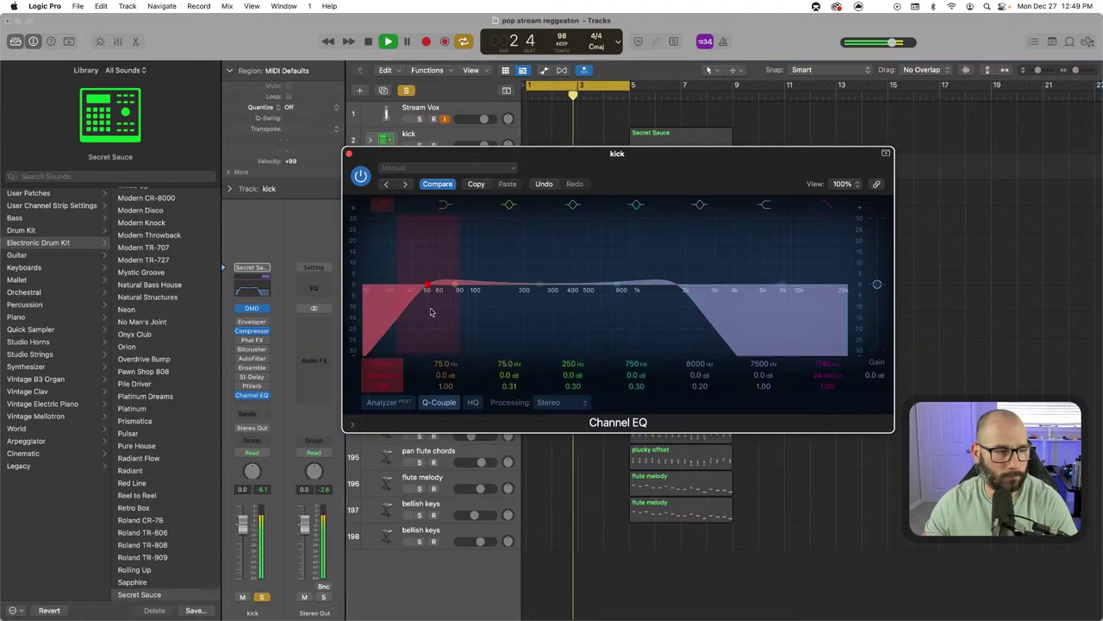
left_click_drag(431, 311, 500, 296)
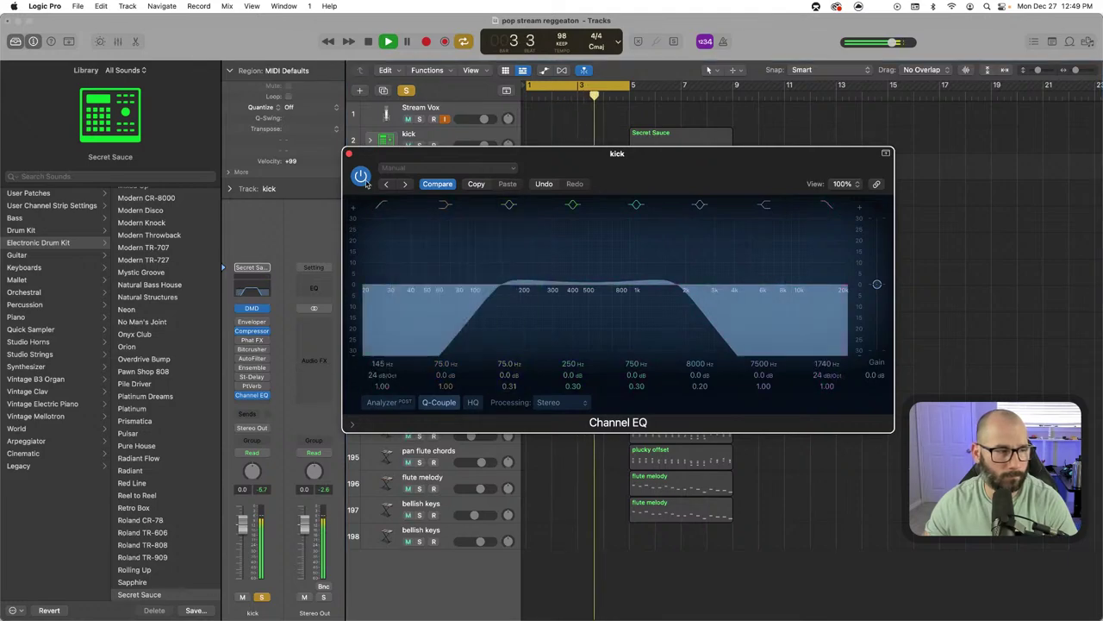
left_click(349, 155)
key("super+a")
key("Return")
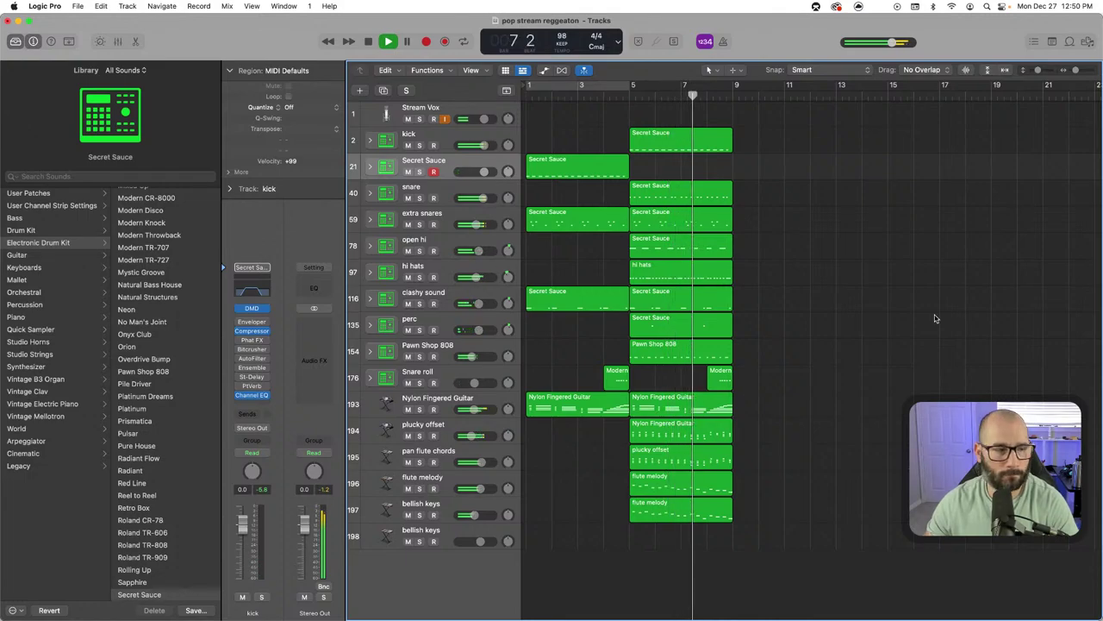
Repeat the bar 5 to 9 regions from kick through flute melody once, and delete the Nylon Fingered Guitar and flute melody copies
left_click_drag(759, 138, 709, 444)
key("super+r")
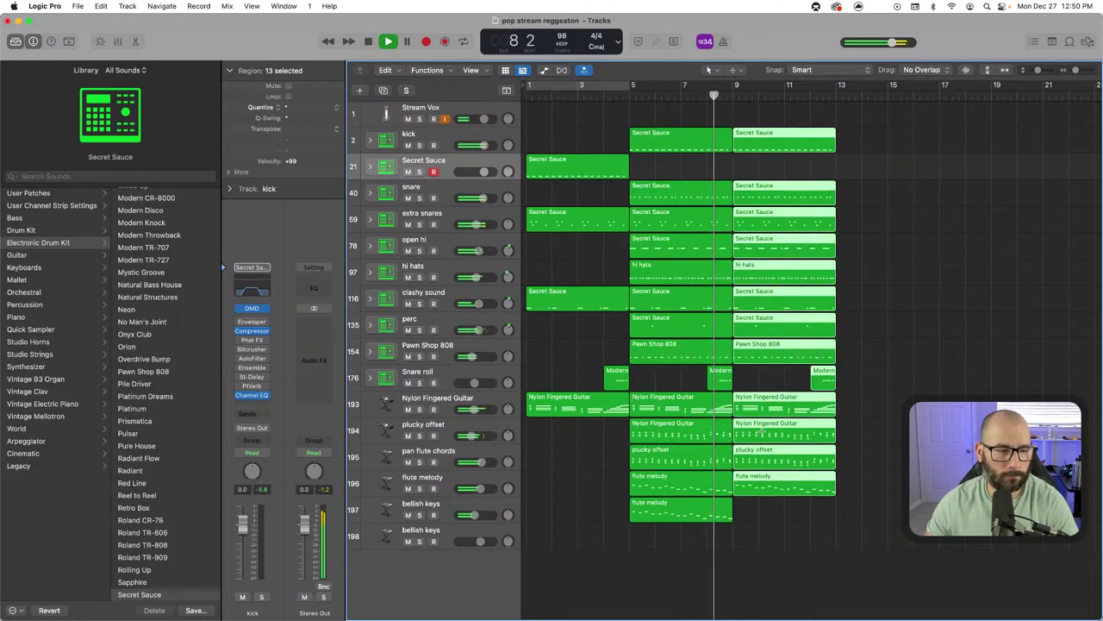
left_click(820, 413)
key("Delete")
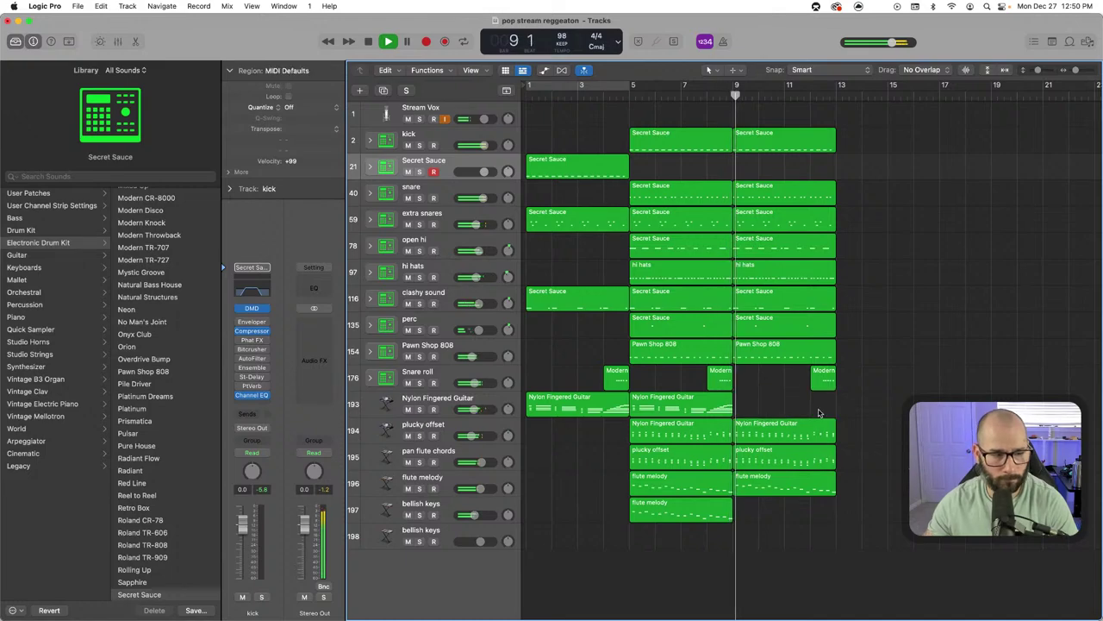
key("space")
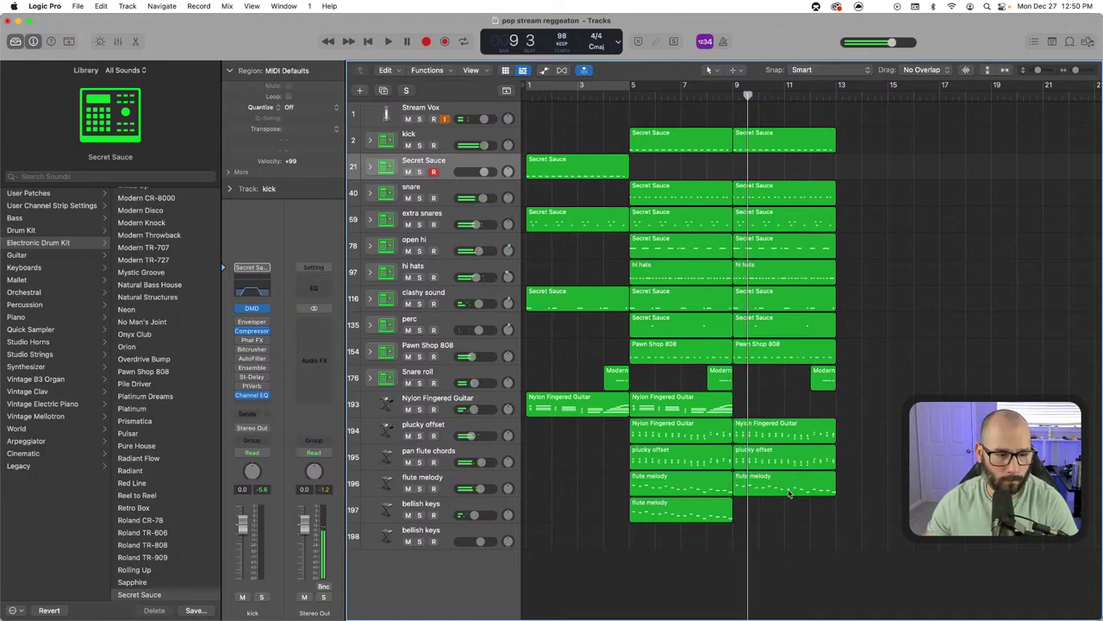
key("Delete")
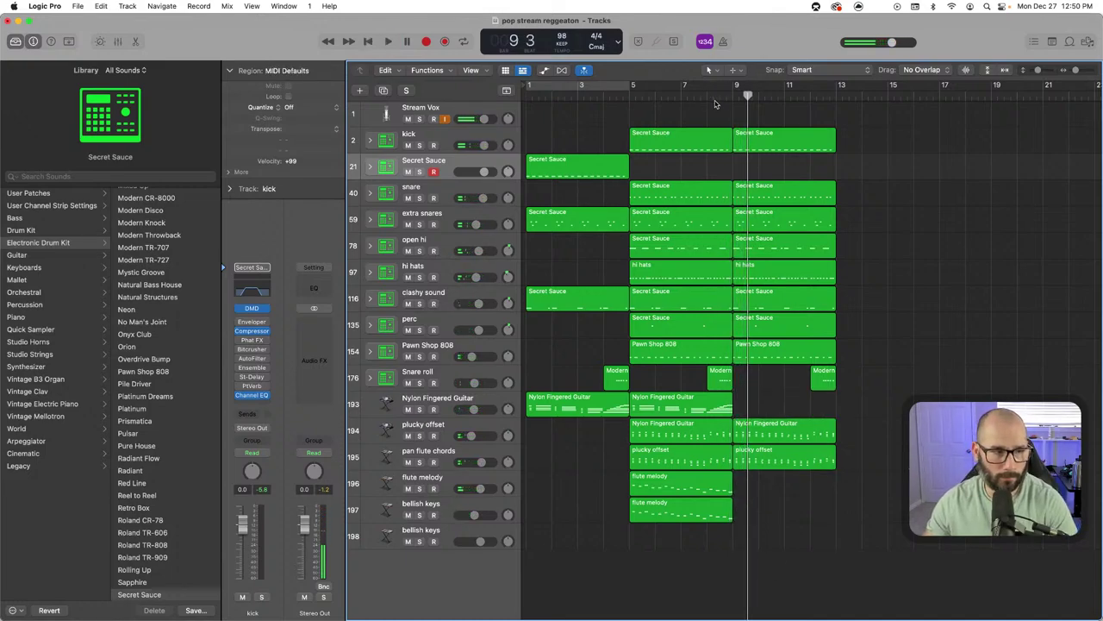
Rehearse and record a new Nylon Fingered Guitar part from bar 9 to bar 13
left_click(706, 95)
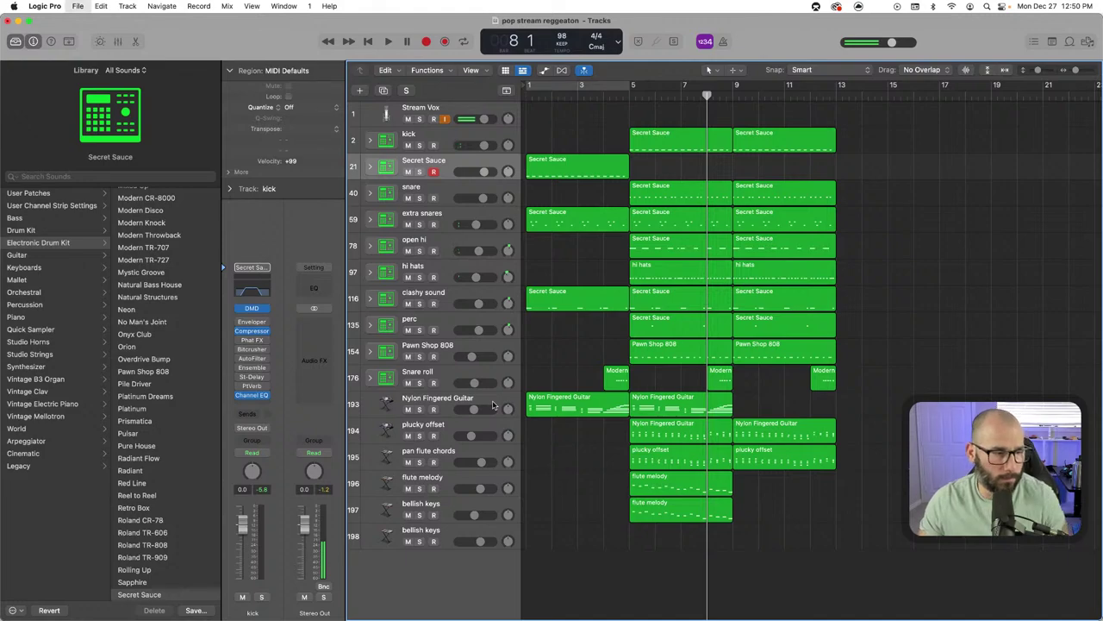
left_click(466, 402)
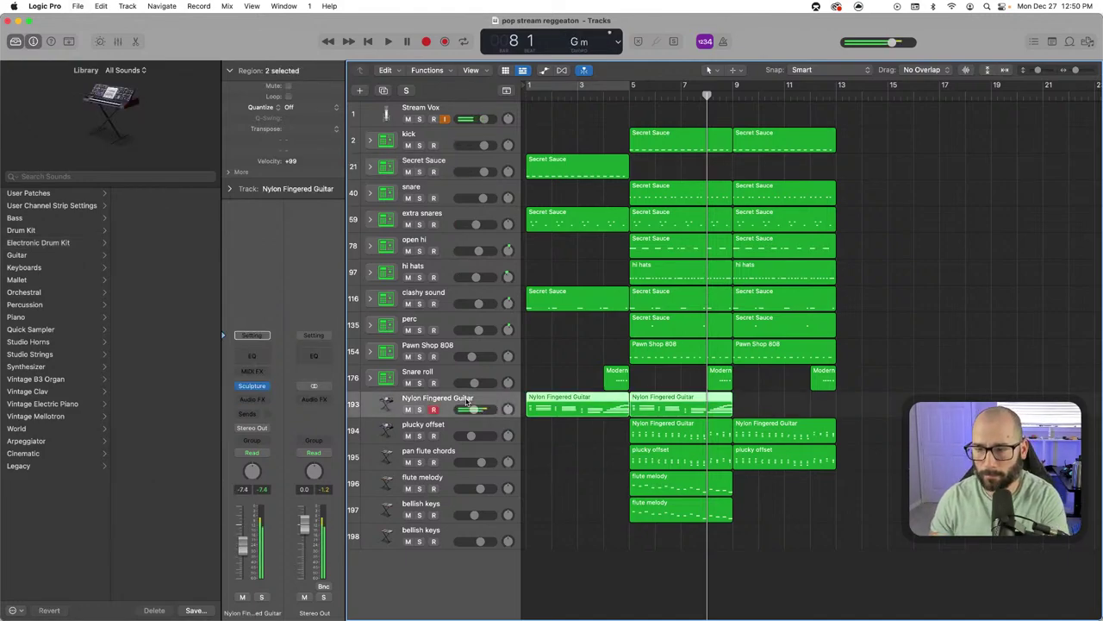
key("space")
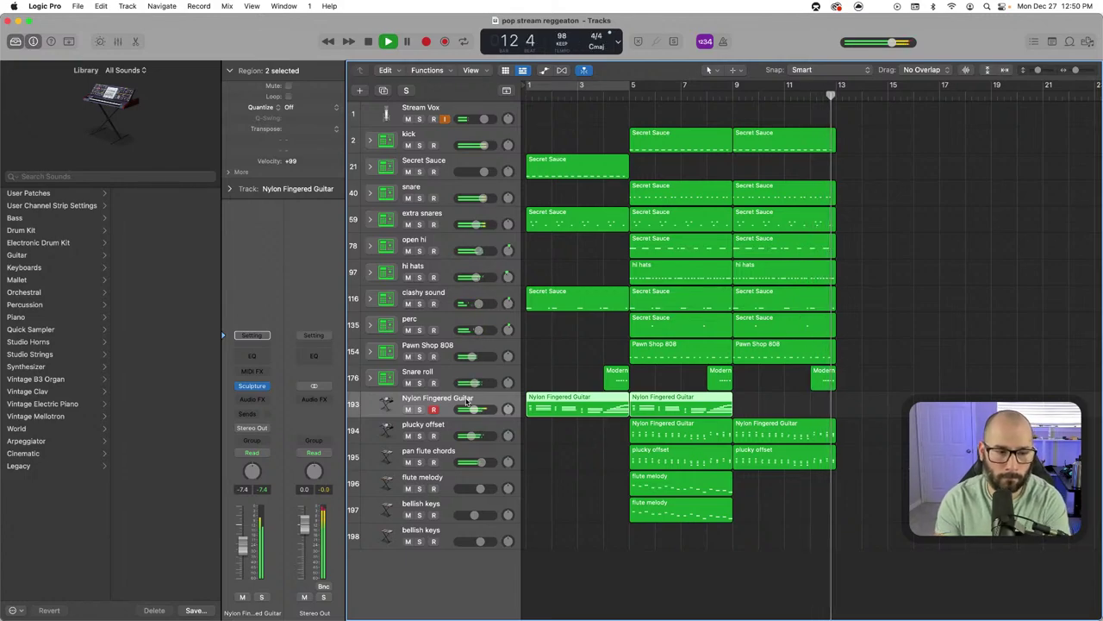
key("comma")
key("comma")
key("comma")
key("comma")
key("comma")
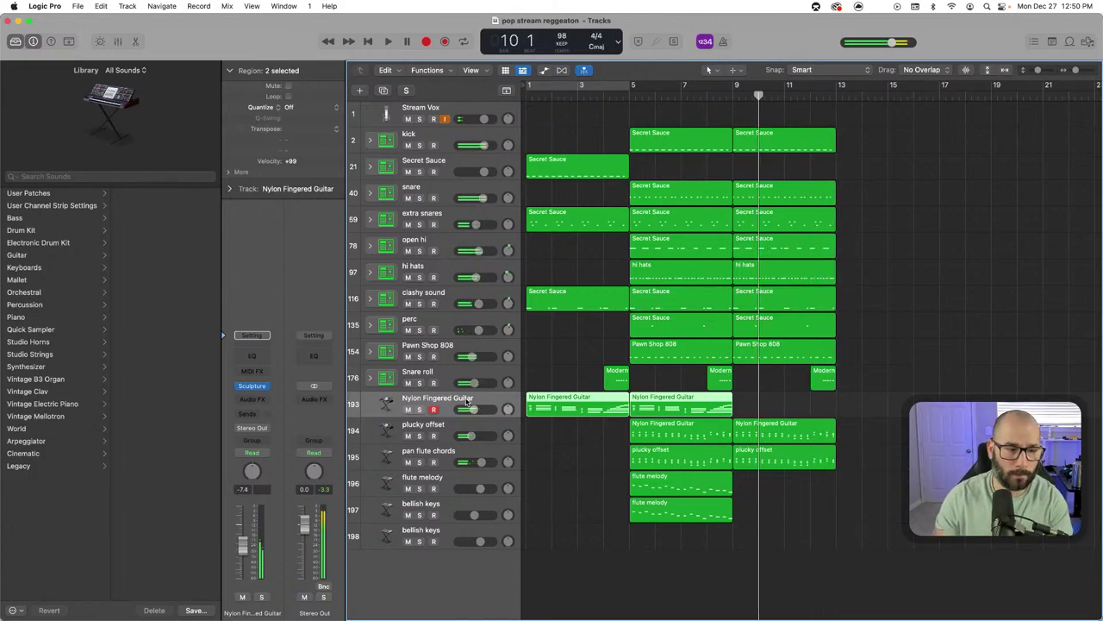
key("r")
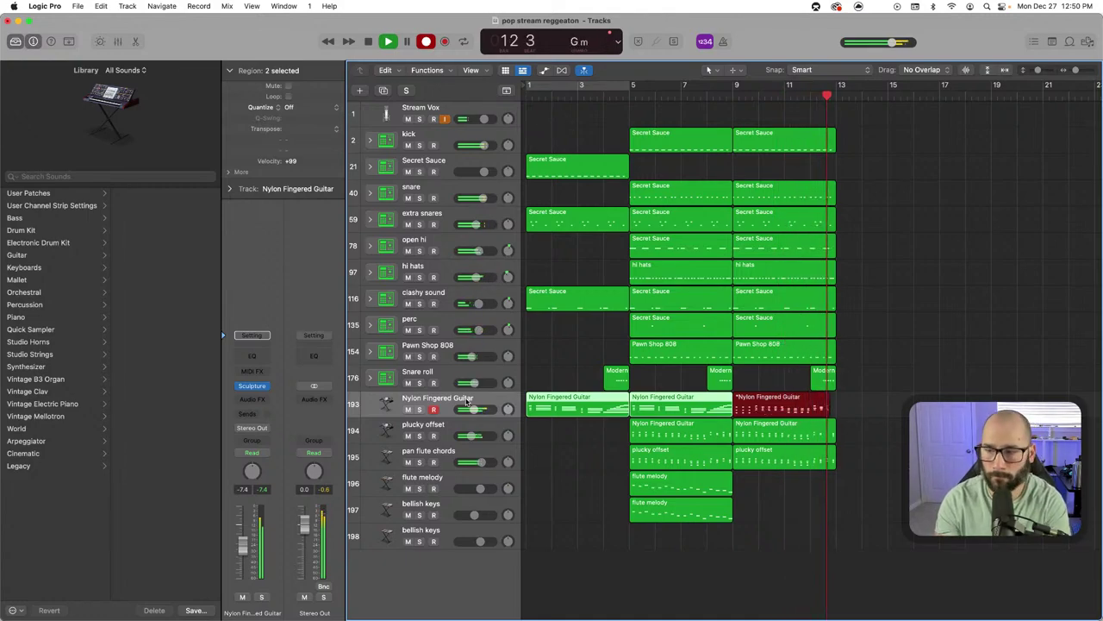
key("space")
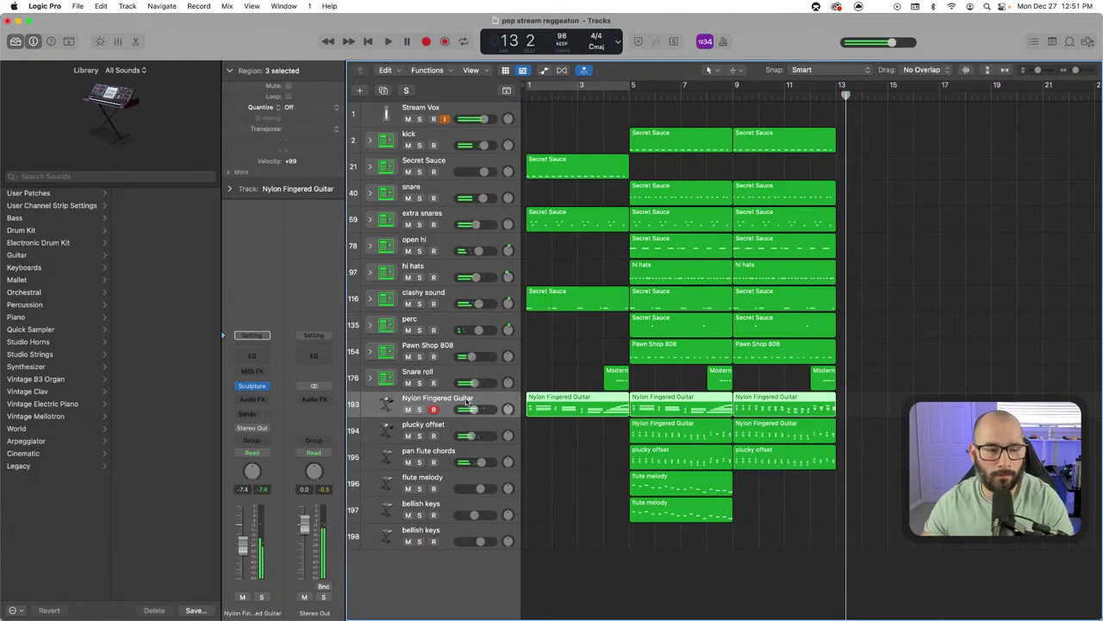
Listen to the new guitar part and duplicate the Nylon Fingered Guitar track
key("space")
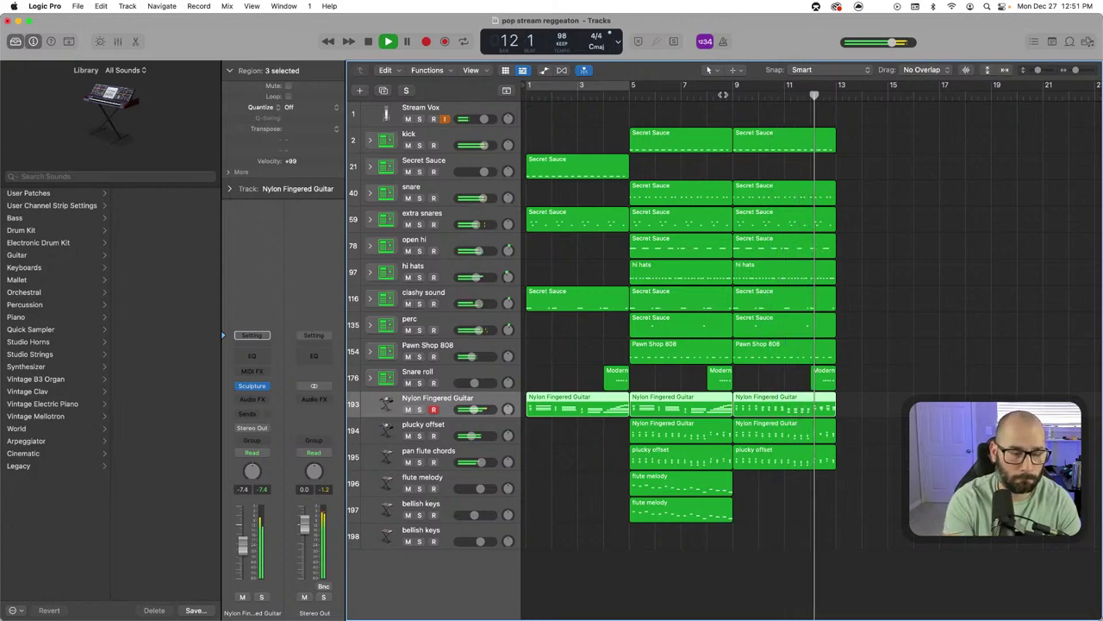
key("space")
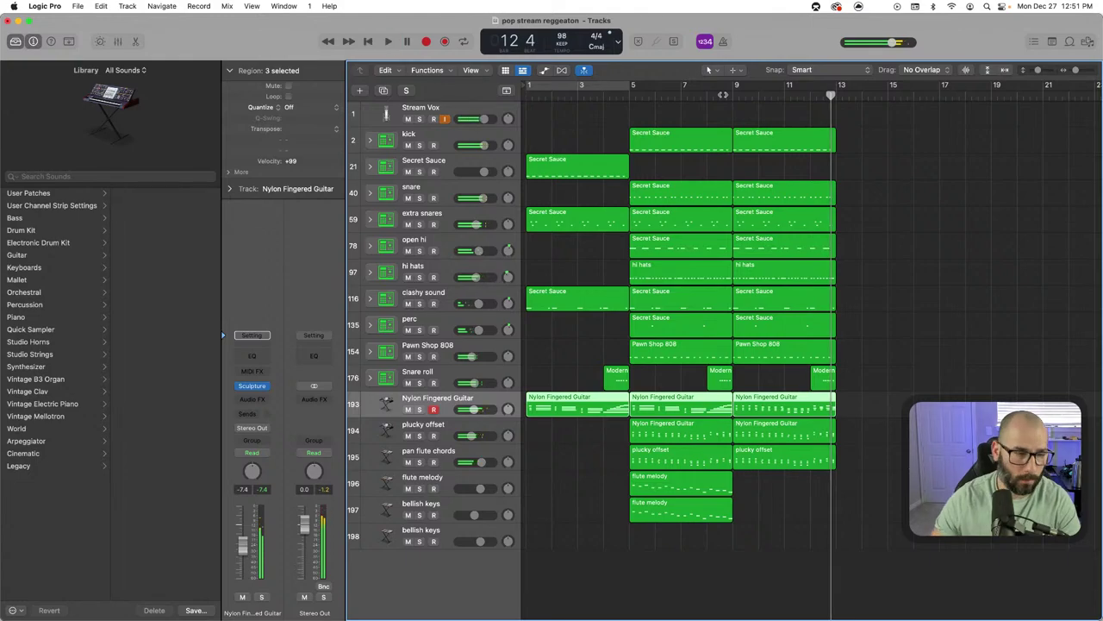
key("super+d")
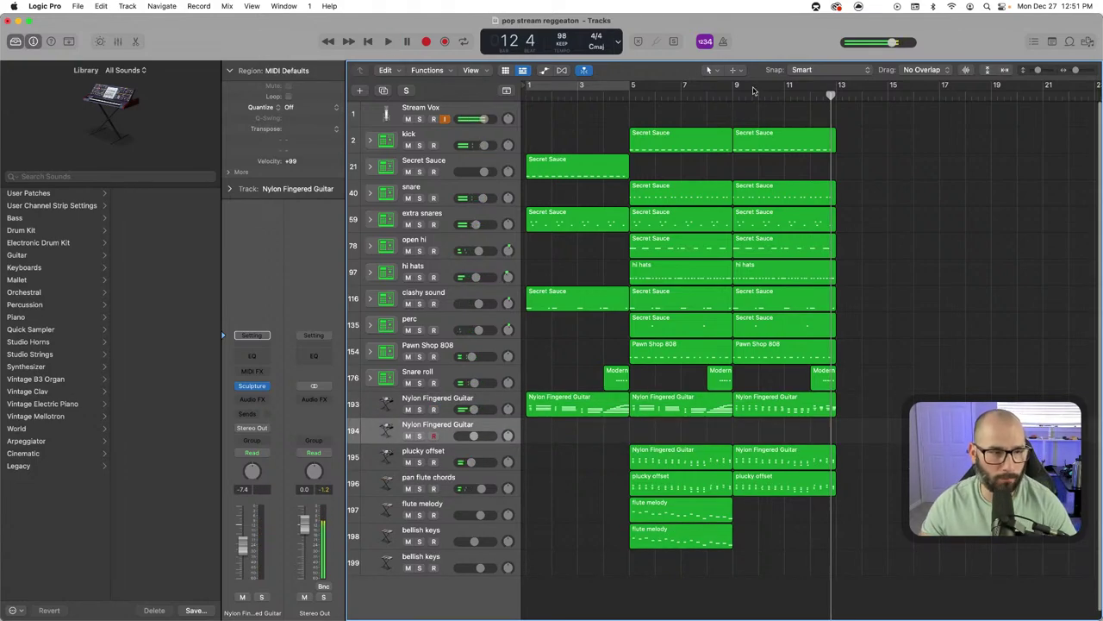
Play the arrangement from about bar 8 to bar 13 with the duplicated guitar track selected, and return to bar 5
left_click(718, 95)
key("space")
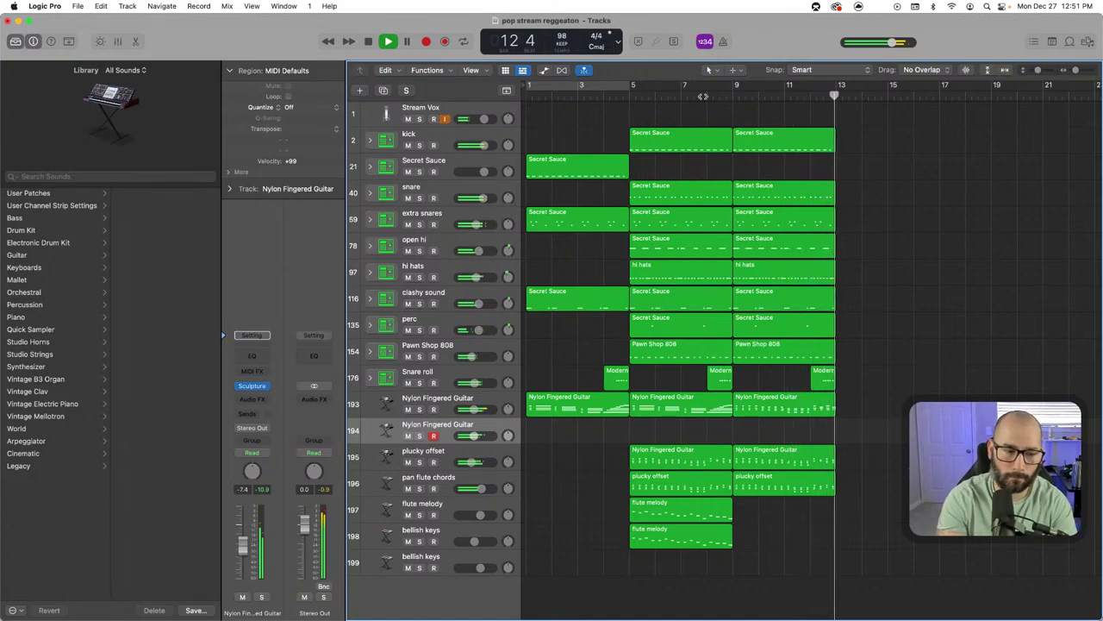
left_click(703, 96)
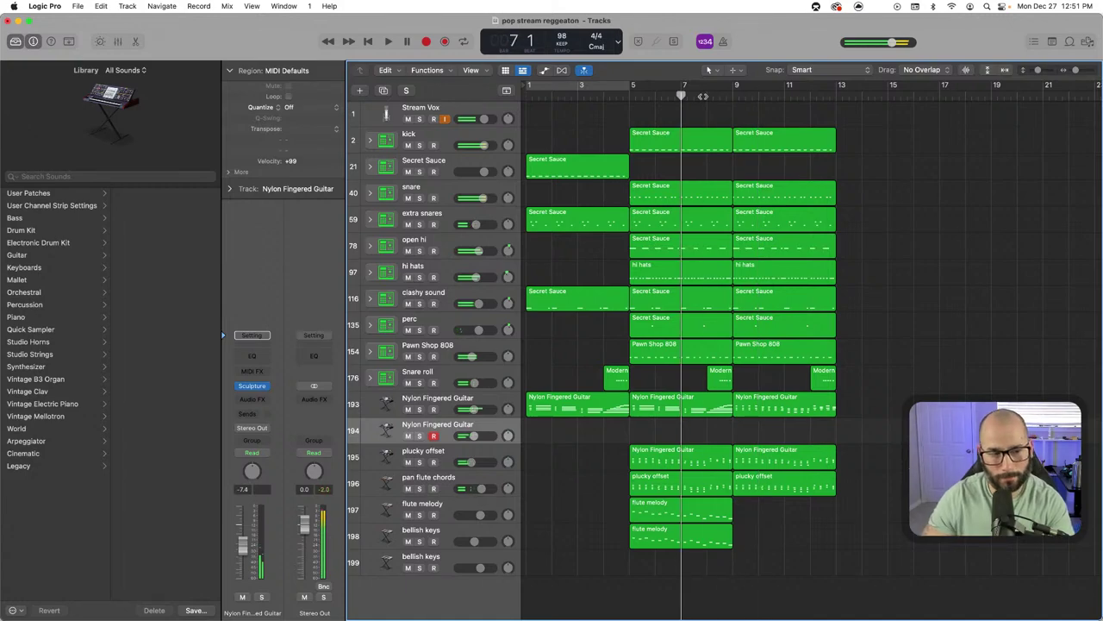
key("comma")
key("comma")
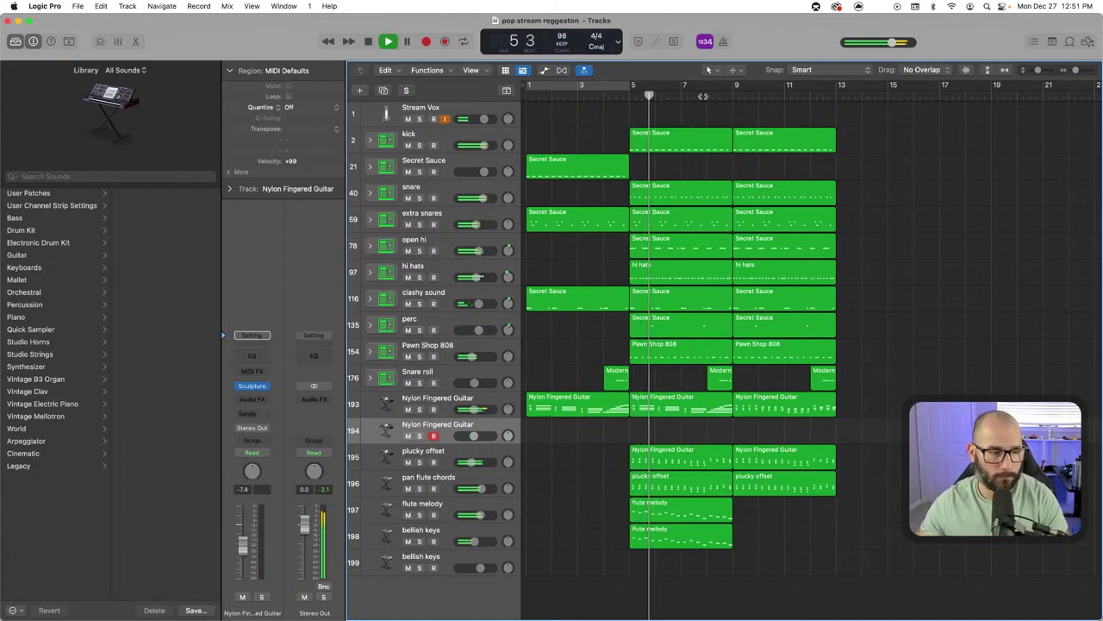
Briefly solo the flute melody and set its Channel EQ high shelf to about 5300 Hz and -21.8 dB during playback
left_click(420, 514)
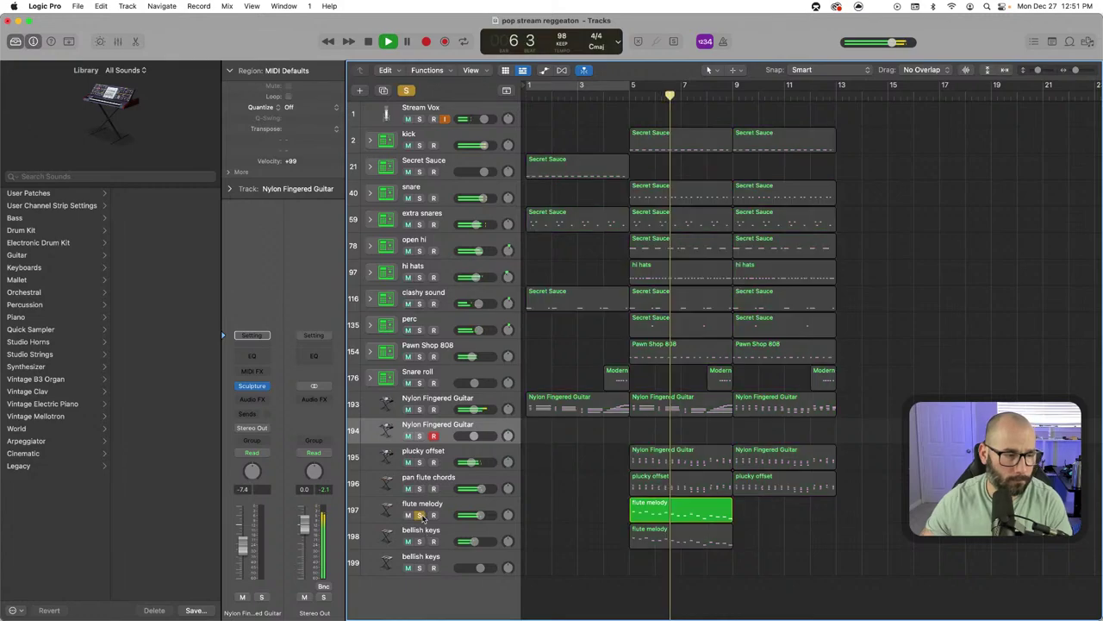
left_click(420, 514)
left_click(440, 508)
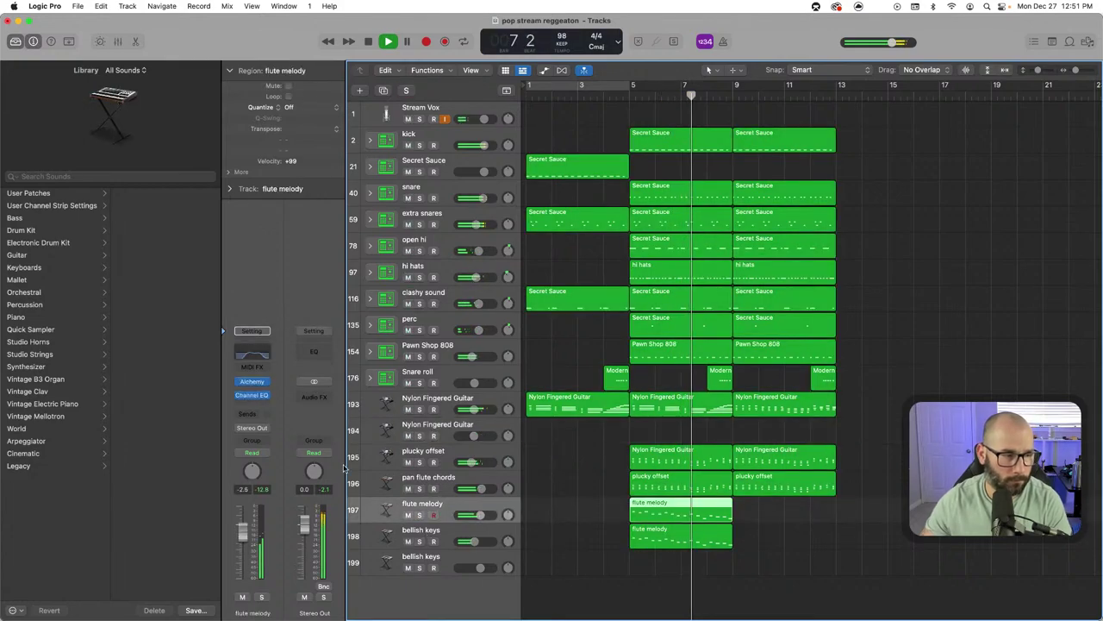
left_click(252, 395)
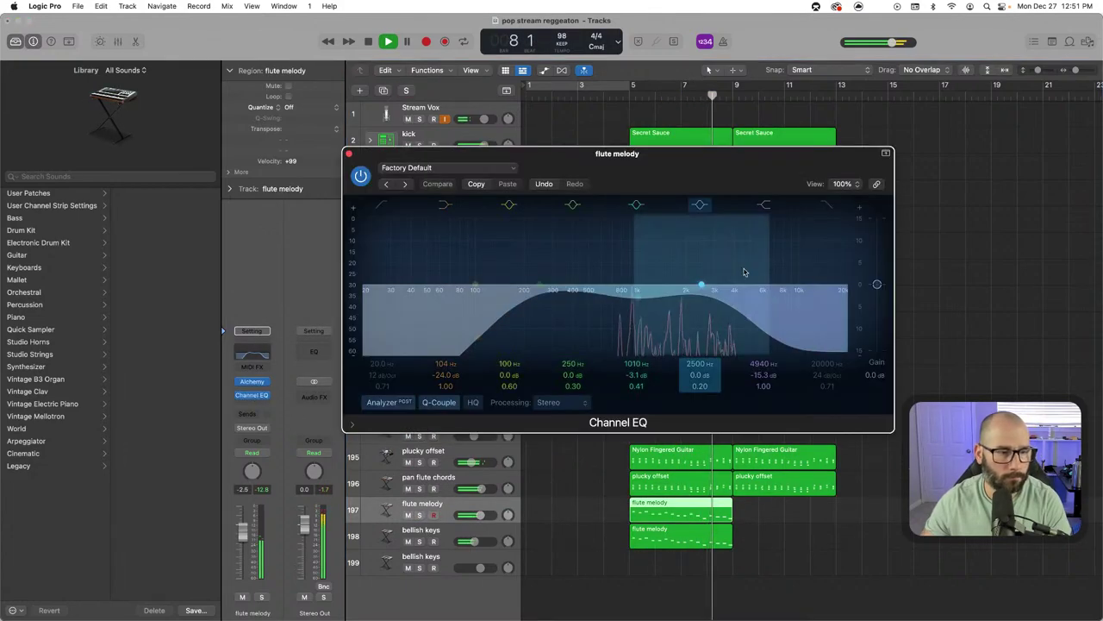
left_click_drag(747, 321, 706, 333)
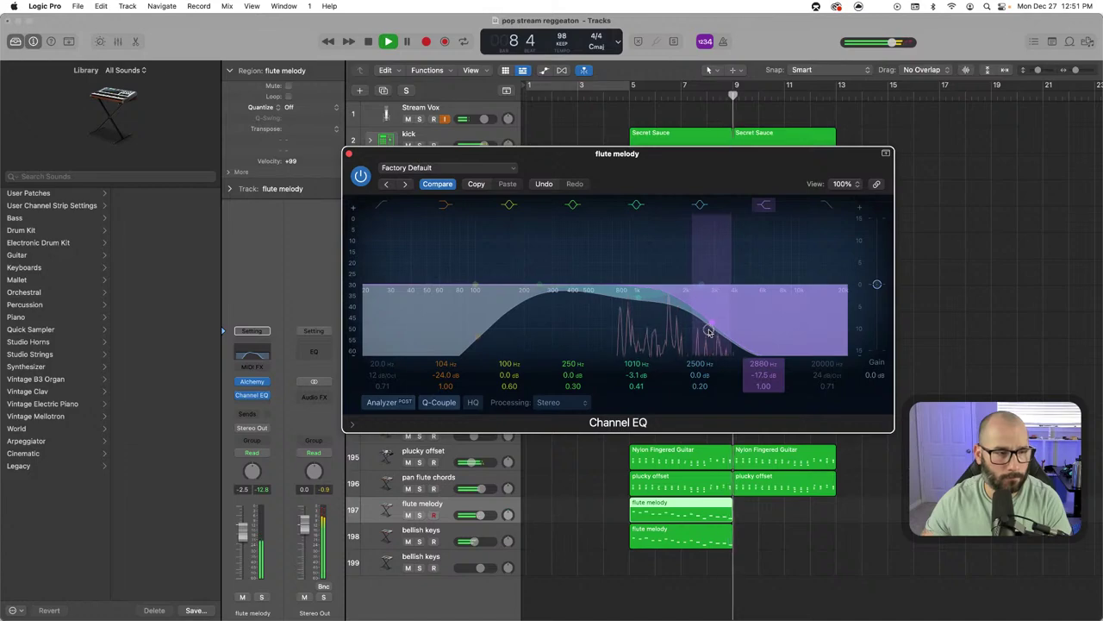
left_click(629, 101)
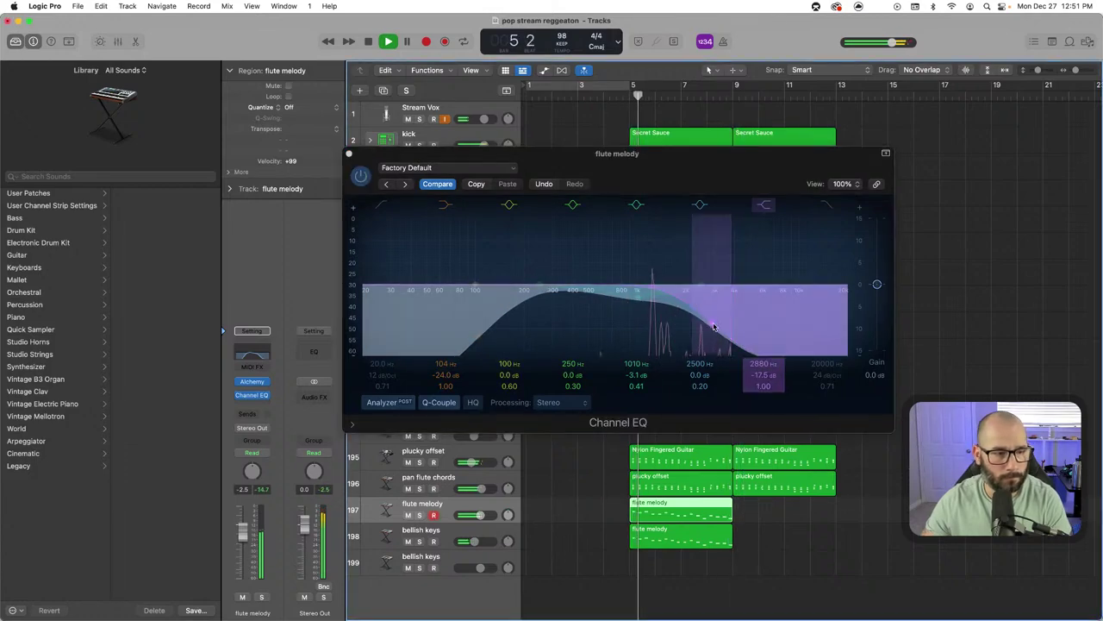
left_click_drag(714, 326, 774, 345)
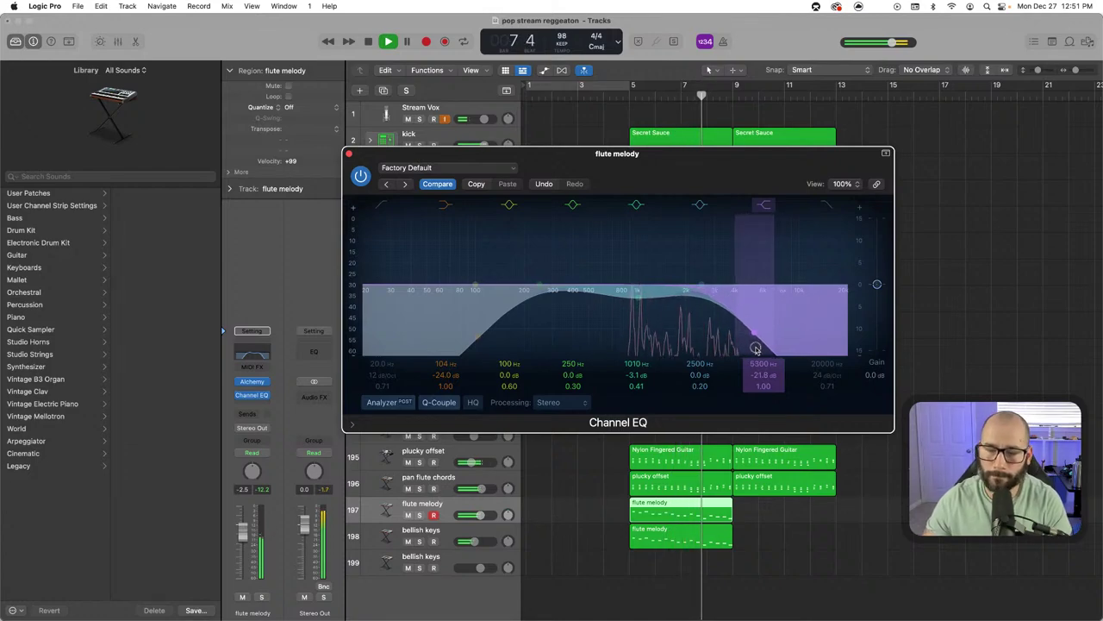
left_click(350, 154)
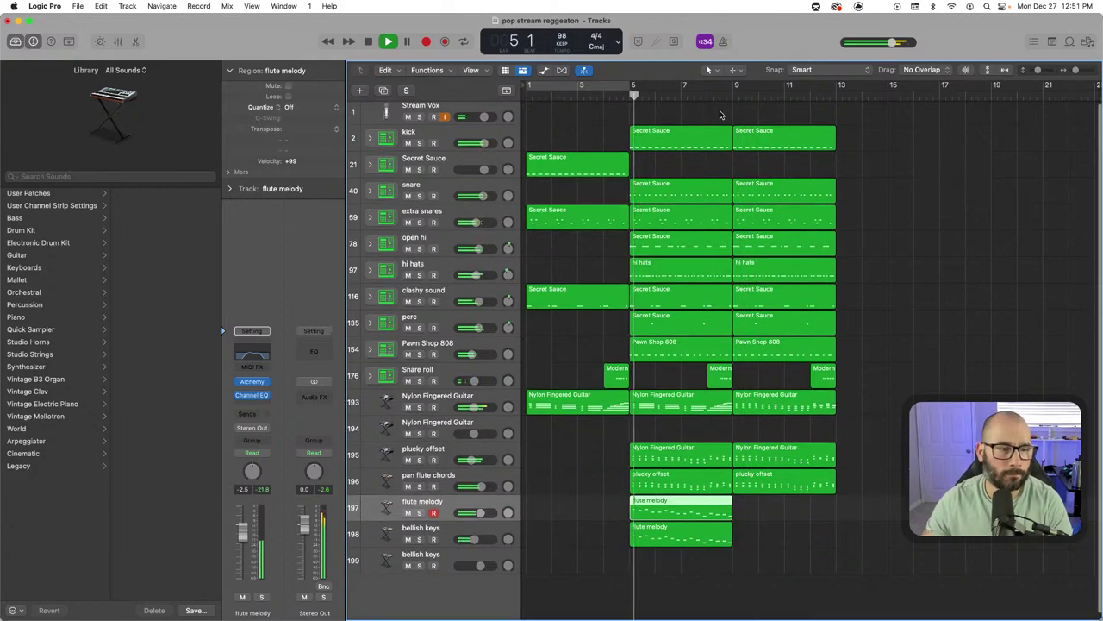
Shorten the seven drum regions from kick to perc starting at bar 5 so they end halfway through bar 8
left_click_drag(719, 113, 712, 332)
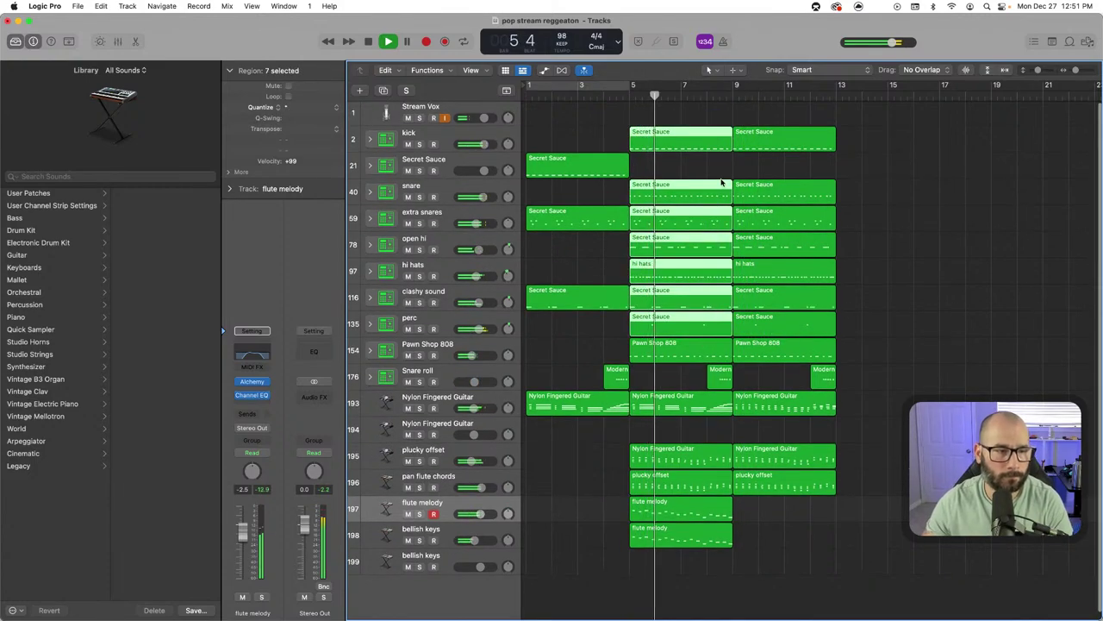
left_click_drag(727, 145, 720, 144)
left_click_drag(539, 172, 629, 175)
key("super+z")
key("space")
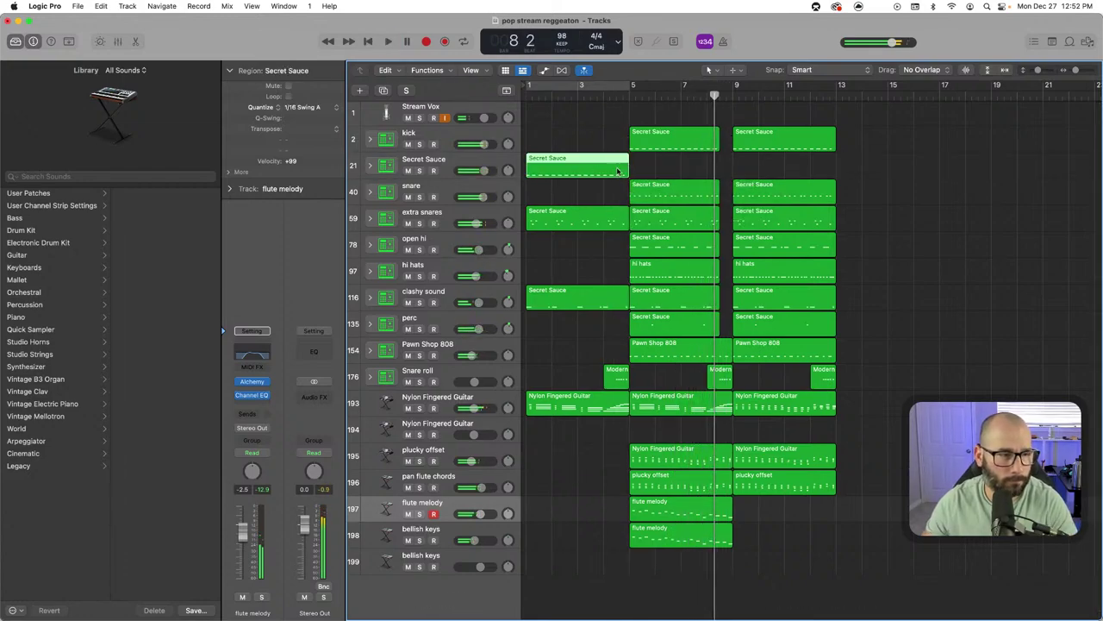
Fill the half-bar gap before bar 9 with a short Secret Sauce region on the Secret Sauce track and play from bar 7
left_click_drag(718, 145, 733, 144)
mouse_move(707, 142)
left_mouse_down()
mouse_move(706, 167)
mouse_move(654, 168)
mouse_move(720, 170)
mouse_move(714, 152)
left_mouse_up()
left_click(711, 101)
key("space")
left_click(678, 101)
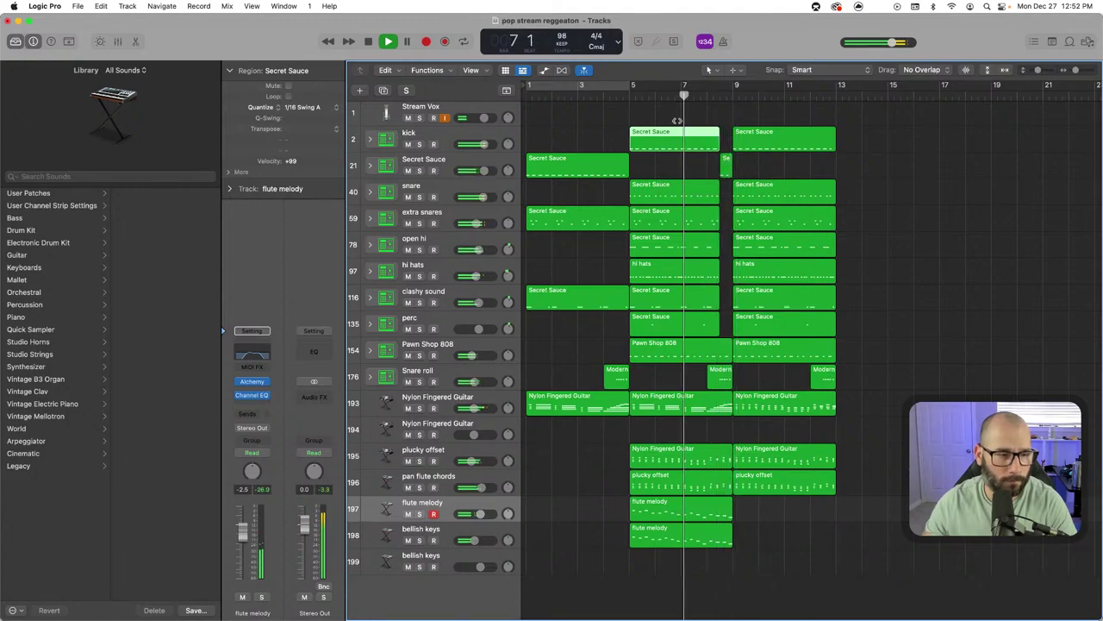
Shorten the Pawn Shop 808 region at bar 5 to end halfway through bar 8 and replay the transition
left_click_drag(732, 355, 721, 352)
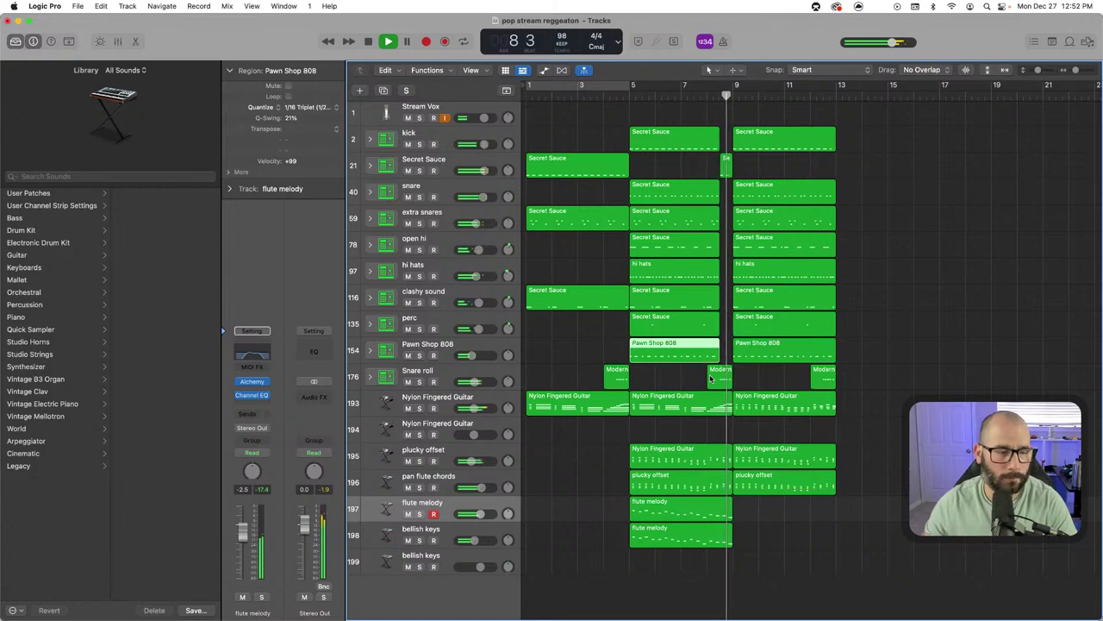
left_click(678, 101)
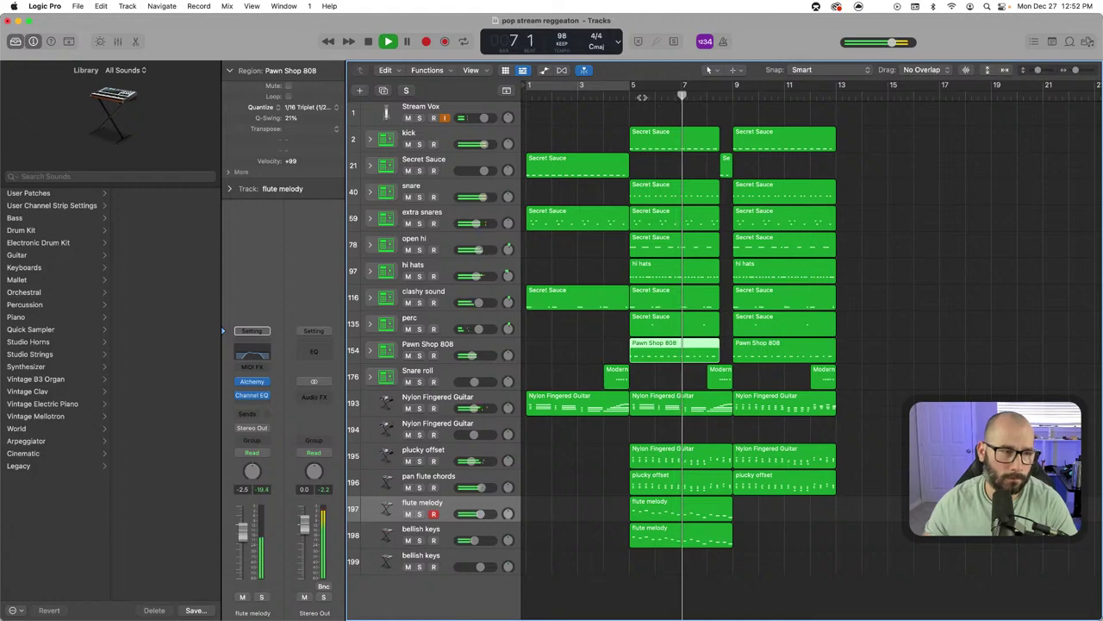
left_click(641, 108)
Delete the hi hats region in bars 9 to 13, and try removing the snare region there before restoring it
left_click(792, 279)
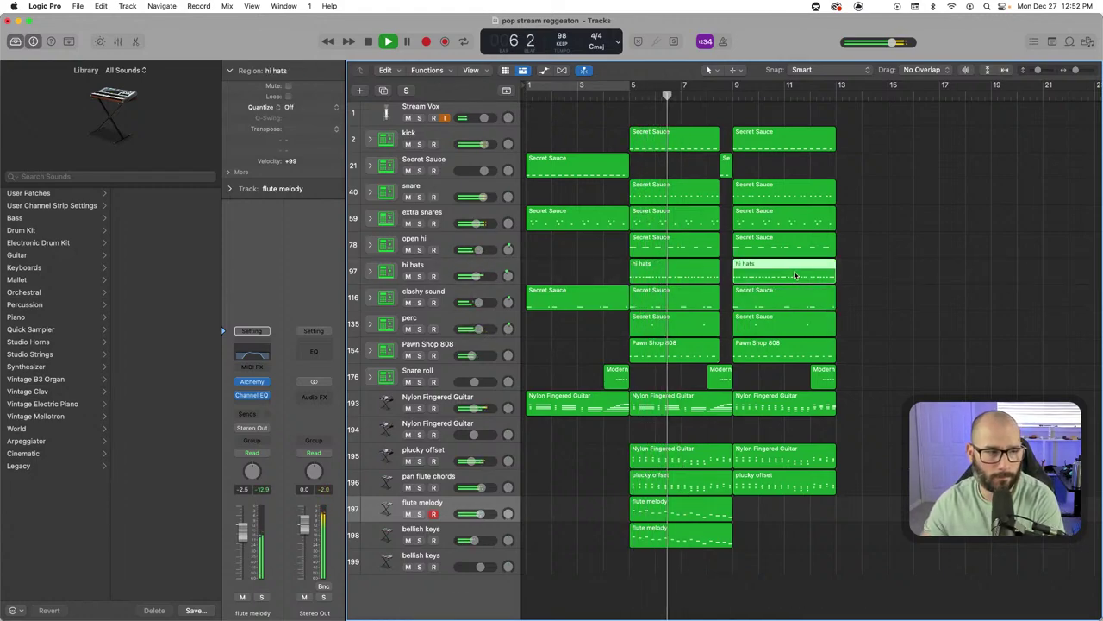
key("Delete")
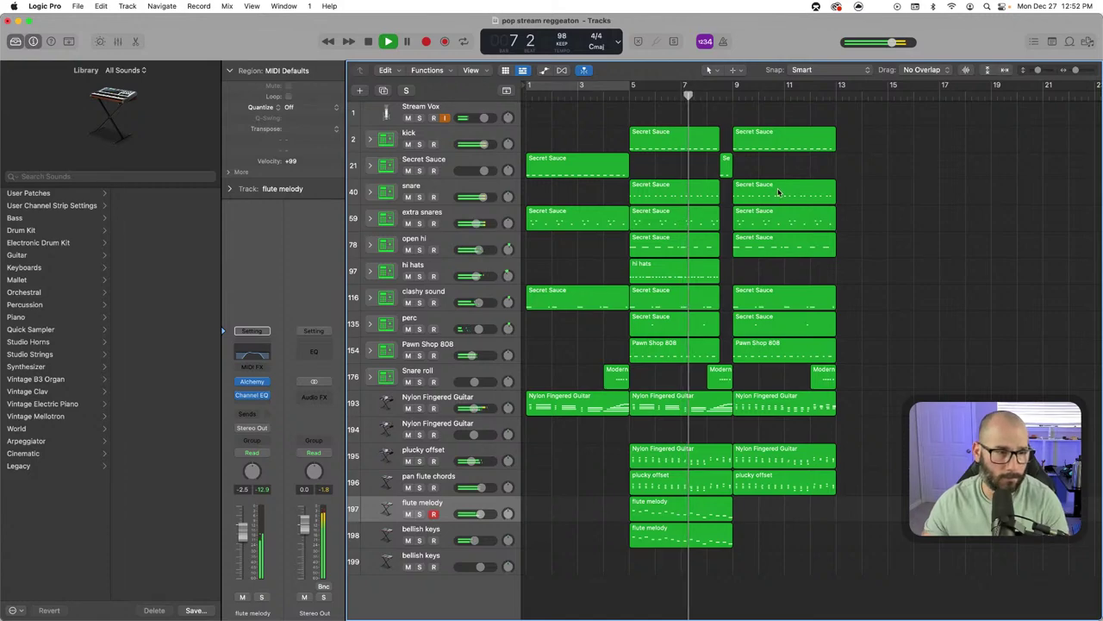
left_click(779, 193)
key("Delete")
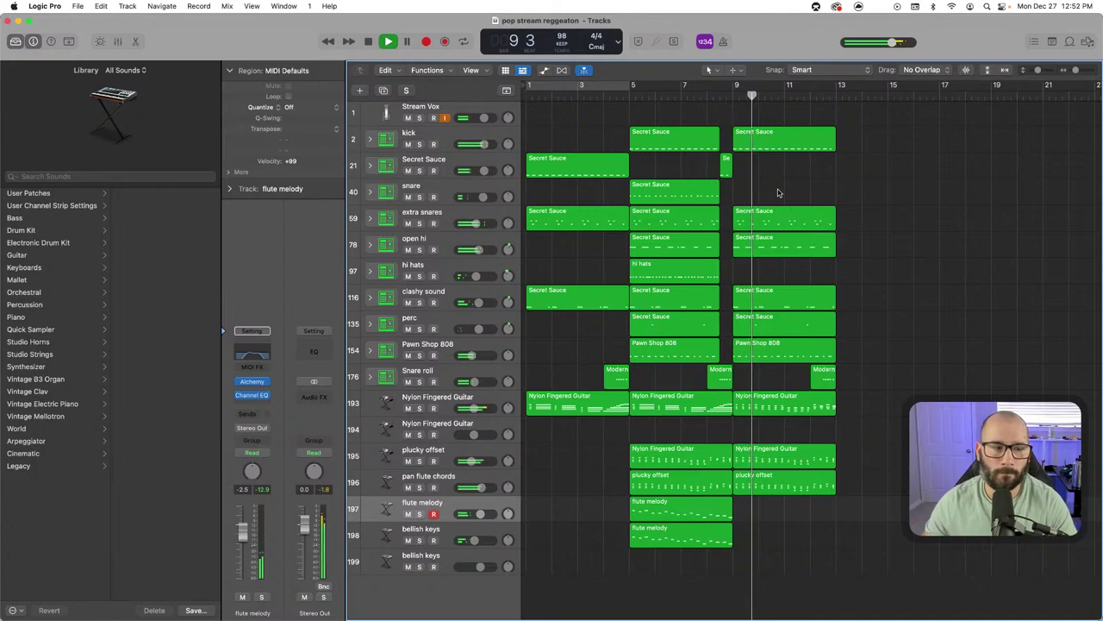
key("super+z")
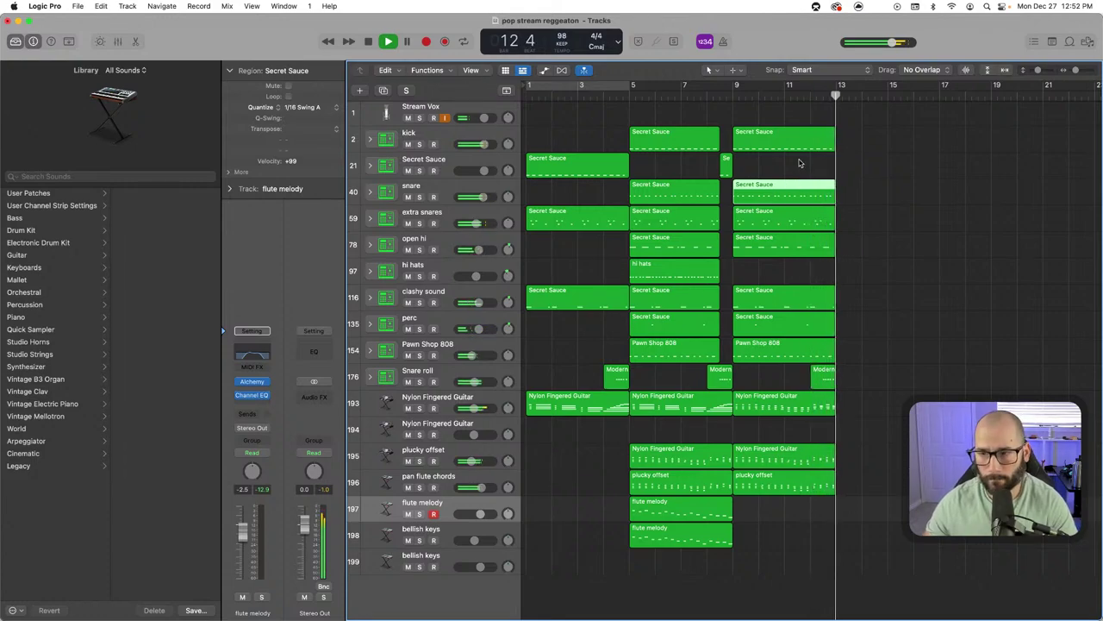
Listen to the arrangement from about bars 8 and 5, and play it through from the beginning
left_click(709, 96)
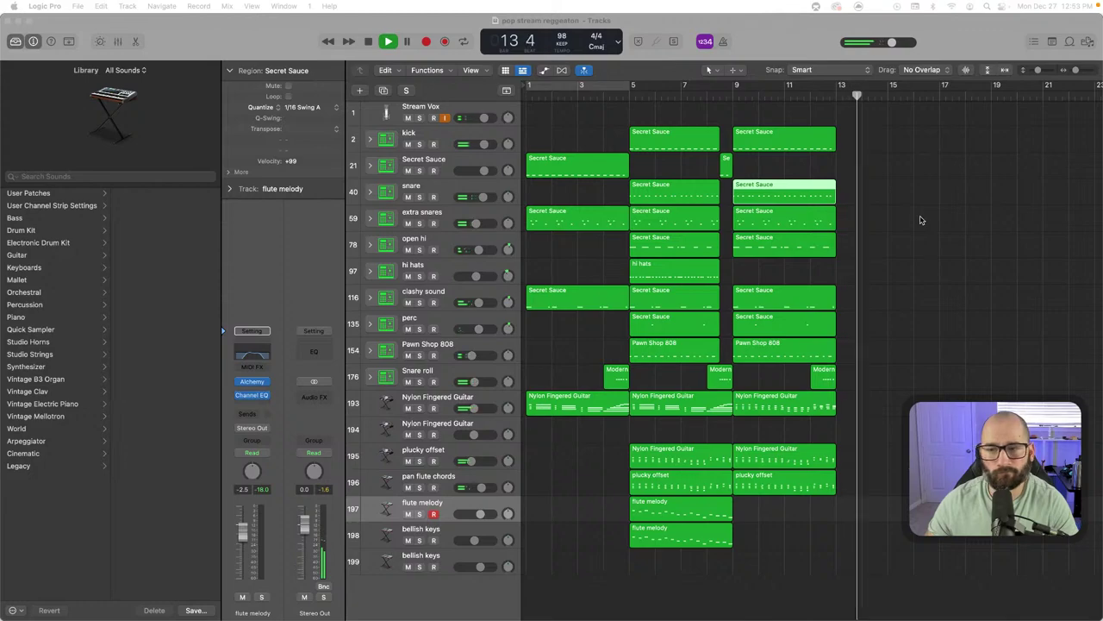
left_click(641, 100)
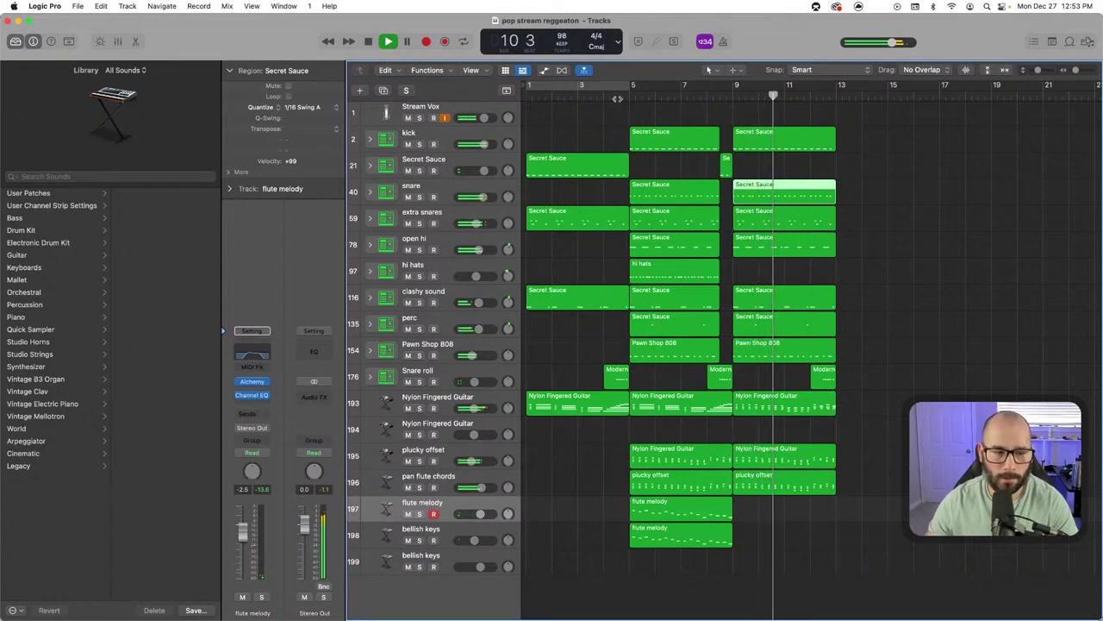
left_click(617, 99)
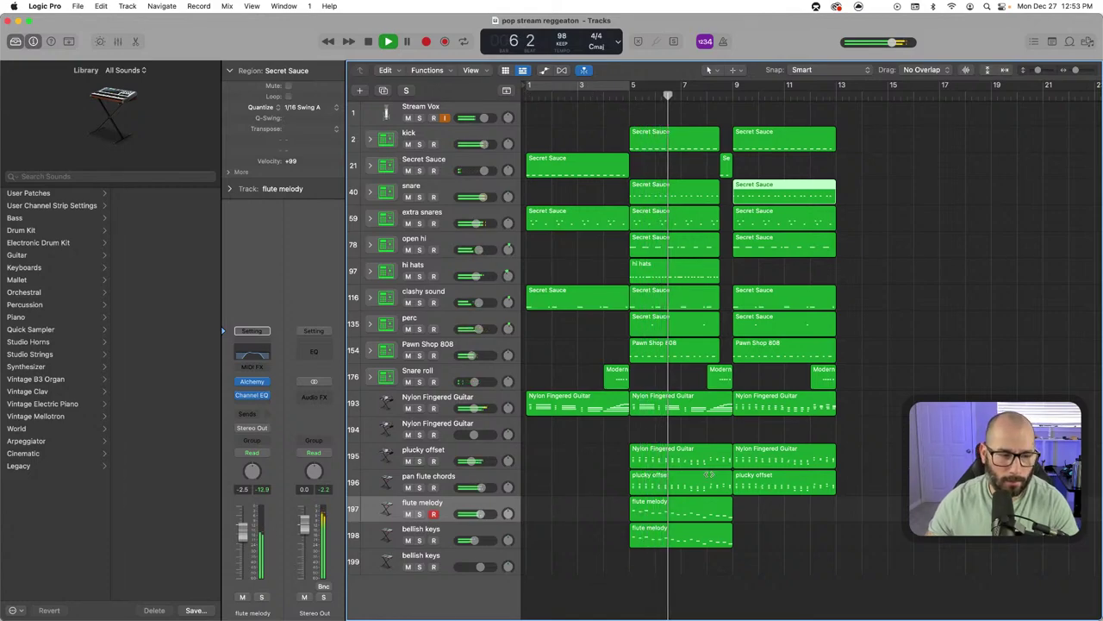
left_click(625, 99)
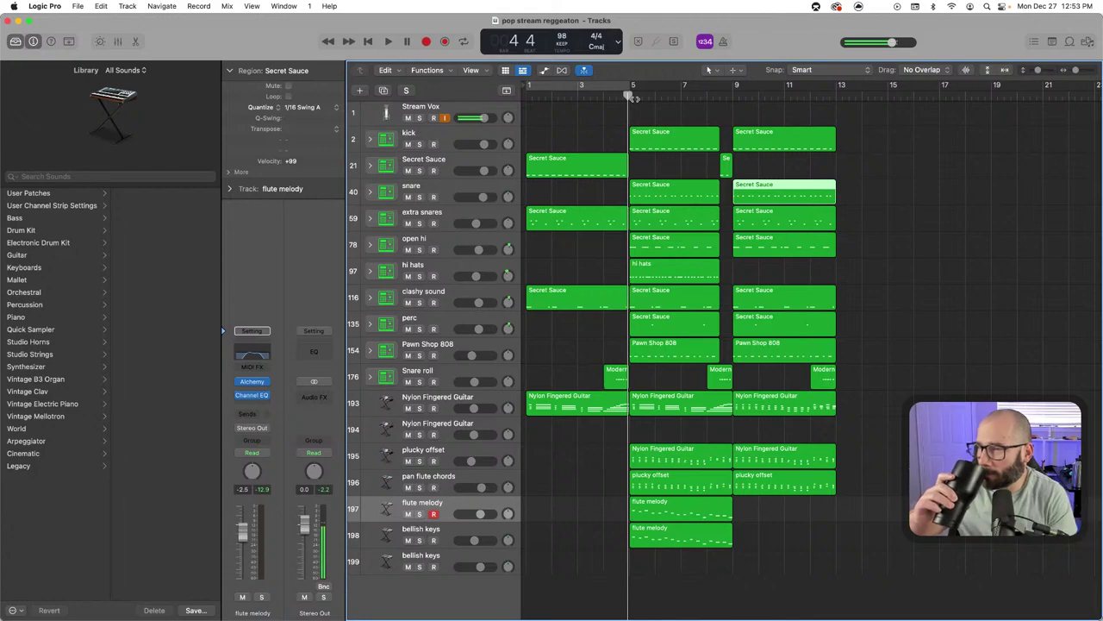
key("Return")
key("space")
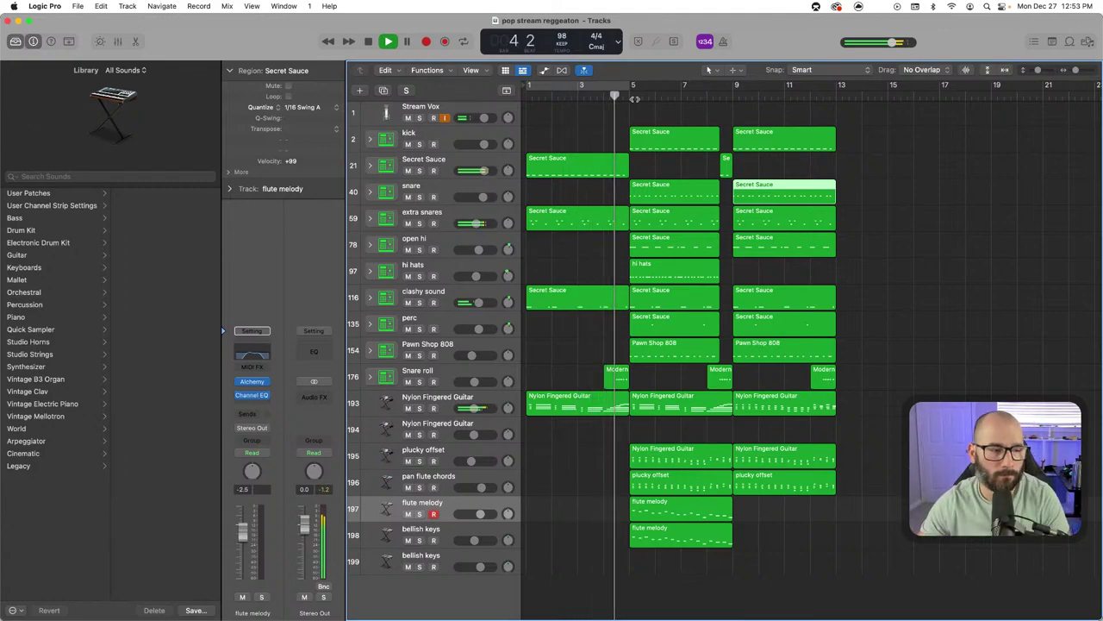
scroll(584, 344, "down", 1)
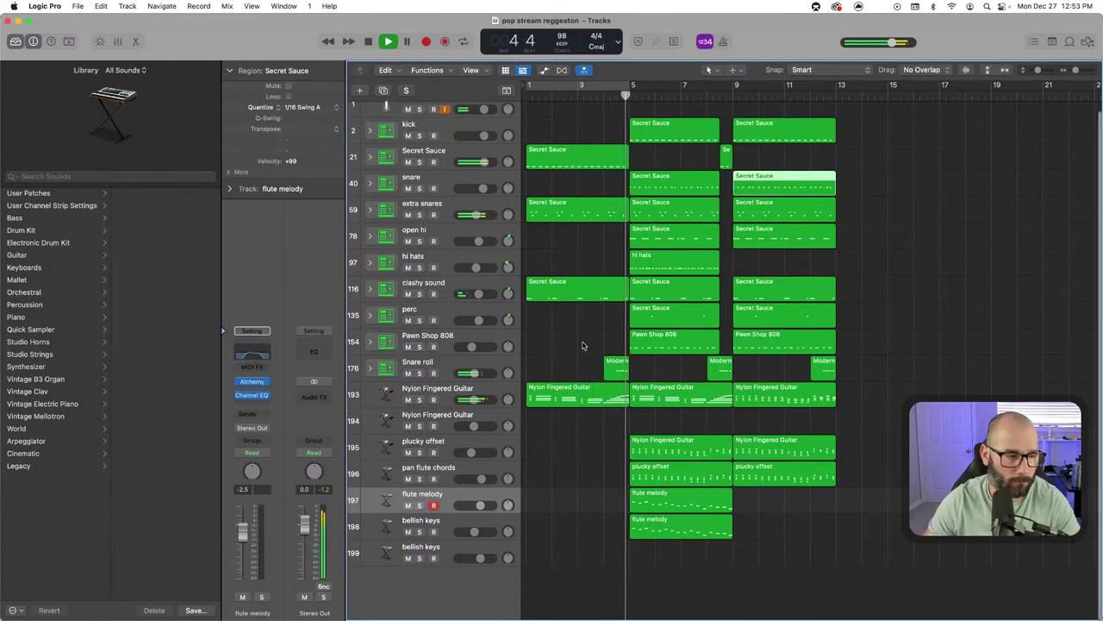
Try a copy of the flute melody region on the duplicated Nylon Fingered Guitar track at bar 5 and remove it
left_click(480, 414)
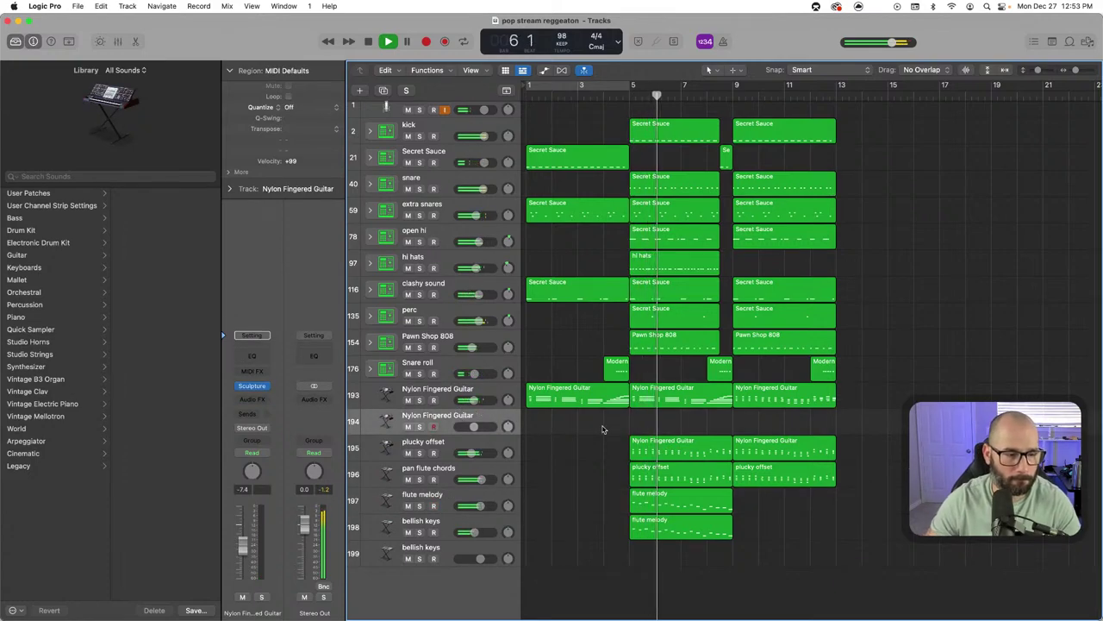
left_click(683, 503)
left_click_drag(682, 502, 683, 423)
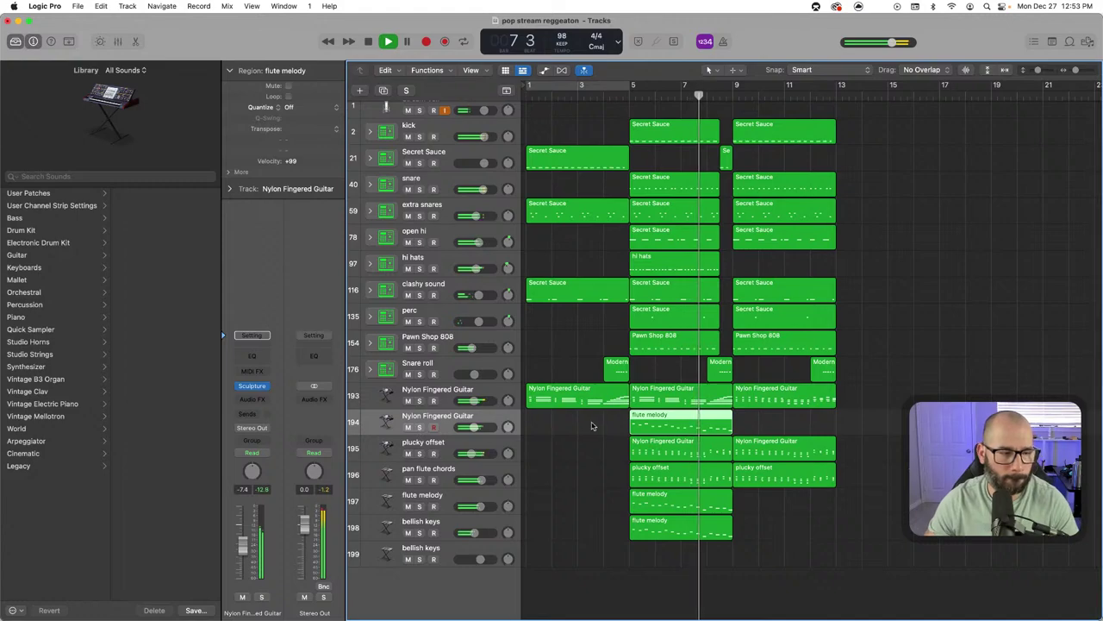
key("Delete")
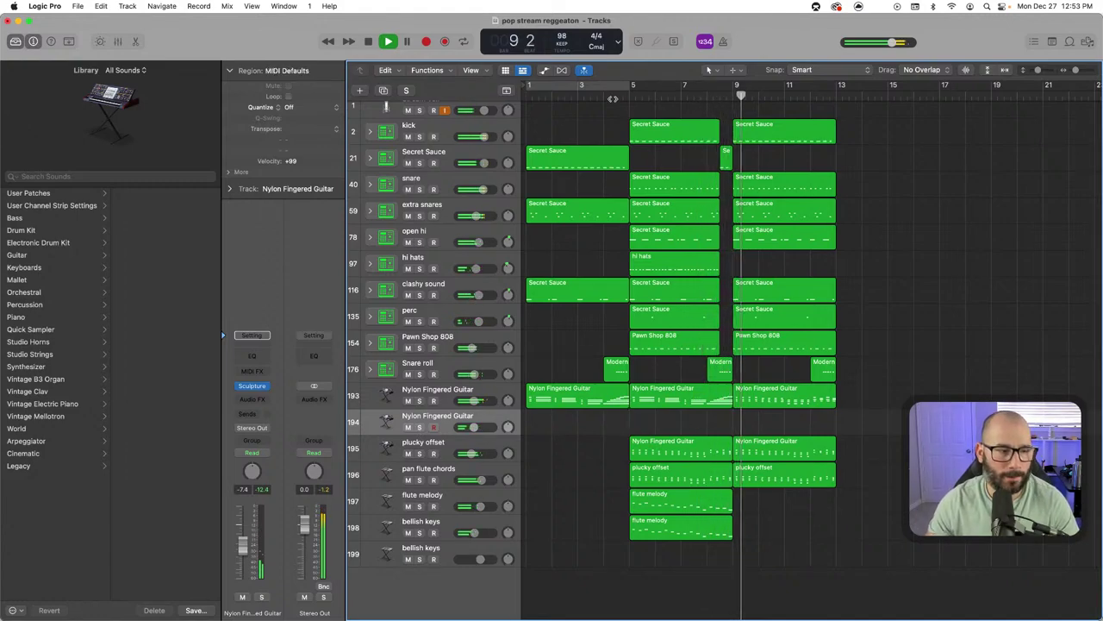
Rehearse a part on the duplicated Nylon Fingered Guitar track, playing from about bar 4 and again from bar 8
left_click(605, 100)
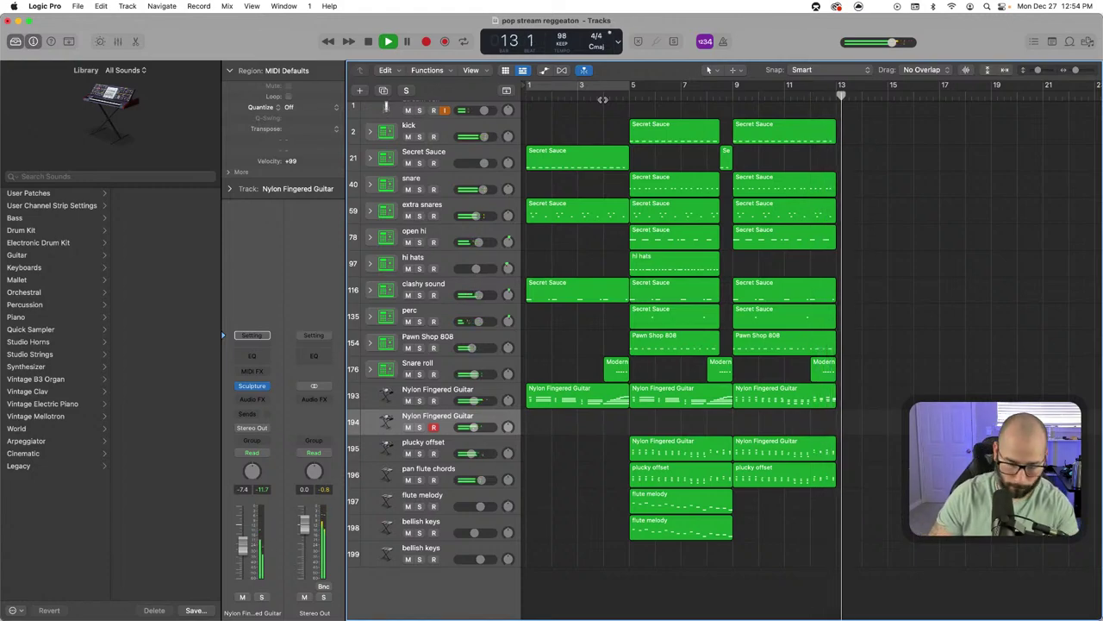
key("comma")
key("comma")
key("comma")
key("comma")
key("comma")
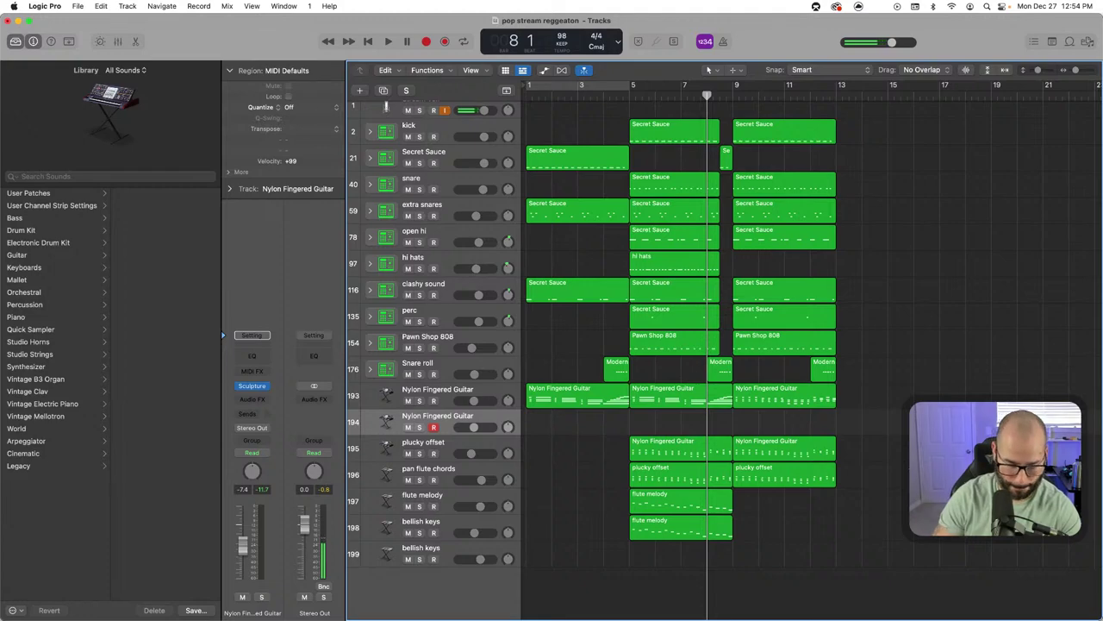
key("space")
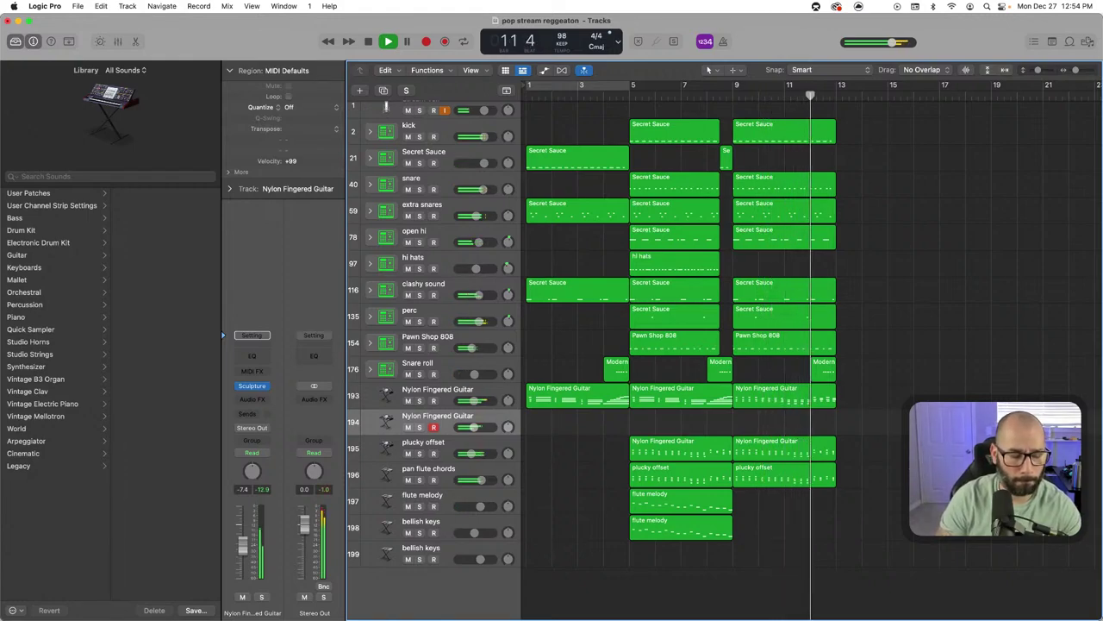
key("space")
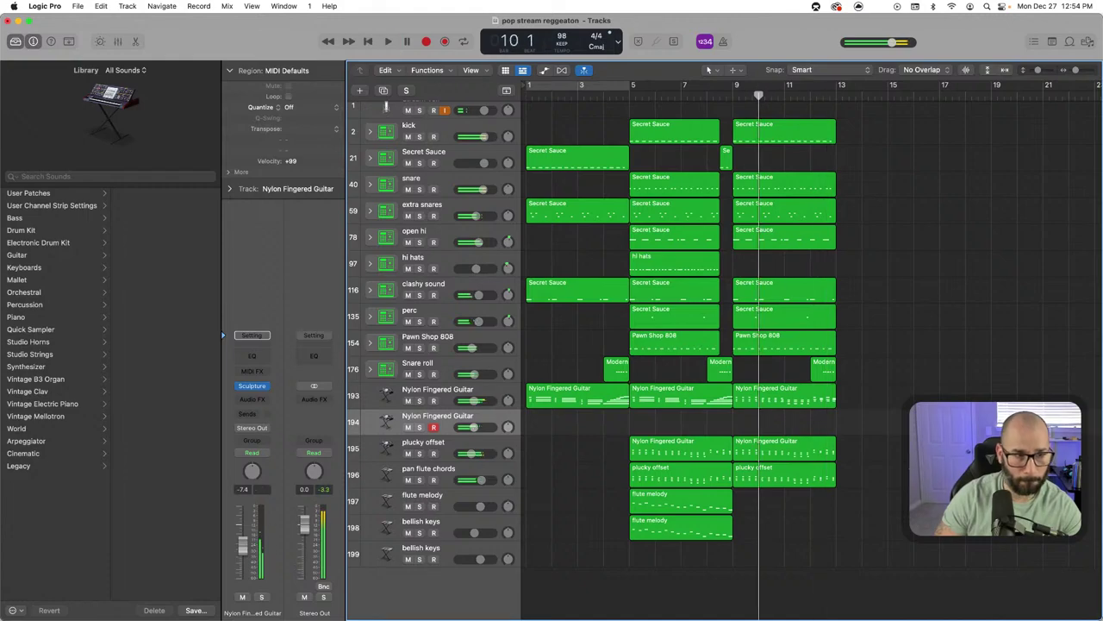
Practise the second guitar part over bars 9 to 13, restarting playback from bar 8
key("space")
key("comma")
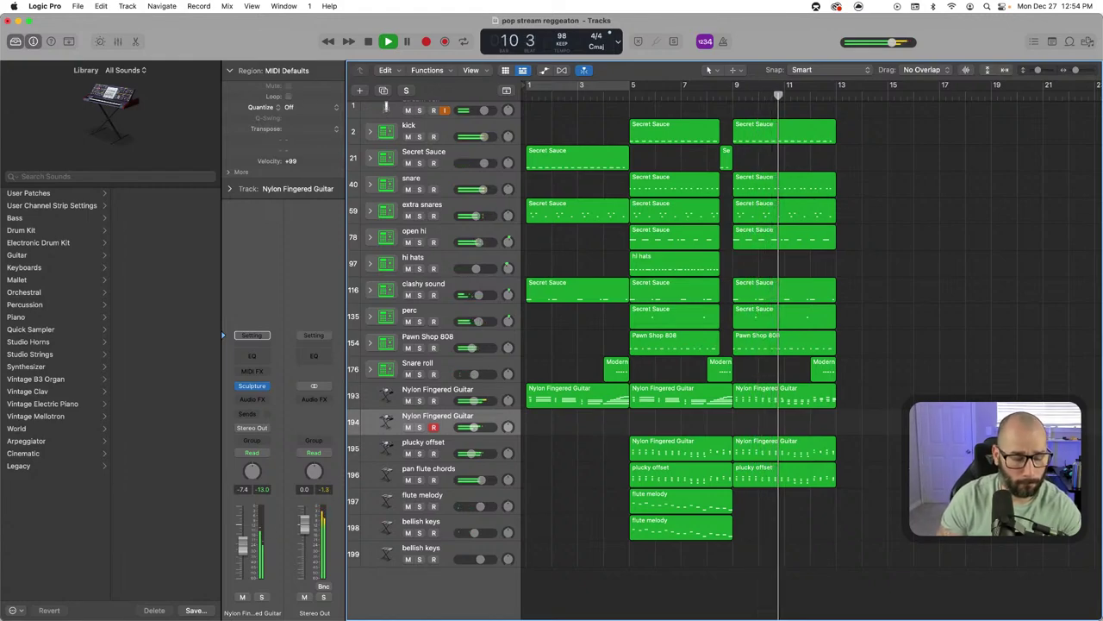
key("space")
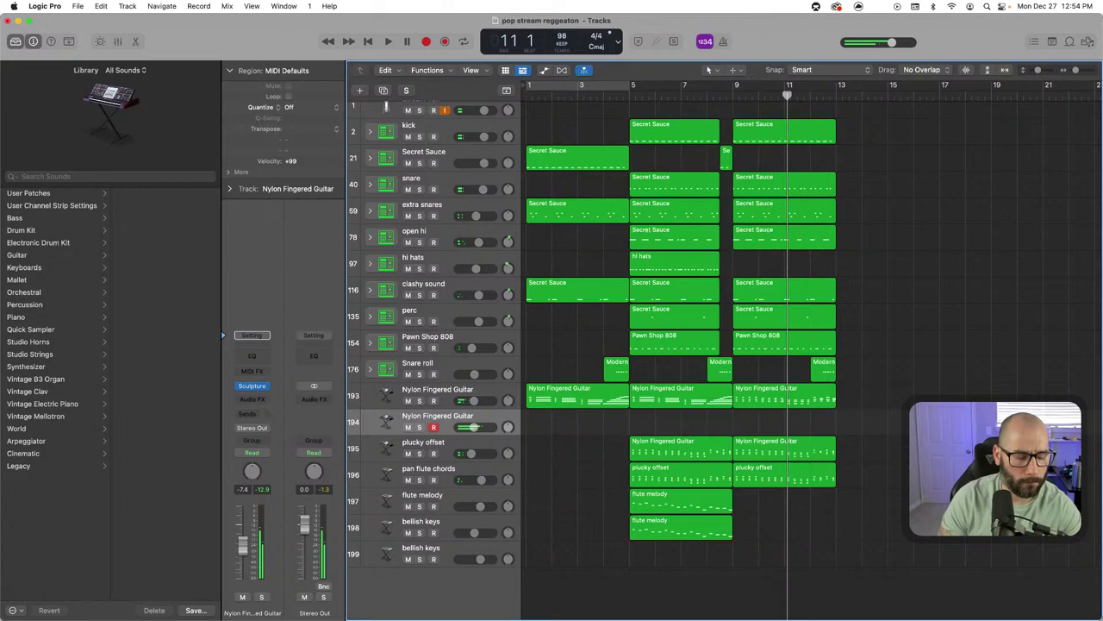
key("comma")
key("comma")
key("comma")
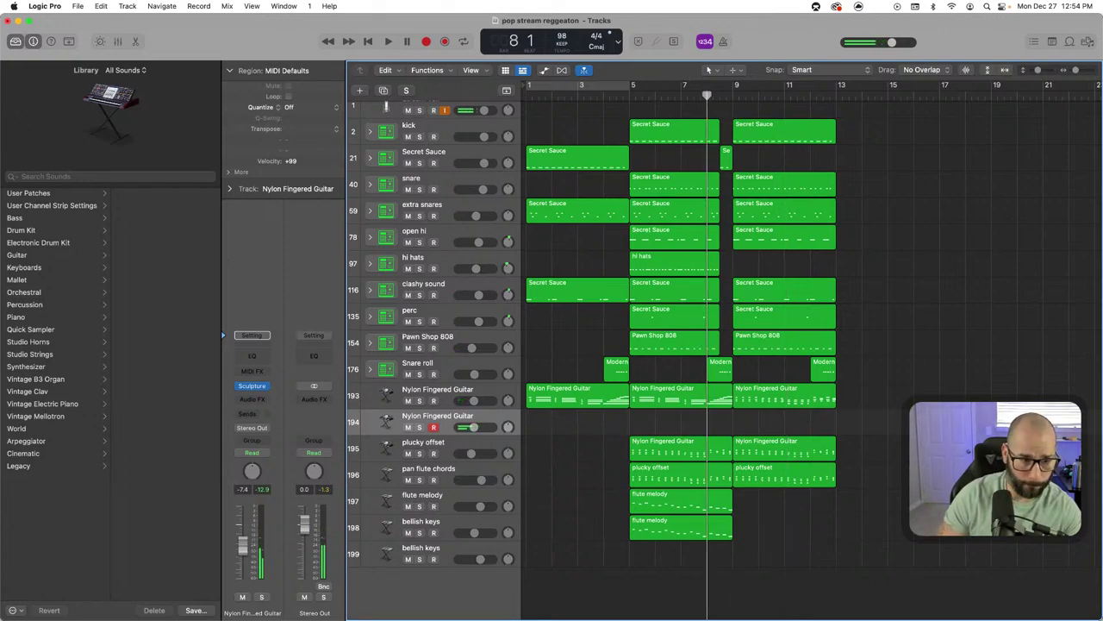
key("space")
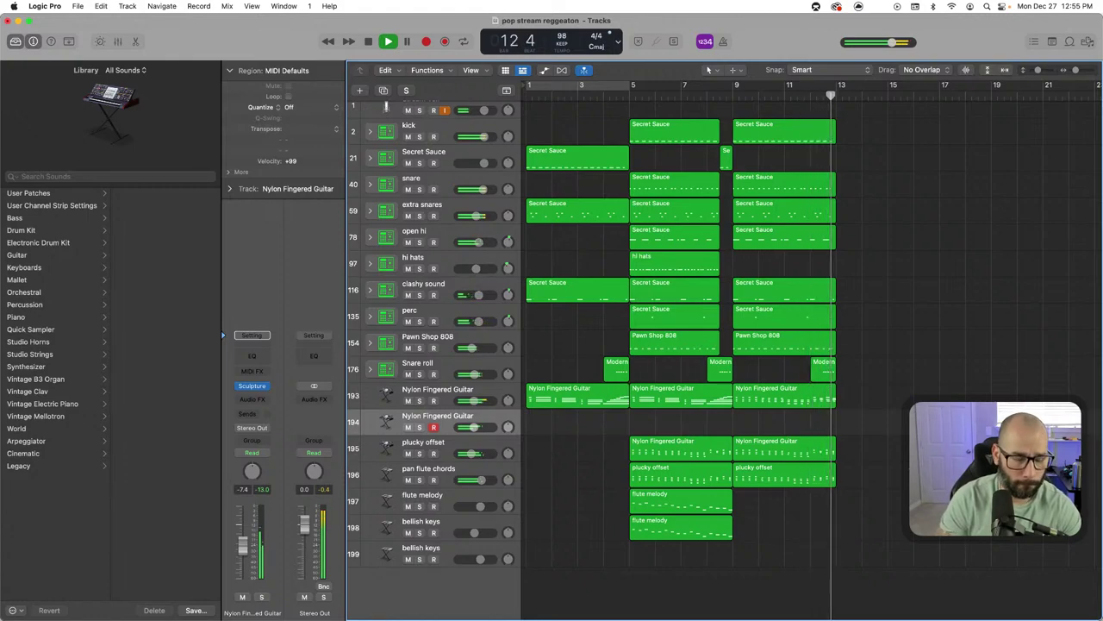
key("space")
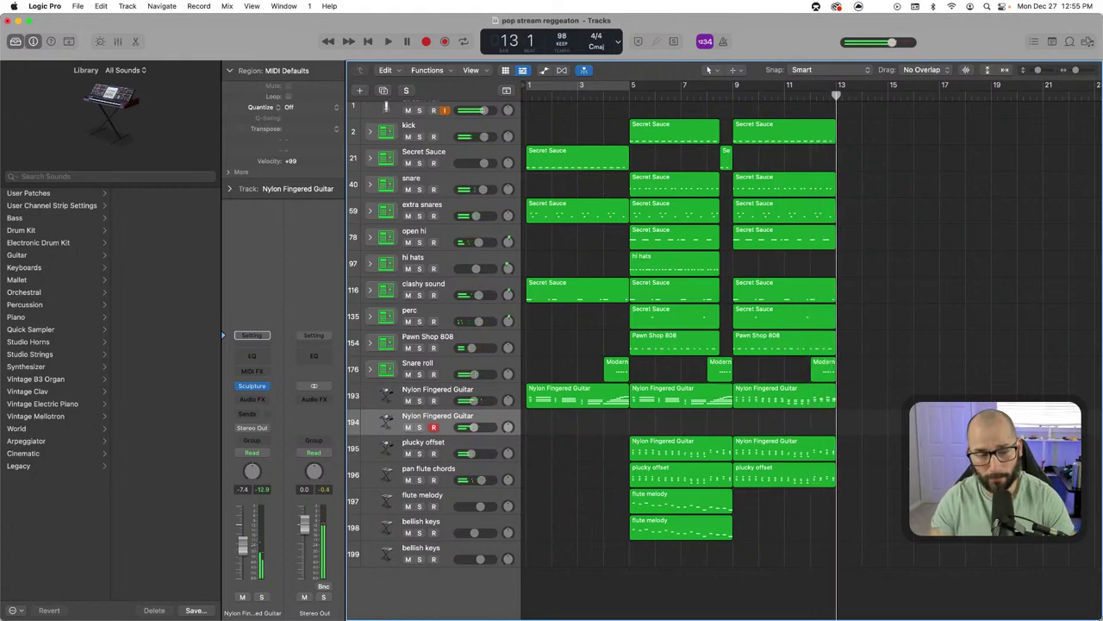
Record a take of the second Nylon Fingered Guitar part with a lead-in from bar 8, and delete the take
key("comma")
key("comma")
key("comma")
key("comma")
key("space")
key("comma")
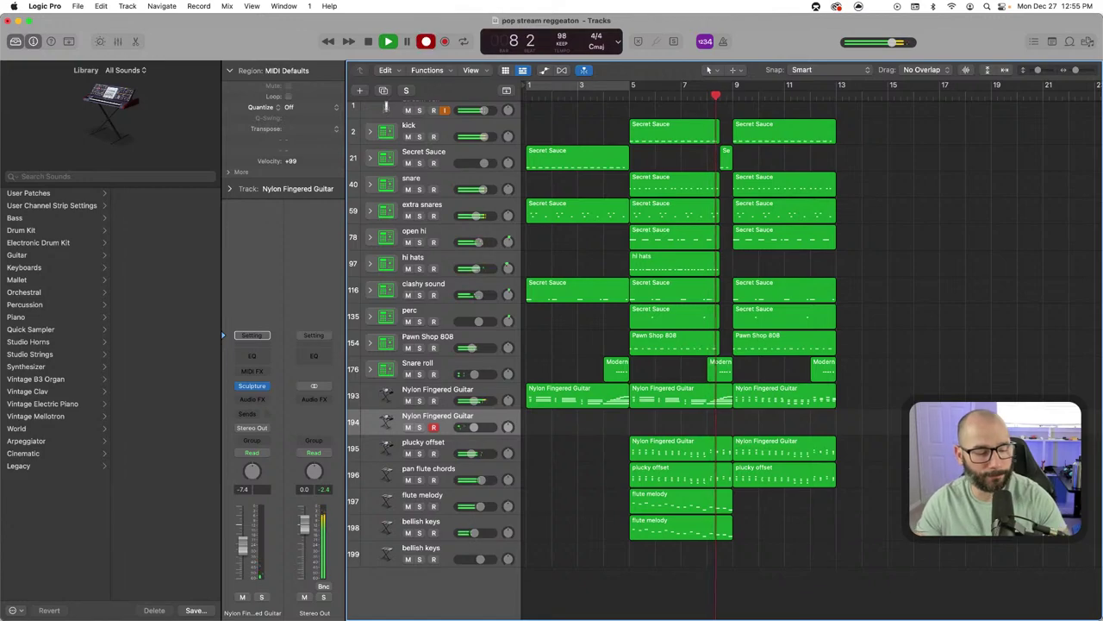
key("r")
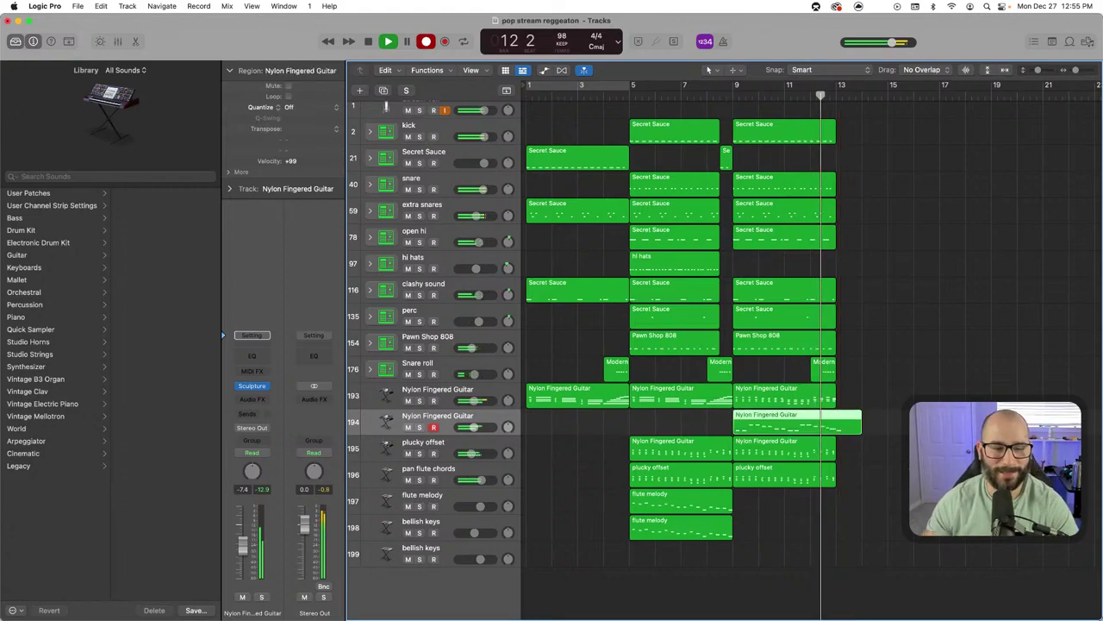
key("space")
key("Delete")
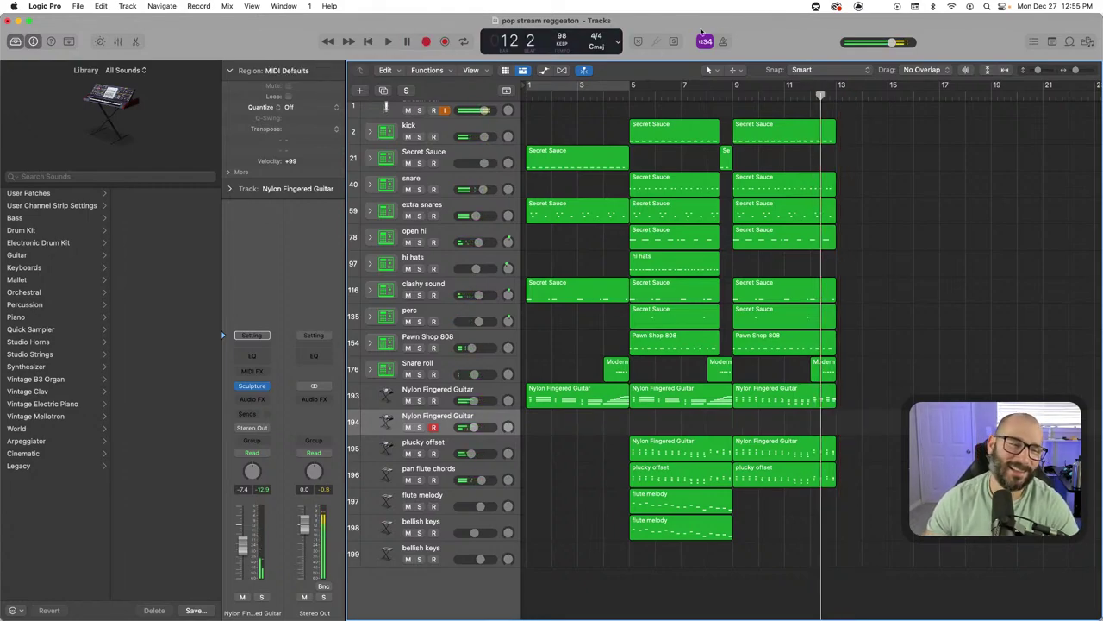
Record another take of the second guitar part over bars 9 to 13, and delete it
left_click(712, 98)
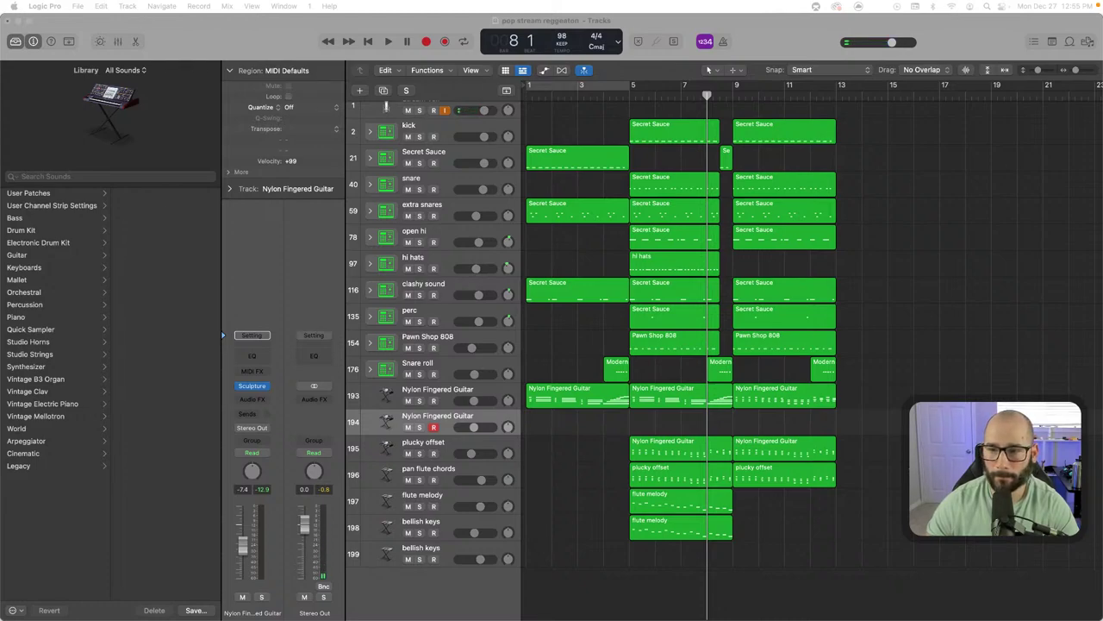
left_click(924, 274)
key("space")
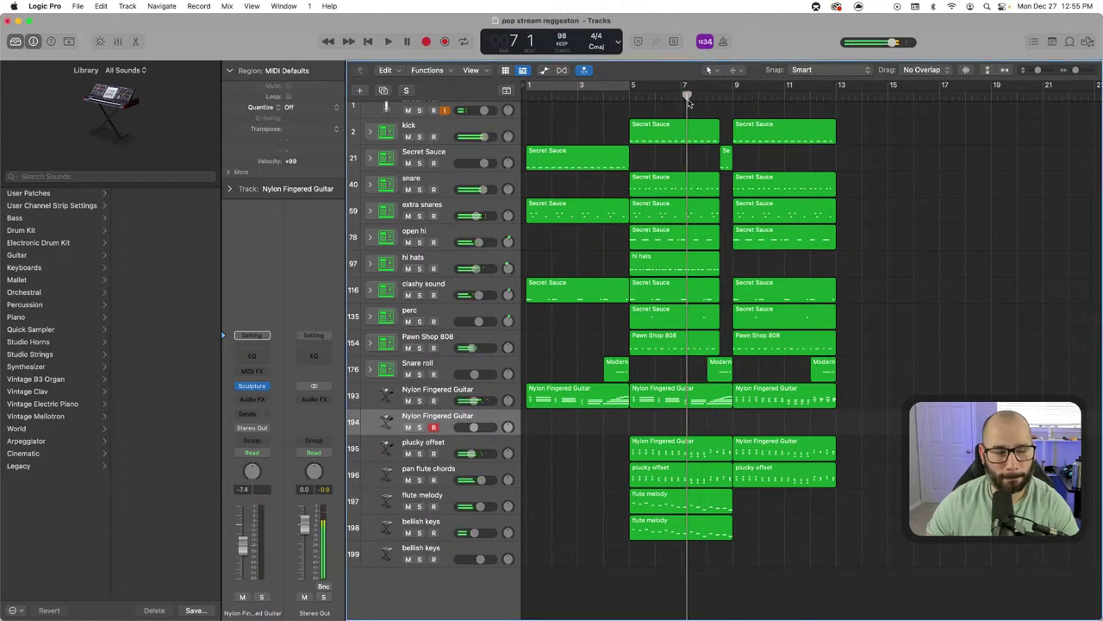
key("r")
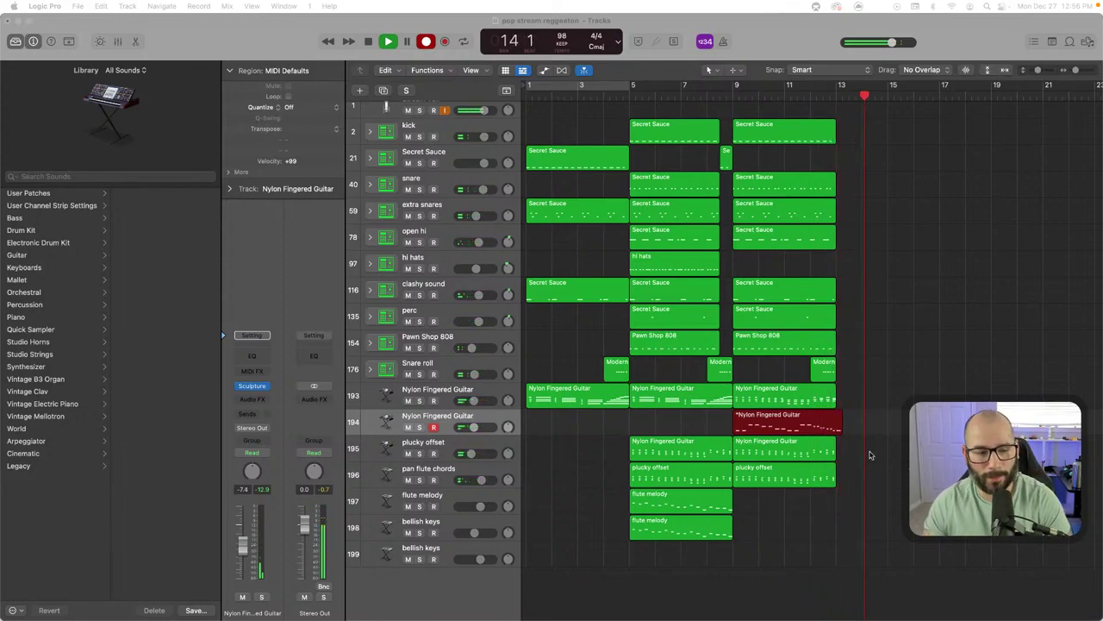
left_click(844, 428)
key("Delete")
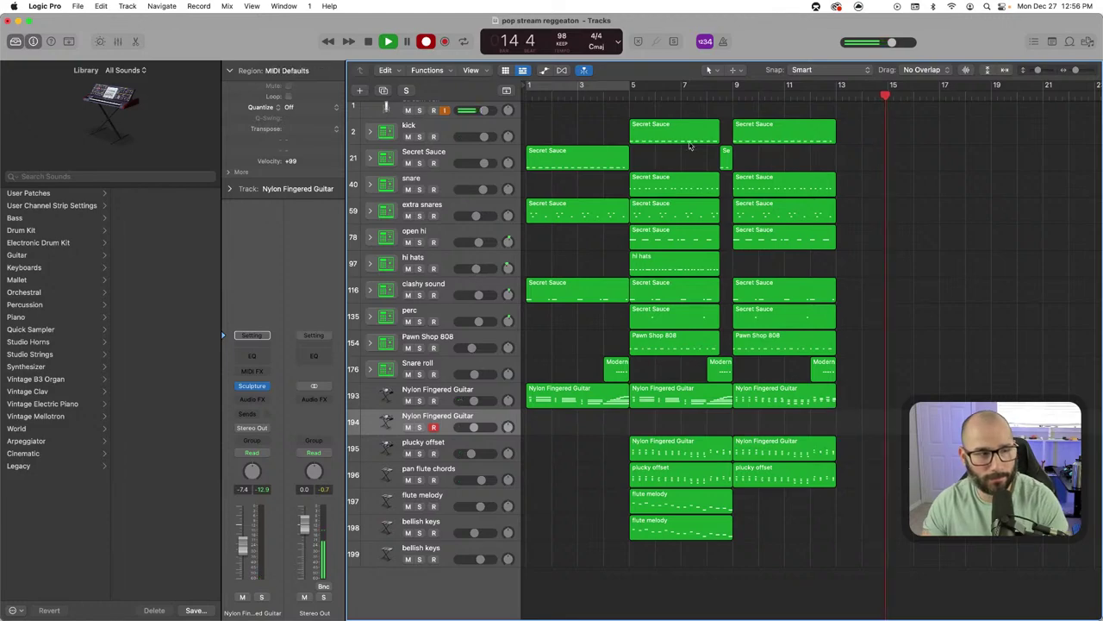
Record a further take of the second Nylon Fingered Guitar part with a lead-in from bar 8, and discard it
left_click(715, 99)
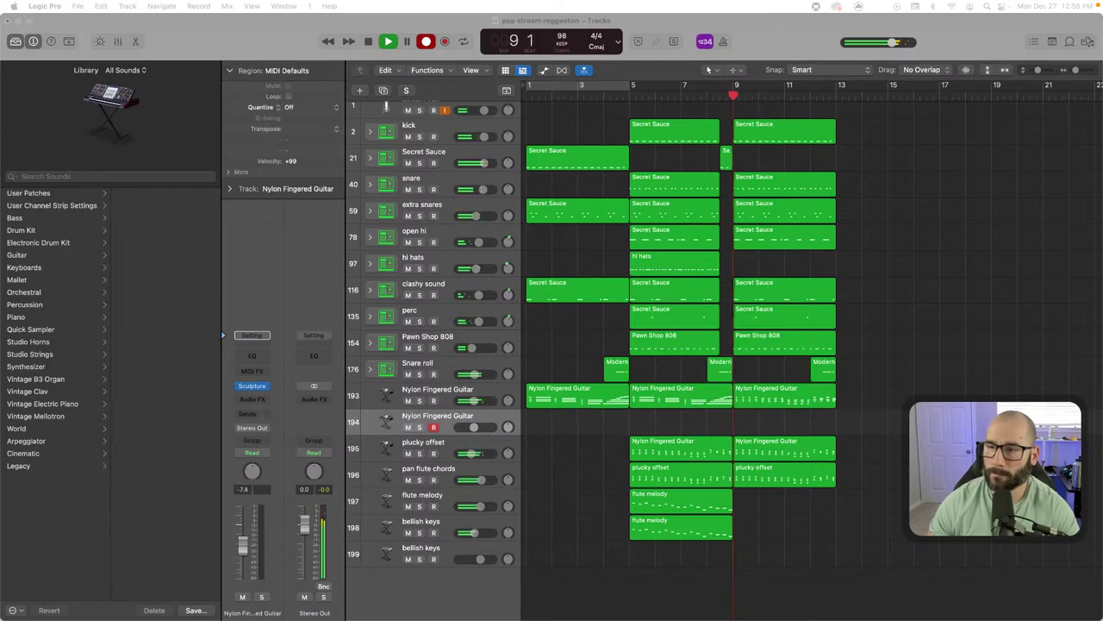
key("r")
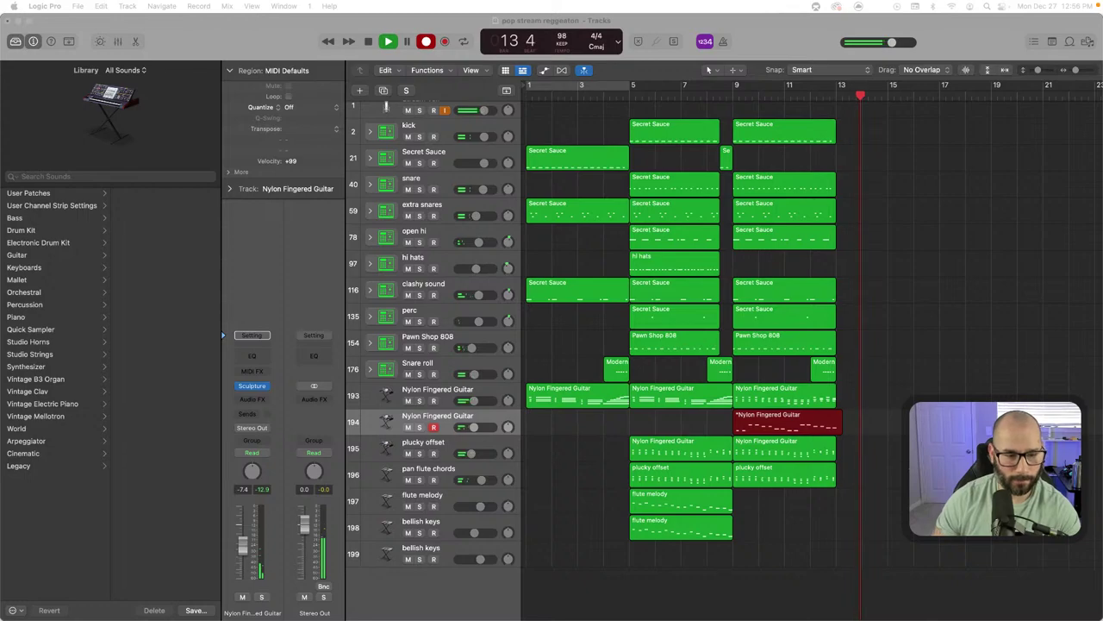
left_click(853, 431)
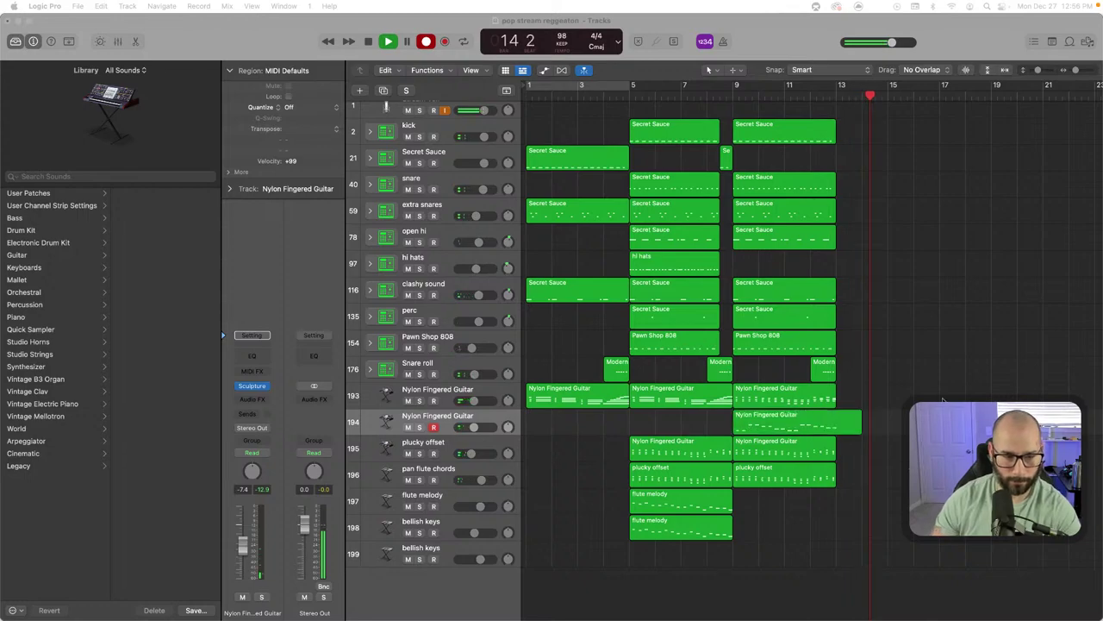
left_click(851, 433)
key("Delete")
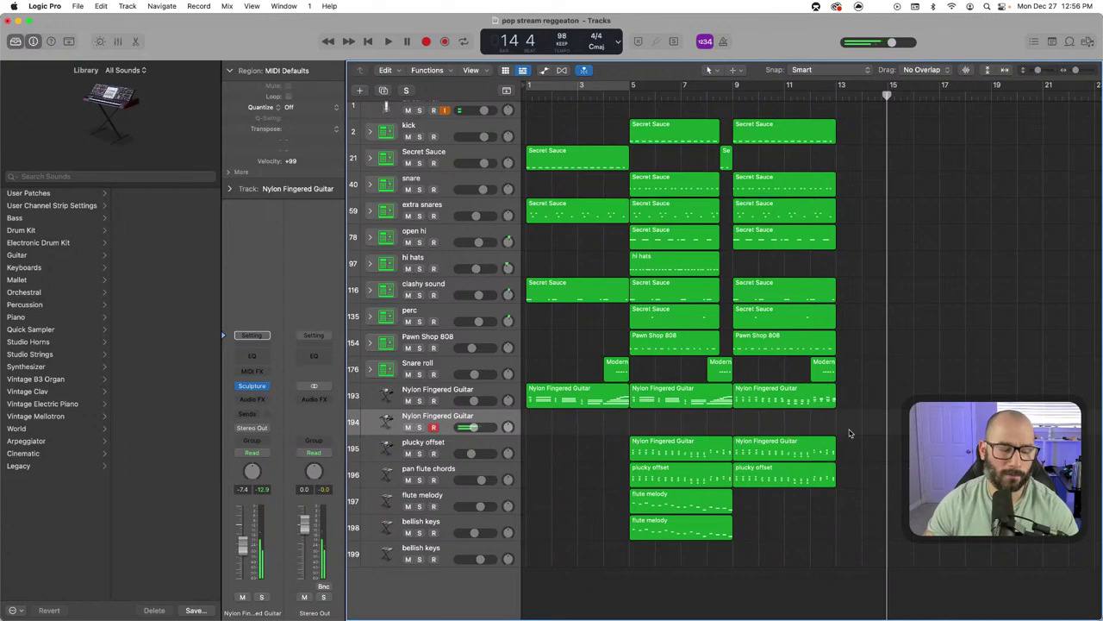
Record the second Nylon Fingered Guitar part from bar 9 and trim the region so it ends at bar 13
key("comma")
key("comma")
key("comma")
key("comma")
key("comma")
key("comma")
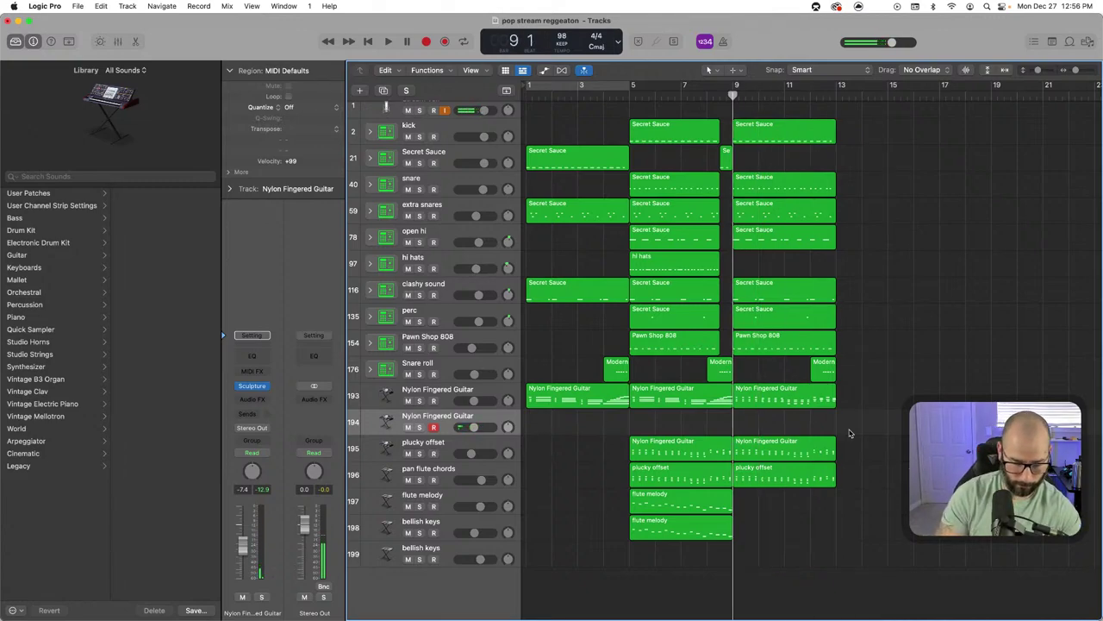
key("r")
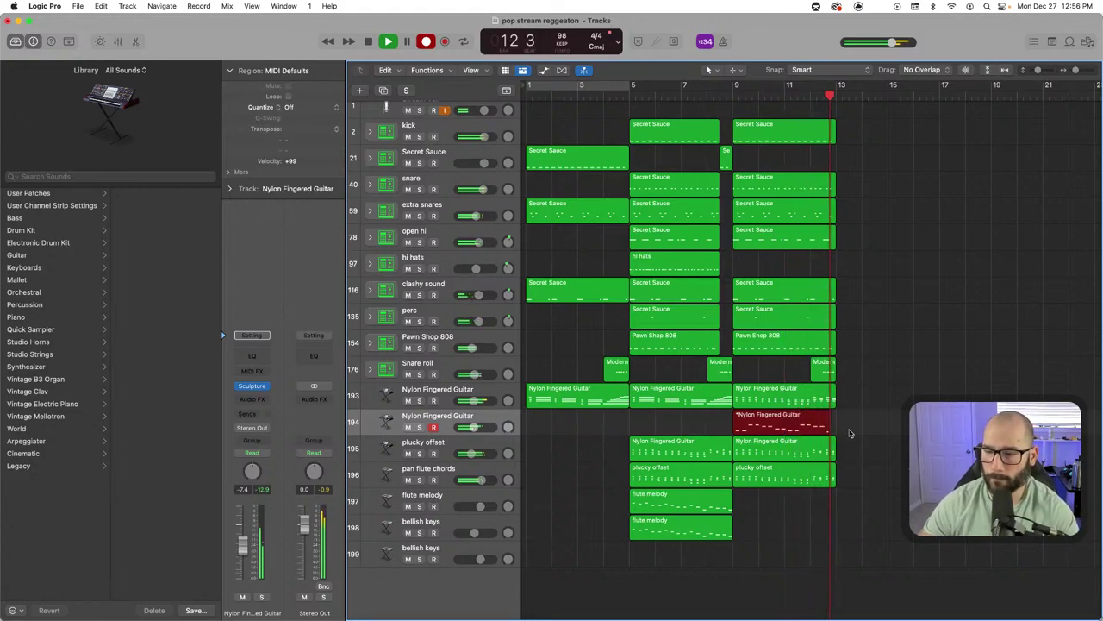
key("r")
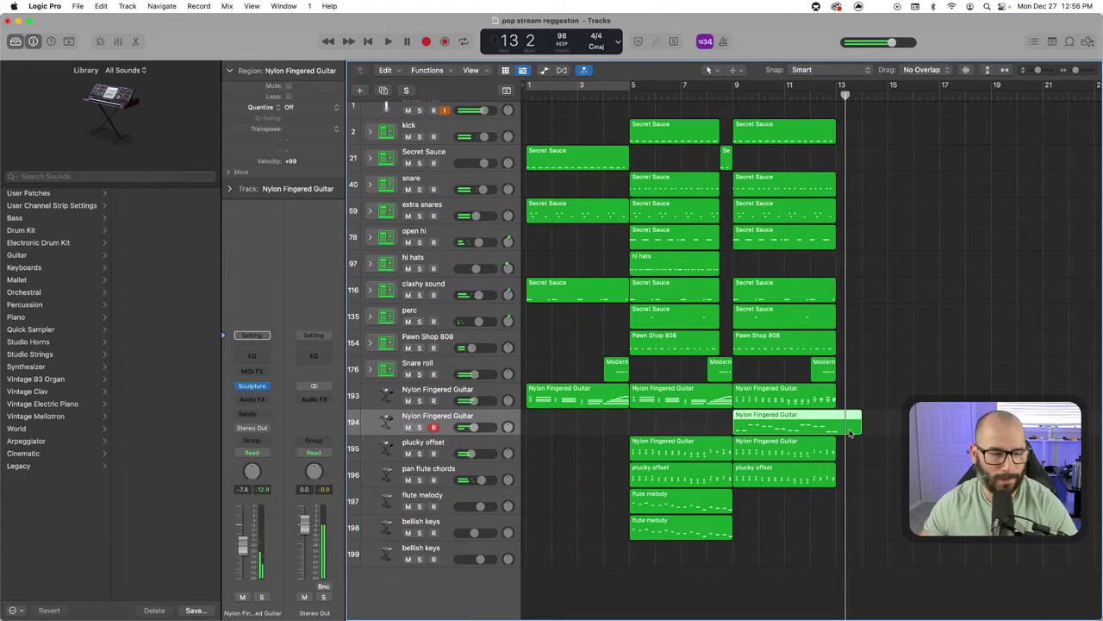
left_click_drag(858, 426, 832, 431)
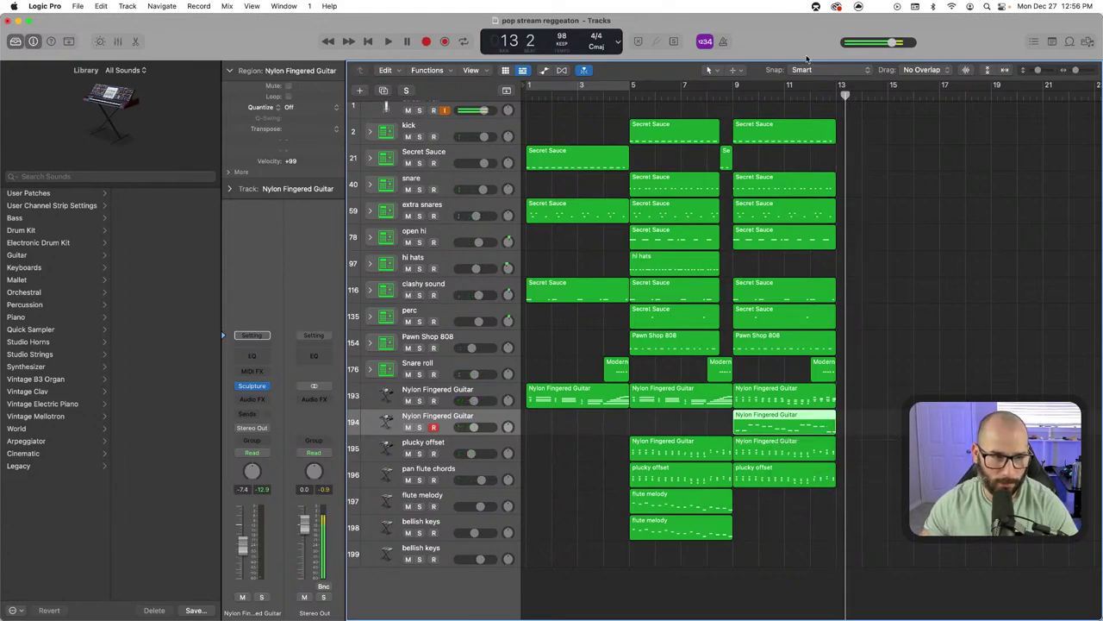
Check the first guitar's closing chord, move the second guitar's last two notes to C2, and play back from bar 12
left_click(826, 405)
double_click(829, 406)
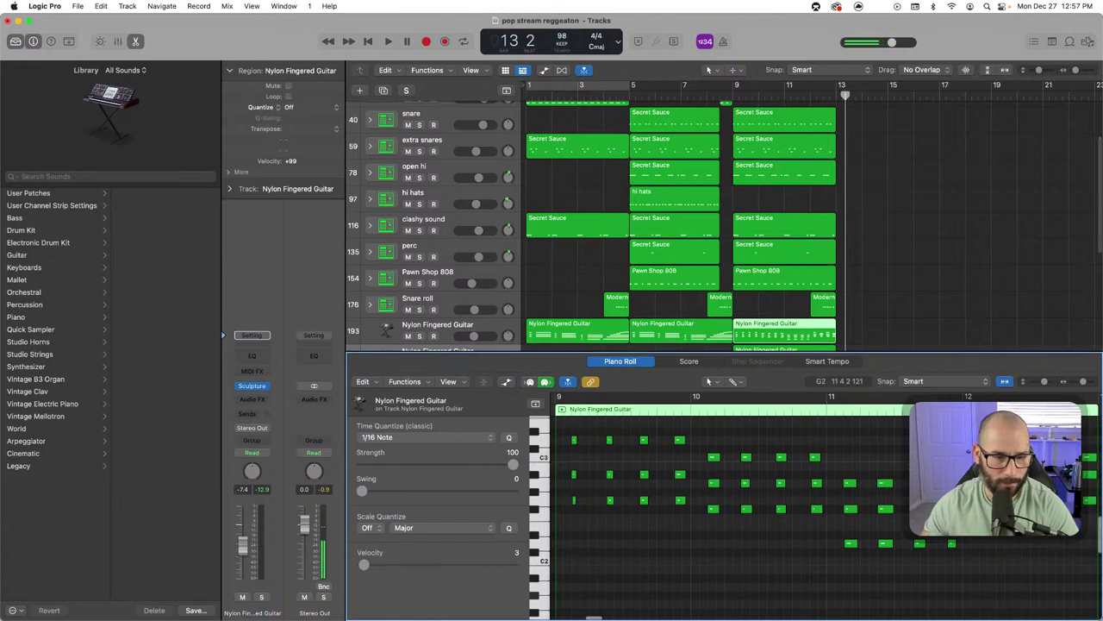
left_click_drag(1005, 440, 1024, 508)
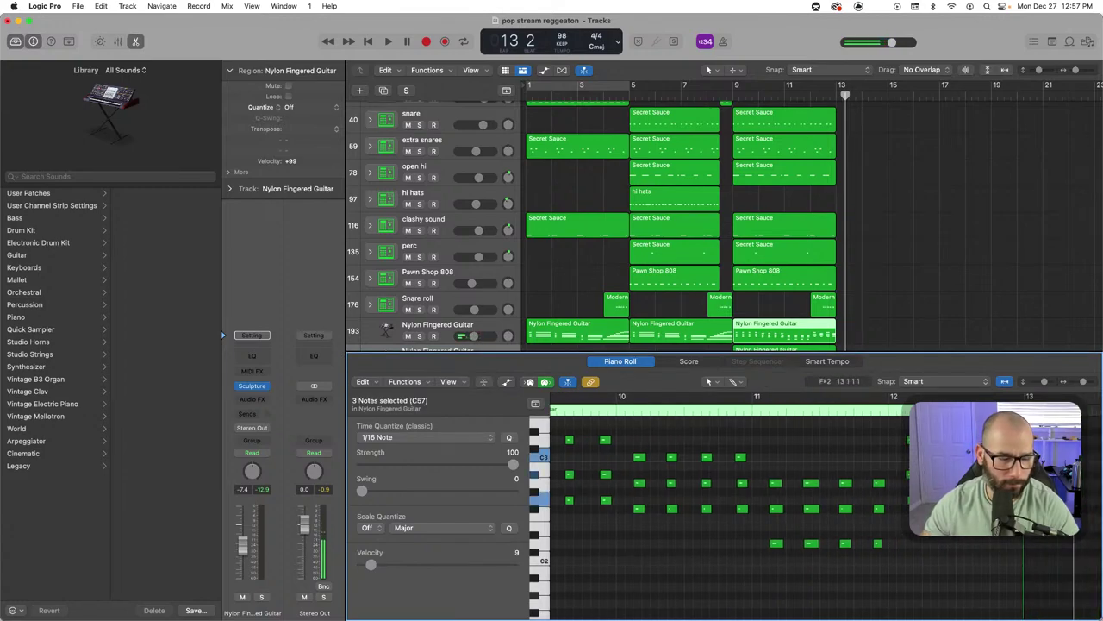
scroll(824, 328, "down", 4)
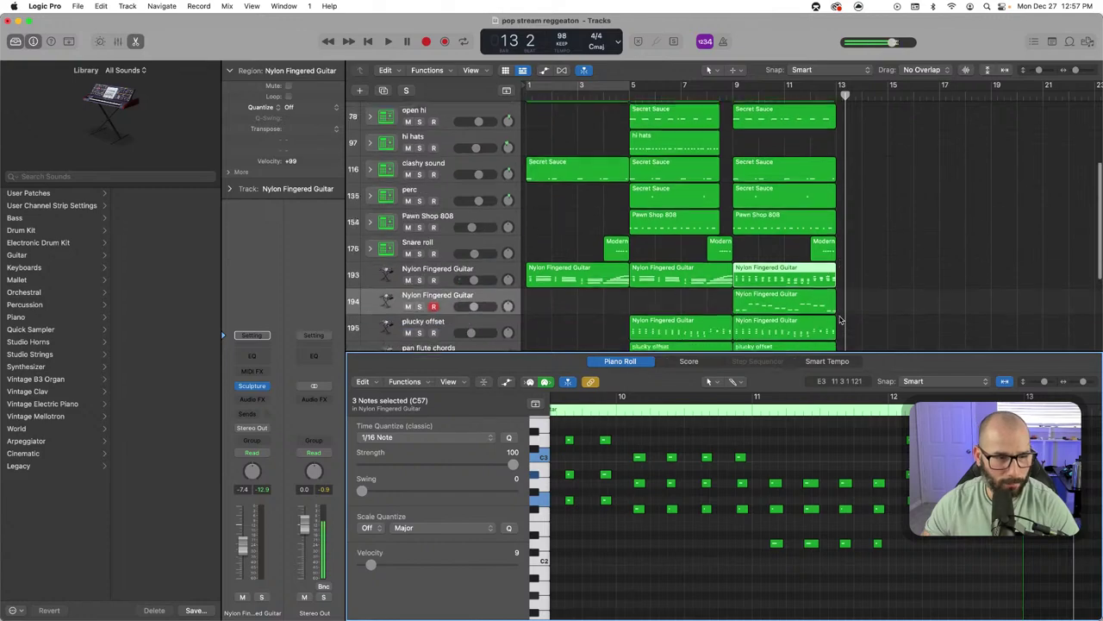
left_click(825, 257)
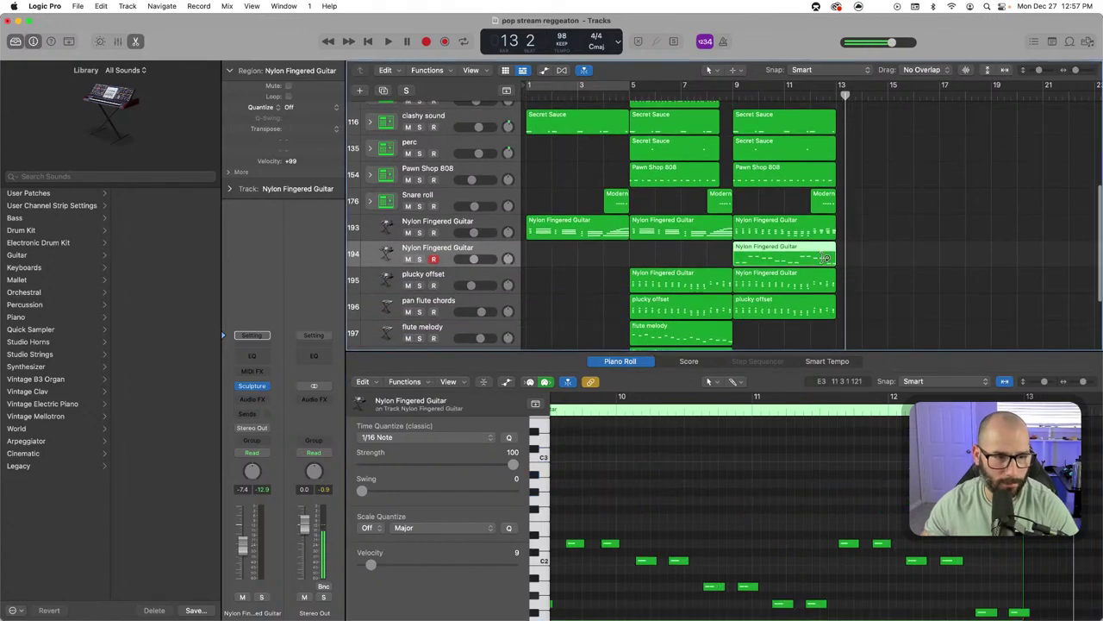
left_click_drag(1018, 553, 1027, 558)
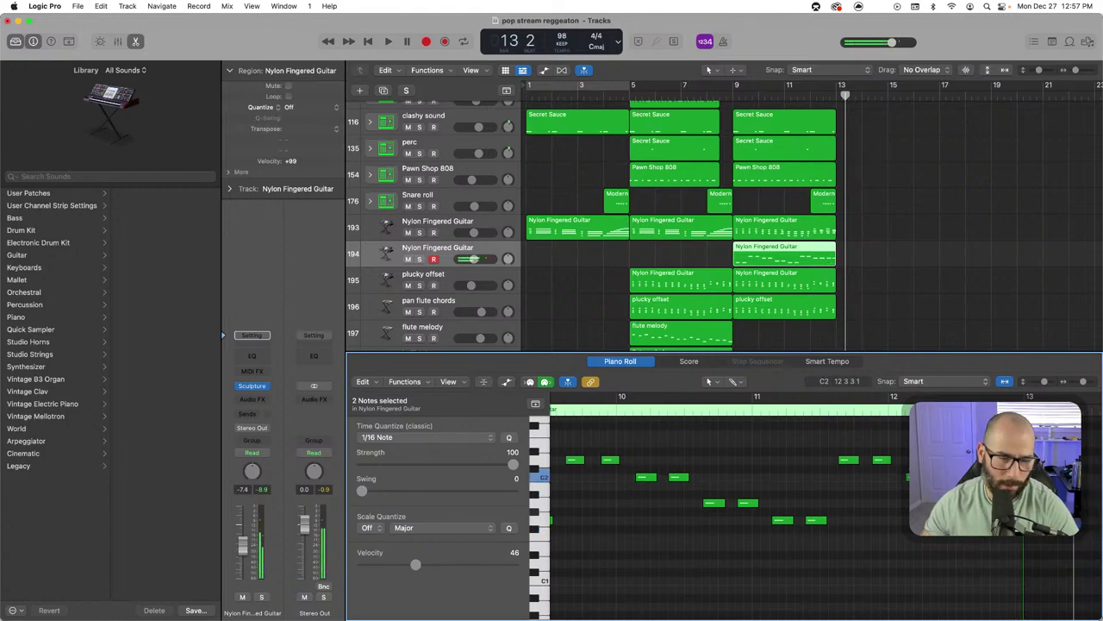
double_click(809, 100)
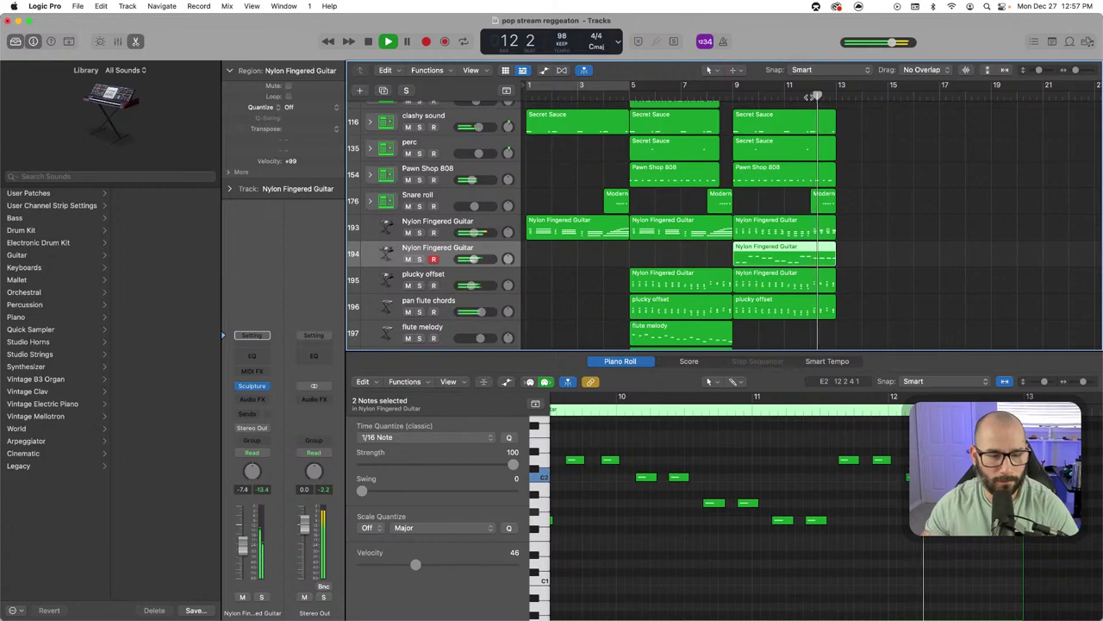
key("space")
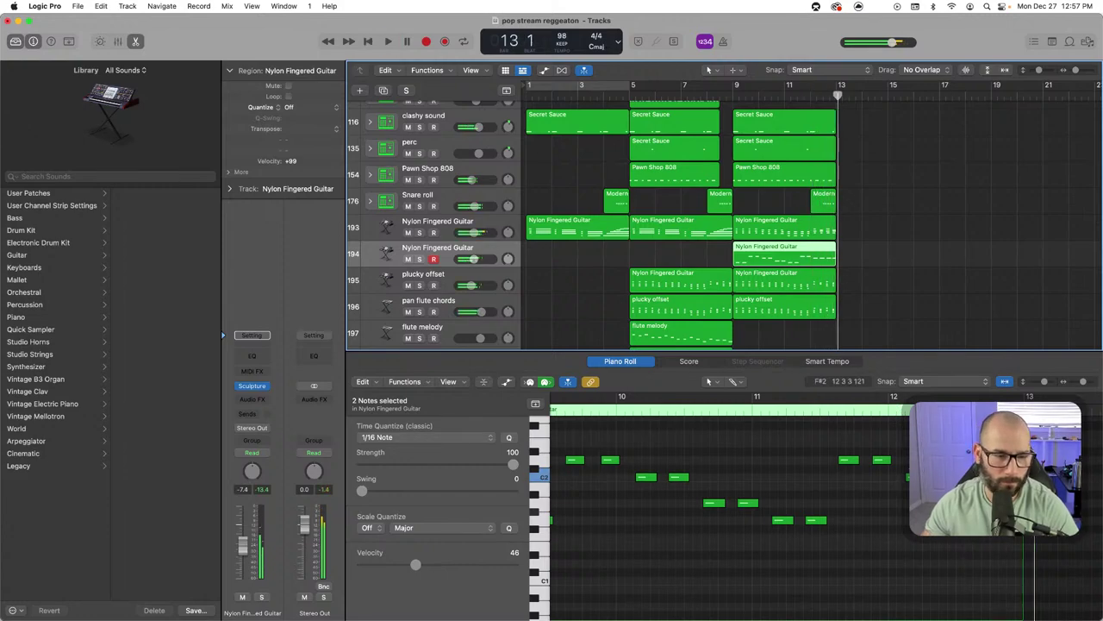
Audition the bar 12 chords in the first guitar region against the second guitar's notes
left_click_drag(967, 489, 917, 477)
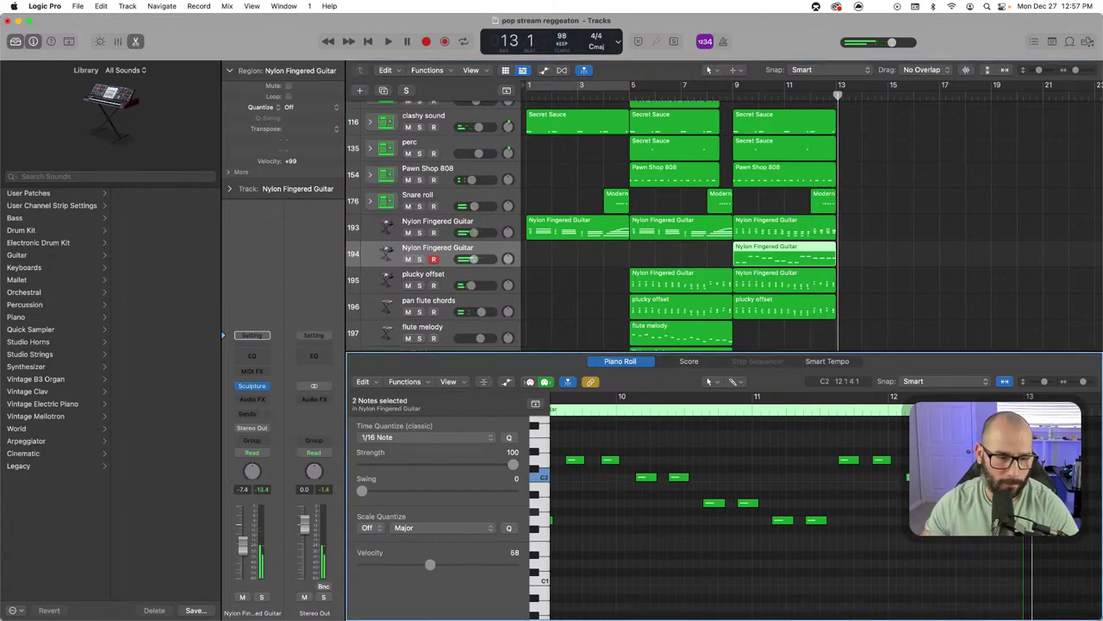
left_click(828, 237)
scroll(952, 472, "up", 5)
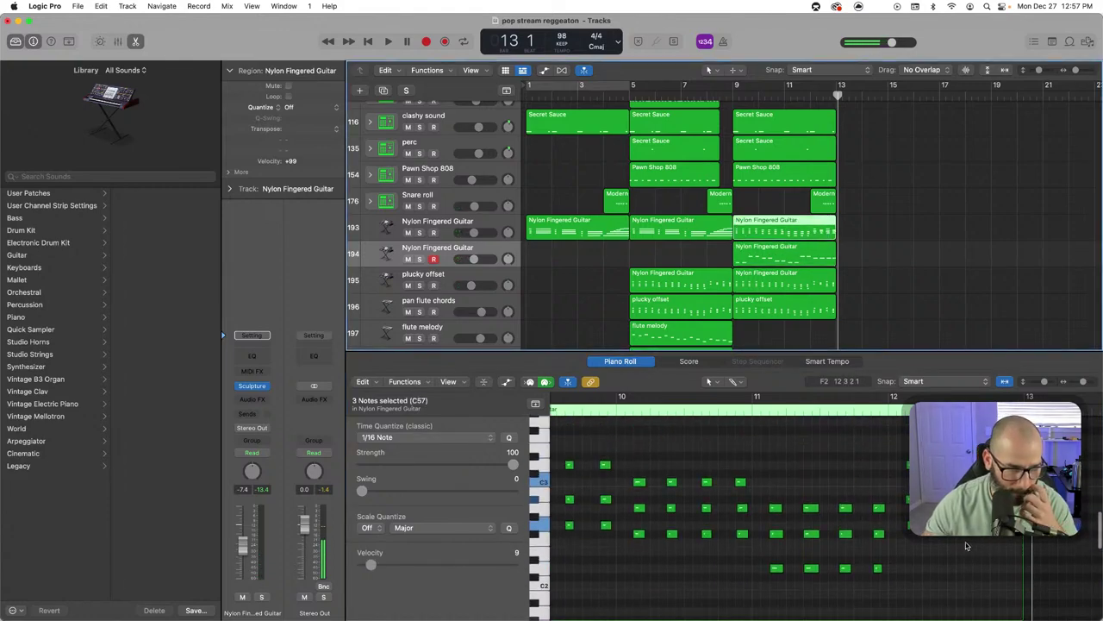
left_click_drag(902, 448, 946, 465)
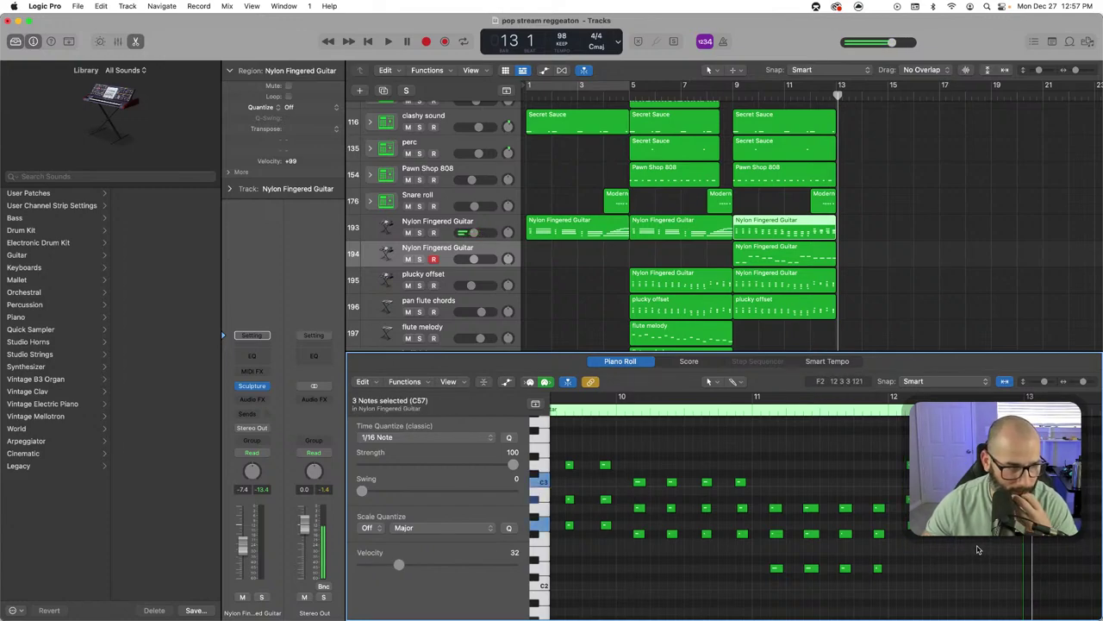
left_click_drag(991, 538, 976, 441)
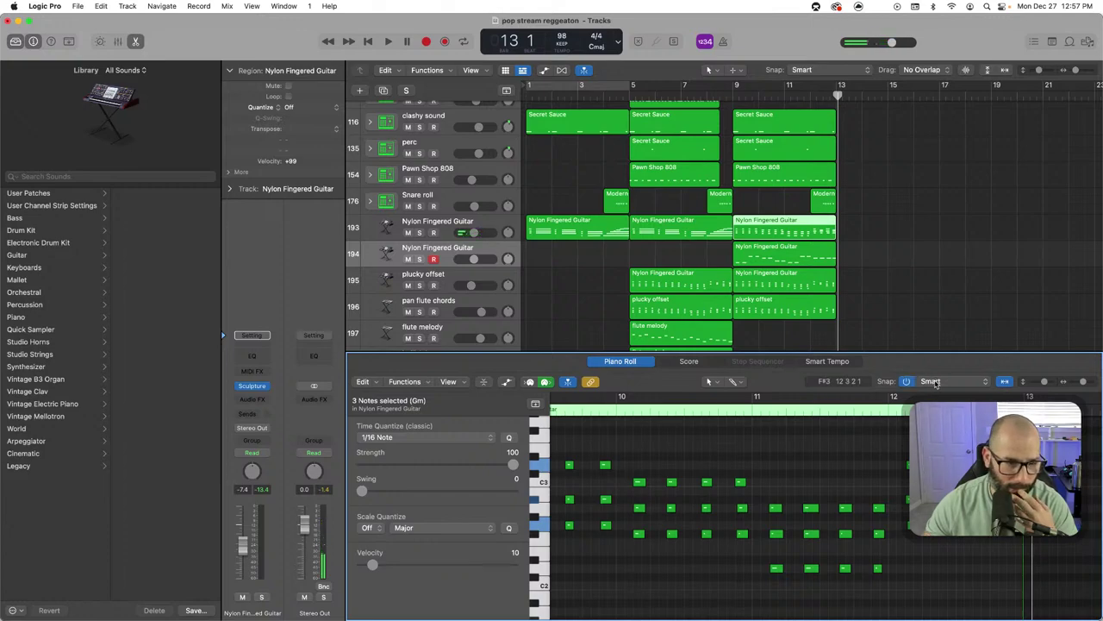
left_click(872, 282)
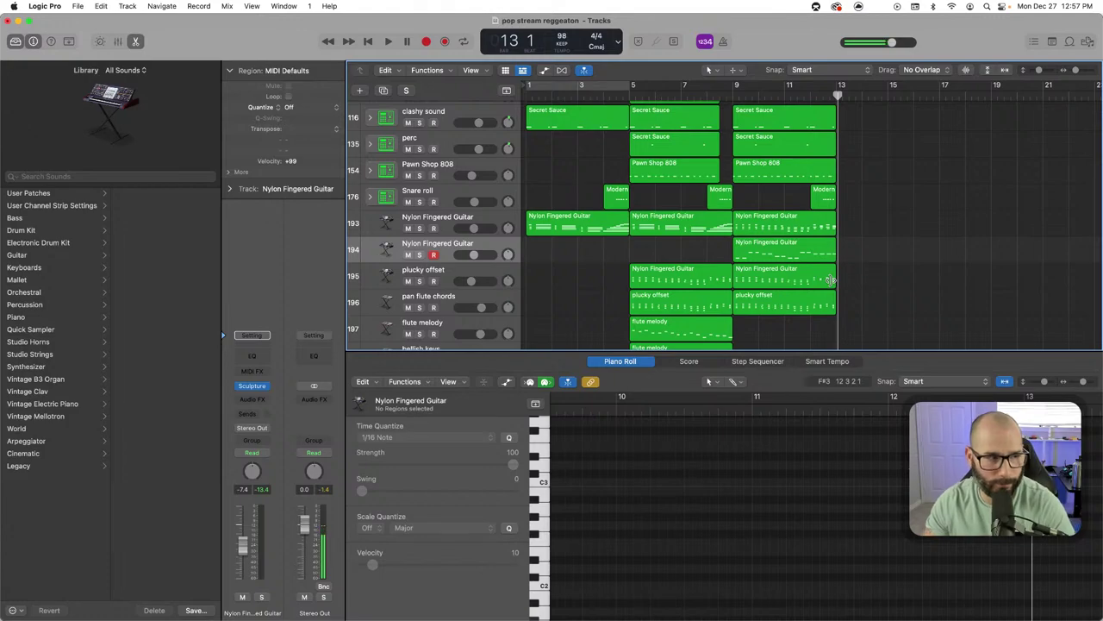
Lower the second and fourth notes of bar 12 in the second guitar region to G1, and play back that bar
left_click(823, 258)
scroll(935, 568, "down", 3)
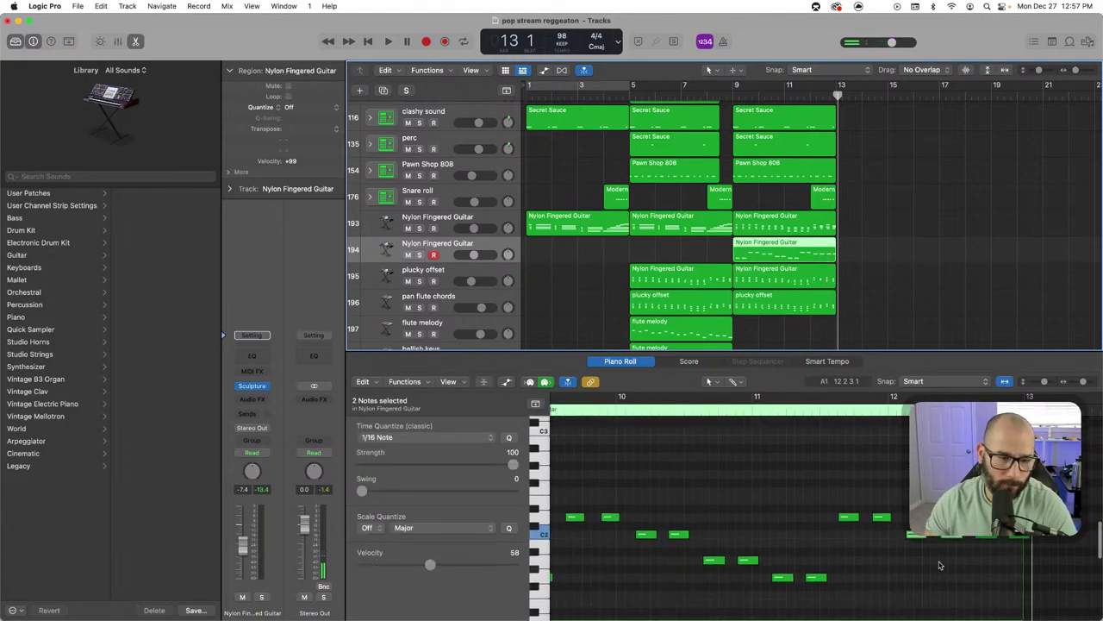
left_click(890, 414)
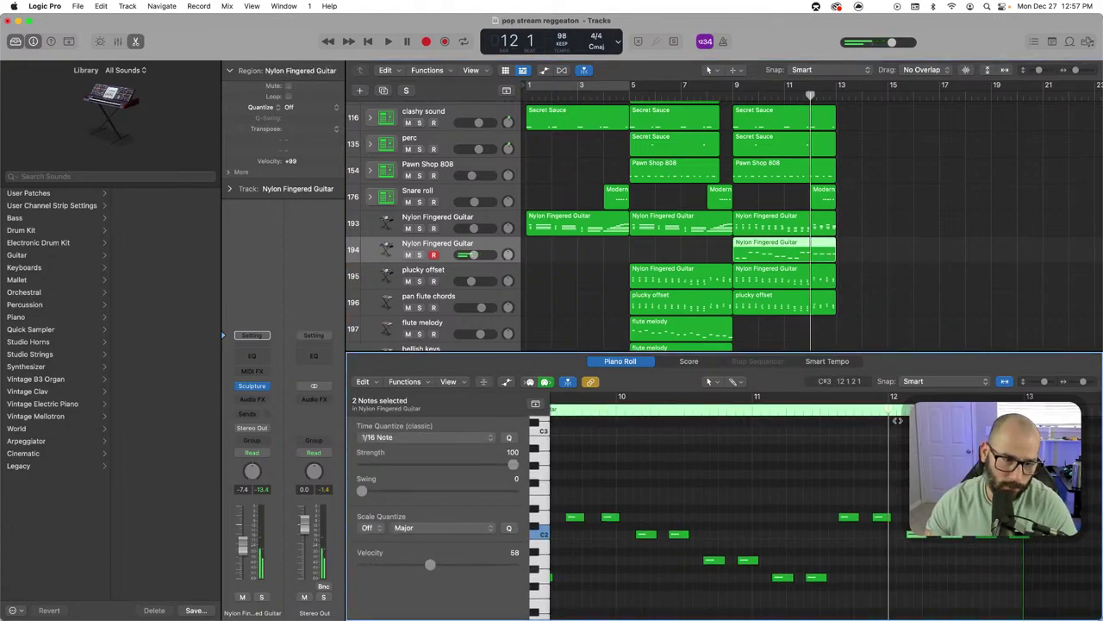
left_click(922, 538)
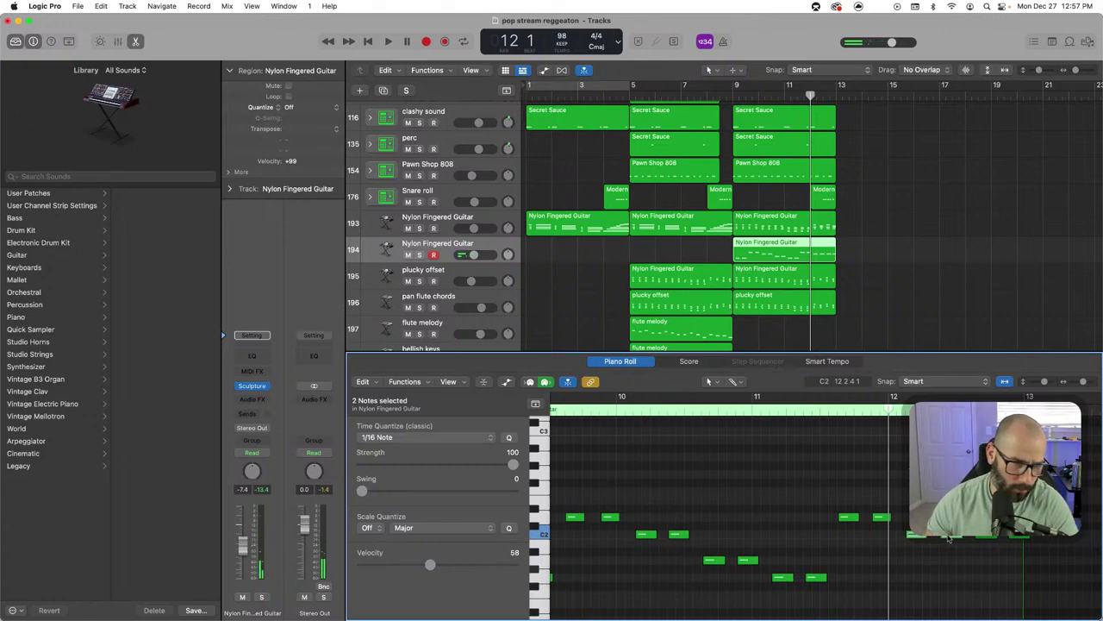
scroll(954, 541, "down", 2)
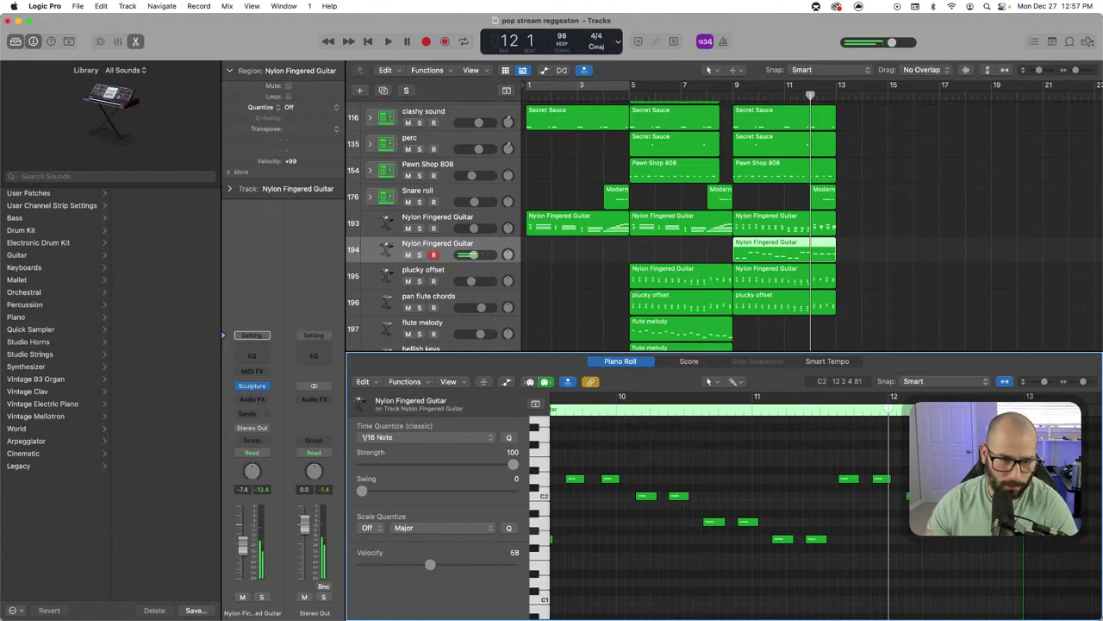
left_click_drag(916, 495, 951, 541)
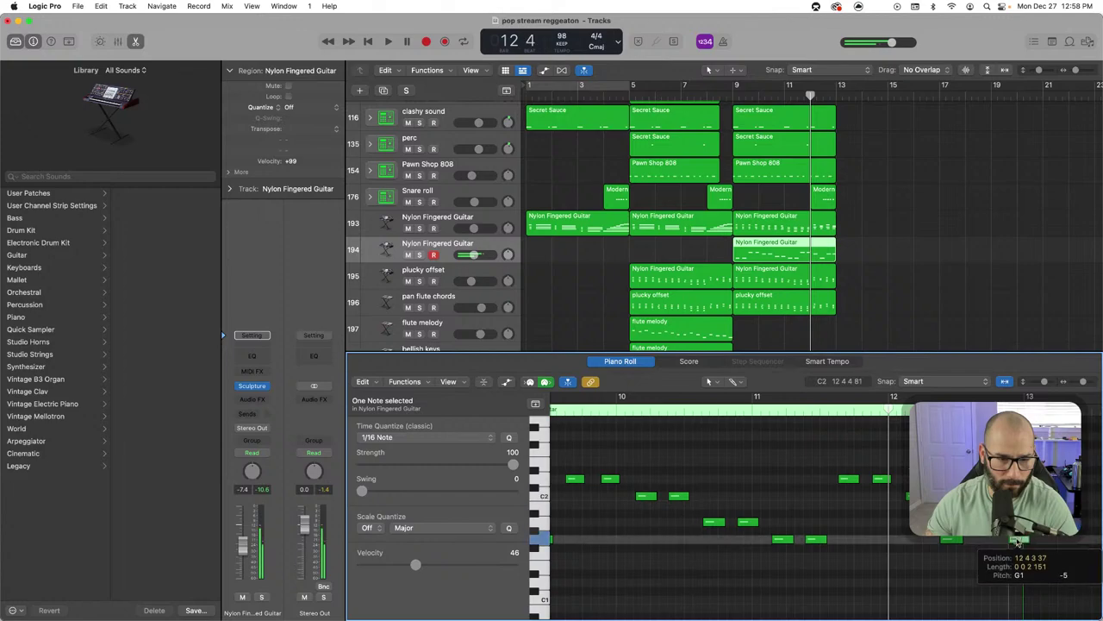
key("space")
left_click(1018, 541)
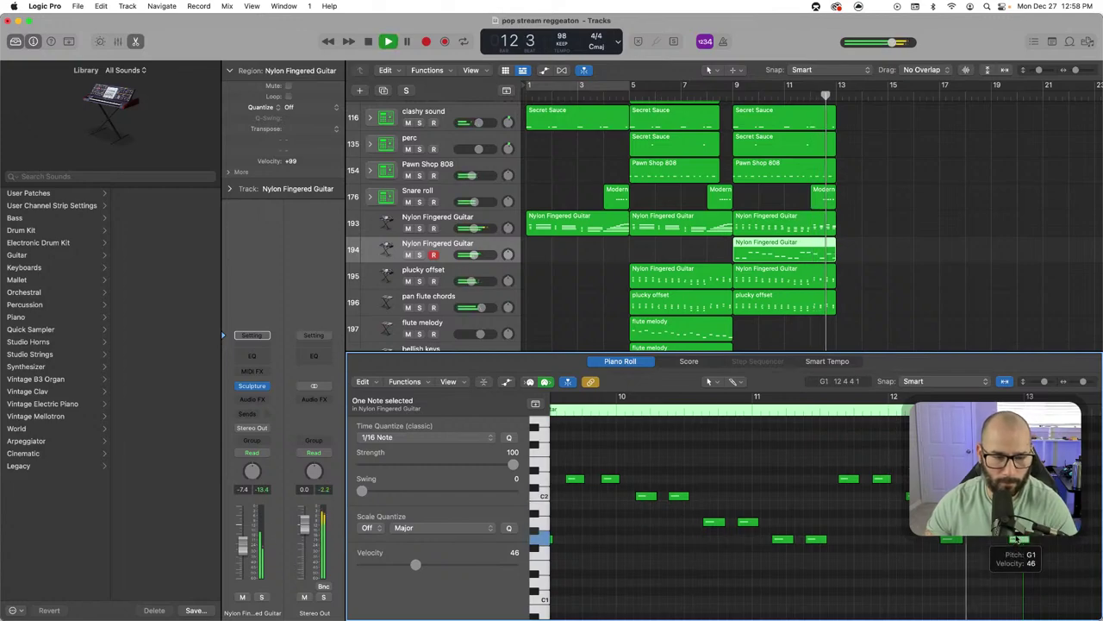
Check the first guitar's bar 12 chord, and swap the second guitar's first two notes there to G1 and C2
left_click(822, 227)
left_click_drag(934, 461, 909, 554)
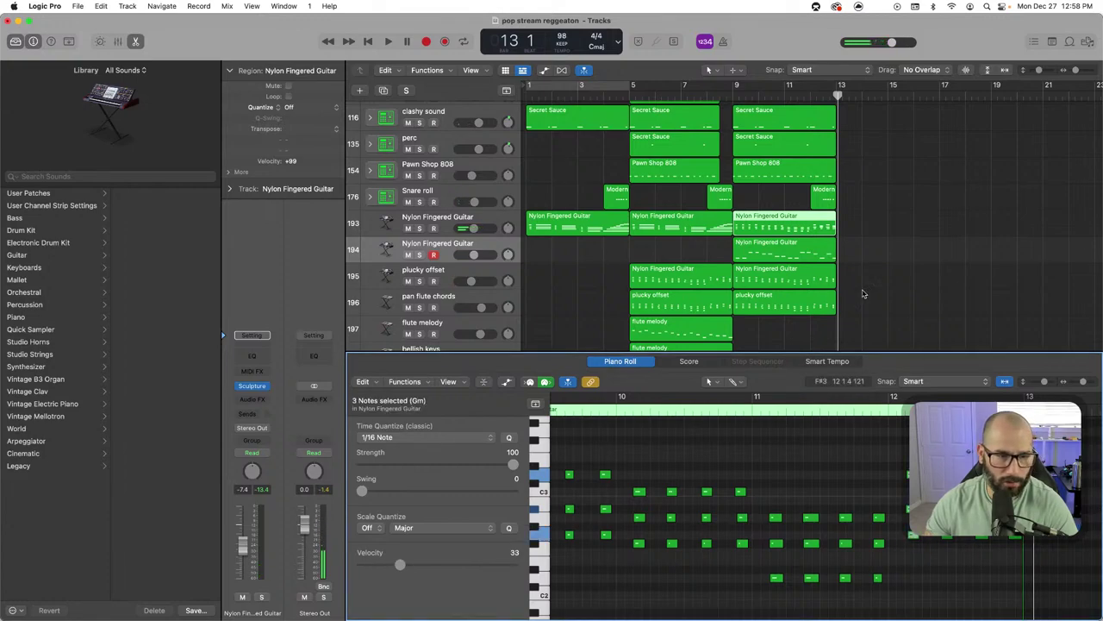
left_click(819, 255)
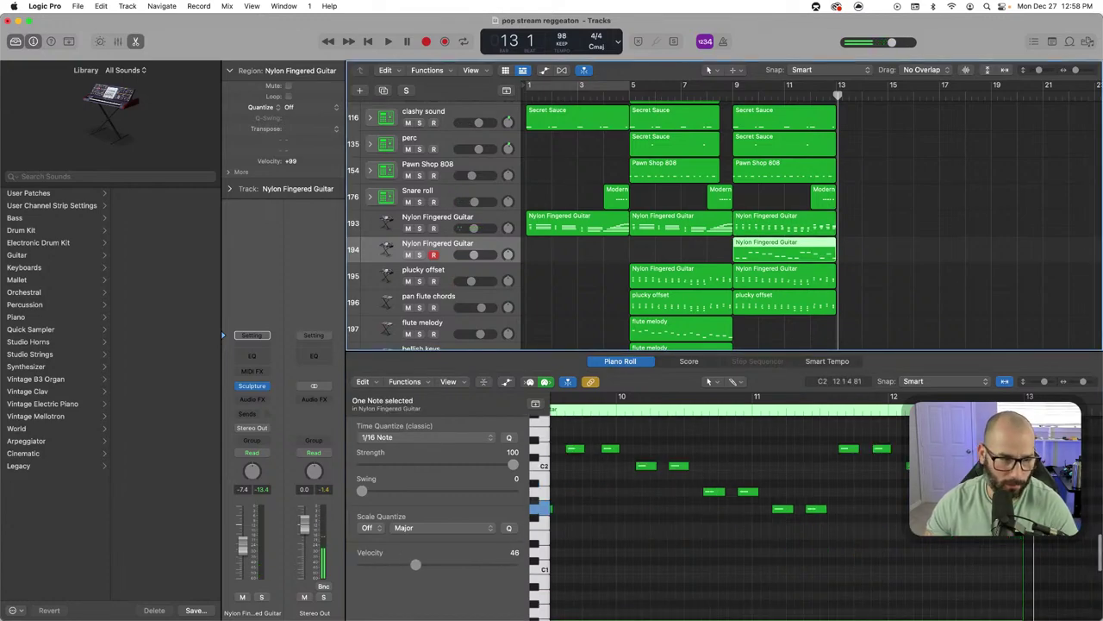
left_click(917, 466)
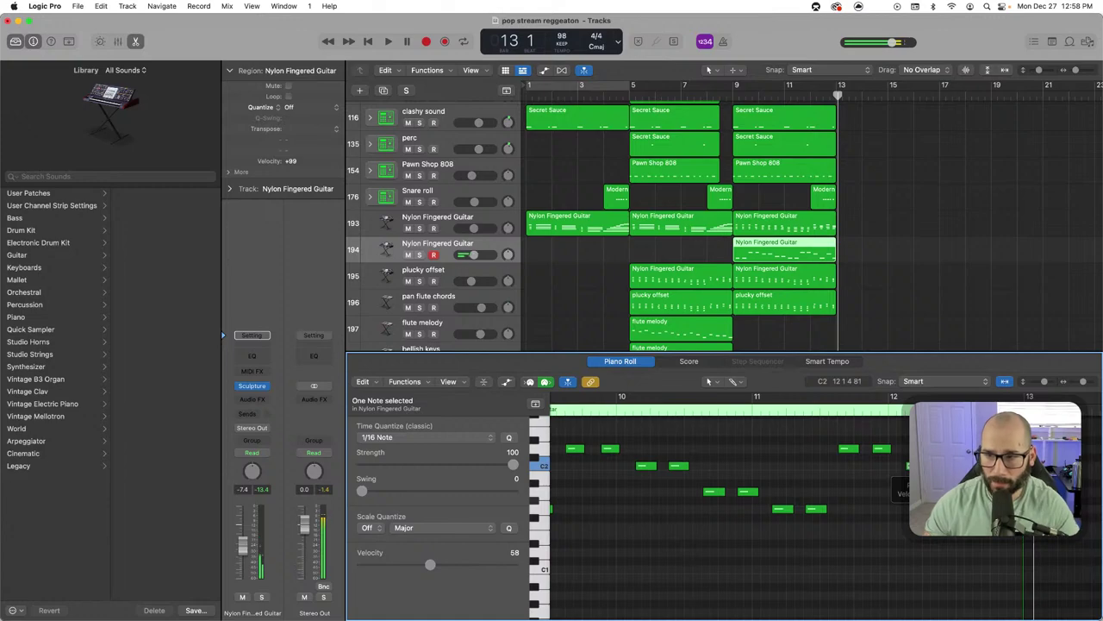
scroll(759, 500, "right", 1)
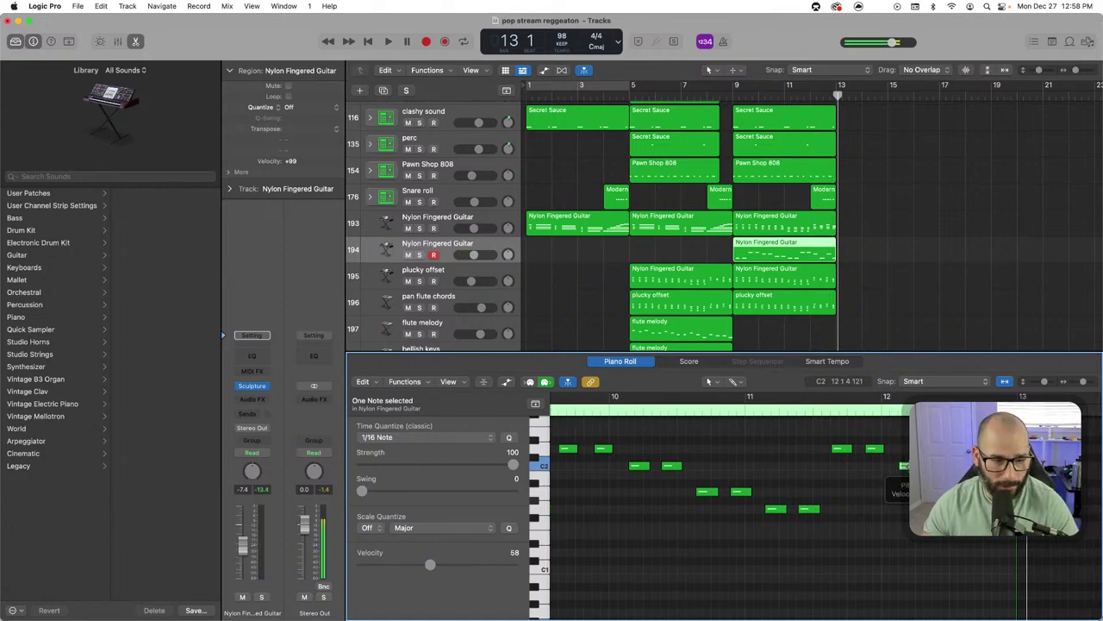
left_click_drag(905, 466, 943, 465)
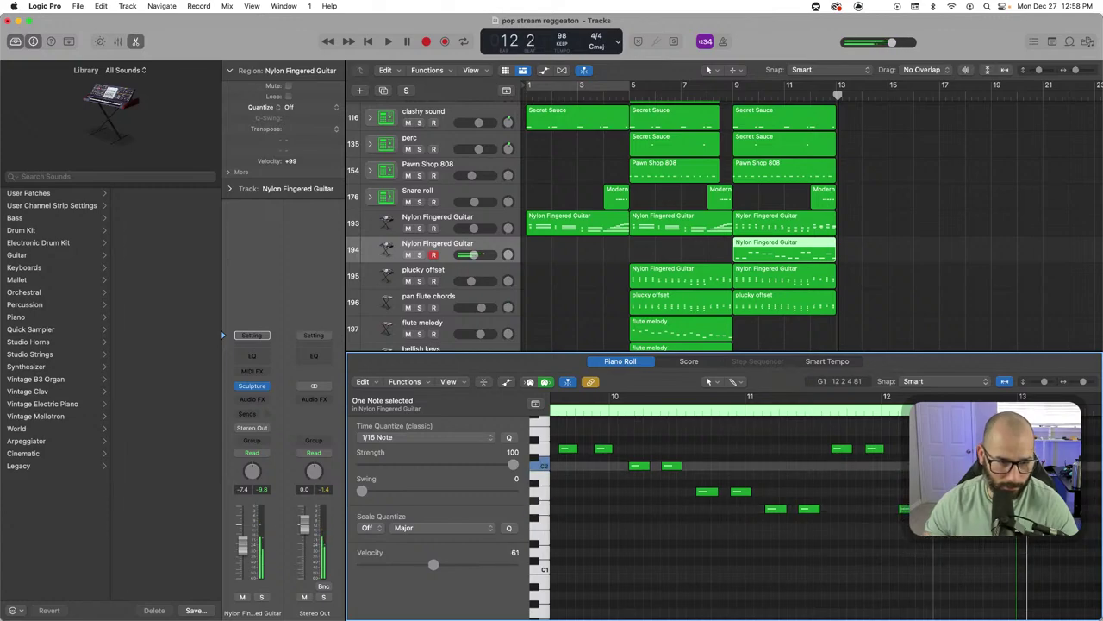
Check the bar 12 notes on the plucky offset track, and audition the first guitar's first two chords in that bar
left_click(823, 276)
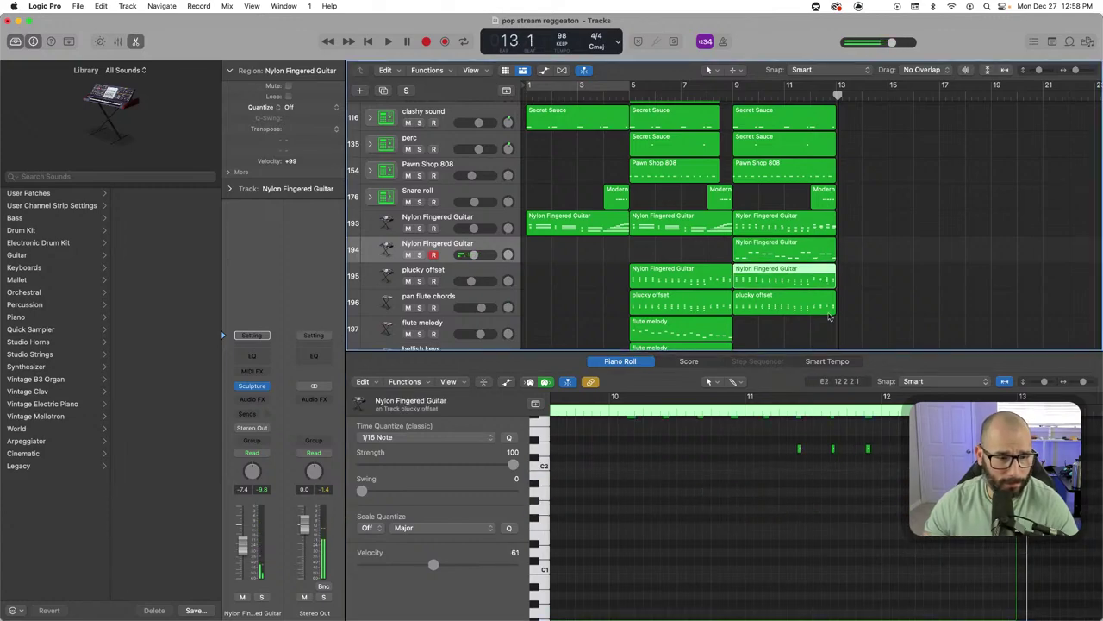
left_click(818, 228)
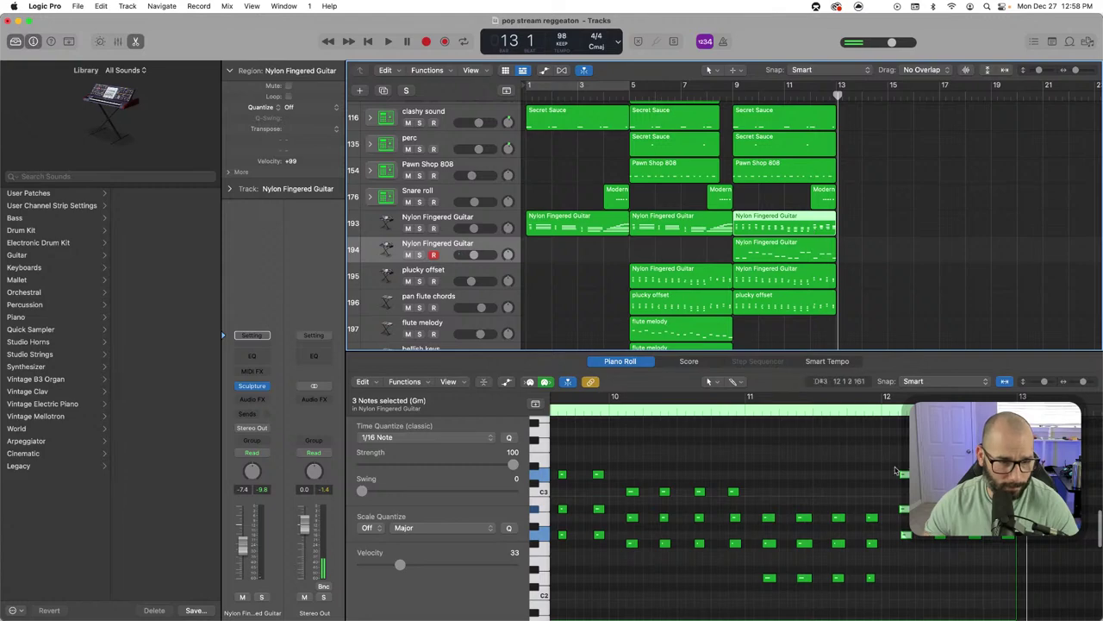
left_click_drag(898, 449, 919, 561)
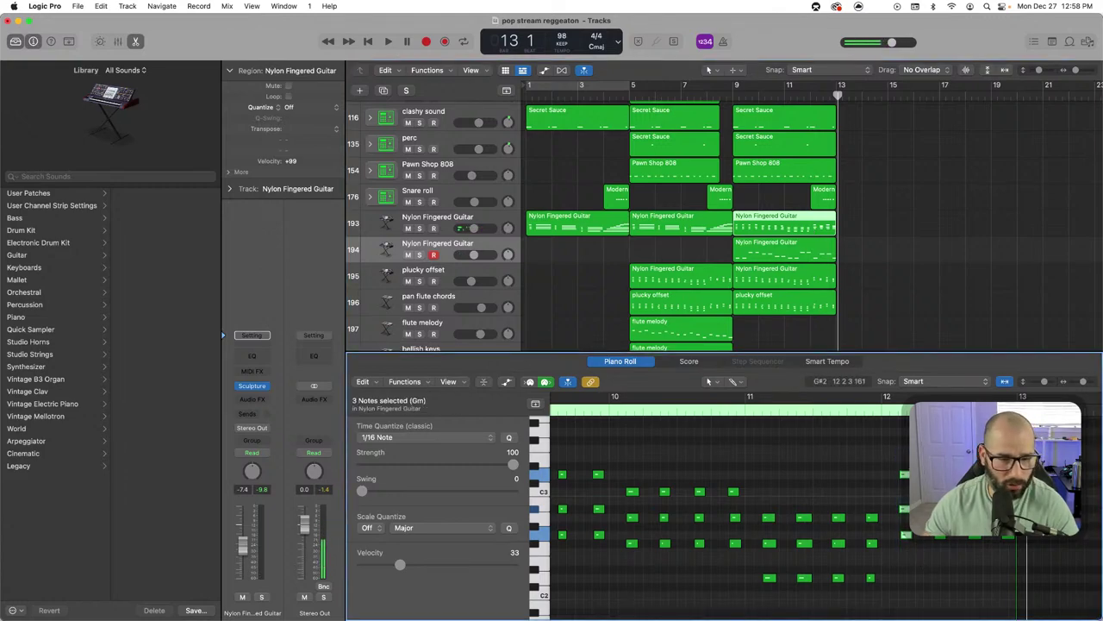
left_click(935, 562)
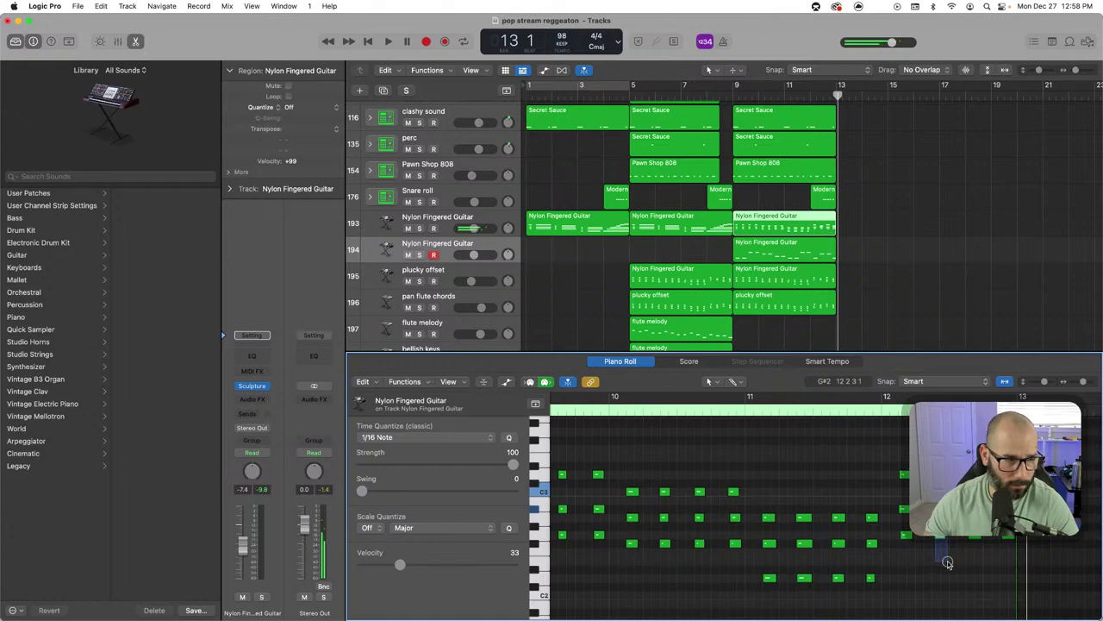
left_click_drag(948, 564, 941, 563)
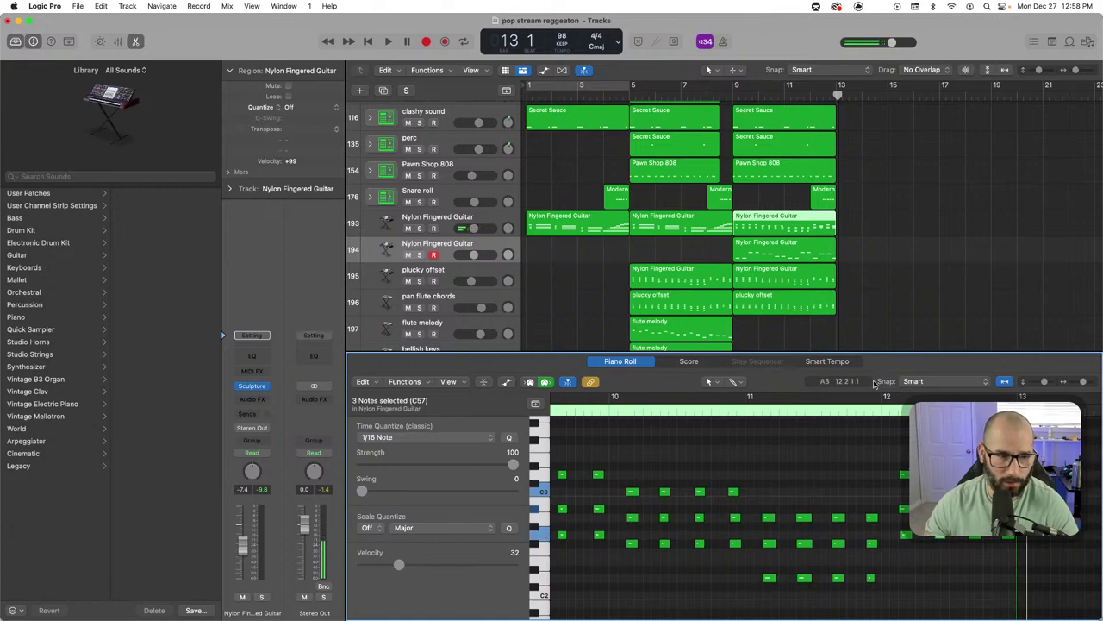
Swap the second guitar's last two bar 12 notes to G1 and C2, and play back from bar 12
left_click(811, 97)
left_click(817, 247)
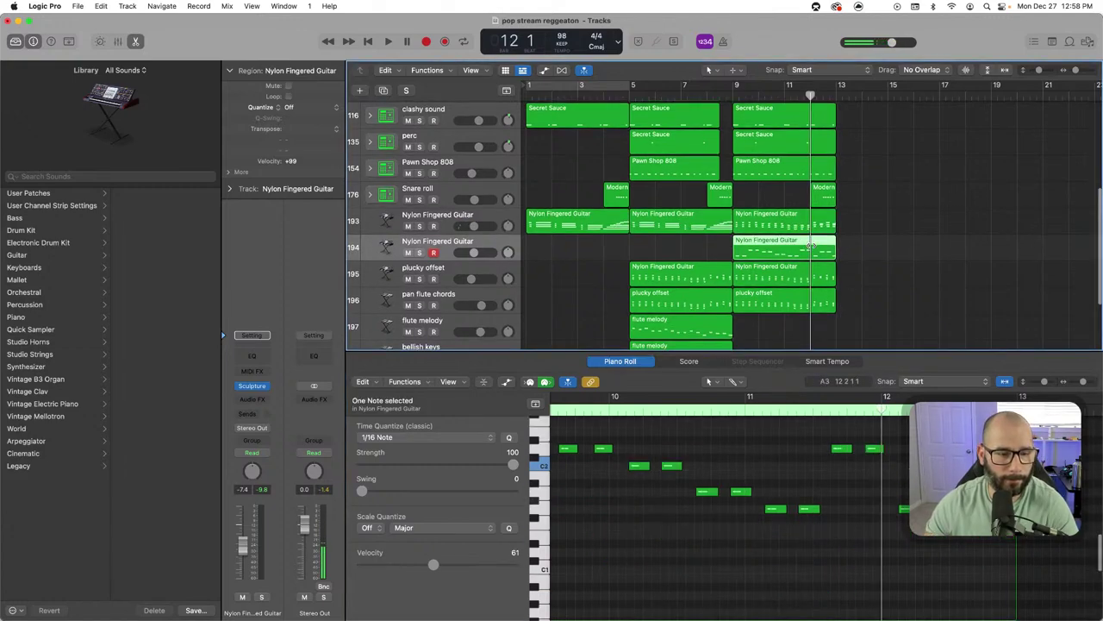
scroll(817, 499, "down", 1)
left_click(911, 498)
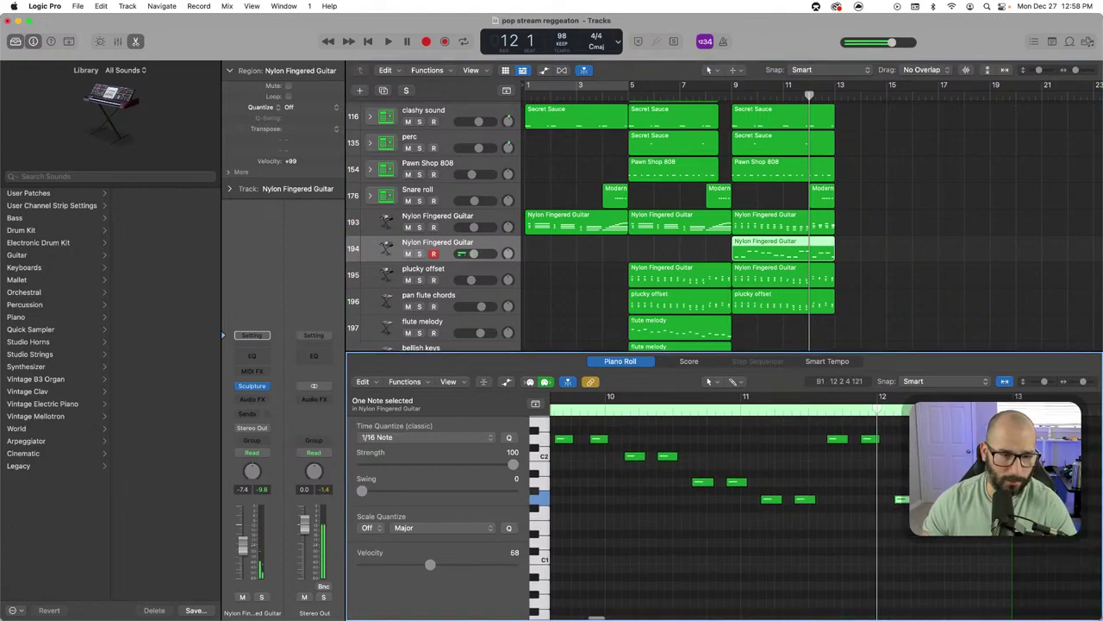
scroll(716, 500, "up", 1)
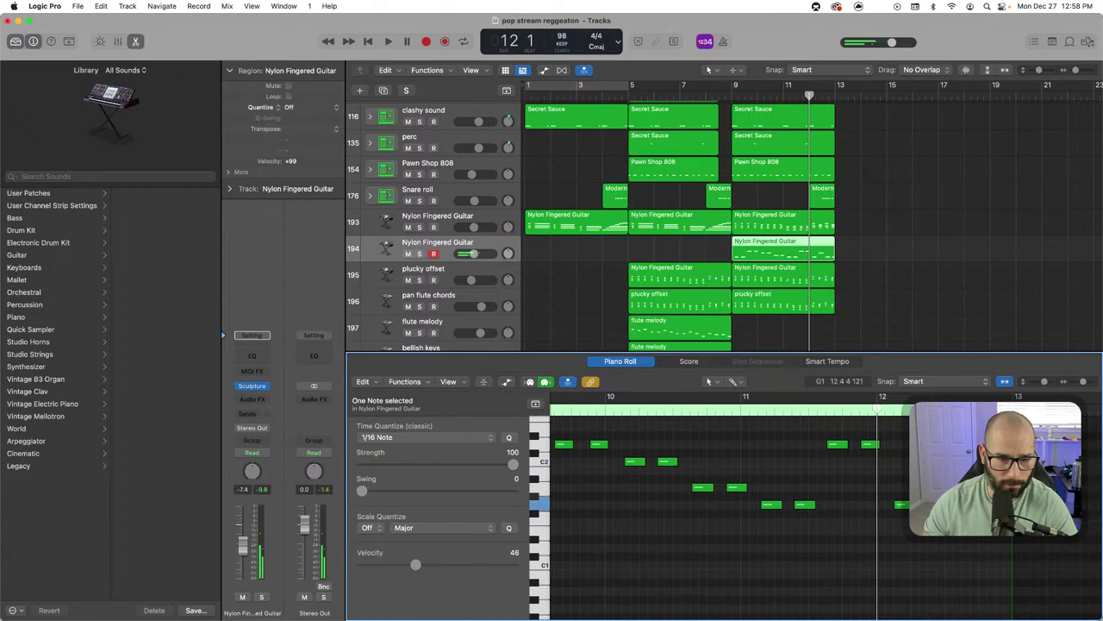
key("space")
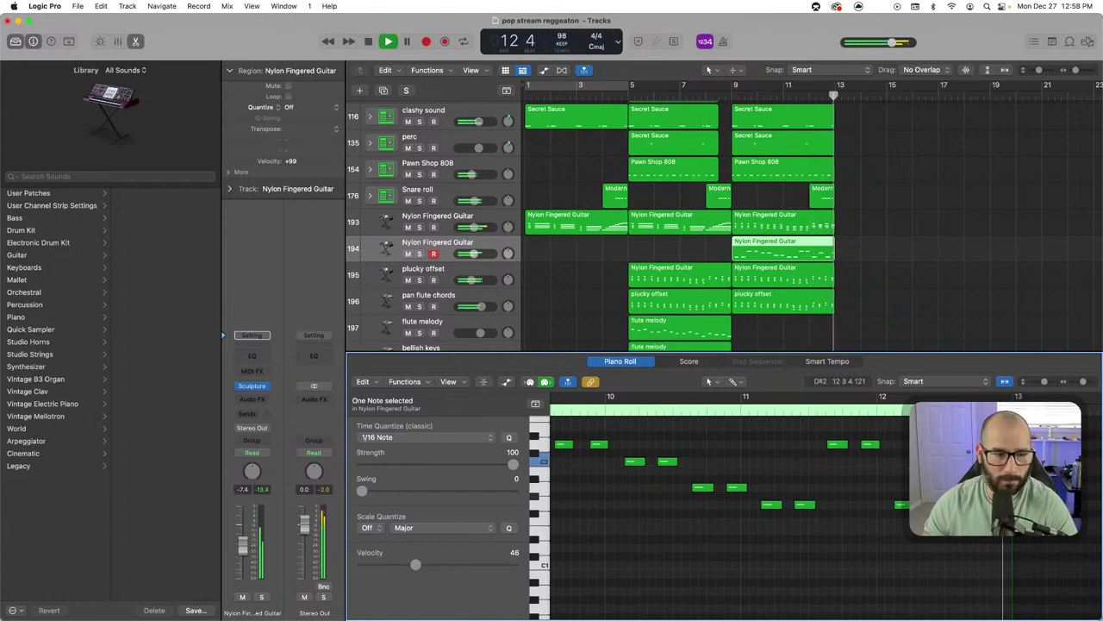
Set a cycle range over bars 9 to 13 and listen to the section with both guitar parts
scroll(746, 135, "up", 1)
double_click(716, 98)
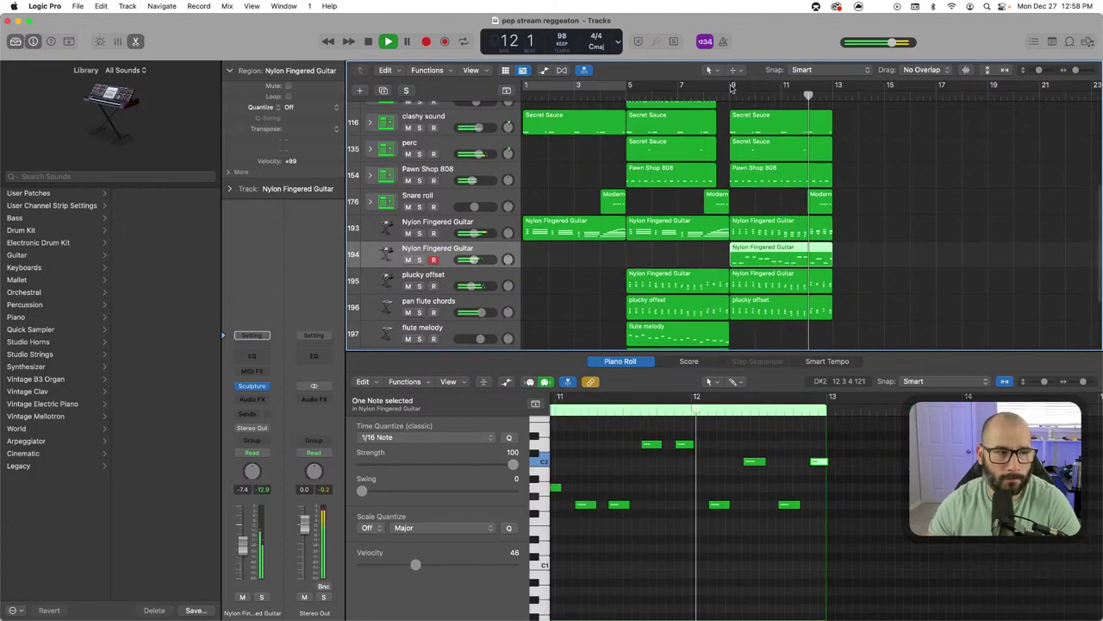
left_click_drag(733, 86, 834, 91)
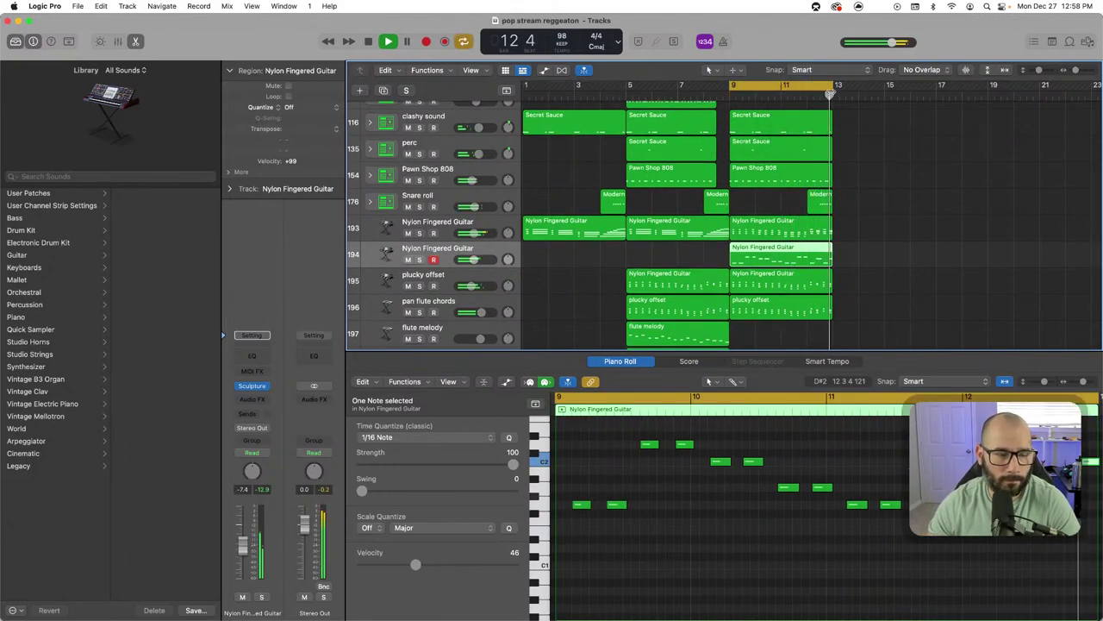
scroll(746, 205, "right", 3)
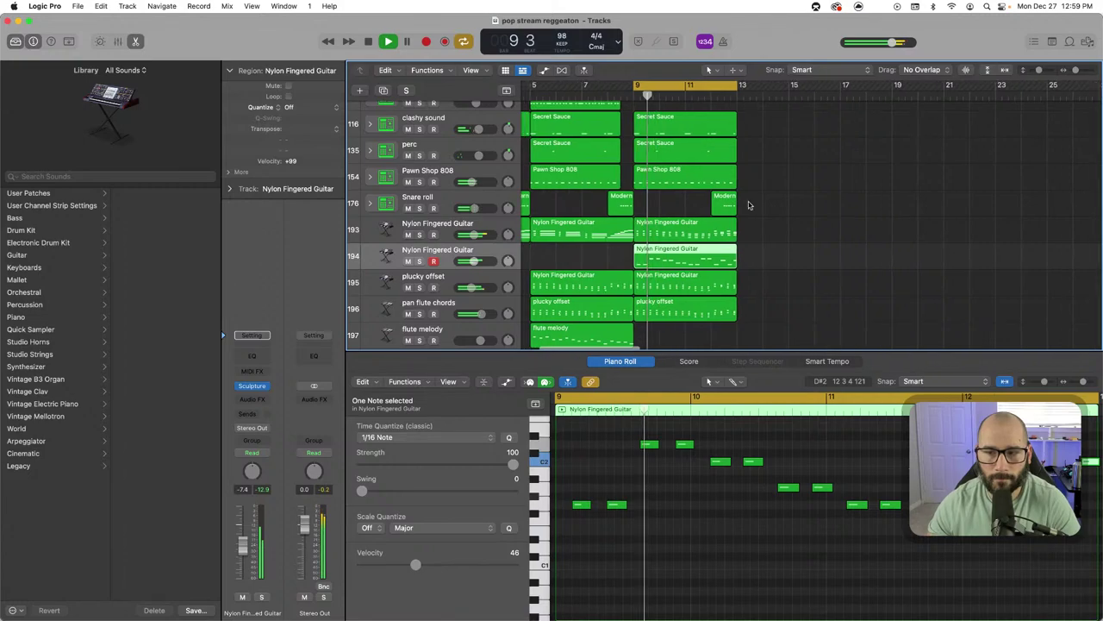
scroll(746, 205, "left", 3)
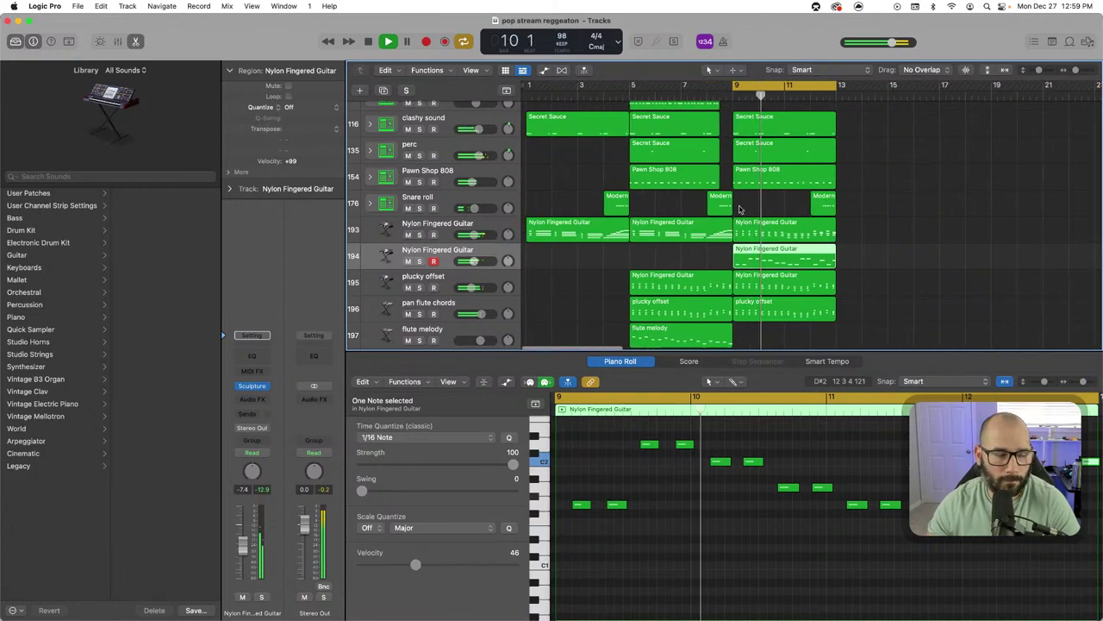
Close the Piano Roll, extend the cycle range back to bar 5, and play the arrangement from there
double_click(631, 351)
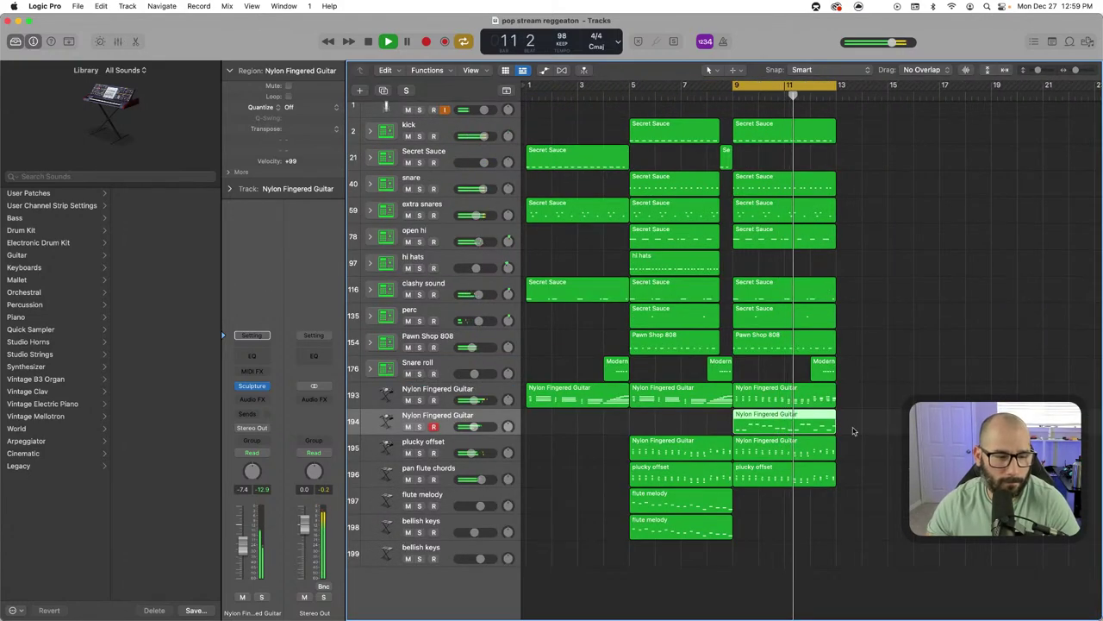
scroll(778, 293, "up", 1)
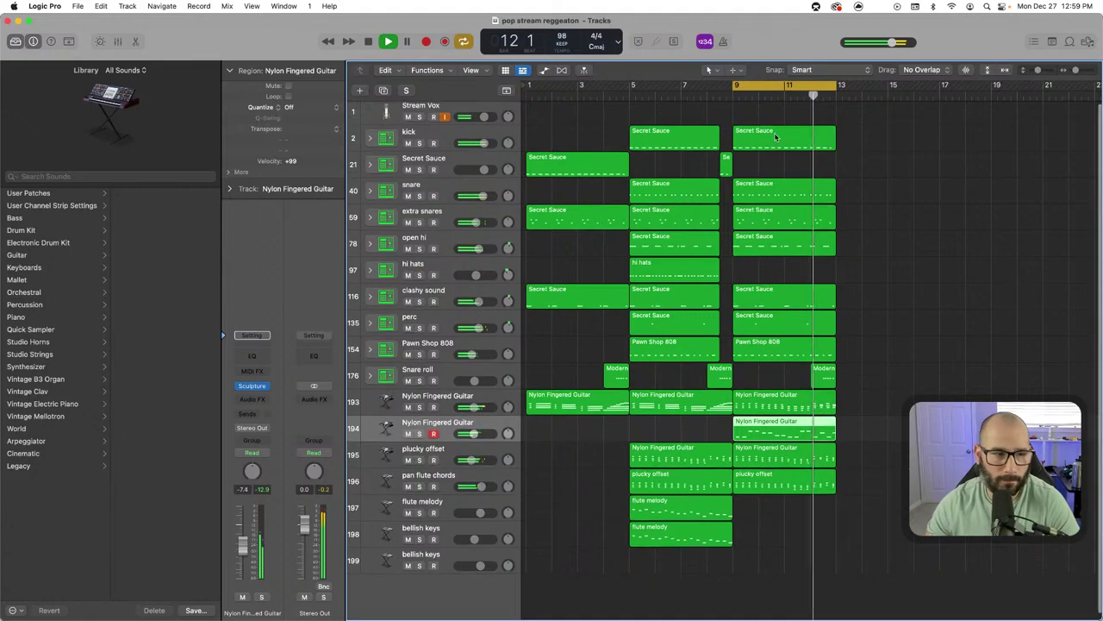
left_click_drag(740, 85, 633, 88)
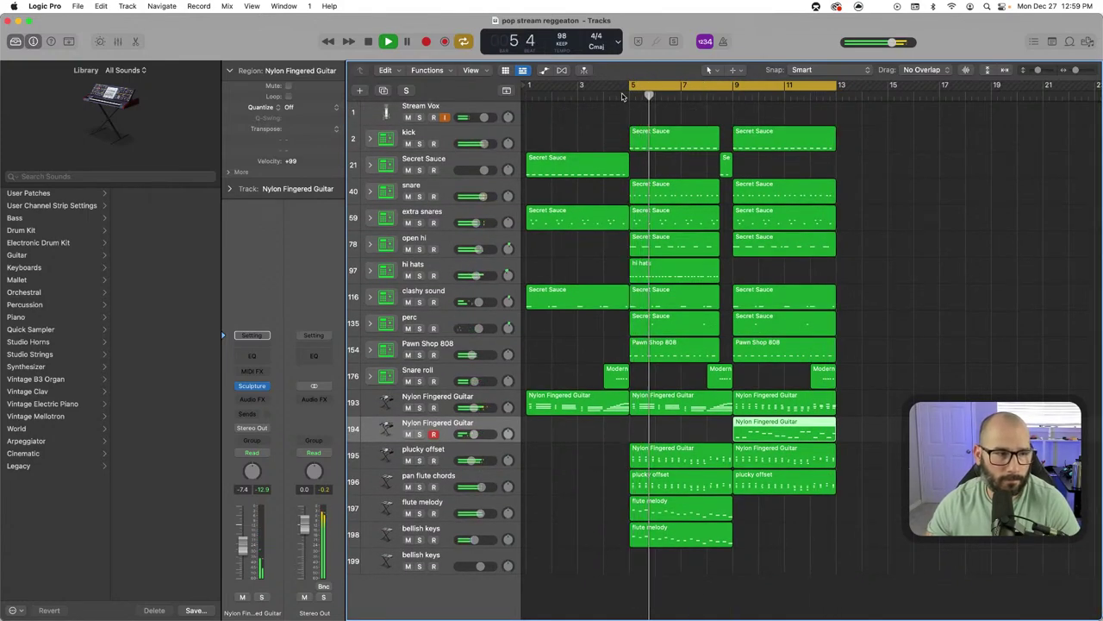
left_click(615, 95)
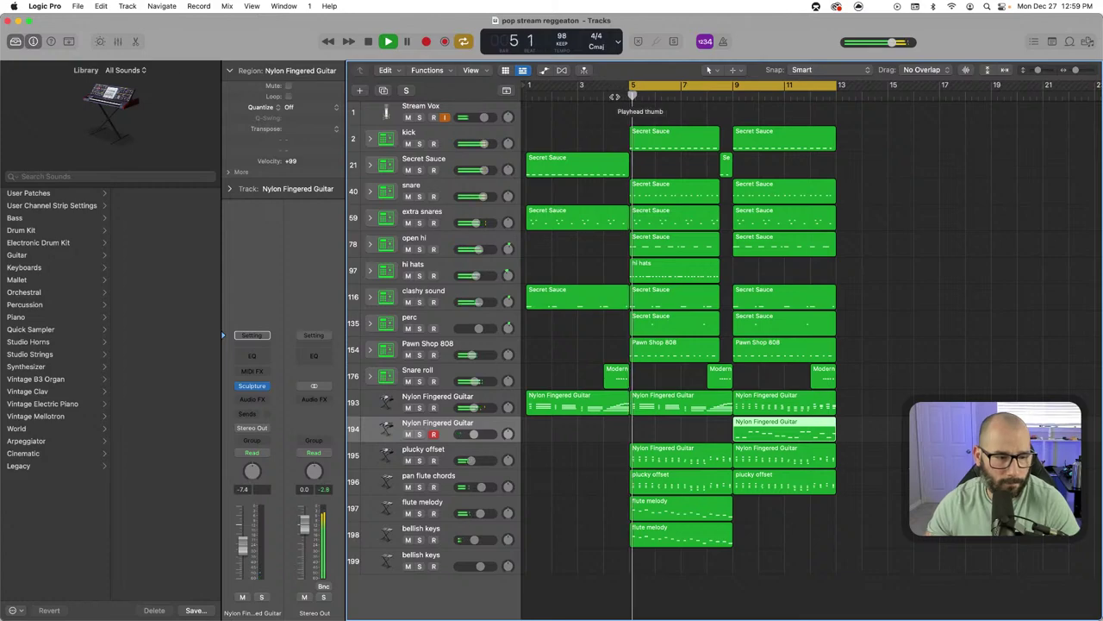
scroll(703, 540, "down", 1)
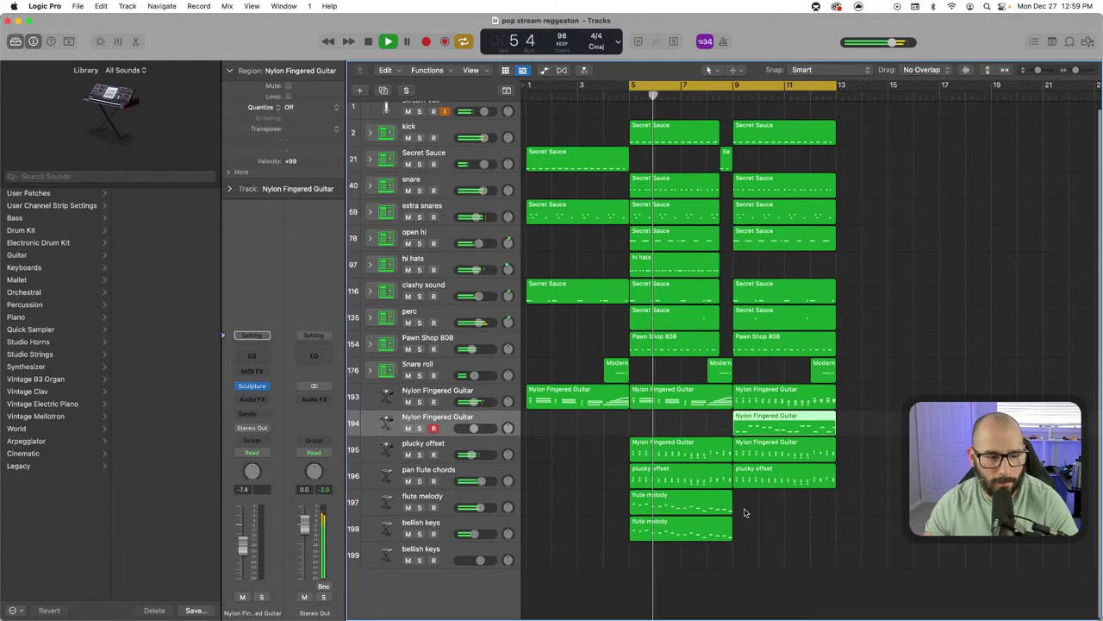
scroll(702, 539, "up", 1)
Delete the flute melody and bellish keys regions at bars 5 to 9
left_click_drag(770, 571, 648, 505)
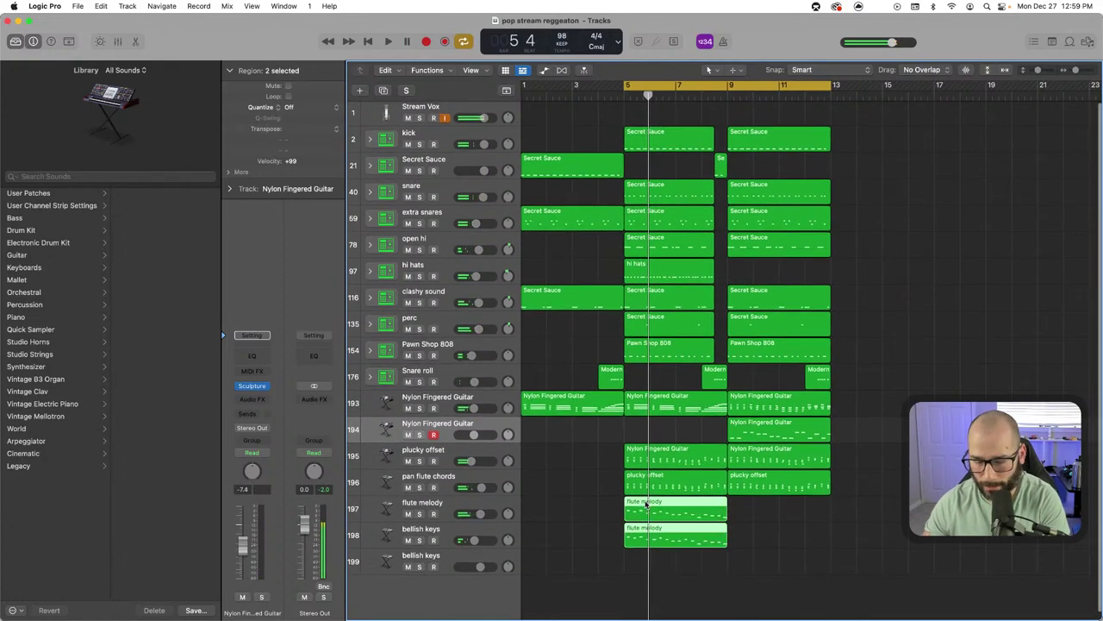
key("Delete")
scroll(657, 457, "down", 1)
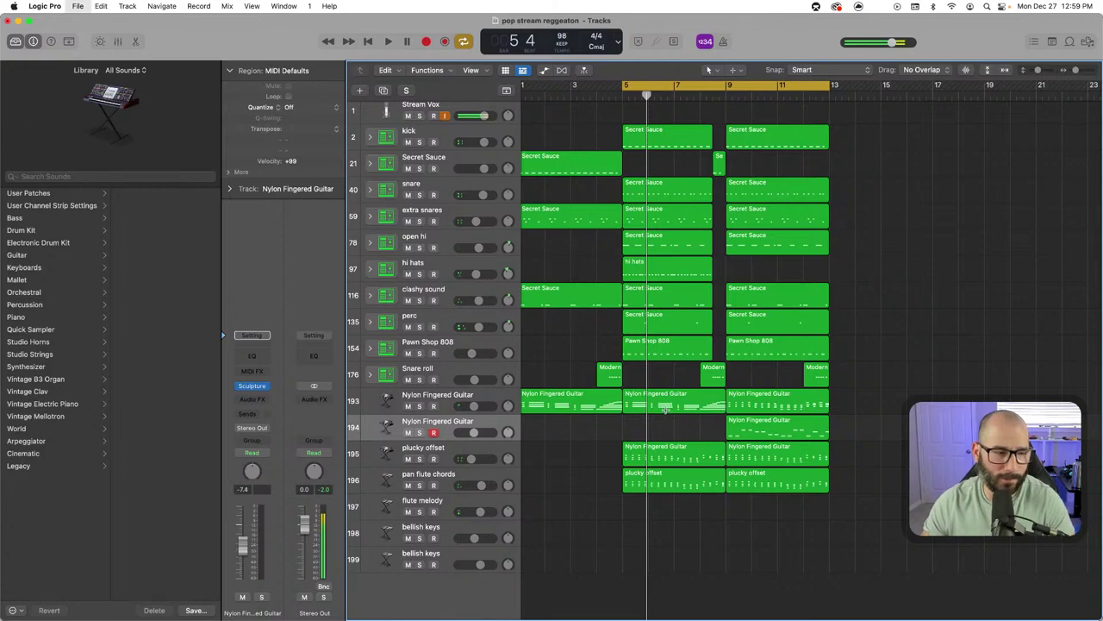
scroll(668, 359, "up", 1)
Move the second guitar region from bar 9 to bar 5, and play the arrangement back from bar 5
left_click(438, 432)
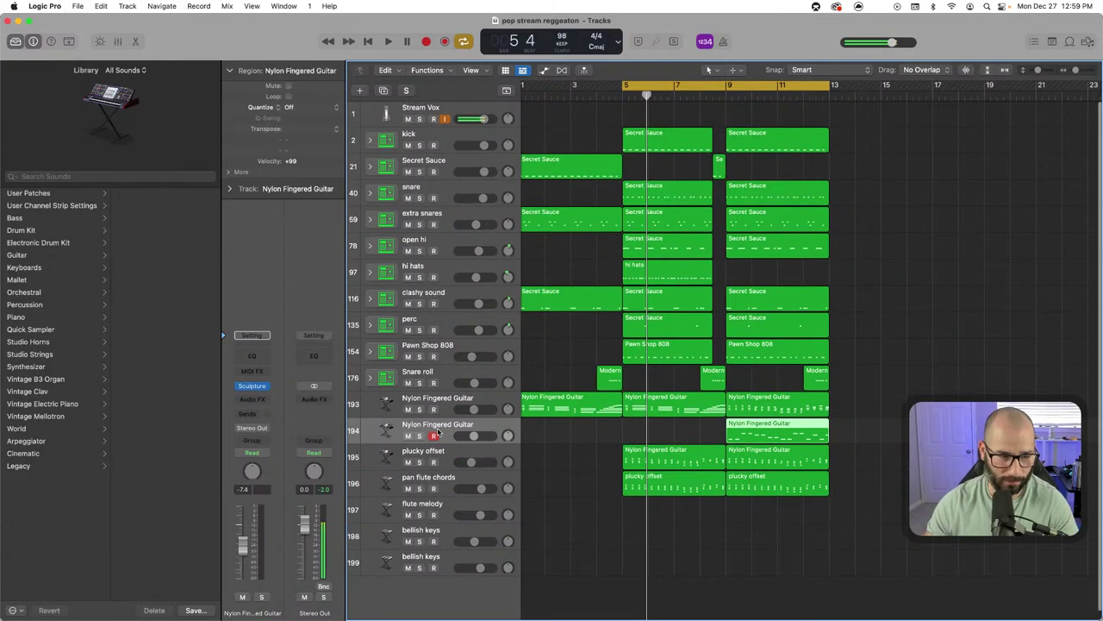
key("space")
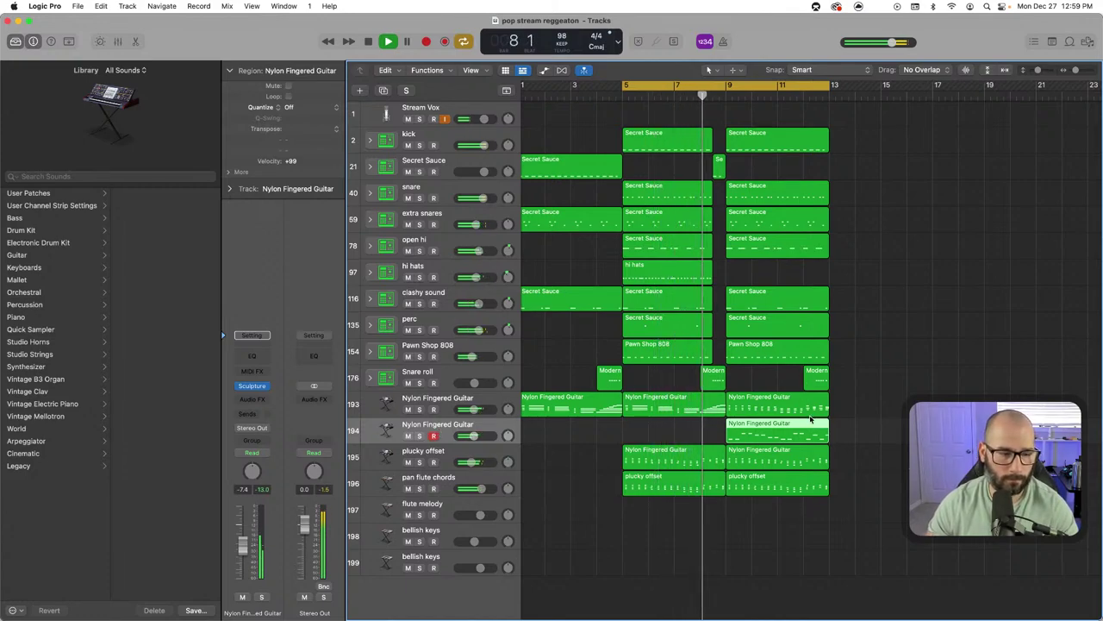
left_click_drag(800, 436, 699, 440)
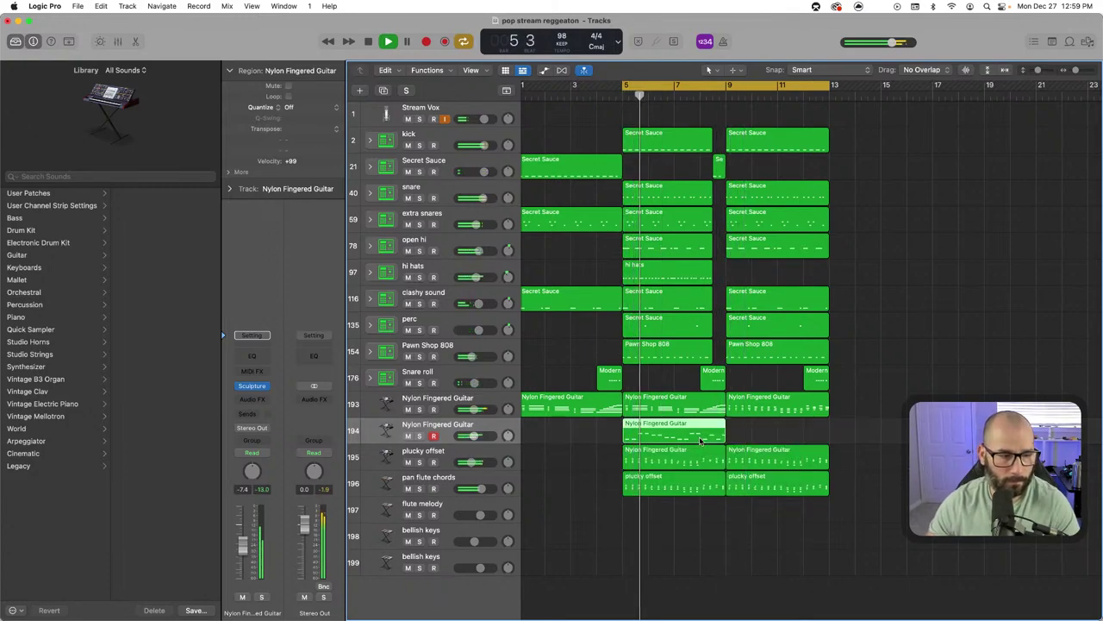
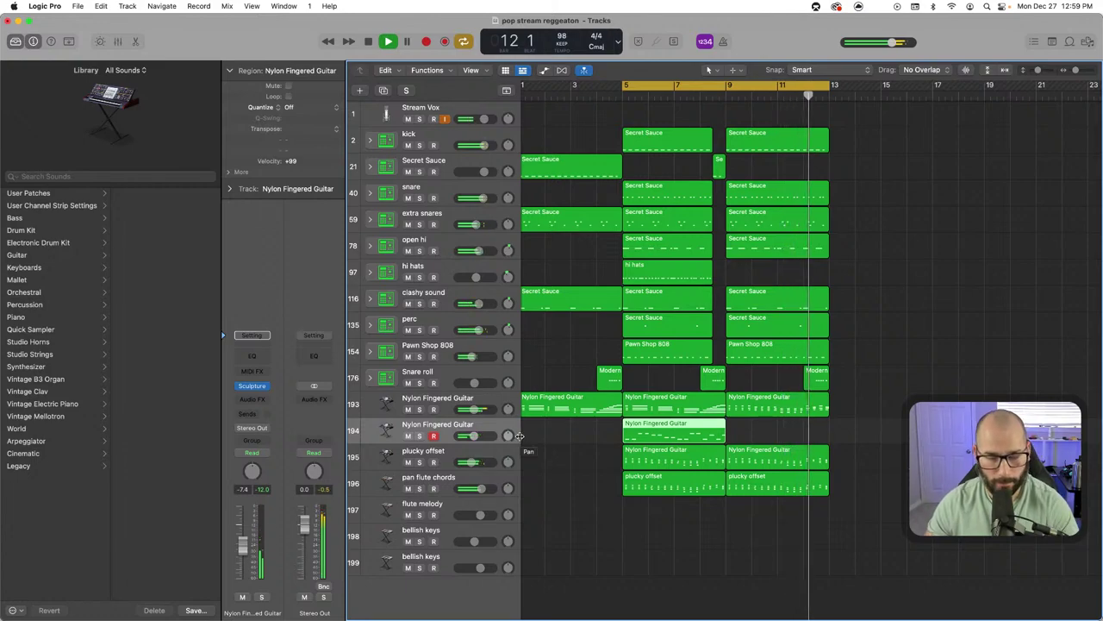
key("space")
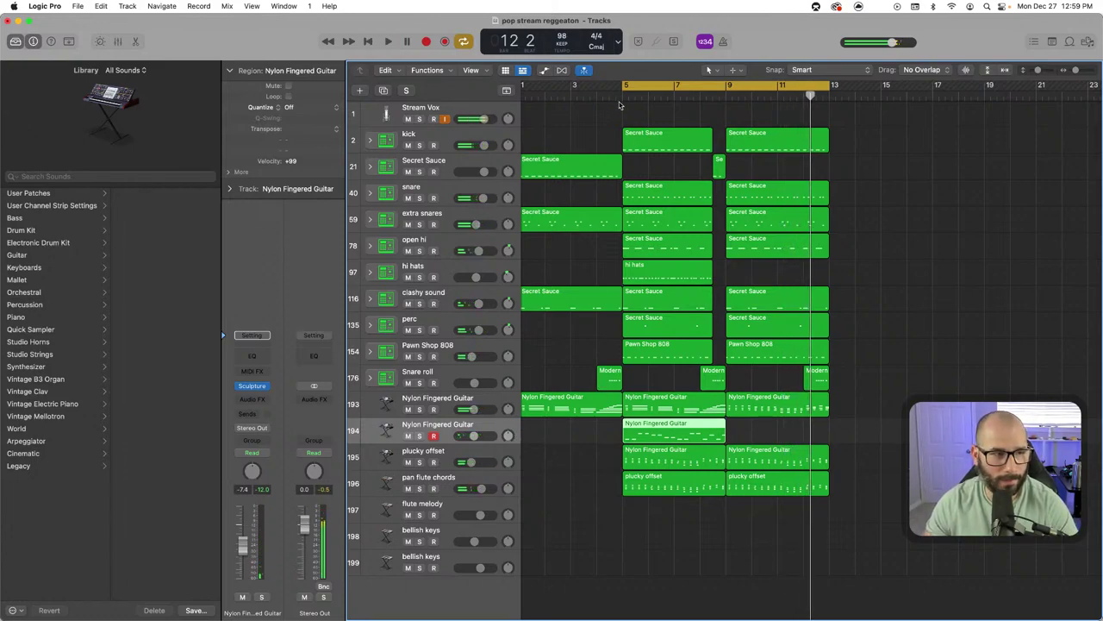
left_click(619, 105)
left_click(623, 97)
key("space")
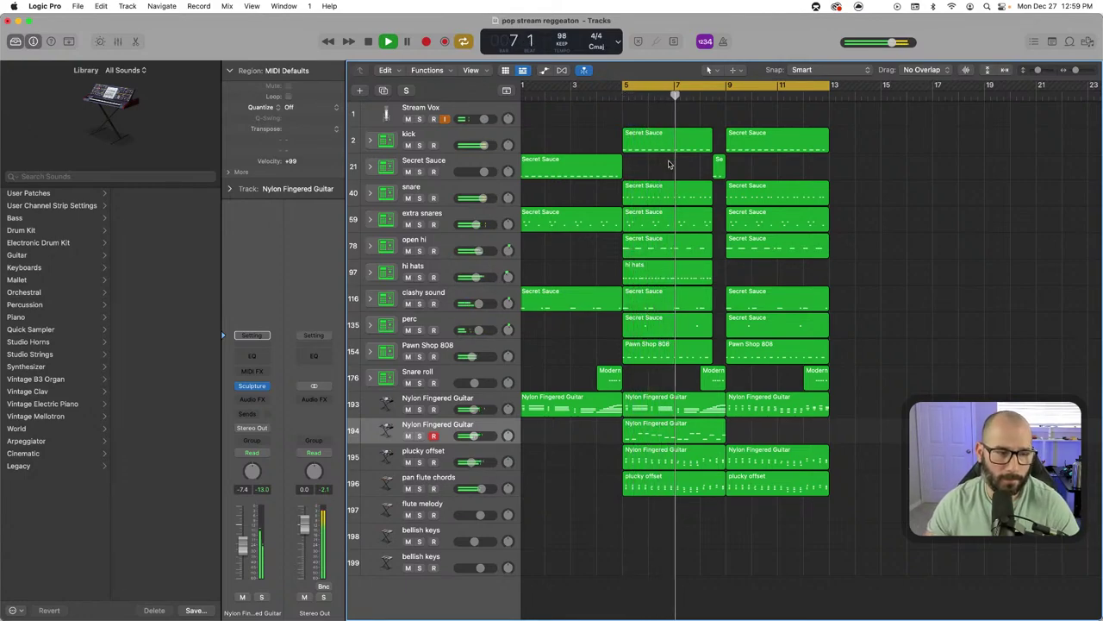
Try recording on the second guitar track from bar 9, and turn cycle mode off
left_click(724, 97)
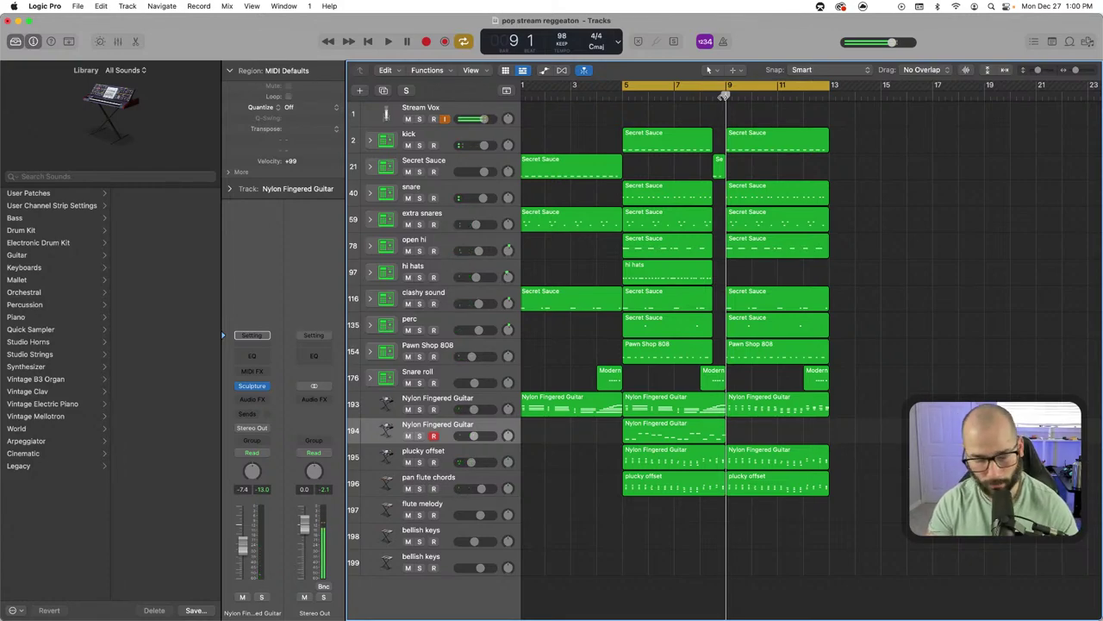
key("r")
key("space")
key("c")
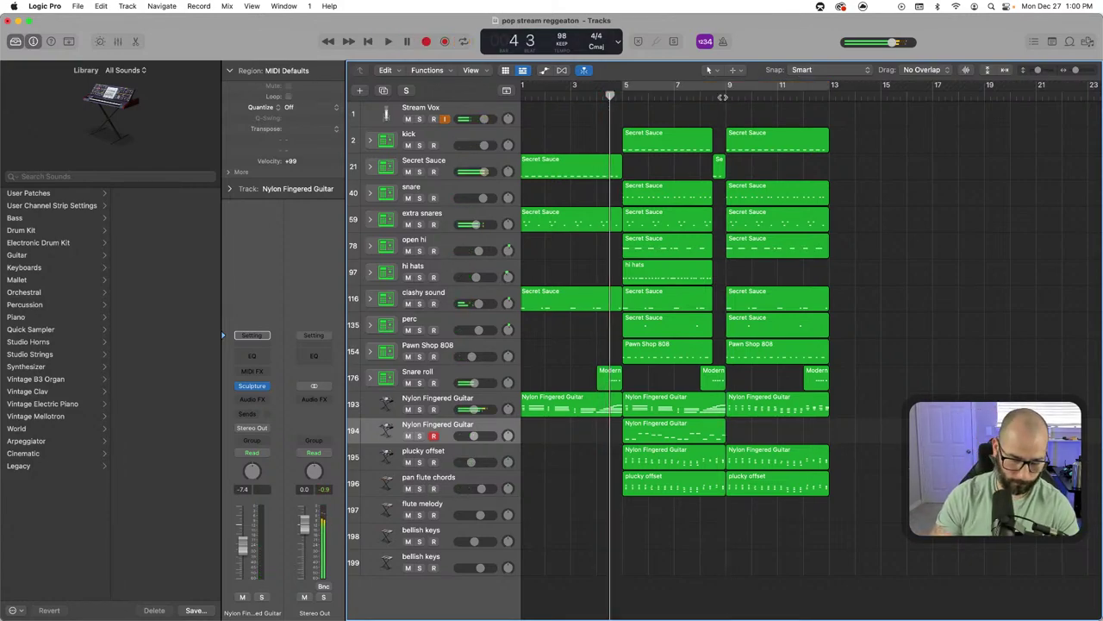
Try to record a new take on the second guitar track in the empty space from bar 9
key("comma")
key("comma")
key("period")
key("period")
key("period")
key("period")
key("period")
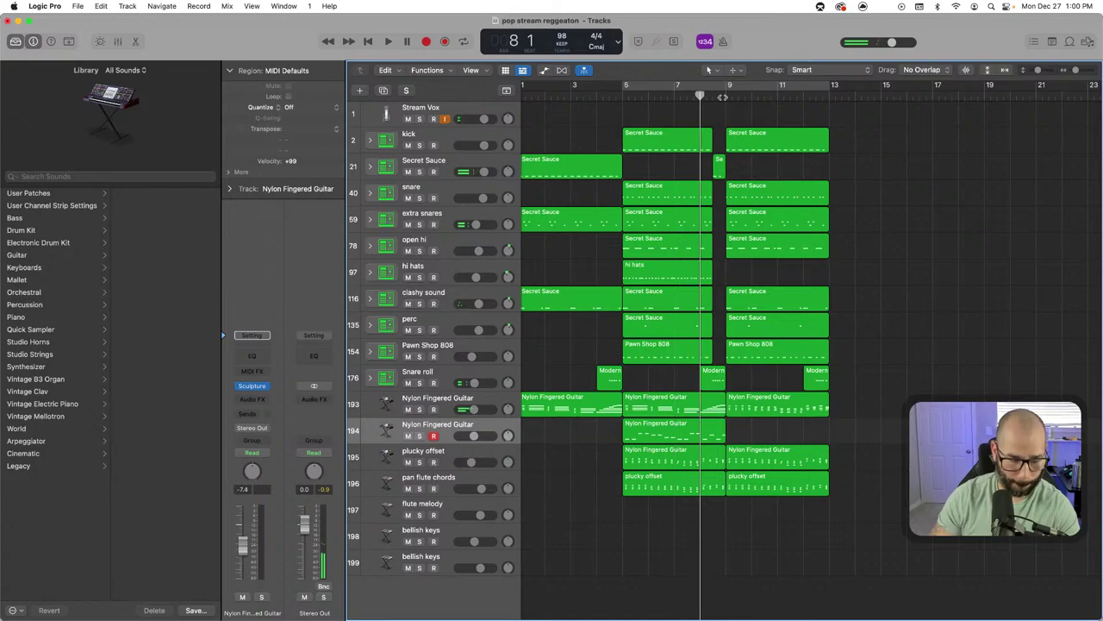
key("r")
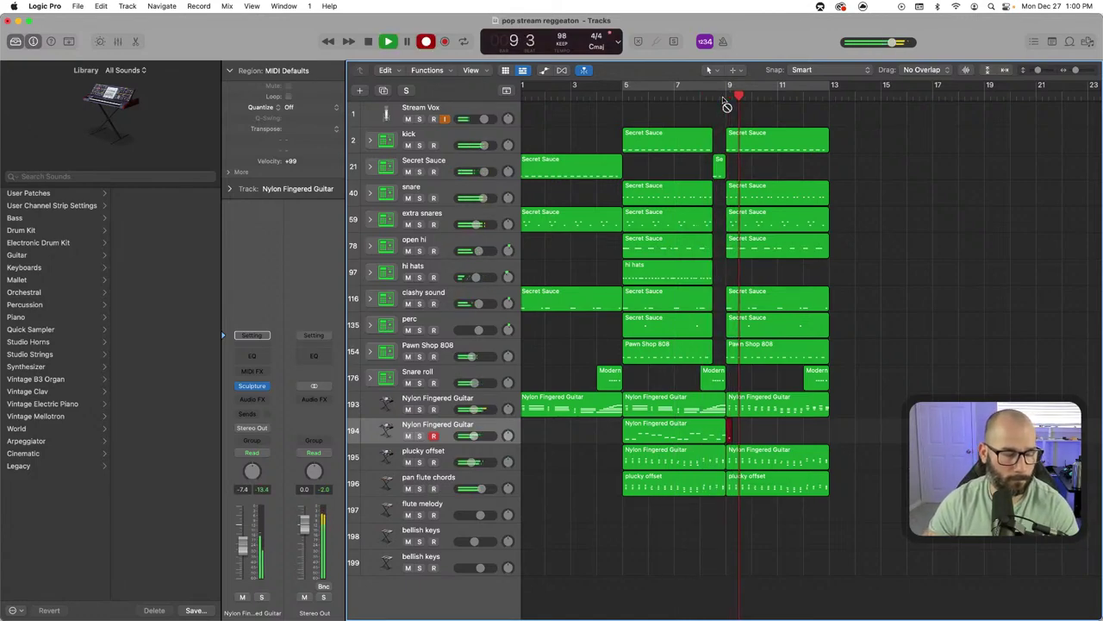
key("space")
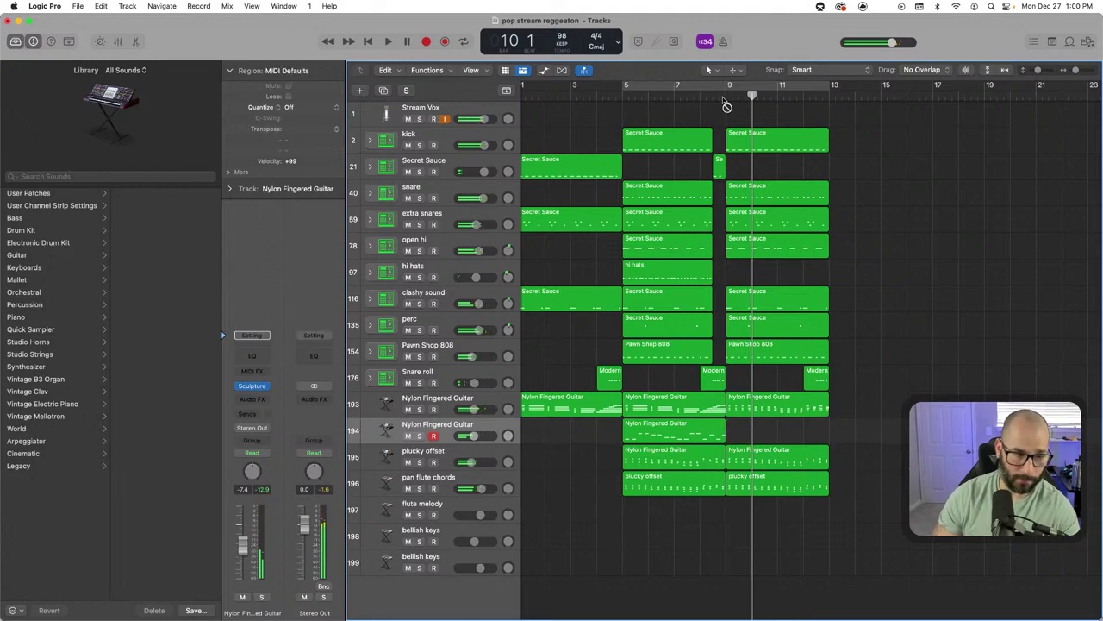
Play back the section around bar 9 to rehearse a new second guitar part
key("comma")
key("comma")
key("space")
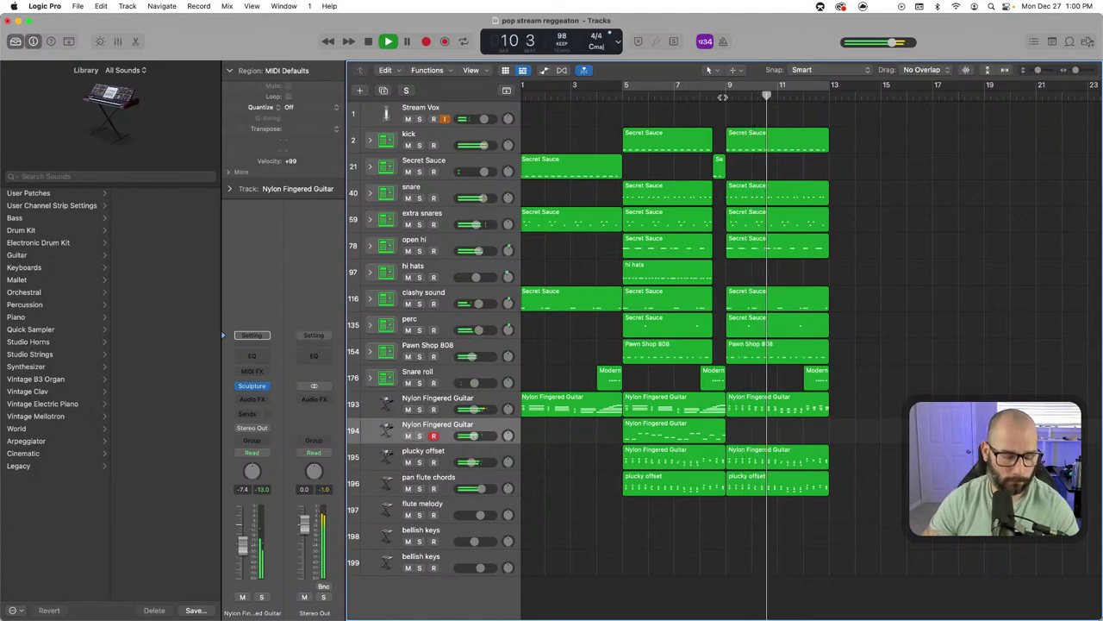
Record a new part on the second guitar track from bar 9 and trim its region to end at bar 13
left_click(723, 96)
left_click(700, 96)
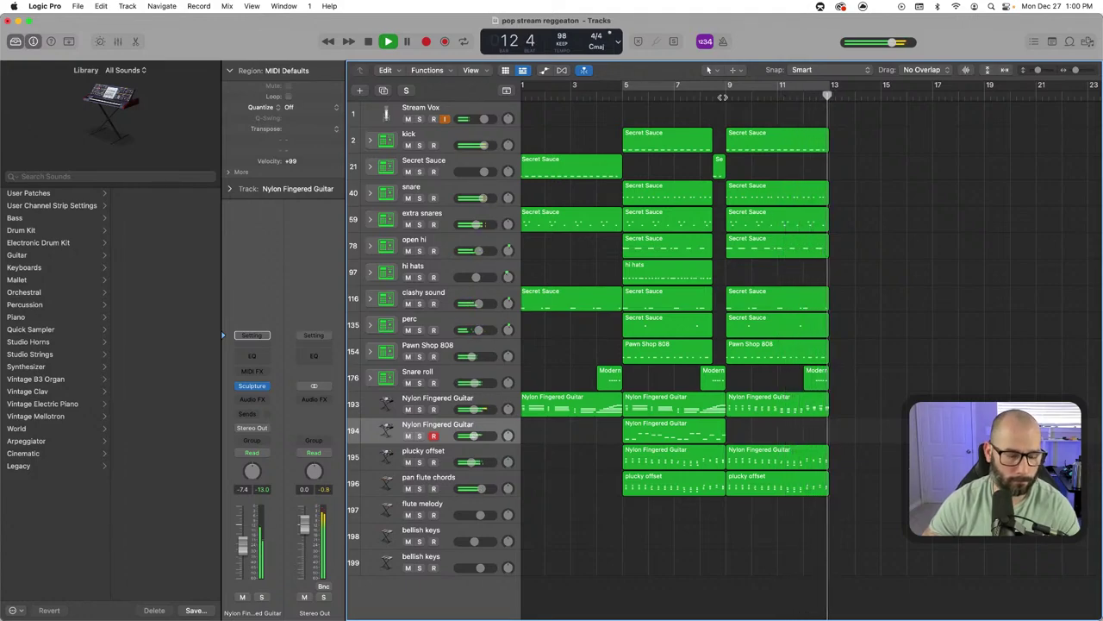
key("space")
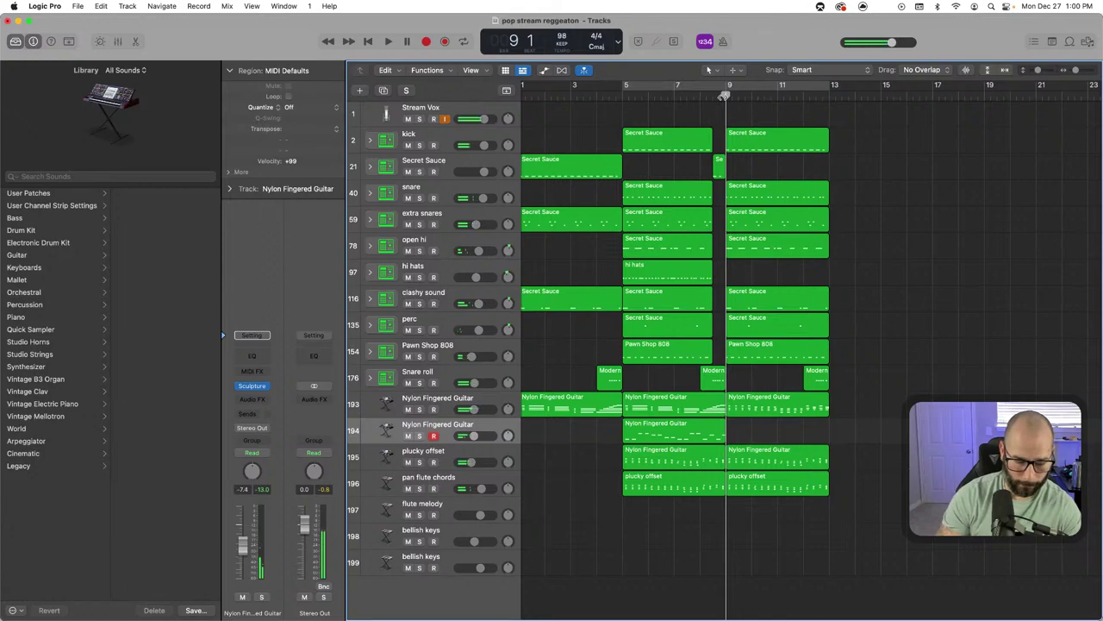
key("r")
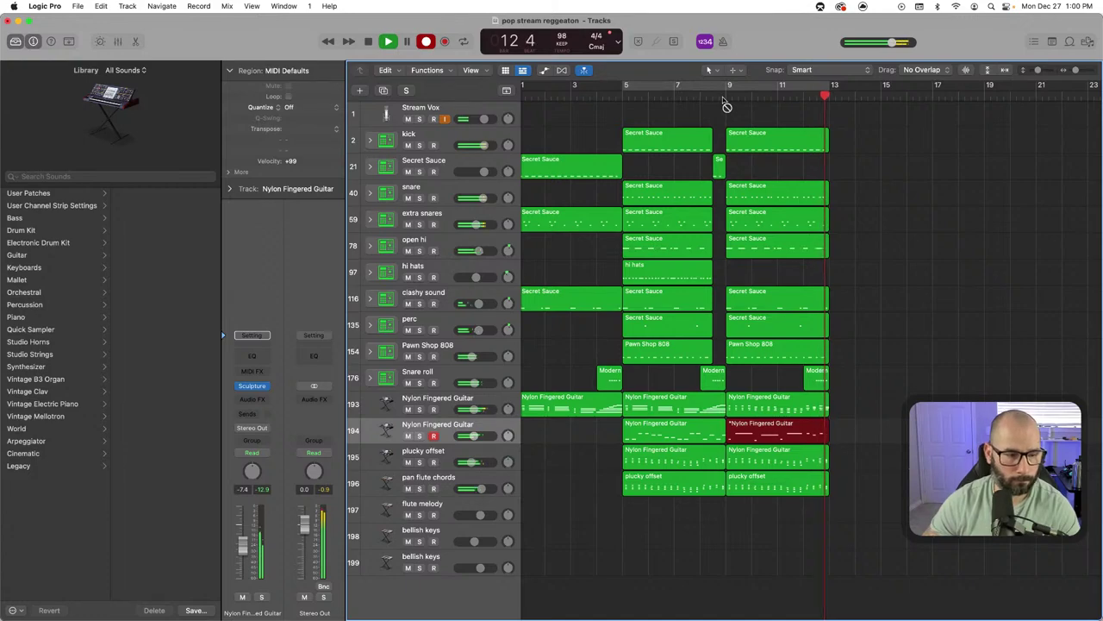
key("space")
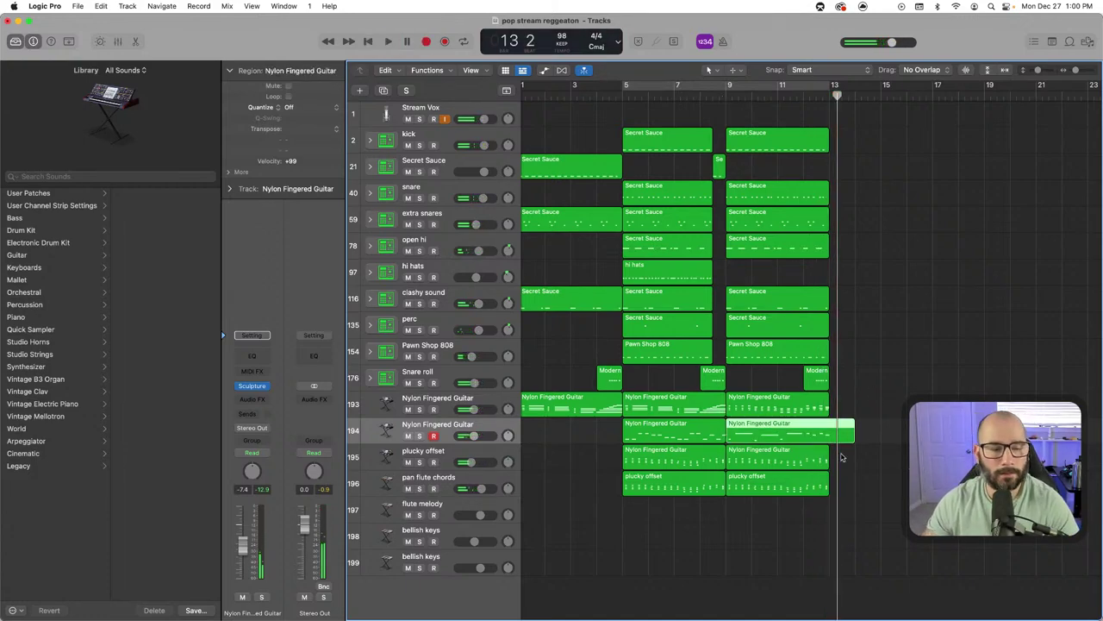
left_click_drag(853, 443, 829, 443)
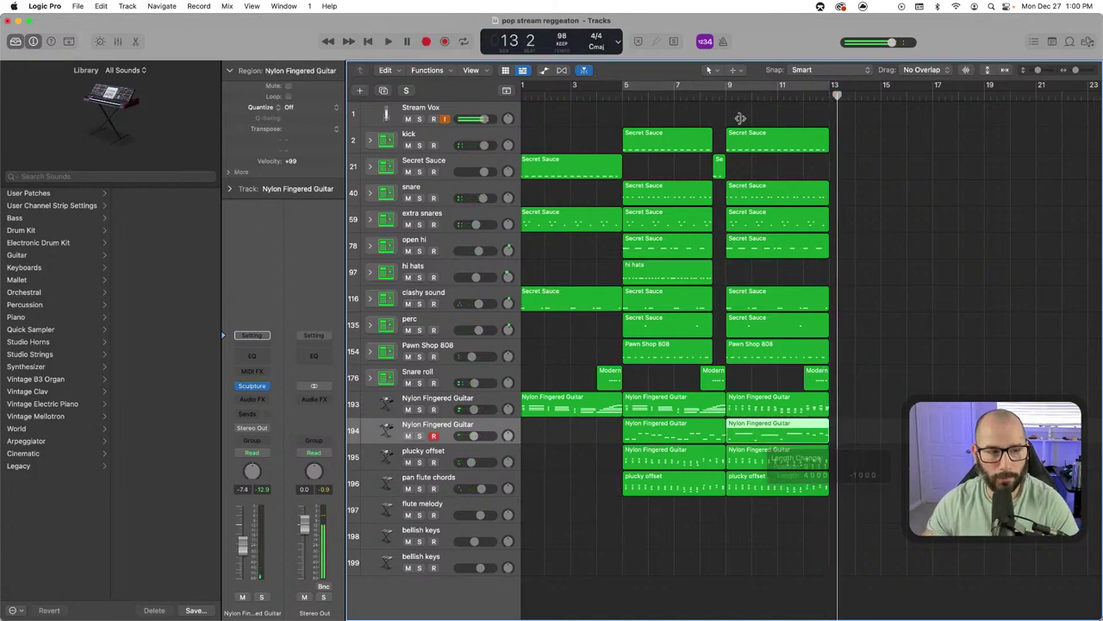
Play back the new guitar part in the arrangement, and listen again from bar 5 and from the beginning
left_click(711, 104)
key("space")
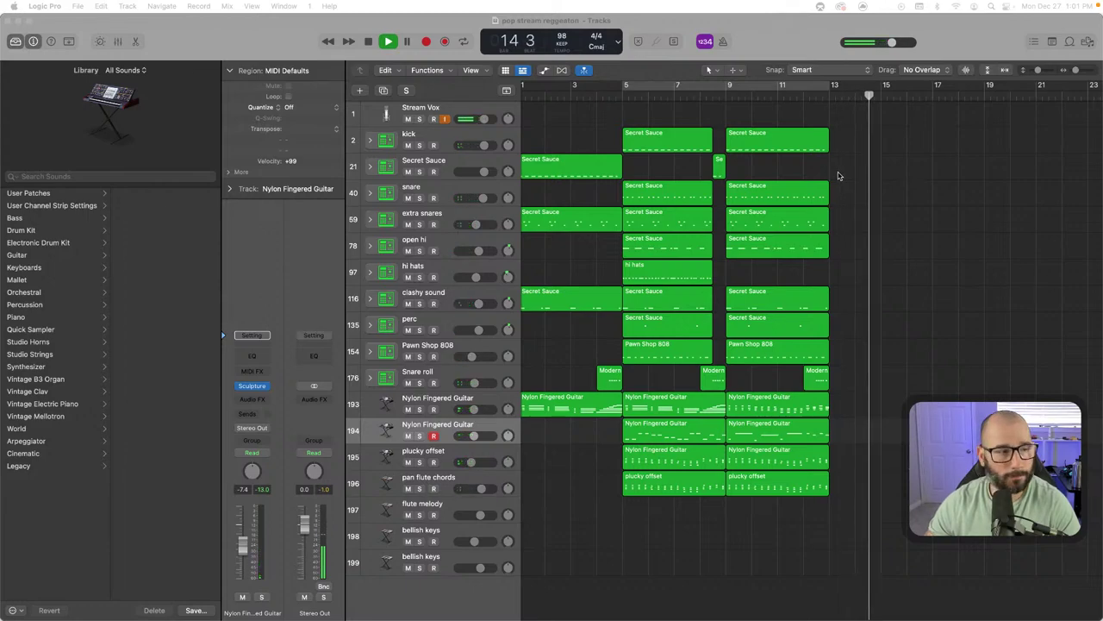
left_click(638, 93)
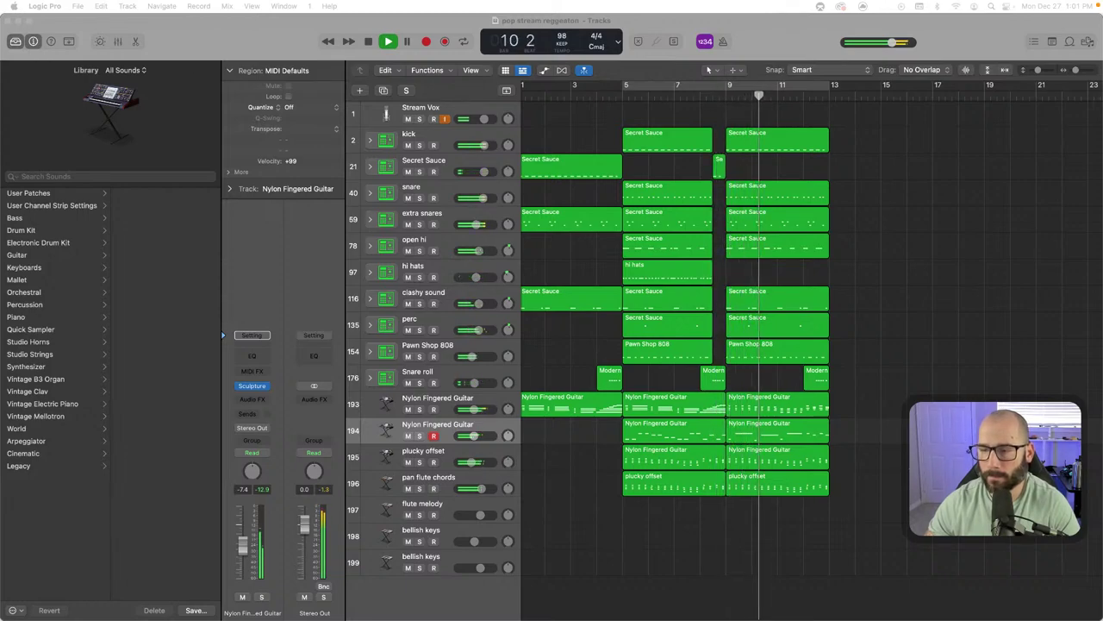
left_click(901, 321)
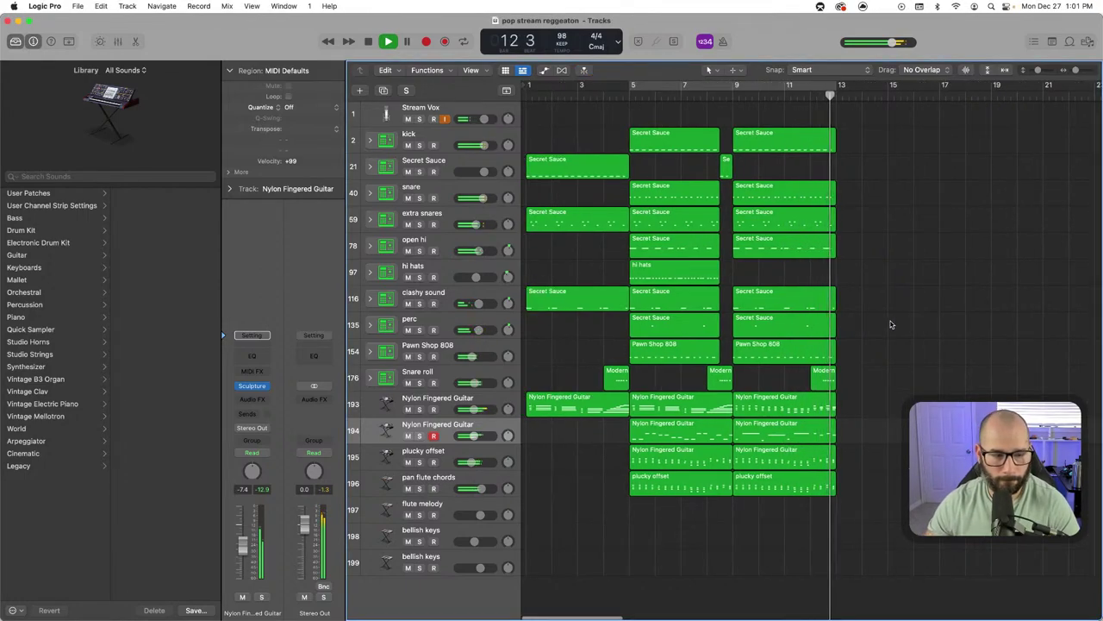
key("space")
key("Return")
key("space")
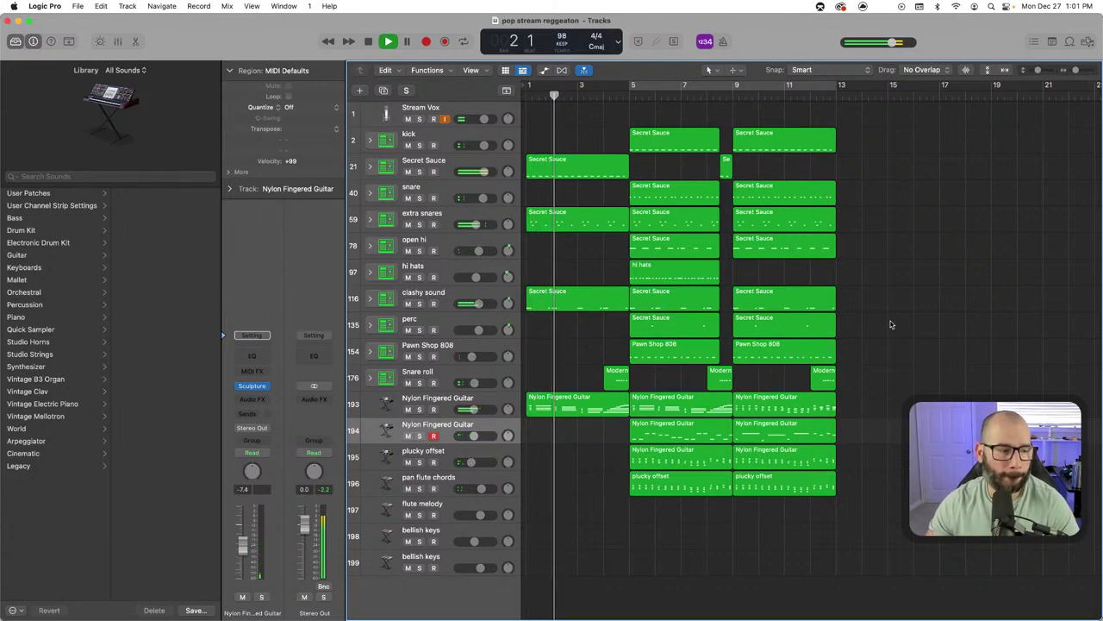
Try recording a part on the flute melody track from bar 1, play the take back, and delete it
left_click(444, 507)
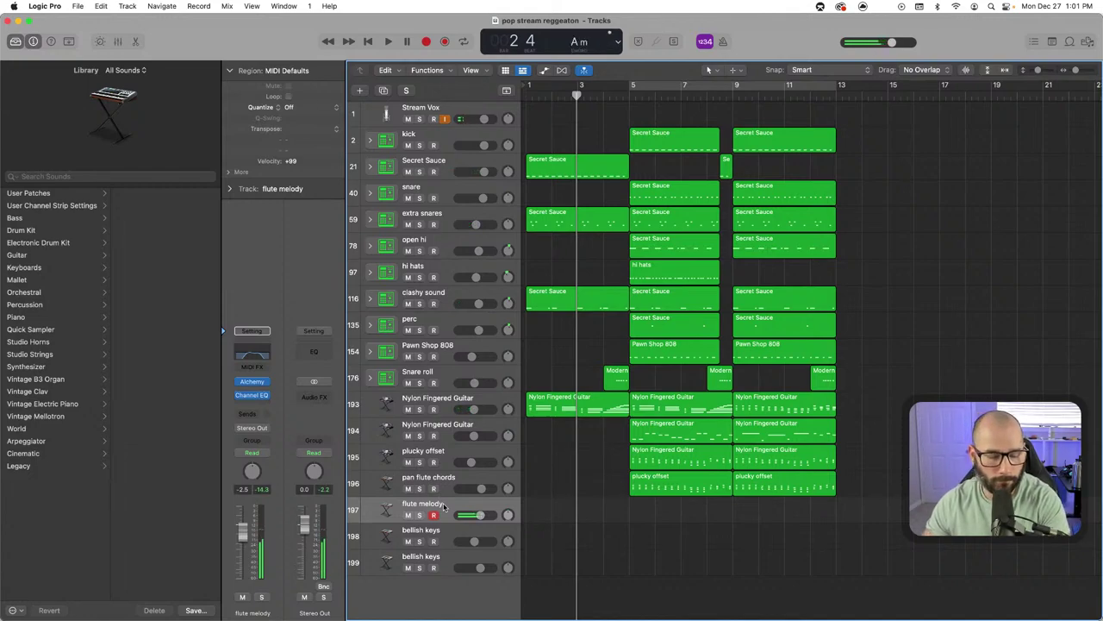
key("r")
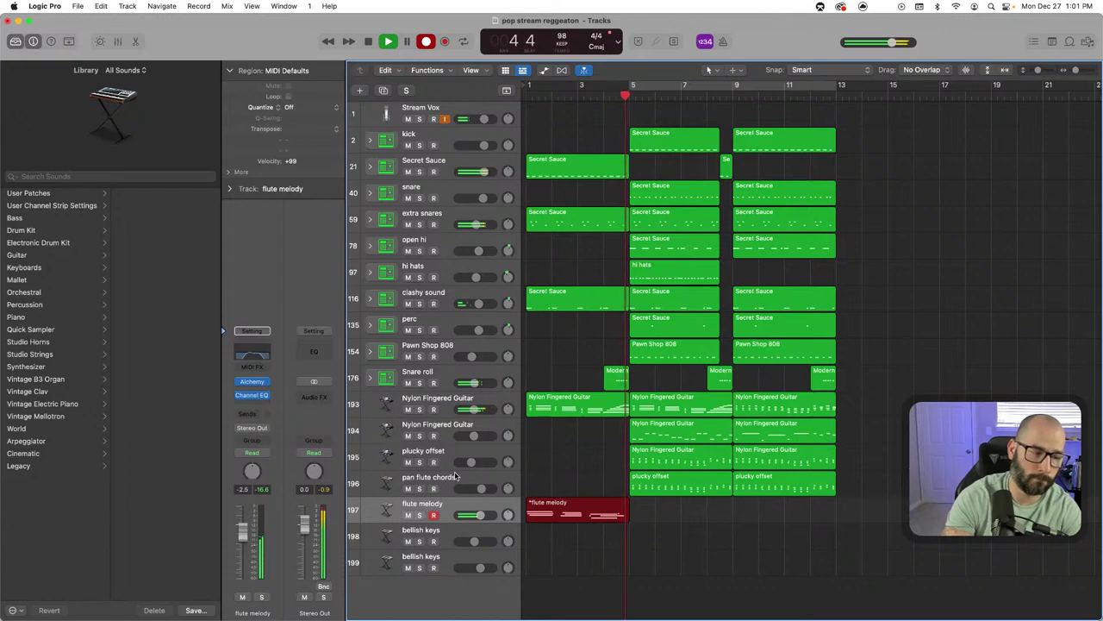
key("space")
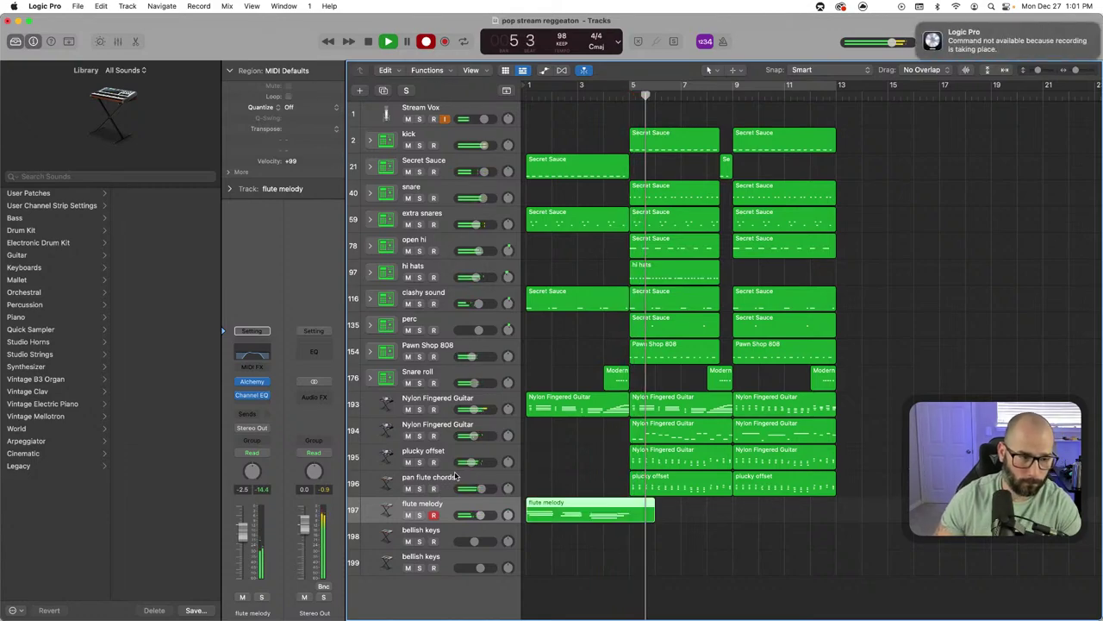
left_click(680, 582)
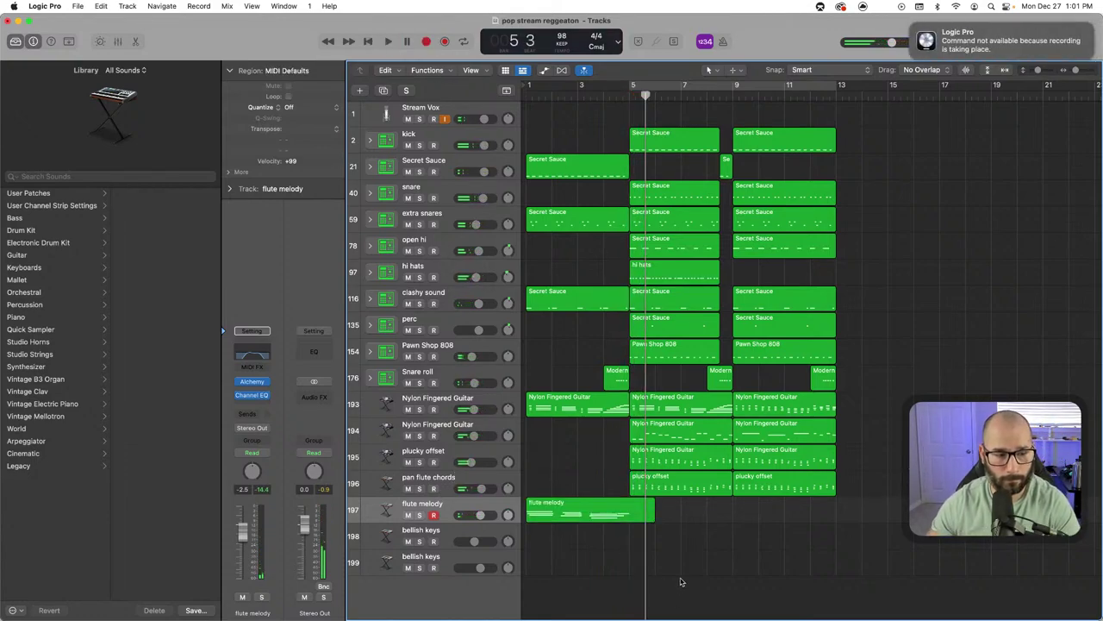
key("Return")
key("space")
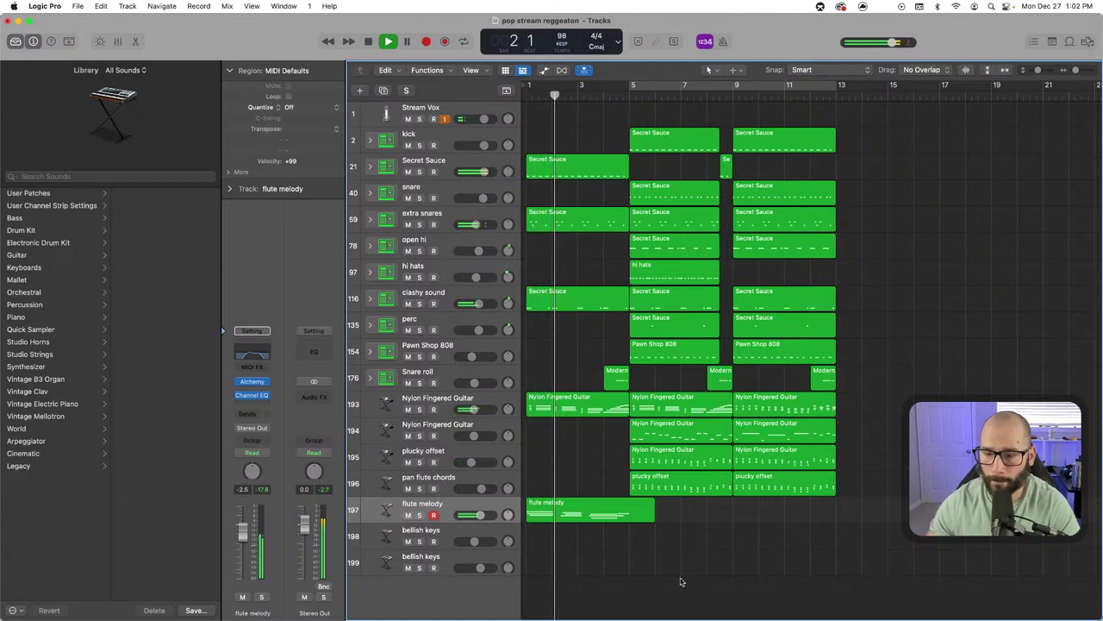
key("space")
left_click(607, 515)
key("Delete")
Try a second flute melody take from bar 1 and undo the recording
key("Return")
key("r")
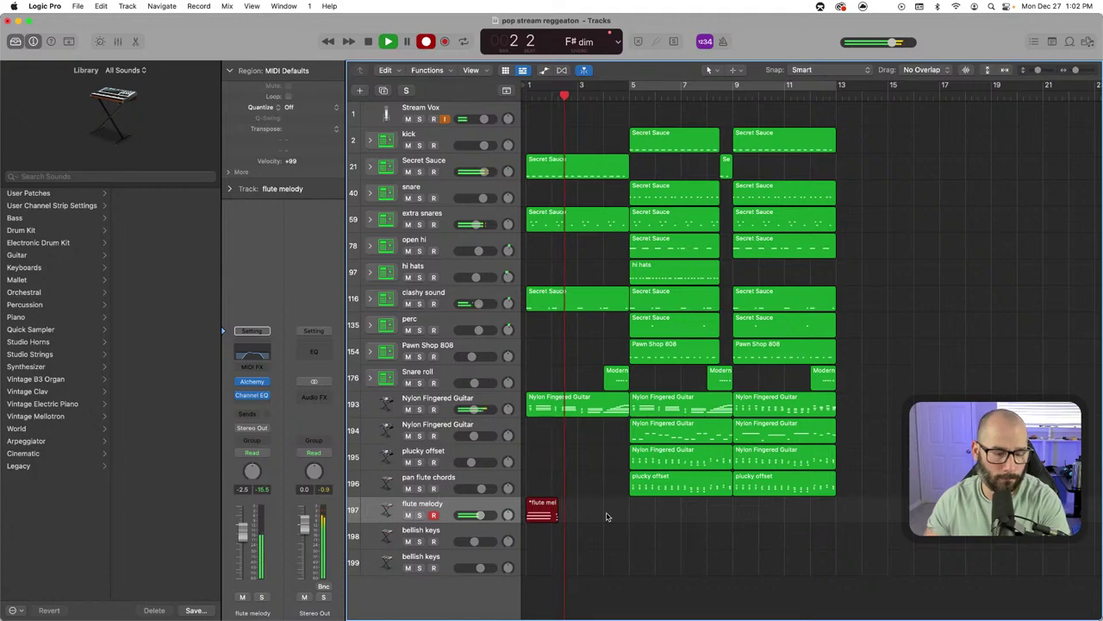
key("space")
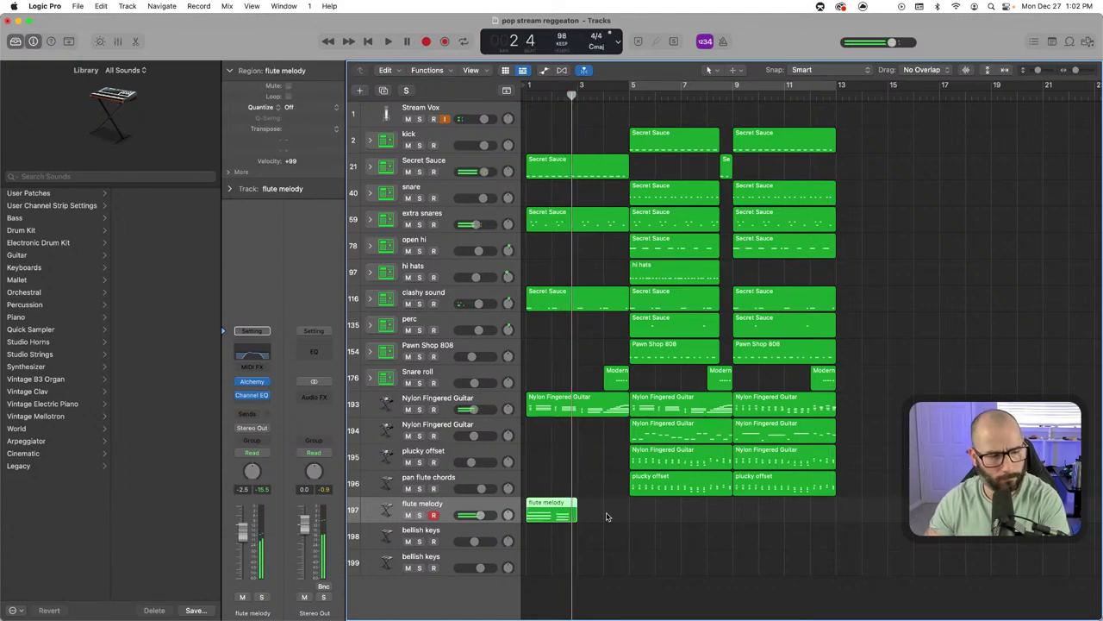
key("super+z")
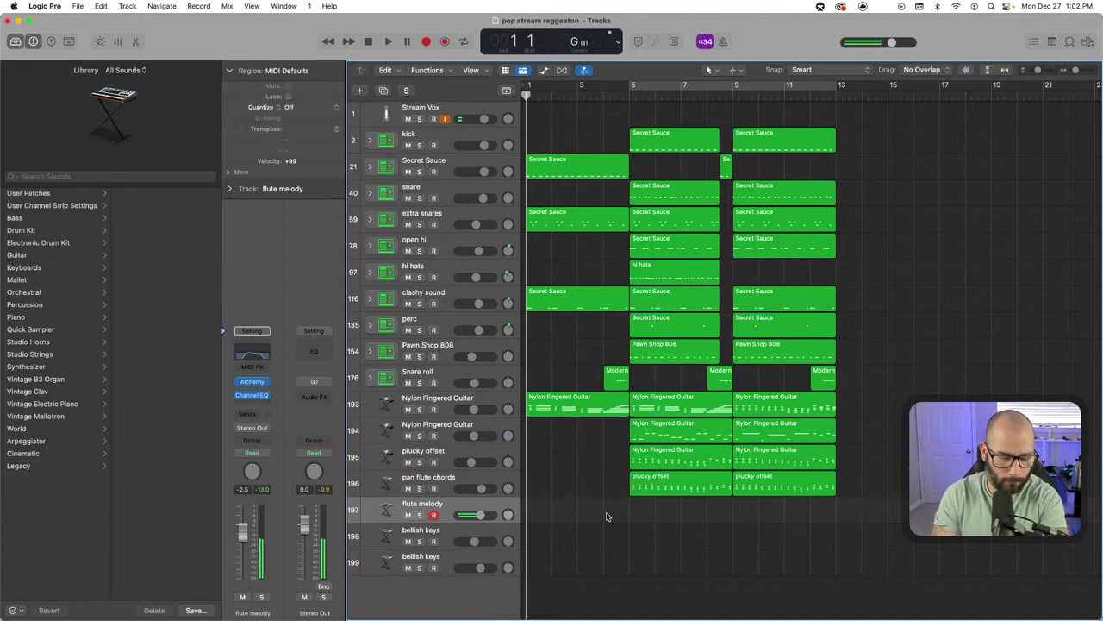
Record a four-bar part on the flute melody track from bar 1 and play its beginning back
key("r")
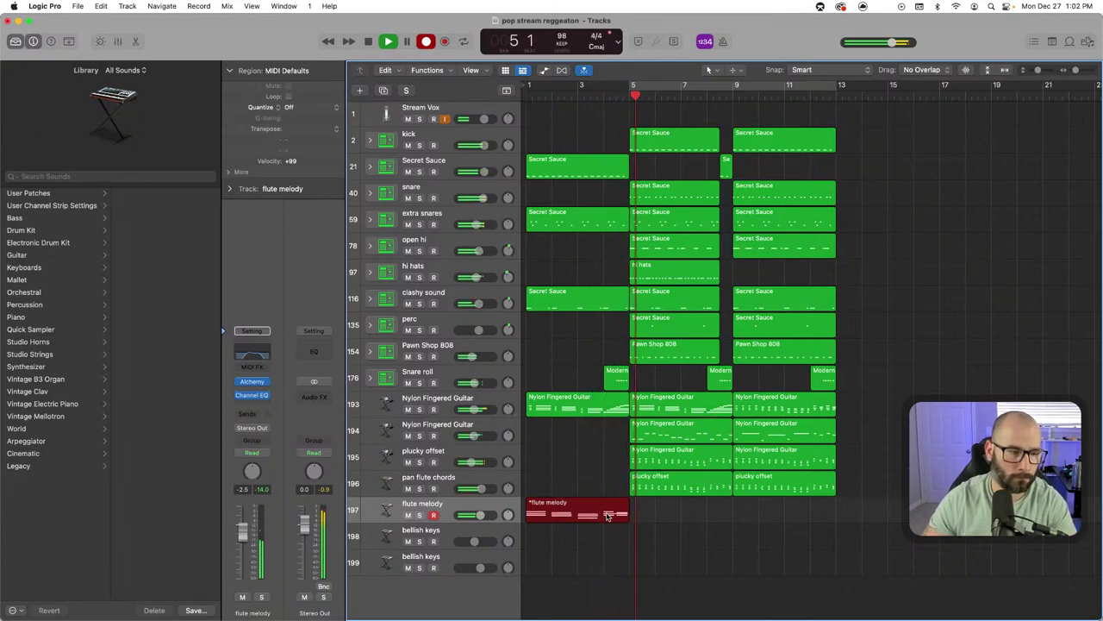
key("space")
key("Return")
key("space")
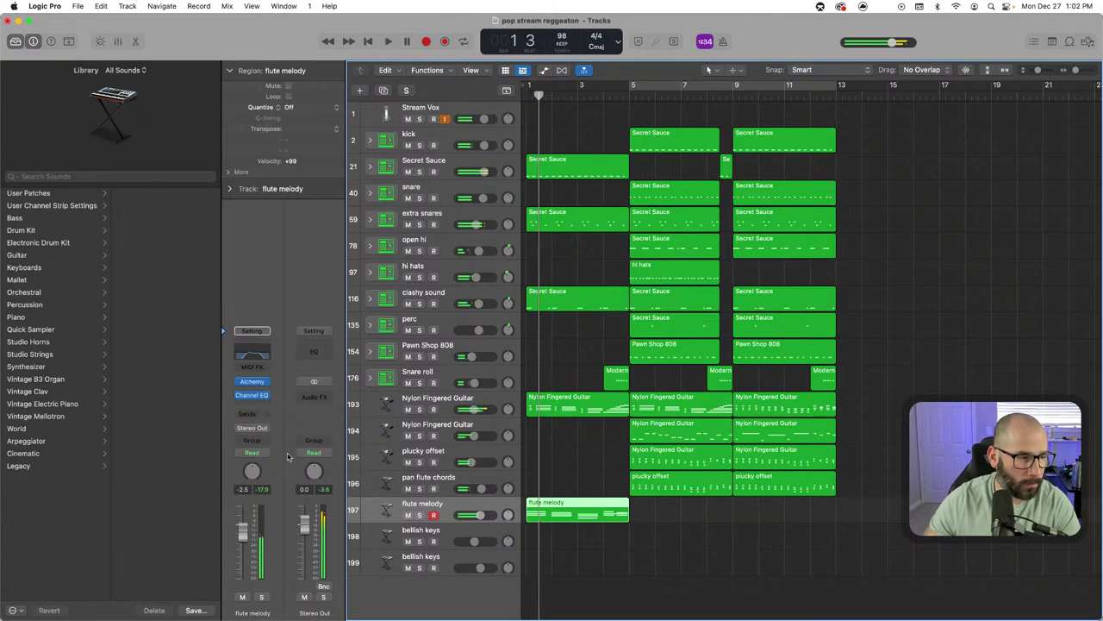
Insert LFOTool on the flute melody track, deepening the start of its curve and enabling the SVF LP filter with cutoff routing at 47
left_click(256, 399)
mouse_move(293, 452)
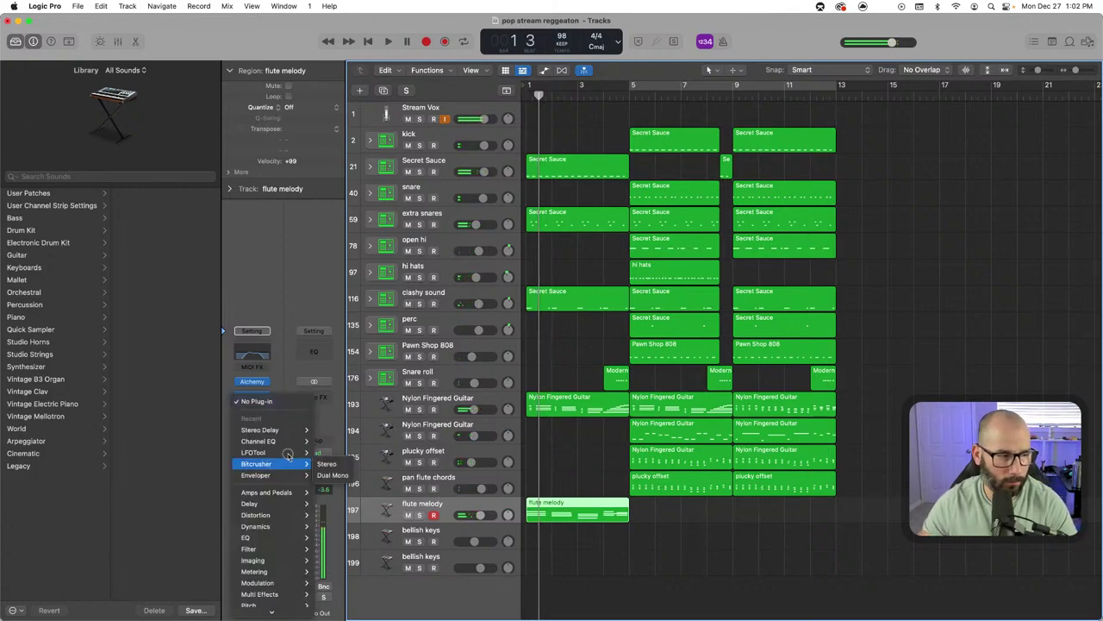
left_click(328, 453)
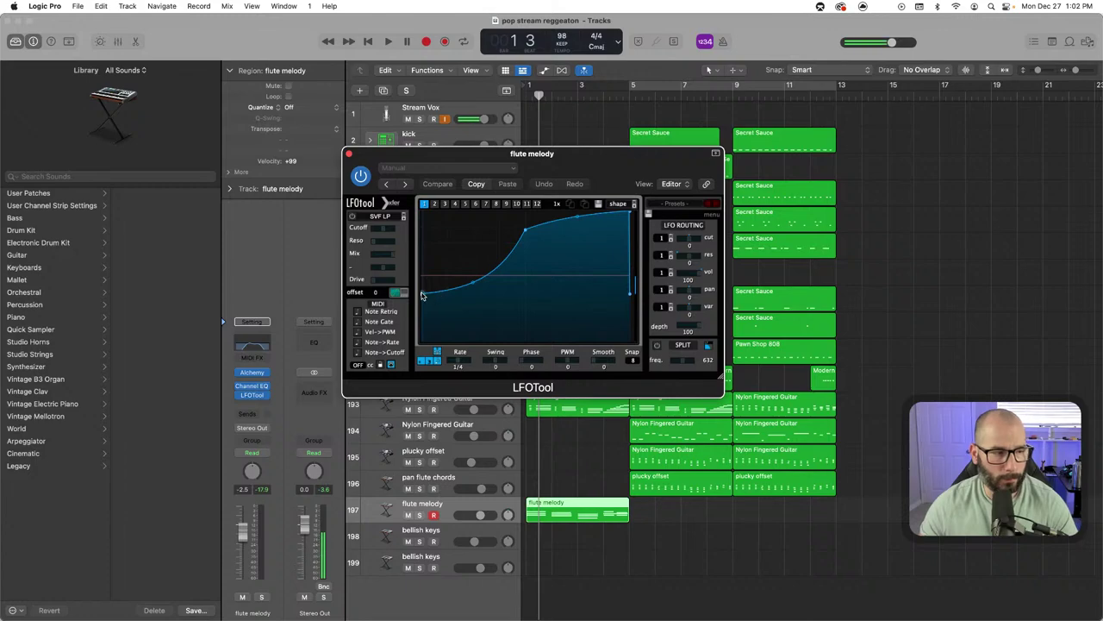
left_click_drag(422, 295, 421, 314)
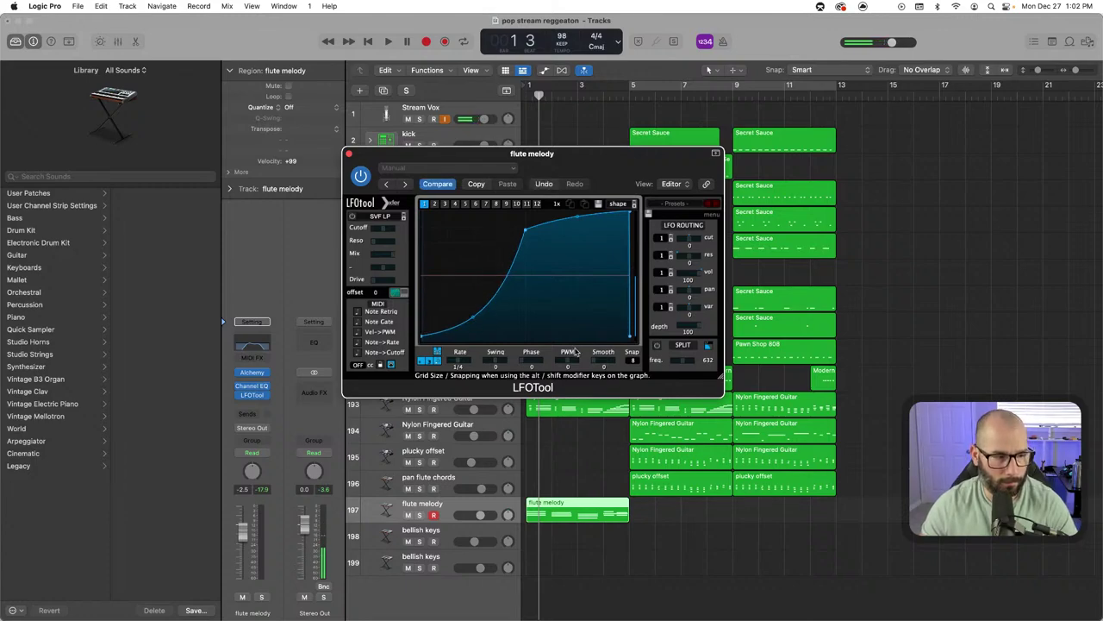
left_click(352, 217)
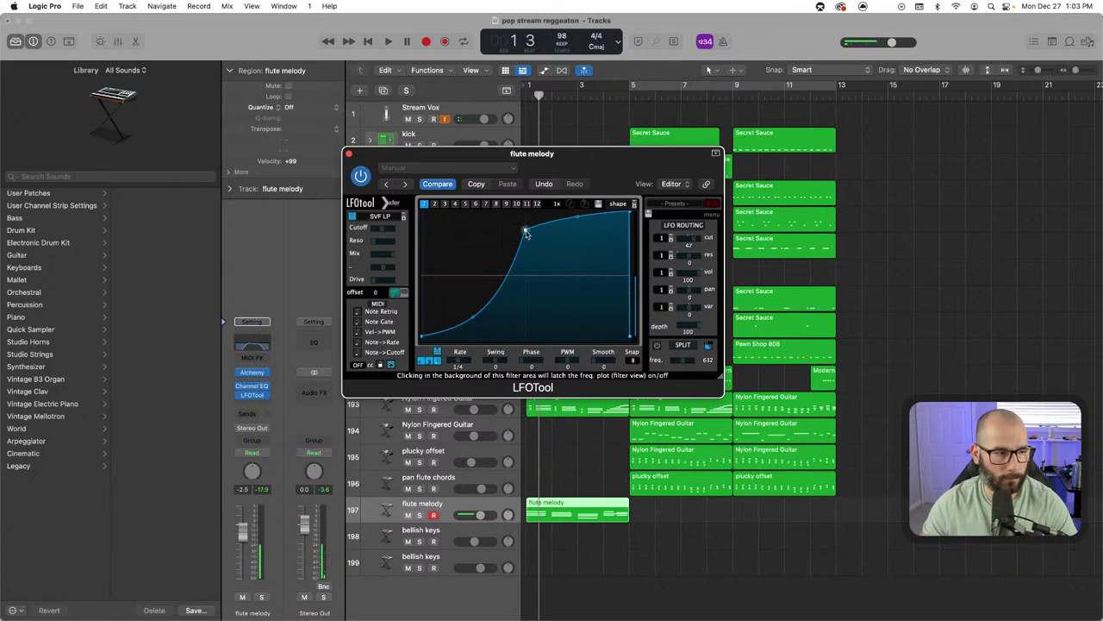
Reshape the LFO curve during playback by moving its middle point lower and earlier and raising its starting point
key("space")
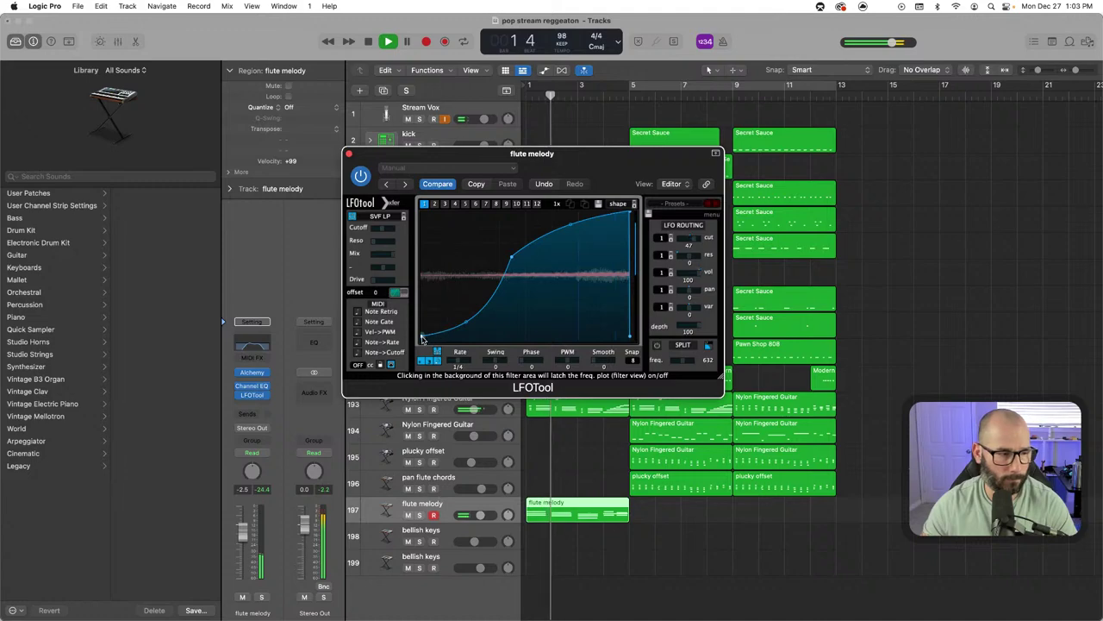
left_click_drag(423, 336, 422, 302)
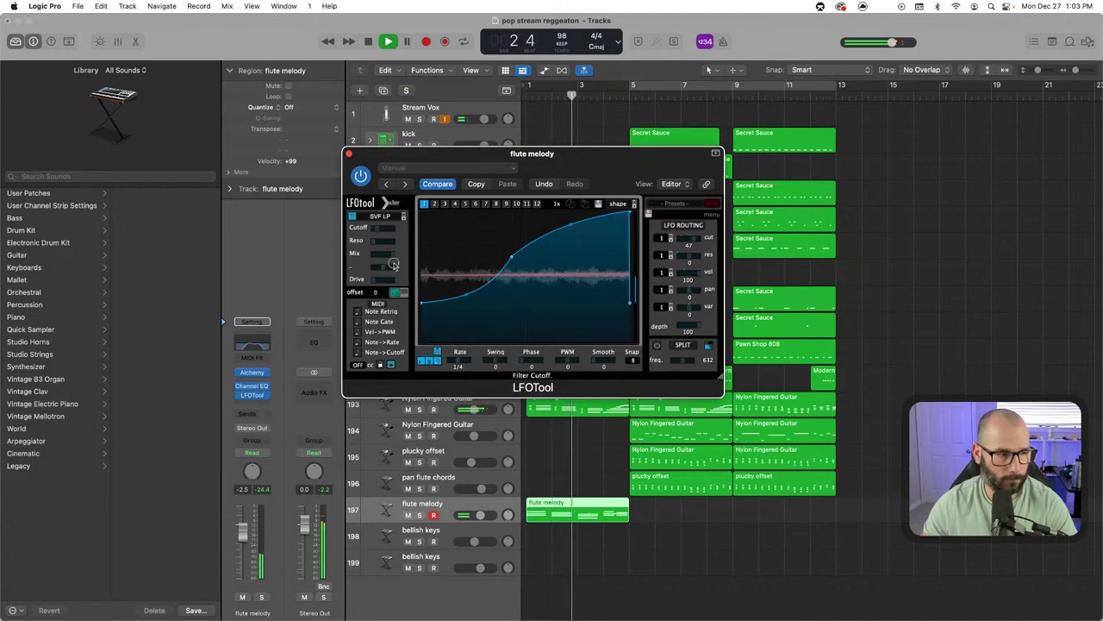
key("space")
key("space")
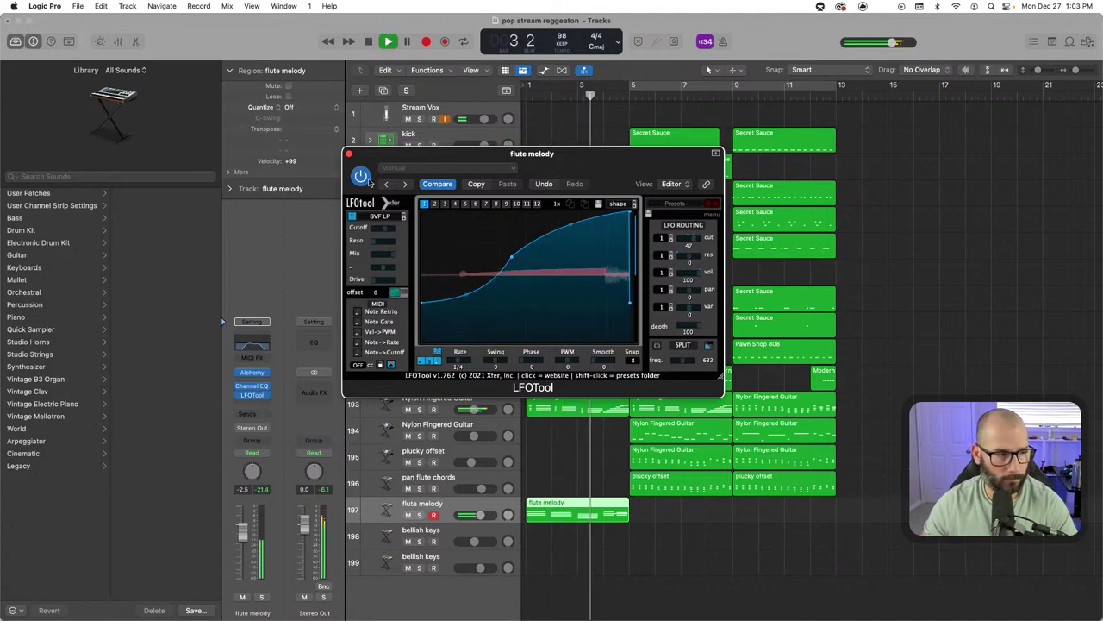
Turn off LFOTool's filter, compare the flute with the plug-in bypassed and active, and slightly lower the curve's starting point
left_click(361, 176)
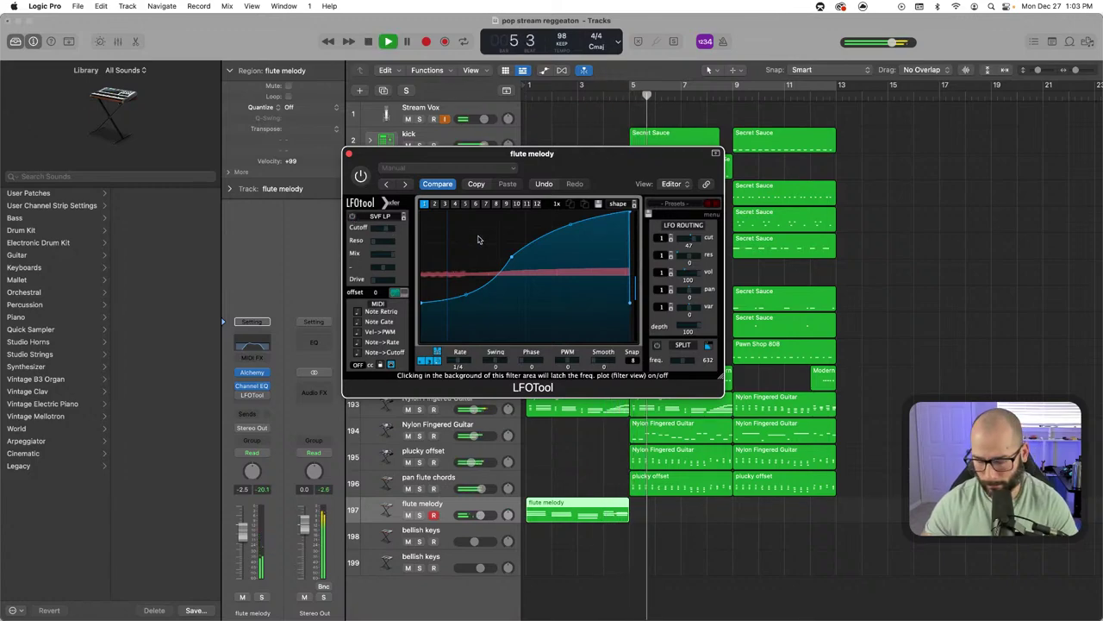
key("Return")
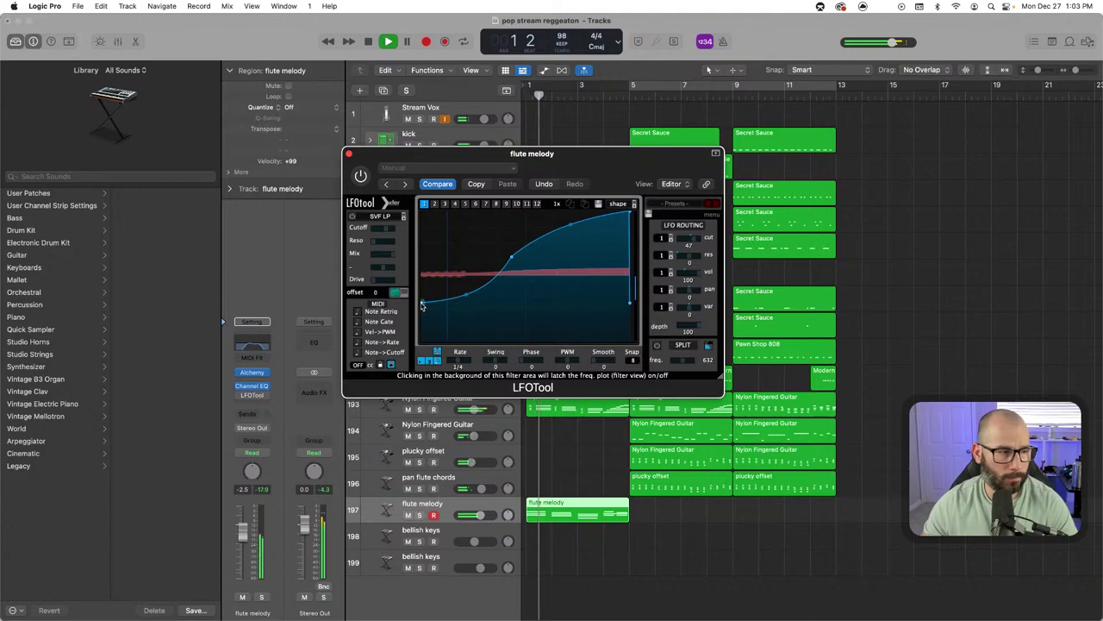
left_click(420, 302)
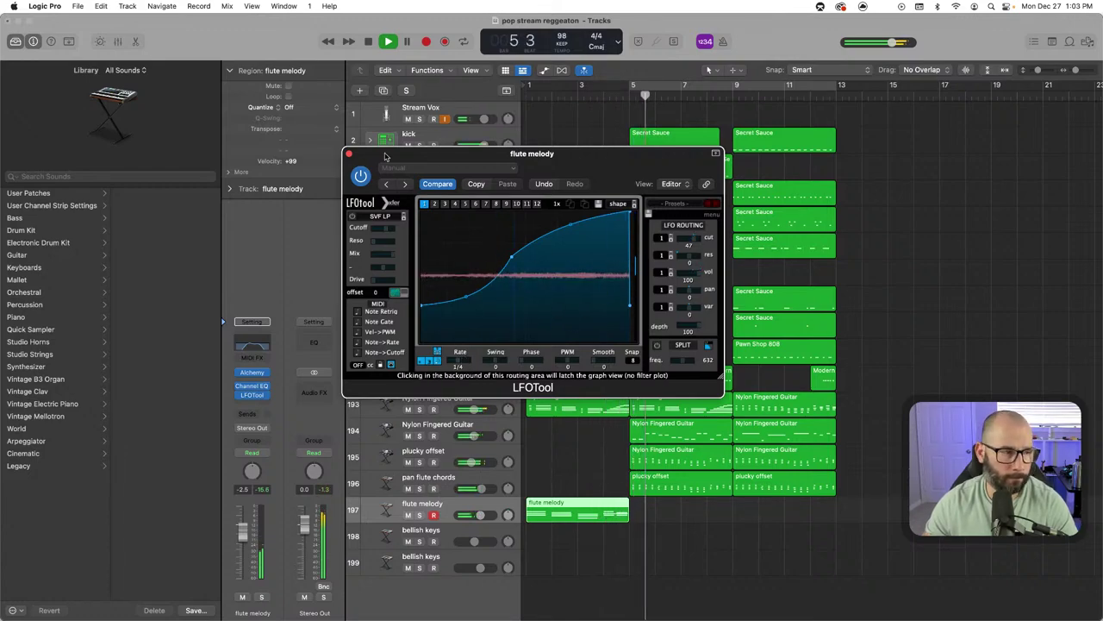
left_click(348, 154)
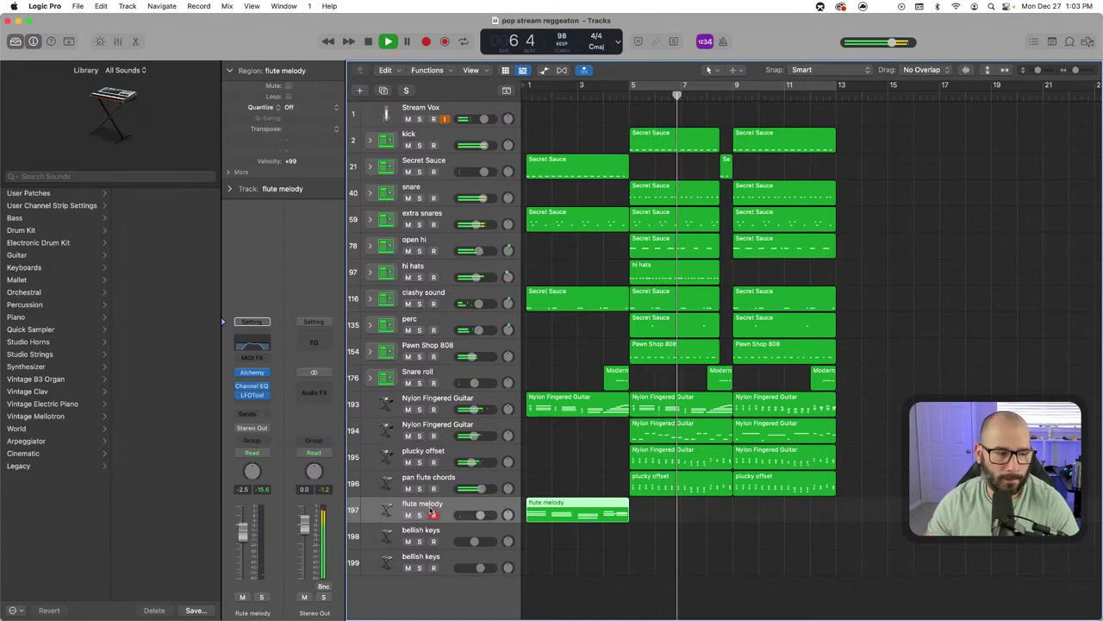
Set LFOTool's PWM to 39 and raise the flute melody track's volume to -1.8 dB while playing from the start
key("space")
key("Return")
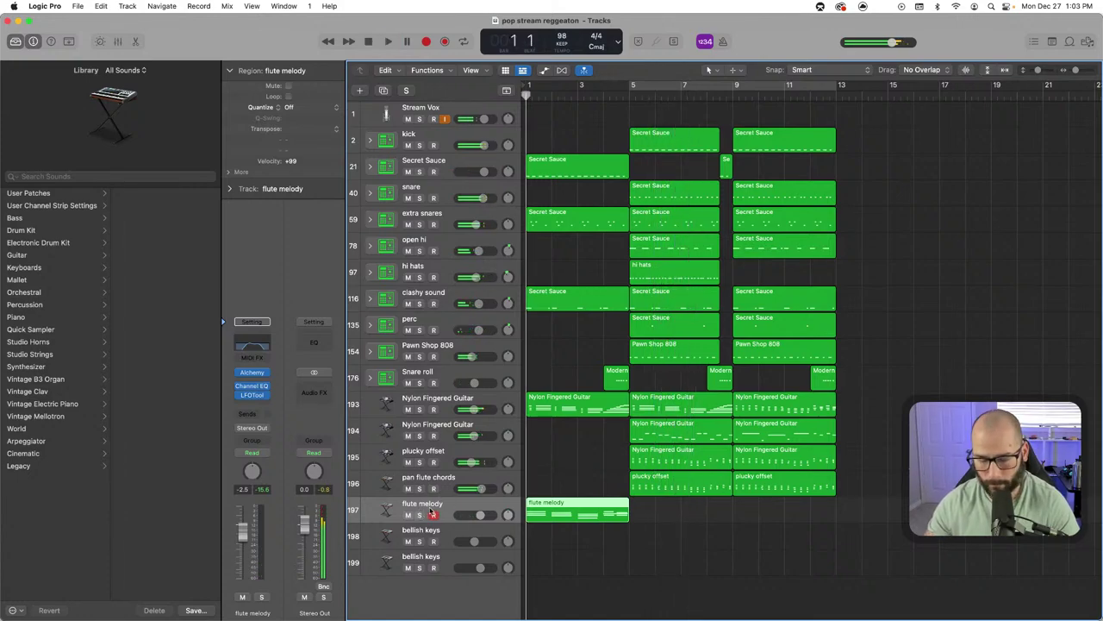
left_click(249, 397)
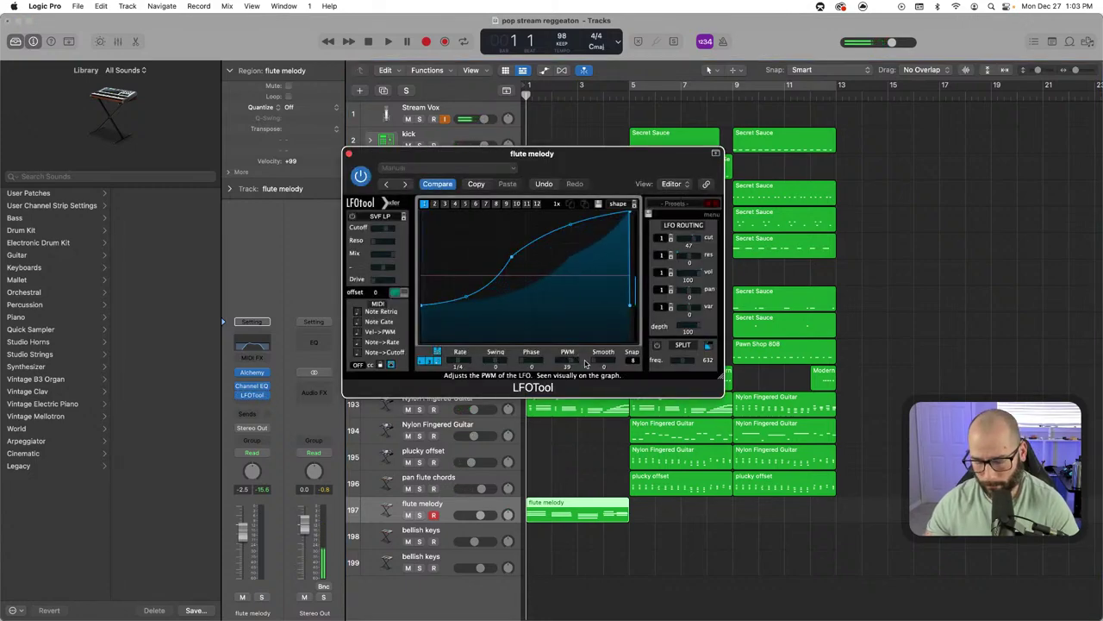
key("space")
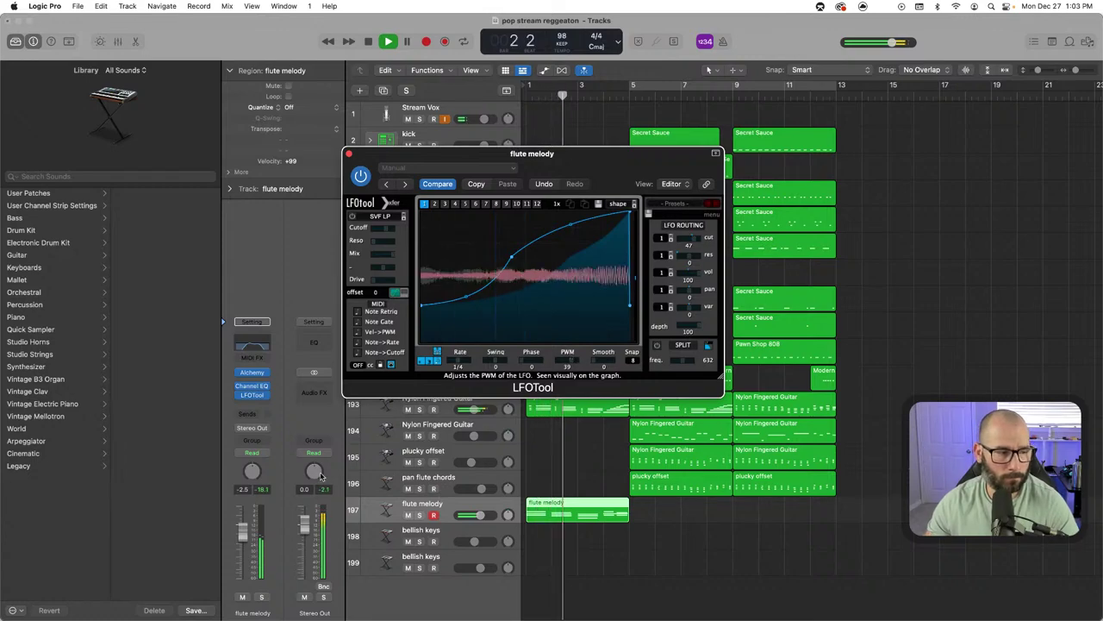
left_click_drag(242, 534, 241, 531)
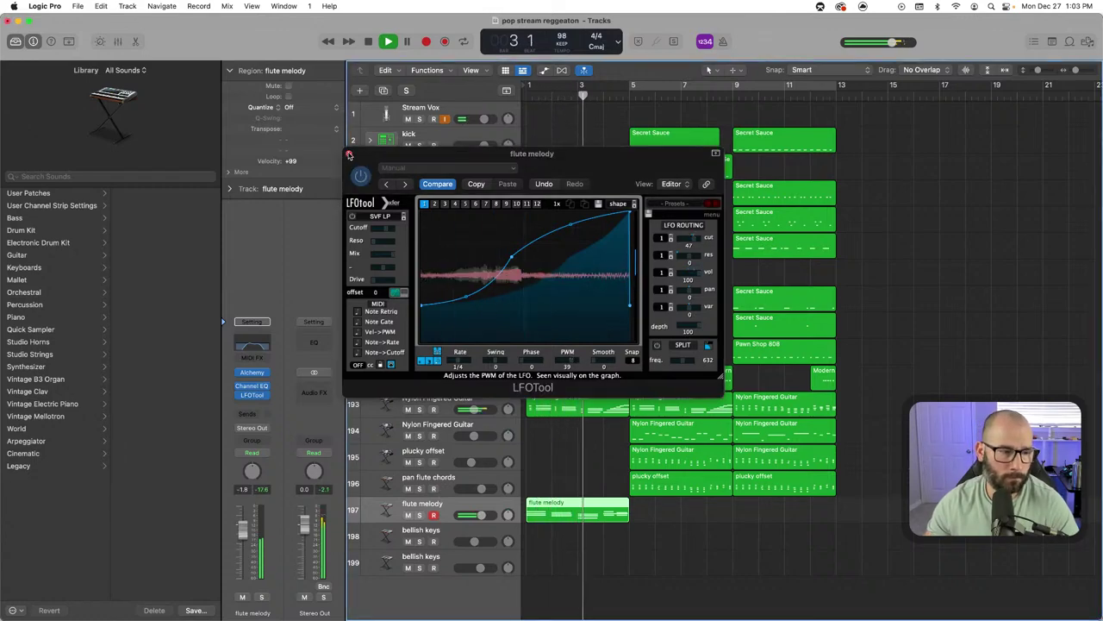
left_click(349, 153)
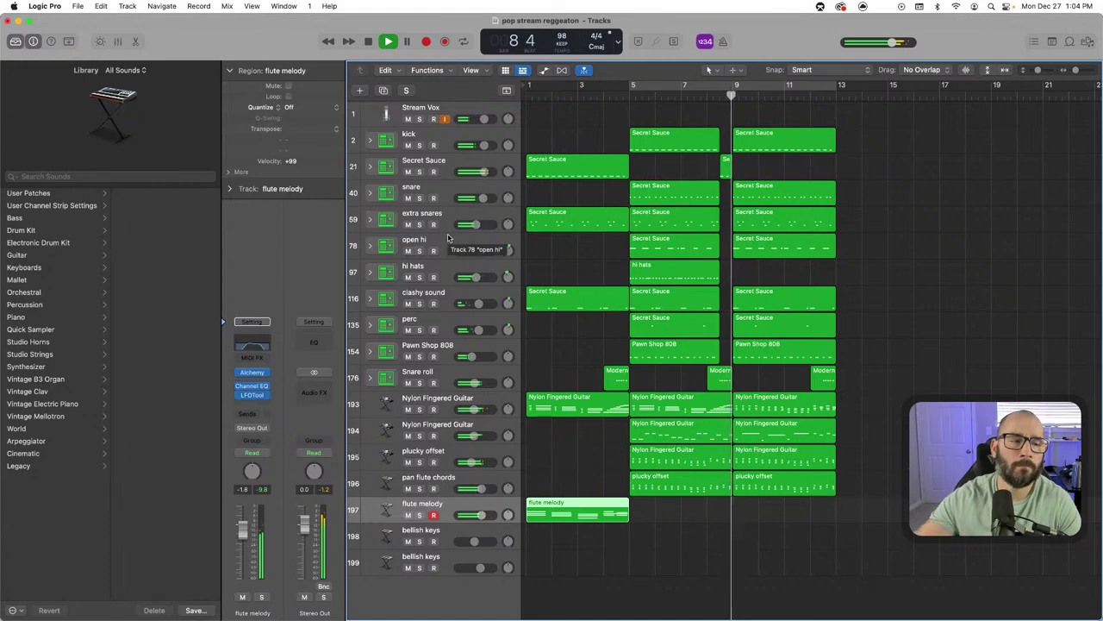
Record a one-bar flute fill at bar 8 on the flute melody track
key("comma")
key("comma")
key("r")
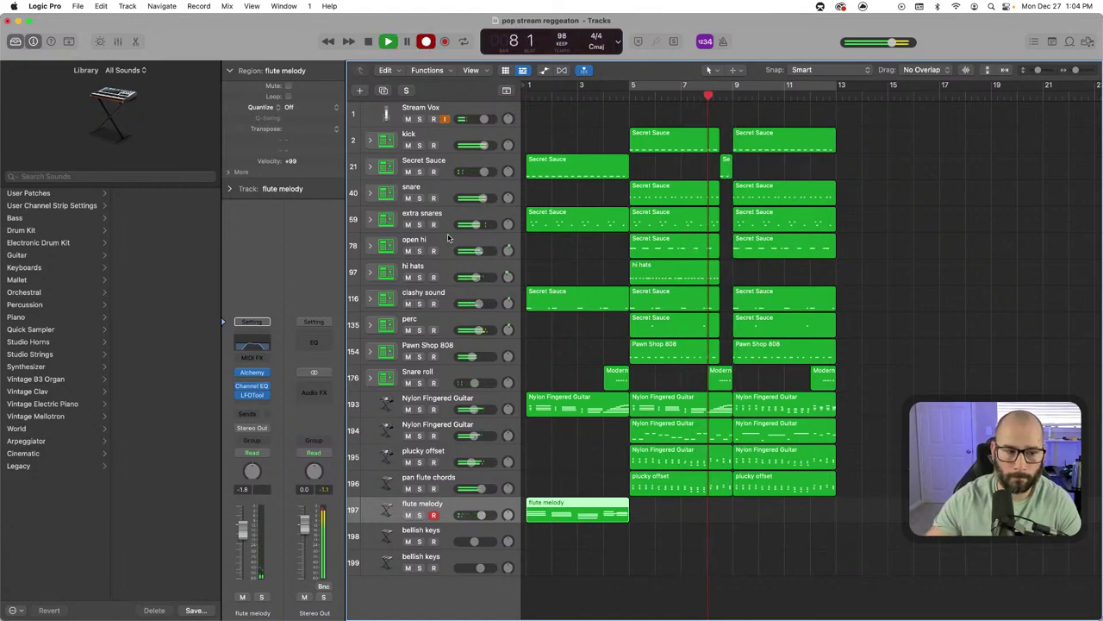
key("comma")
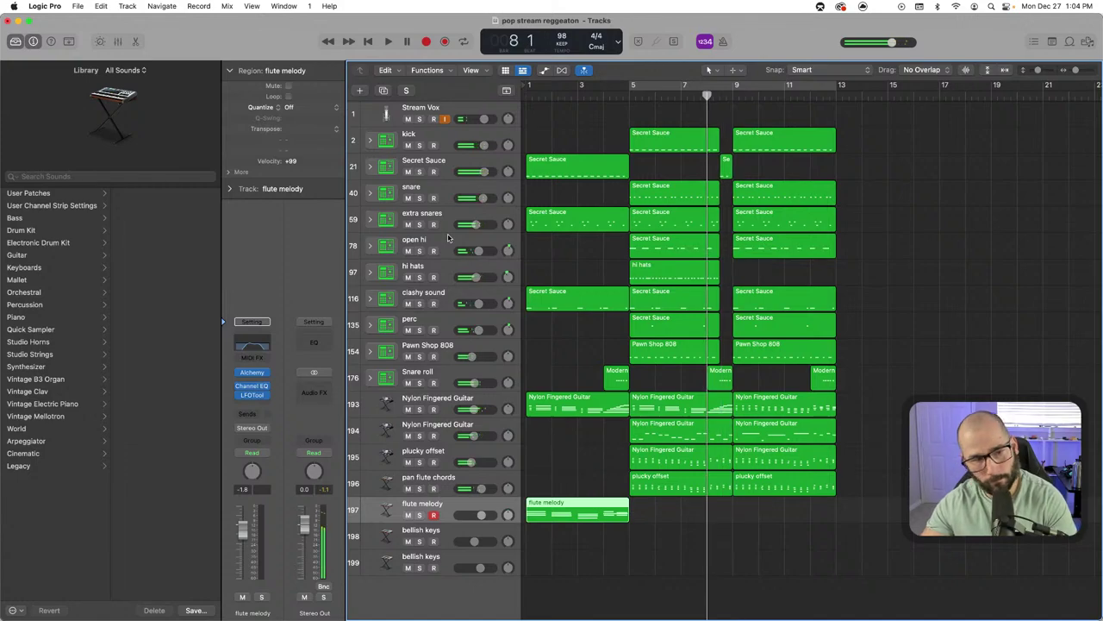
key("comma")
key("space")
key("r")
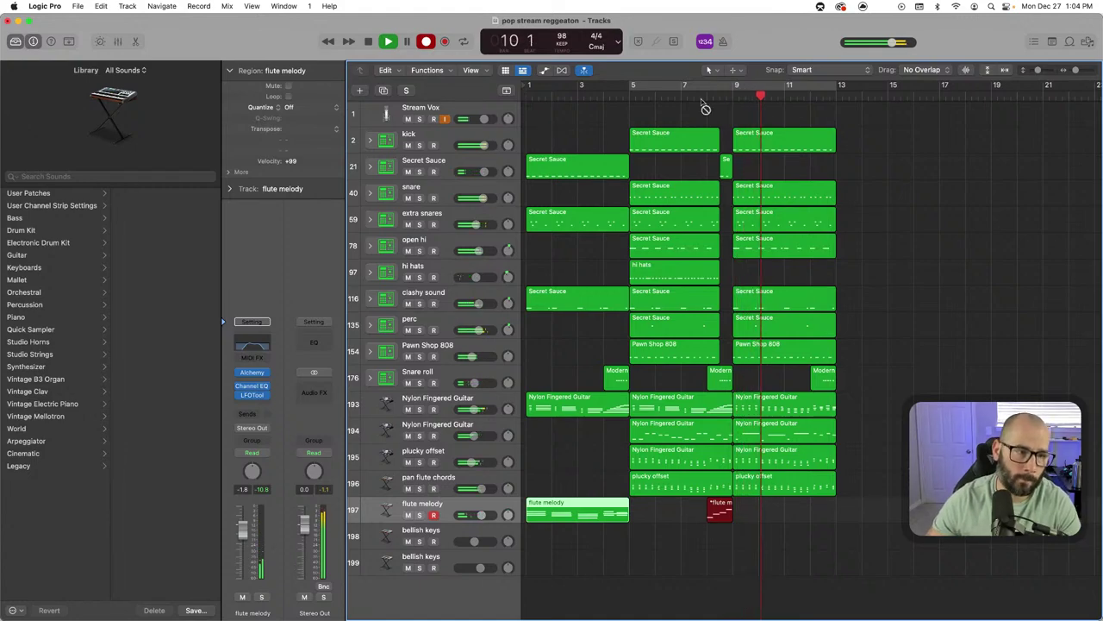
key("space")
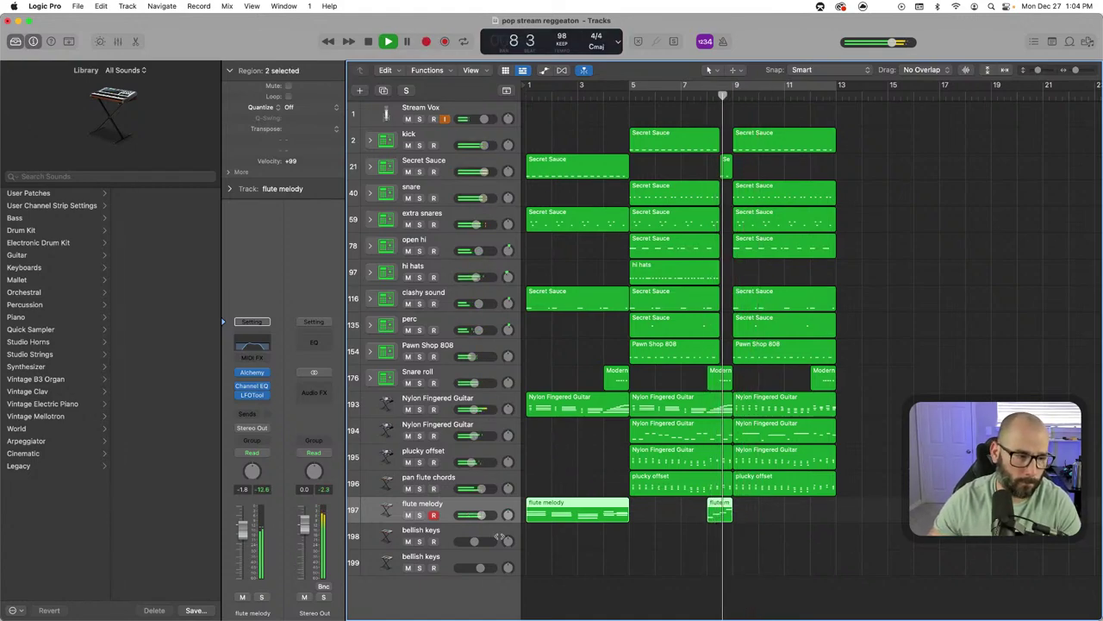
Play the arrangement from bar 5 to hear the bar 8 flute fill in context
scroll(498, 537, "down", 1)
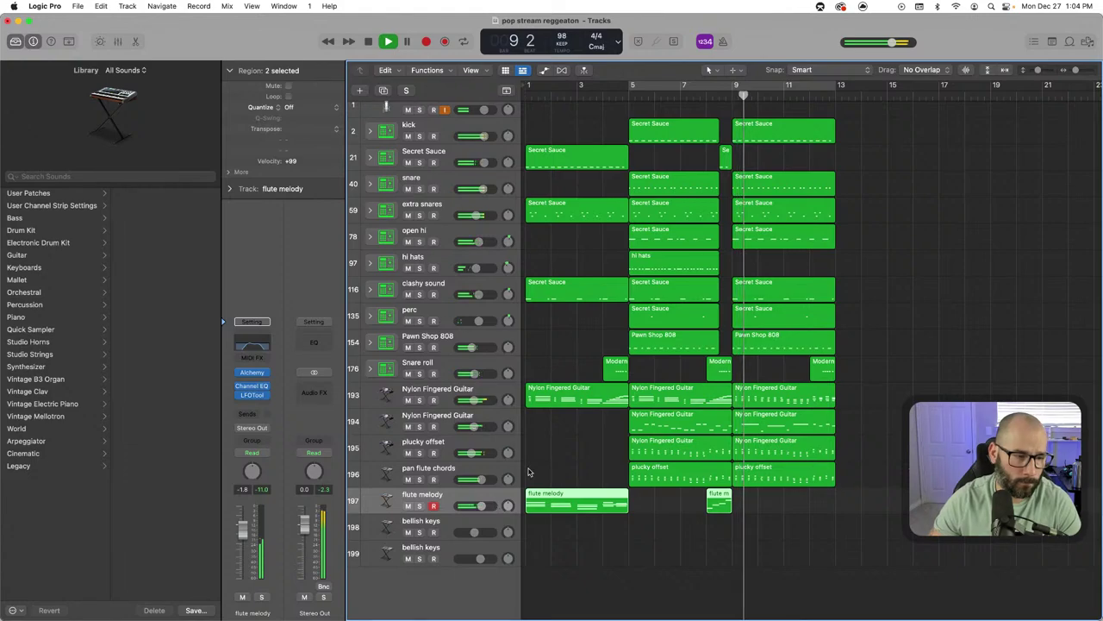
scroll(529, 472, "up", 1)
left_click(630, 96)
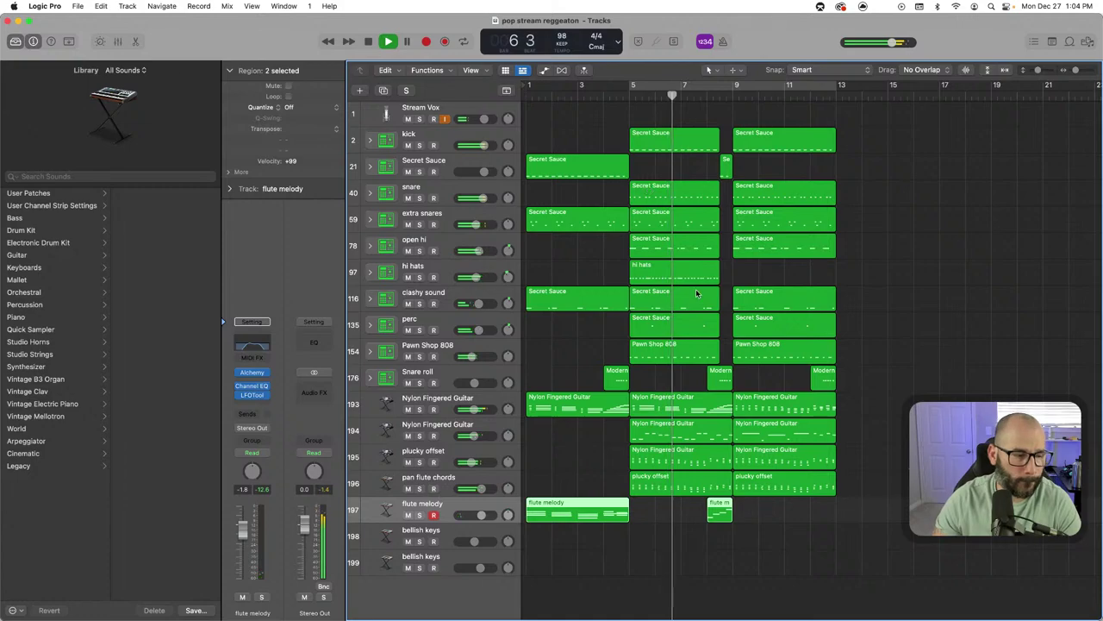
scroll(618, 406, "right", 1)
scroll(618, 406, "left", 1)
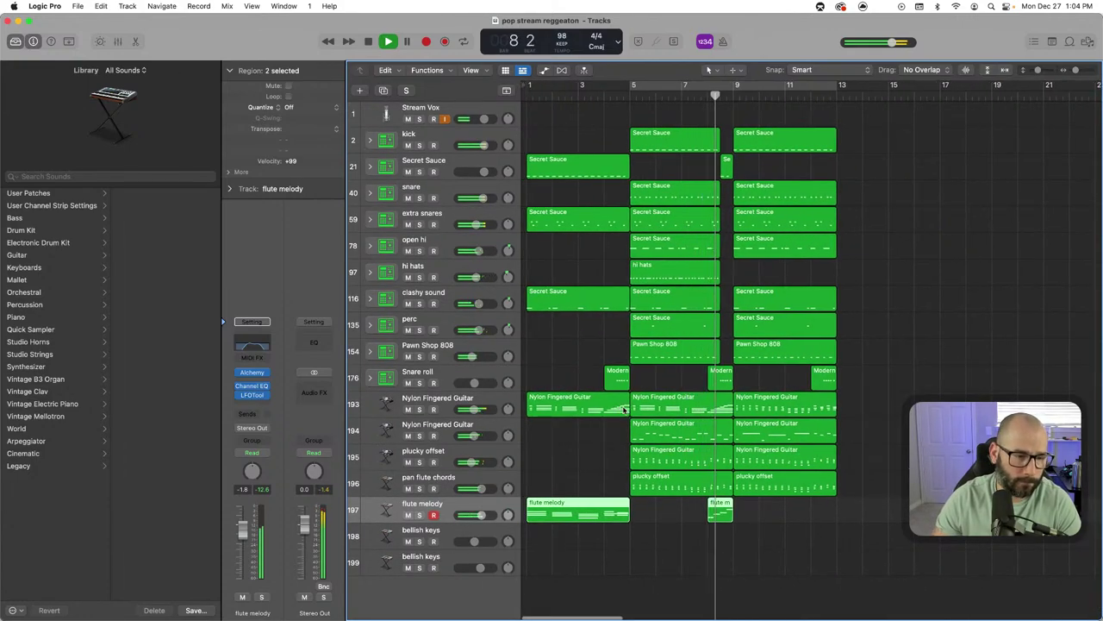
scroll(625, 410, "right", 1)
scroll(625, 410, "down", 1)
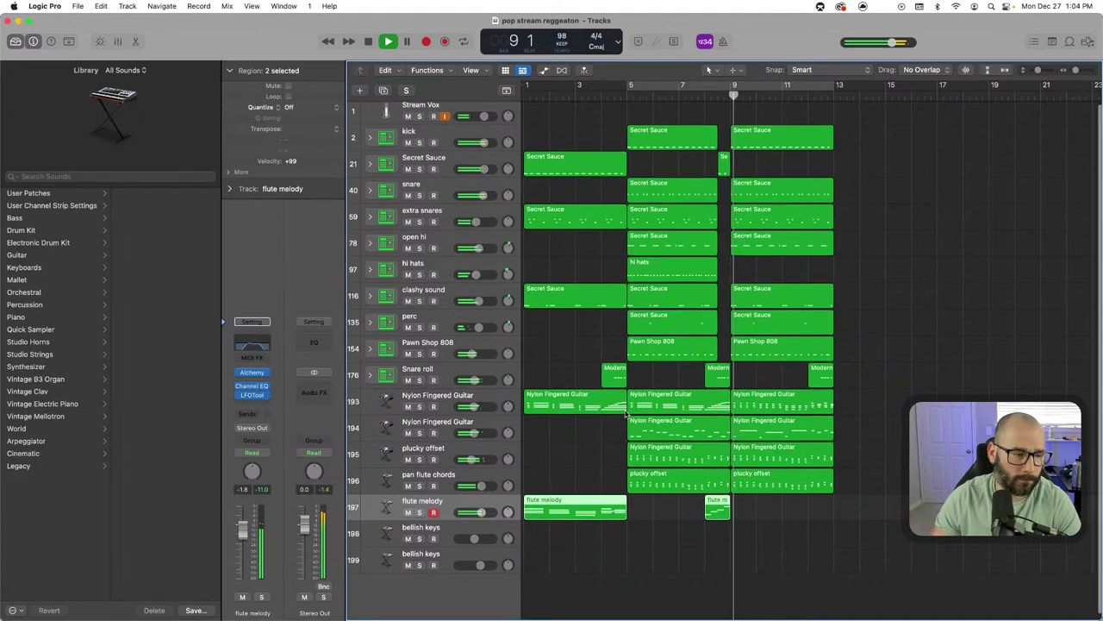
Audition both bellish keys tracks, playing the second one against the beat from bar 10
left_click(454, 527)
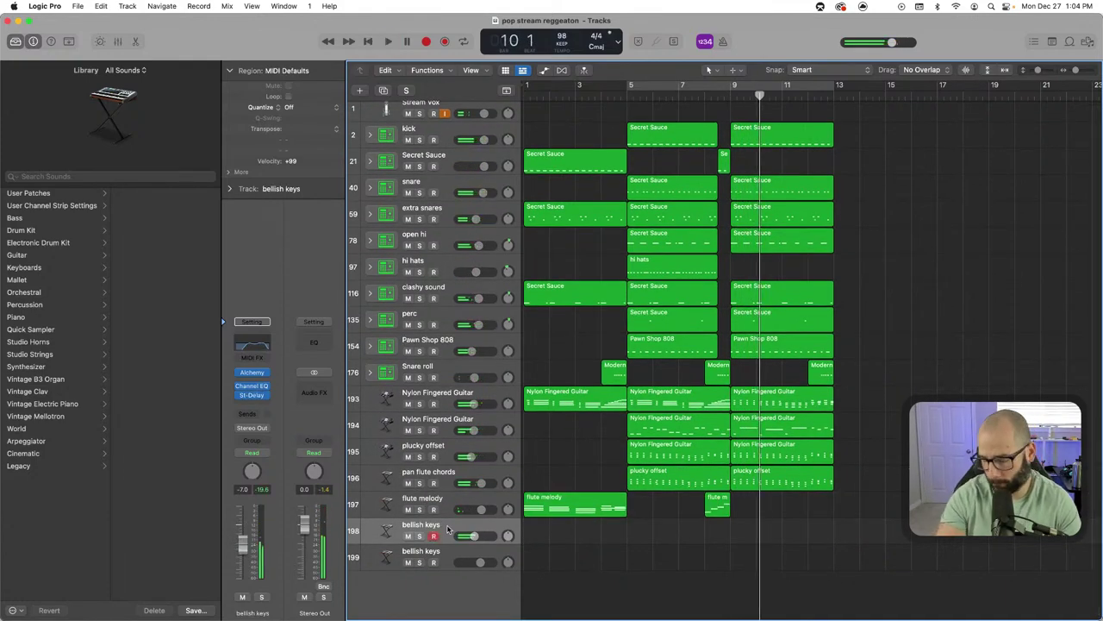
key("Down")
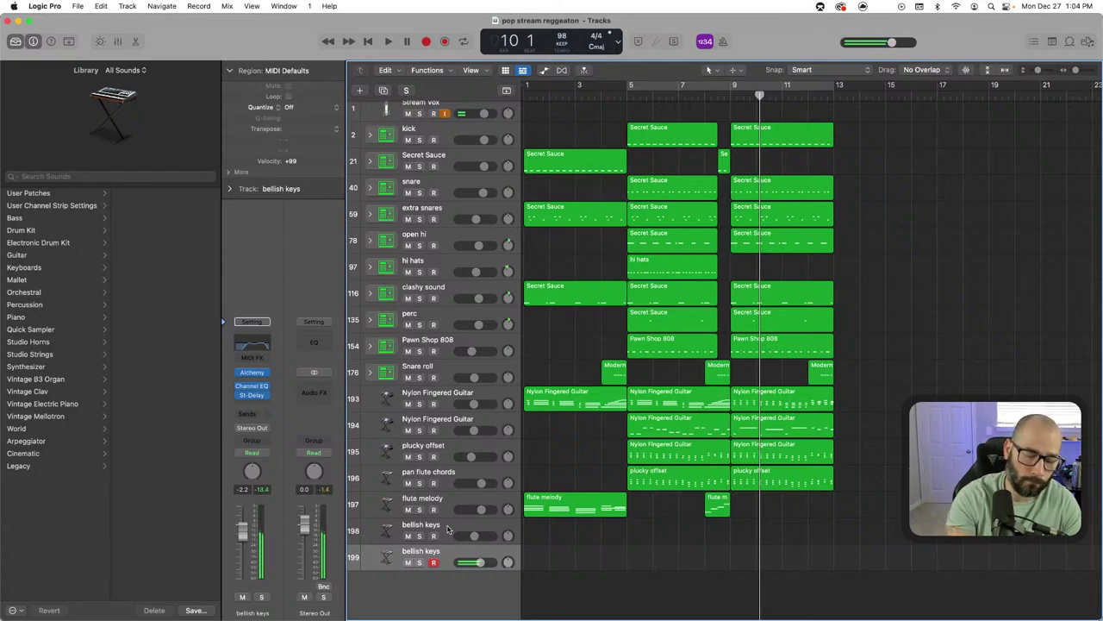
key("space")
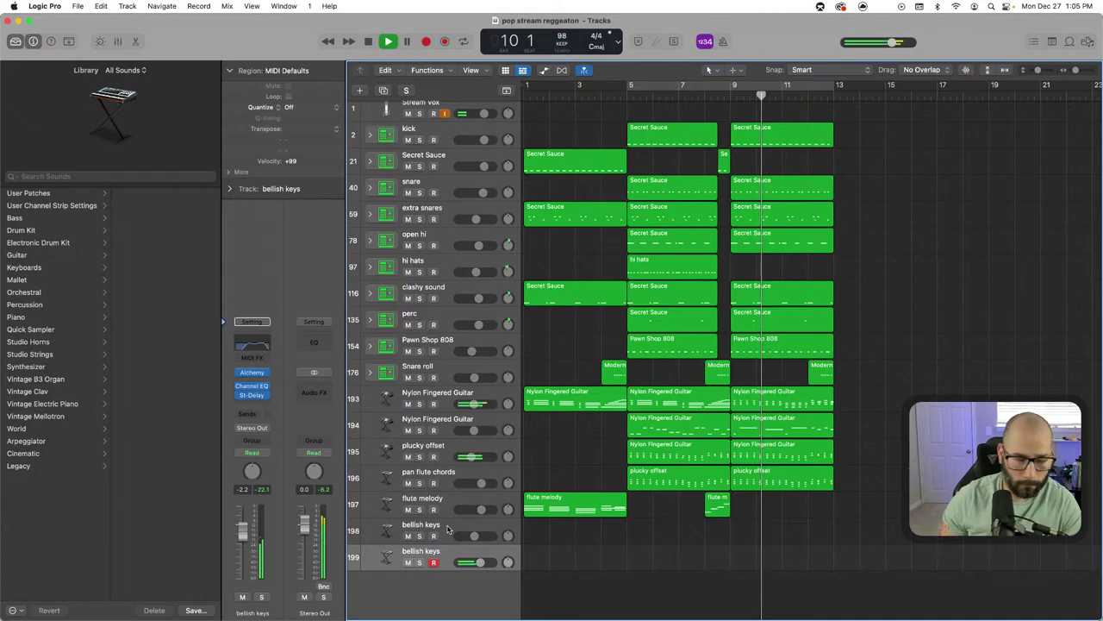
Play the whole arrangement from bar 1
key("comma")
key("comma")
key("comma")
key("comma")
key("comma")
key("comma")
key("comma")
key("comma")
key("comma")
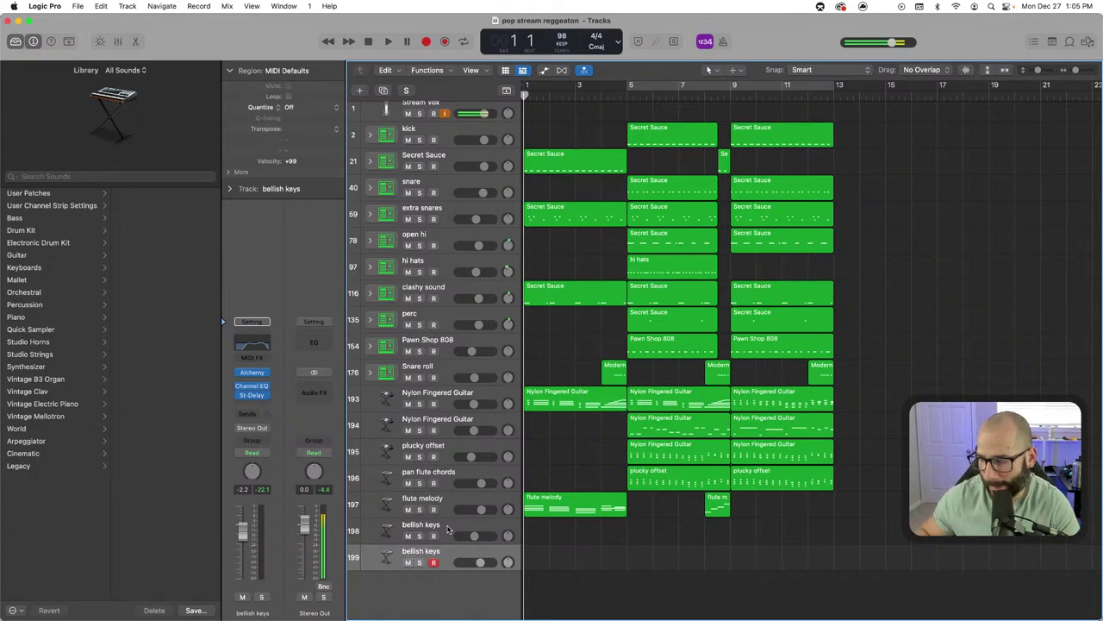
key("space")
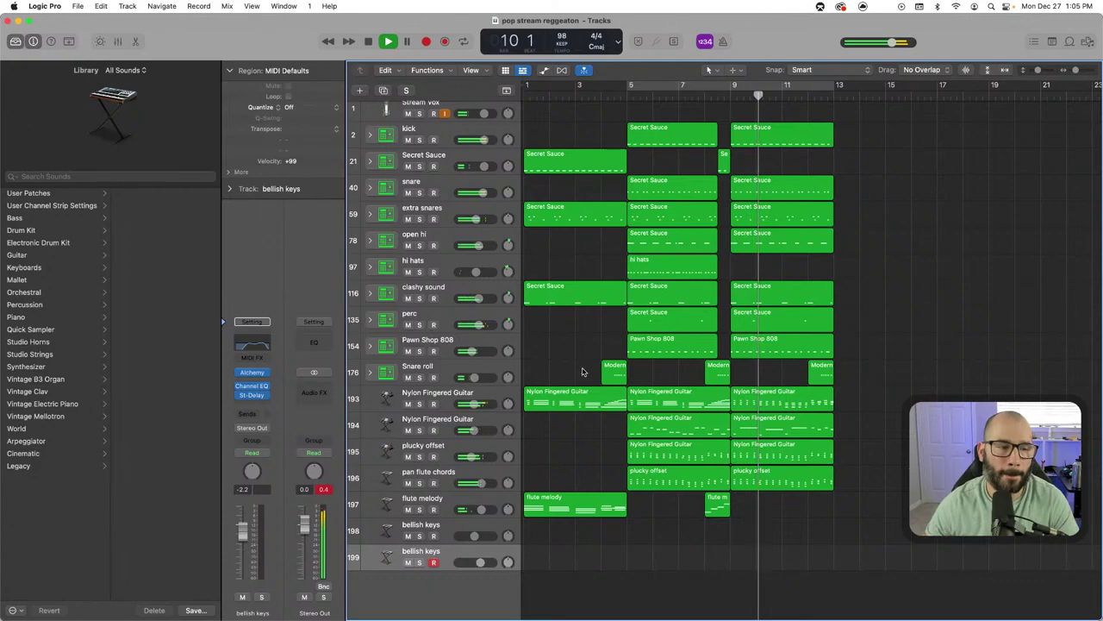
Repeat the bar 9–12 regions at bar 13 and trim the copied drum and 808 regions, except the kick and snare roll, to start half a bar later
left_click_drag(867, 518, 788, 140)
key("super+r")
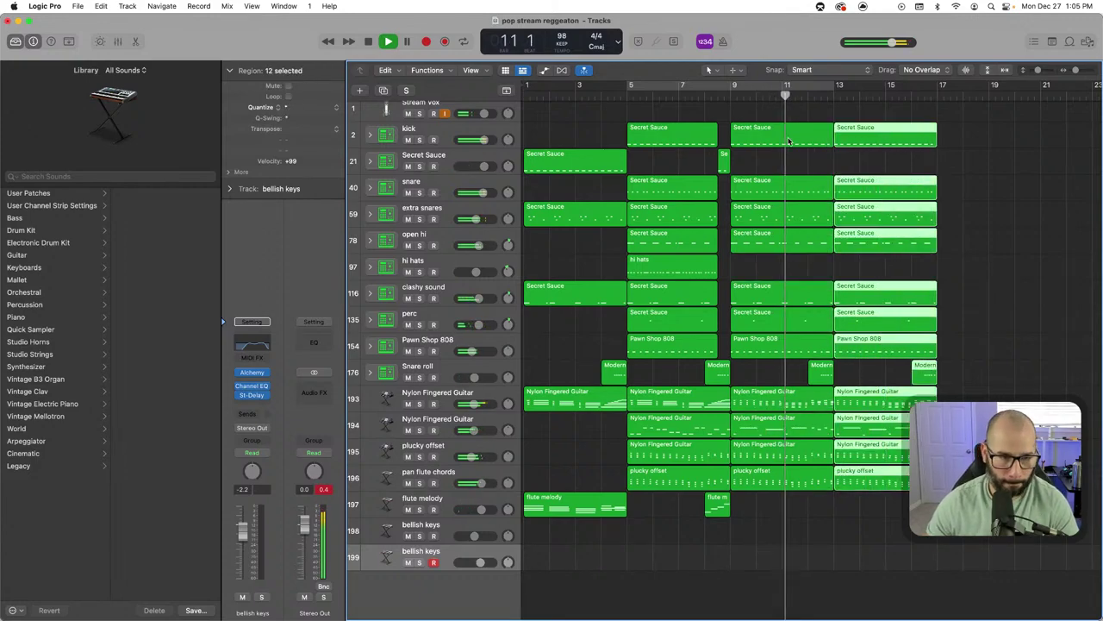
left_click(857, 518)
left_click_drag(858, 518, 853, 349)
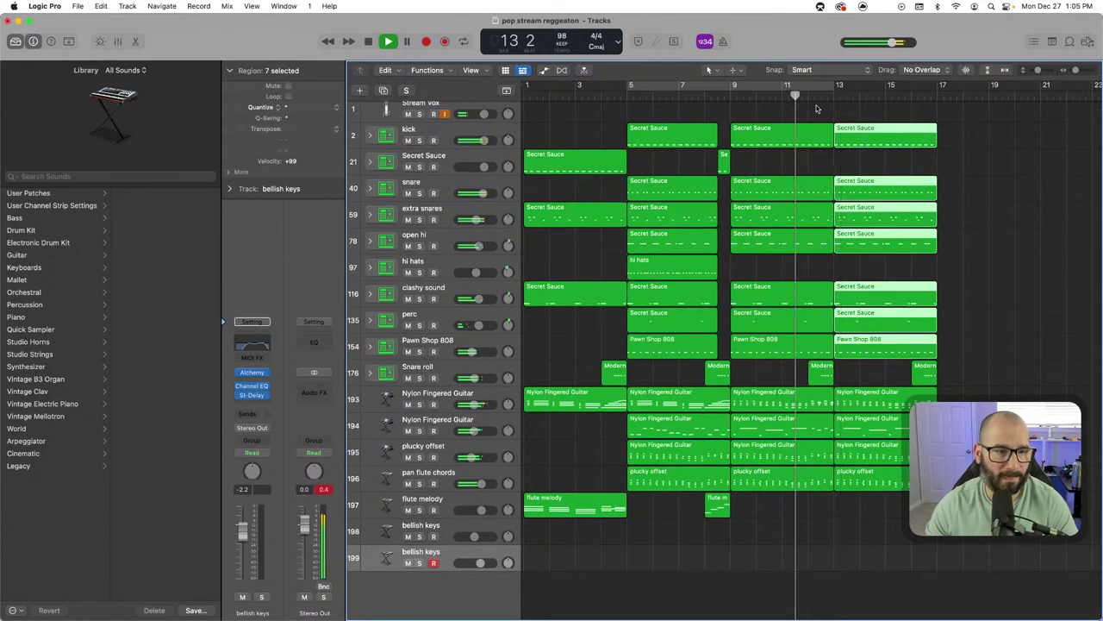
left_click_drag(836, 147, 843, 146)
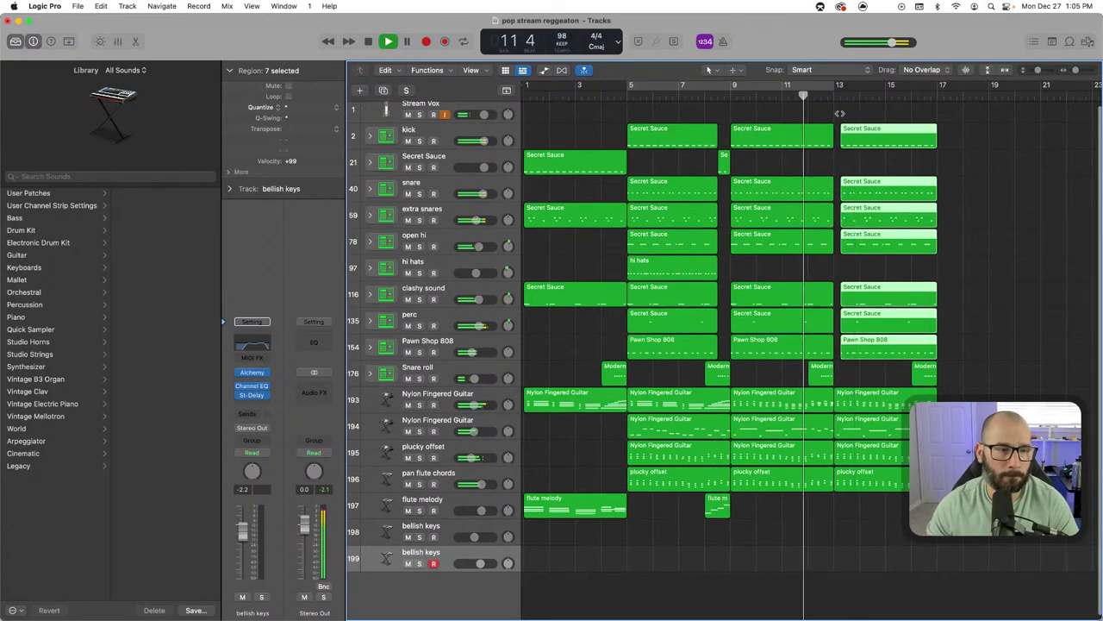
scroll(841, 113, "up", 1)
left_click_drag(848, 112, 844, 362)
scroll(843, 362, "right", 1)
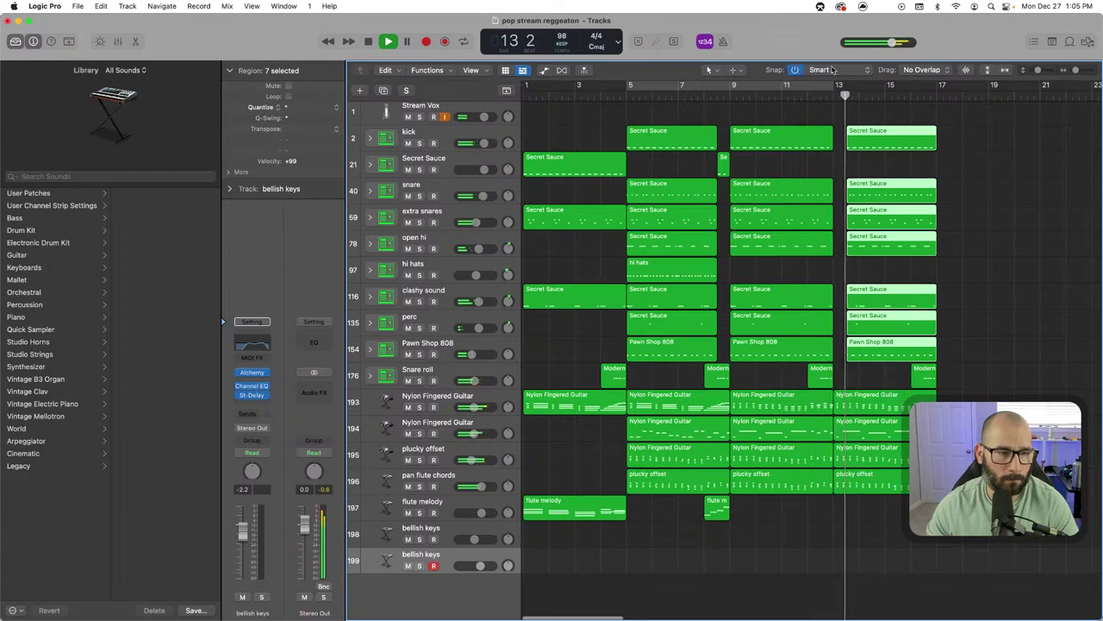
left_click_drag(848, 143, 843, 161)
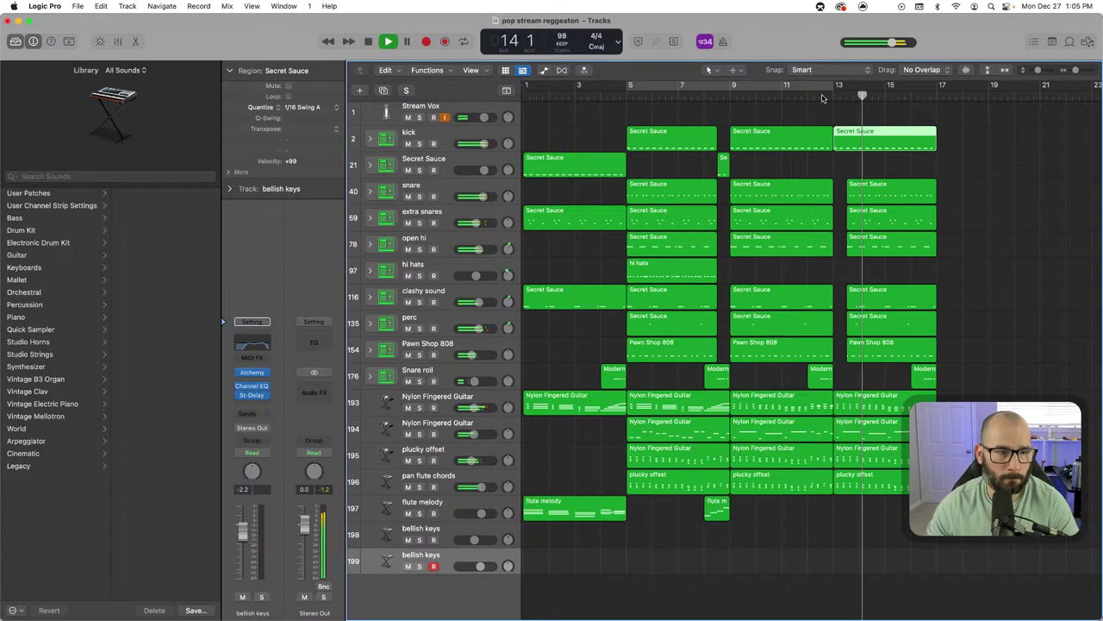
Select the flute melody track and rehearse a flute part over repeated playback from bar 12
scroll(445, 508, "down", 1)
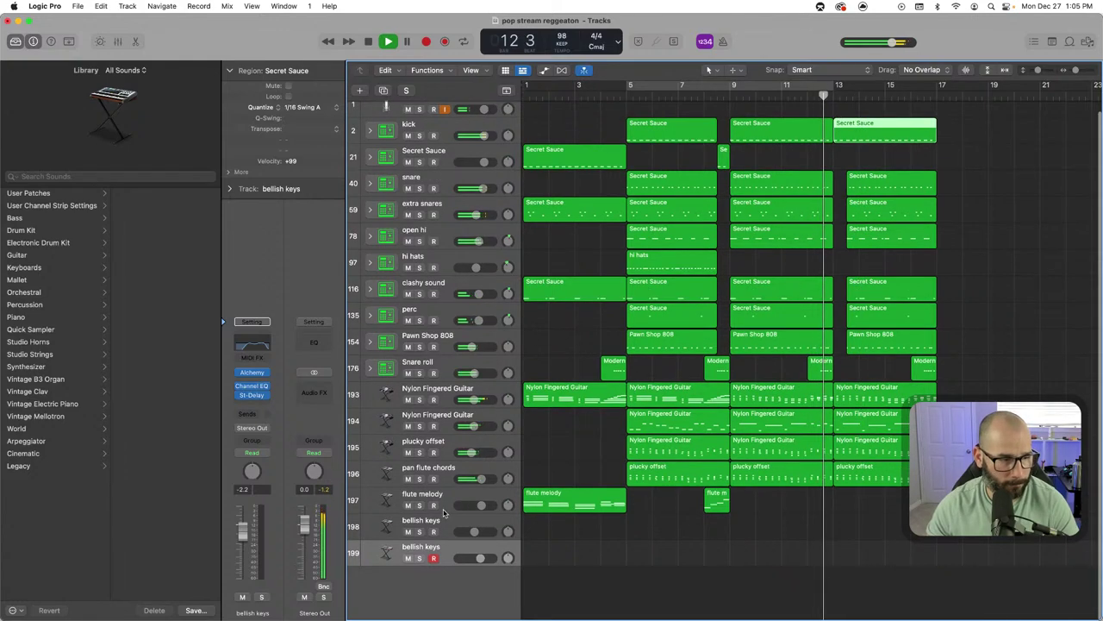
left_click(441, 502)
left_click(812, 97)
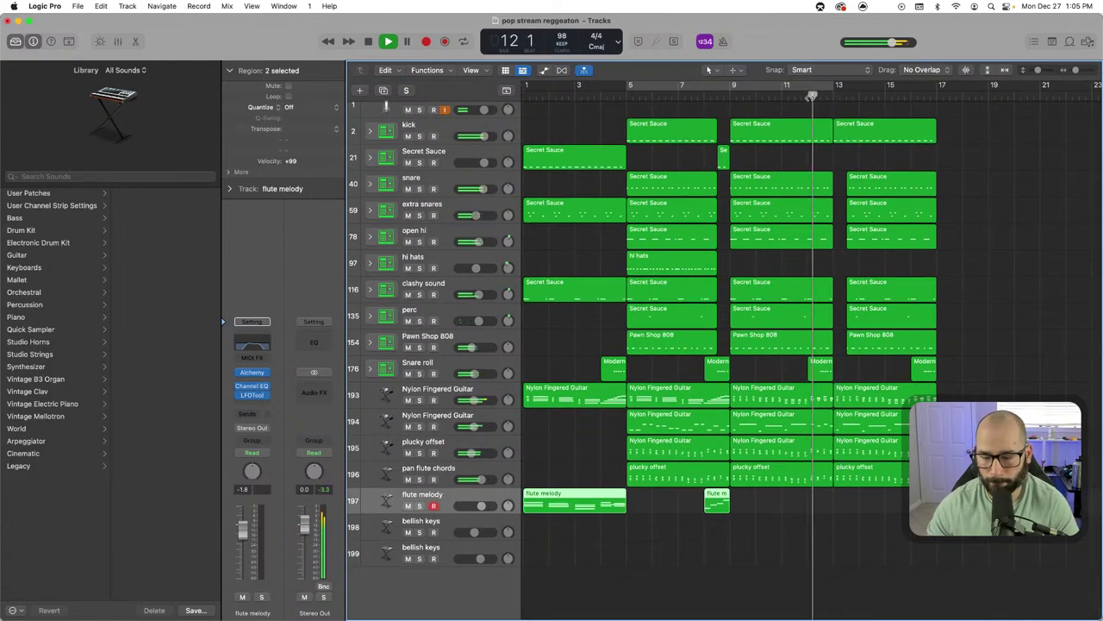
left_click(808, 97)
key("space")
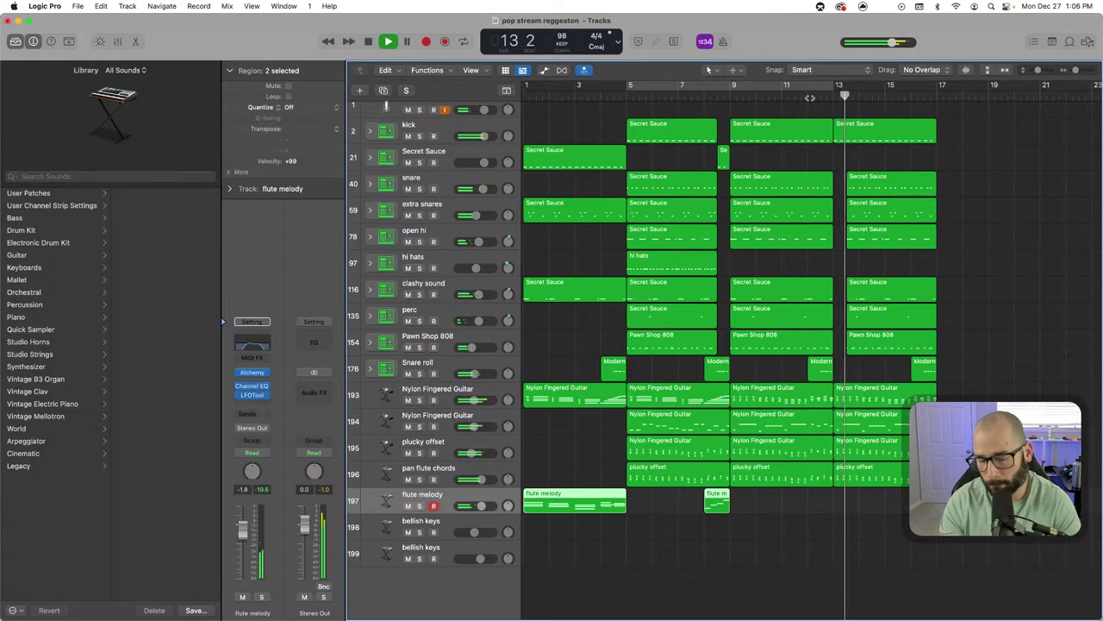
key("space")
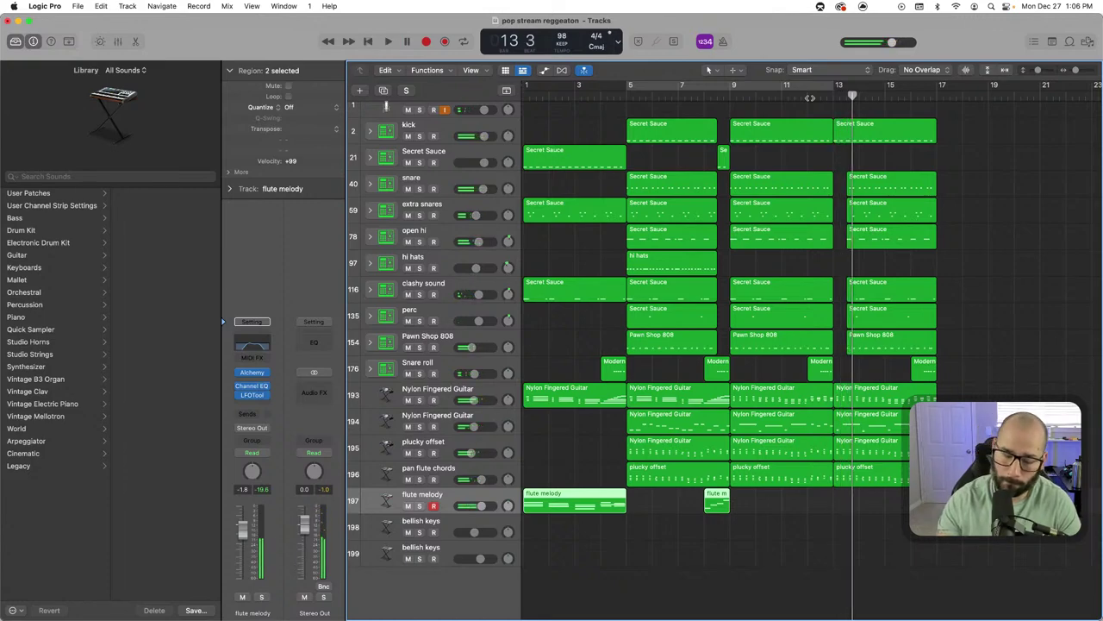
left_click(810, 97)
key("comma")
key("space")
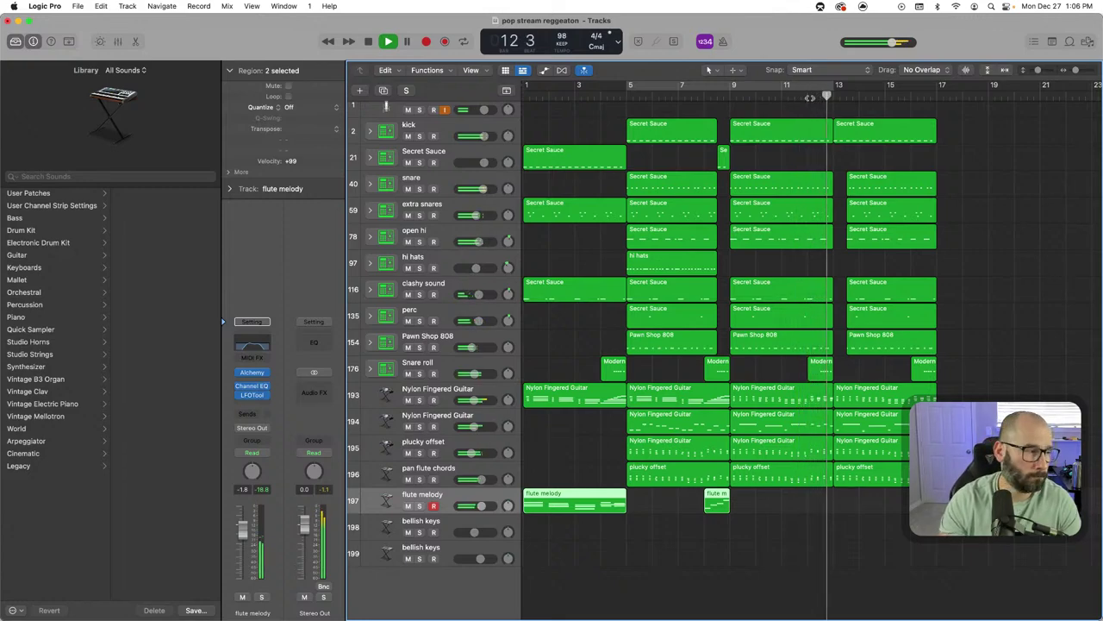
left_click(811, 97)
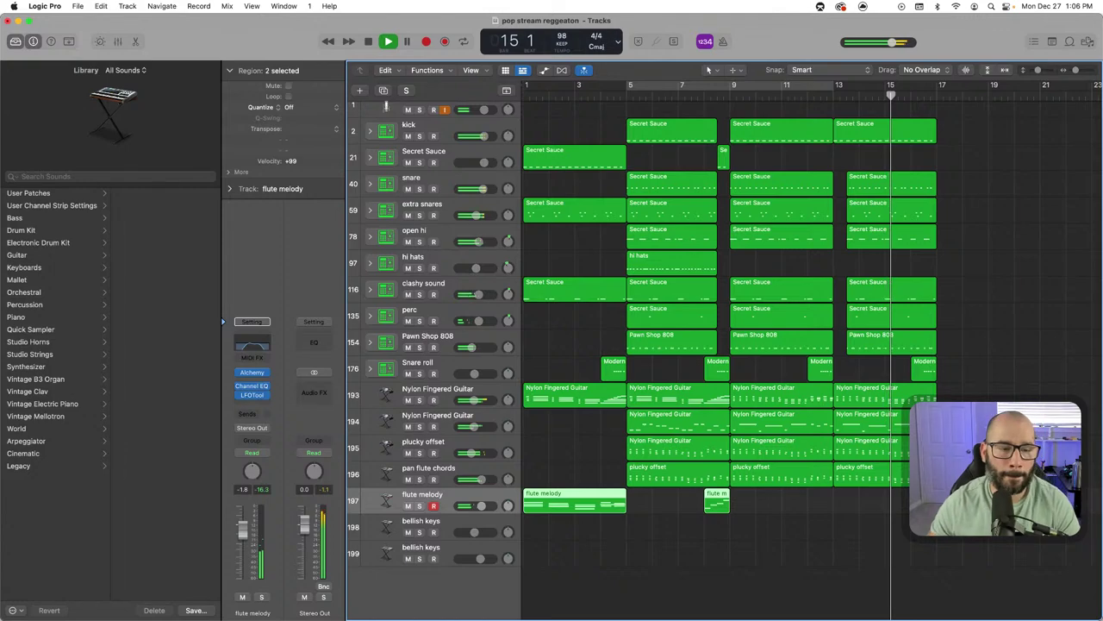
Repeat the bar 13–16 regions on all drum, guitar, pluck and pan flute tracks at bar 17
left_click_drag(996, 487, 862, 96)
key("super+r")
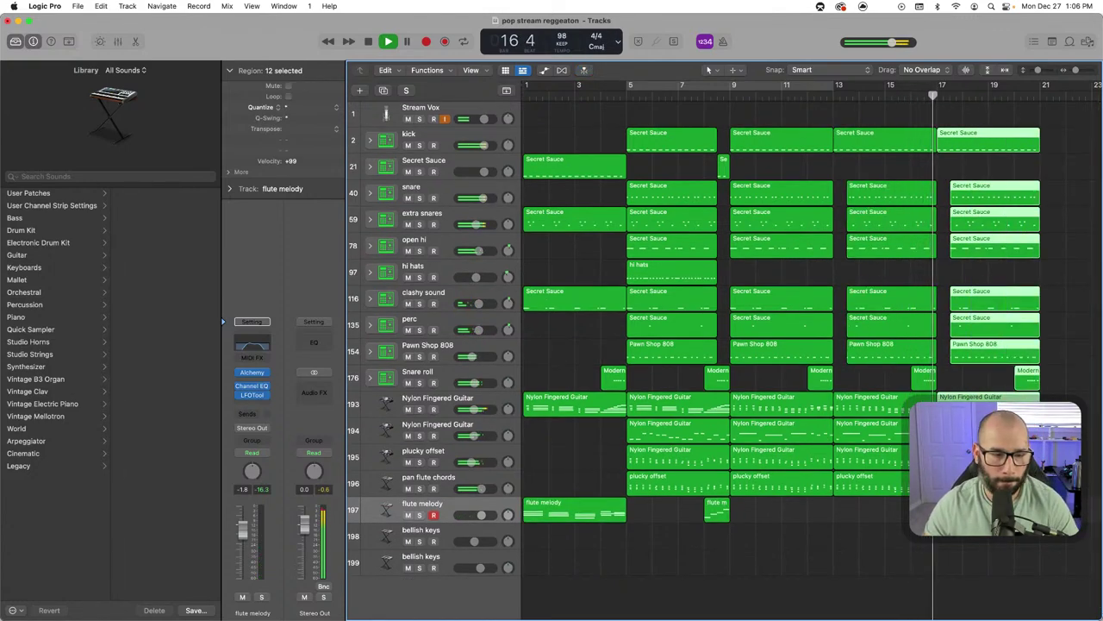
key("super+Left")
left_click(767, 96)
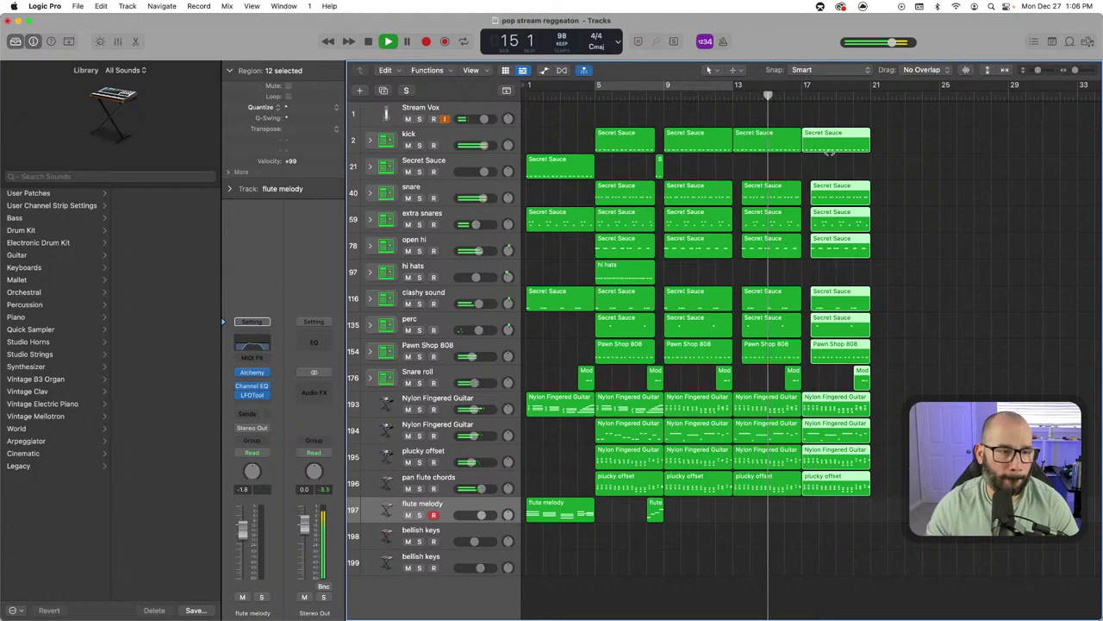
Extend the last snare, extra snares and open hi regions back to start at bar 17
left_click(838, 172)
left_click_drag(838, 172, 806, 246)
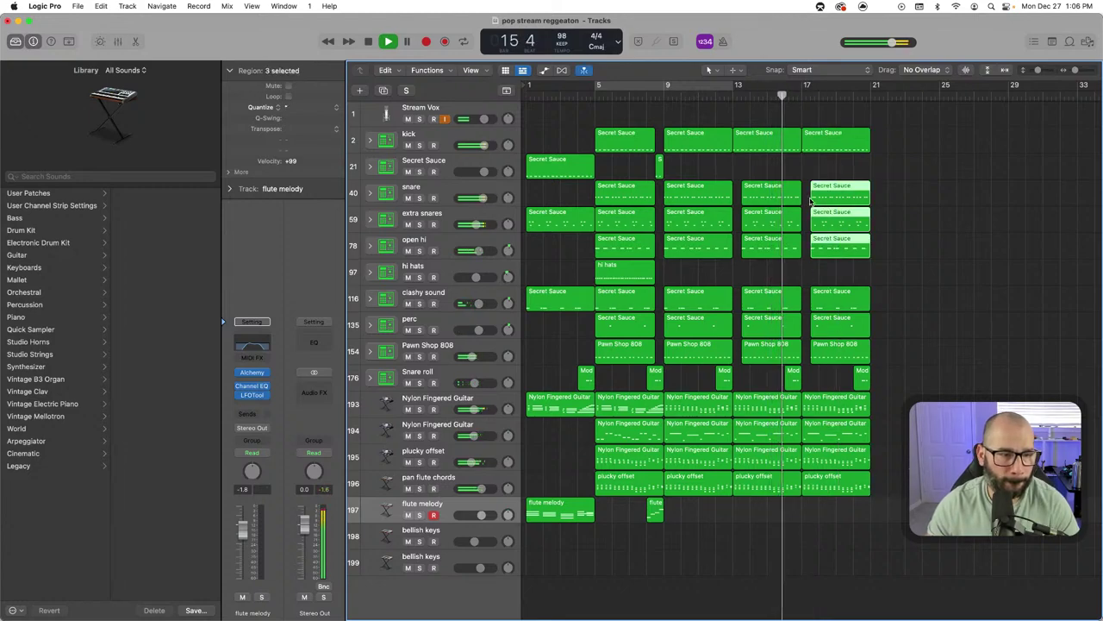
left_click_drag(811, 198, 804, 200)
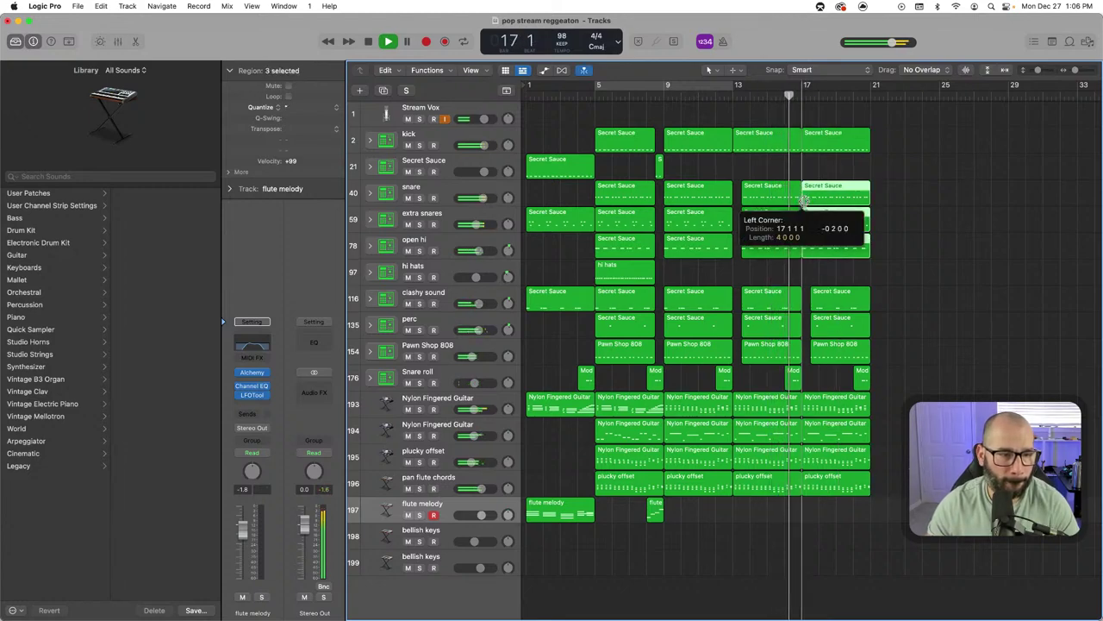
Replace the kick at bar 17 with a one-bar Secret Sauce region, and extend the last clashy sound, perc and Pawn Shop 808 regions back to bar 17
left_click(828, 153)
left_click_drag(828, 152, 819, 184)
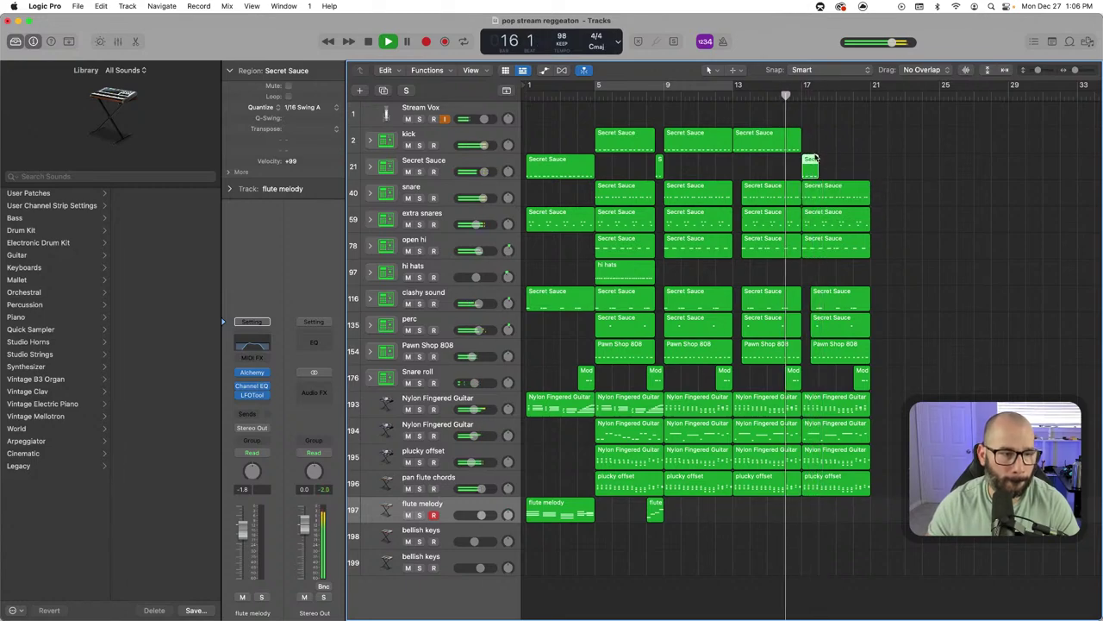
left_click_drag(774, 146, 868, 150)
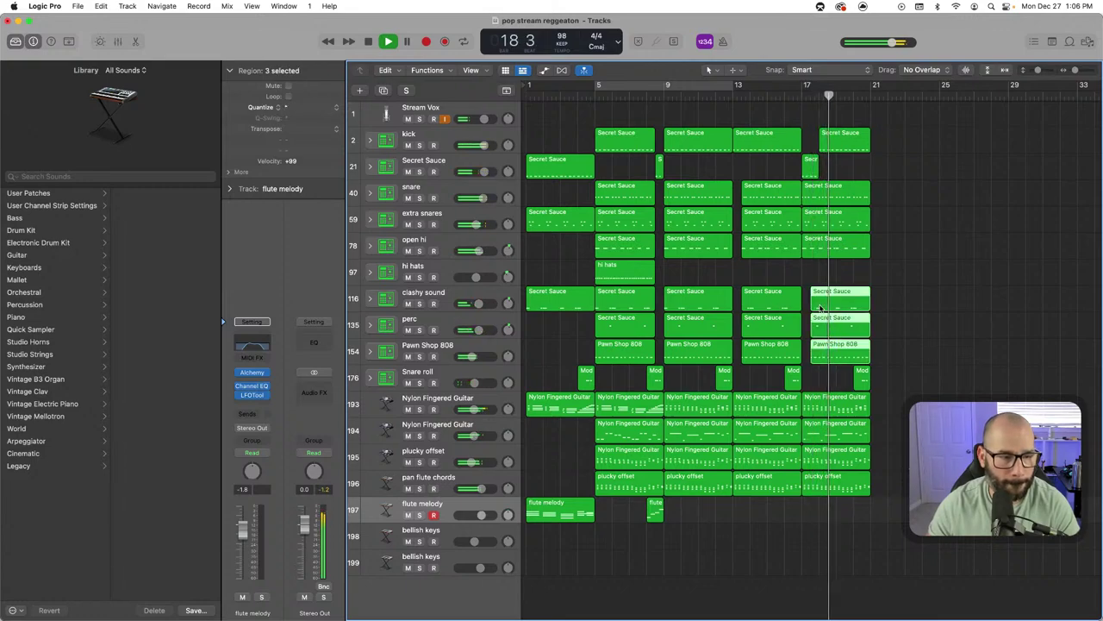
left_click_drag(812, 304, 803, 303)
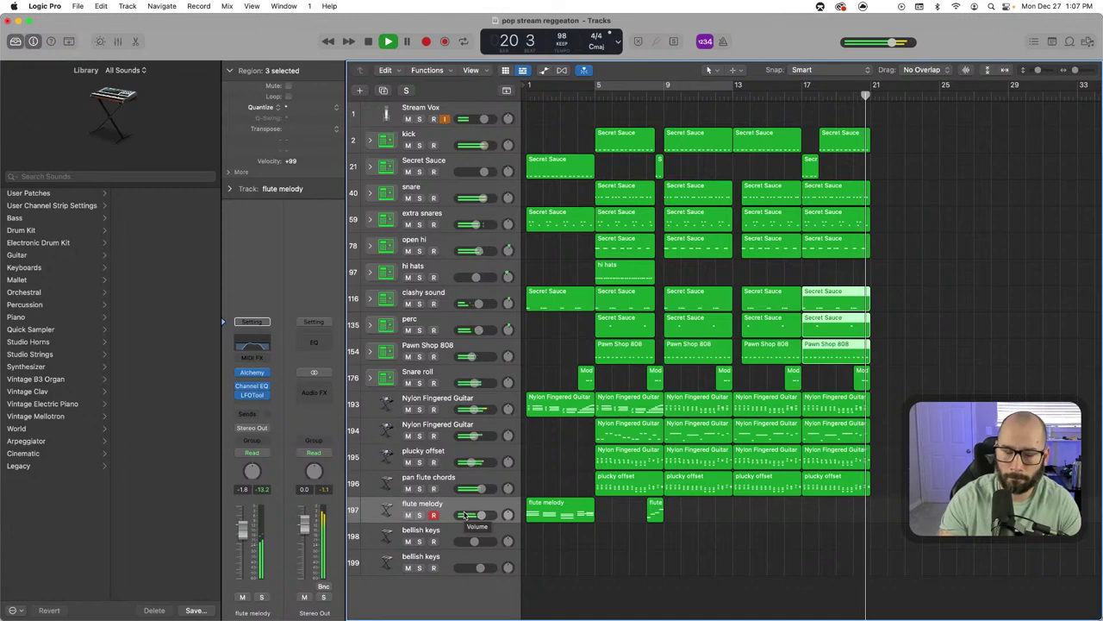
Capture the flute melody just played over bars 17–20 as a region, and discard the take
key("shift+r")
key("space")
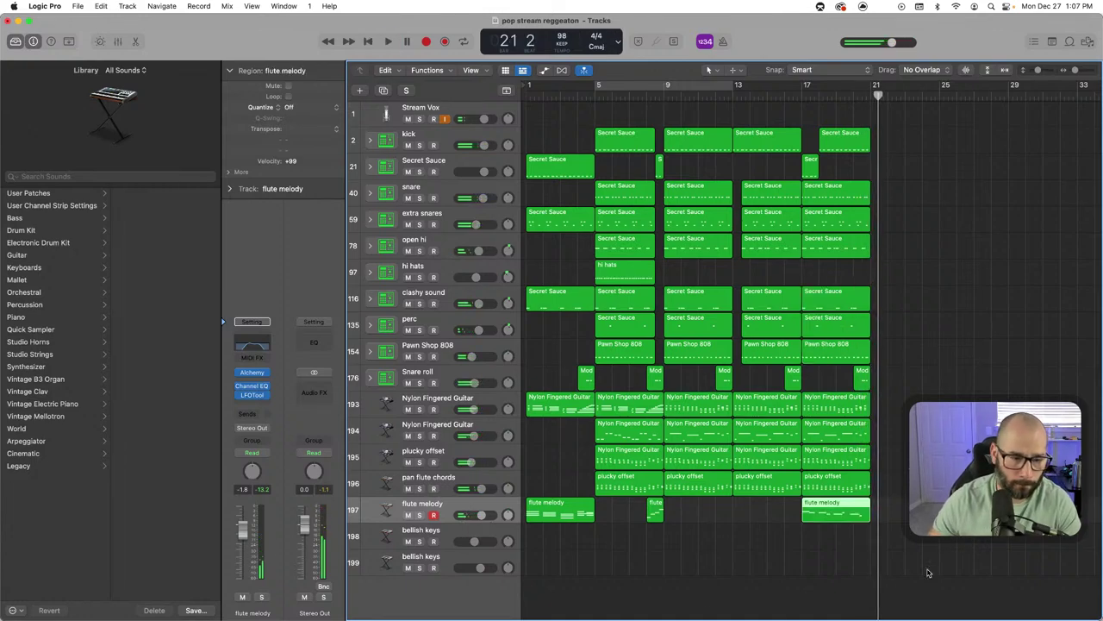
key("Delete")
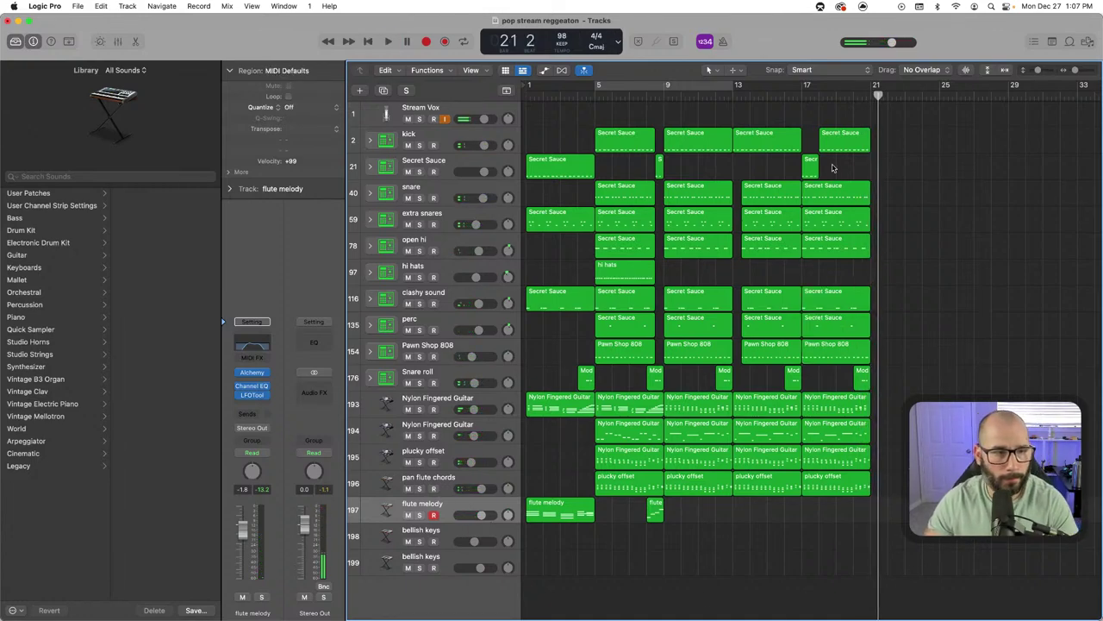
Record a new flute melody over bars 17–20, starting playback at about bar 16
left_click(787, 101)
key("r")
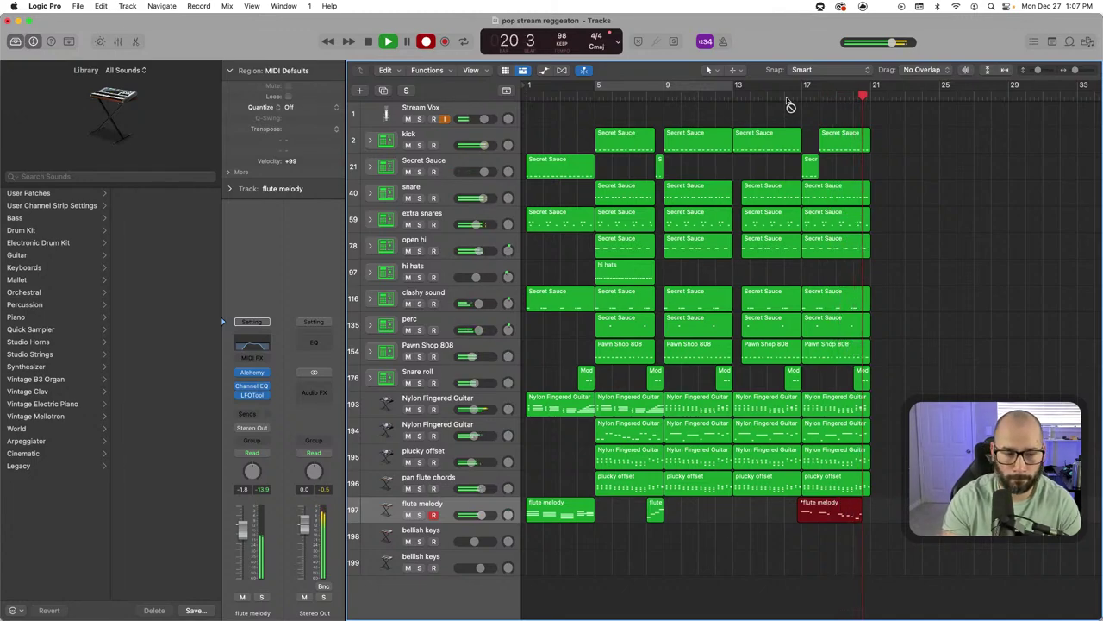
key("space")
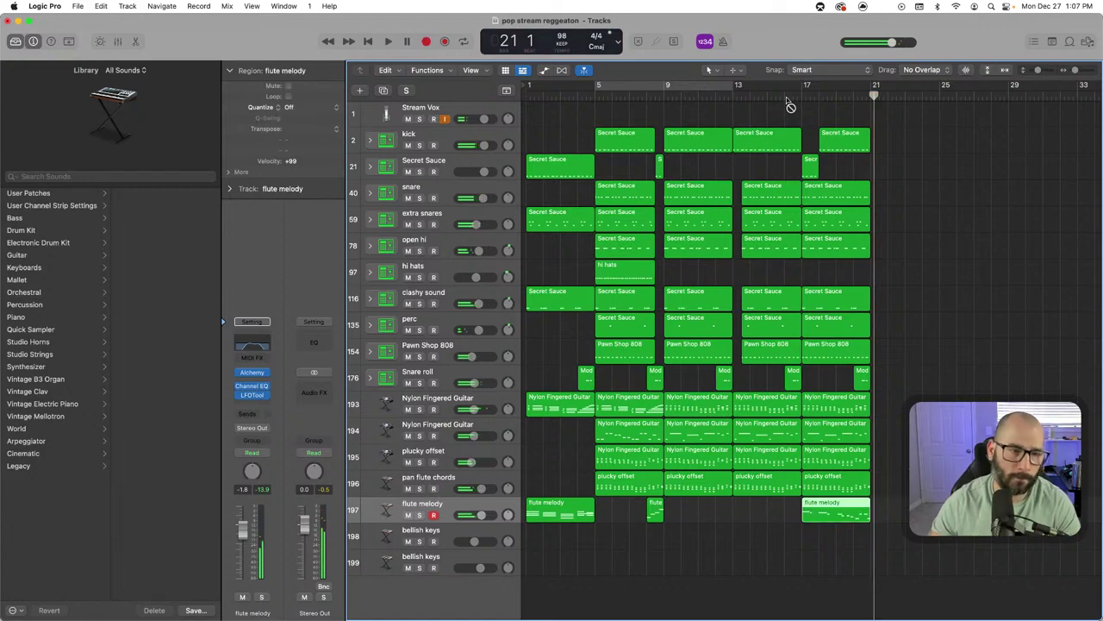
Play from about bar 16 and repeat all the bar 17–20 regions once to fill bars 21–24
left_click(791, 106)
key("space")
left_click_drag(936, 562, 841, 132)
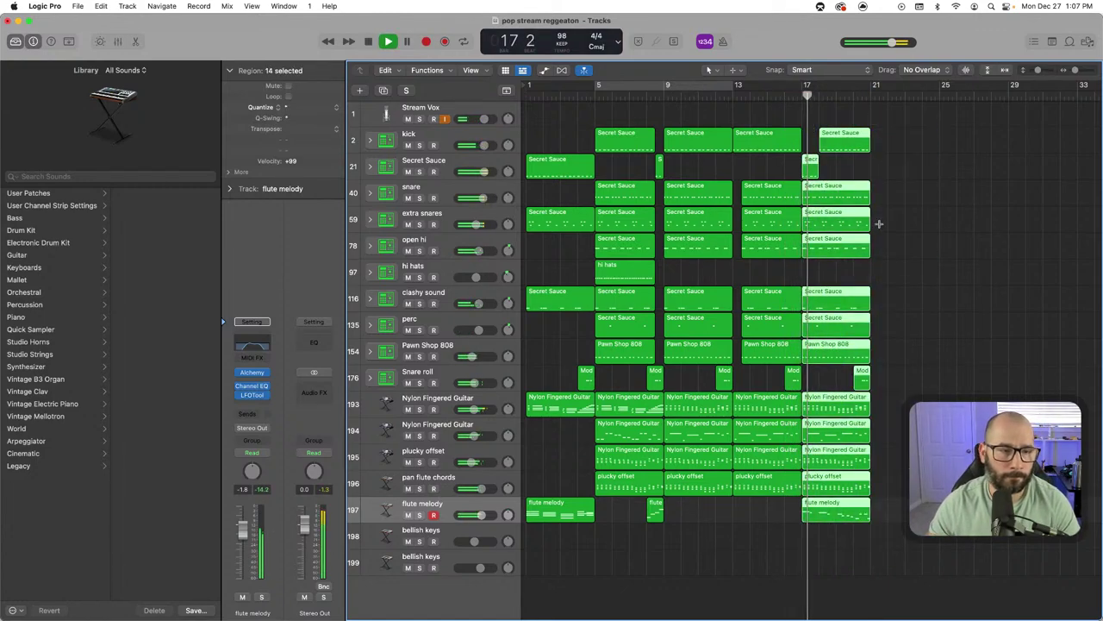
key("super+r")
left_click(899, 156)
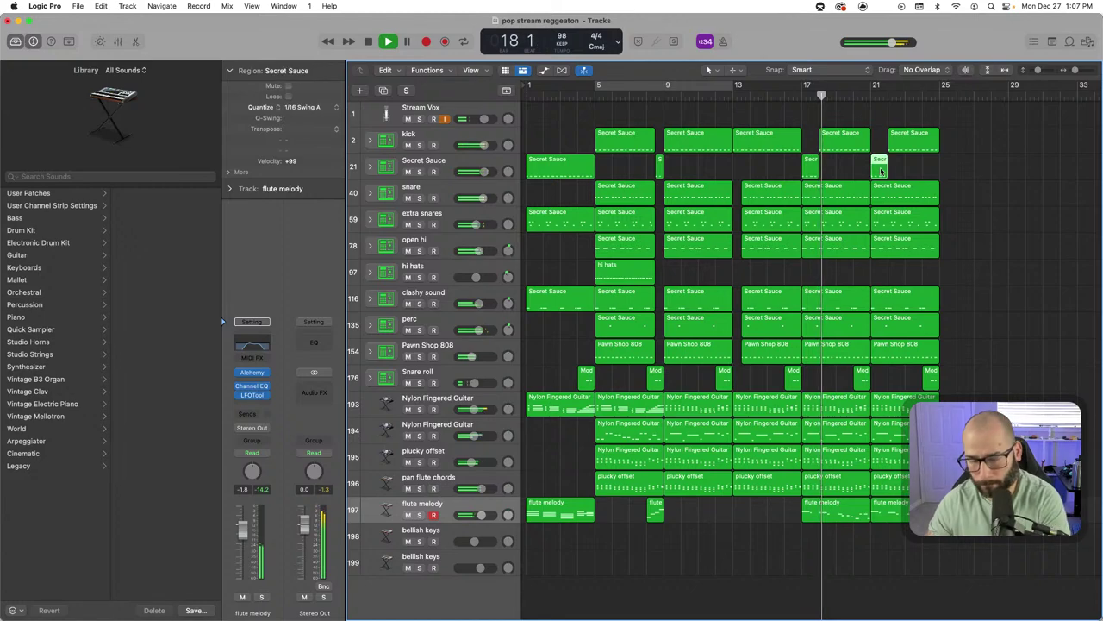
Replace the one-bar Secret Sauce region at bar 21 by extending the kick, and extend the other last drum and 808 regions back to bar 21
left_click_drag(890, 153, 872, 153)
left_click_drag(897, 377, 890, 198)
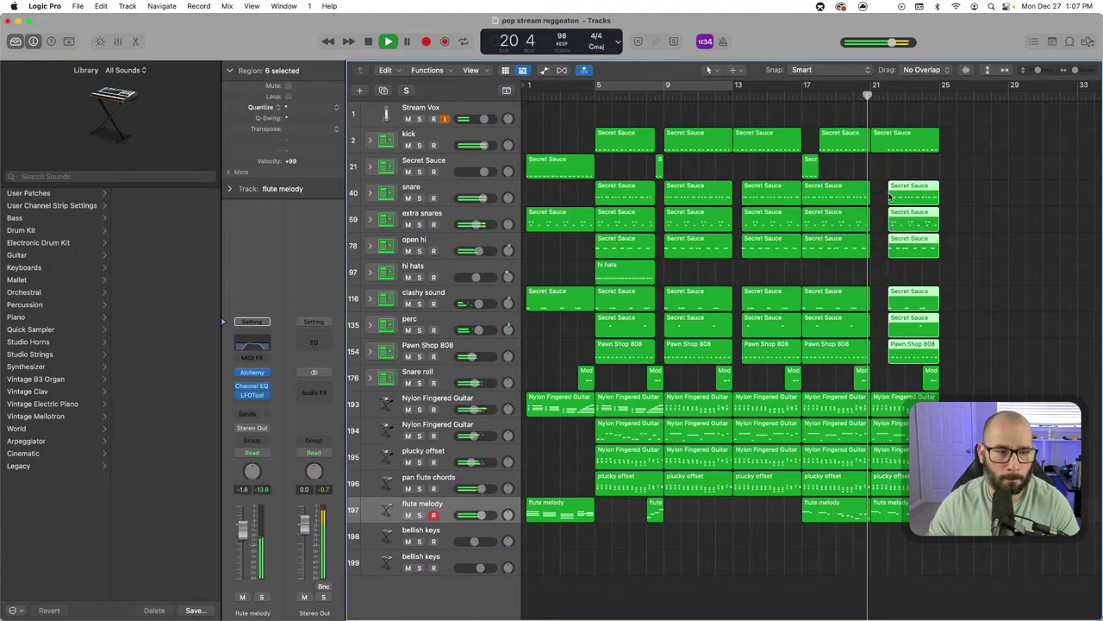
left_click(892, 146)
left_click_drag(761, 146, 888, 117)
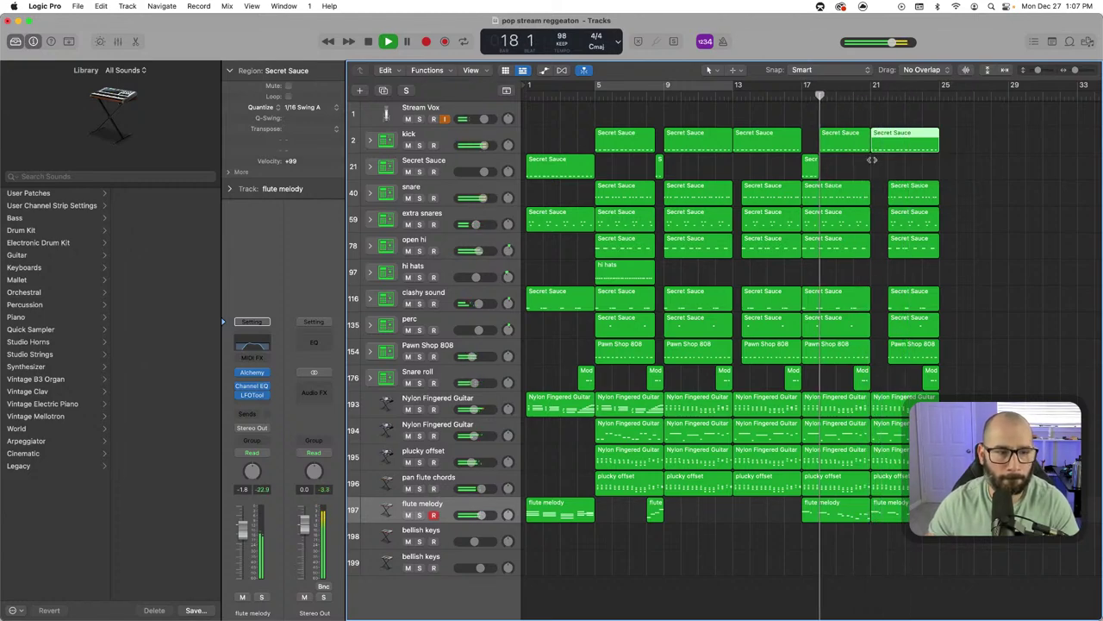
left_click_drag(872, 159, 901, 388)
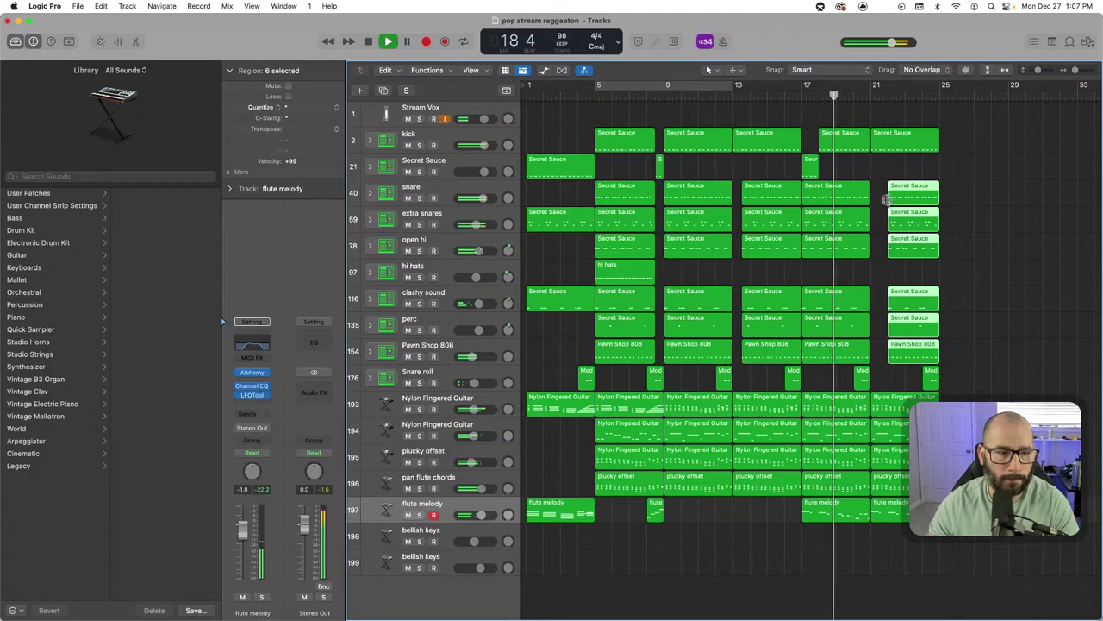
left_click_drag(886, 200, 874, 203)
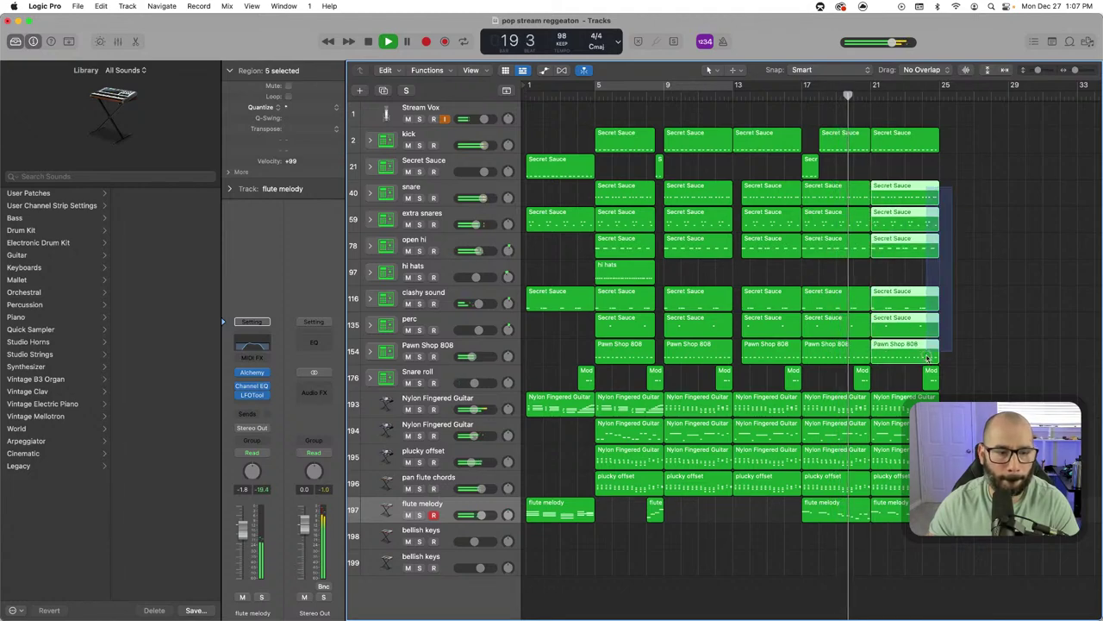
Shorten the last kick, drum and 808 regions to end at bar 24, and copy the one-bar Secret Sauce region from bar 17 to bar 24
left_click_drag(938, 363, 921, 362)
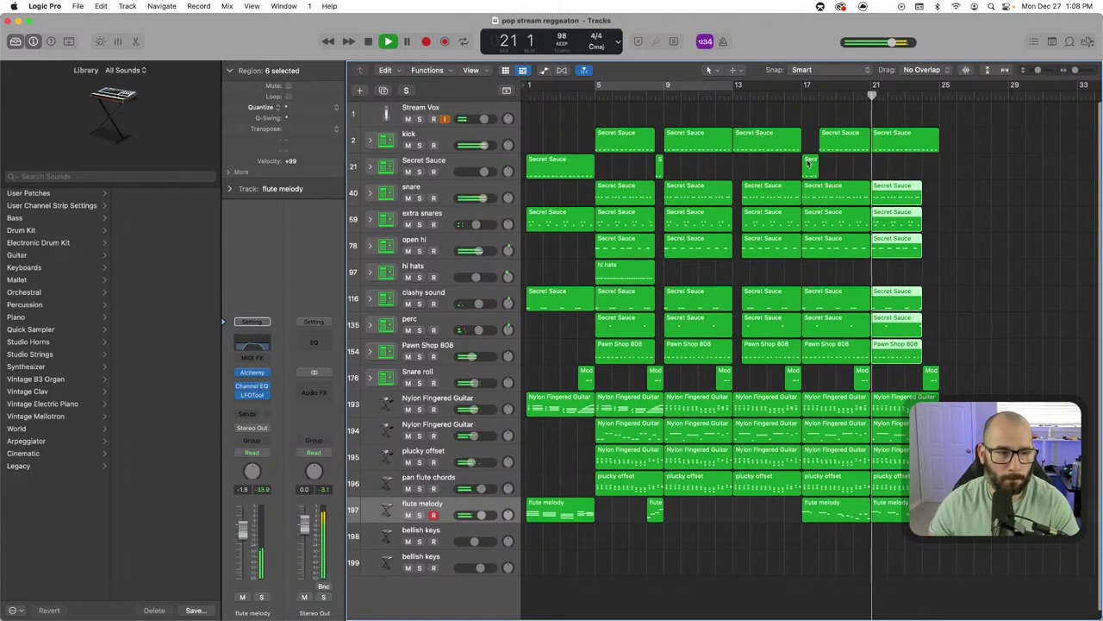
left_click_drag(808, 171, 921, 151)
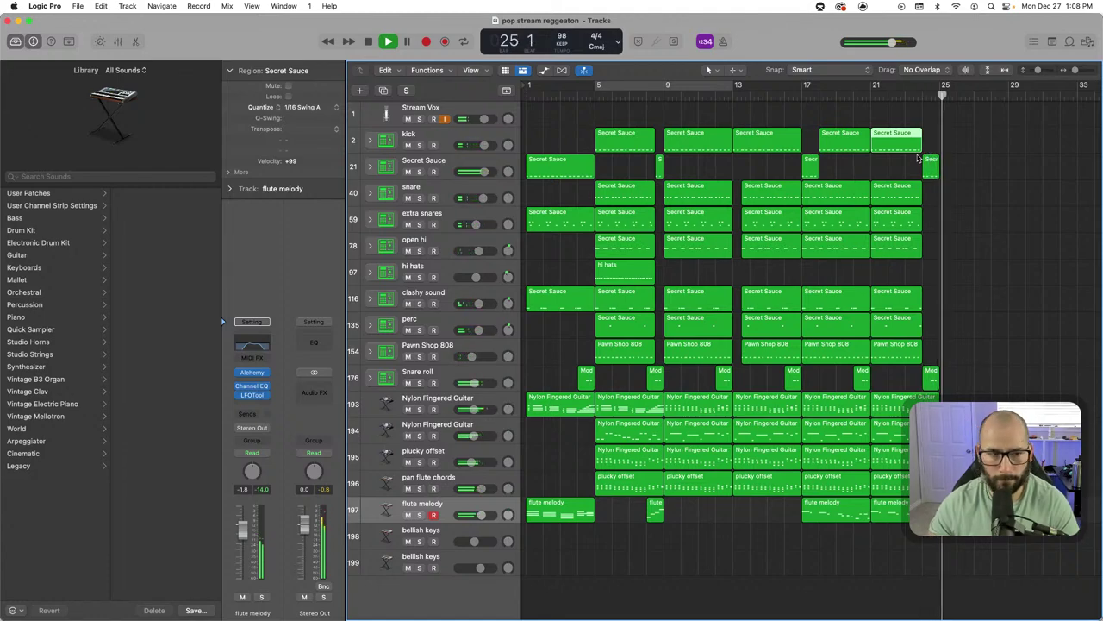
key("Return")
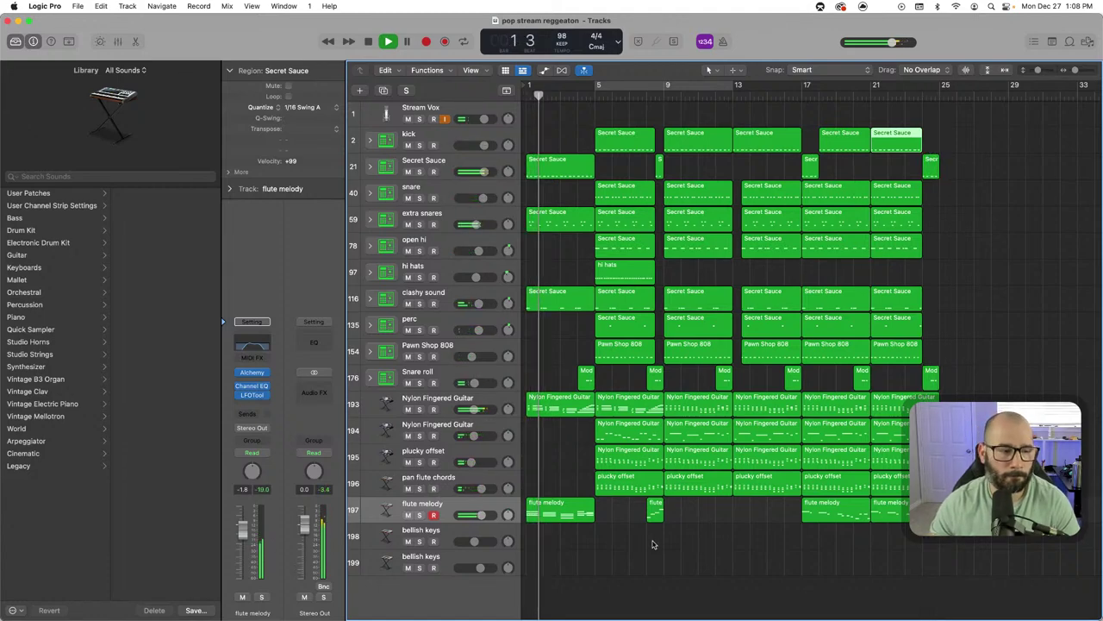
Copy the bar 5–8 section to bar 25 and add a short played flute melody region at bar 12
left_click_drag(652, 552, 957, 149)
left_click(1029, 259)
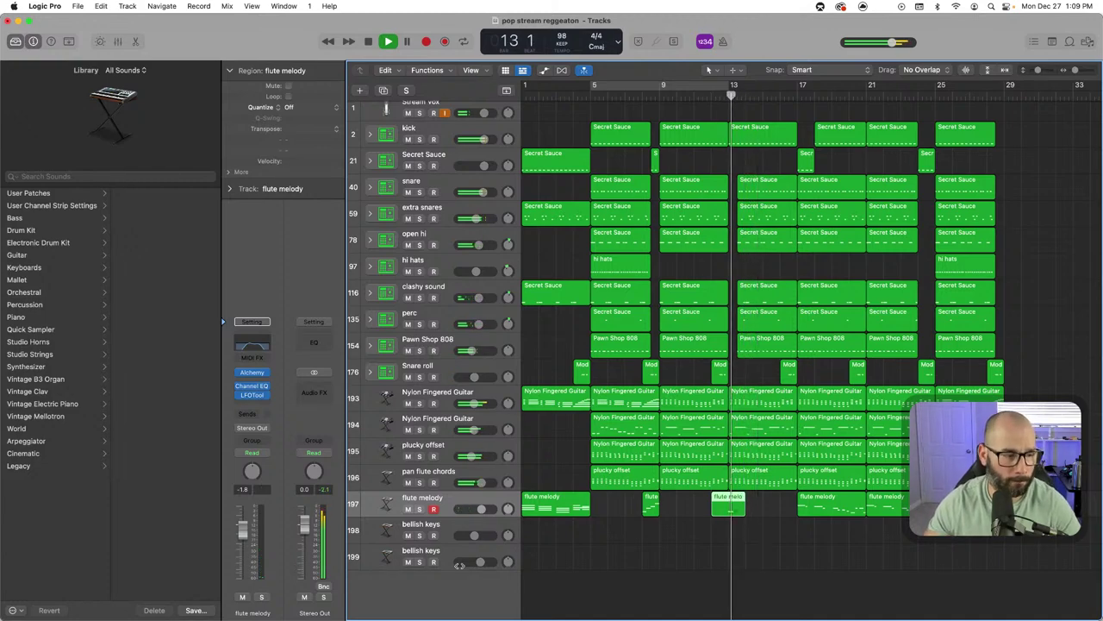
Check the flute phrase at bar 12 with its track soloed, set the region's velocity to +45, and turn solo off
left_click(420, 510)
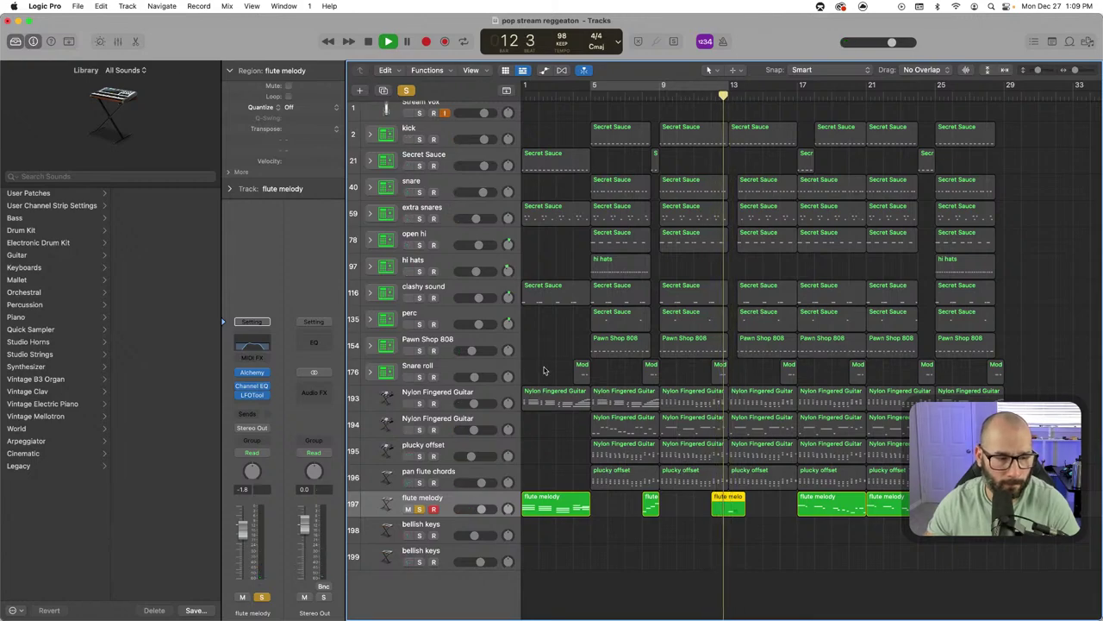
left_click(420, 509)
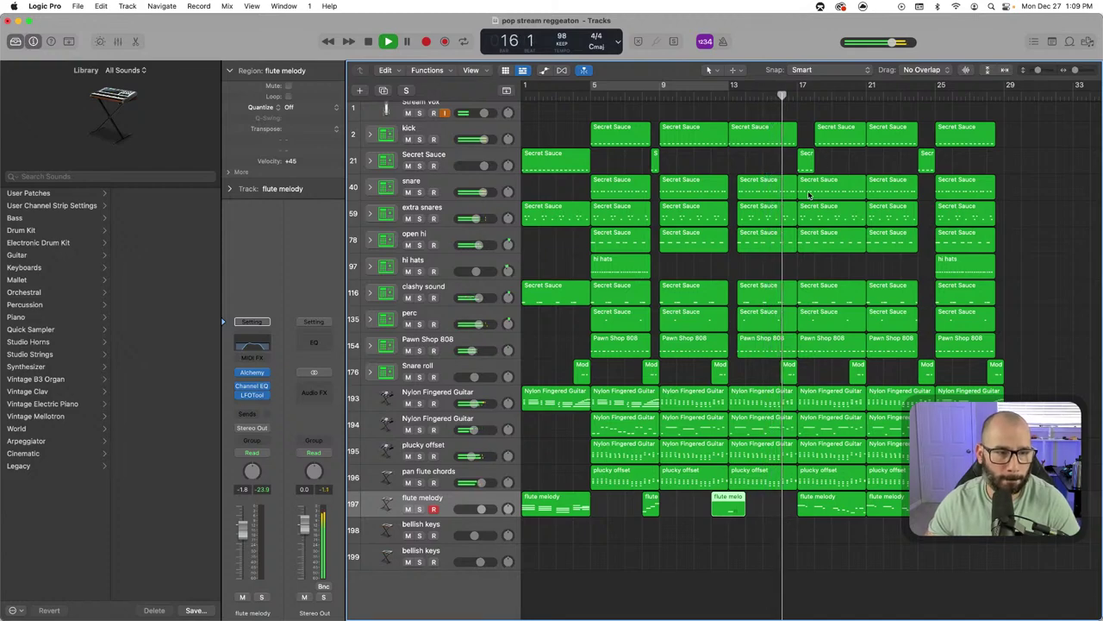
Trim the start of the snare region at bar 17 to bar 18 and listen on through bar 24
left_click_drag(801, 195, 817, 191)
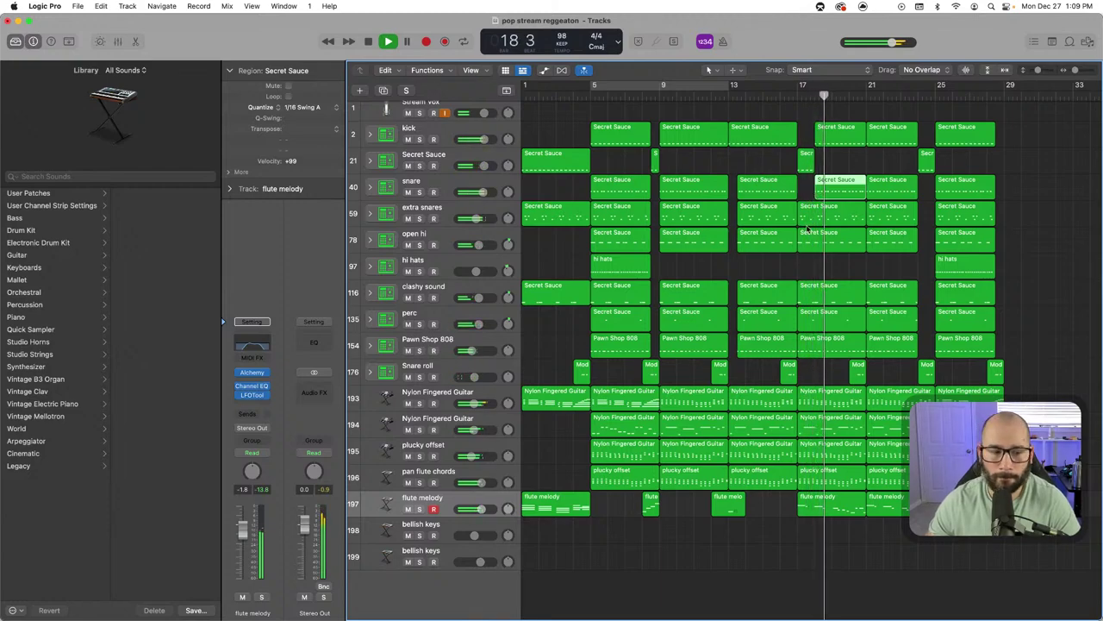
scroll(822, 307, "down", 1)
left_click(863, 568)
scroll(862, 567, "up", 1)
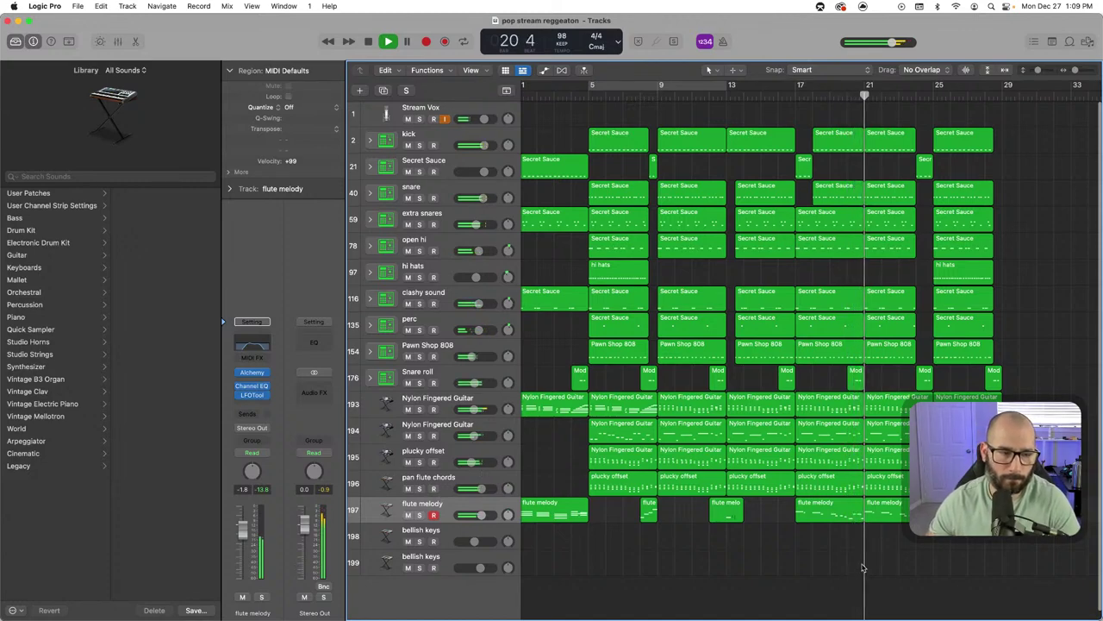
scroll(862, 567, "right", 1)
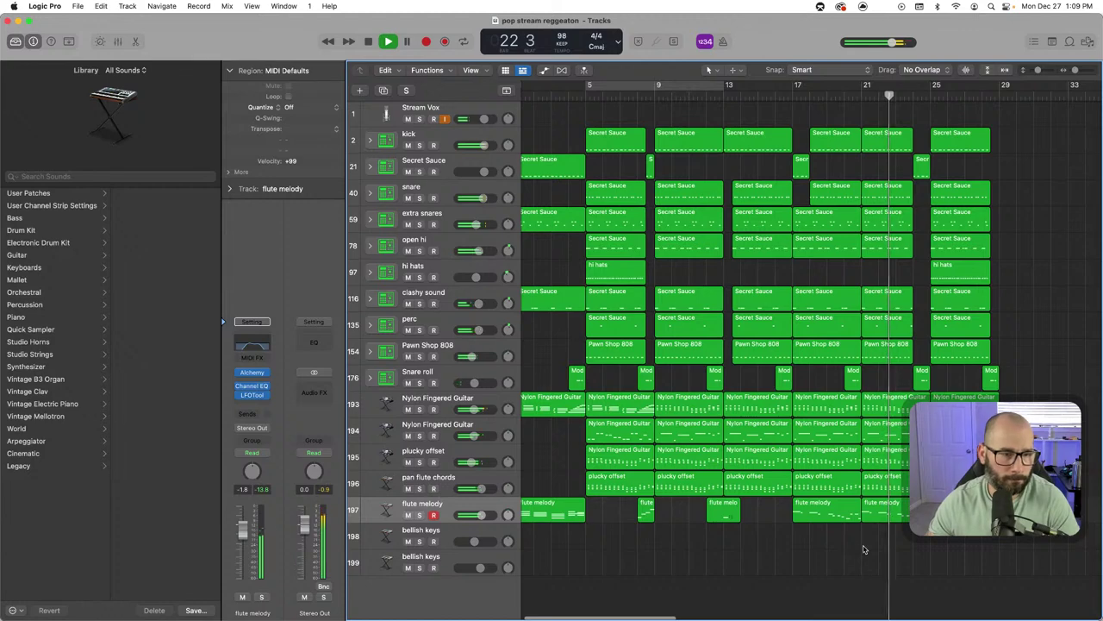
scroll(634, 245, "left", 1)
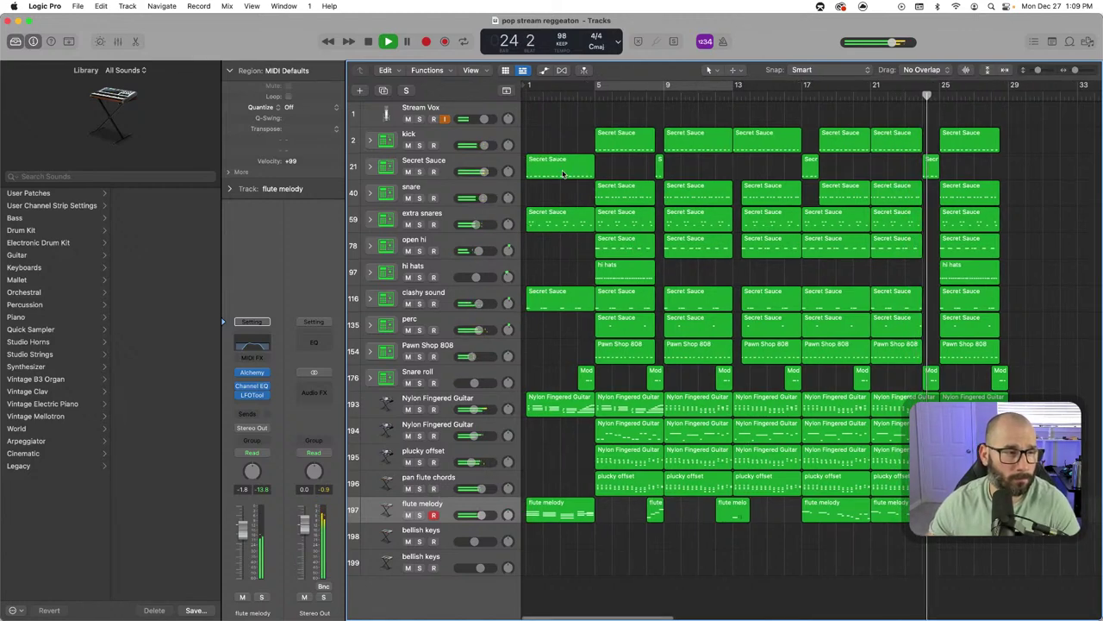
Play from the beginning, check the Secret Sauce track in solo, and rename it "kick filtered"
key("Return")
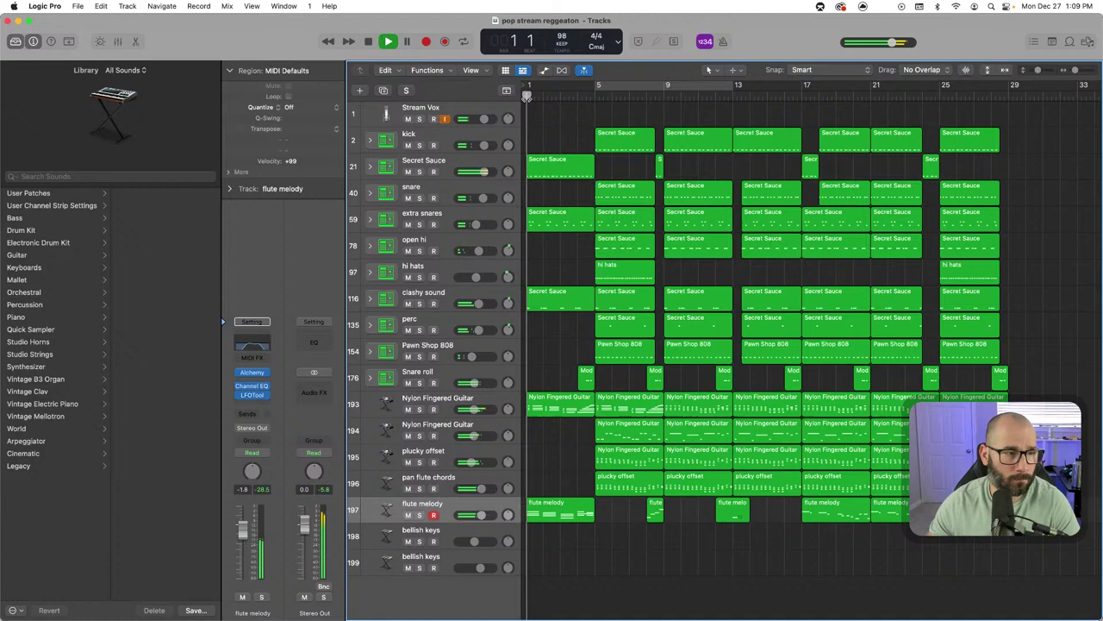
left_click(420, 171)
left_click(420, 171)
double_click(422, 160)
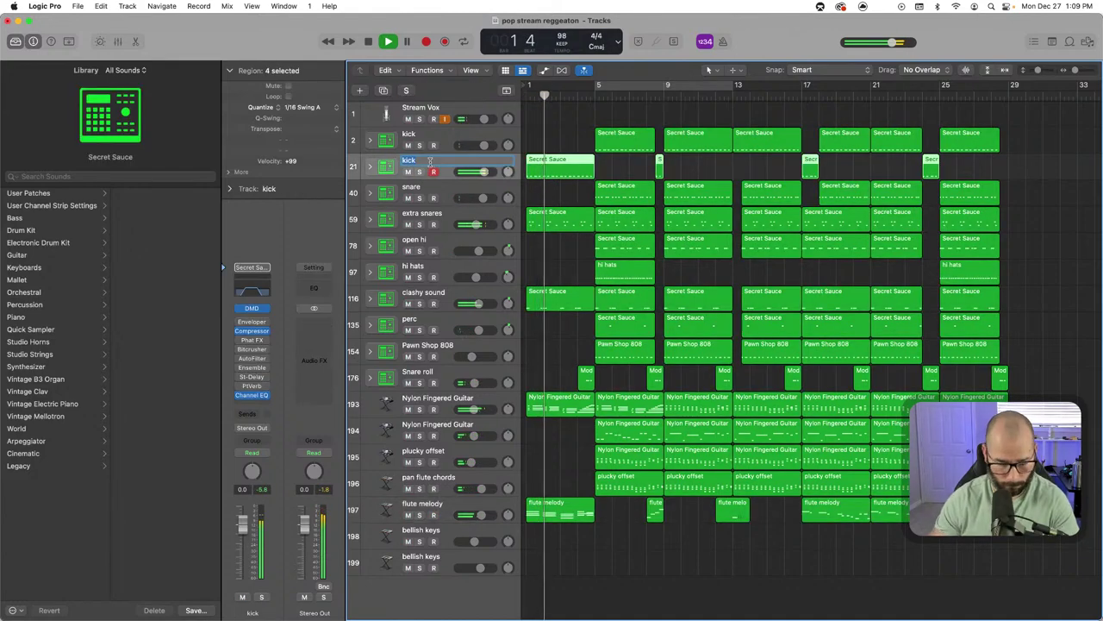
type("kick filtered")
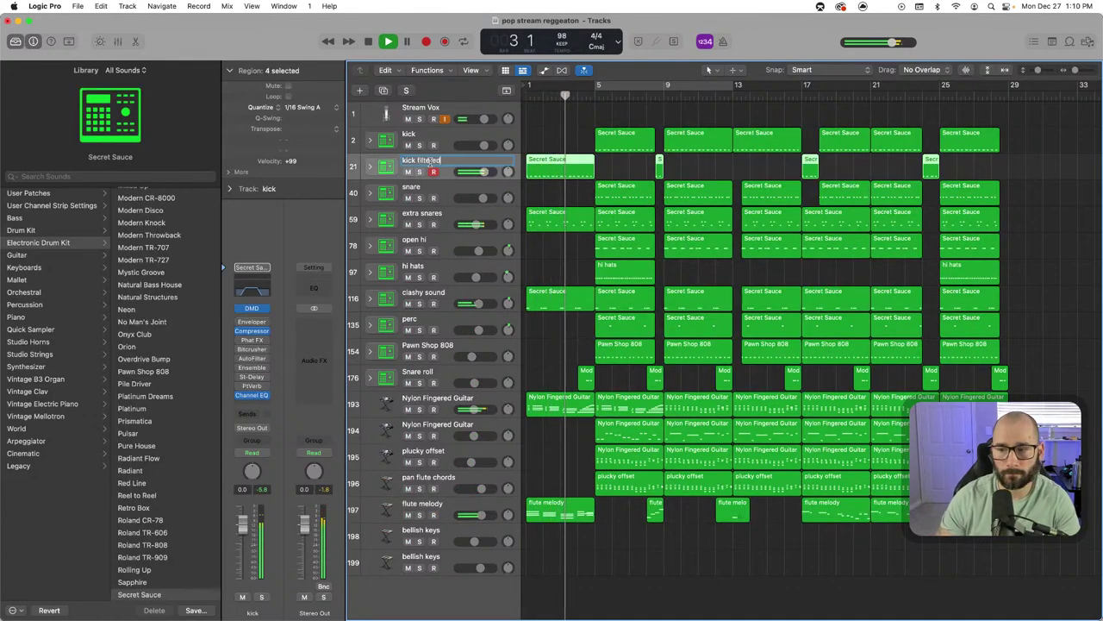
key("Return")
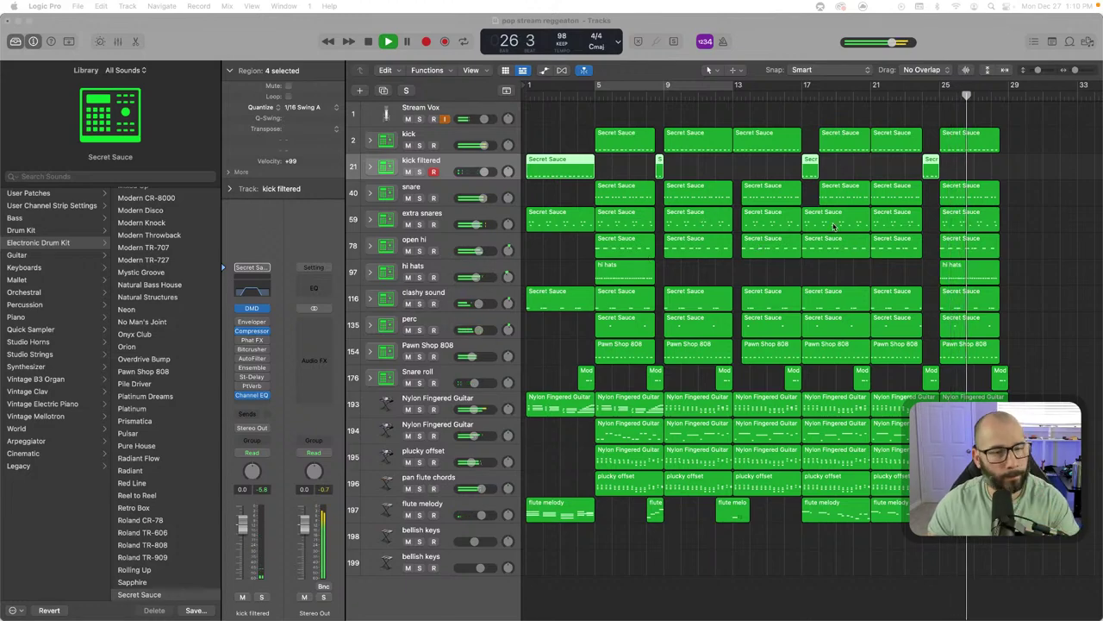
Extend the kick, drum and 808 regions starting at bar 25 to end at bar 29, and delete the snare roll at bar 28
left_click_drag(1026, 191, 989, 355)
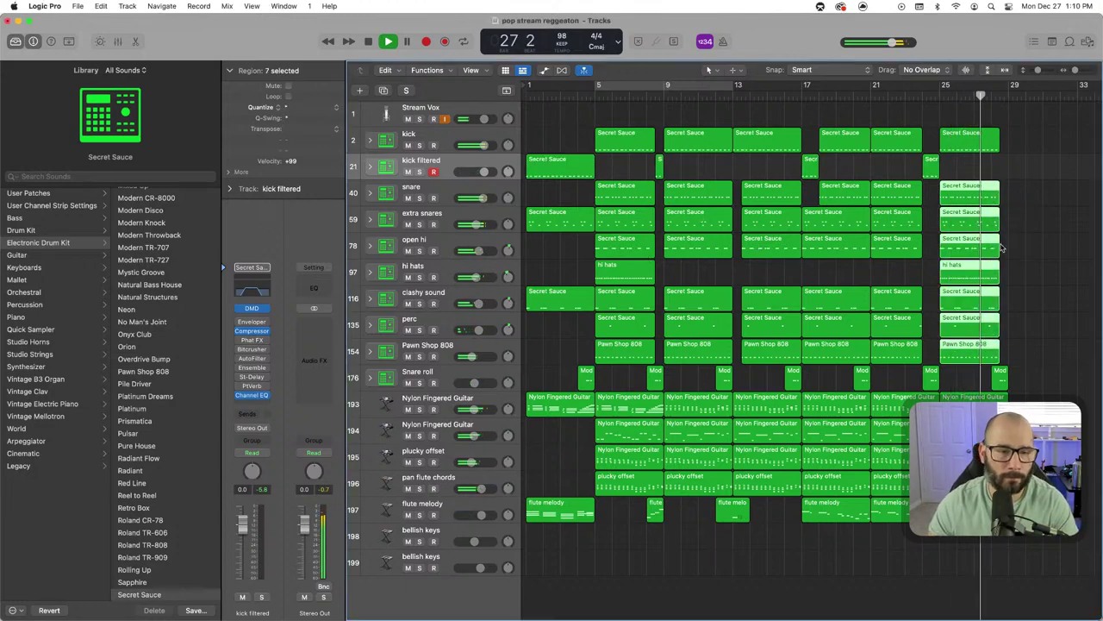
left_click_drag(1009, 131, 973, 360)
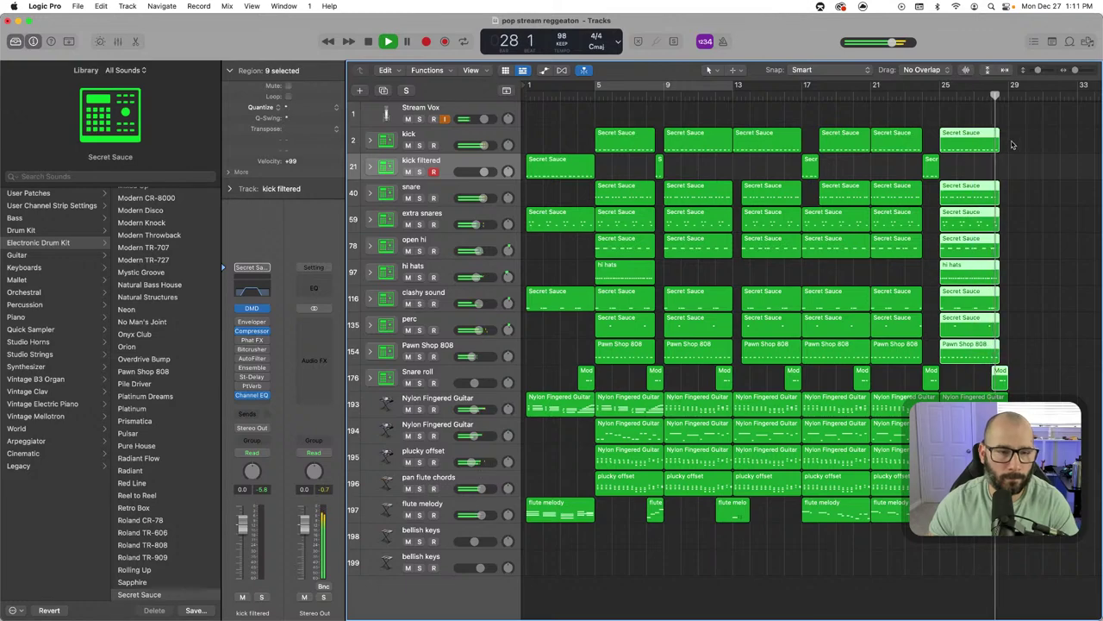
left_click_drag(1000, 143, 1007, 146)
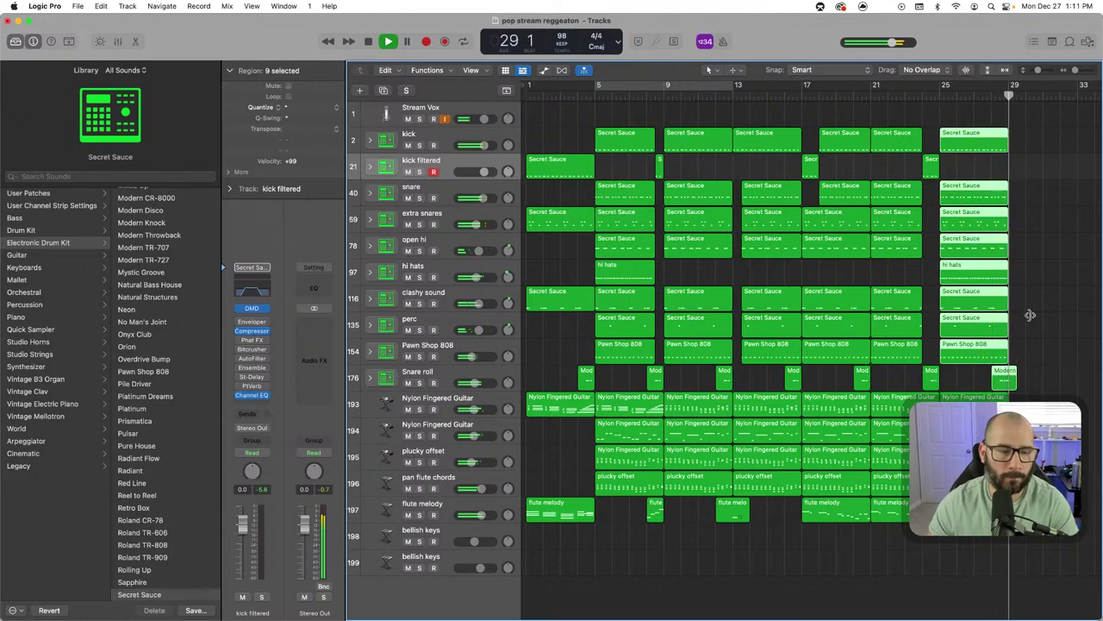
key("space")
left_click(1049, 337)
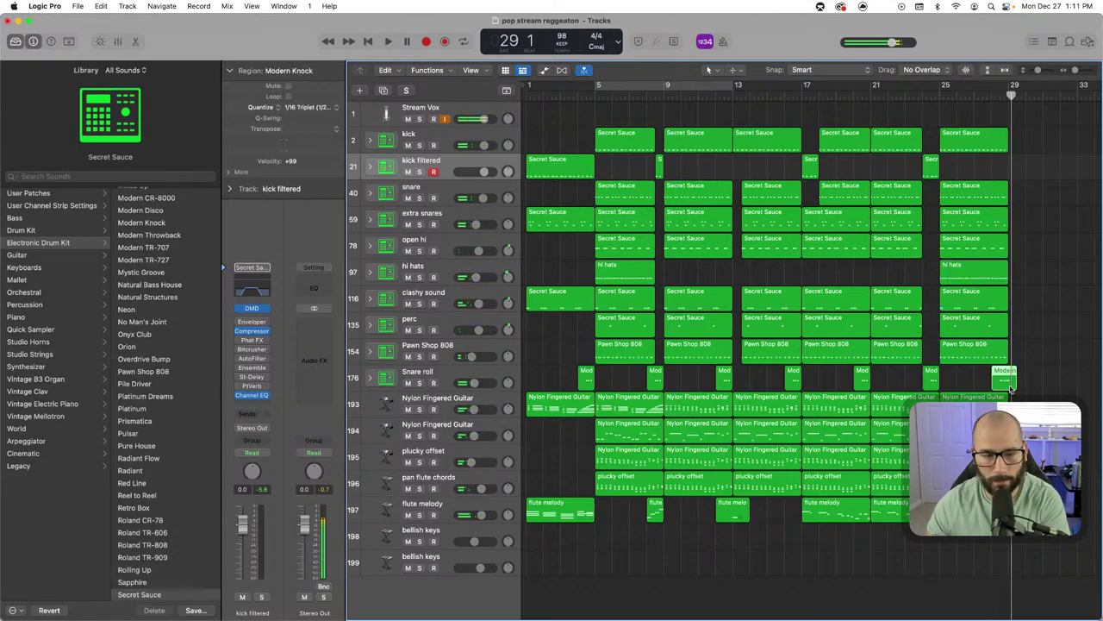
Play back the arrangement from just before bar 5, then from about bar 24, to compare the two sections
left_click(592, 97)
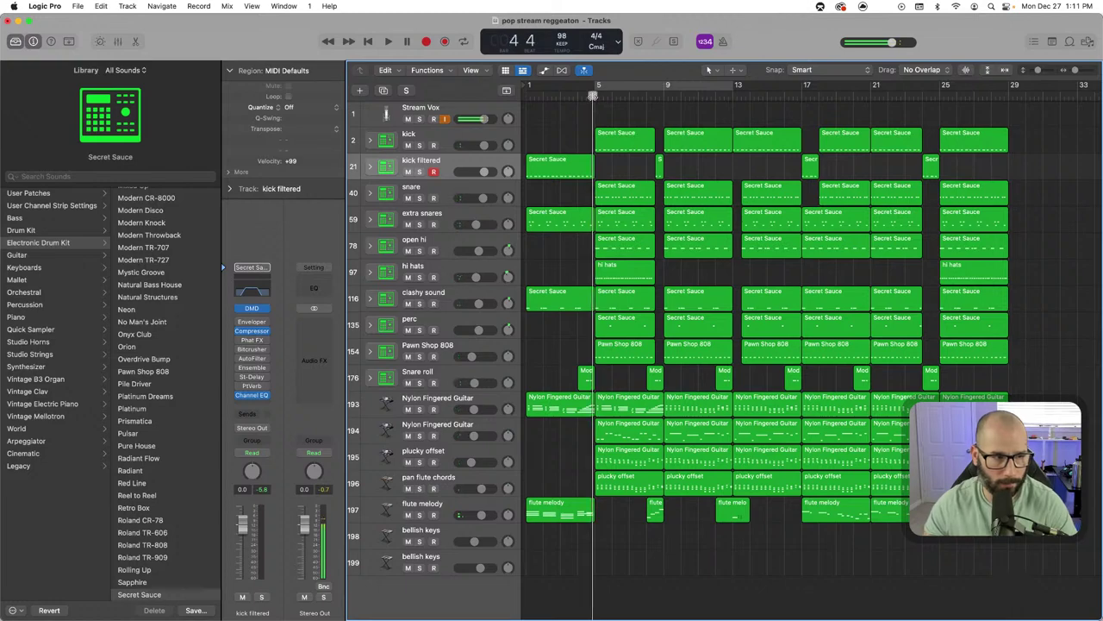
key("space")
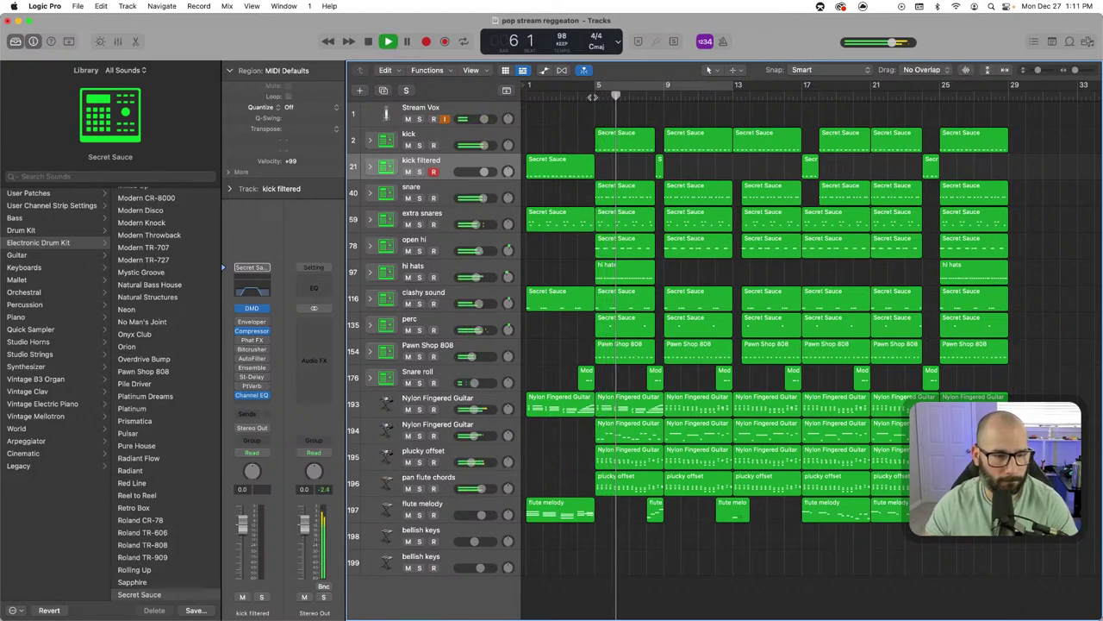
left_click(928, 97)
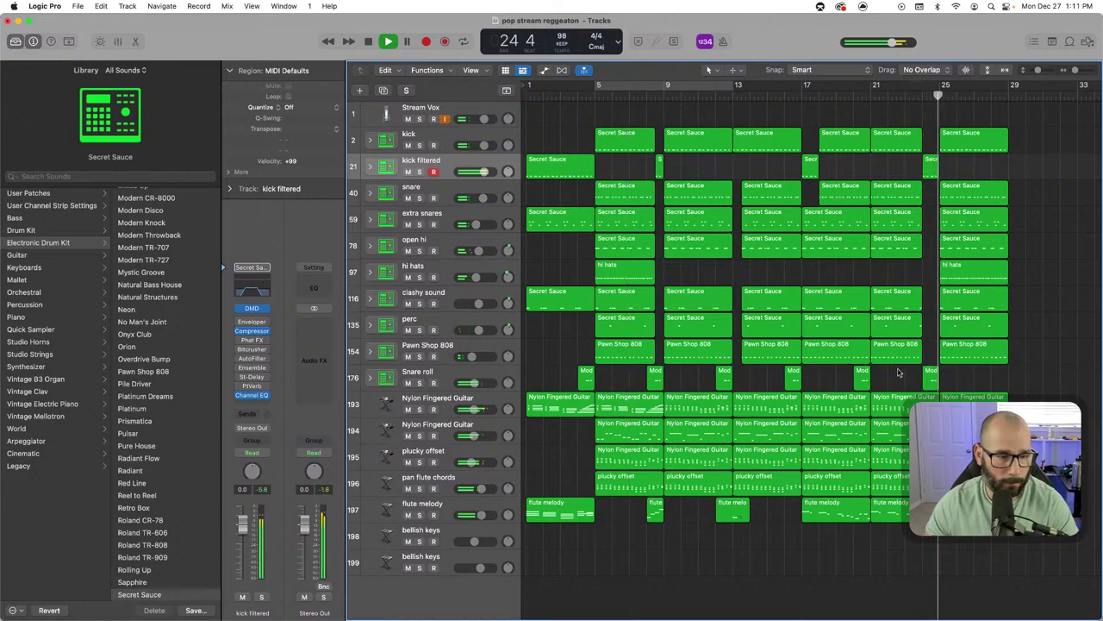
Duplicate the second Nylon Fingered Guitar track, rename the original "bass", and move the empty duplicate above it
left_click(444, 403)
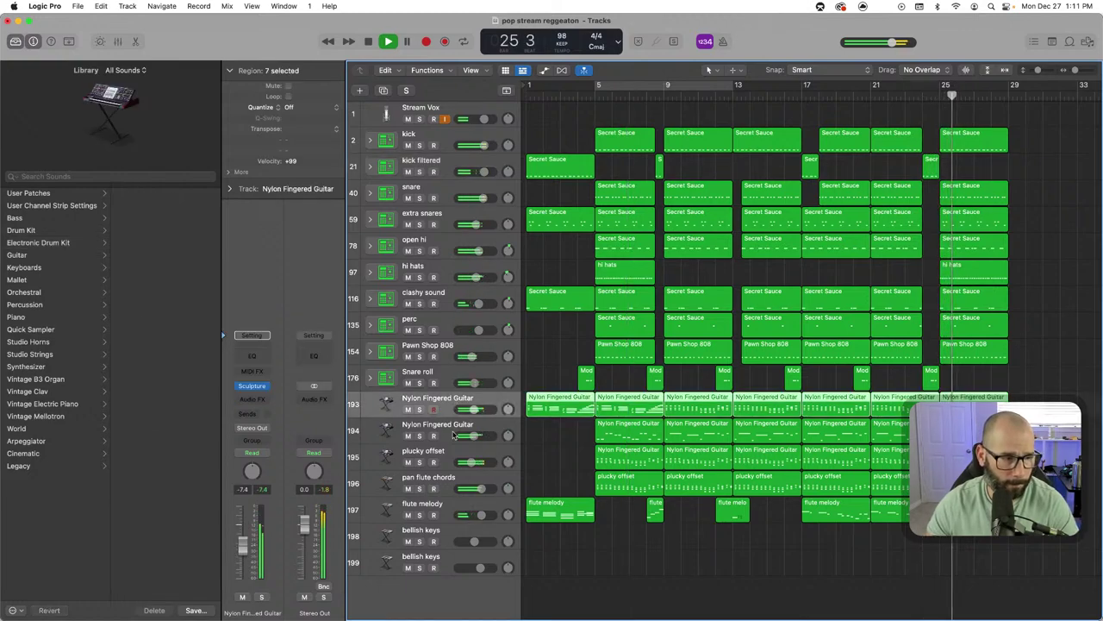
left_click(454, 435)
key("super+d")
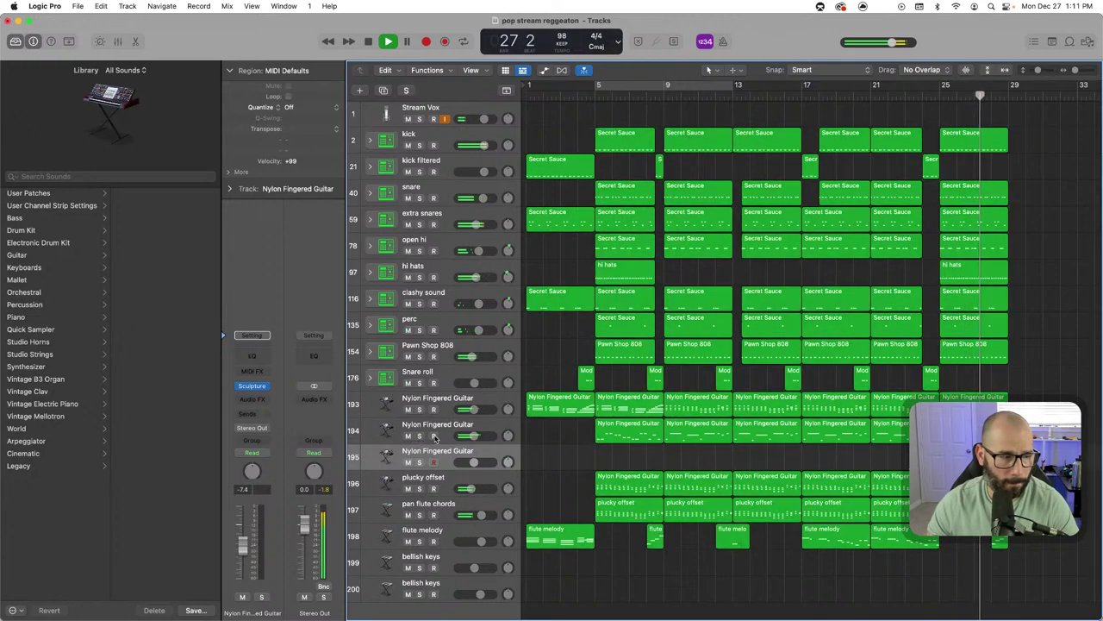
double_click(440, 425)
type("bass")
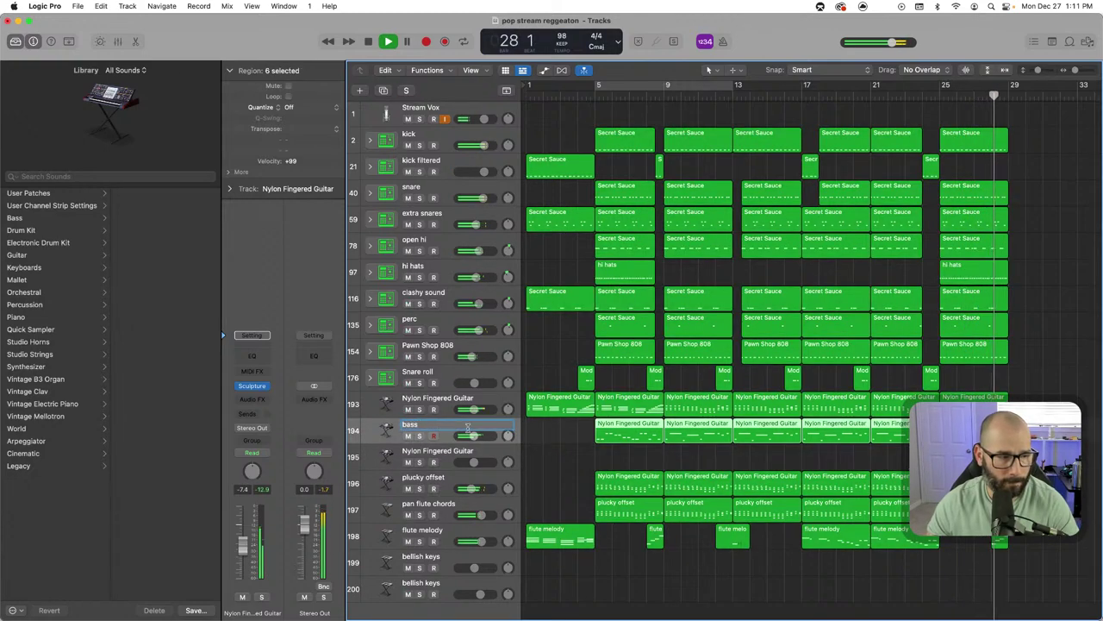
left_click_drag(467, 453, 457, 424)
Rehearse a guitar melody on the new Nylon Fingered Guitar track from about bar 24, capture it as a region, and play it back
left_click(917, 94)
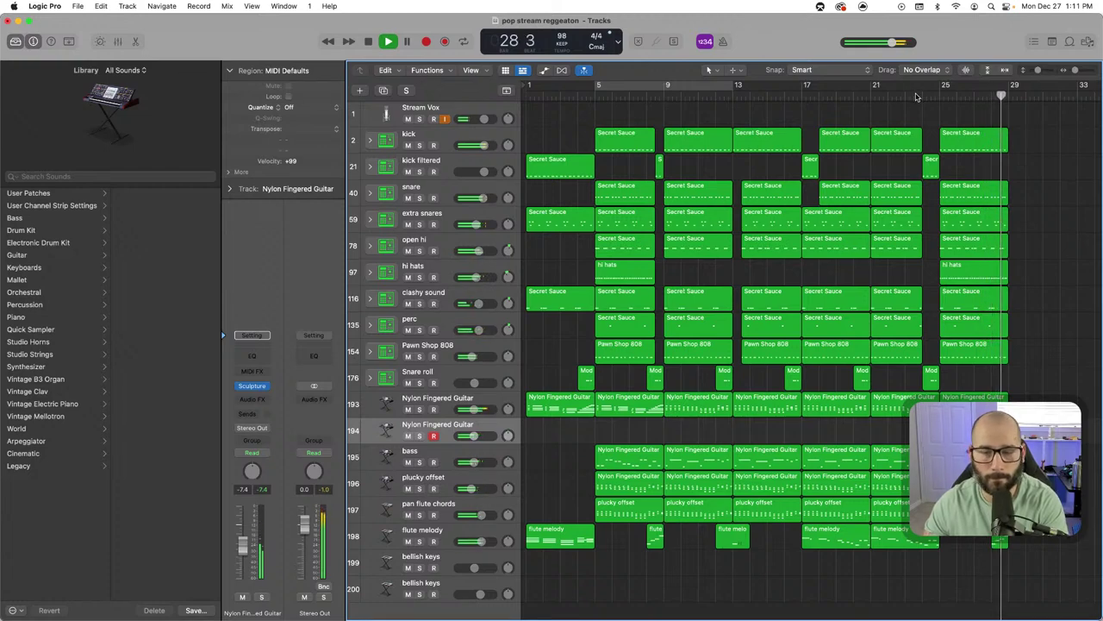
left_click(925, 95)
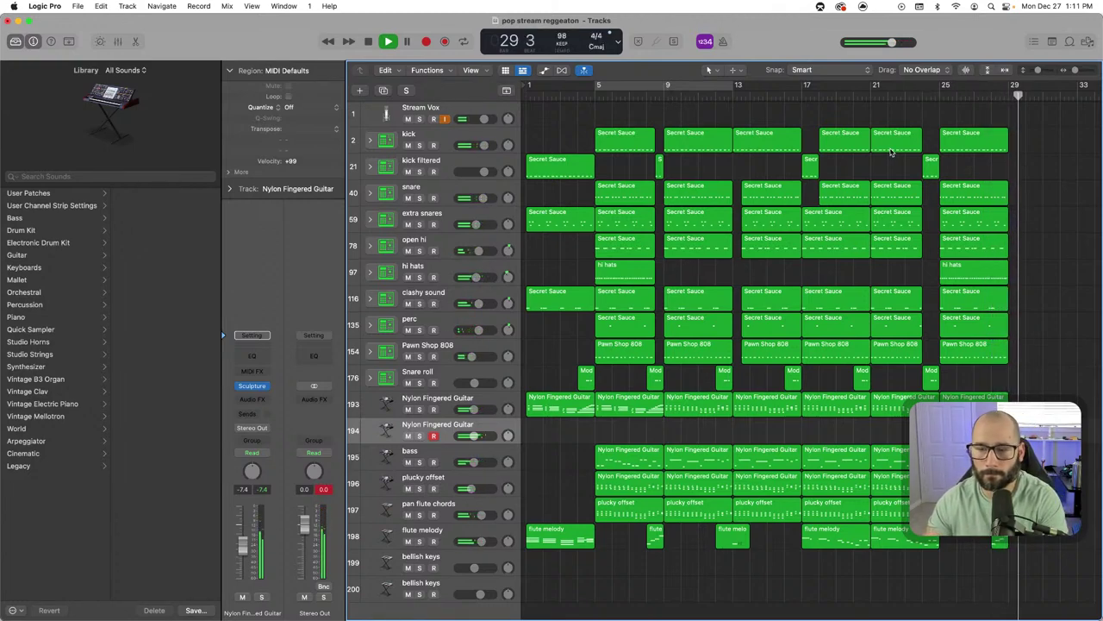
left_click(925, 96)
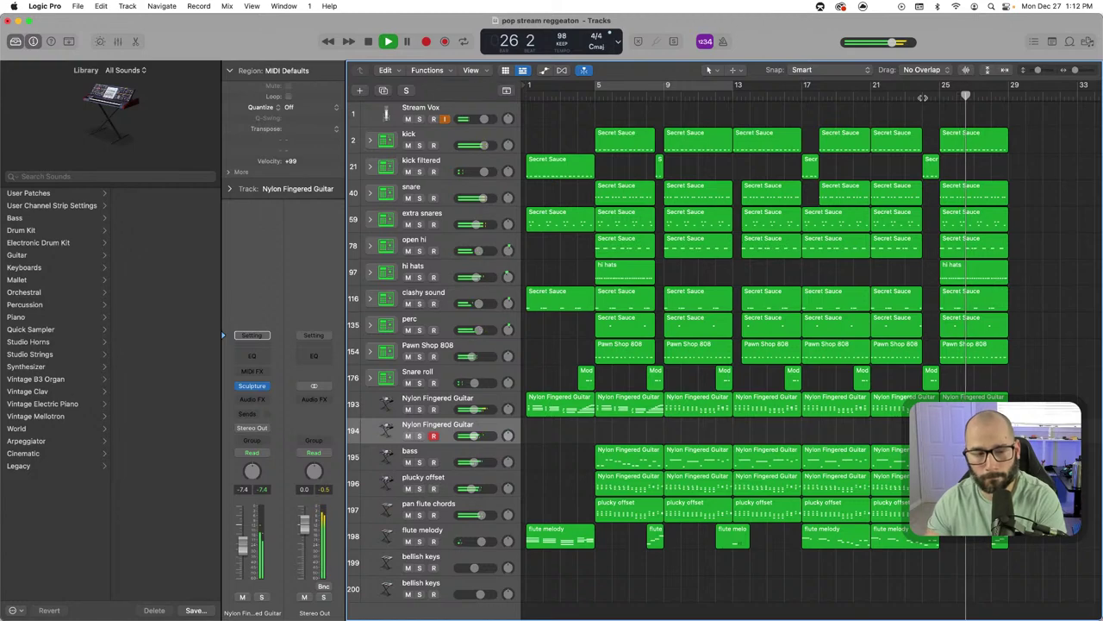
left_click(926, 96)
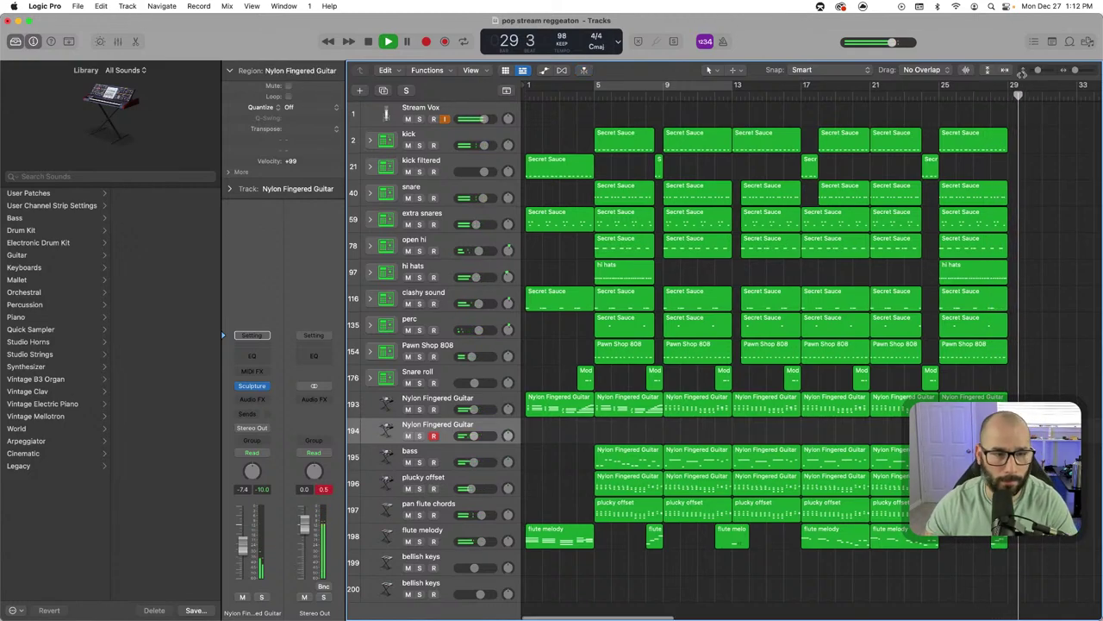
left_click(926, 94)
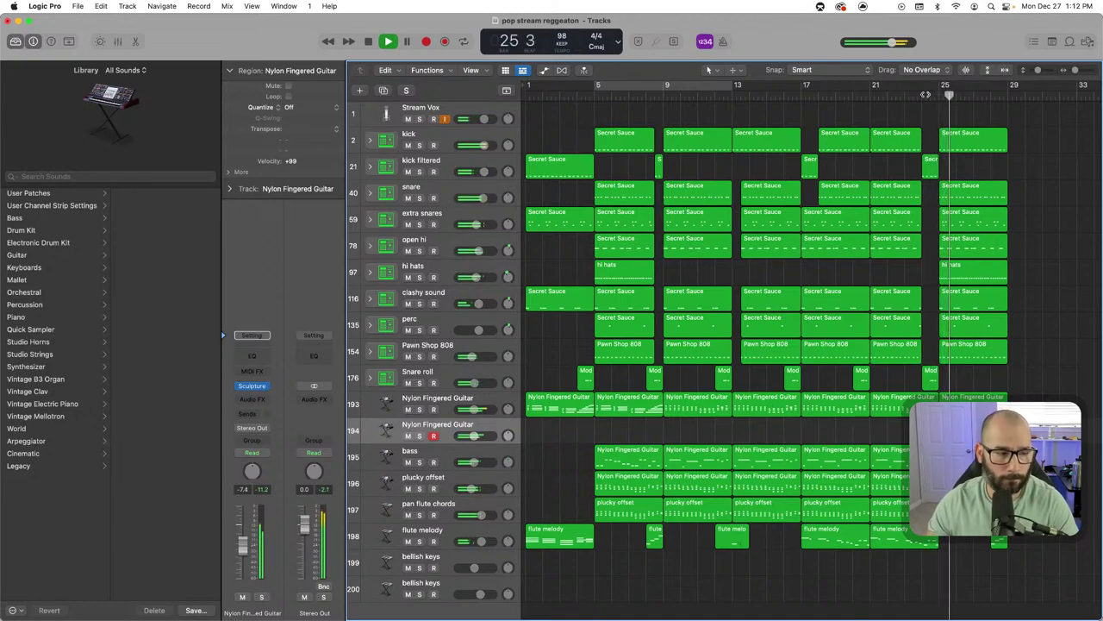
Duplicate the empty-named melody guitar track directly below itself, reduce the track height, and copy the bar 25 melody region onto the duplicate
key("super+d")
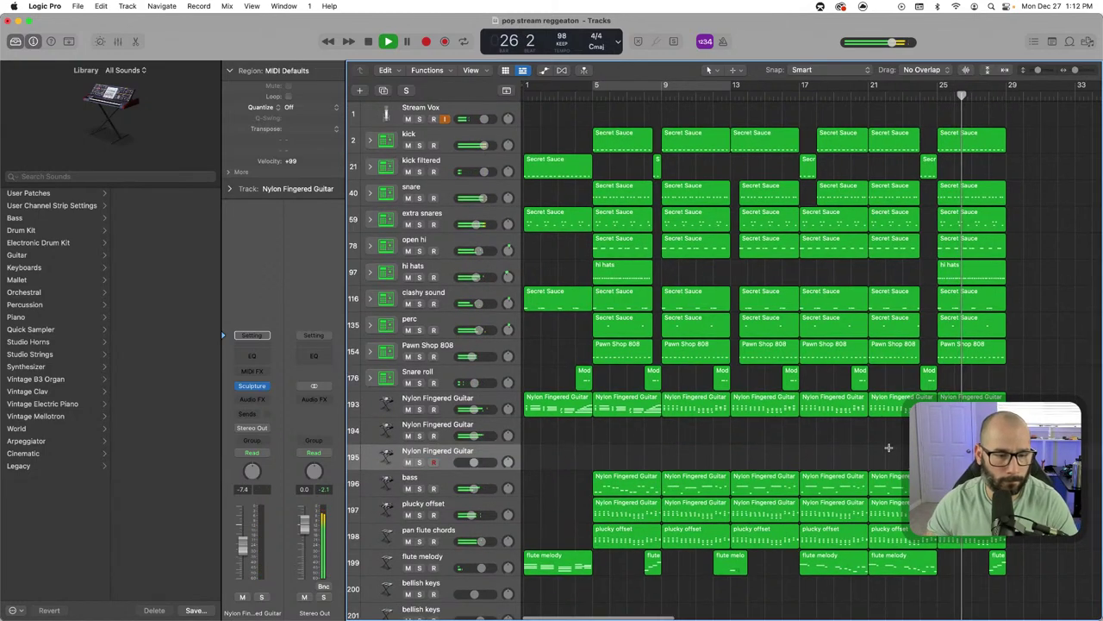
key("super+Up")
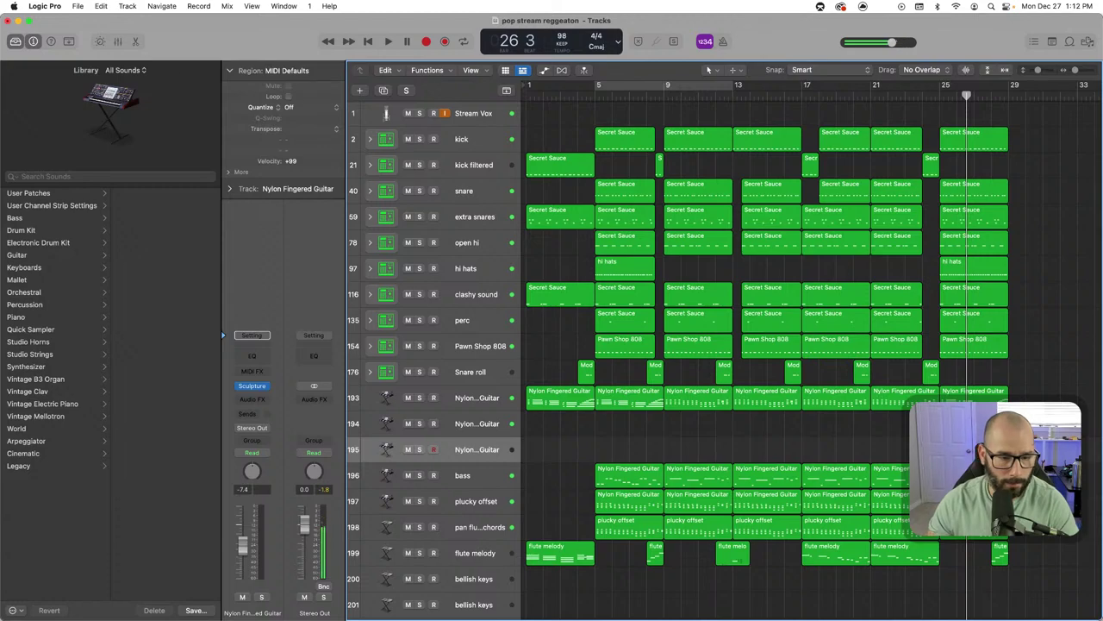
key("super+Up")
left_click(959, 417)
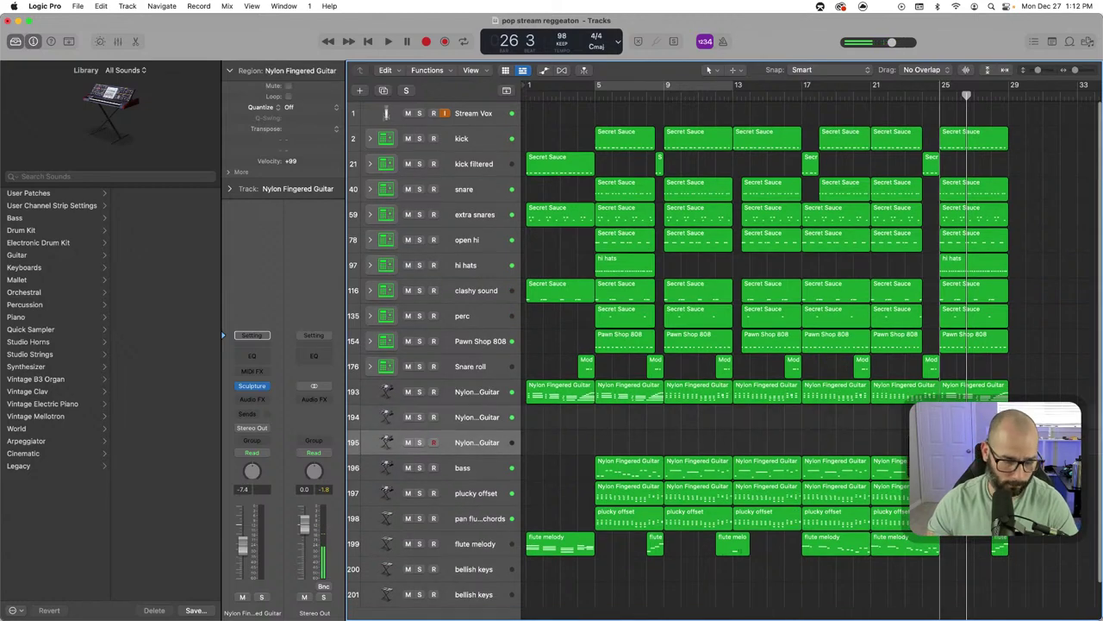
left_click_drag(959, 417, 959, 443)
left_click_drag(890, 456, 441, 498)
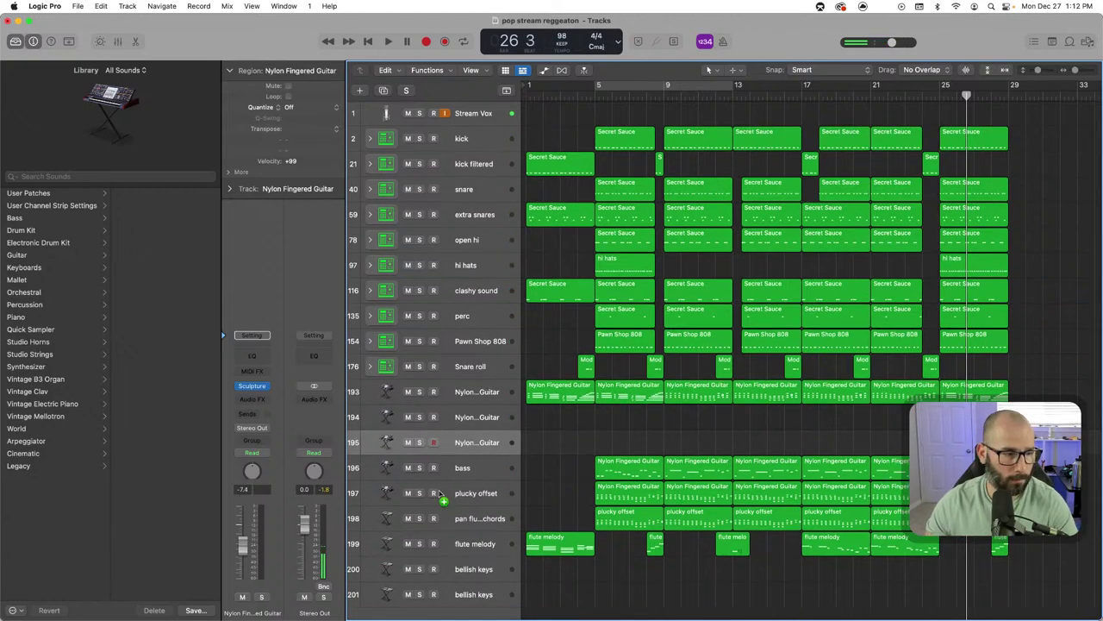
Replace the Sculpture instrument on the duplicated guitar track with Alchemy
left_click(250, 386)
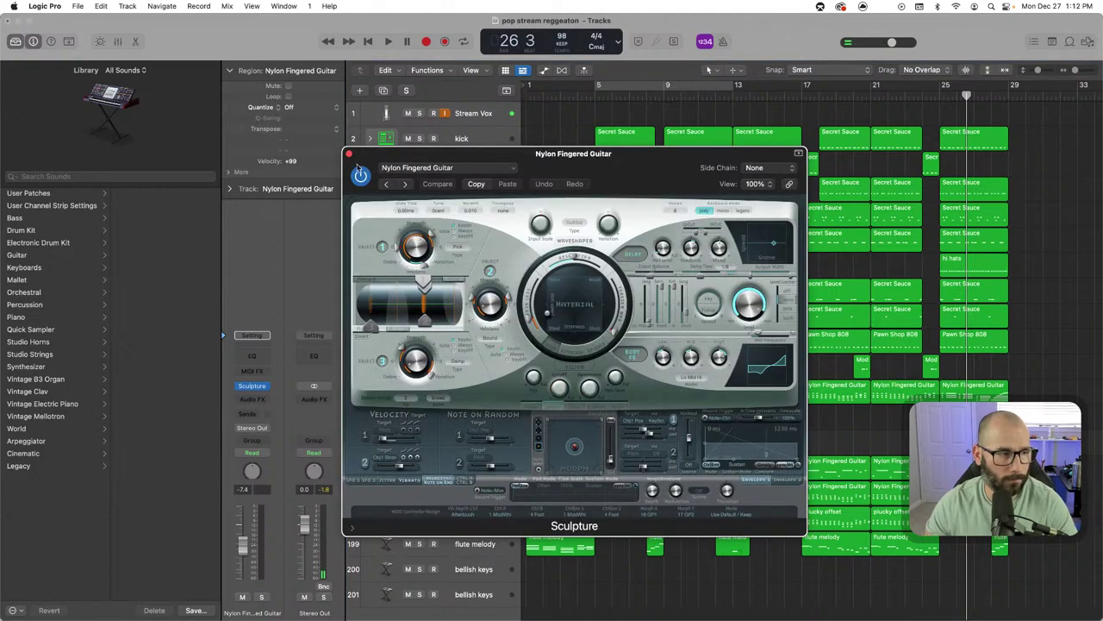
left_click(350, 154)
scroll(811, 344, "right", 1)
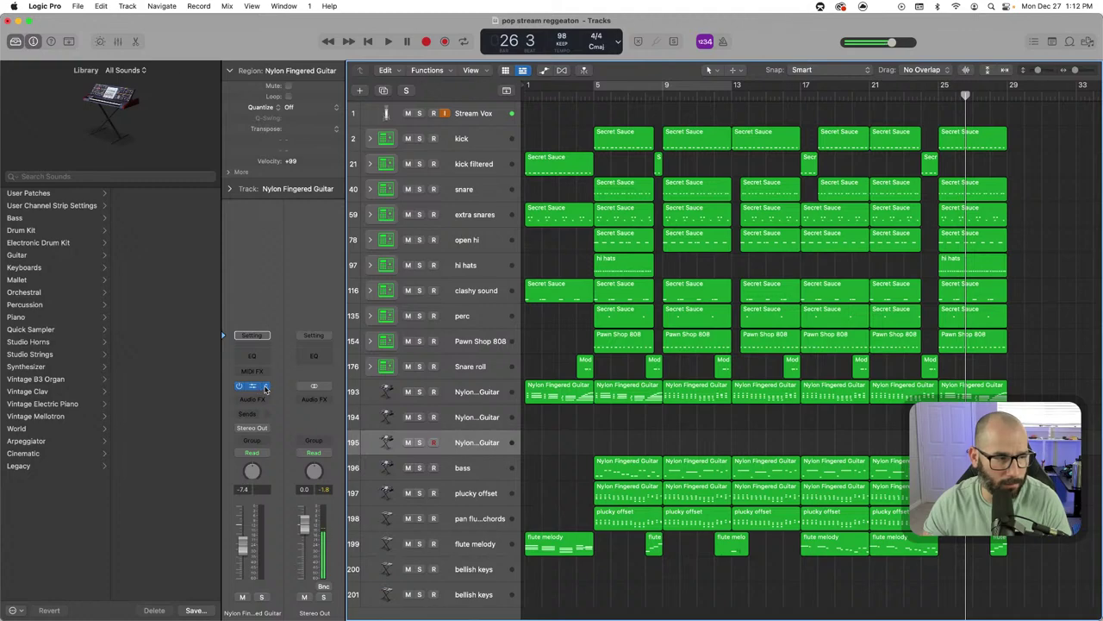
left_click(266, 390)
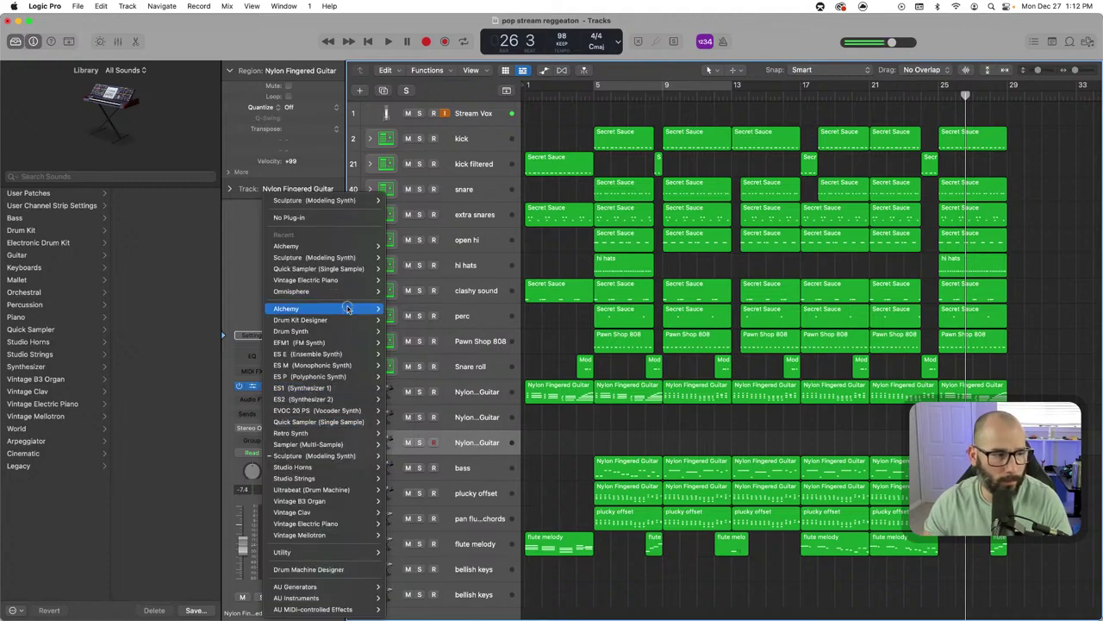
left_click(348, 307)
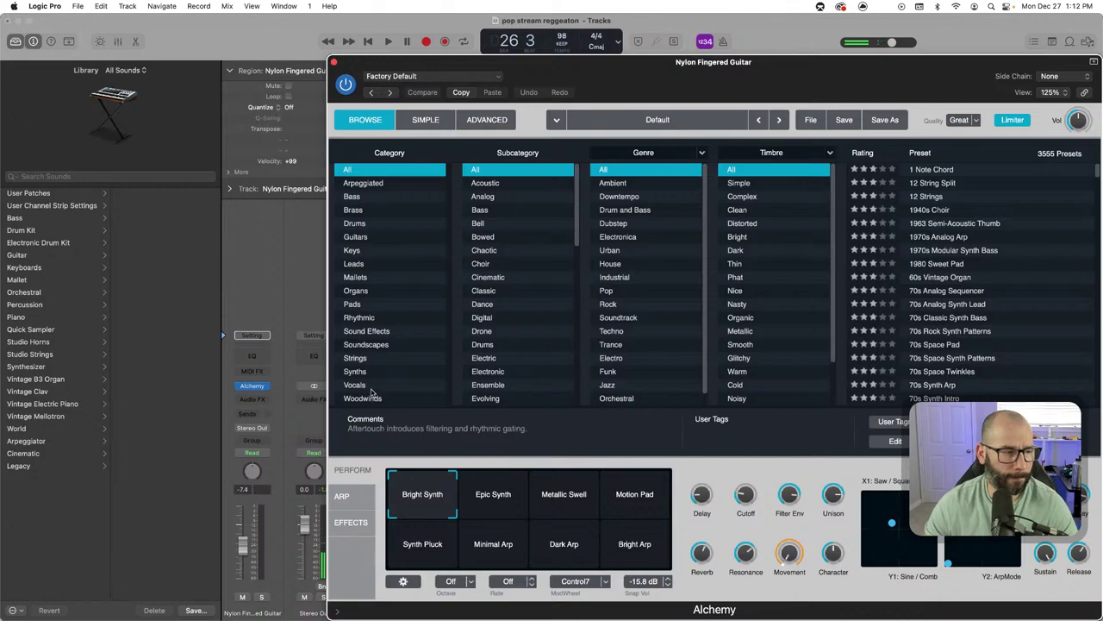
Load the 70s Synth Strings preset from the Strings category and set the track volume to -3.2 dB
left_click(357, 359)
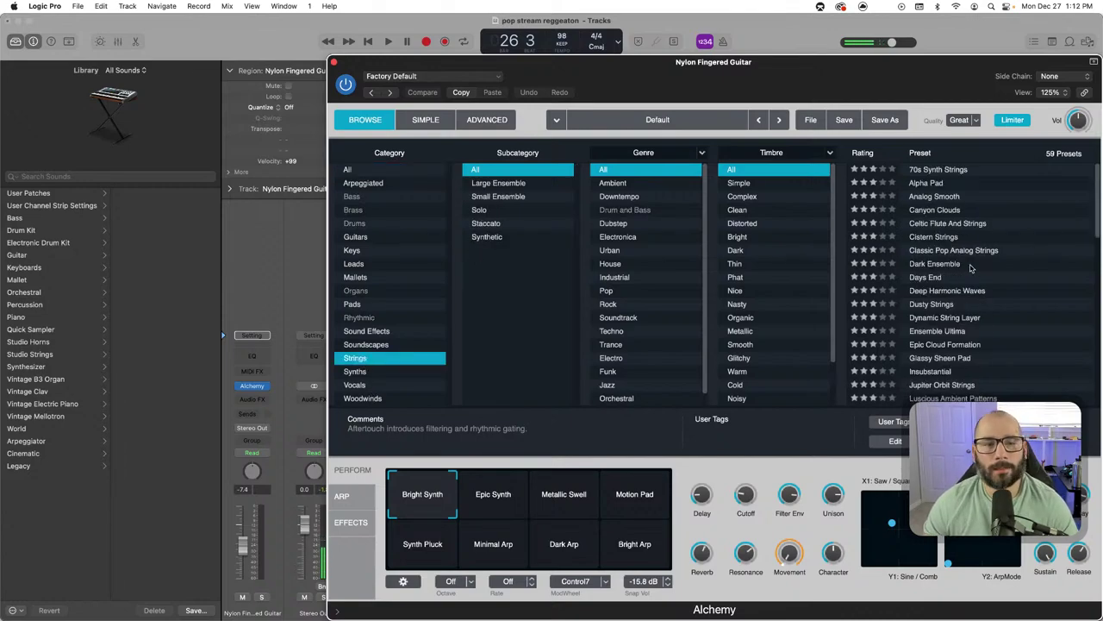
left_click(952, 171)
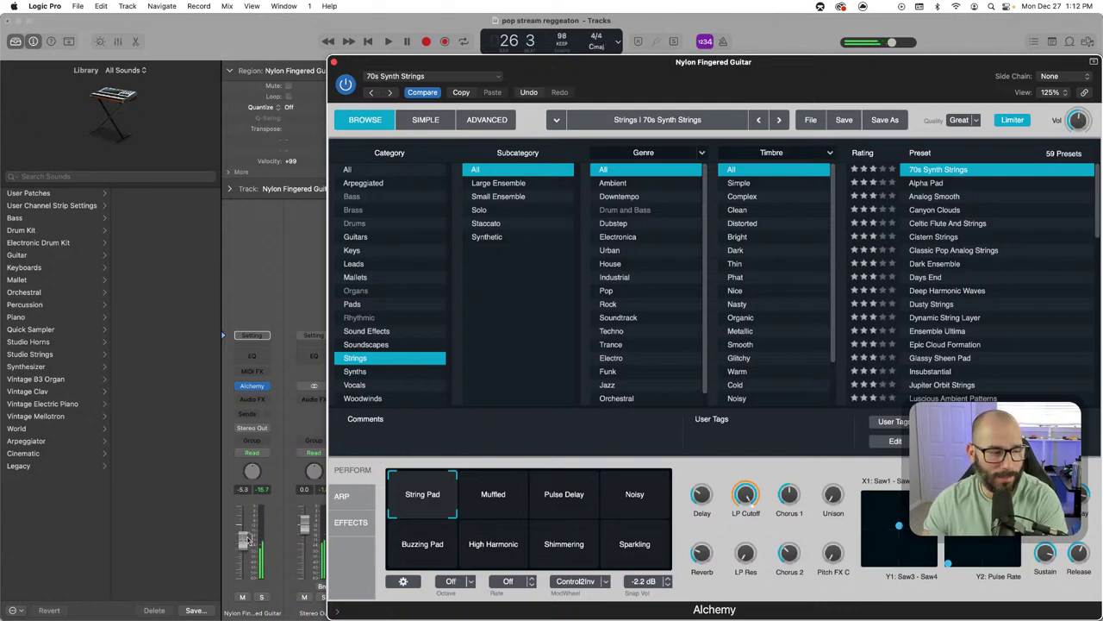
left_click_drag(248, 539, 247, 540)
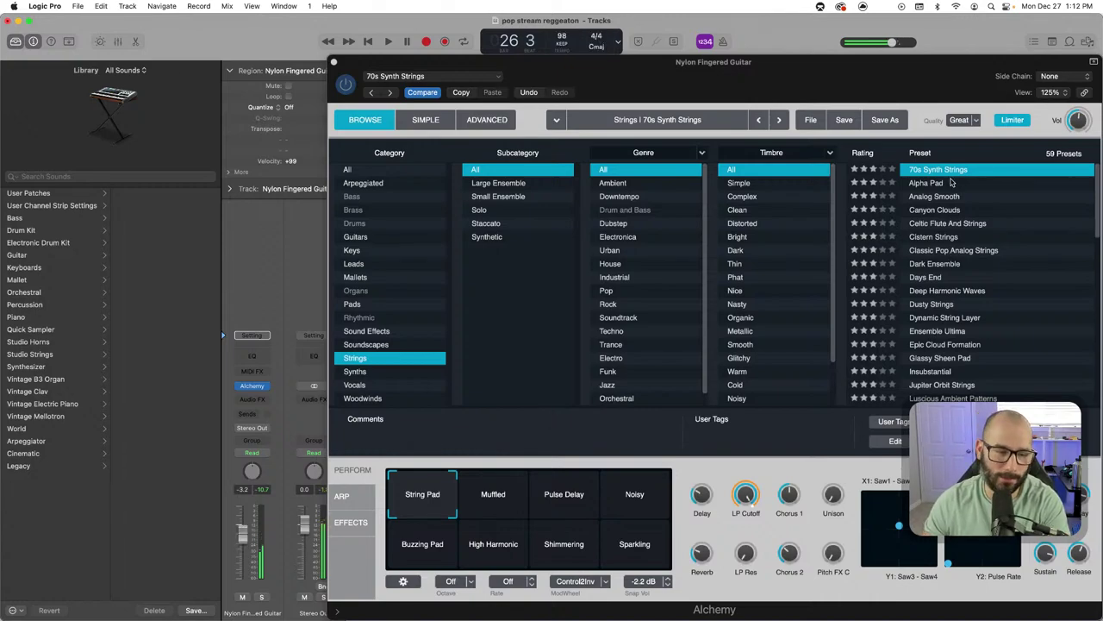
Audition Dusty Strings, Dynamic String Layer and Mega Strings in Alchemy, then load Mellotron Violins and close the instrument window
left_click_drag(937, 67, 786, 38)
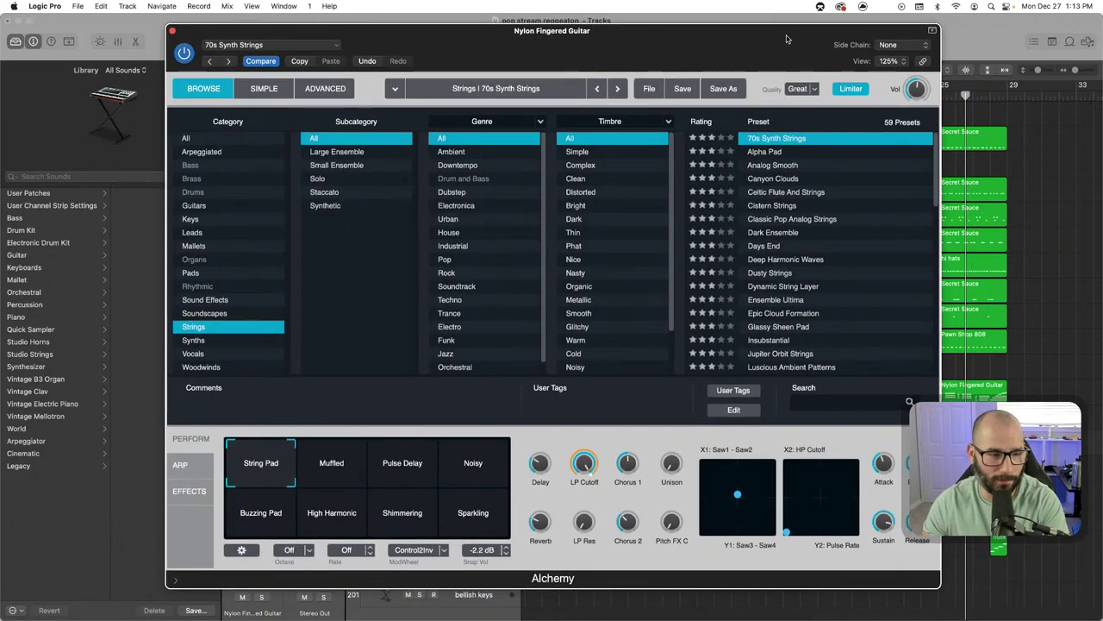
left_click(770, 273)
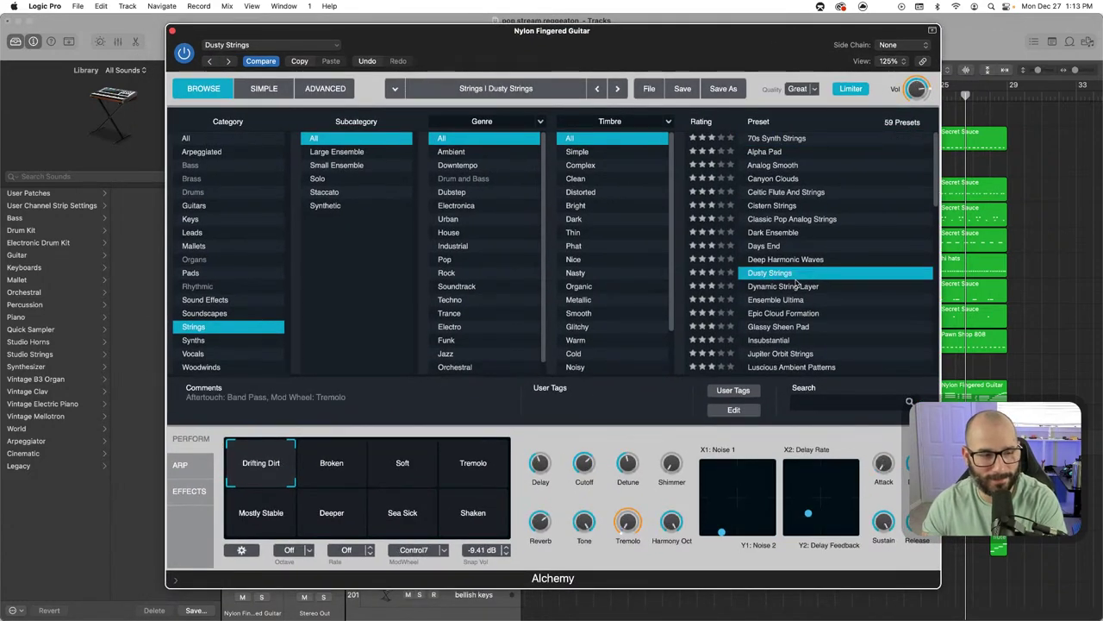
left_click(797, 287)
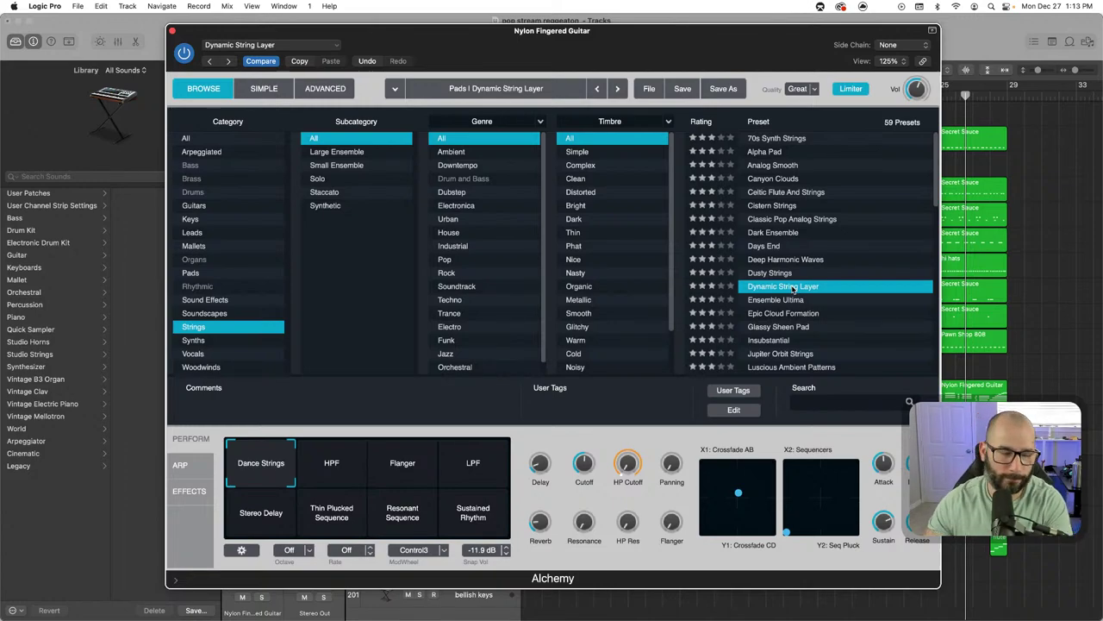
scroll(793, 289, "down", 4)
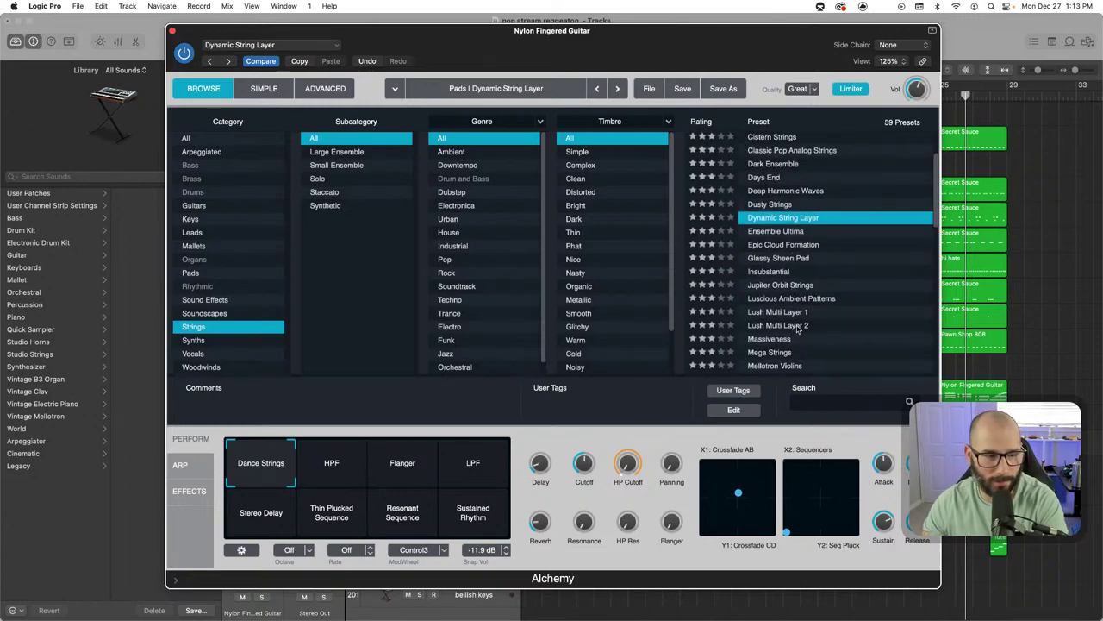
left_click(783, 353)
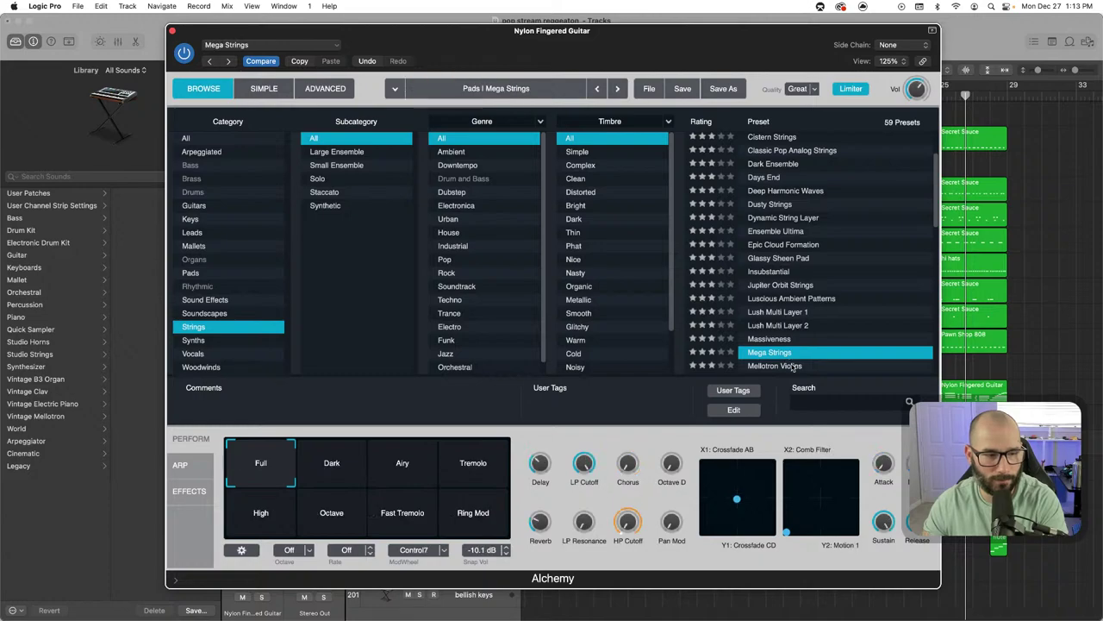
left_click(793, 367)
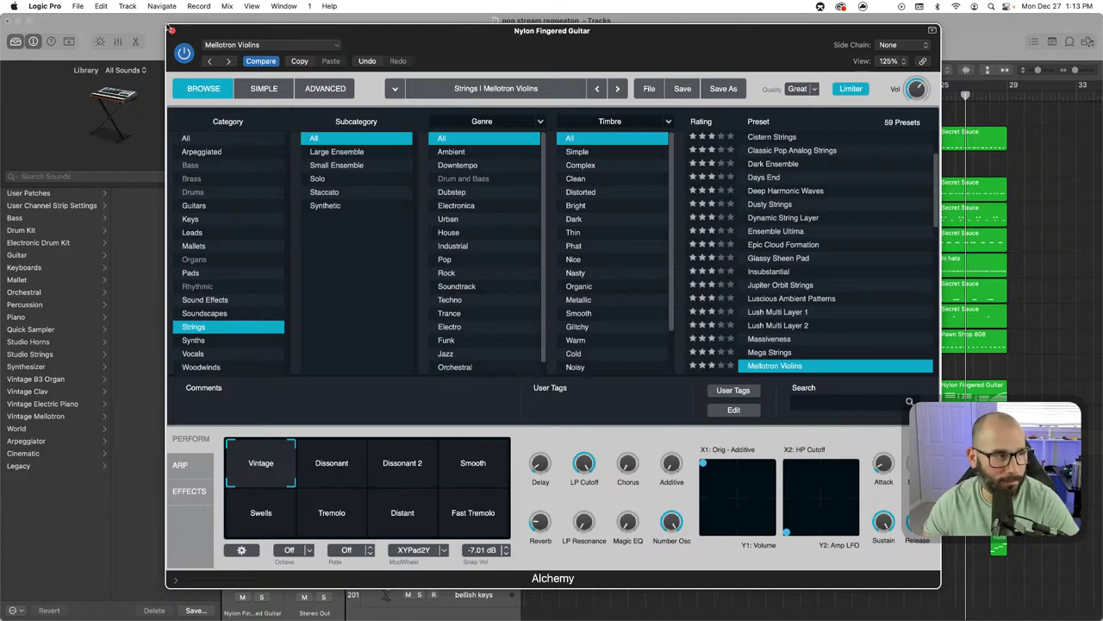
left_click(171, 32)
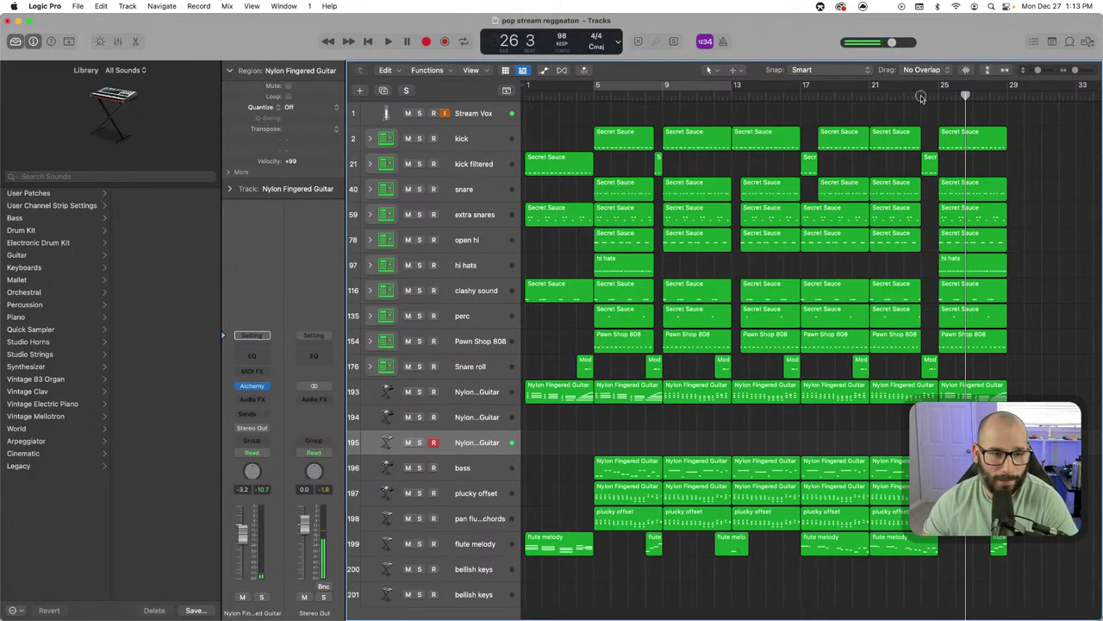
Rehearse a melody on the Mellotron Violins track over the section from about bar 23, rewinding repeatedly to replay it
left_click(921, 96)
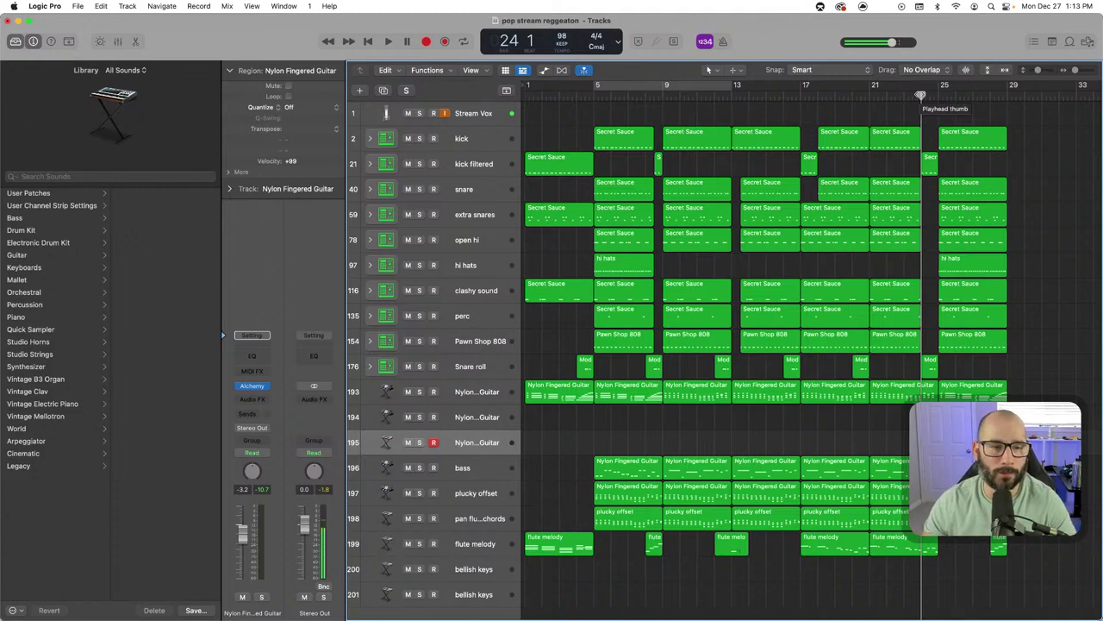
left_click_drag(920, 95, 905, 96)
key("space")
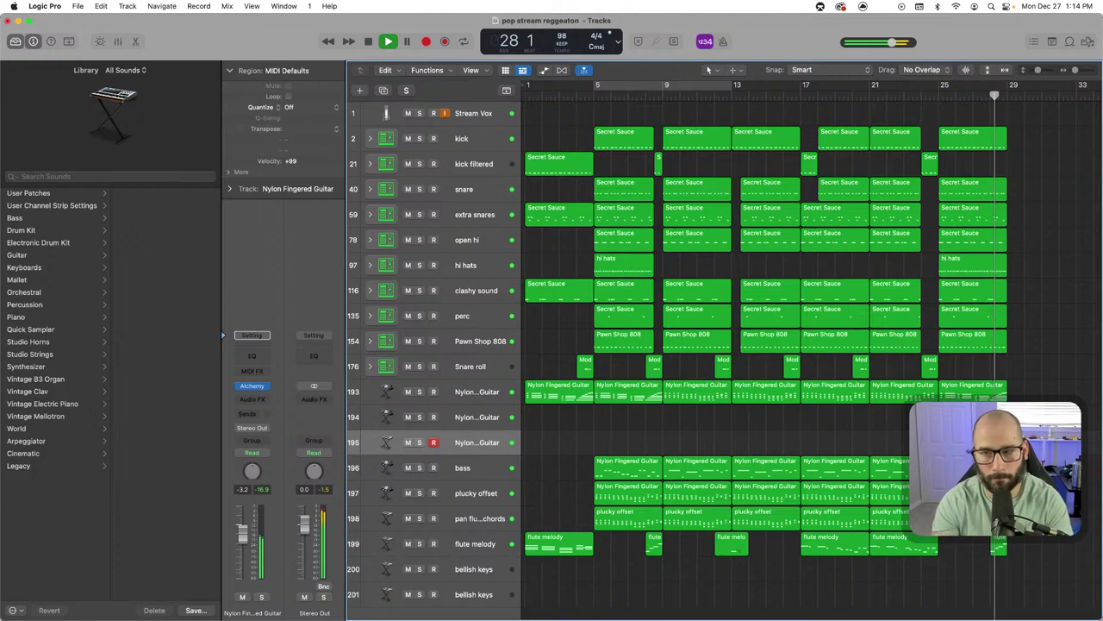
key("space")
key("comma")
key("comma")
key("comma")
key("comma")
key("comma")
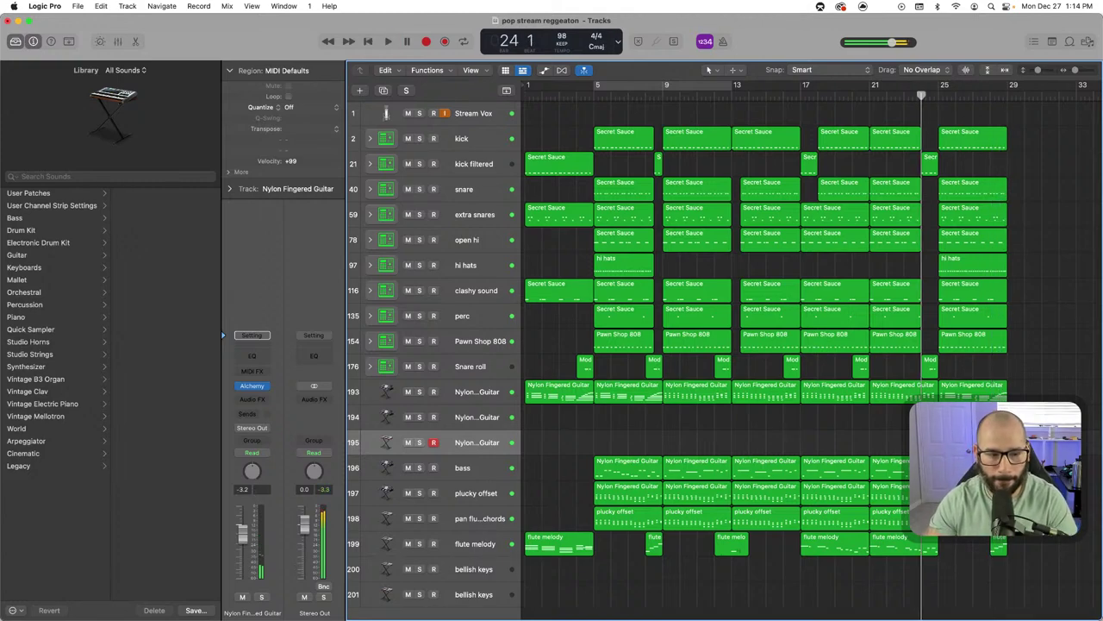
key("space")
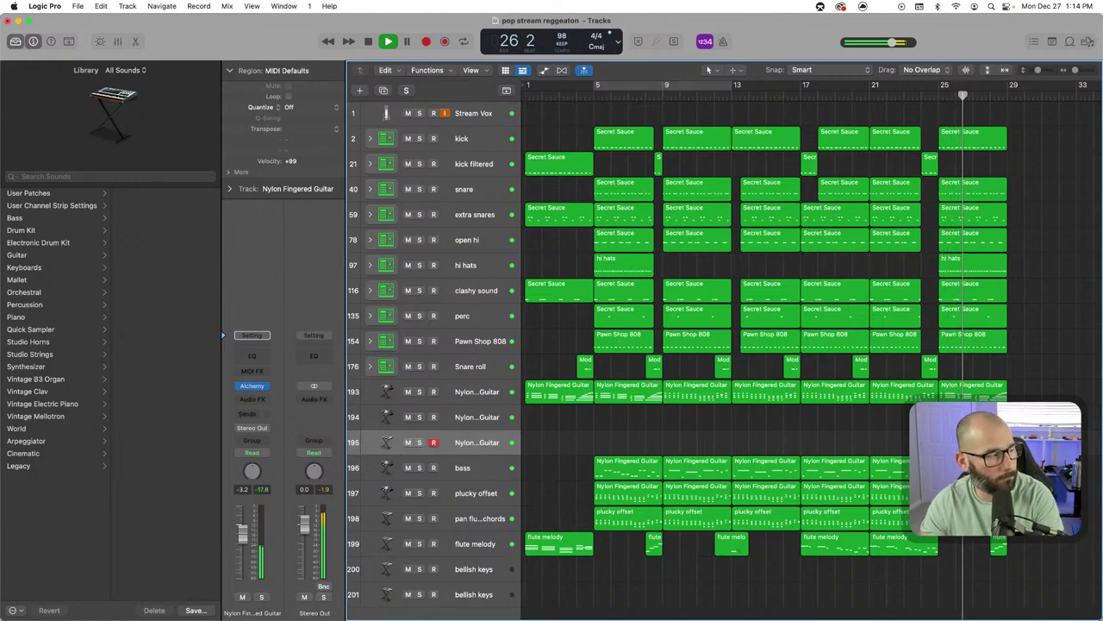
key("comma")
key("comma")
key("comma")
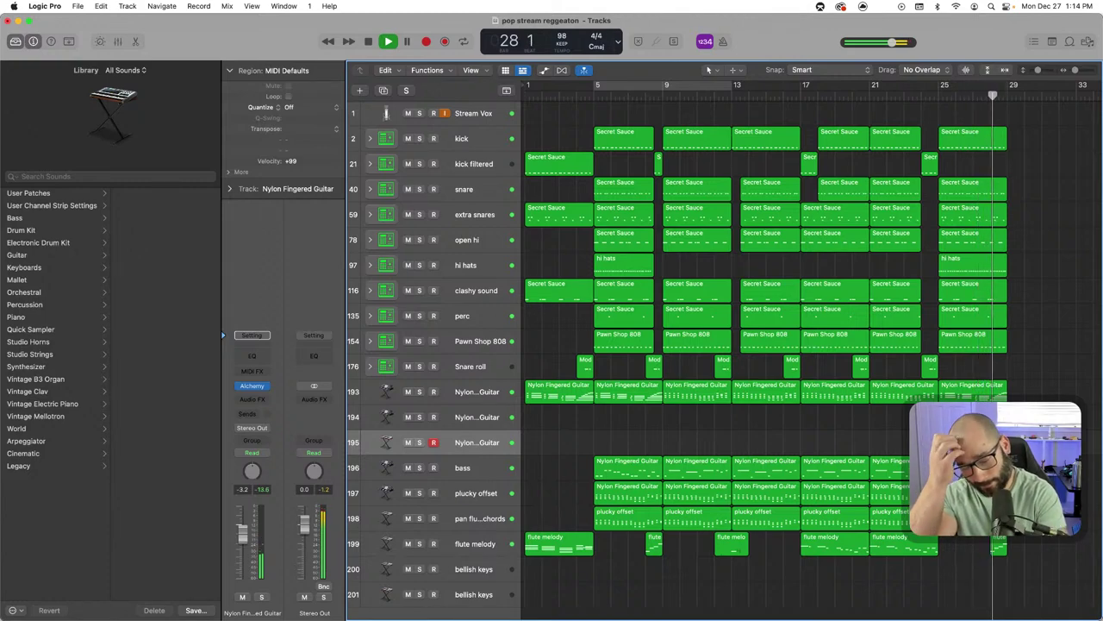
key("comma")
key("comma")
key("comma")
key("comma")
key("comma")
key("comma")
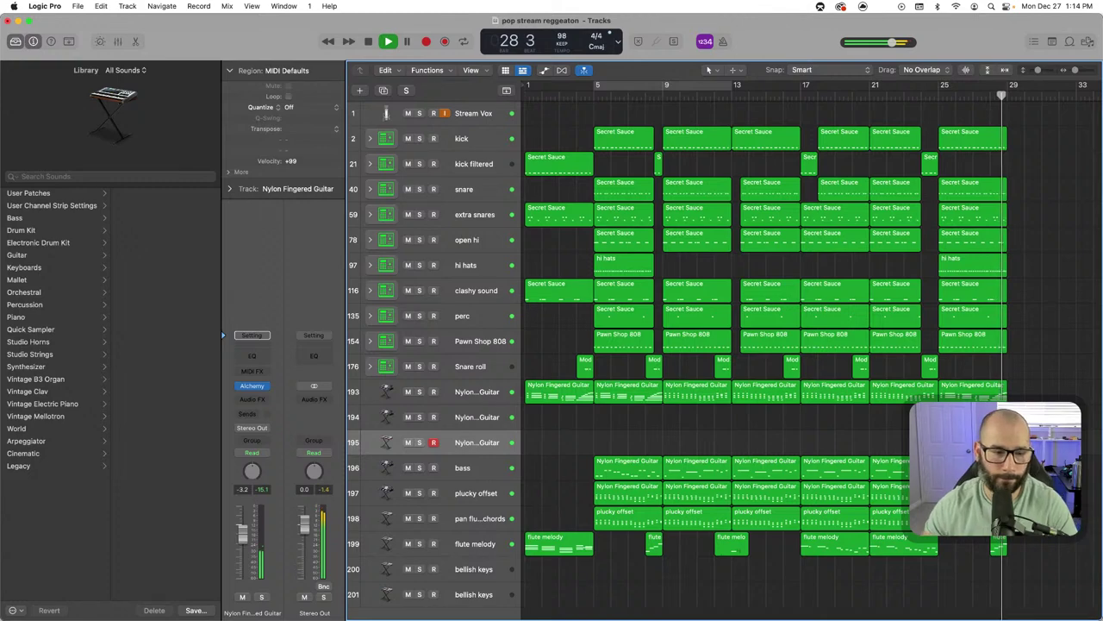
Copy the melody region to bar 25 on the Mellotron Violins track and play it from bar 24, soloed and in the full mix
left_click_drag(958, 442, 957, 442)
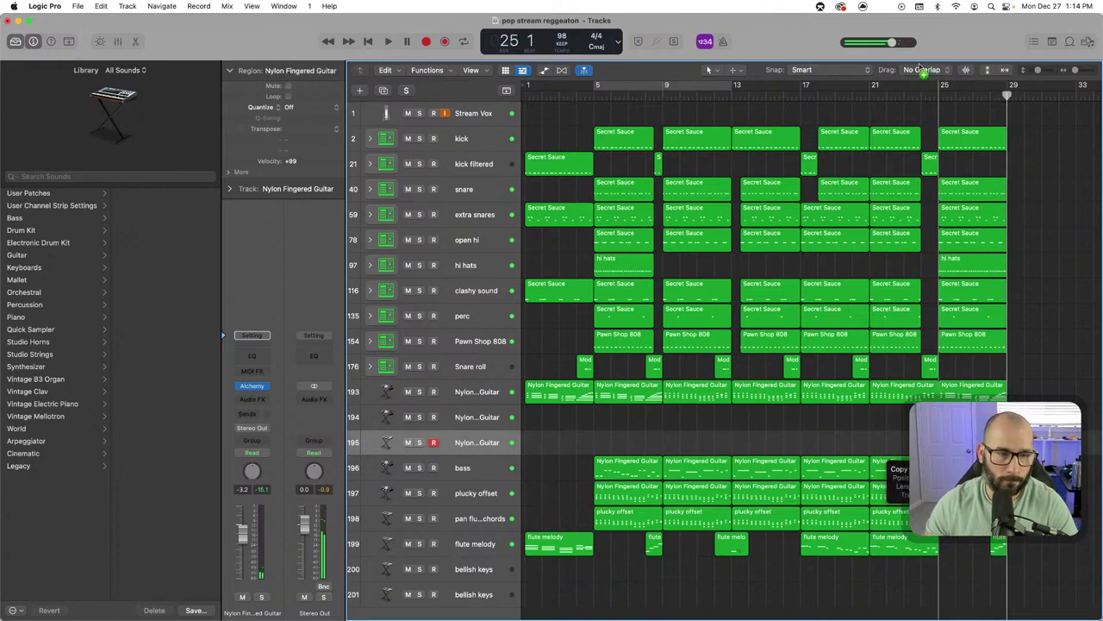
left_click(921, 95)
key("space")
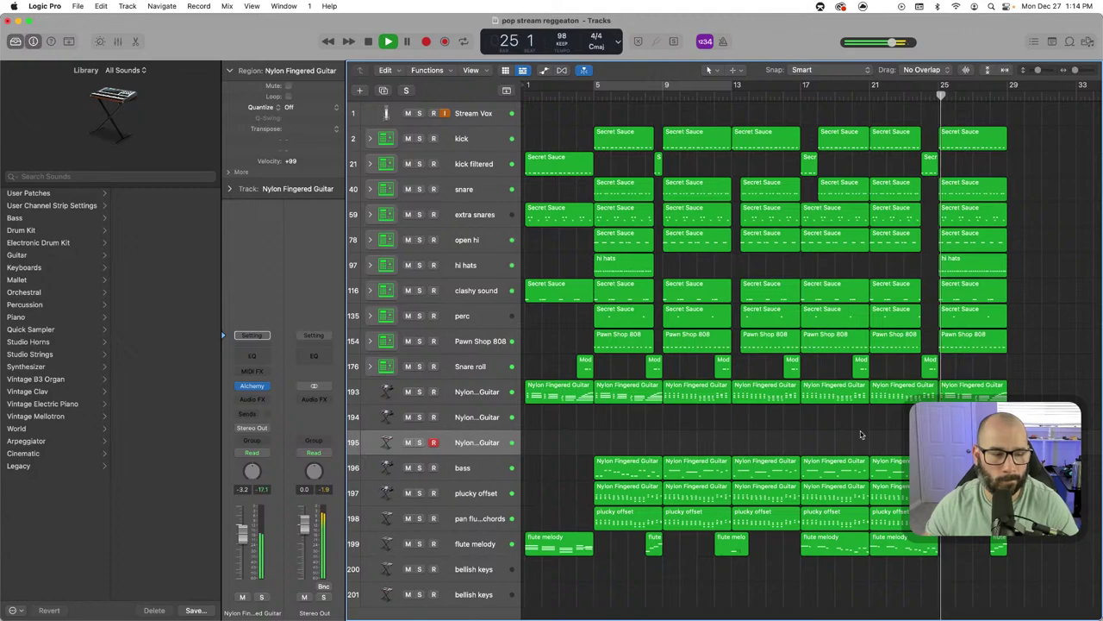
left_click(420, 443)
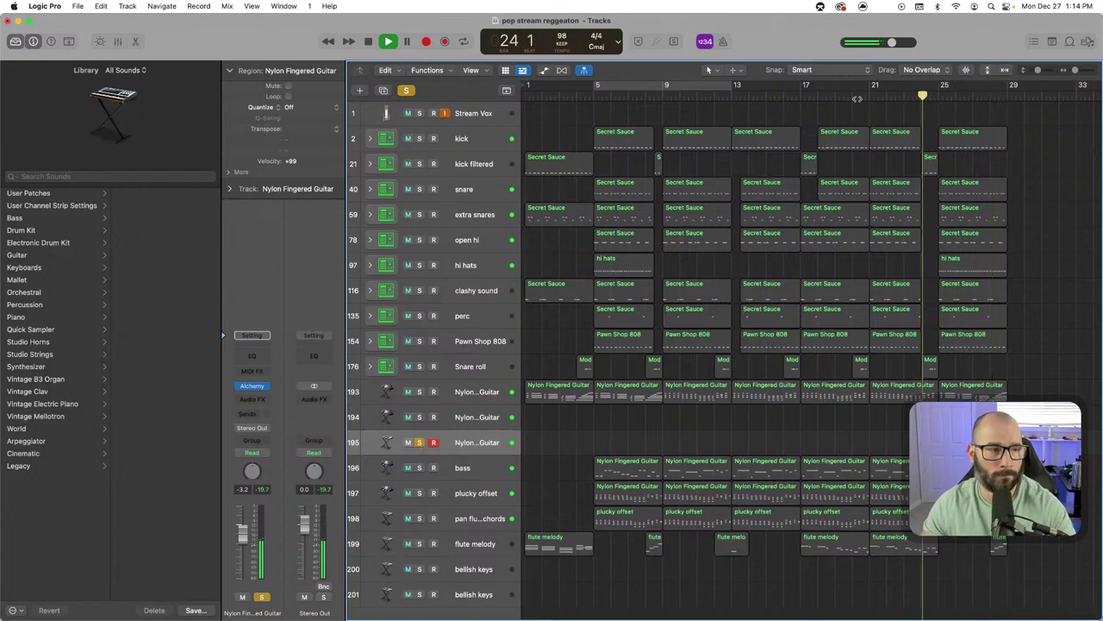
left_click(407, 91)
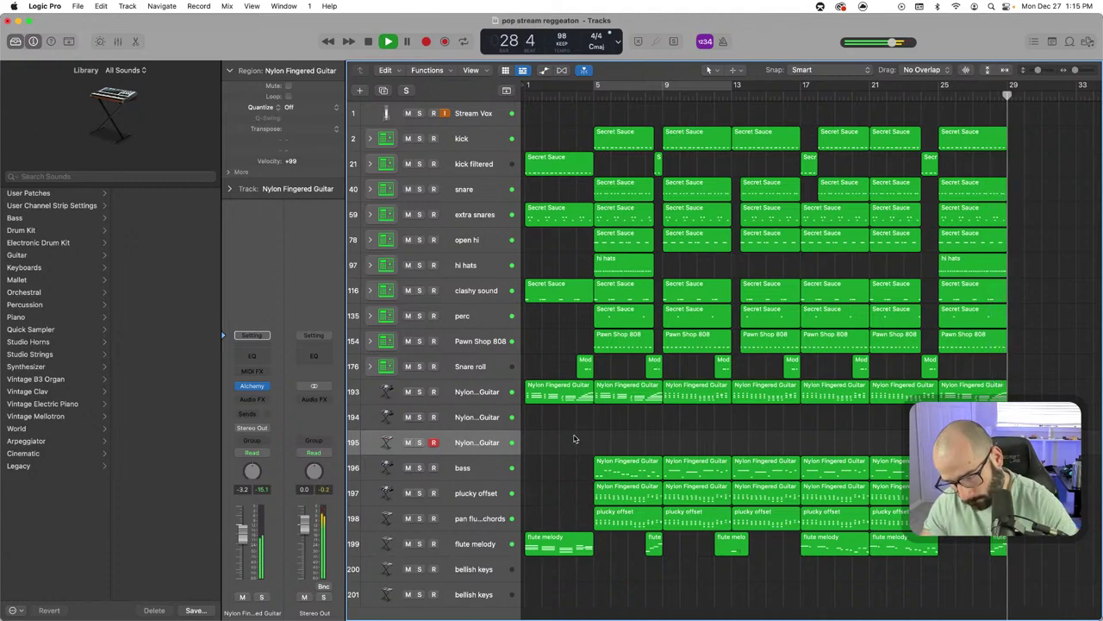
key("space")
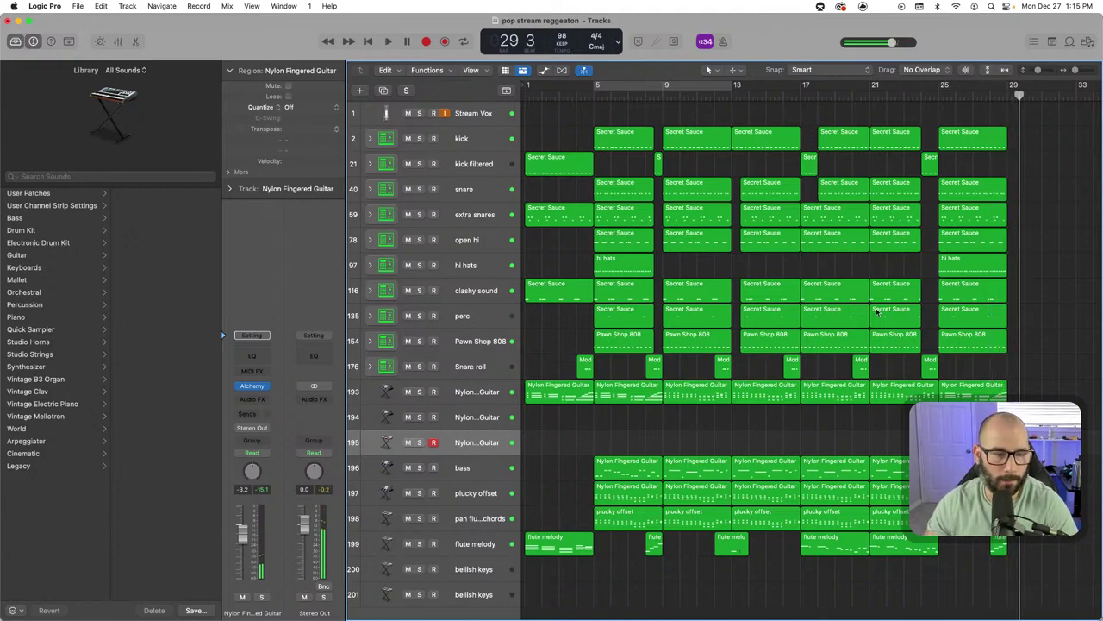
Solo the Mellotron Violins track, set its region's velocity offset to +54 during playback, and clear the solo to hear the full mix
left_click(420, 442)
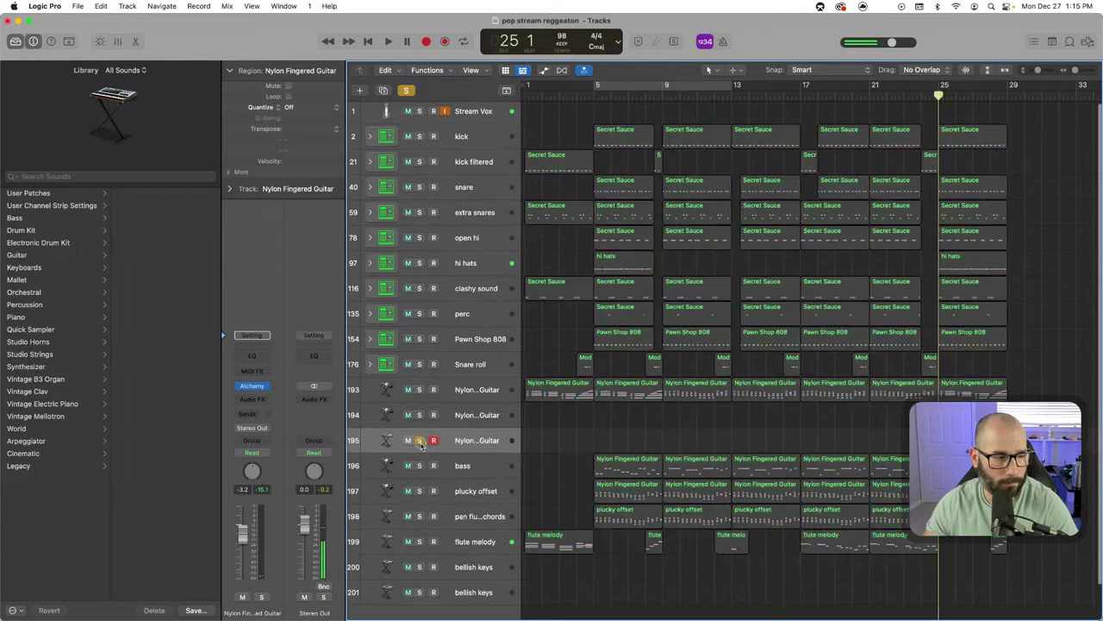
key("space")
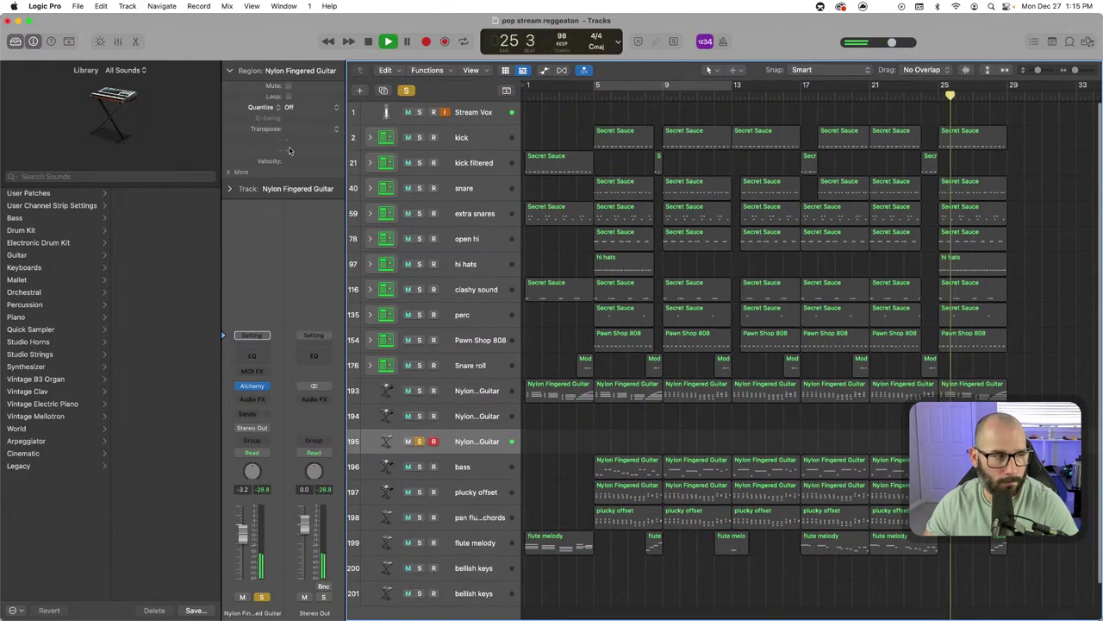
left_click_drag(295, 161, 302, 131)
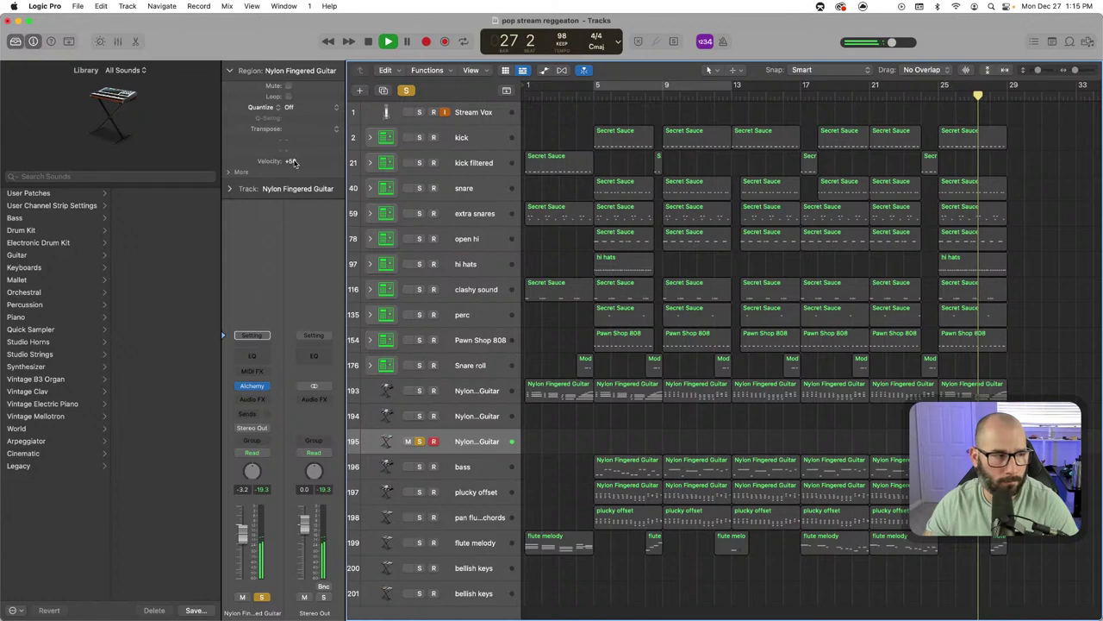
scroll(429, 151, "up", 1)
scroll(428, 151, "down", 1)
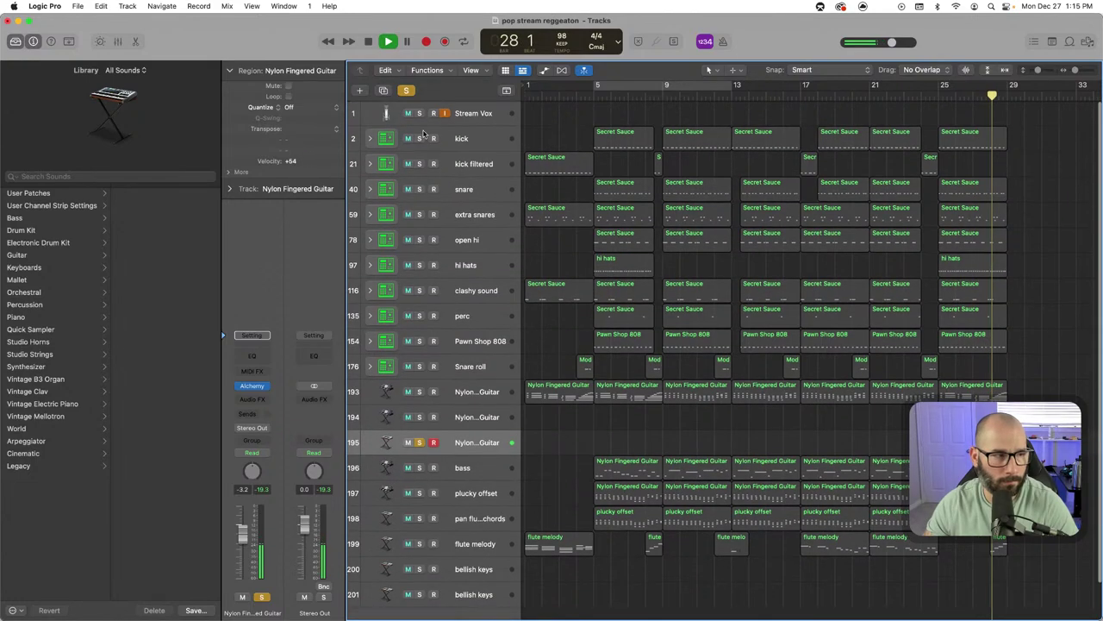
left_click(407, 90)
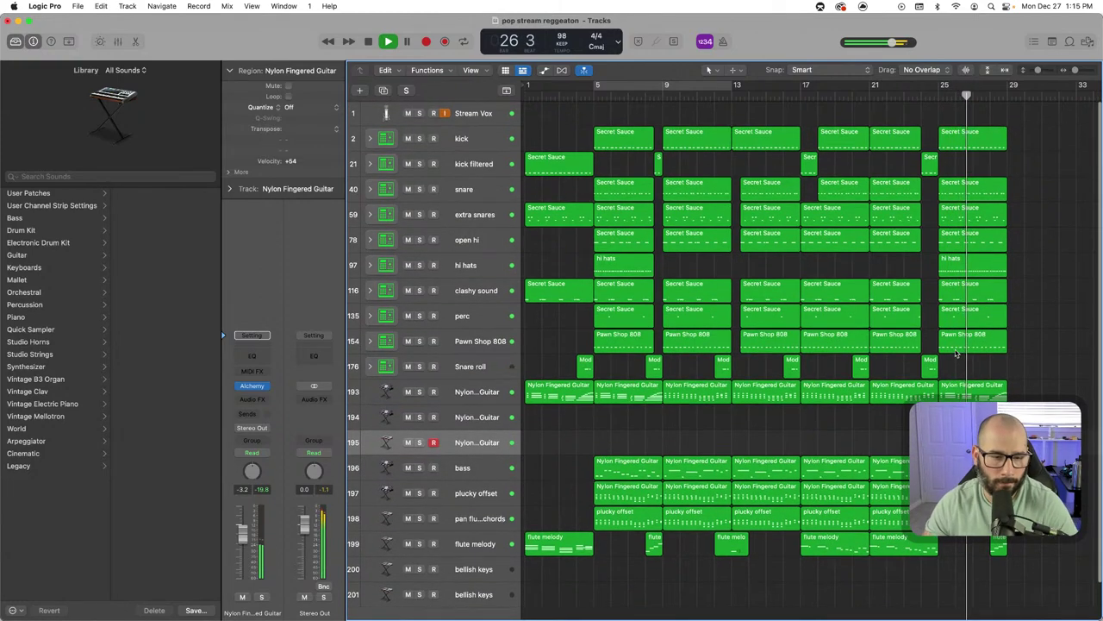
scroll(955, 354, "right", 1)
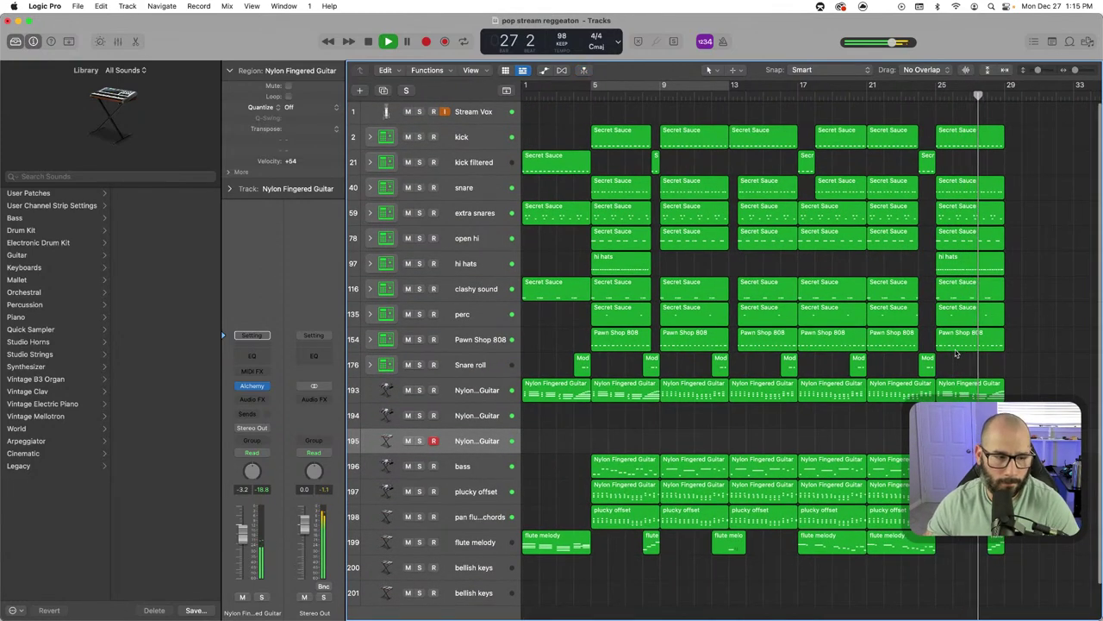
Delete the regions between bars 5 and 9 on all tracks and shift the following regions back to bar 5
left_click(577, 95)
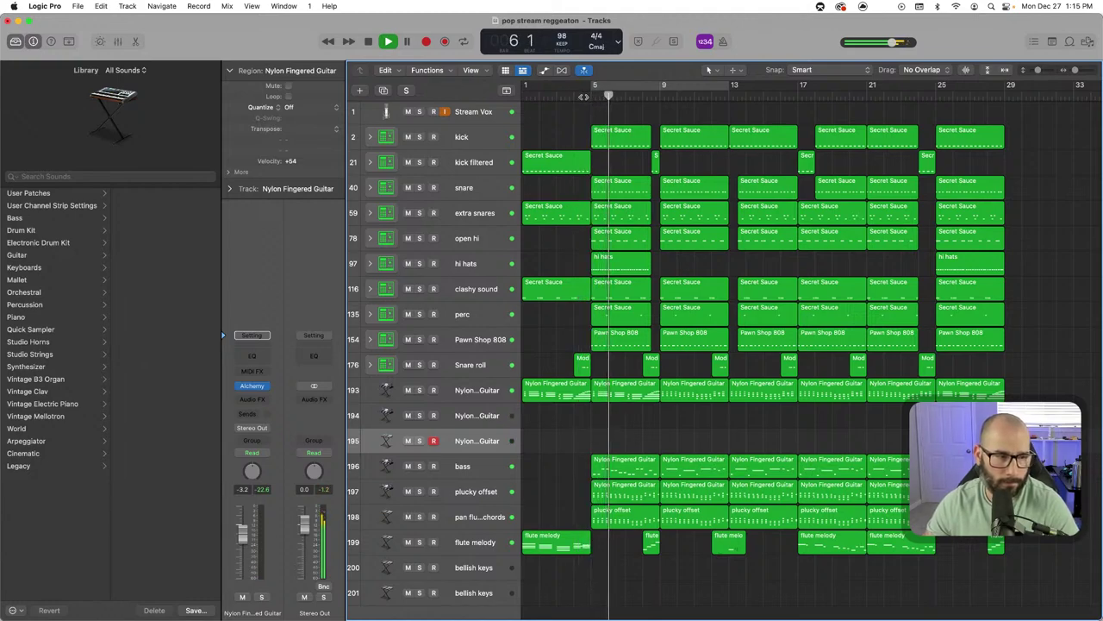
left_click_drag(646, 567, 607, 129)
key("Delete")
scroll(683, 202, "down", 1)
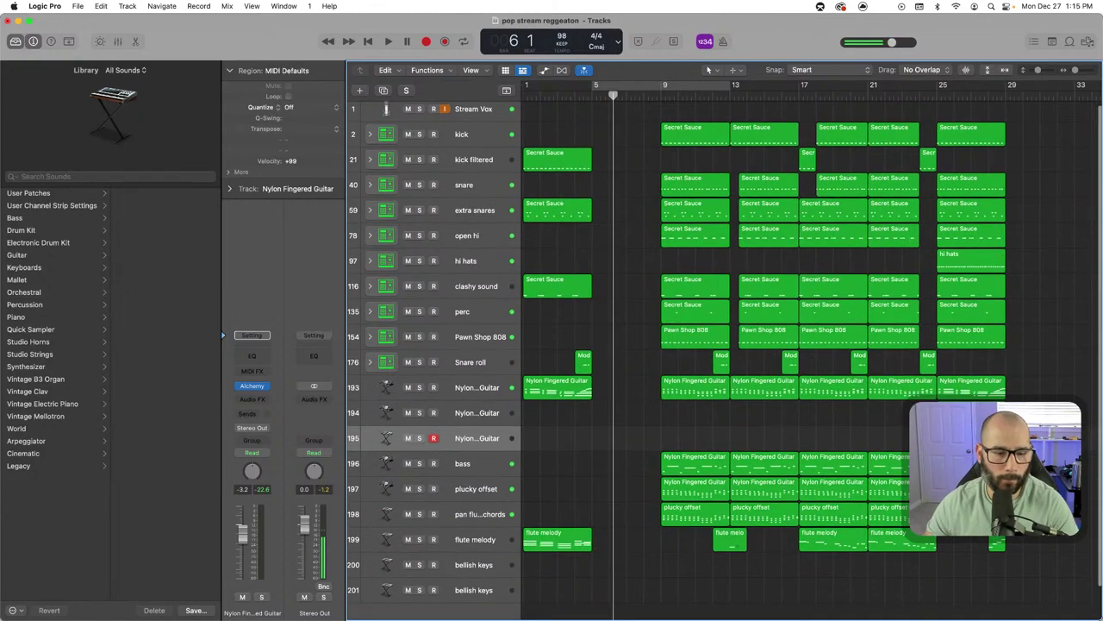
left_click_drag(1049, 573, 626, 134)
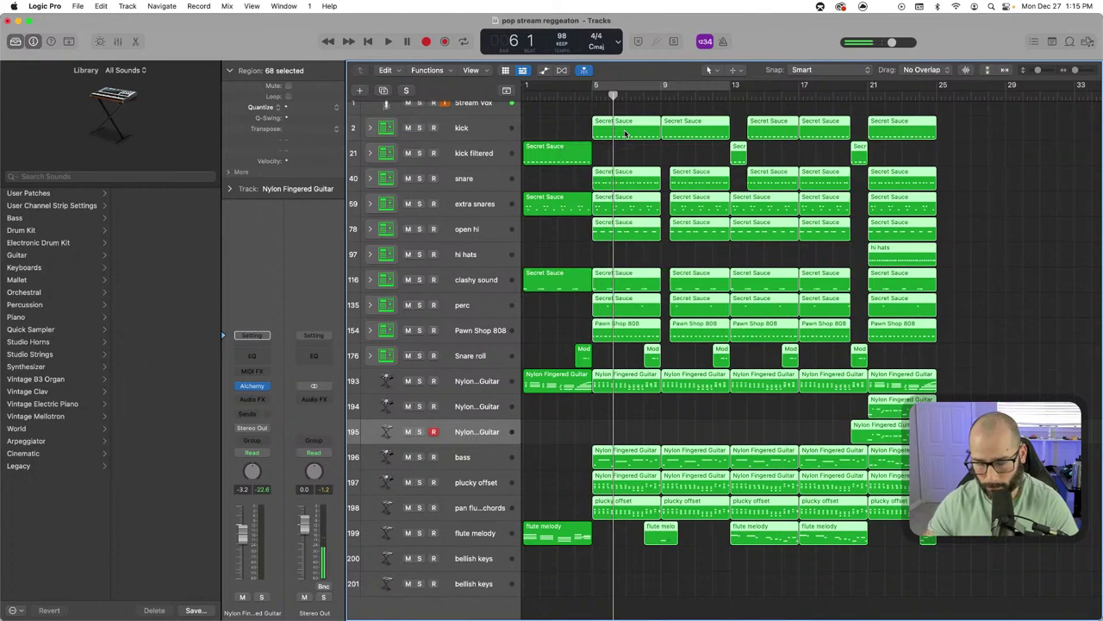
Record a string melody on the Mellotron Violins track (track 195) from bar 1 to bar 5
key("Return")
scroll(627, 134, "up", 1)
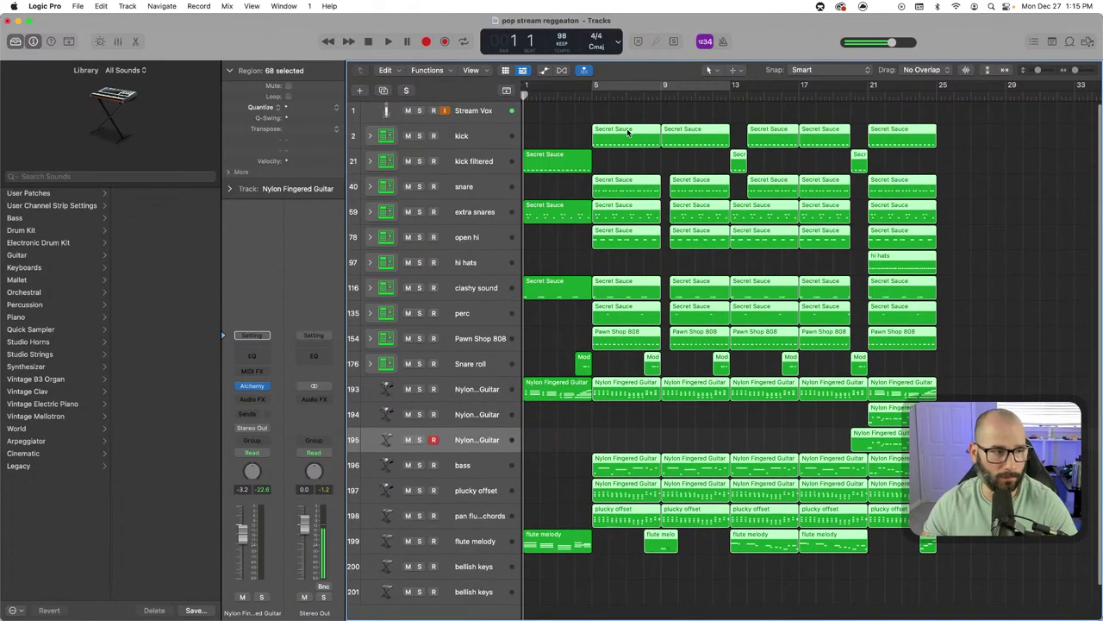
key("space")
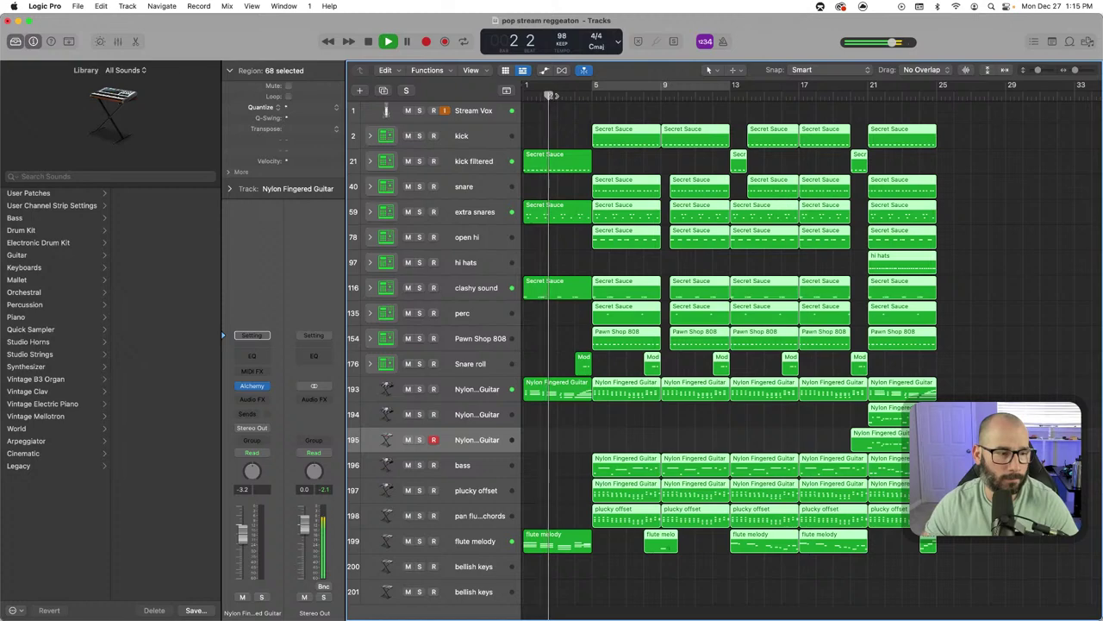
key("space")
key("Return")
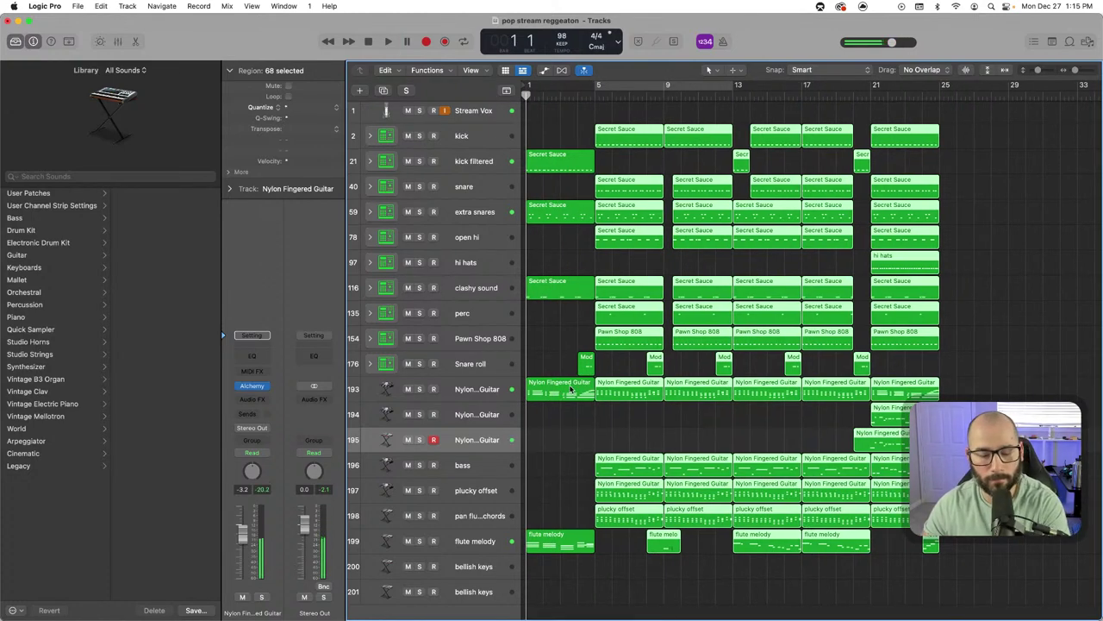
key("r")
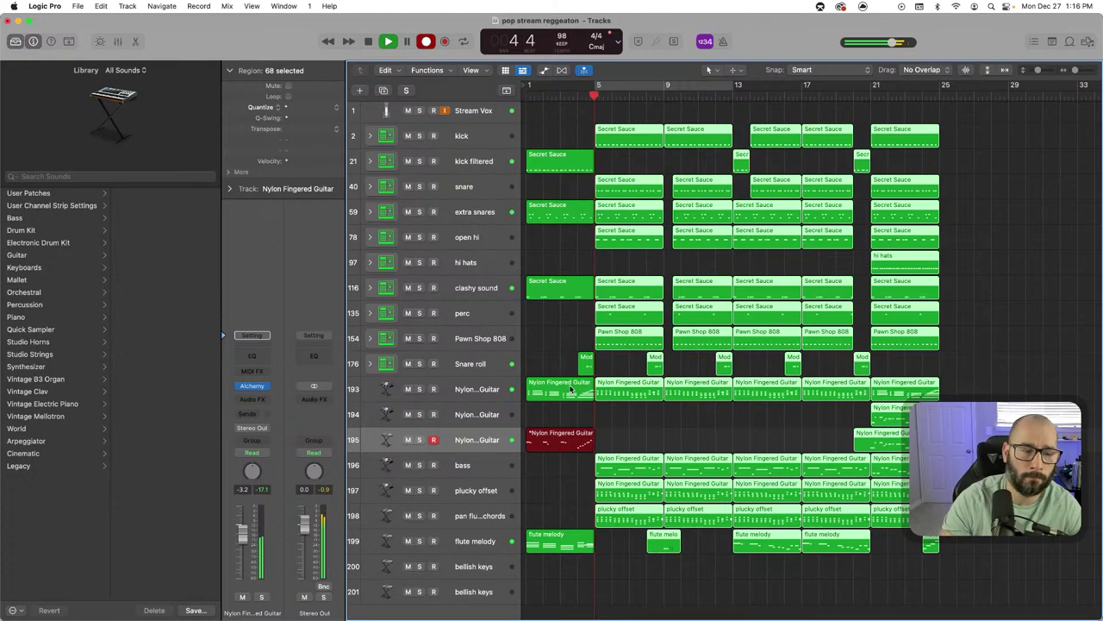
key("space")
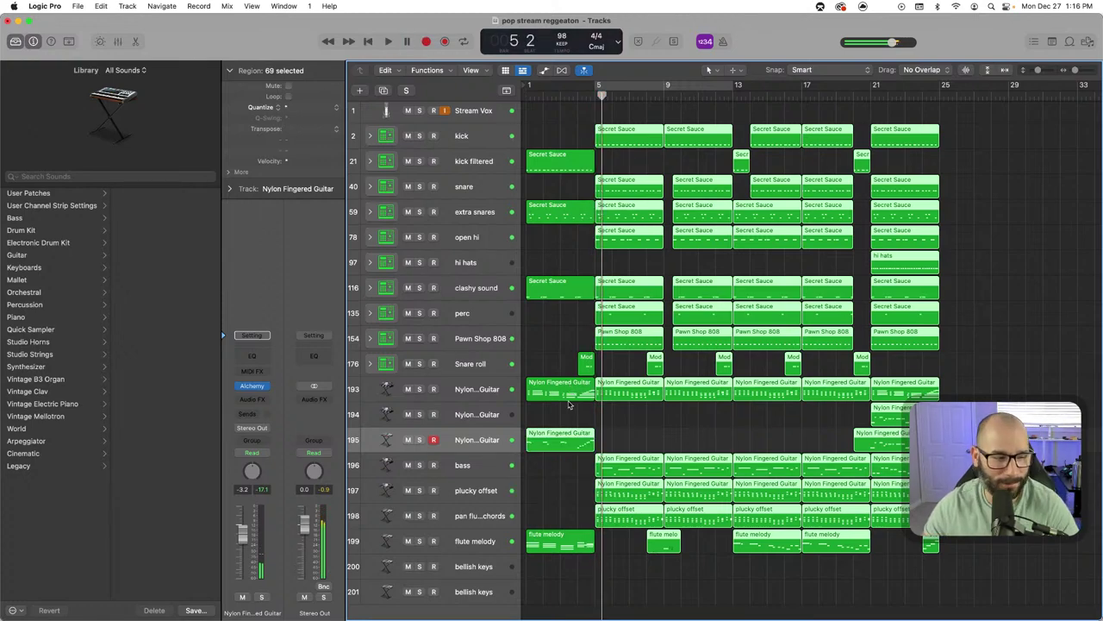
Lower the last note of the newly recorded melody to the pitch of its opening notes in the Piano Roll
key("p")
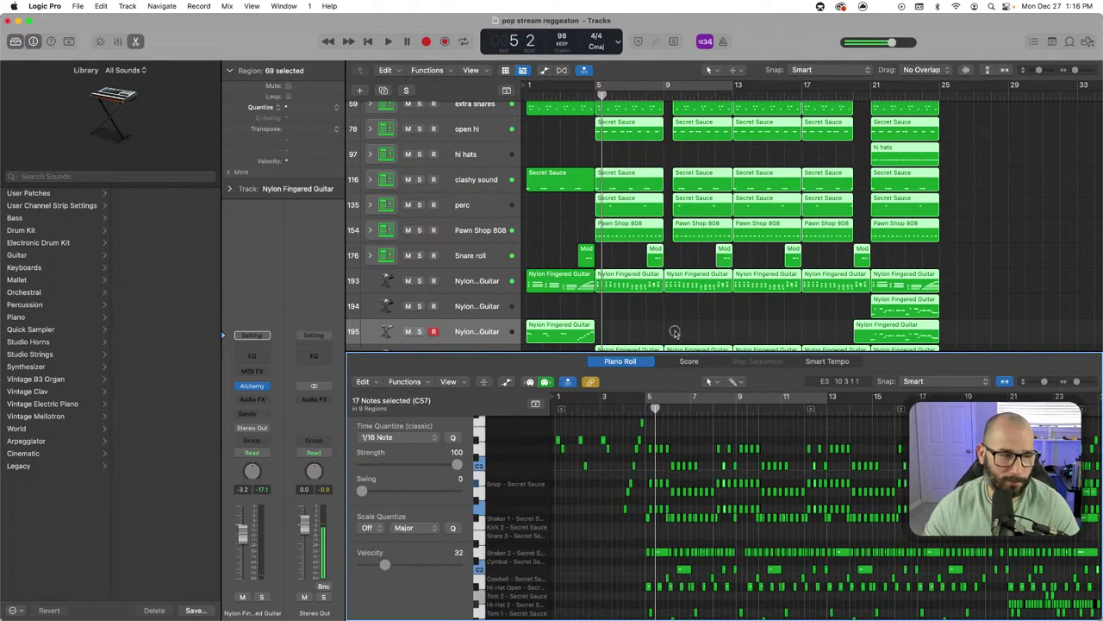
left_click(588, 331)
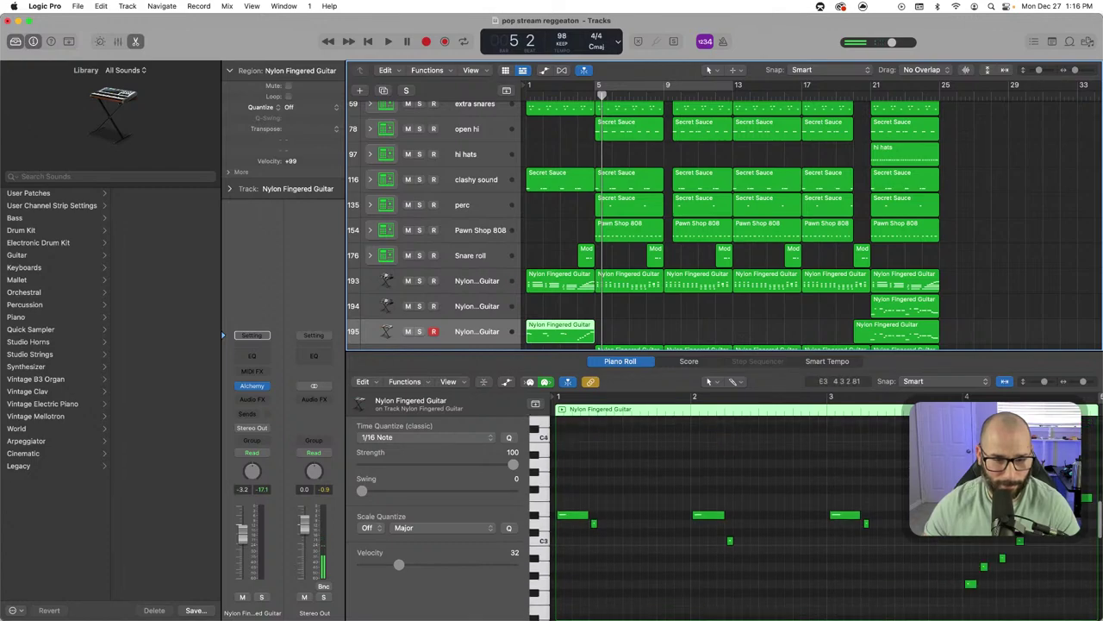
scroll(1083, 524, "up", 3)
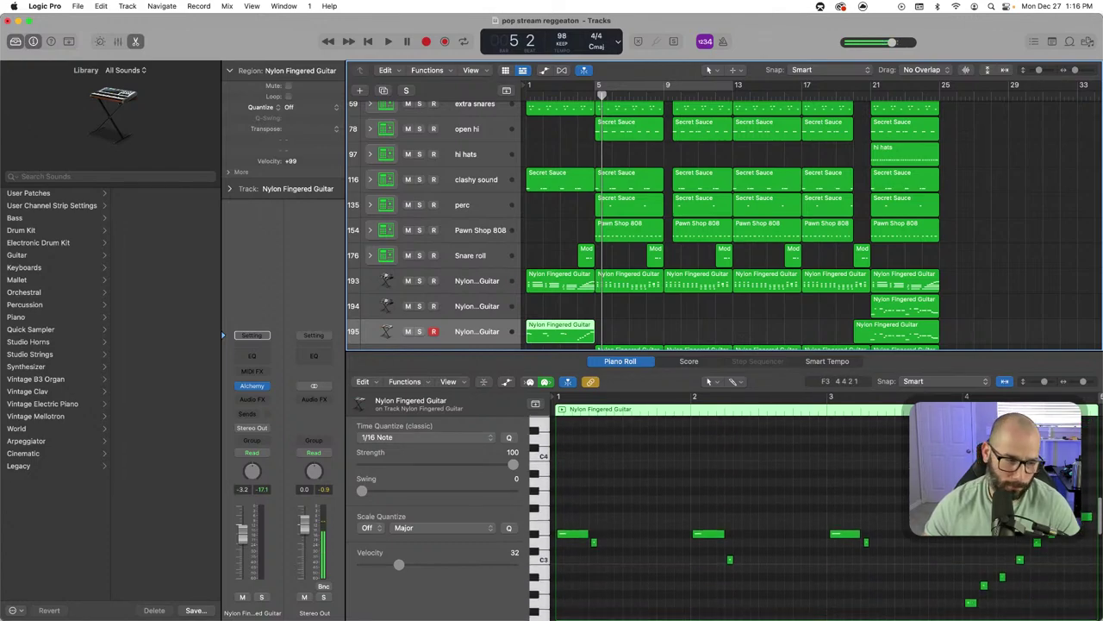
scroll(1077, 519, "up", 1)
left_click_drag(1078, 519, 1077, 541)
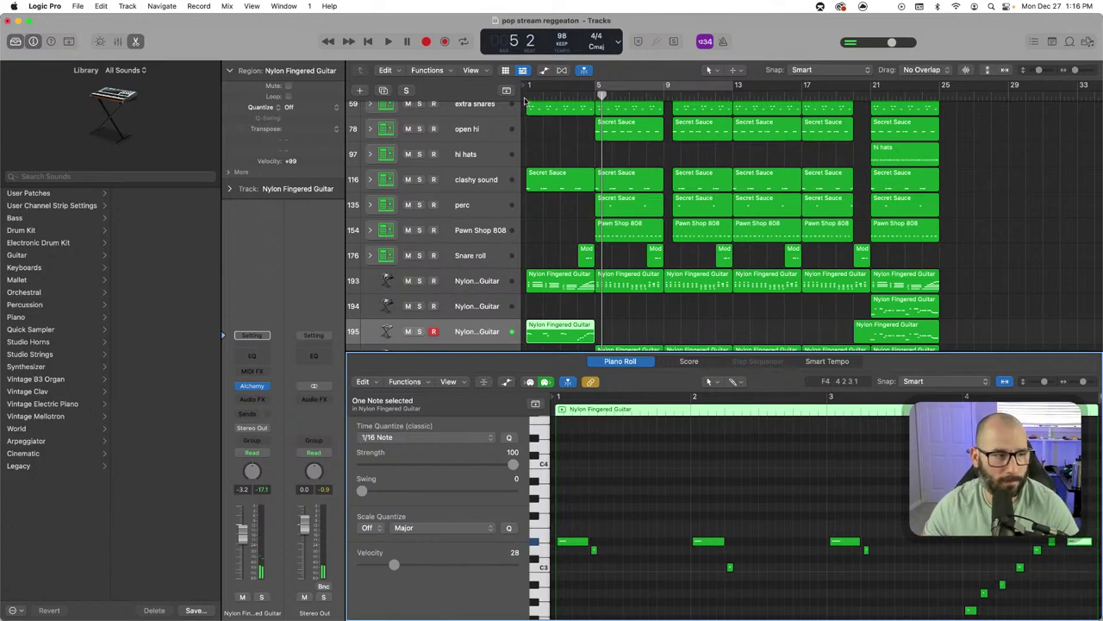
Play the intro from bar 1, close the Piano Roll, and replay the lead-in to bar 5
key("Return")
key("space")
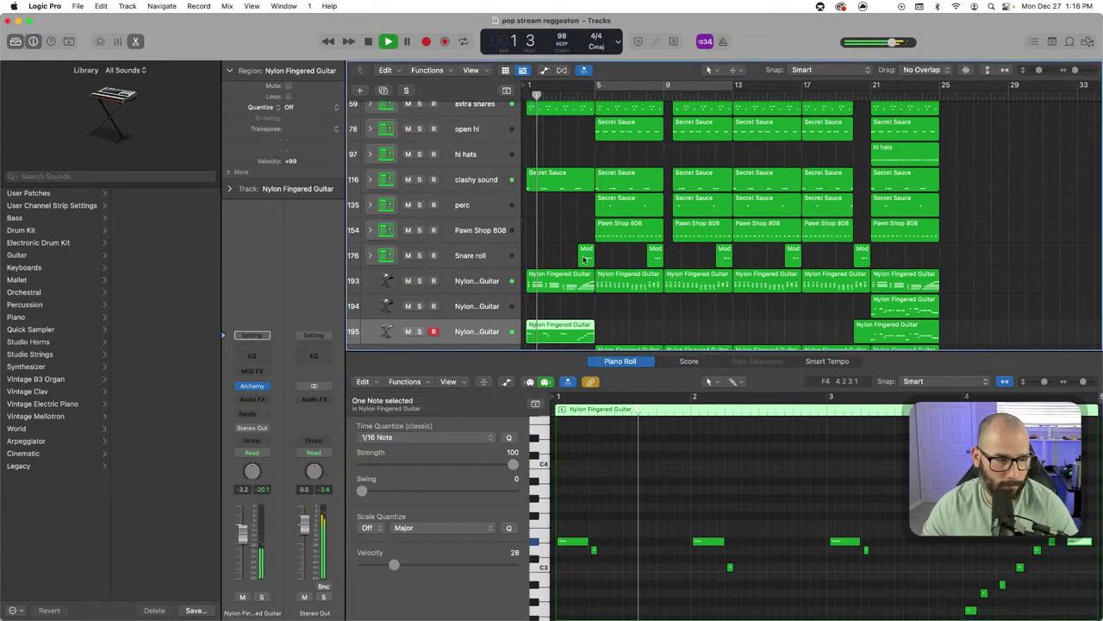
left_click(643, 363)
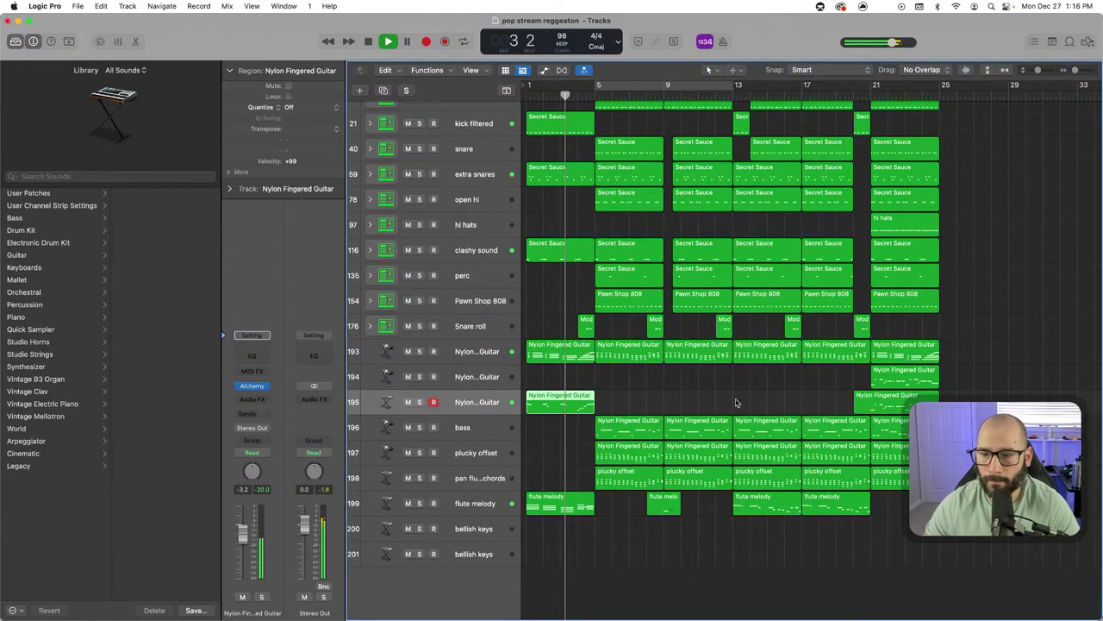
scroll(739, 402, "up", 1)
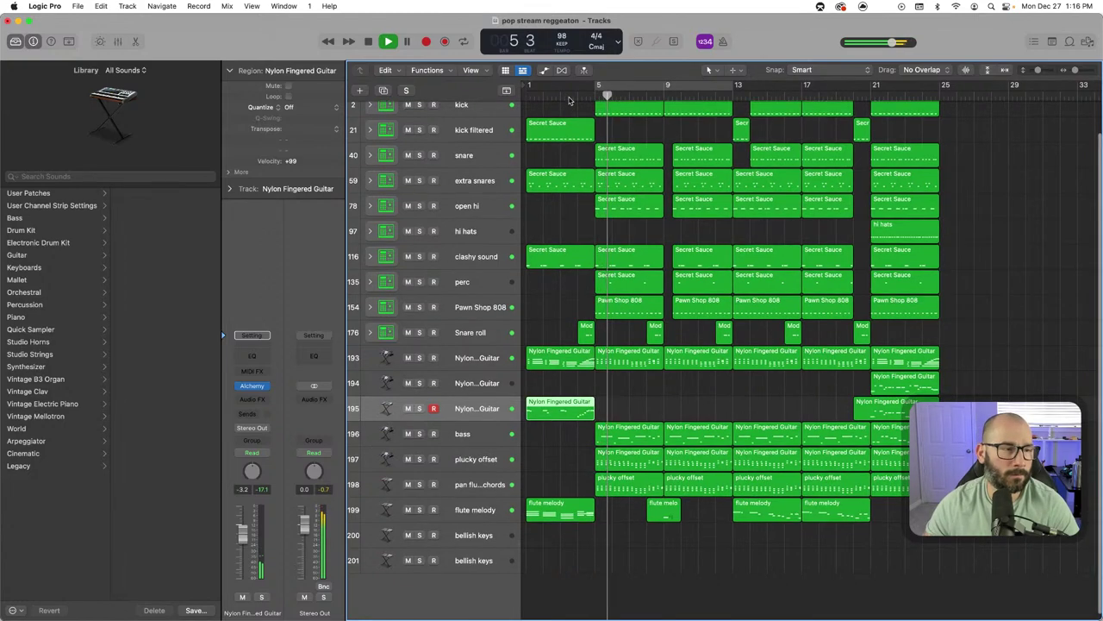
left_click(569, 95)
scroll(569, 96, "up", 1)
scroll(571, 95, "up", 1)
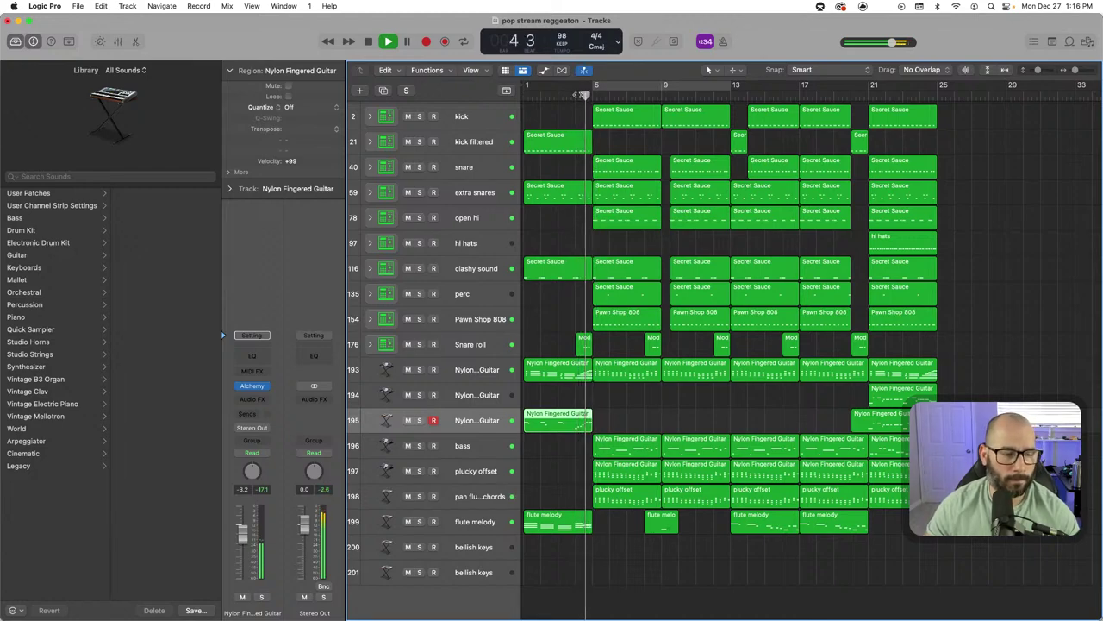
key("space")
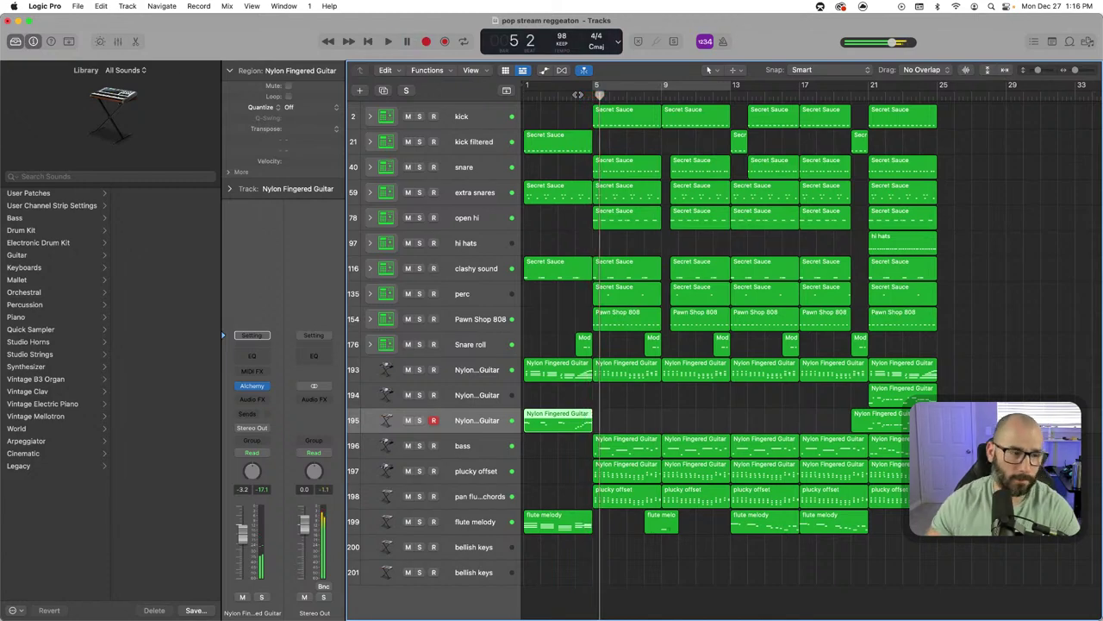
Reduce the new Mellotron Violins region's velocity offset and replay the intro into bar 5 to judge its level
scroll(579, 95, "left", 1)
scroll(440, 230, "up", 1)
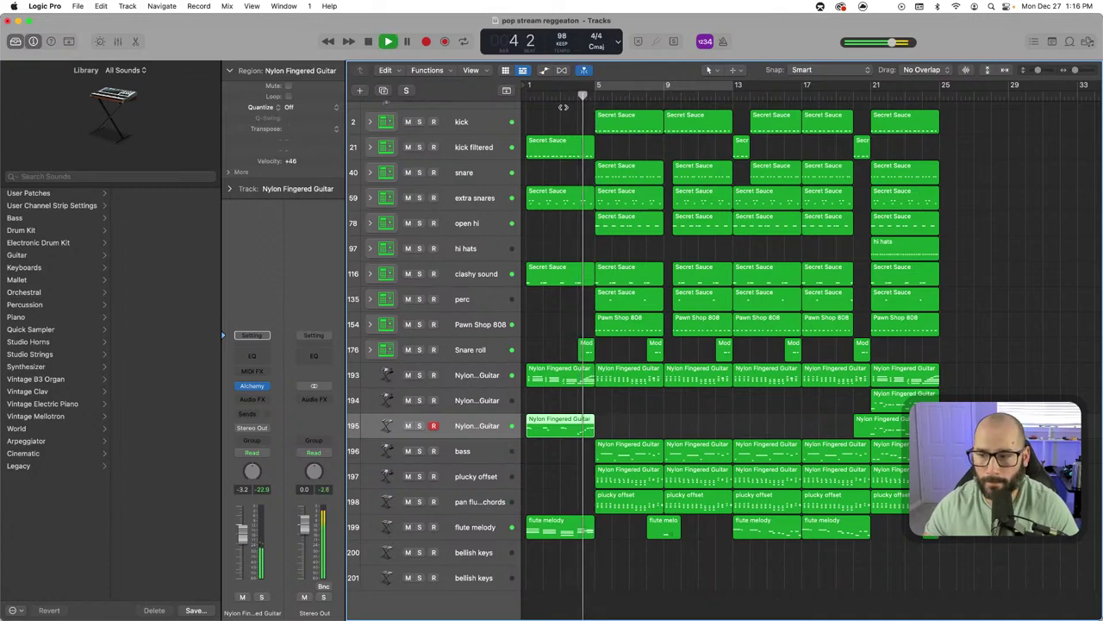
scroll(558, 111, "up", 1)
key("space")
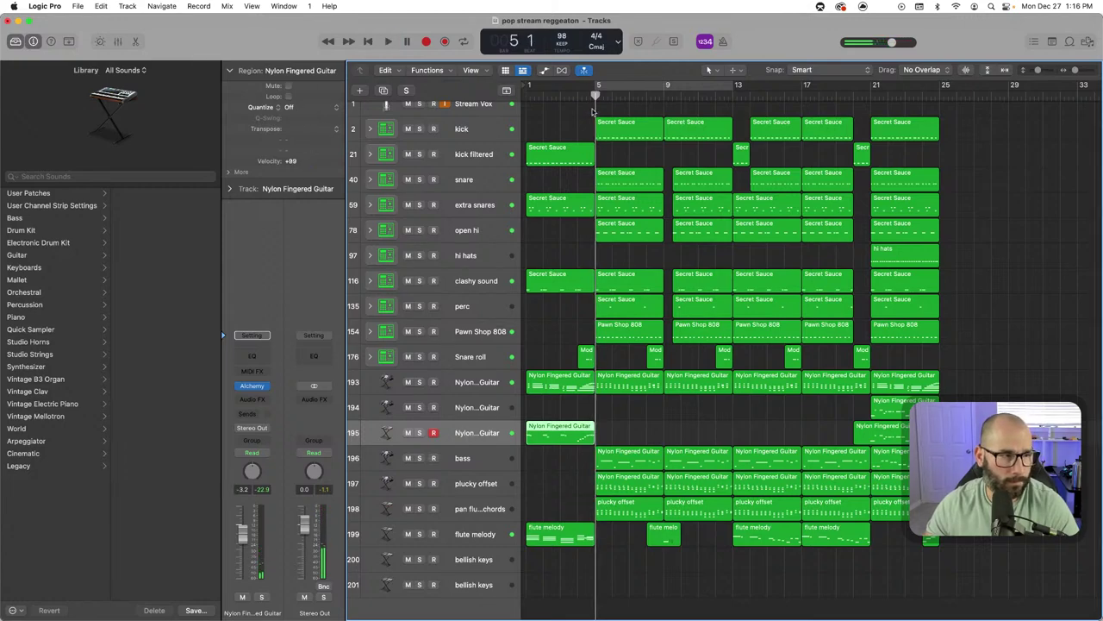
left_click(558, 96)
key("Return")
key("space")
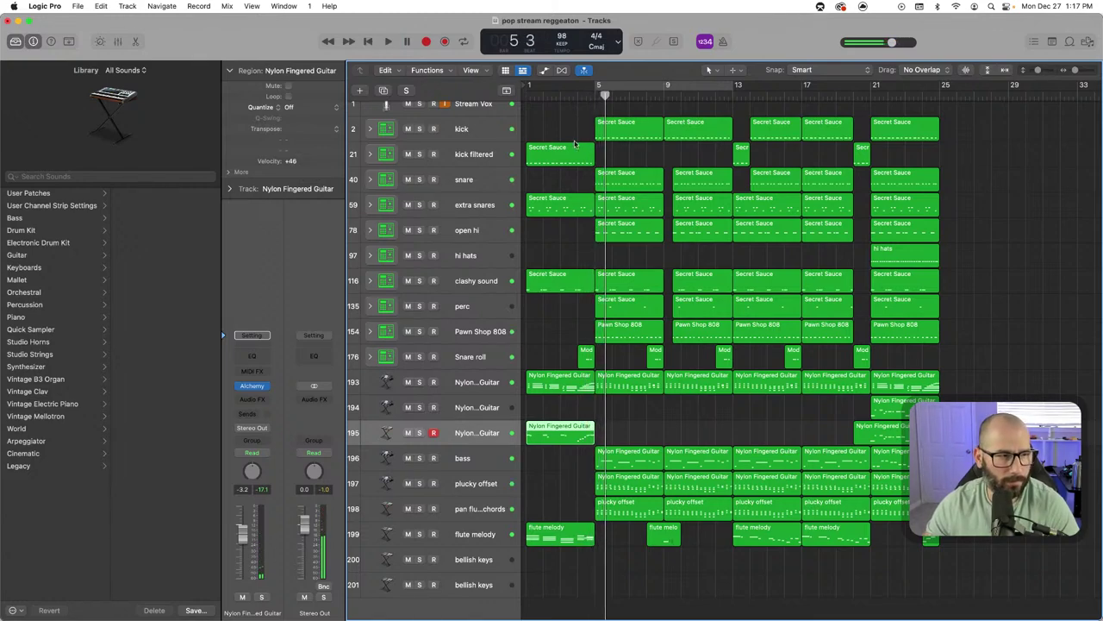
left_click(577, 98)
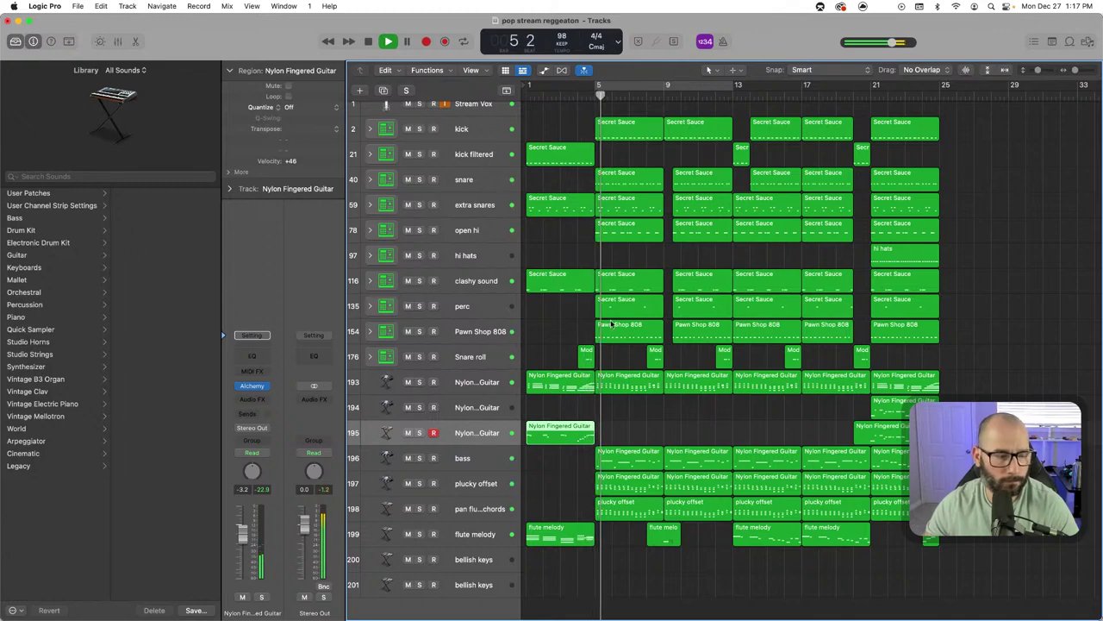
scroll(613, 321, "down", 1)
scroll(613, 321, "up", 1)
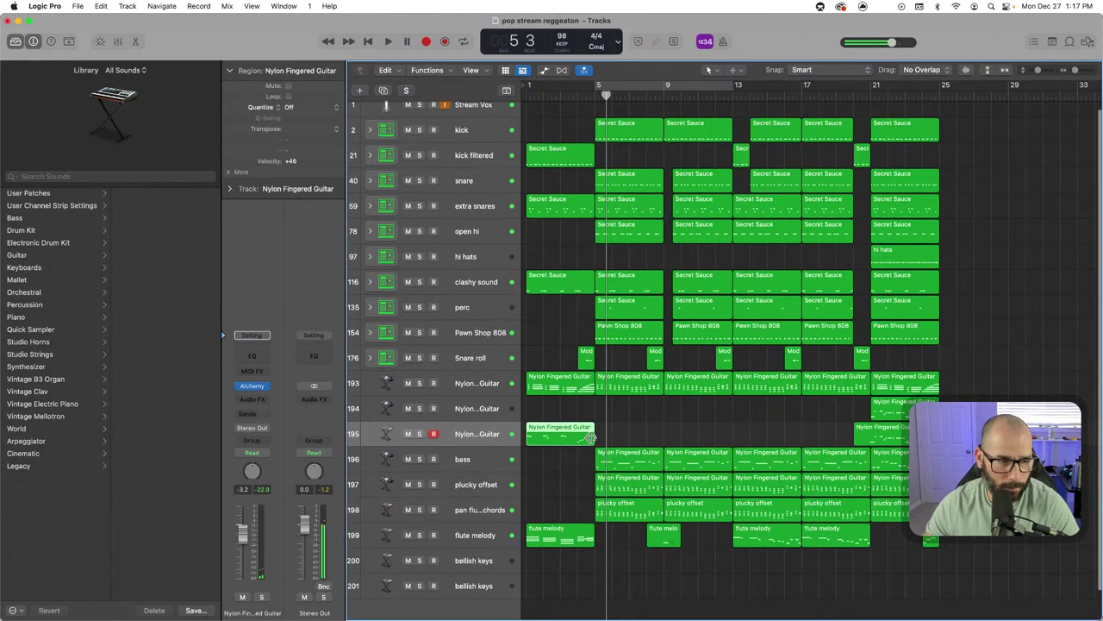
Stop playback and trim the recorded Mellotron Violins region so it ends at bar 4
key("space")
left_click_drag(593, 438, 575, 442)
scroll(575, 431, "up", 1)
Split the first guitar region on track 193 at bar 4, keeping crossing notes, and copy the split-off bar to the Mellotron Violins track
left_click(579, 393)
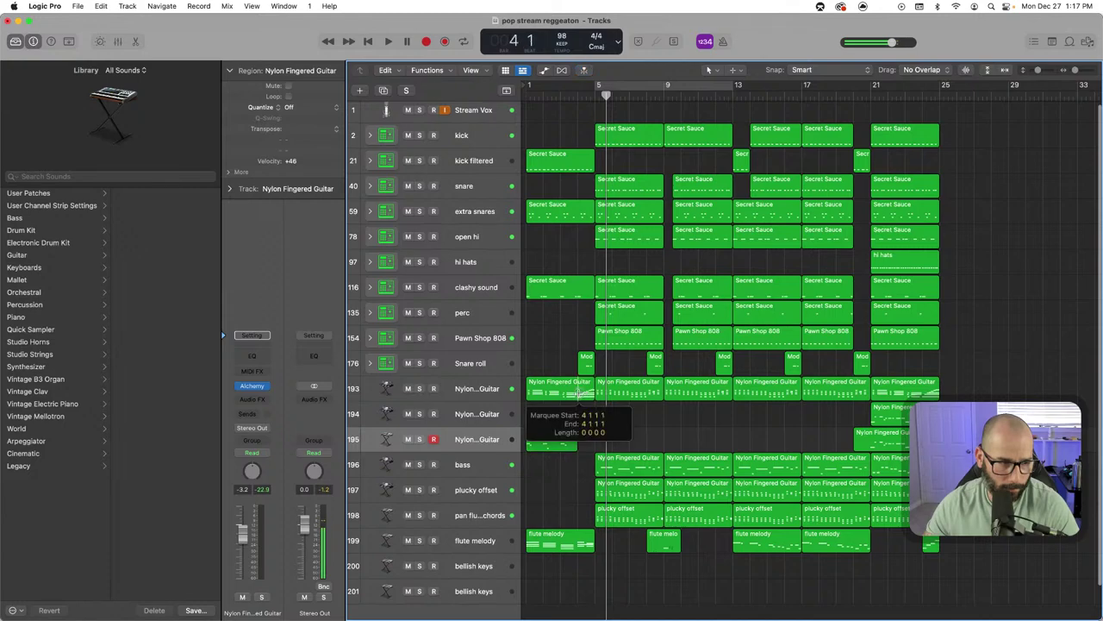
left_click_drag(592, 390, 583, 441)
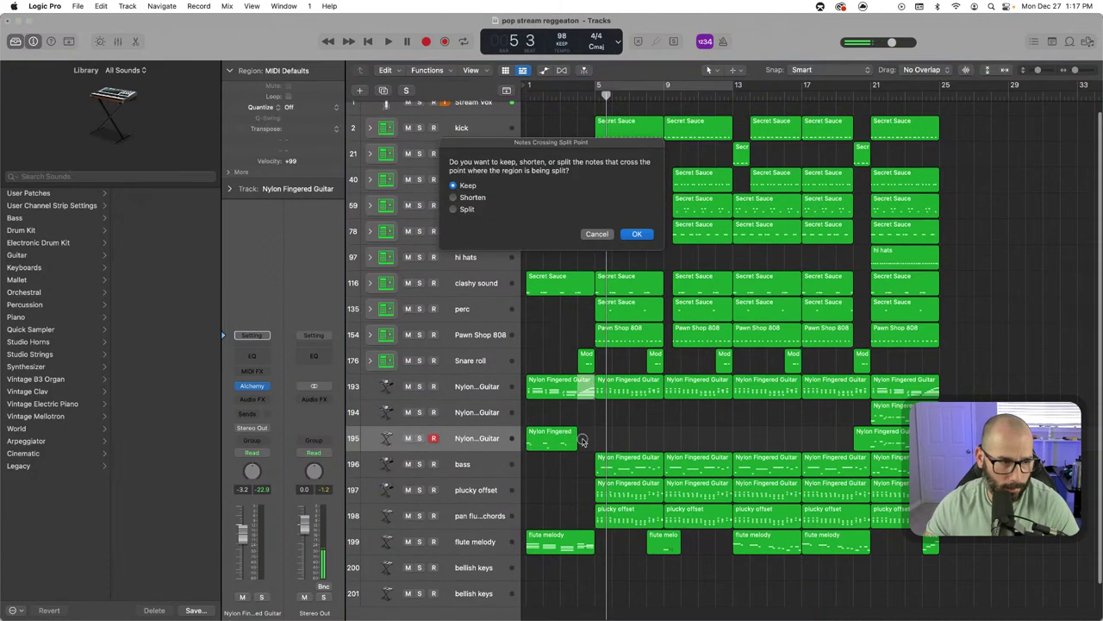
left_click(635, 236)
scroll(586, 384, "down", 2)
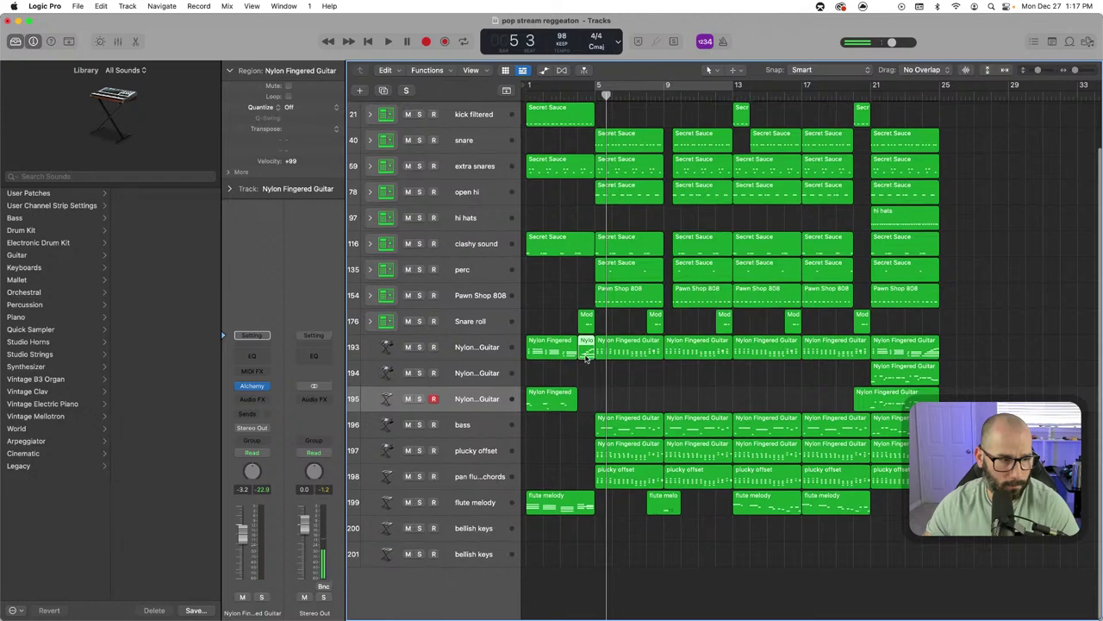
left_click_drag(587, 347, 590, 411)
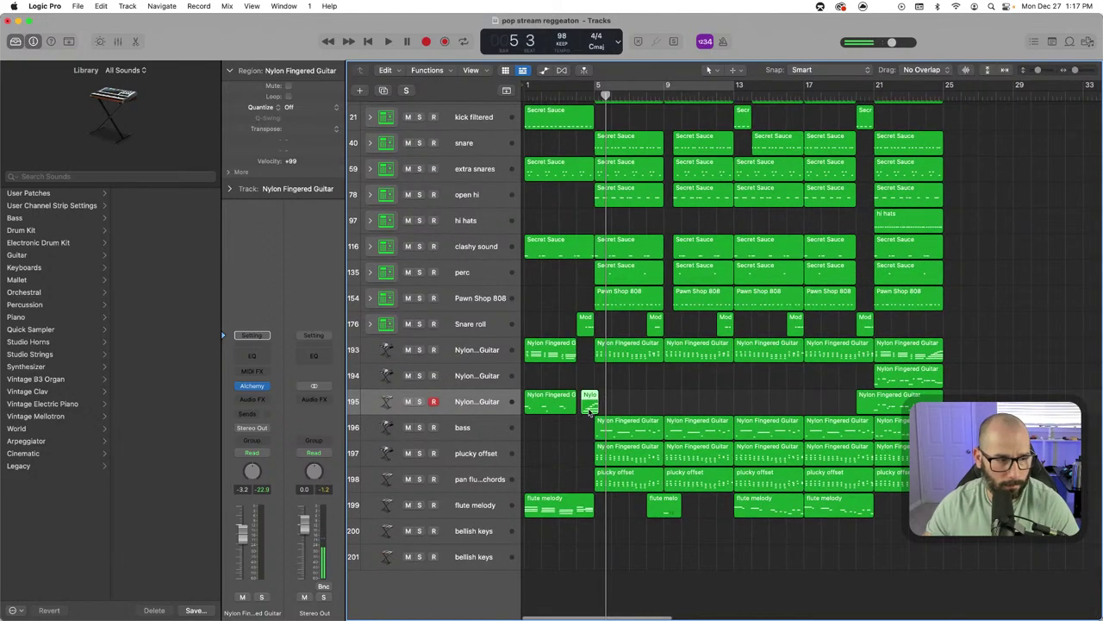
left_click_drag(588, 355, 587, 407)
Open the copied bar-4 region and shorten its three long notes so each ends where the following note begins
double_click(586, 405)
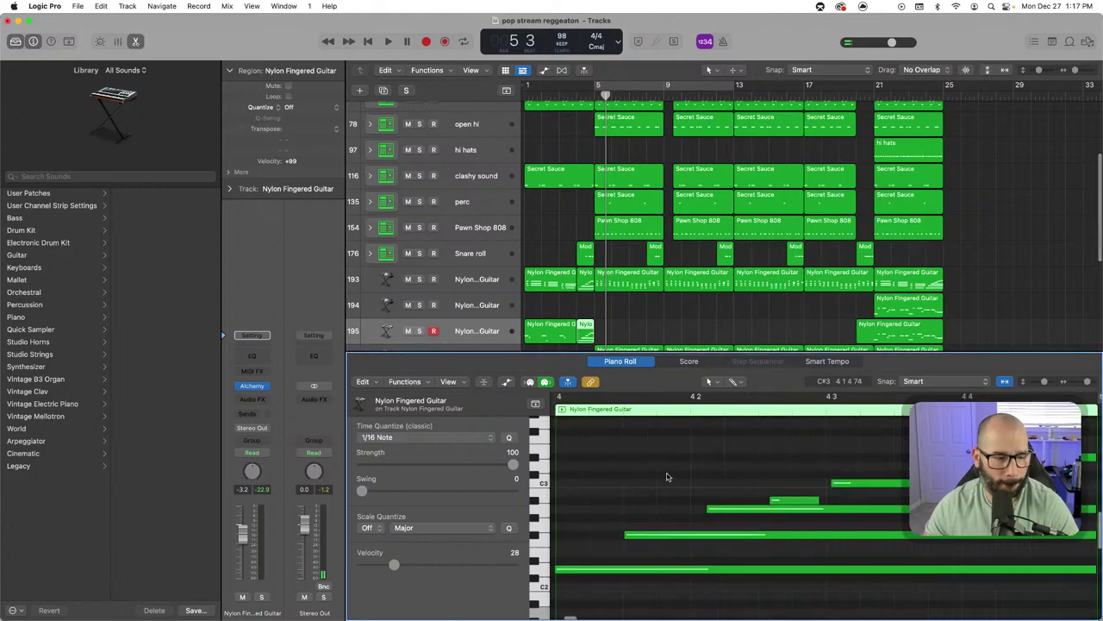
key("super+Left")
key("super+Left")
key("super+Left")
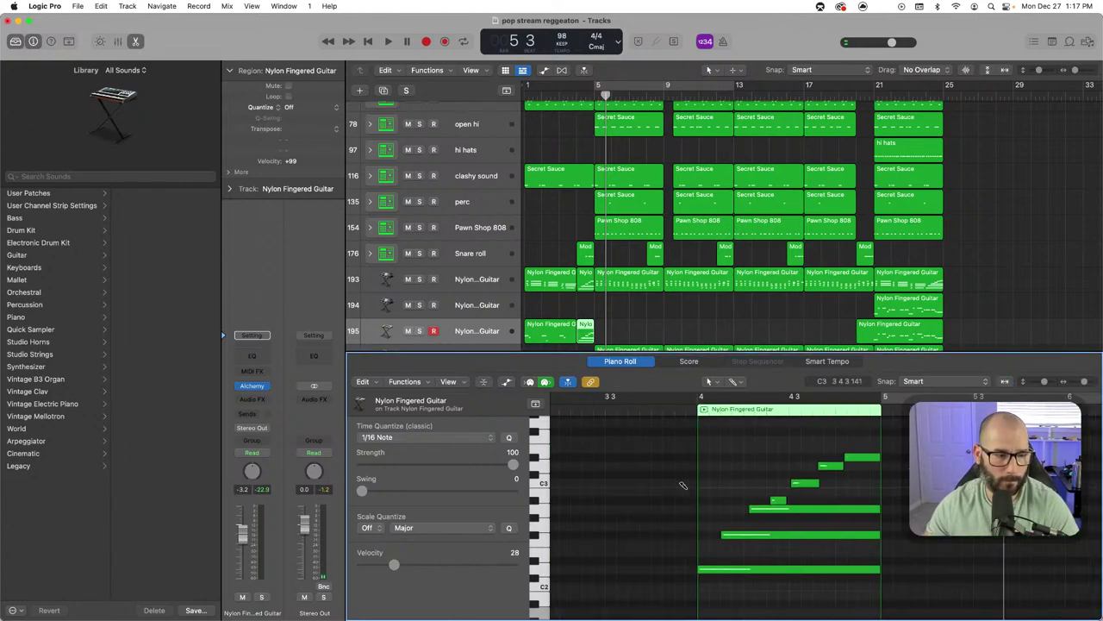
left_click_drag(900, 505, 850, 592)
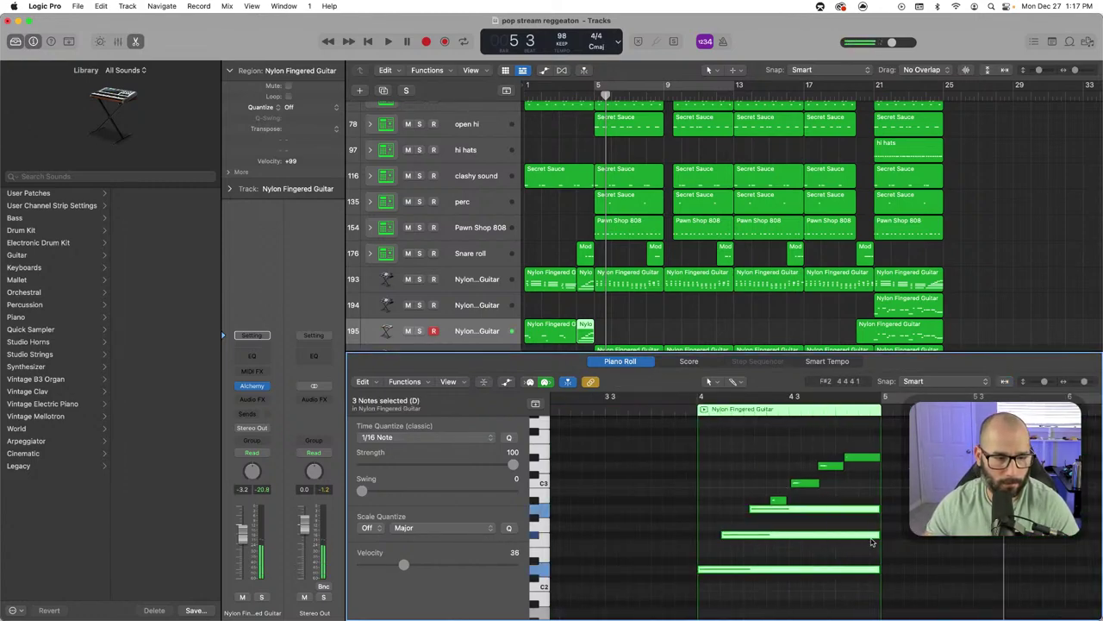
left_click_drag(877, 535, 742, 537)
left_click(779, 541)
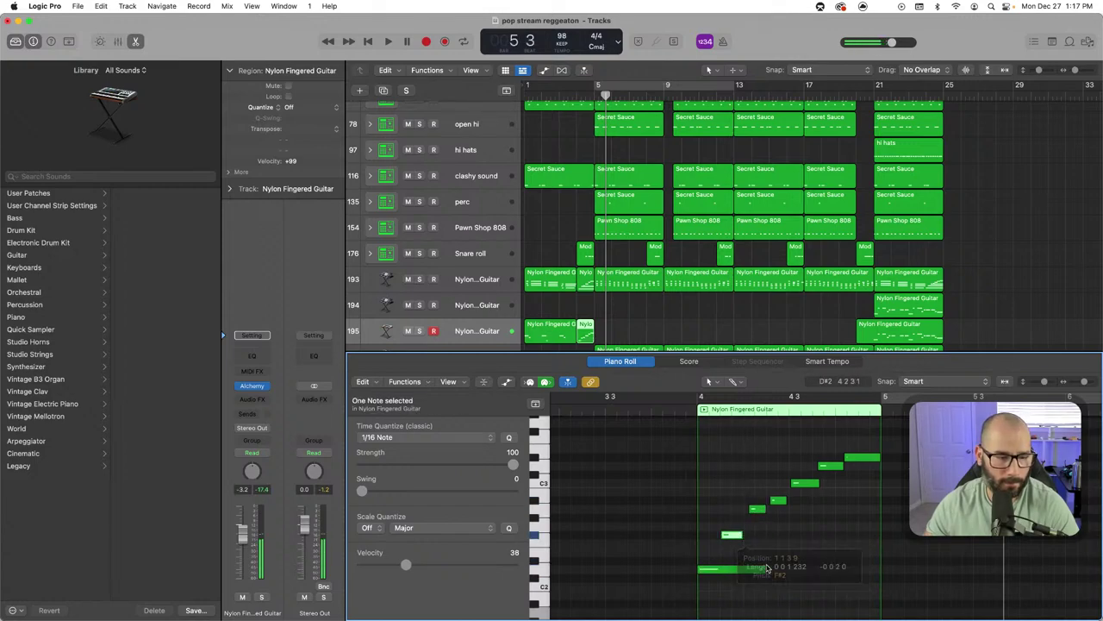
left_click_drag(767, 573, 715, 572)
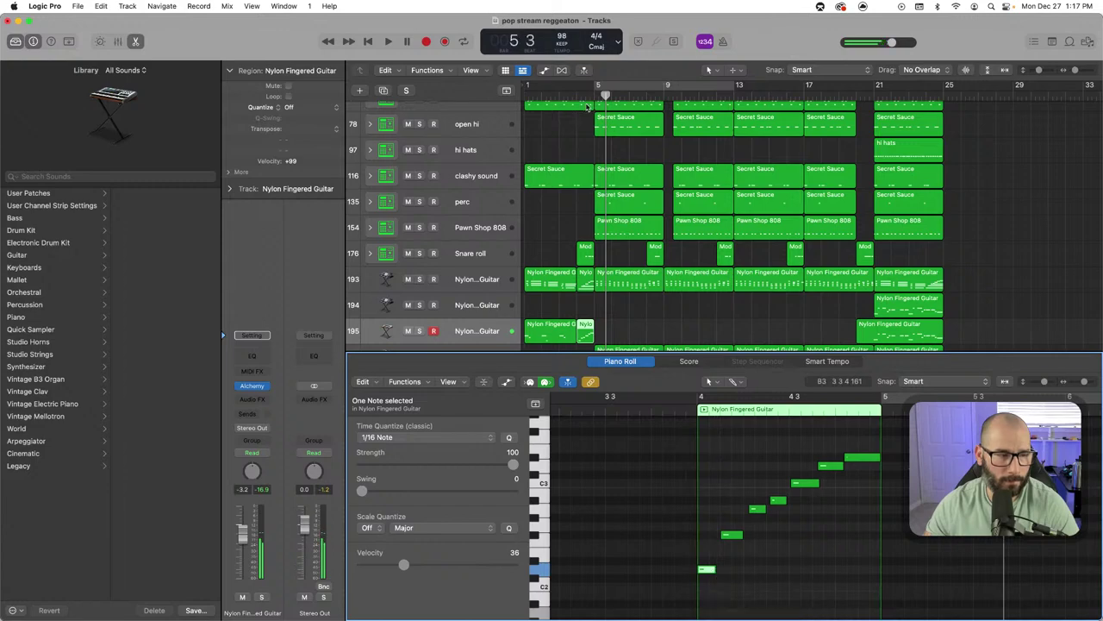
Play the transition into bar 5 from about bar 4, then replay it from about bar 3
left_click(572, 101)
key("space")
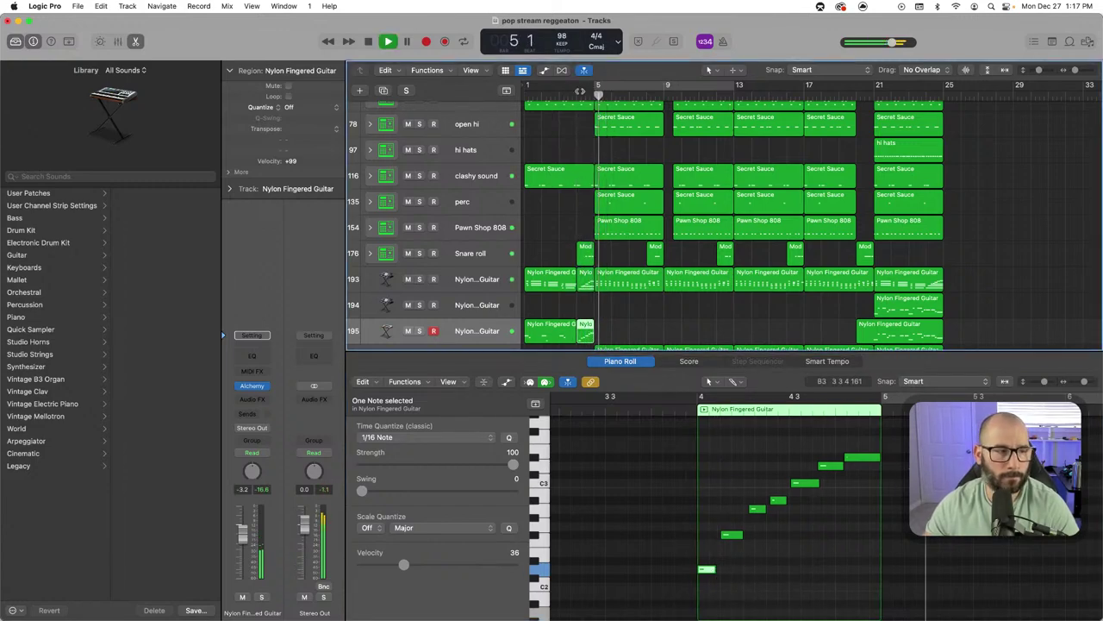
left_click(576, 94)
left_click(562, 95)
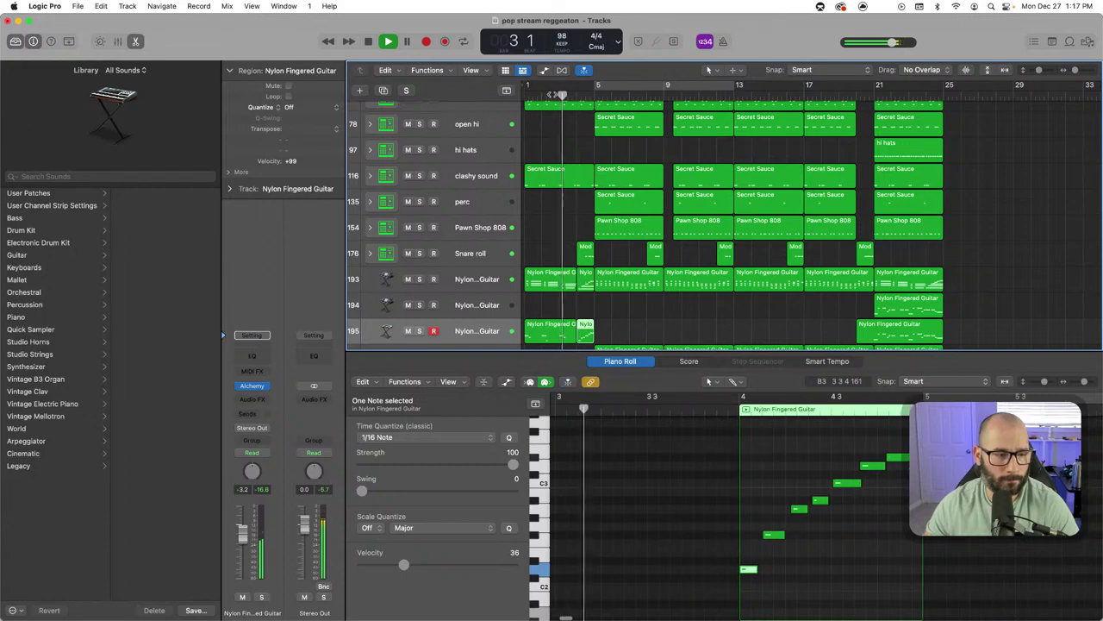
Join the two regions in bars 1–4 on track 195 and raise the seven notes of the rising run in bar 4 by one octave
left_click(579, 334)
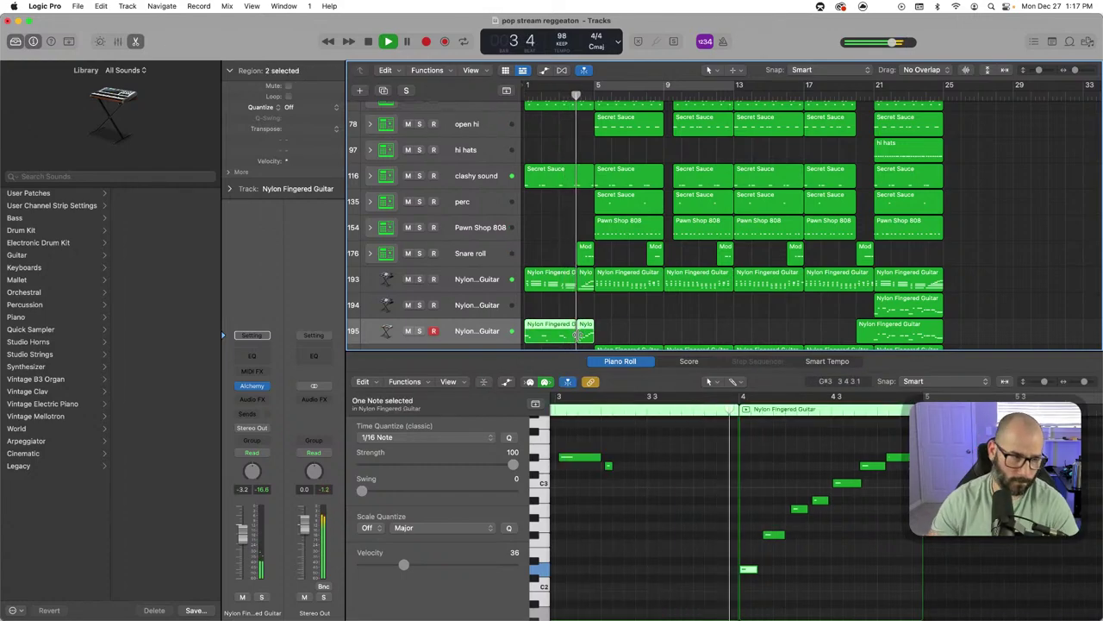
scroll(579, 338, "up", 1)
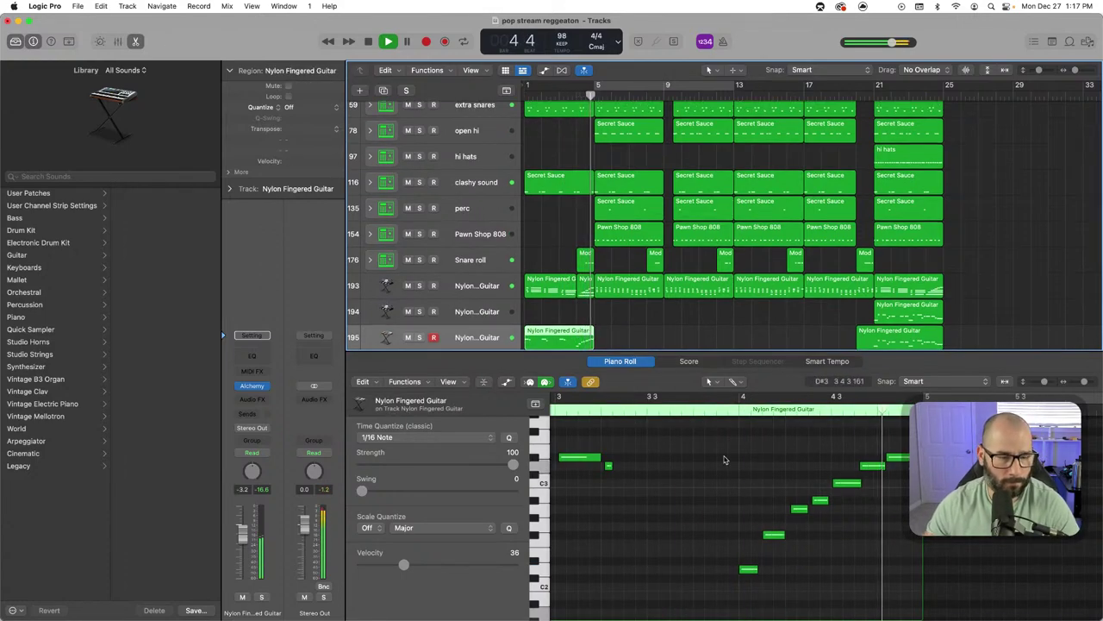
key("space")
left_click_drag(713, 439, 959, 589)
key("alt+shift+Up")
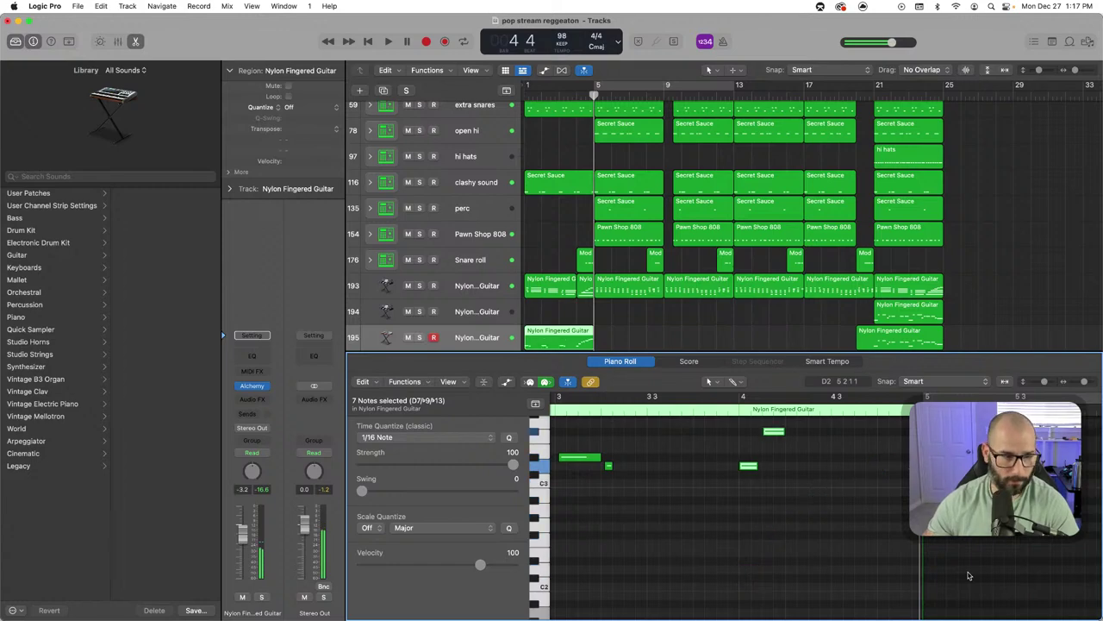
Join the two guitar regions in bars 1–4 on track 193, play the arrangement from bar 1, and close the note editor
left_click(558, 96)
left_click_drag(580, 310, 566, 293)
left_click(566, 293)
key("space")
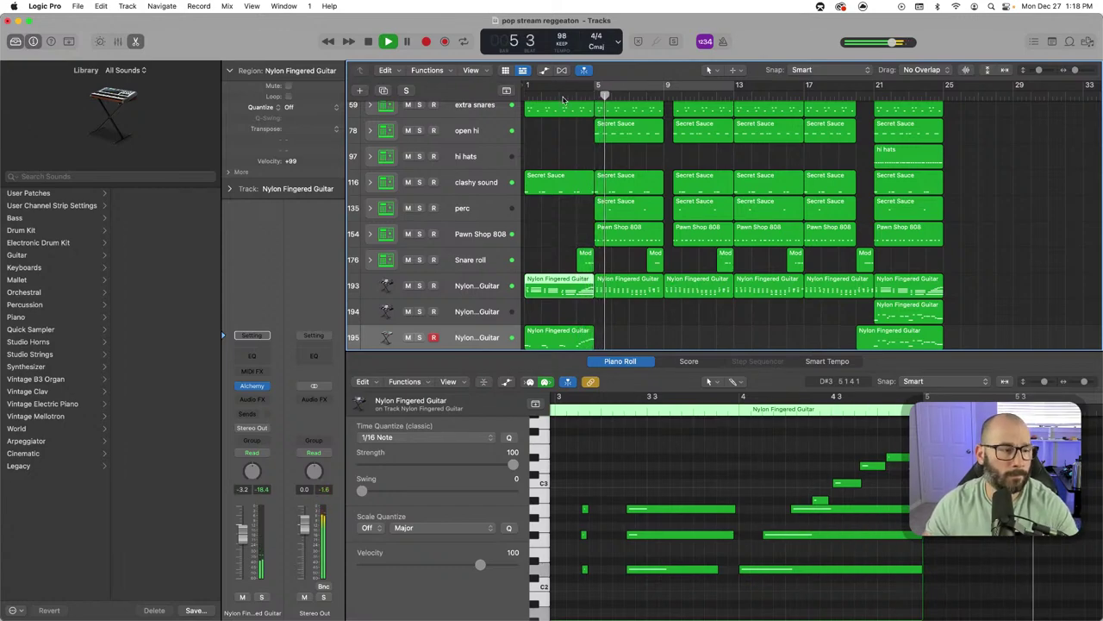
key("Return")
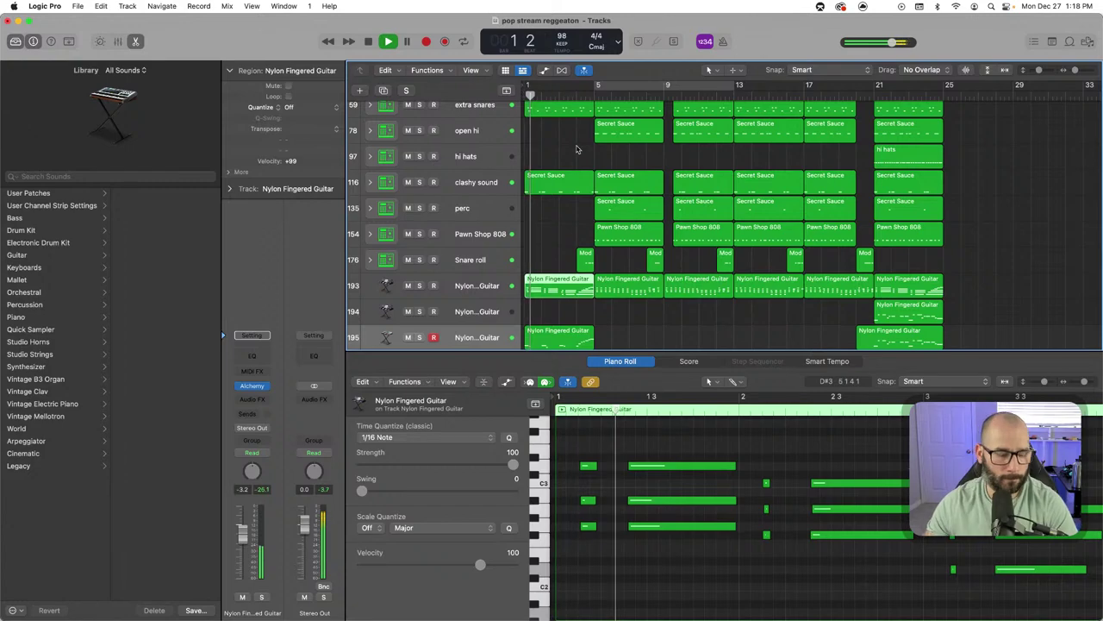
left_click(621, 361)
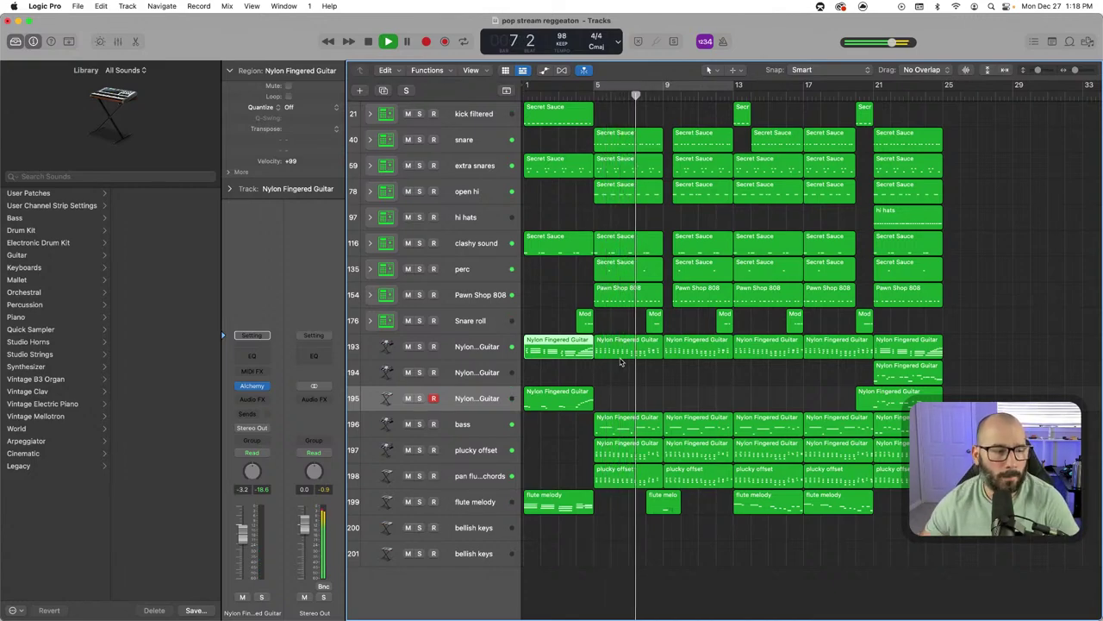
Rename track 195 as strings
scroll(484, 399, "up", 1)
double_click(484, 400)
type("str")
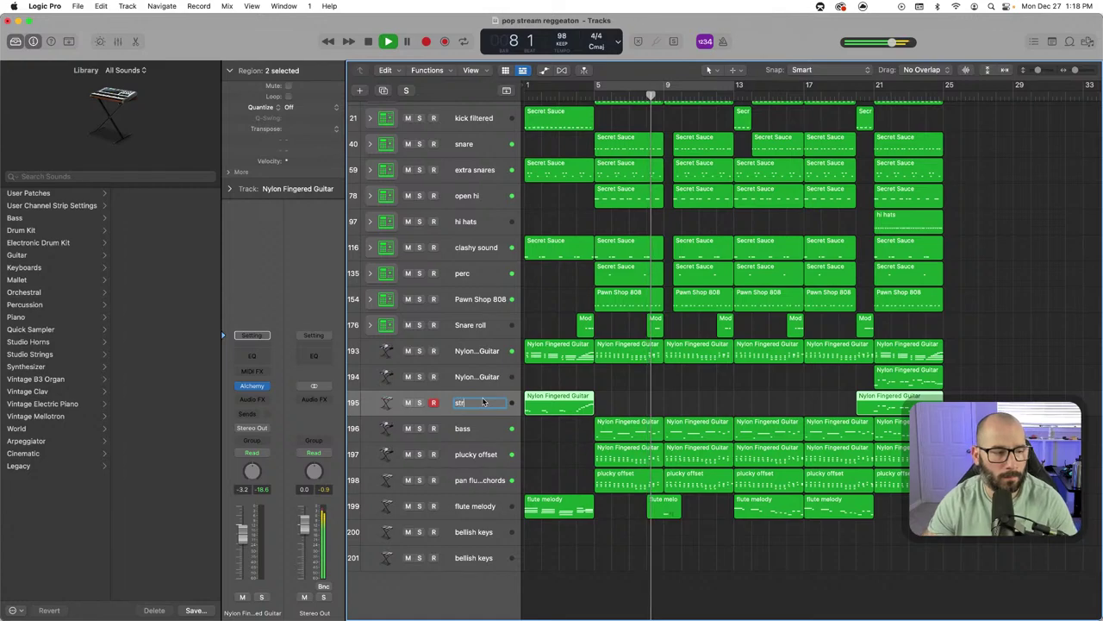
type("ings")
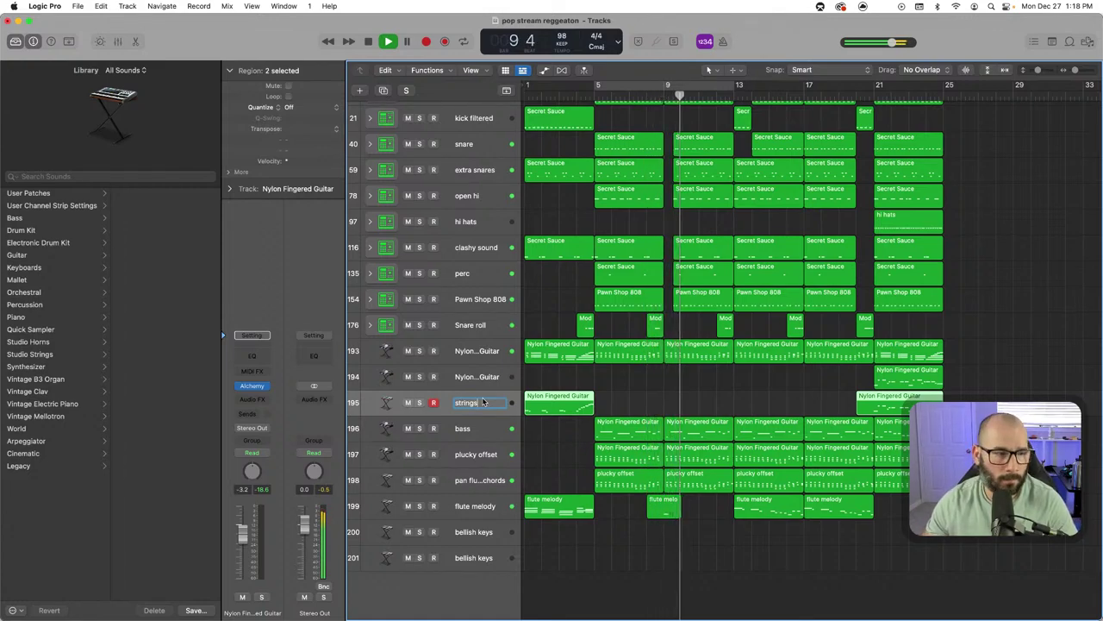
Play from bar 8, capture the live strings performance as a region at bar 9, and play it back
scroll(565, 356, "up", 1)
scroll(565, 356, "up", 1)
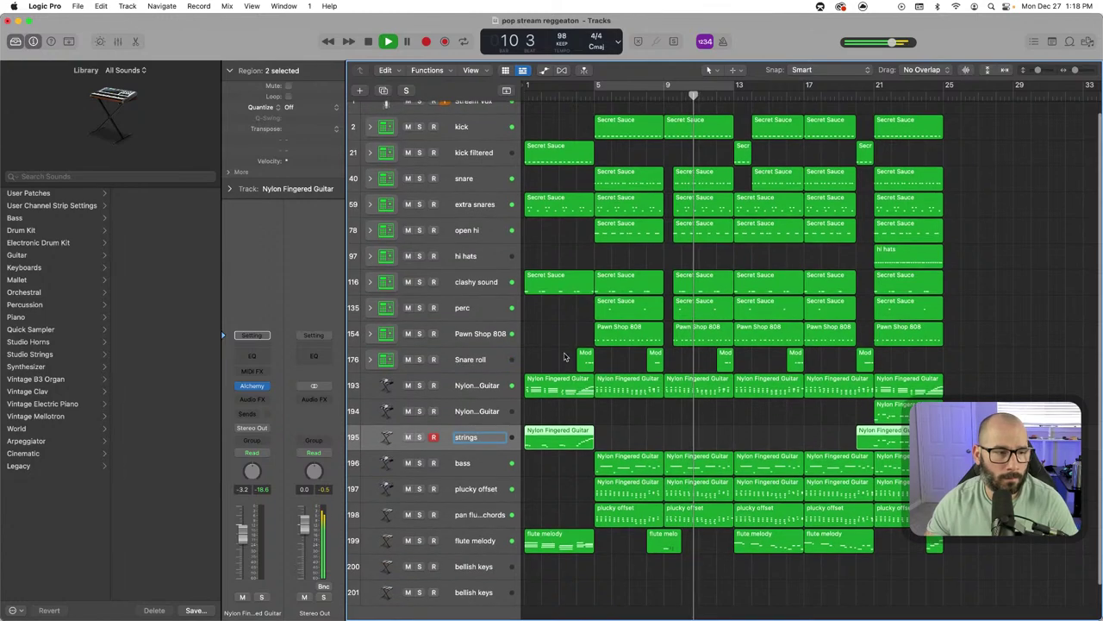
left_click(648, 102)
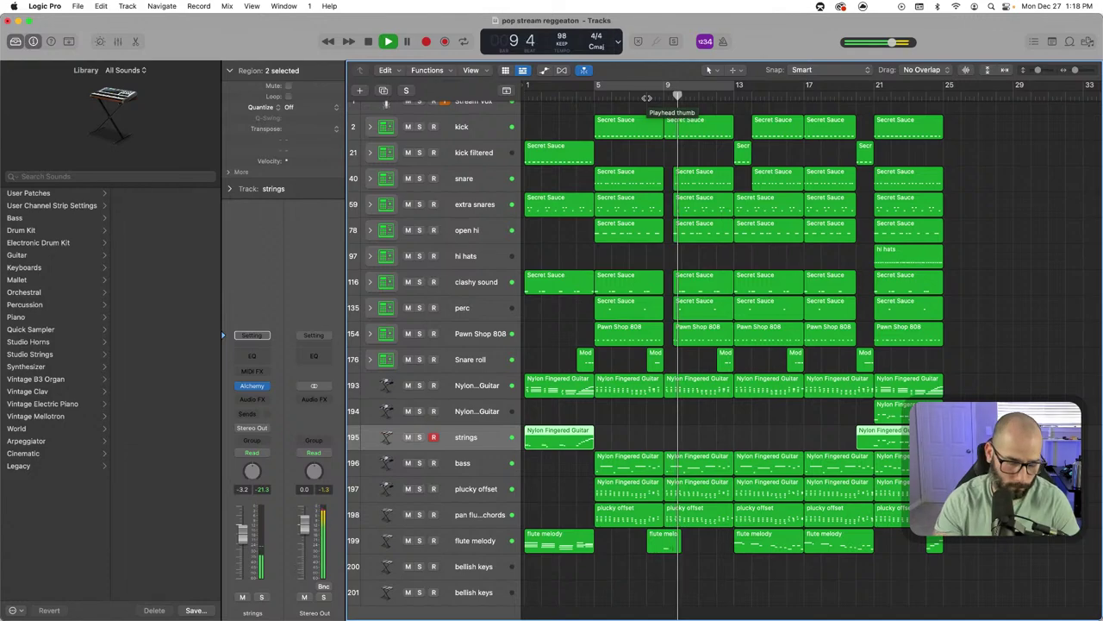
key("shift+r")
scroll(646, 98, "down", 4)
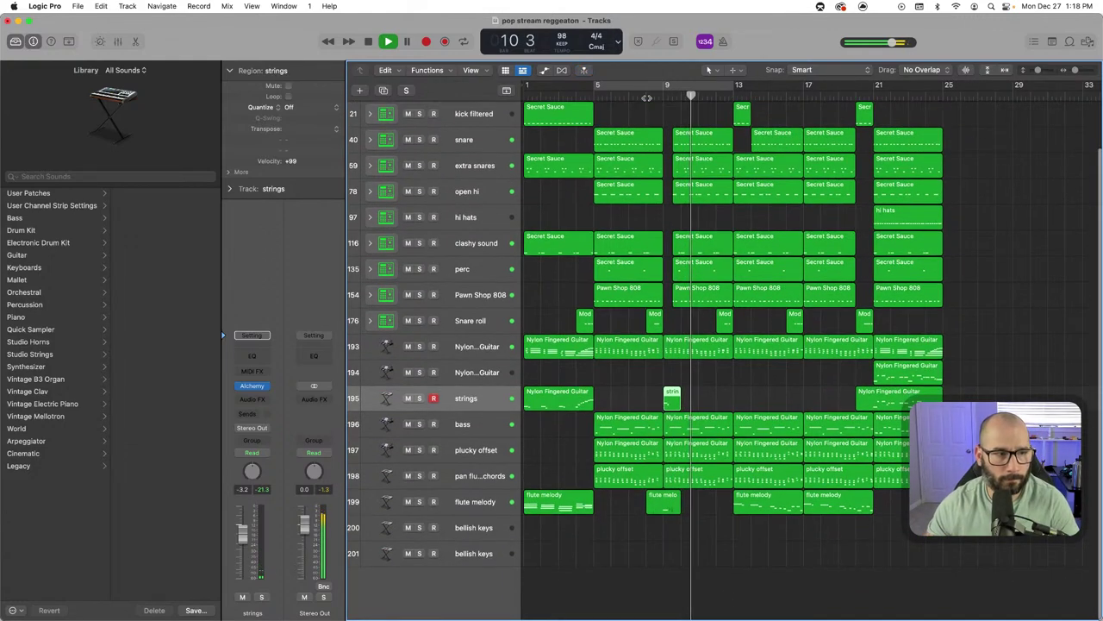
left_click(646, 98)
scroll(712, 266, "up", 3)
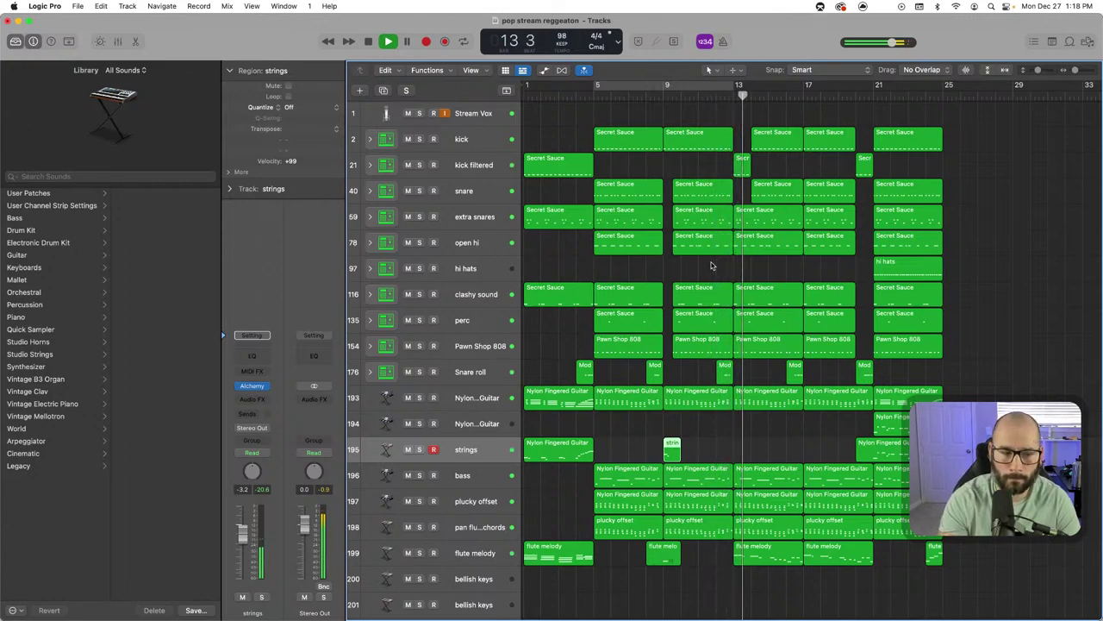
key("comma")
key("comma")
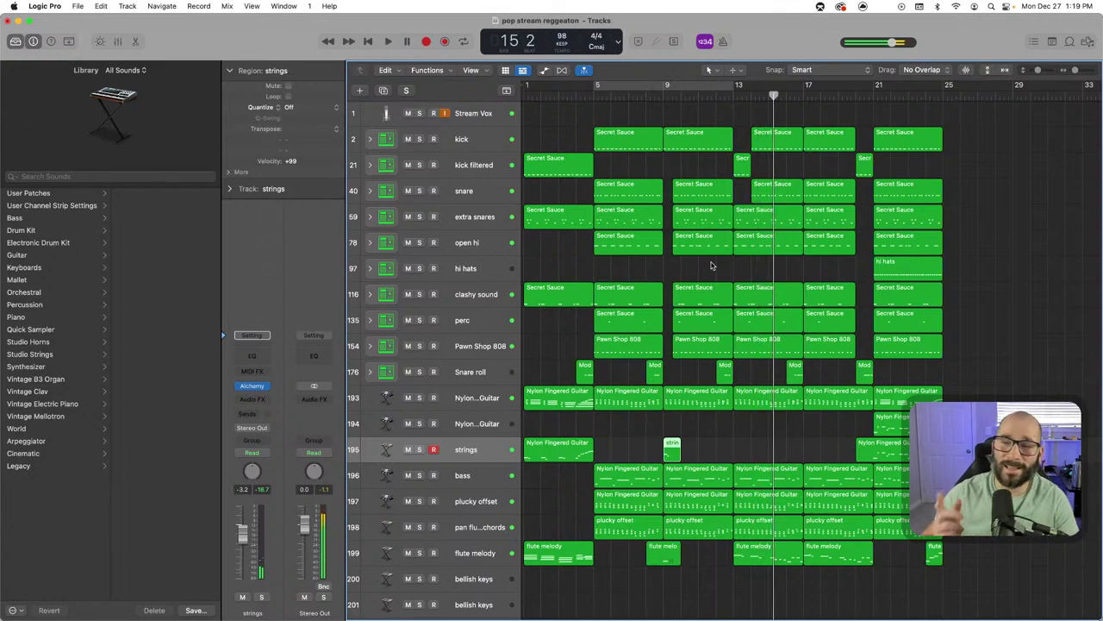
key("comma")
key("comma")
key("comma")
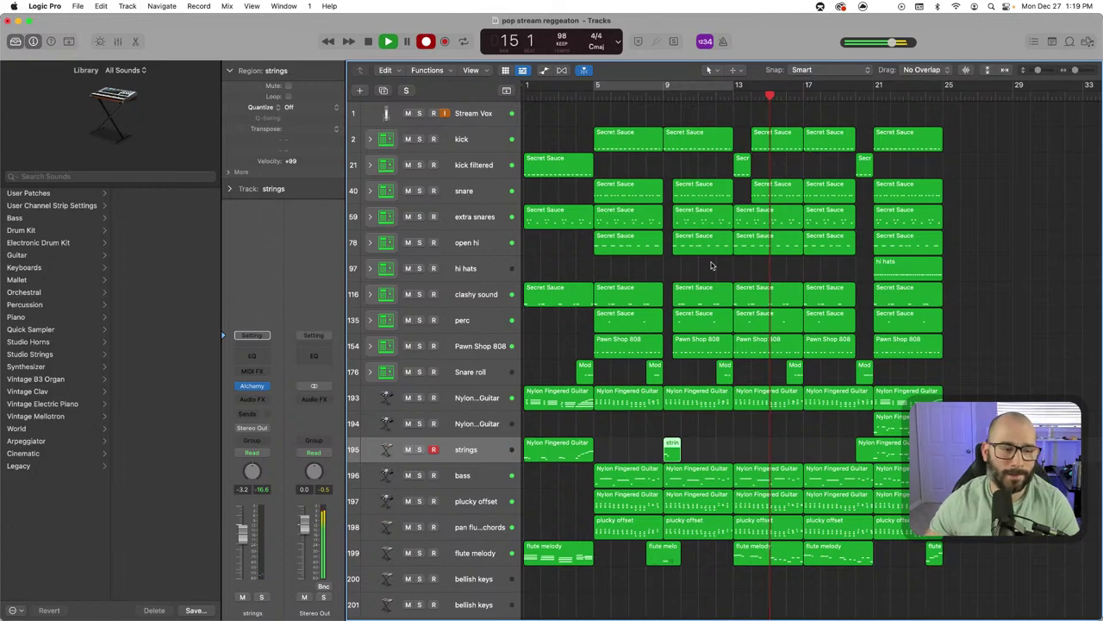
key("space")
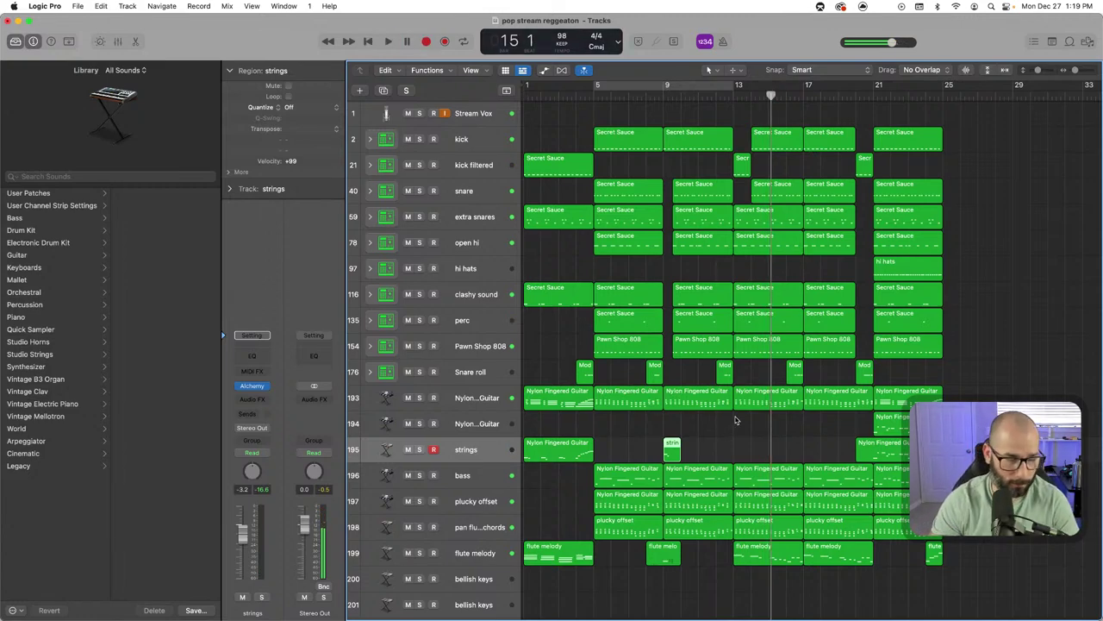
key("Delete")
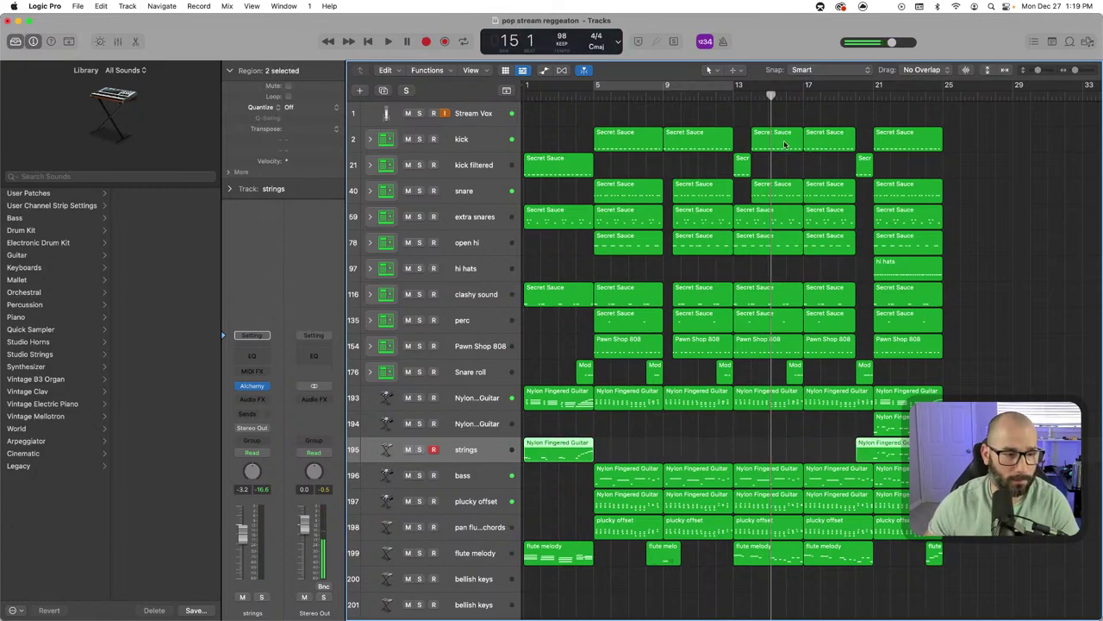
key("super+z")
Record a one-bar strings part at bar 13 and play it back from there
left_click(735, 97)
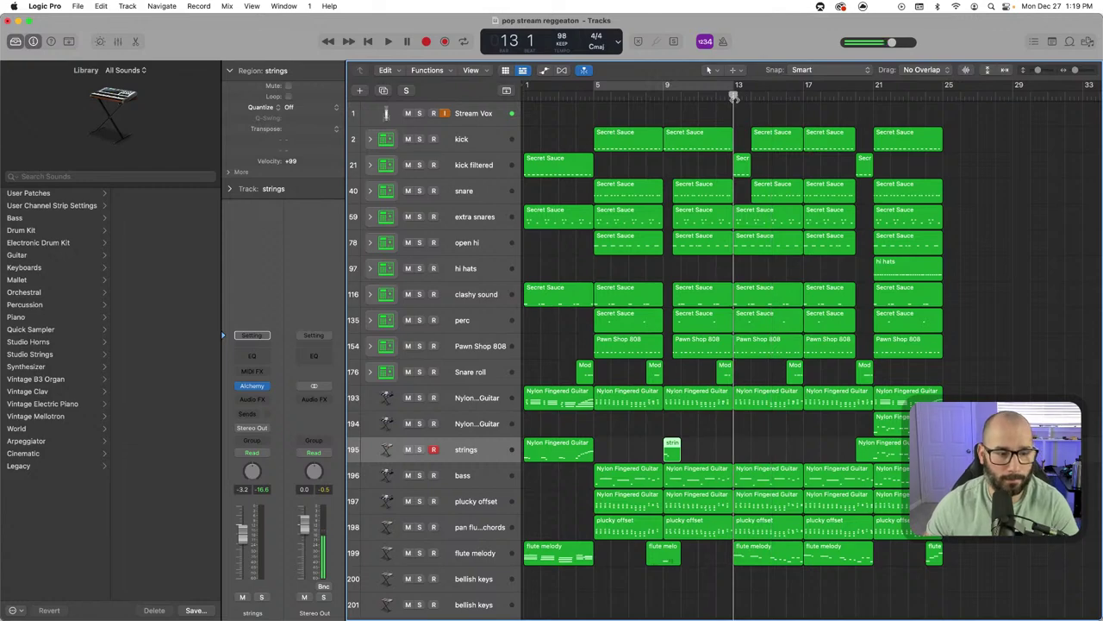
key("r")
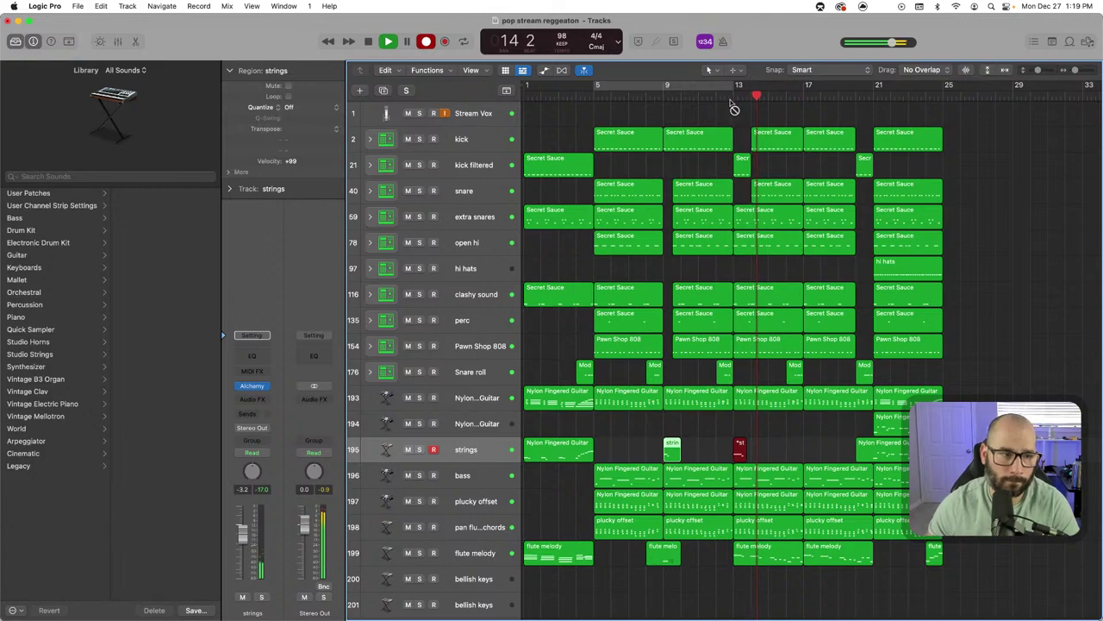
left_click(728, 96)
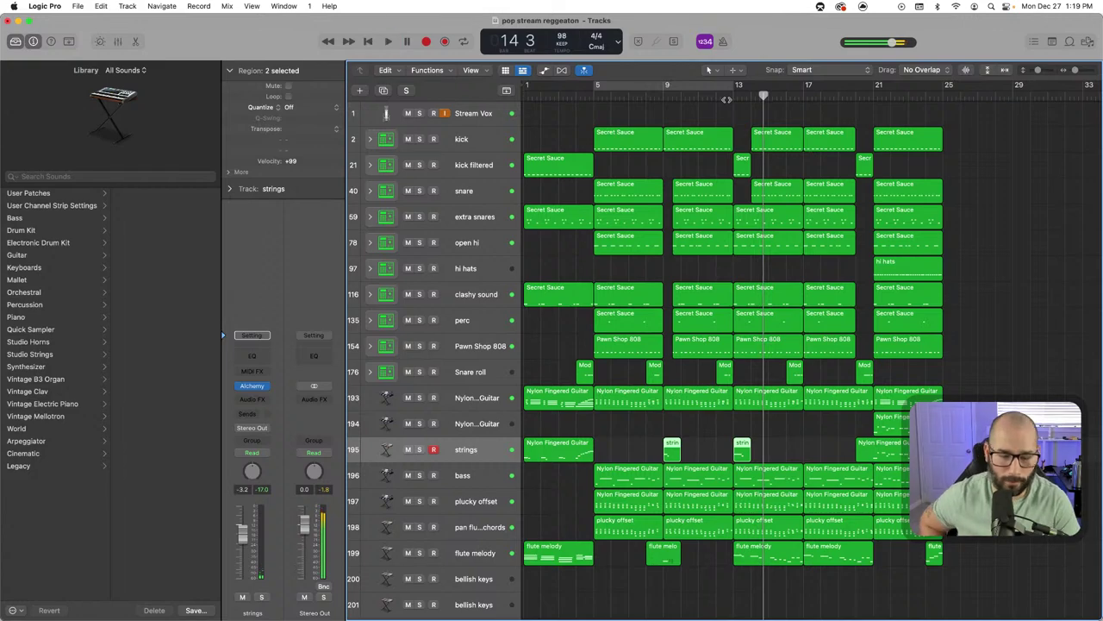
key("comma")
key("comma")
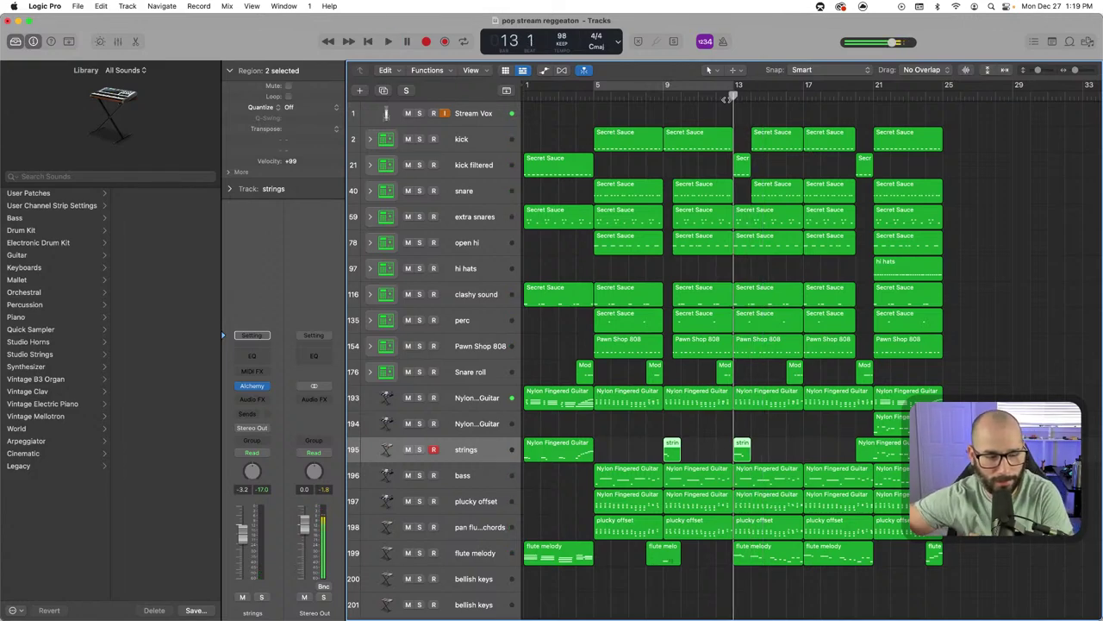
key("space")
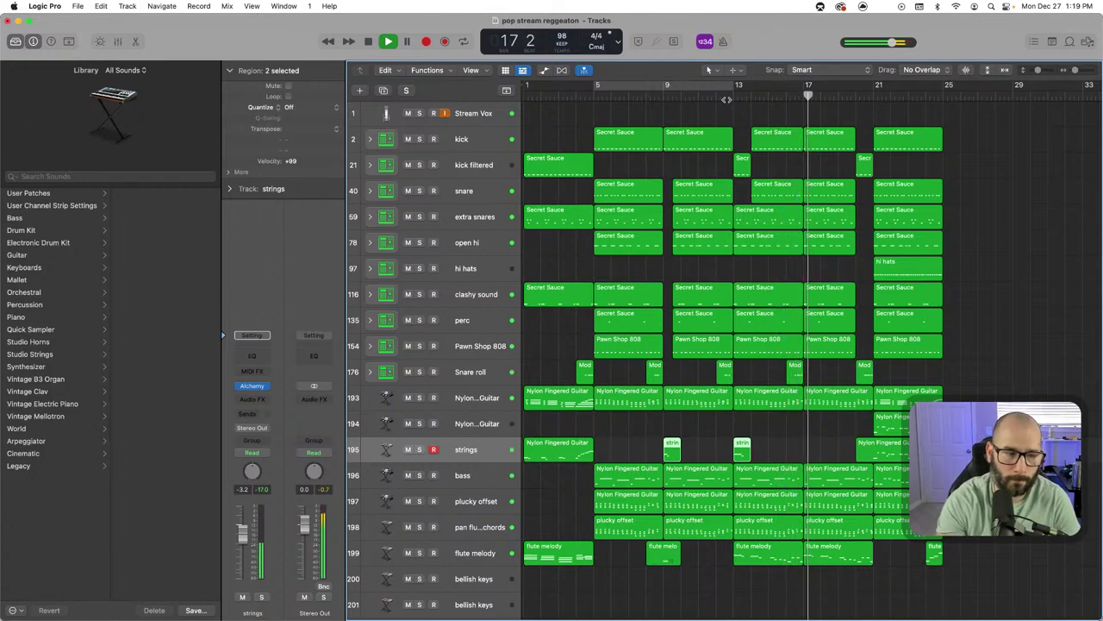
Play from around bar 17, capture the live strings performance as a region at bar 17, and review it from bar 18
key("comma")
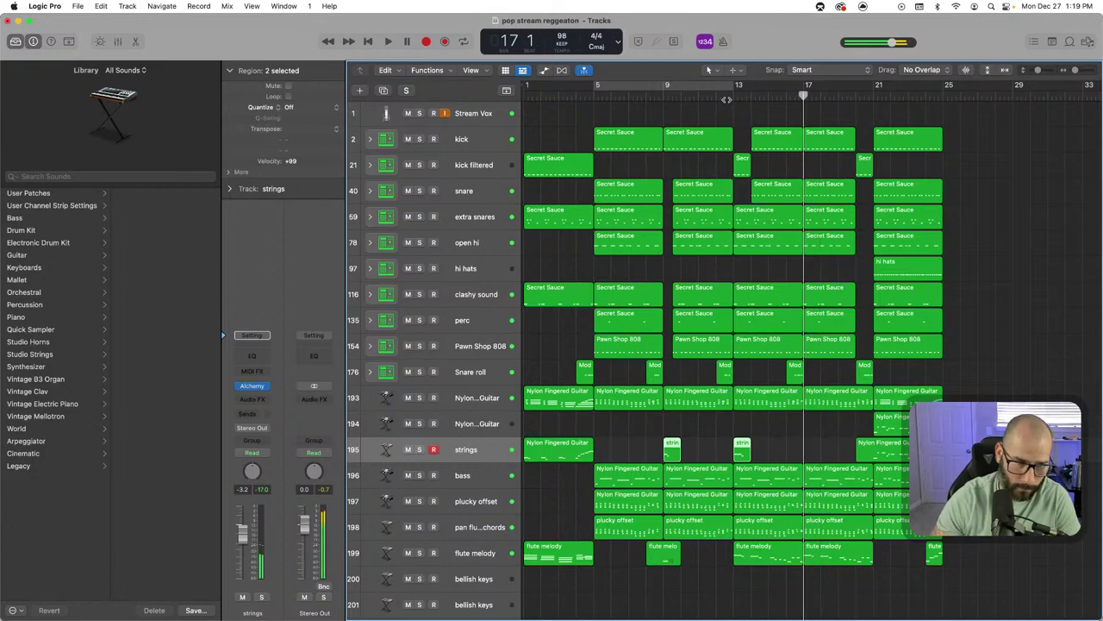
key("space")
key("comma")
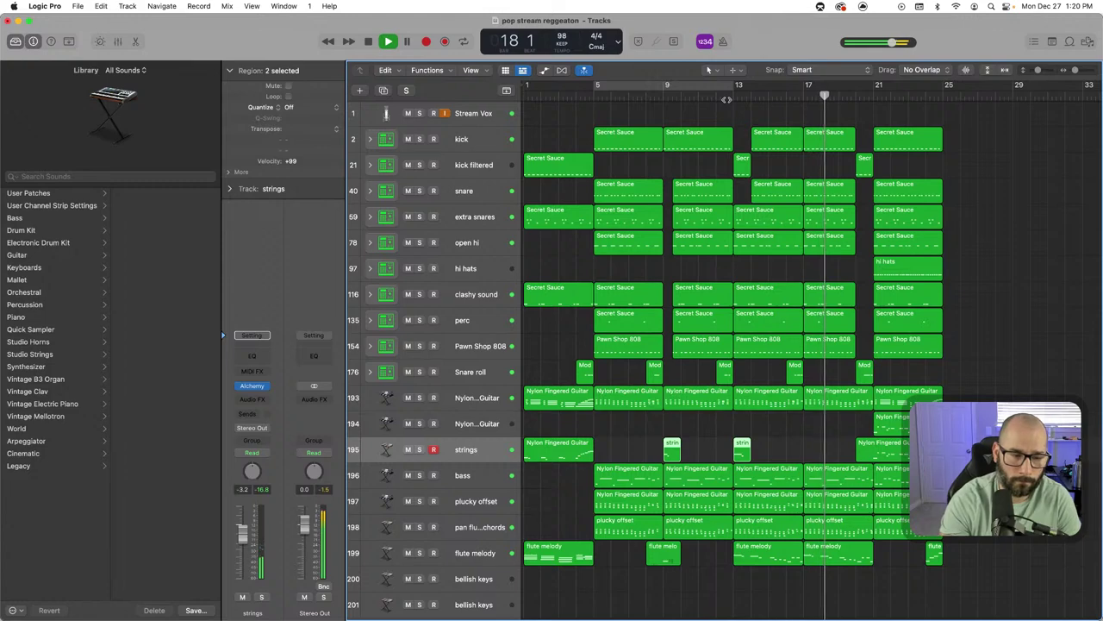
key("shift+r")
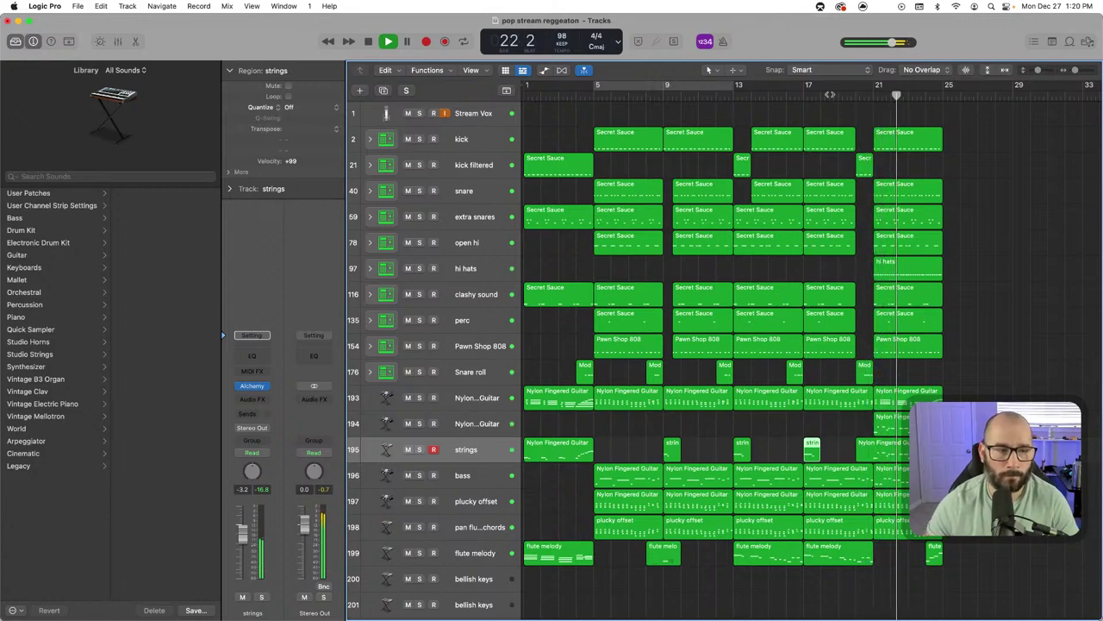
left_click(825, 95)
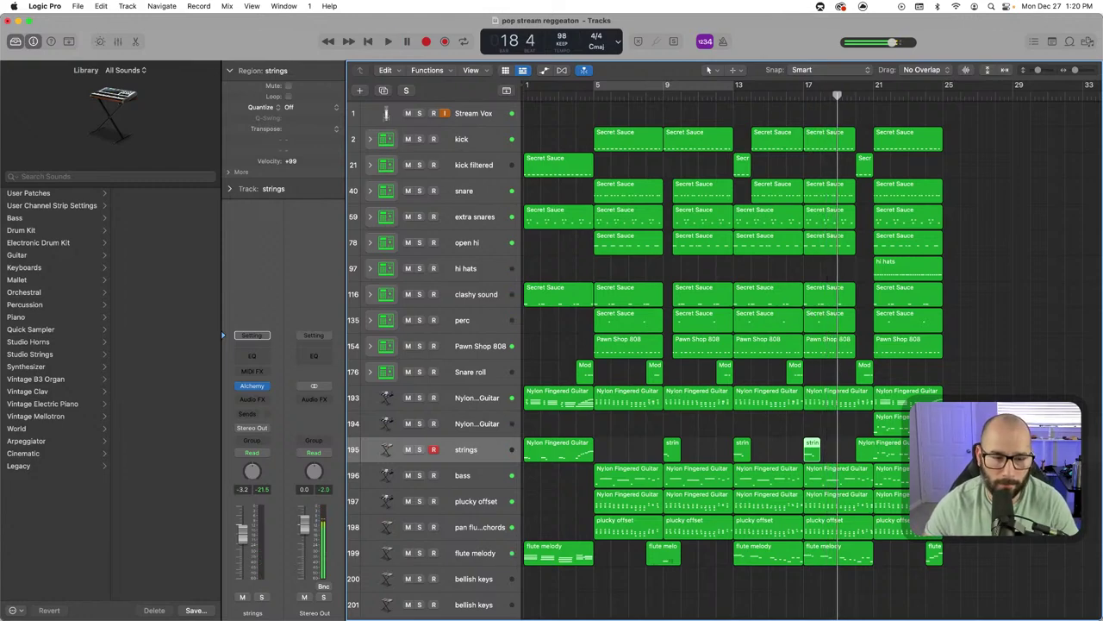
Select the guitar and strings regions in the final section and listen to the arrangement from bars 9 and 20
left_click_drag(969, 454, 930, 425)
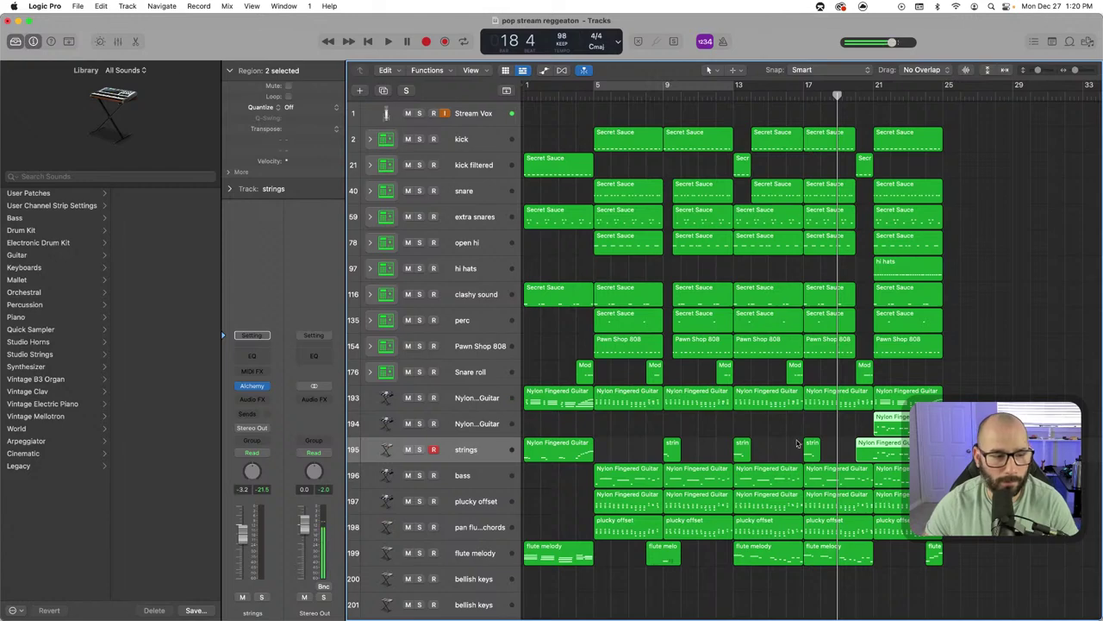
left_click(660, 96)
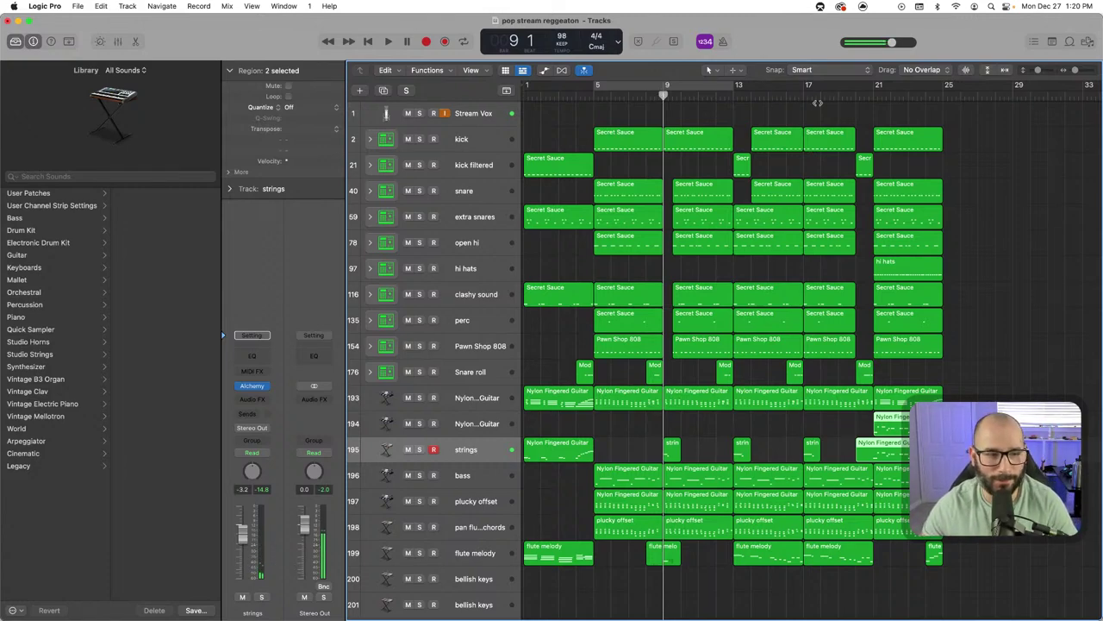
double_click(859, 100)
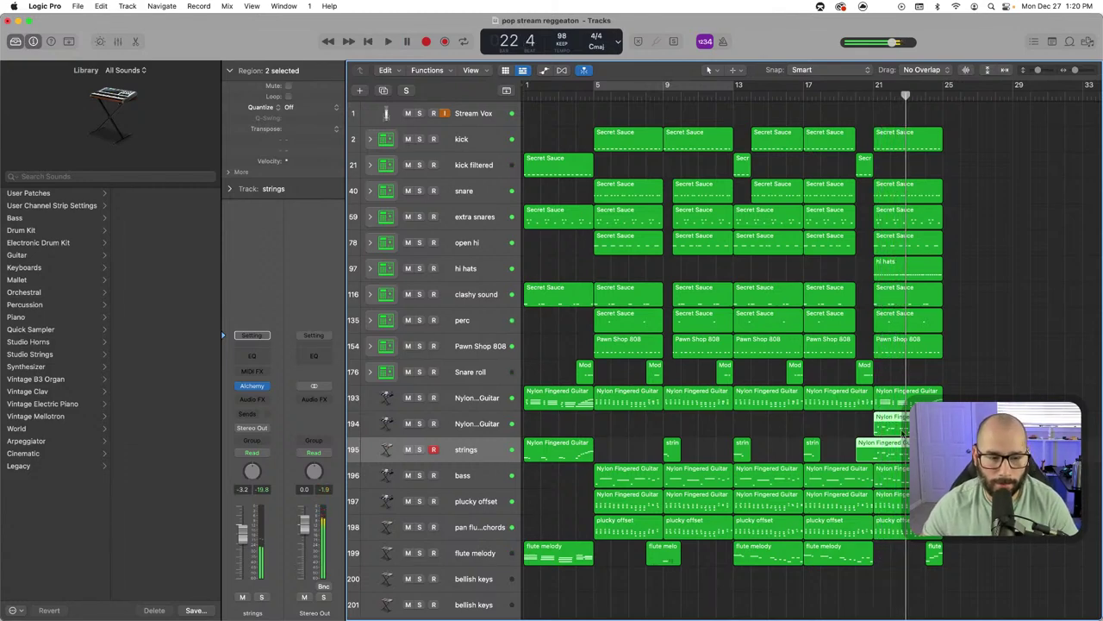
Trim the start of the last region on the strings track to bar 21 and play the arrangement from bar 19
left_click(849, 455)
left_click(865, 458)
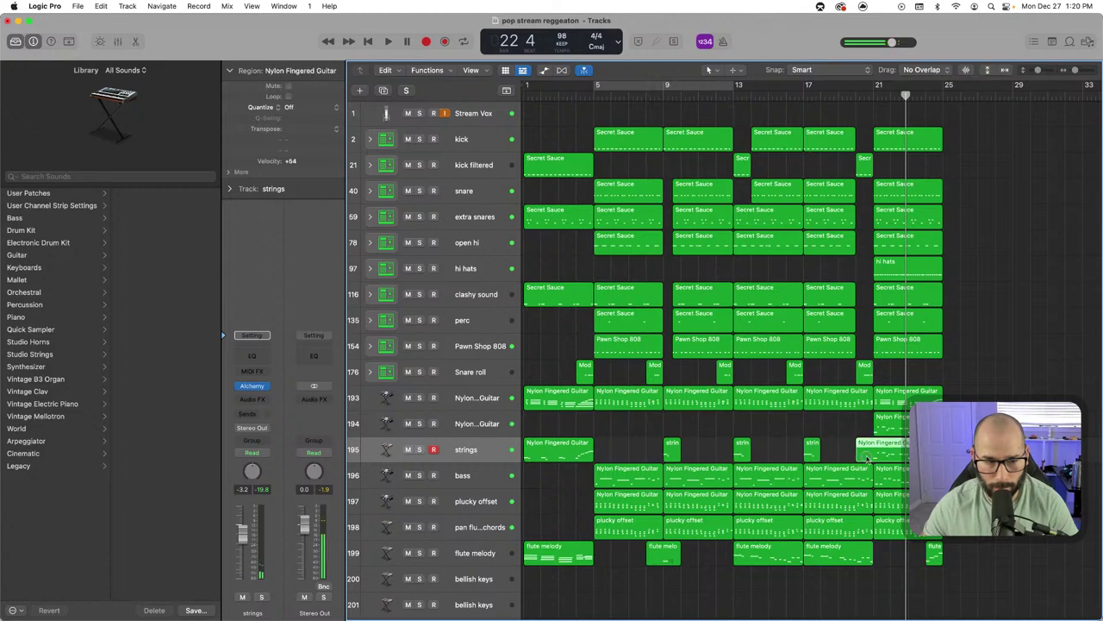
left_click_drag(860, 455, 875, 457)
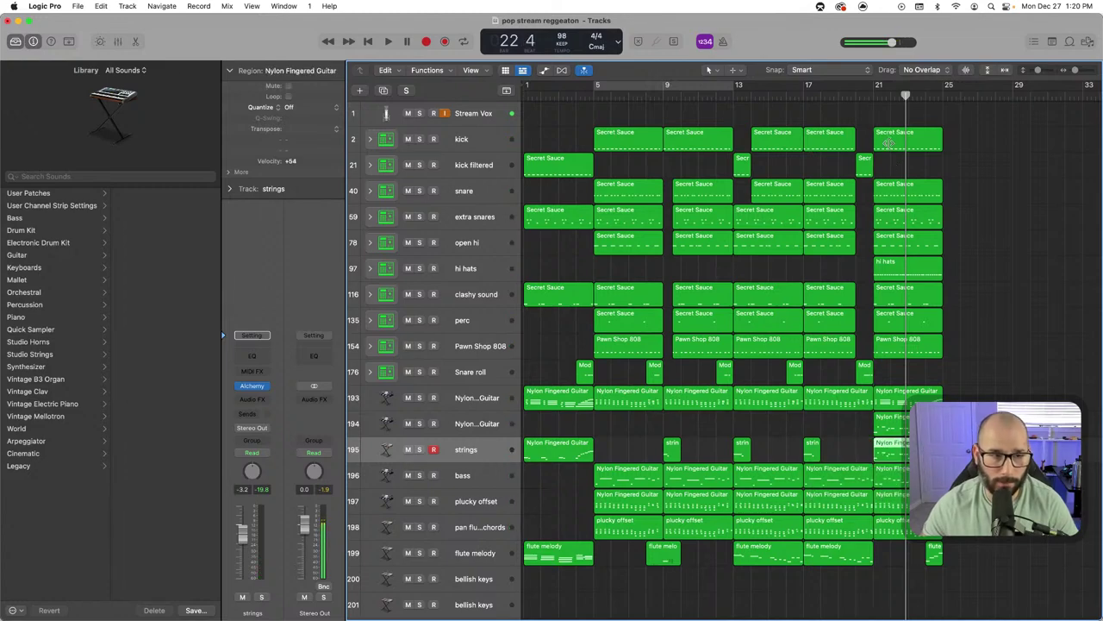
left_click(845, 98)
key("space")
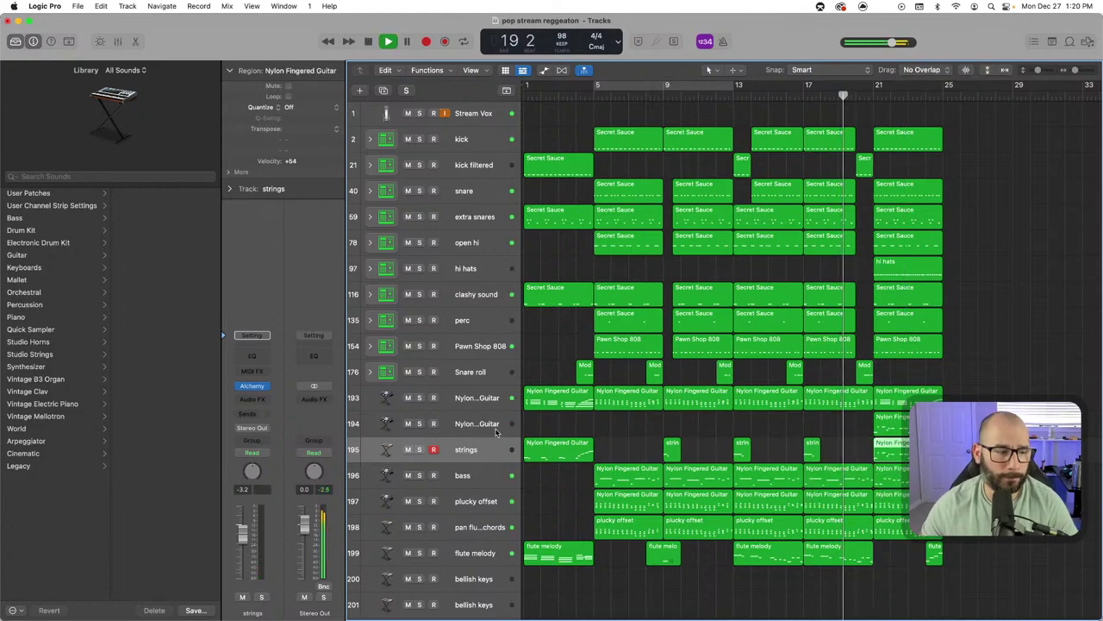
Duplicate the strings track as a new empty track with the same instrument and stop playback
left_click(480, 454)
key("super+d")
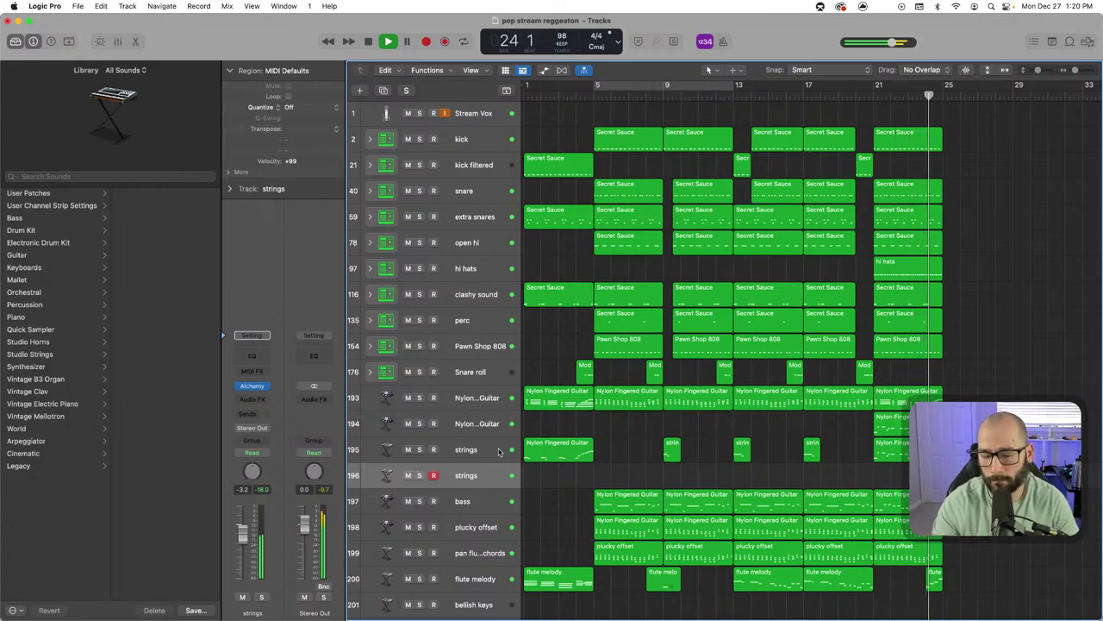
key("space")
Move the playhead past the end of the arrangement and back into the last section to audition it
key("period")
key("period")
key("period")
key("period")
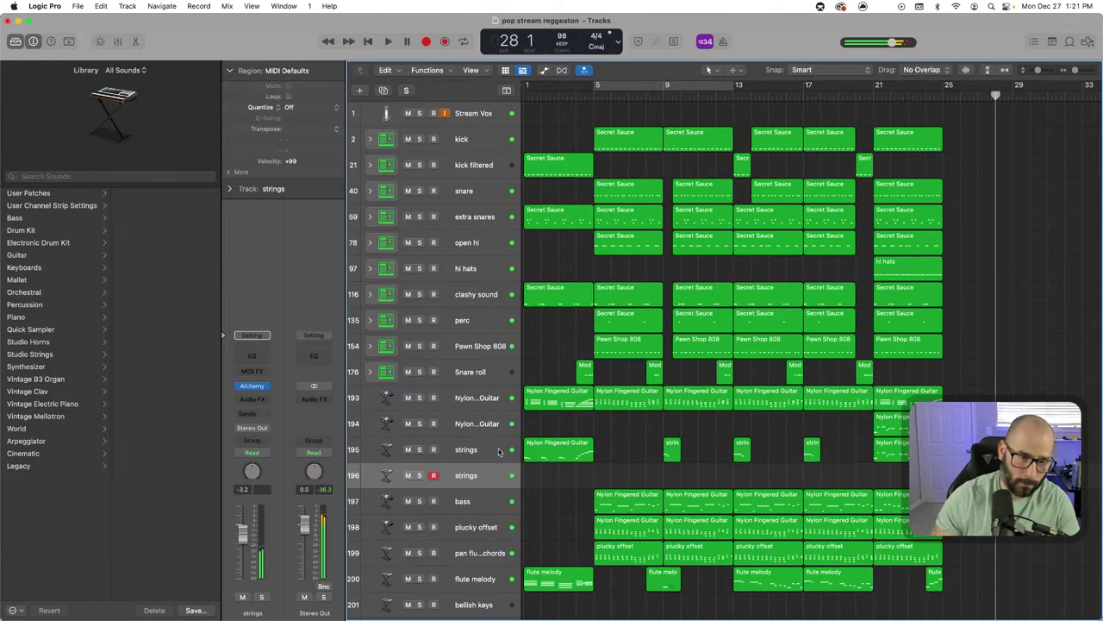
key("space")
key("comma")
key("comma")
key("space")
key("comma")
key("comma")
key("comma")
key("comma")
key("comma")
key("comma")
key("space")
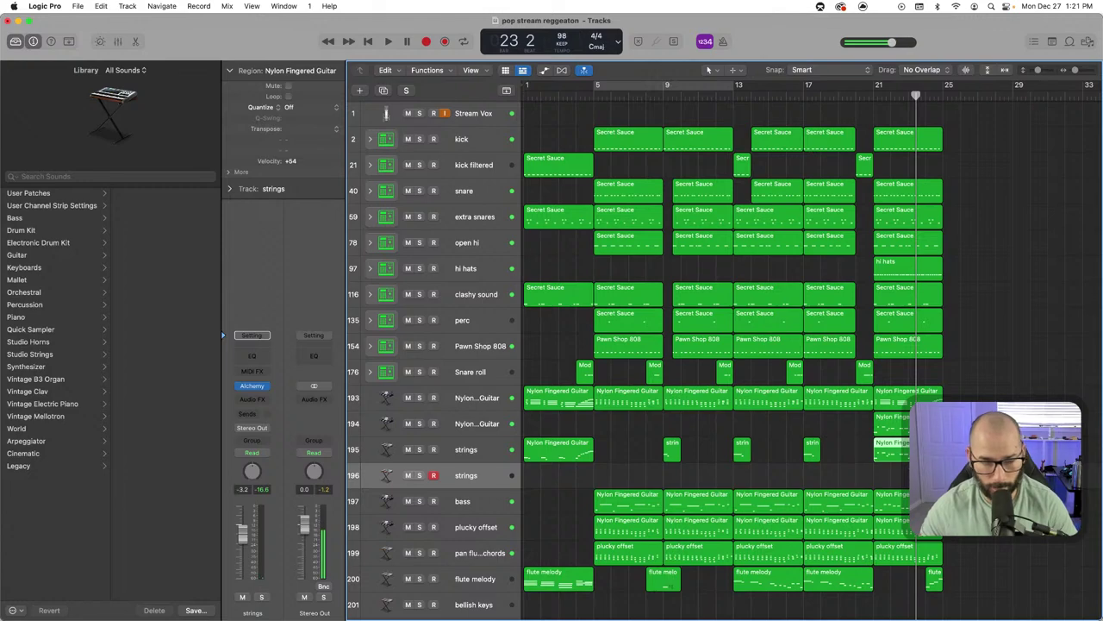
Delete the region starting at bar 21 on the original strings track and play the ending from bar 20
key("Delete")
left_click(859, 96)
key("space")
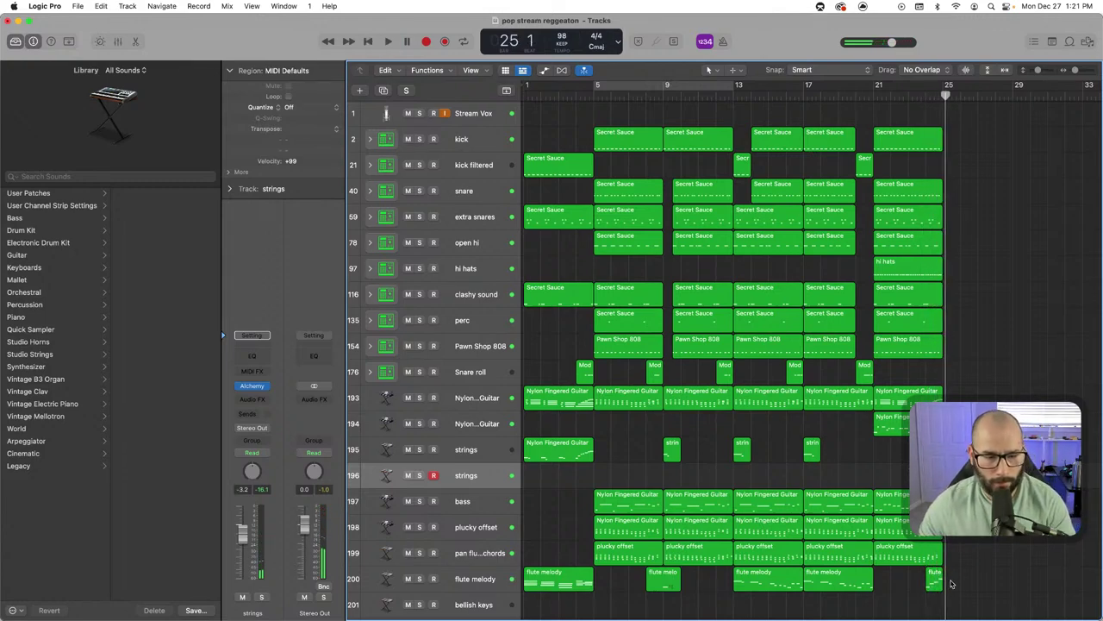
Capture a played strings part at bar 21 on the second strings track and play it back from bar 20
left_click(856, 90)
key("space")
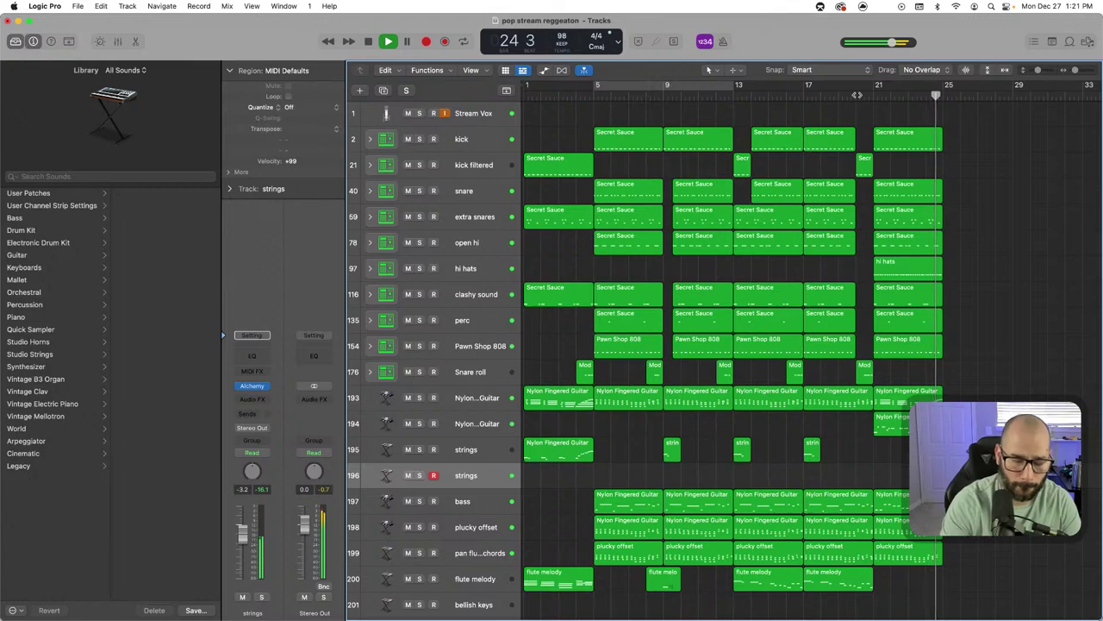
key("shift+r")
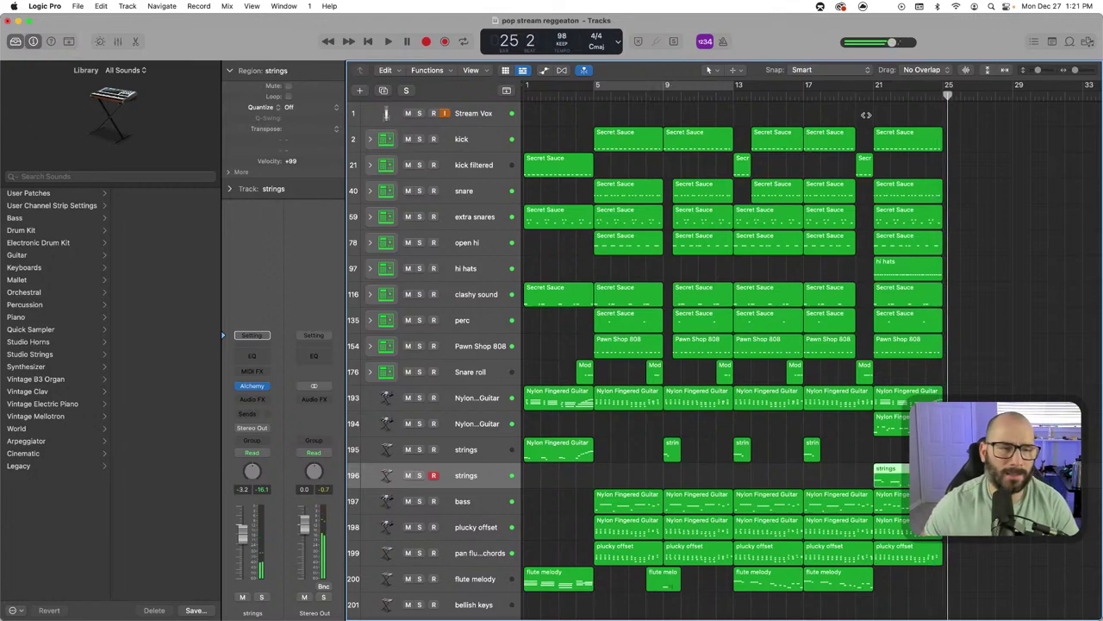
left_click(856, 94)
key("space")
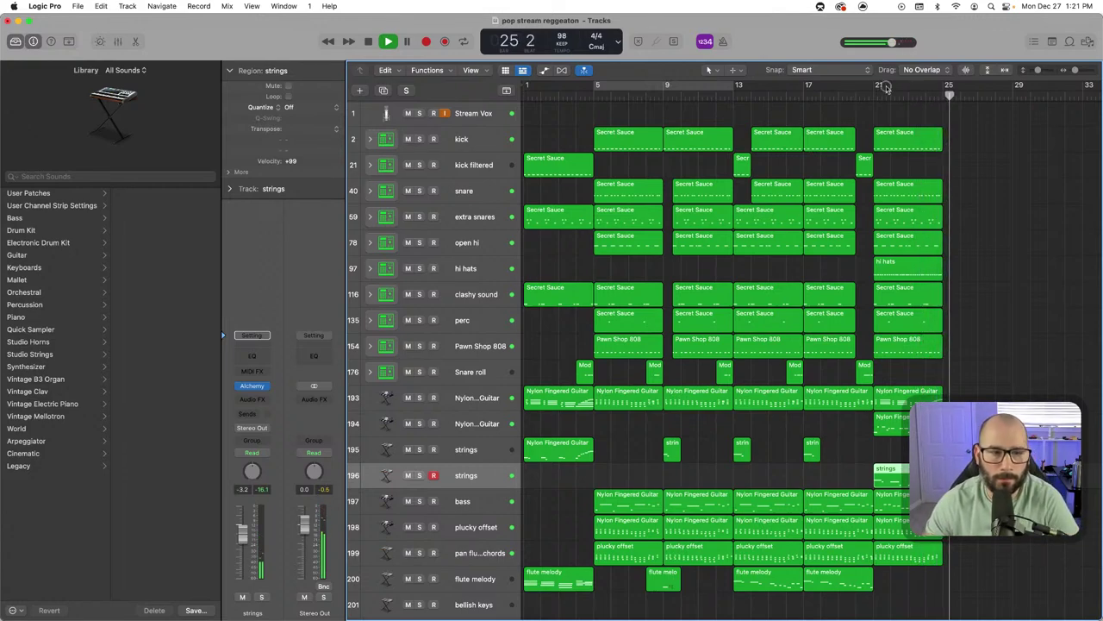
Set a cycle range over bars 21 to 25 and audition the last section in a loop
left_click_drag(880, 84, 942, 94)
key("space")
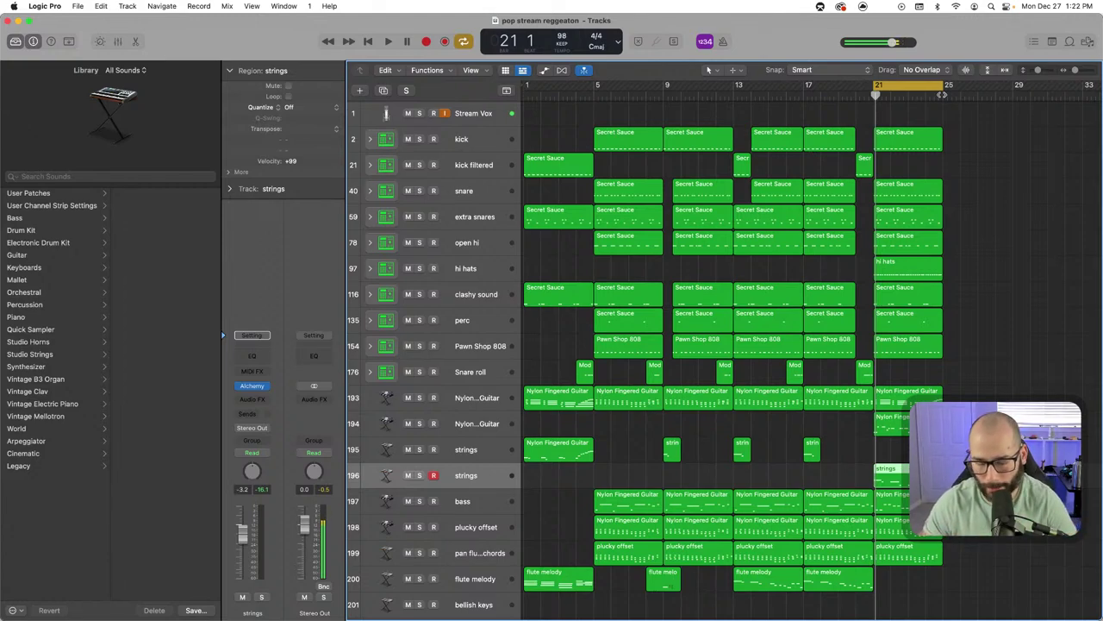
key("space")
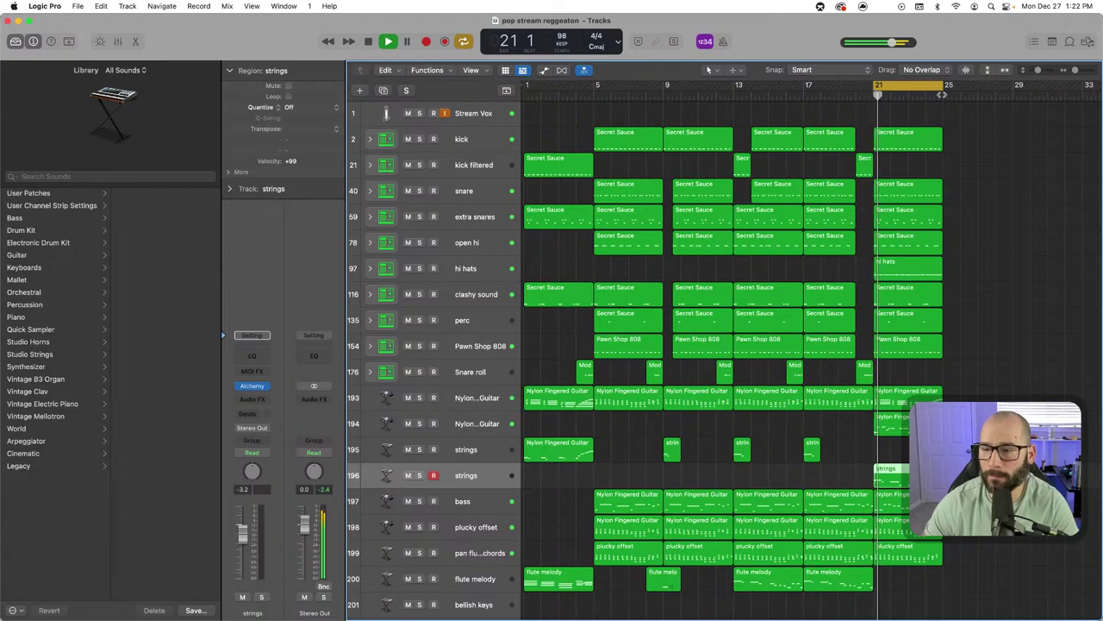
key("comma")
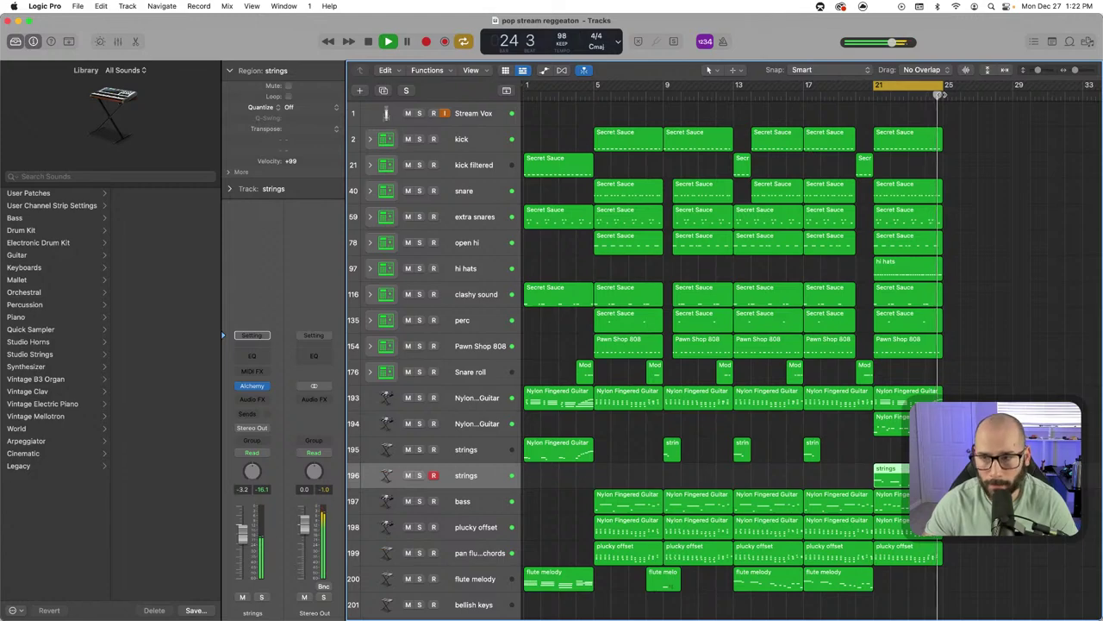
key("space")
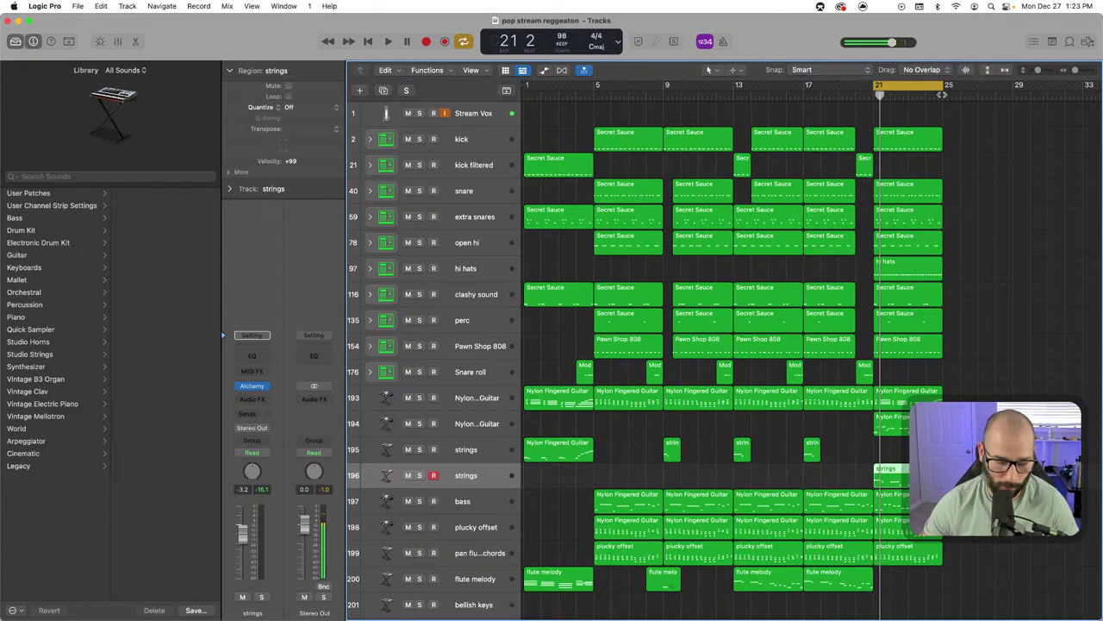
Turn off the cycle range and play the arrangement from bar 1
key("Return")
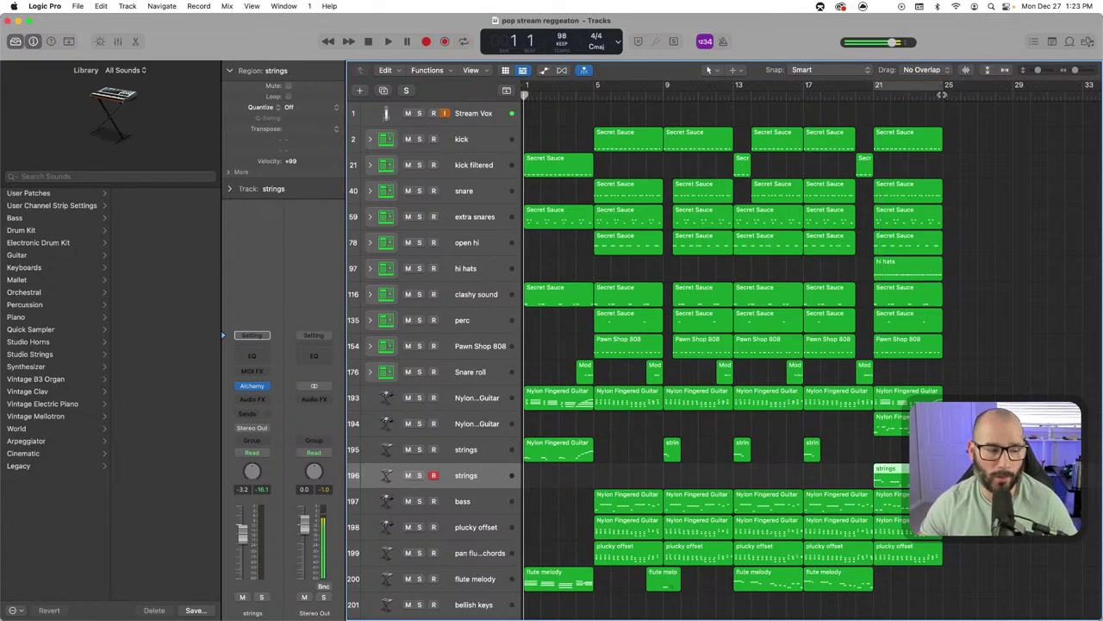
key("space")
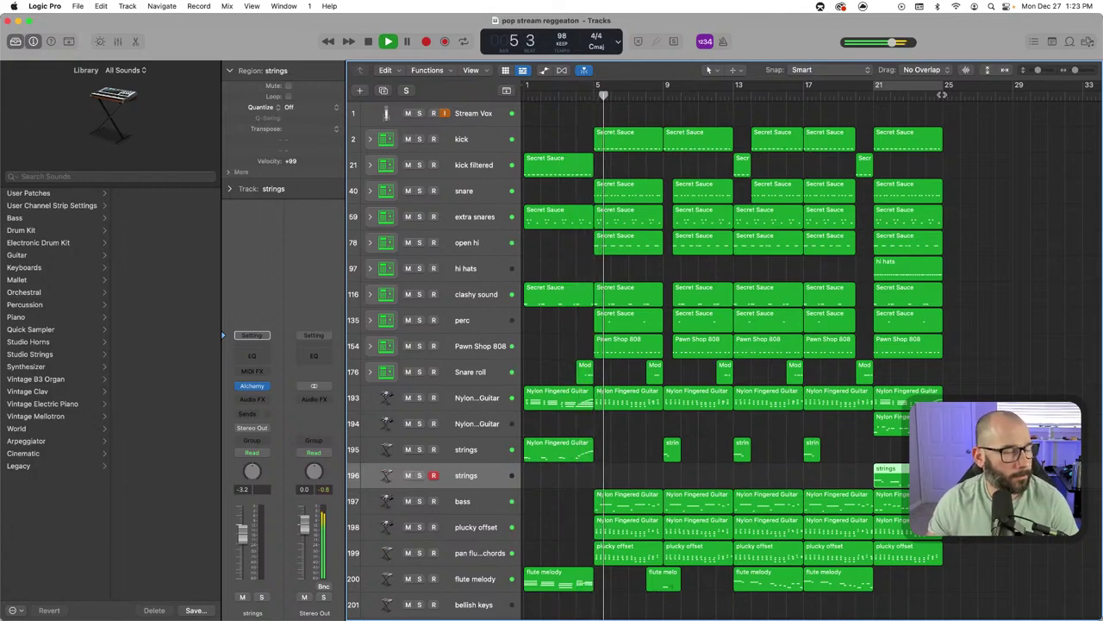
scroll(700, 147, "down", 1)
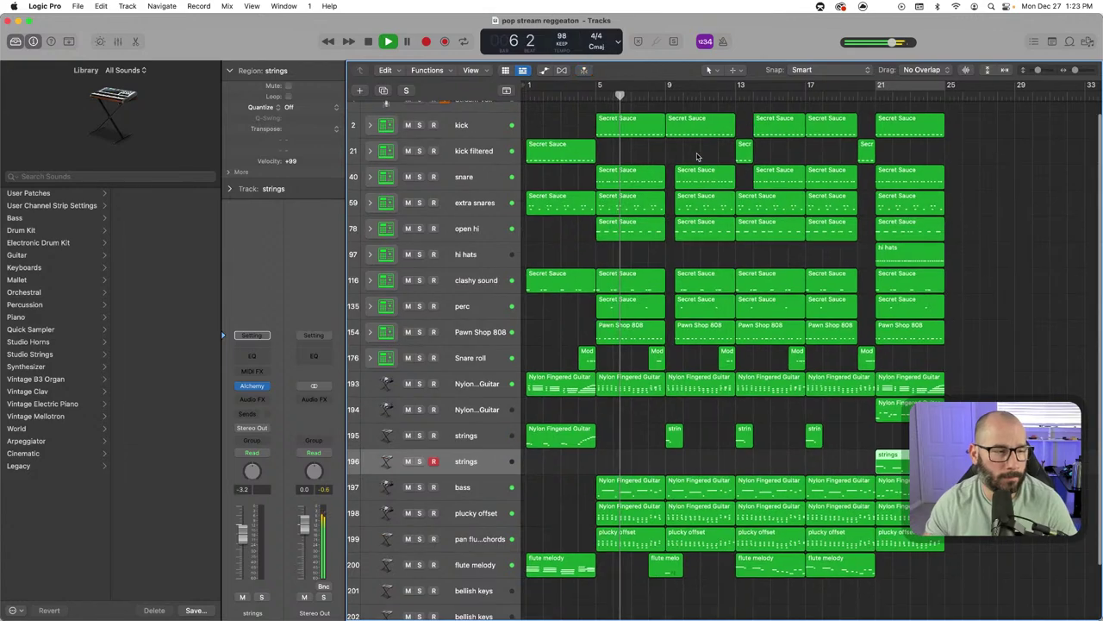
scroll(701, 156, "up", 1)
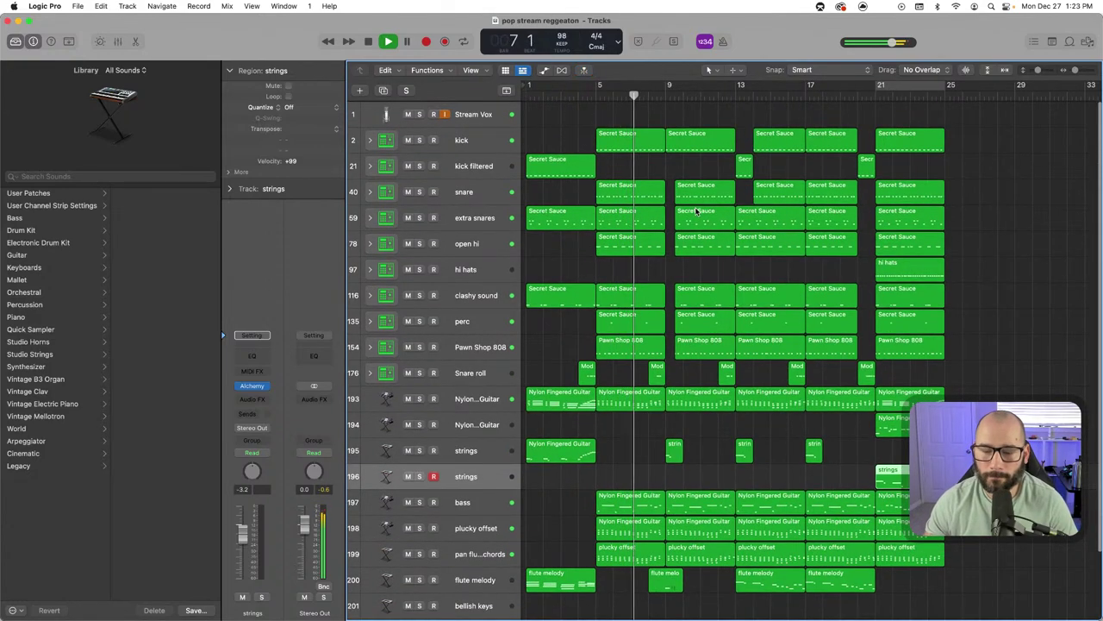
scroll(695, 210, "down", 1)
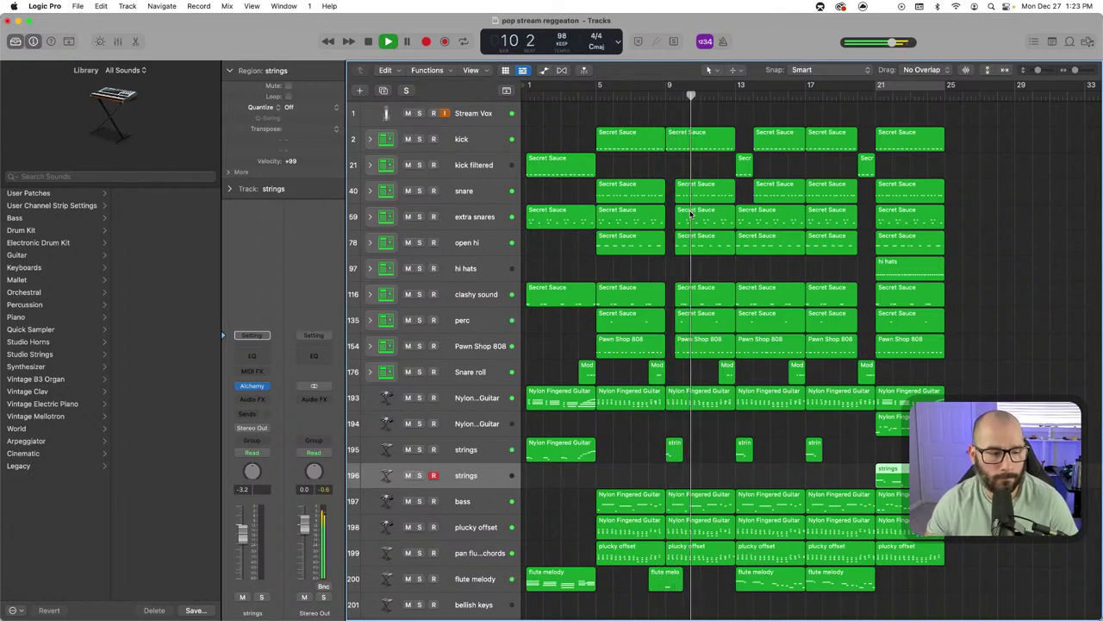
Delete the short region at bar 9 on the first strings track and play on to the end of the arrangement
scroll(709, 356, "down", 1)
left_click(675, 444)
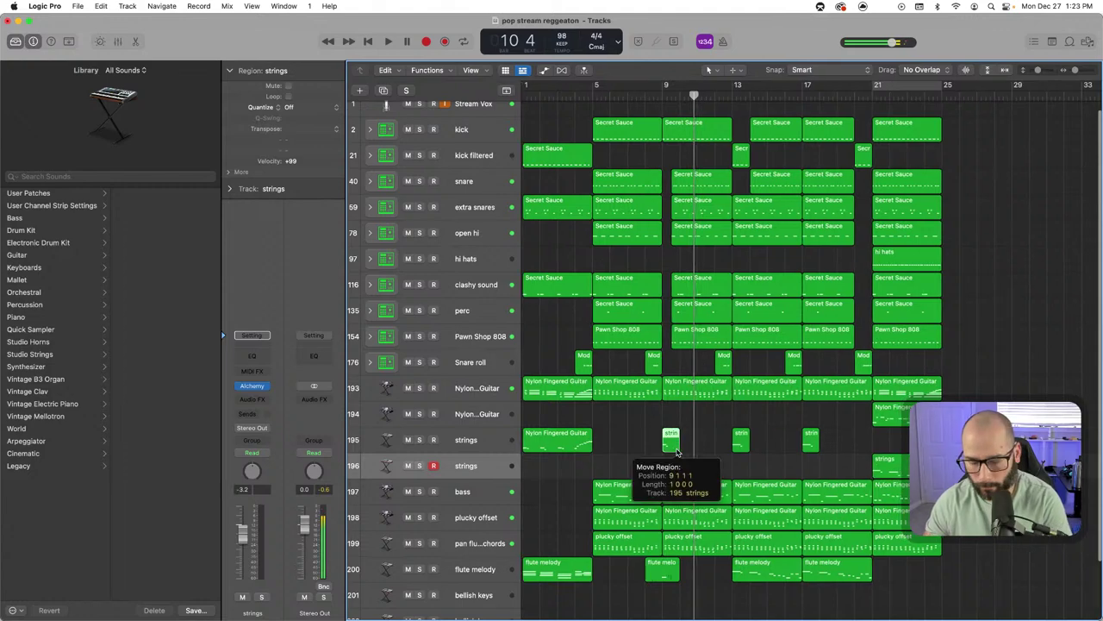
key("Delete")
key("space")
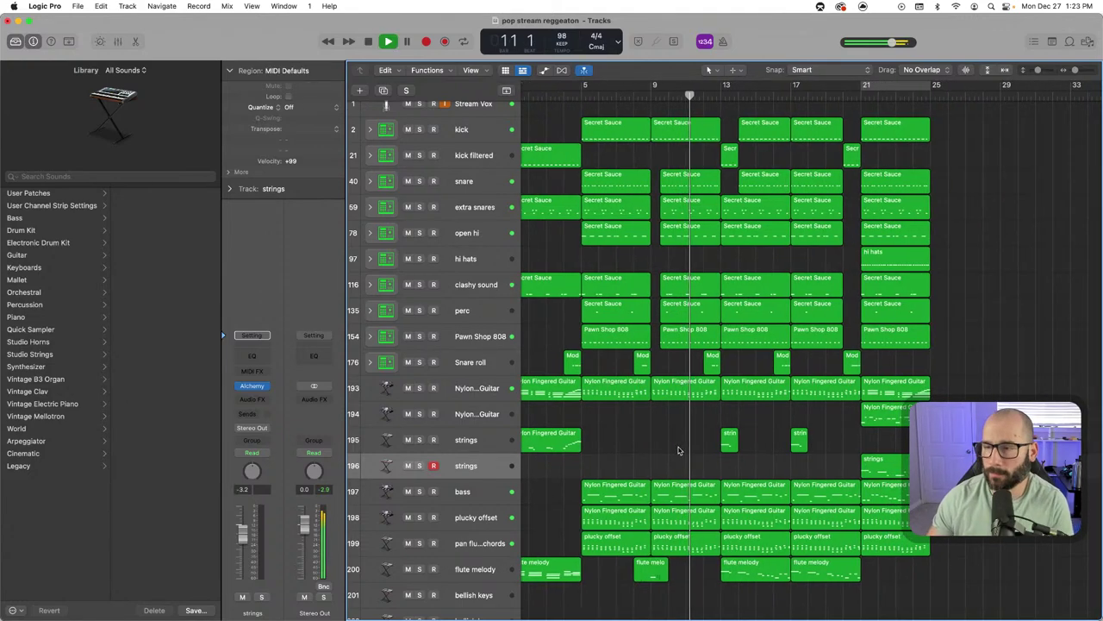
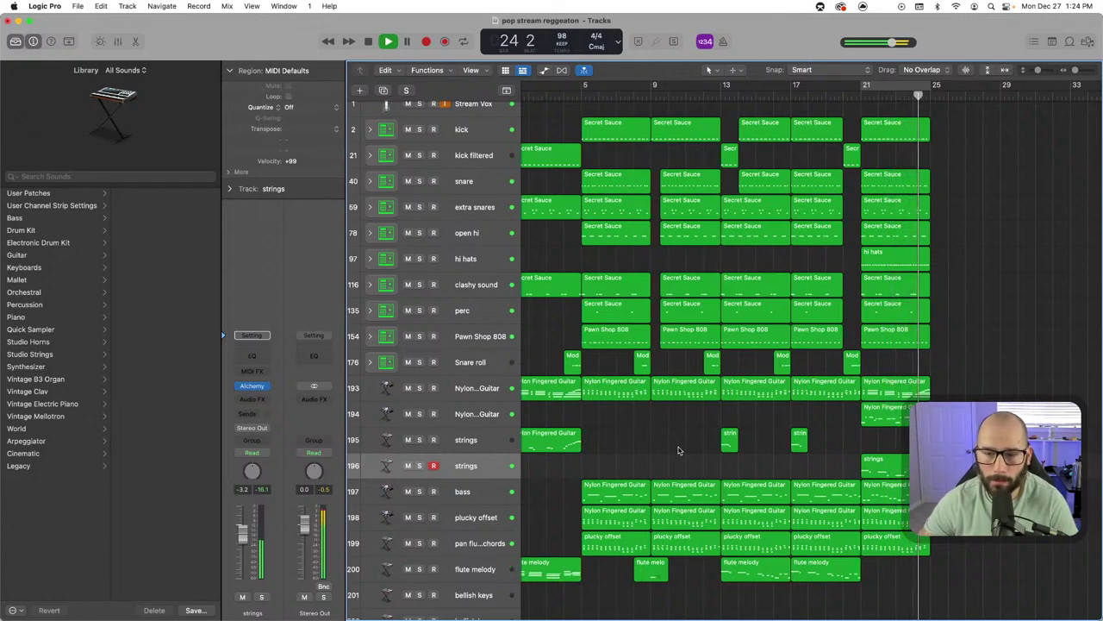
key("space")
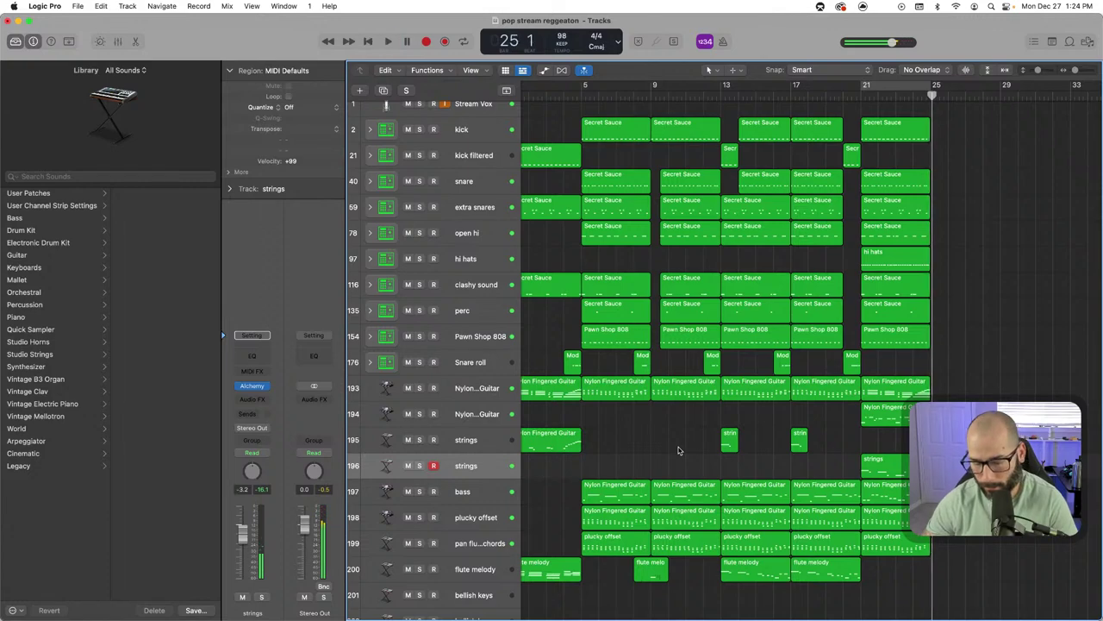
Return to bar 1 and audition the start of the intro
left_click(575, 95)
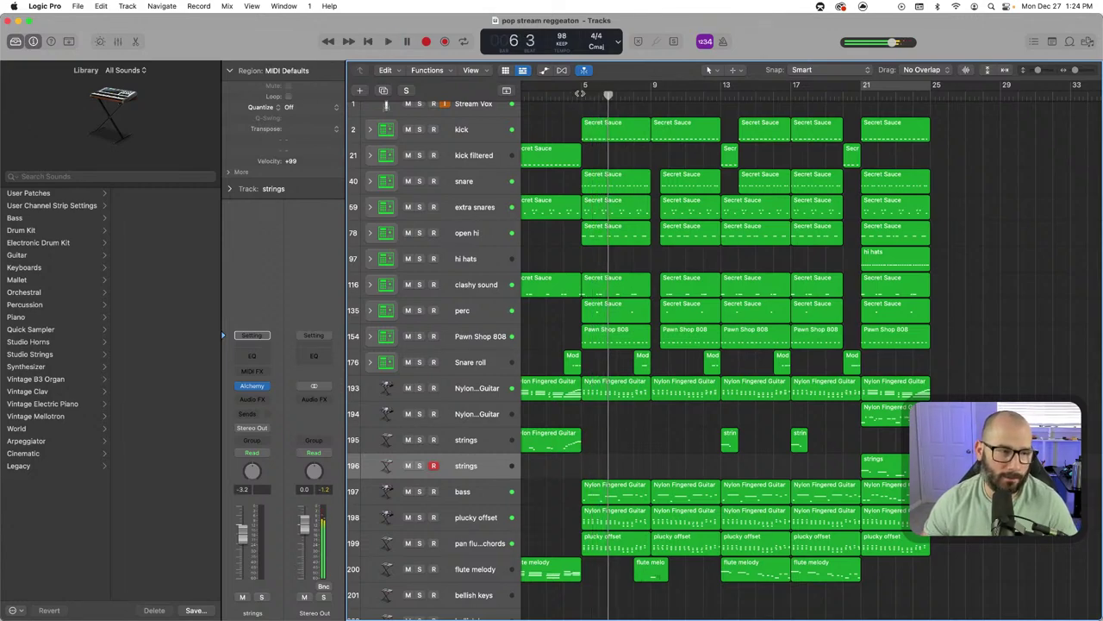
key("Return")
key("space")
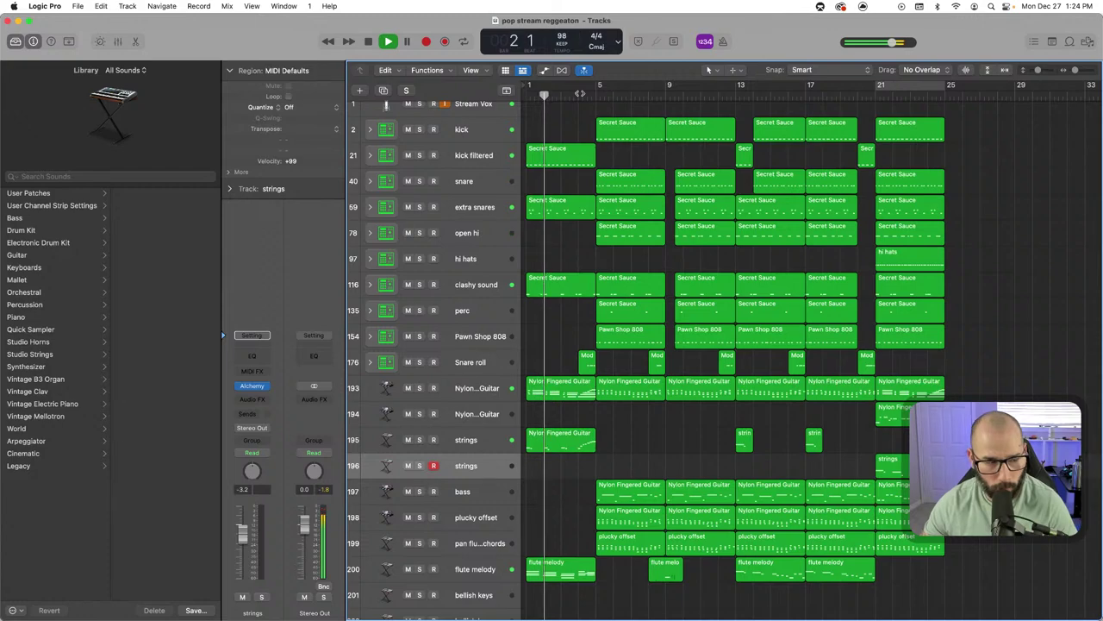
key("space")
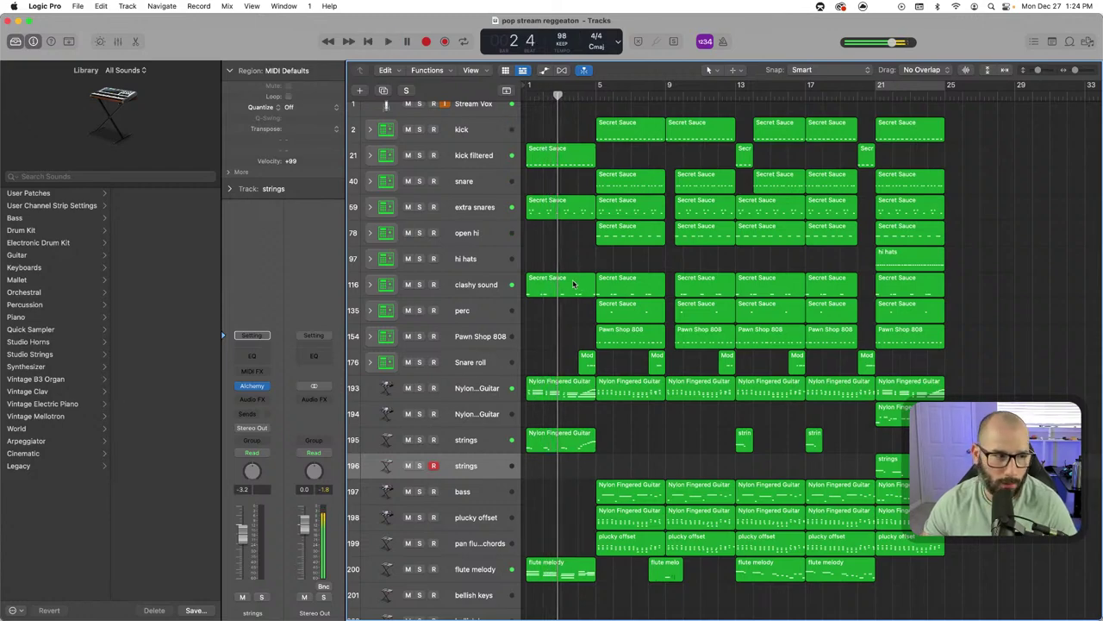
Record a vocal take on the Stream Vox track from bar 1 to bar 5
scroll(510, 167, "up", 1)
left_click(473, 115)
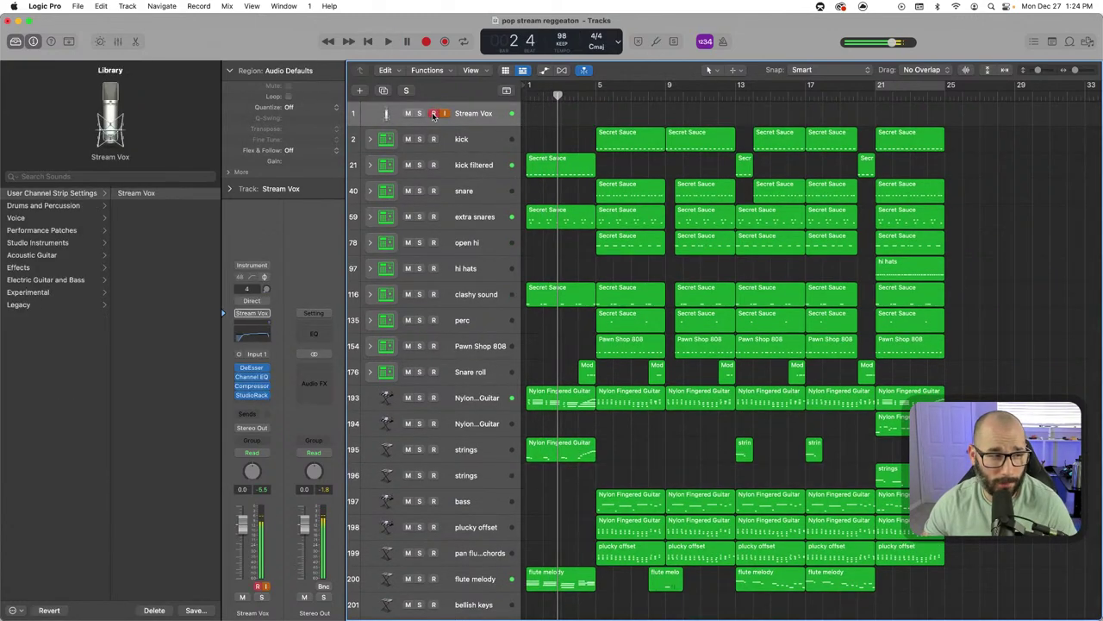
left_click(527, 98)
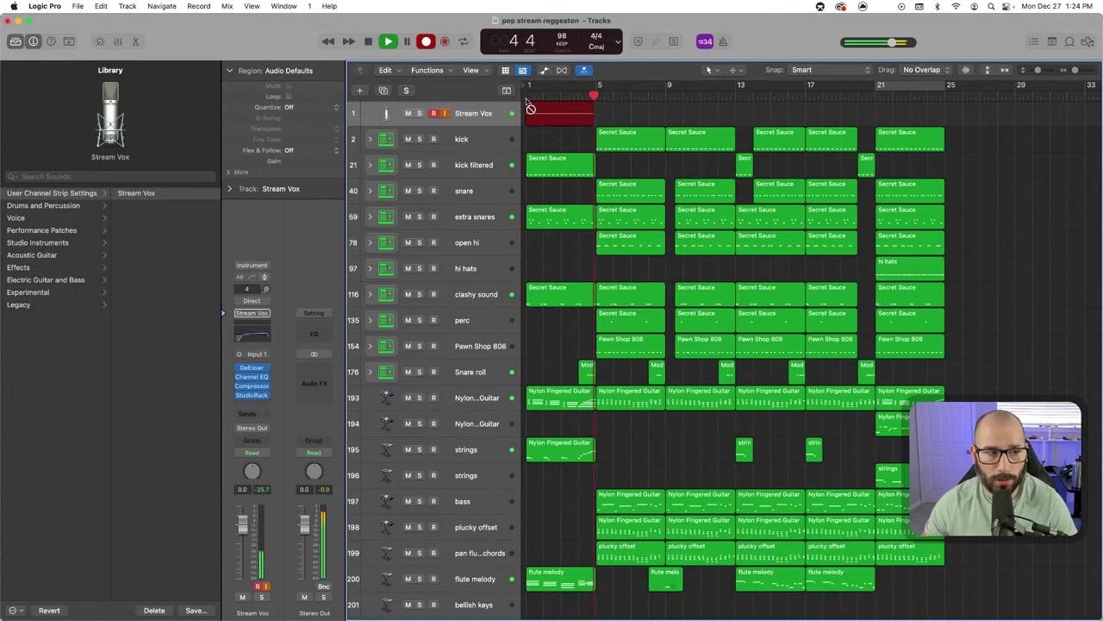
key("space")
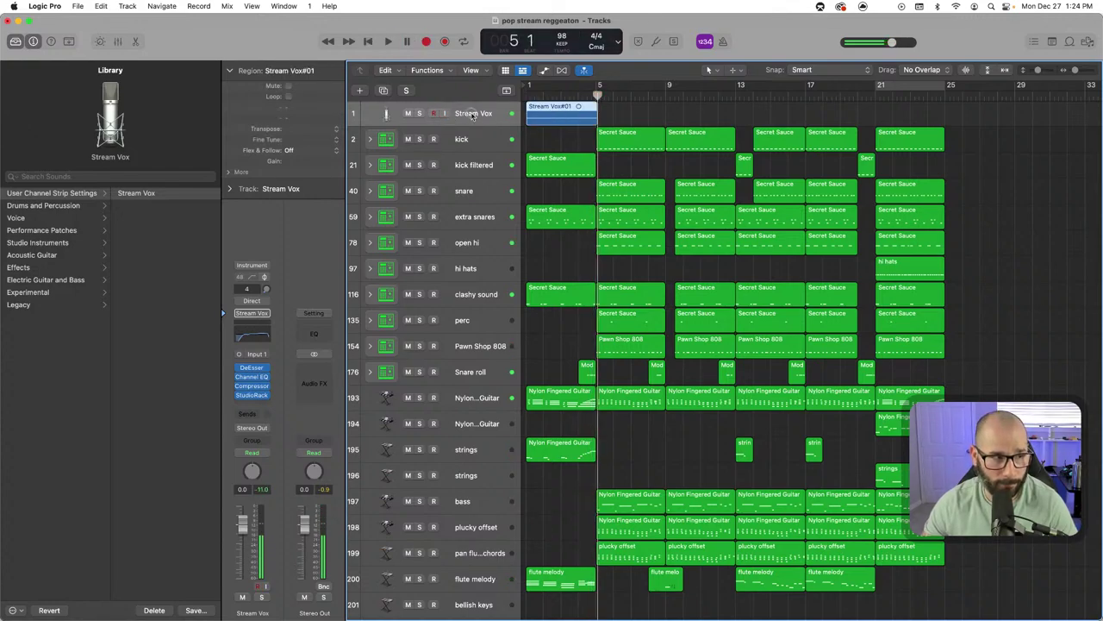
Create one new audio track and move the recorded Stream Vox region onto it at bar 1
left_click(361, 90)
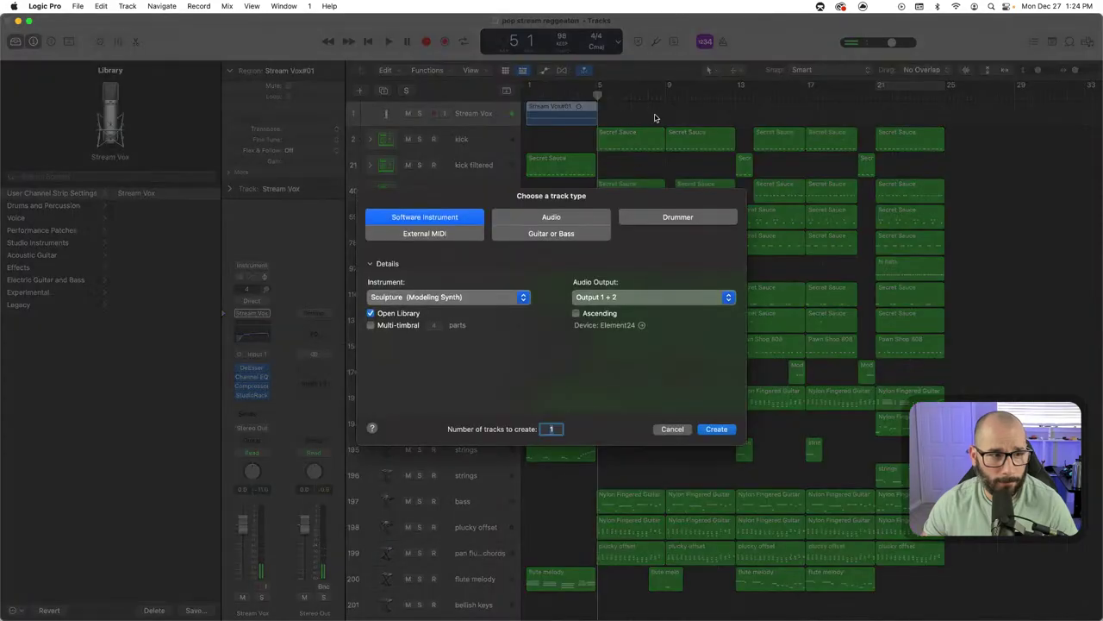
left_click(578, 215)
left_click(718, 428)
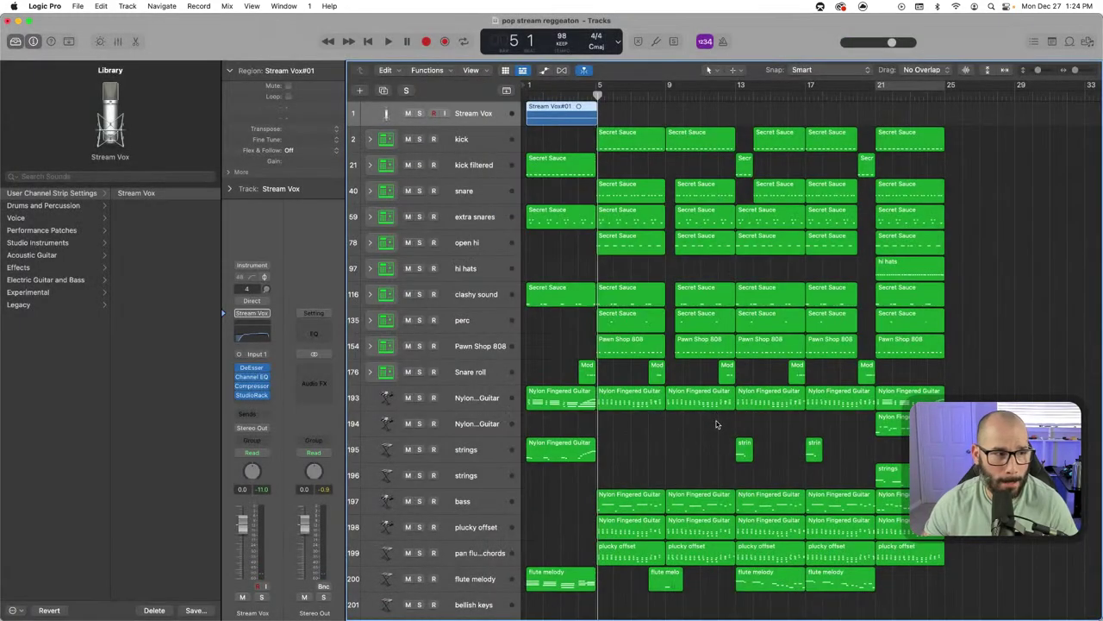
left_click_drag(564, 110, 564, 138)
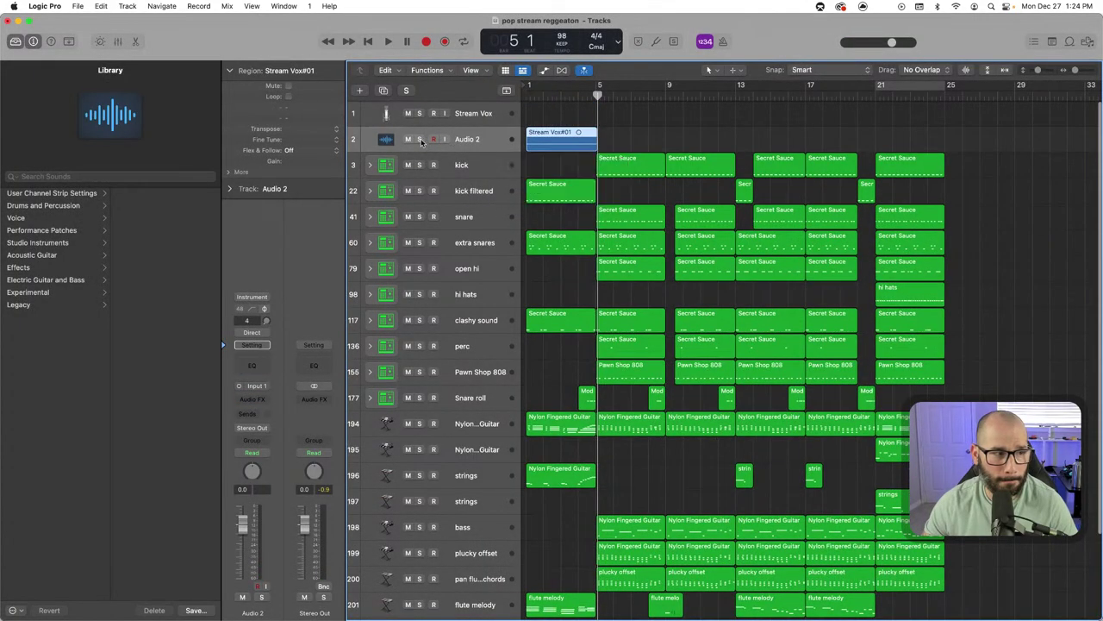
Solo the Audio 2 track to hear the vocal region from bar 1, stop playback and remove the solo
left_click(420, 140)
left_click(529, 97)
key("space")
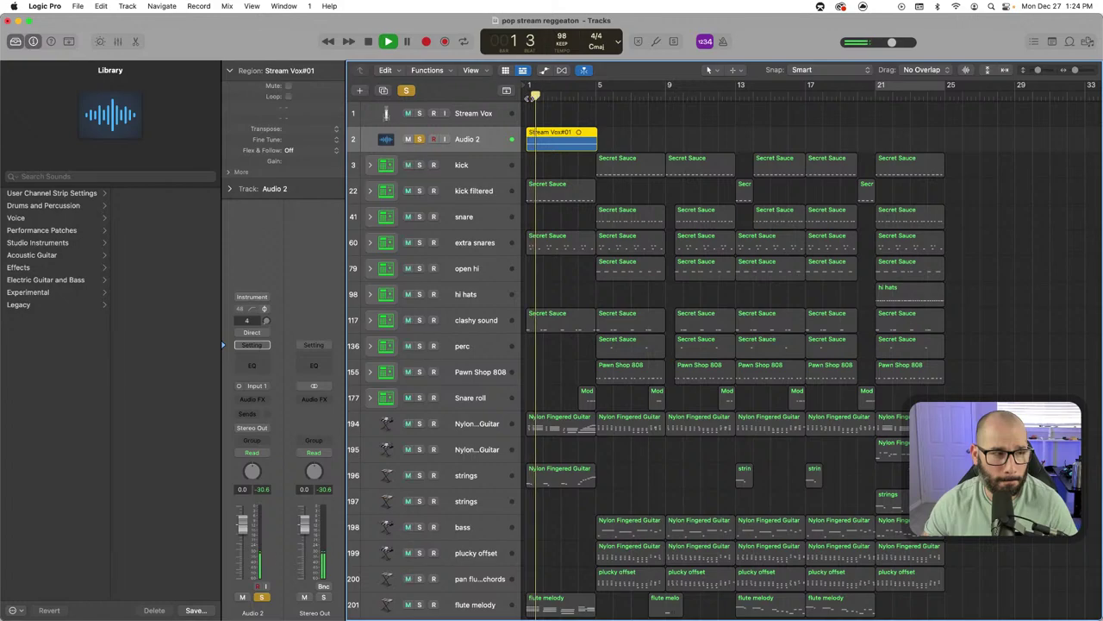
left_click(530, 97)
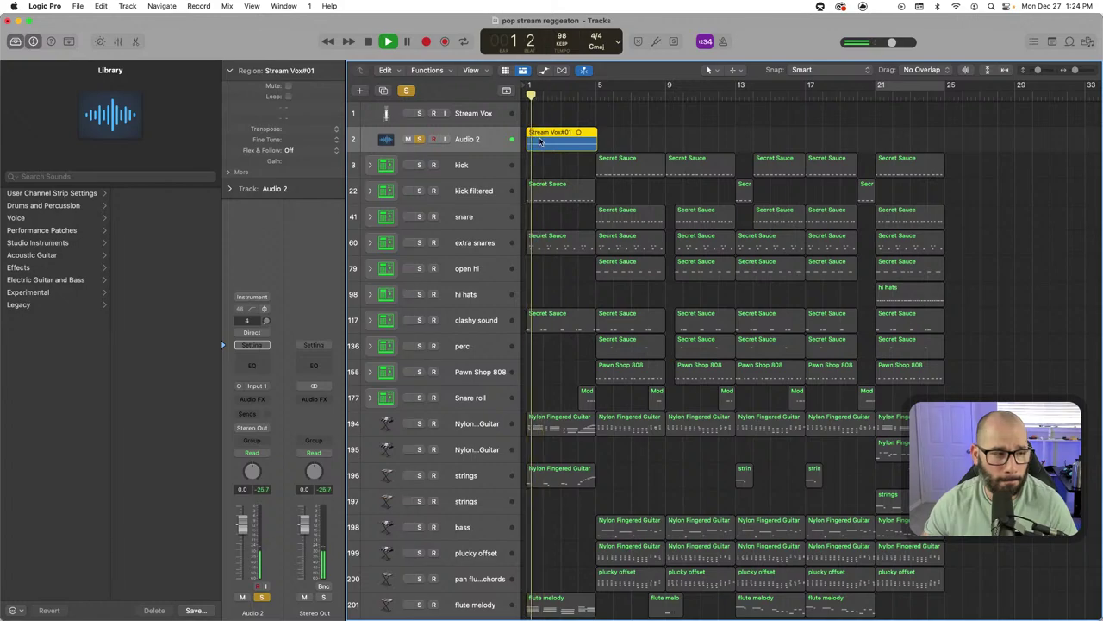
key("space")
key("s")
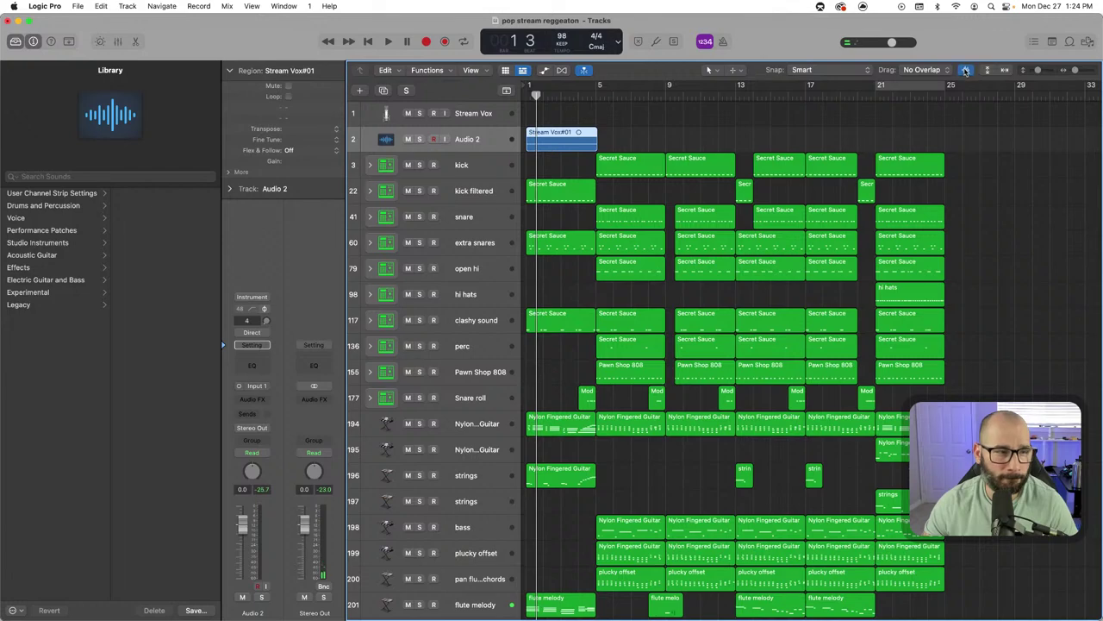
Enable waveform zoom for the audio regions and play the vocal with the full arrangement from bar 1
left_click_drag(966, 70, 955, 25)
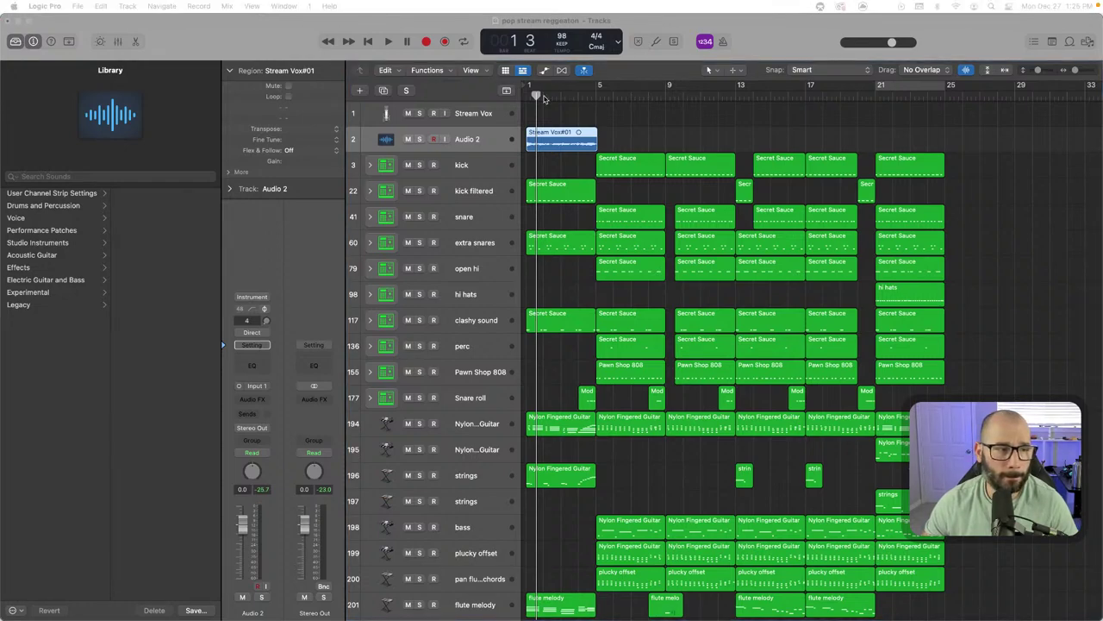
left_click_drag(544, 99, 517, 99)
key("space")
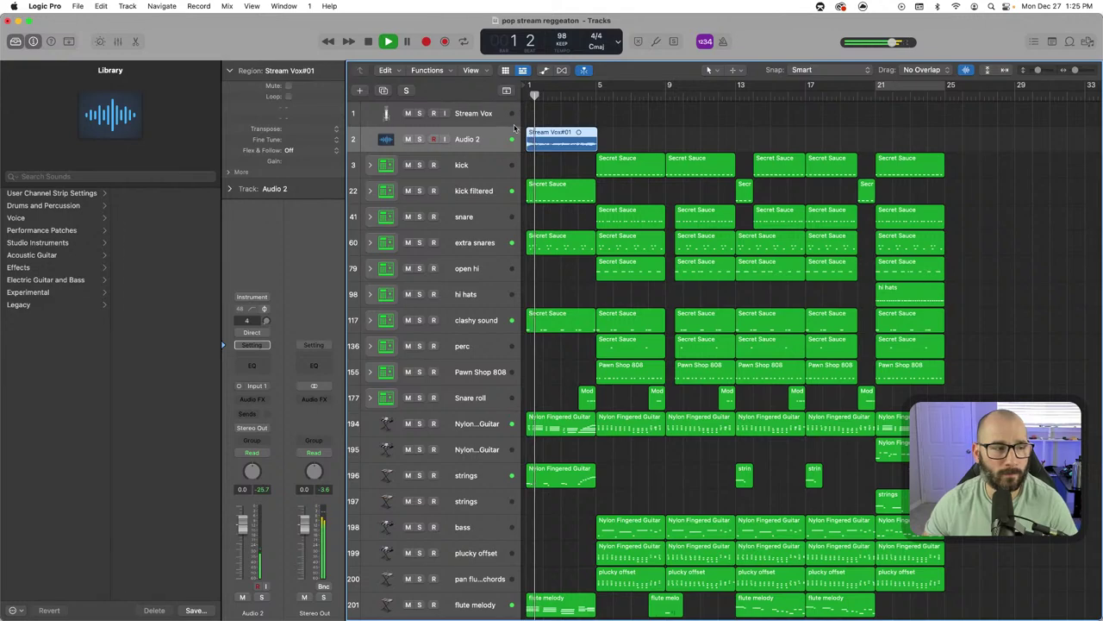
Check the vocal briefly in solo, raise its region gain to +10.4 dB and return the playhead to bar 1
left_click(420, 138)
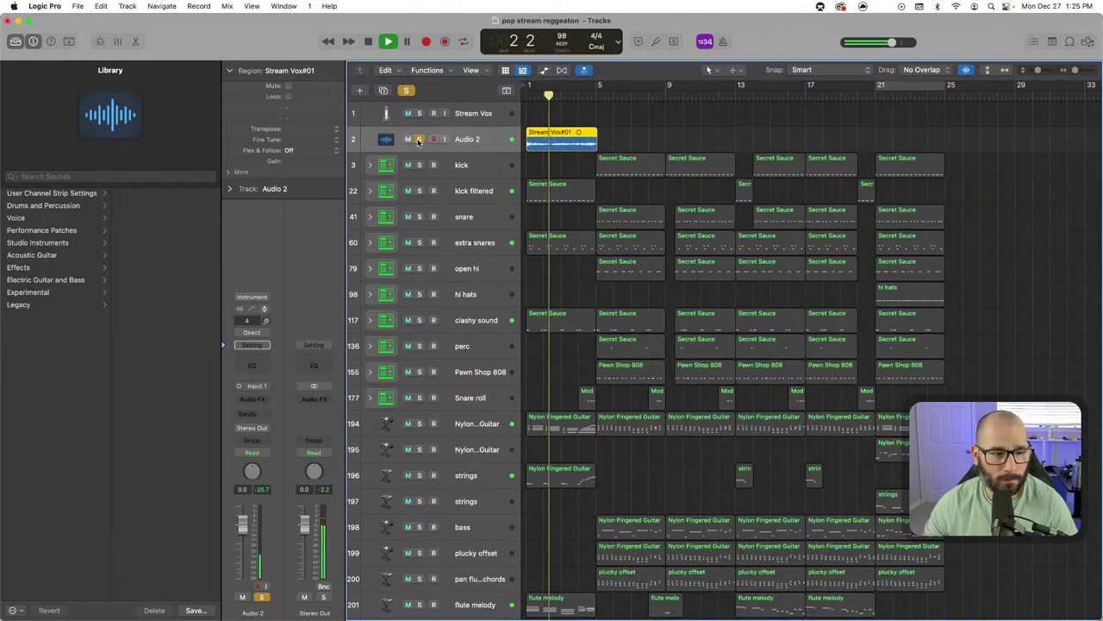
left_click(420, 139)
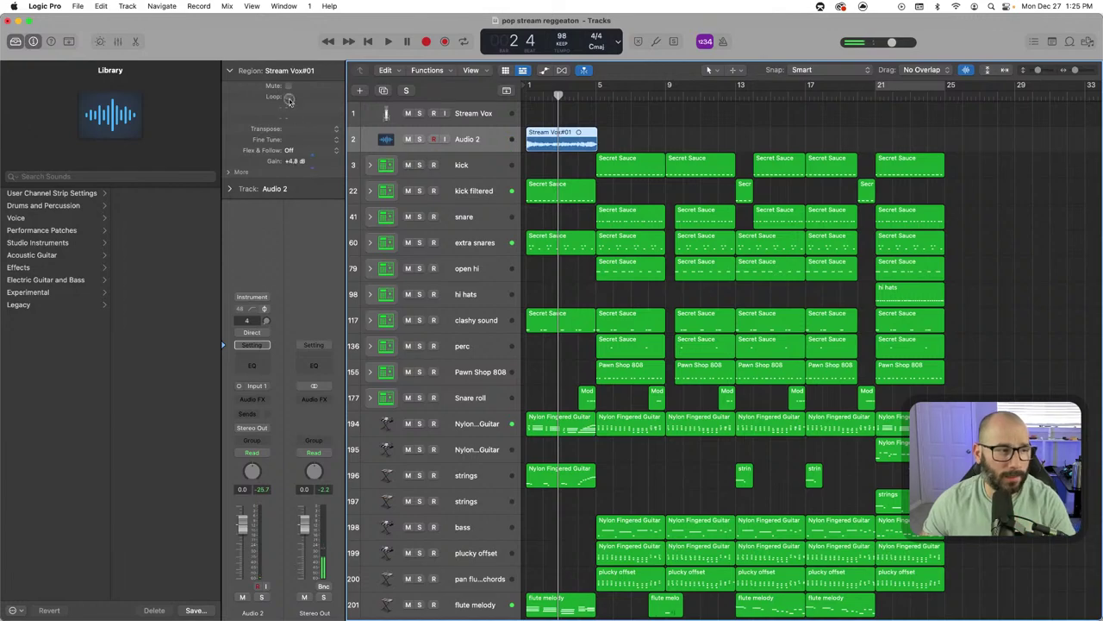
left_click(526, 95)
Insert the Pitch Shifter effect on the Audio 2 track
left_click(252, 400)
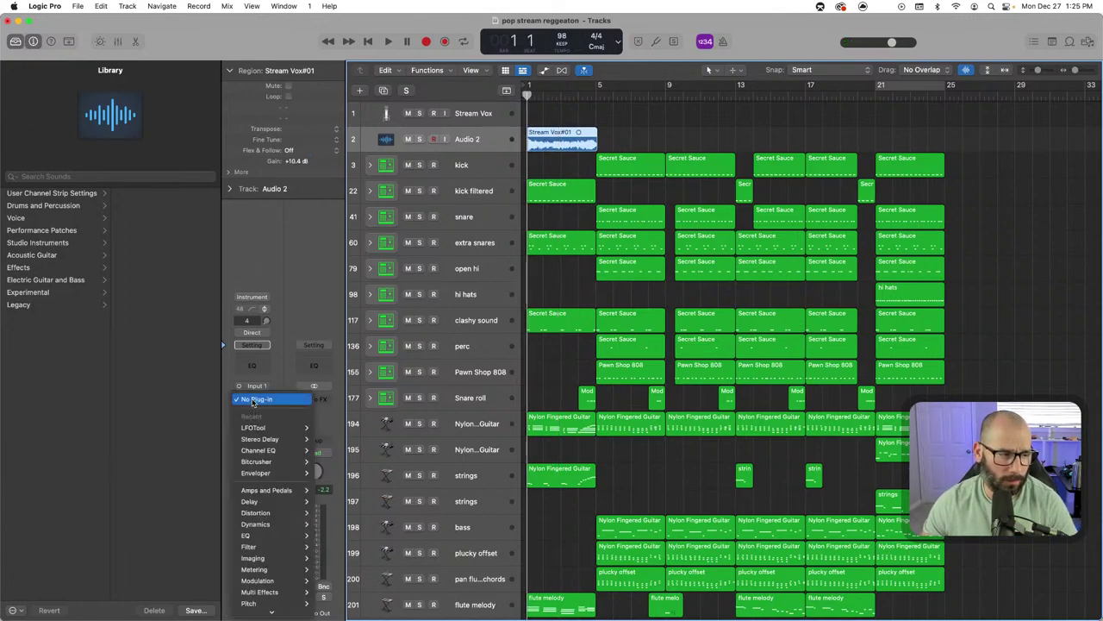
mouse_move(293, 558)
mouse_move(348, 562)
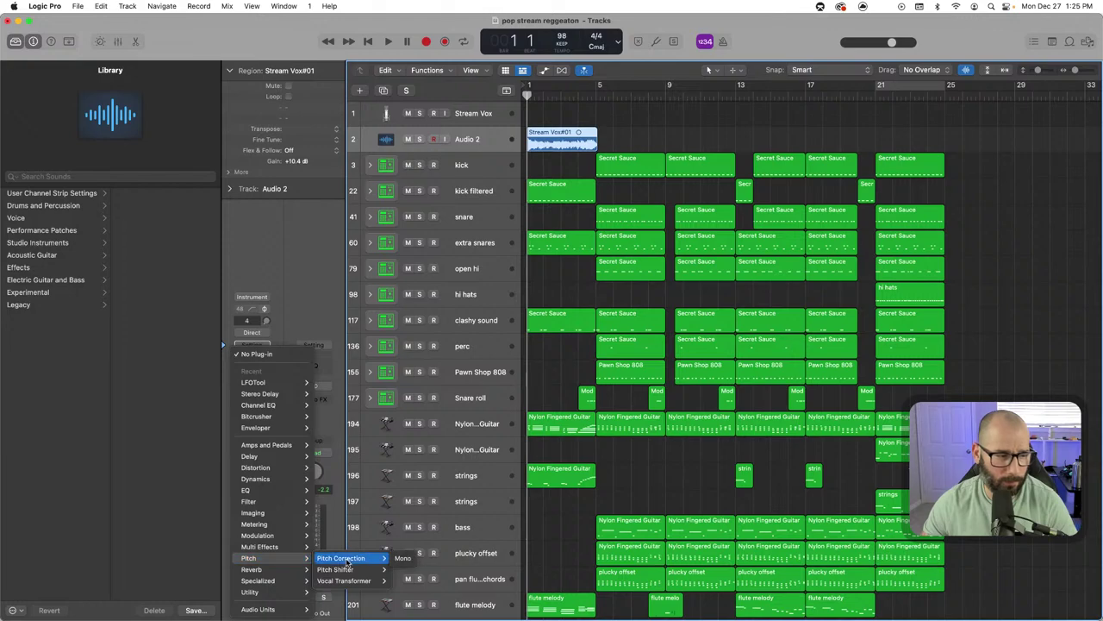
left_click(403, 570)
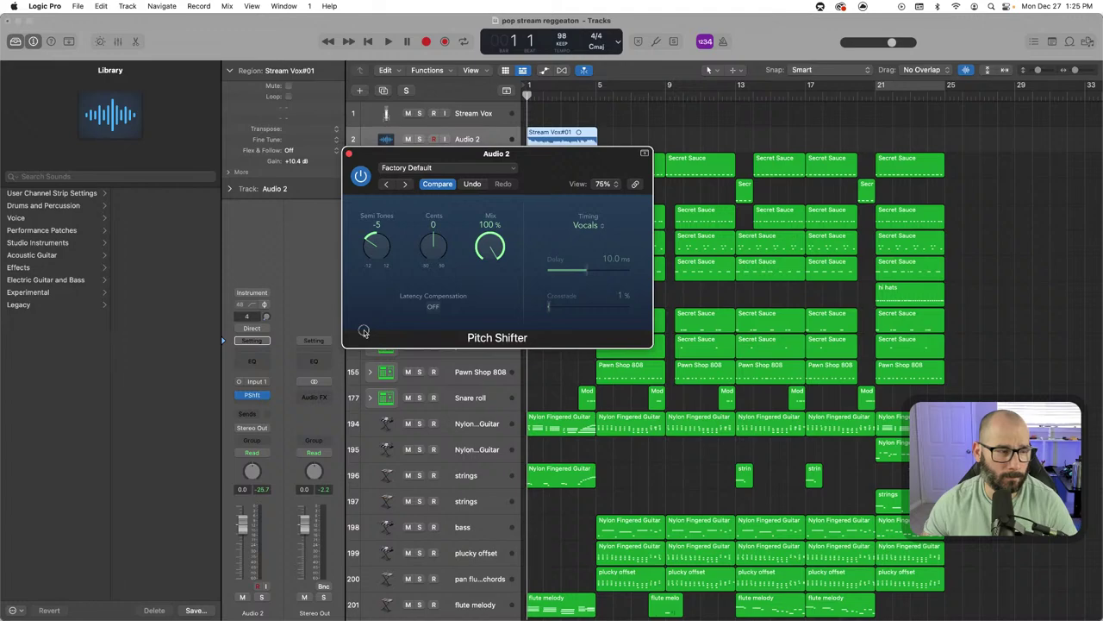
Try the Pitch Shifter at -12 semitones on the vocal while playing the arrangement from bar 1
key("space")
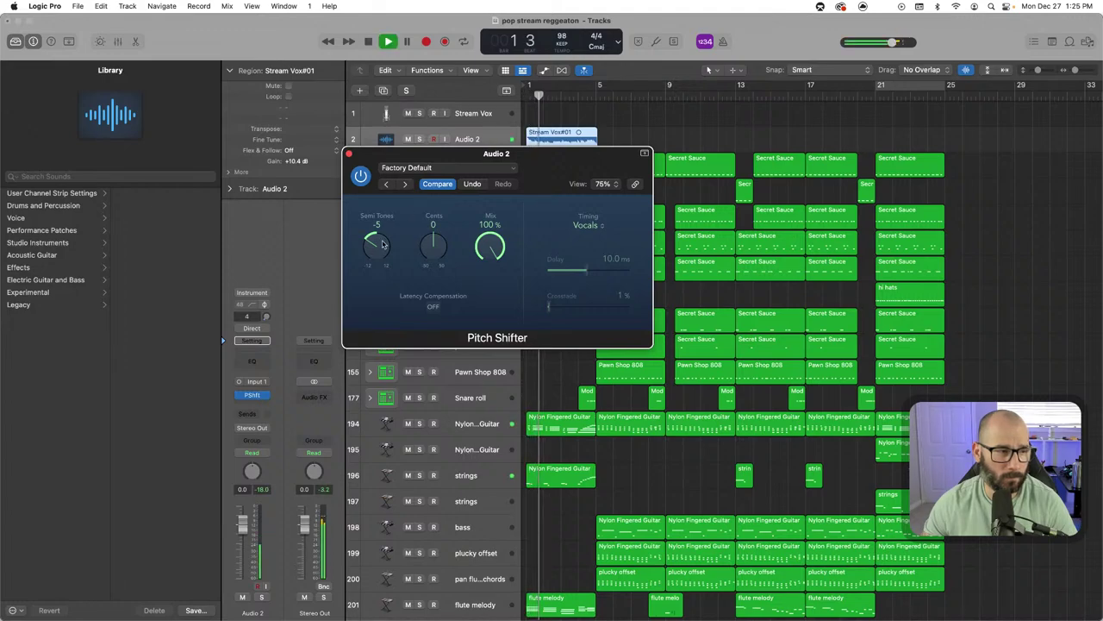
left_click_drag(383, 245, 372, 300)
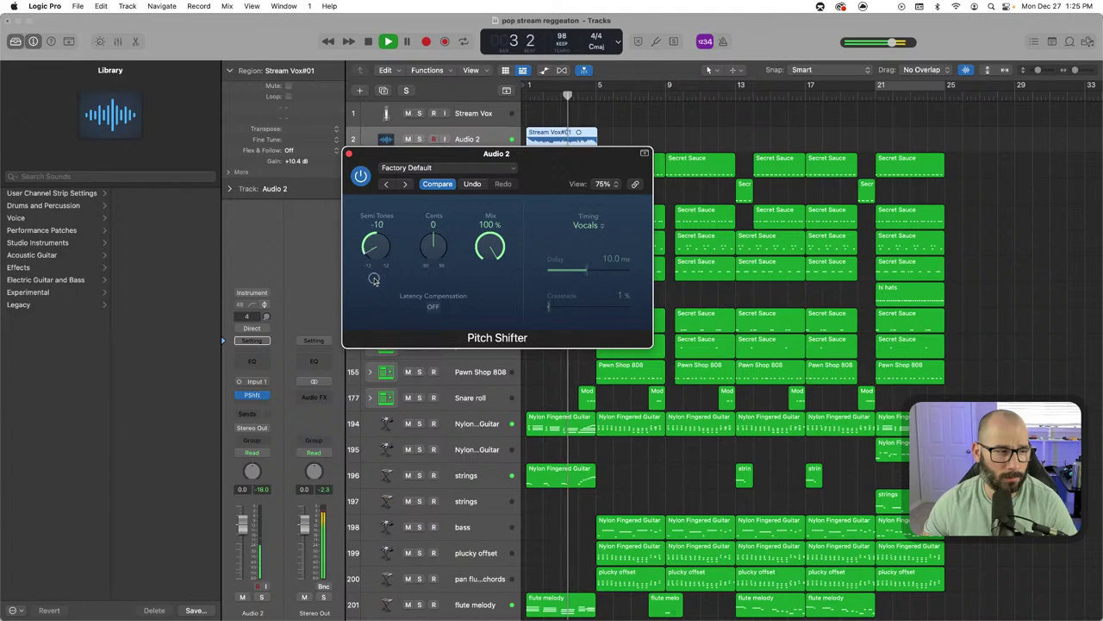
key("space")
key("Return")
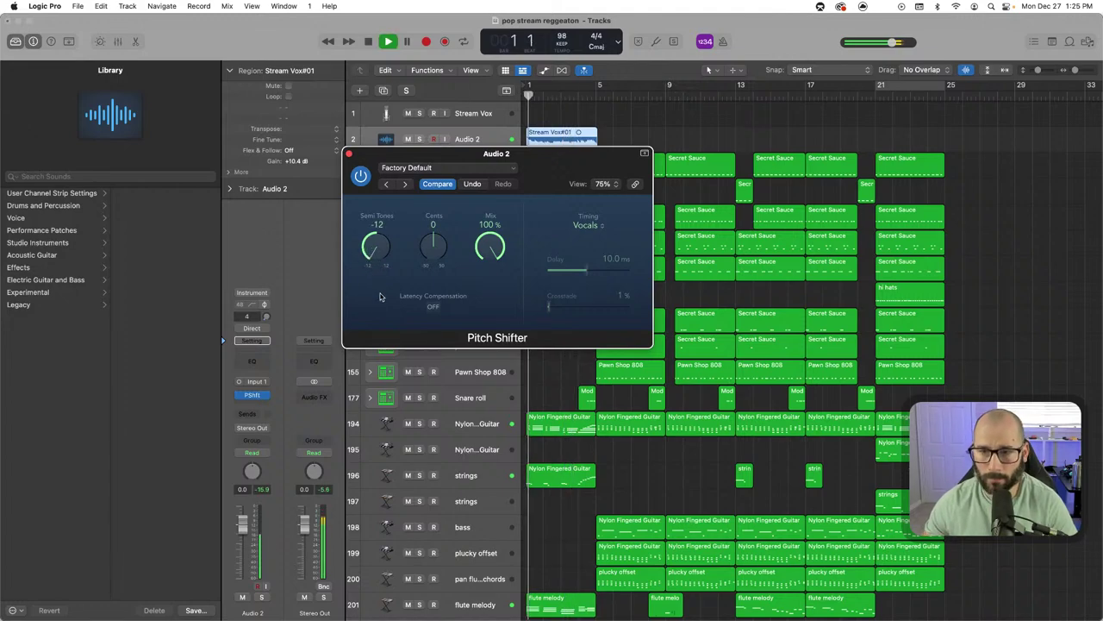
key("space")
Set the Pitch Shifter to -5 semitones and play the vocal with the arrangement from bar 1
left_click_drag(373, 259, 373, 232)
key("space")
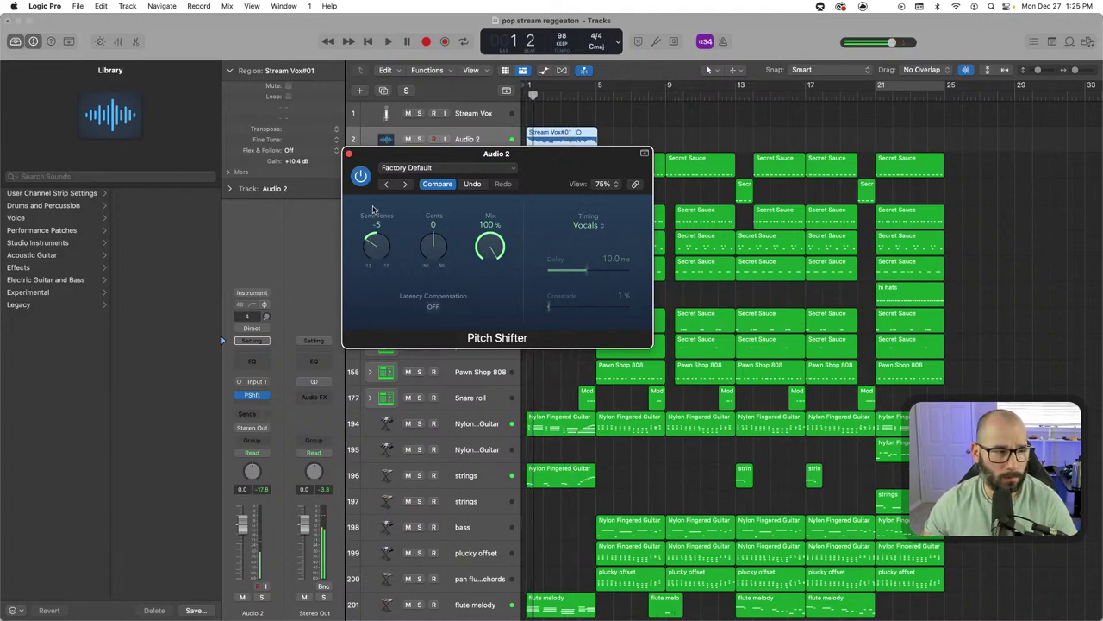
key("space")
key("Return")
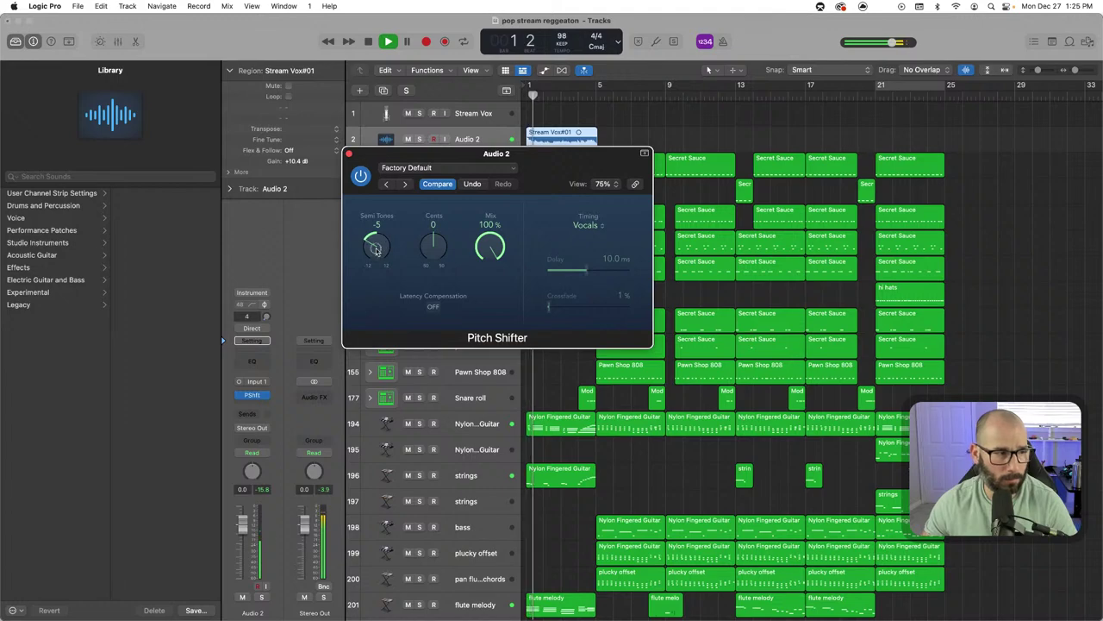
Set the Pitch Shifter to -9 semitones, close the effect and replay the start of the arrangement briefly
mouse_move(376, 250)
left_mouse_down()
mouse_move(374, 277)
mouse_move(379, 221)
mouse_move(371, 252)
left_mouse_up()
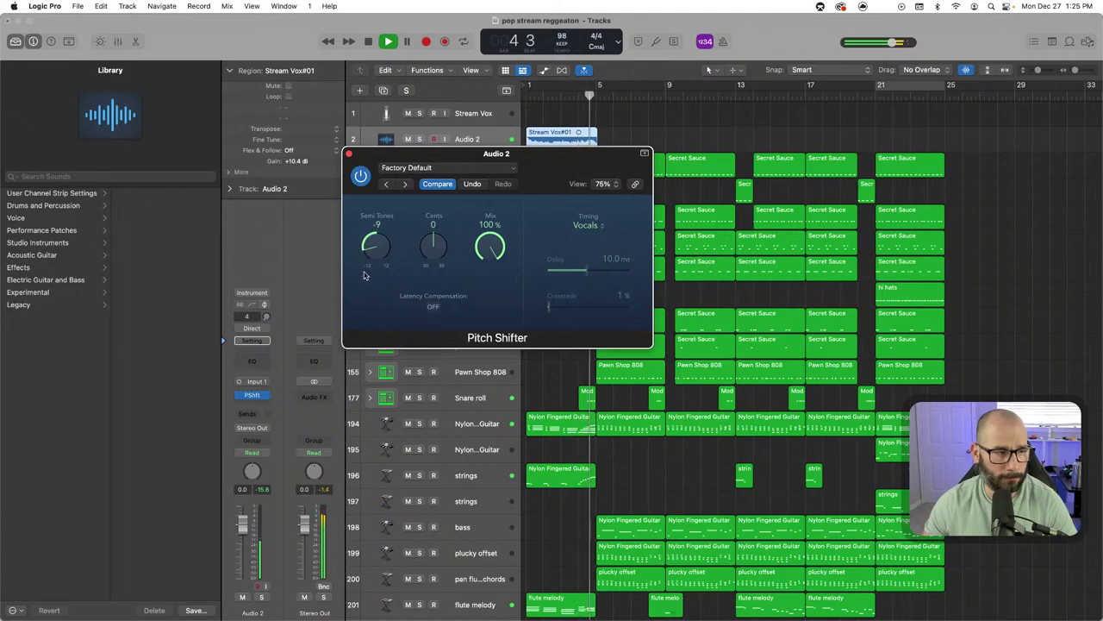
key("space")
left_click(349, 153)
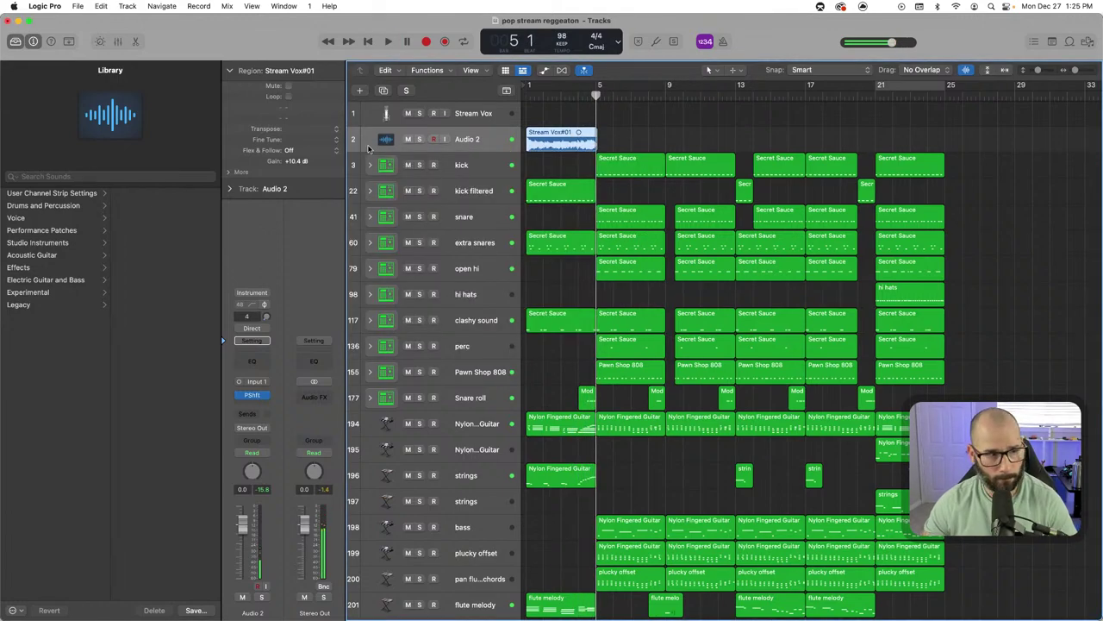
key("Return")
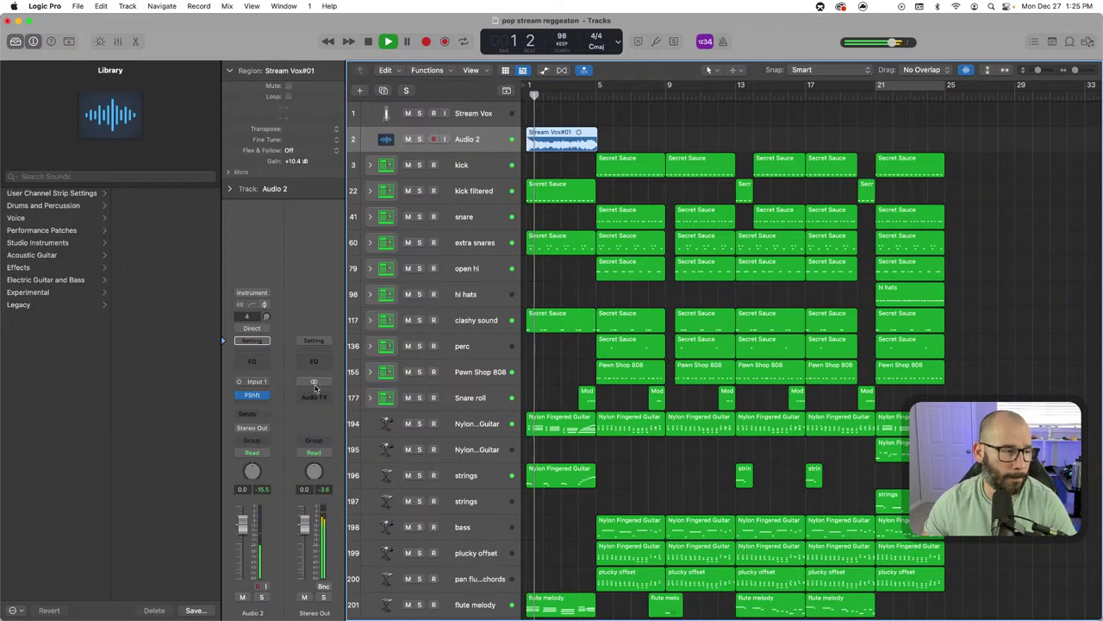
key("space")
Insert a mono Space Designer reverb after the Pitch Shifter on the Audio 2 track
left_click(260, 401)
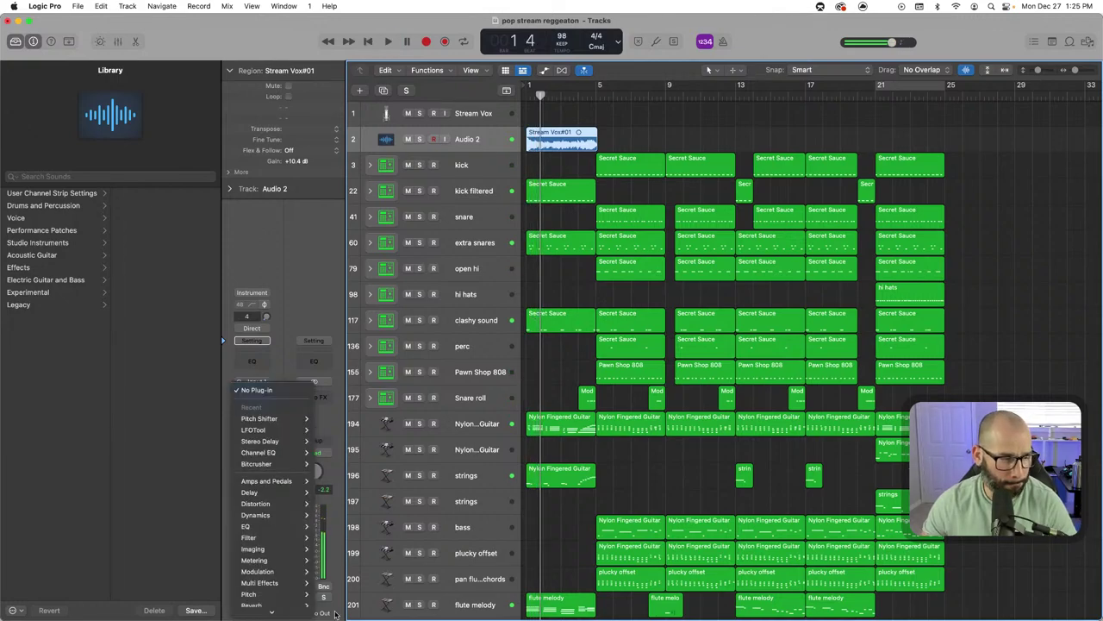
mouse_move(284, 573)
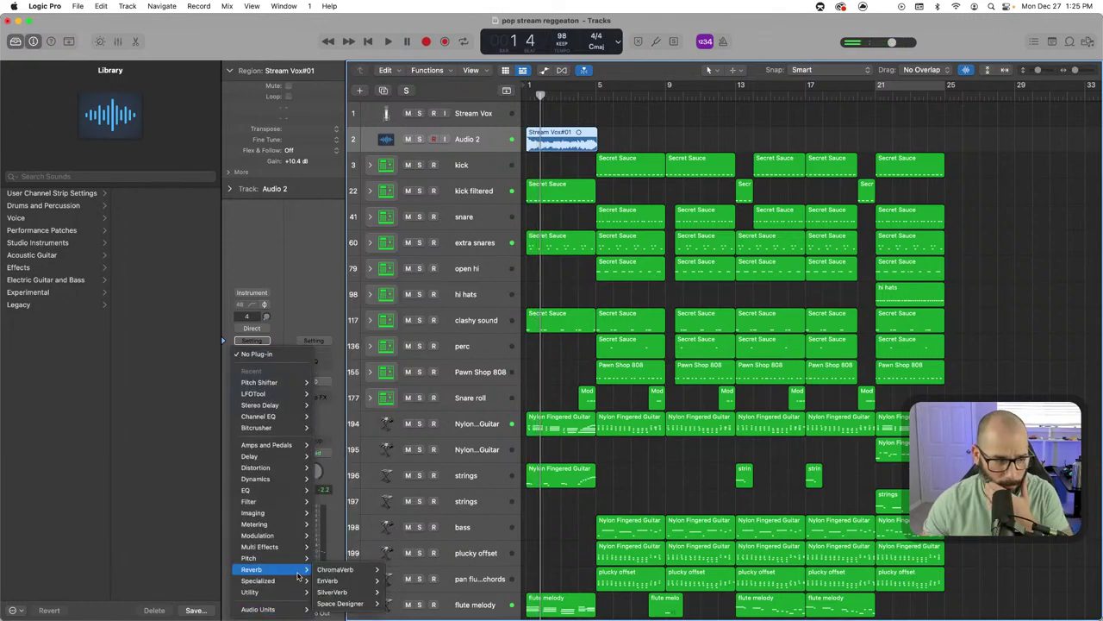
mouse_move(377, 608)
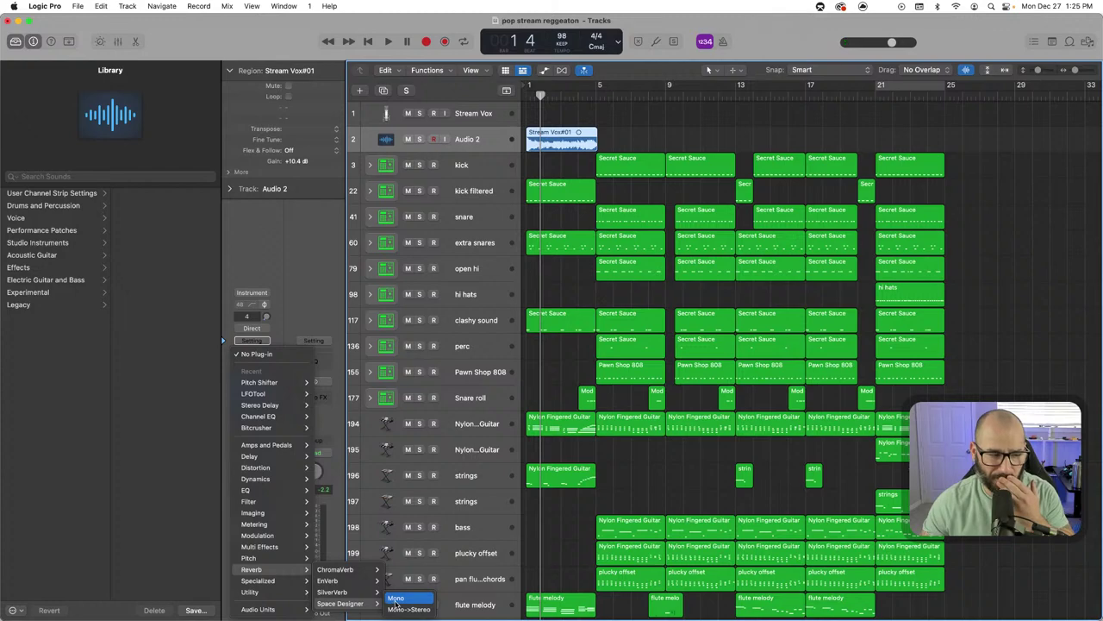
left_click(399, 598)
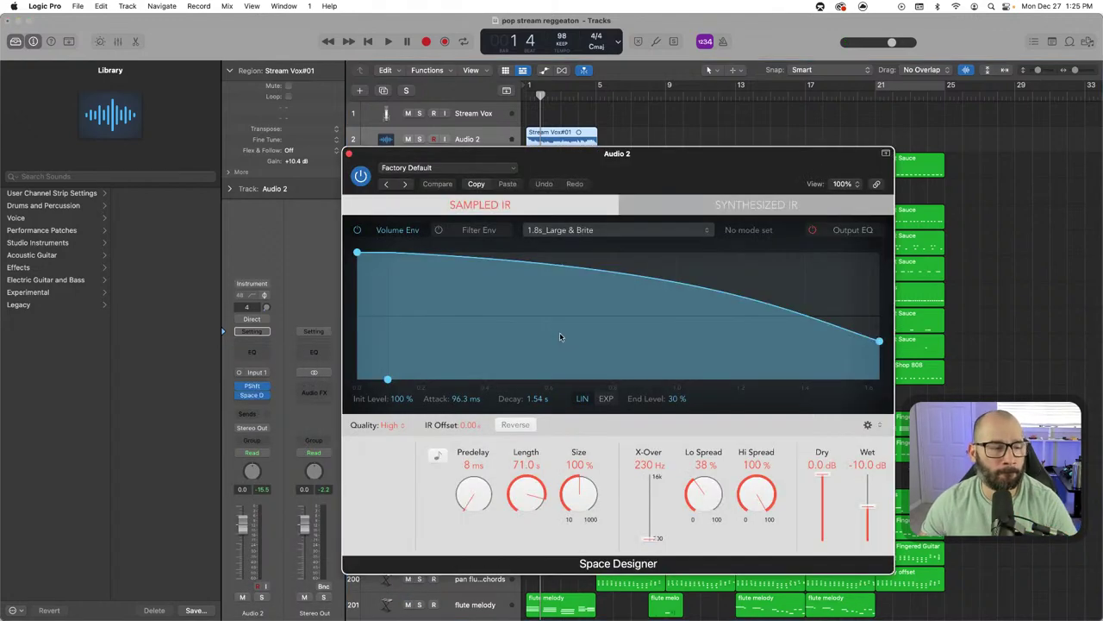
Replace Space Designer on the Audio 2 track with a mono ChromaVerb reverb
left_click(270, 402)
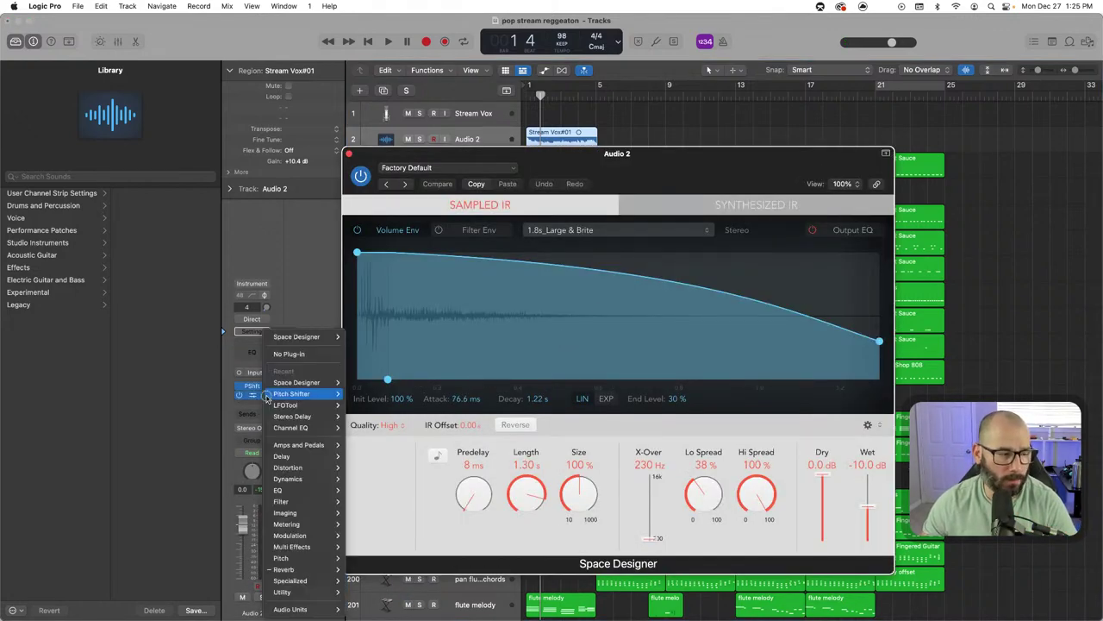
mouse_move(297, 609)
mouse_move(381, 587)
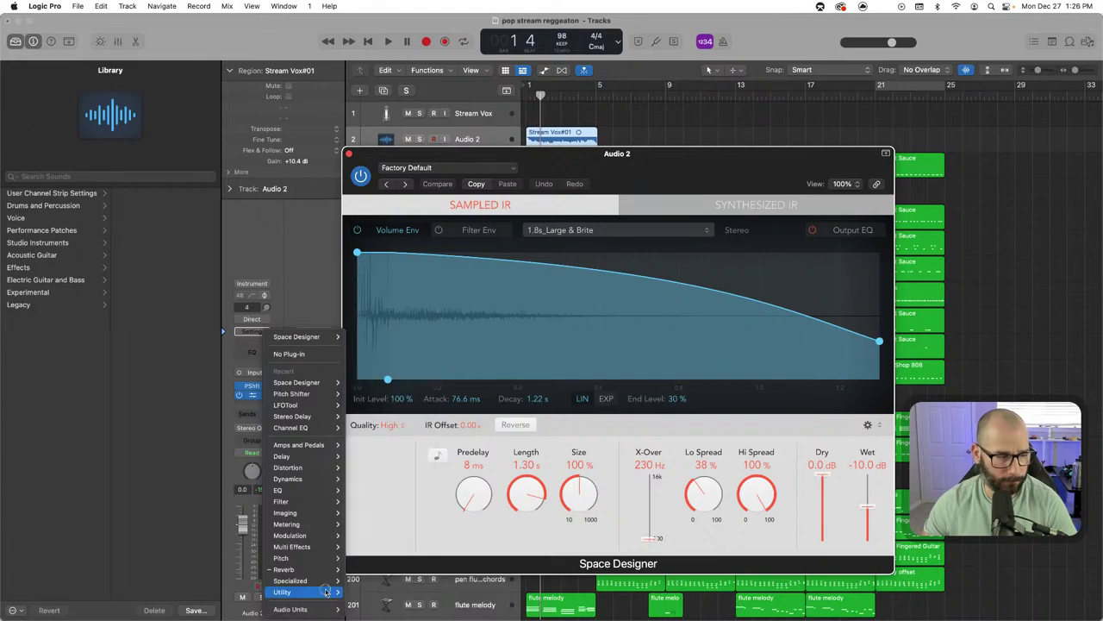
mouse_move(298, 569)
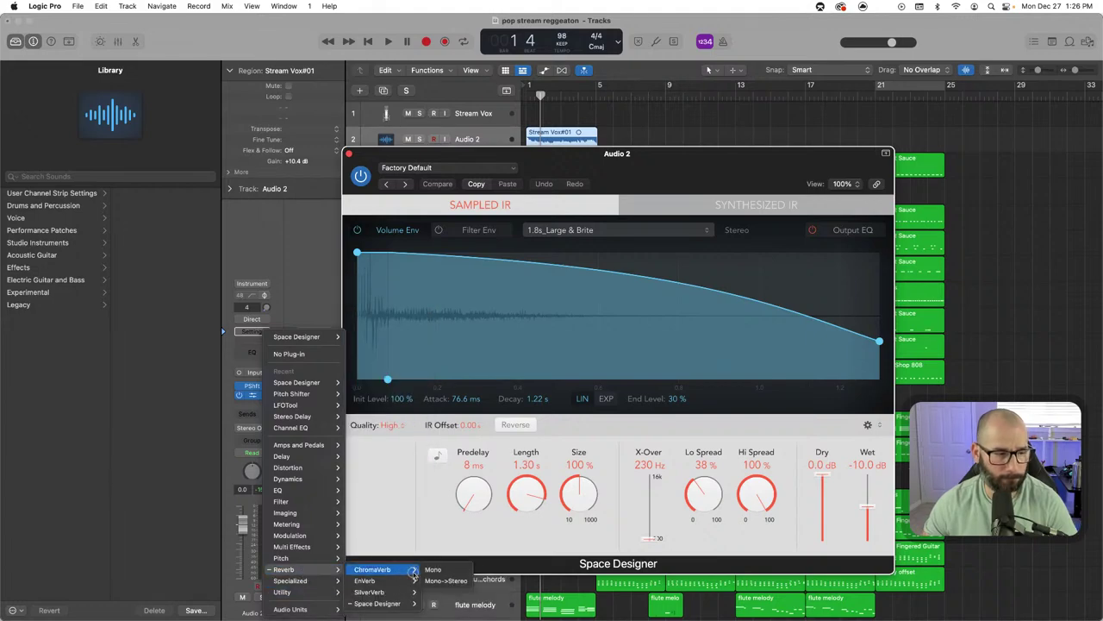
left_click(433, 570)
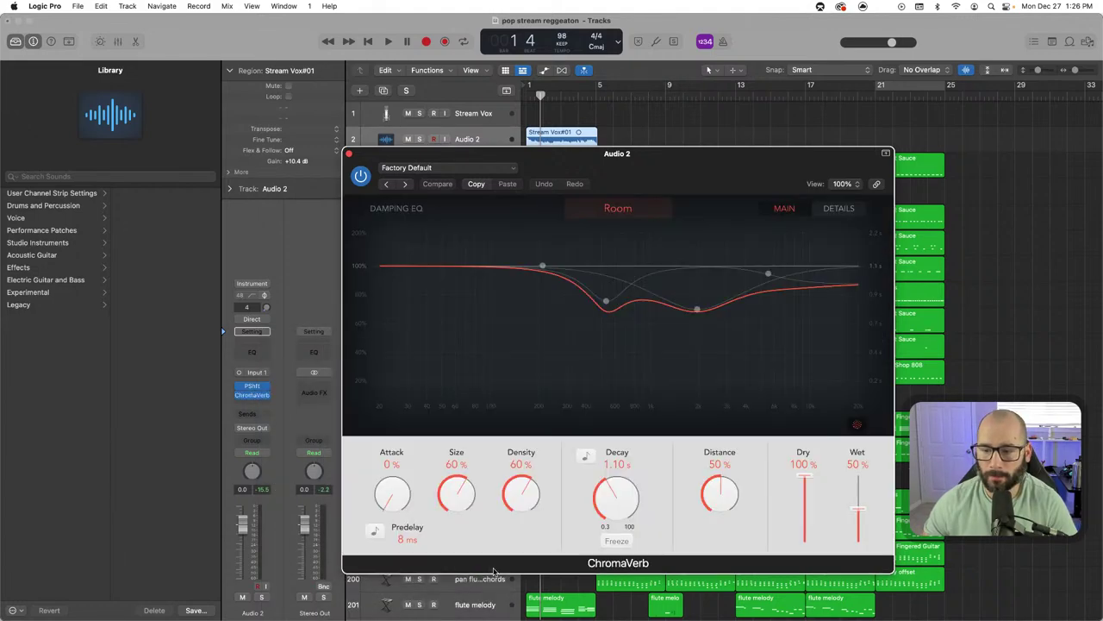
Set ChromaVerb to a tempo-synced decay of 4 bars and 78 % wet while auditioning the intro, and close the effect
key("space")
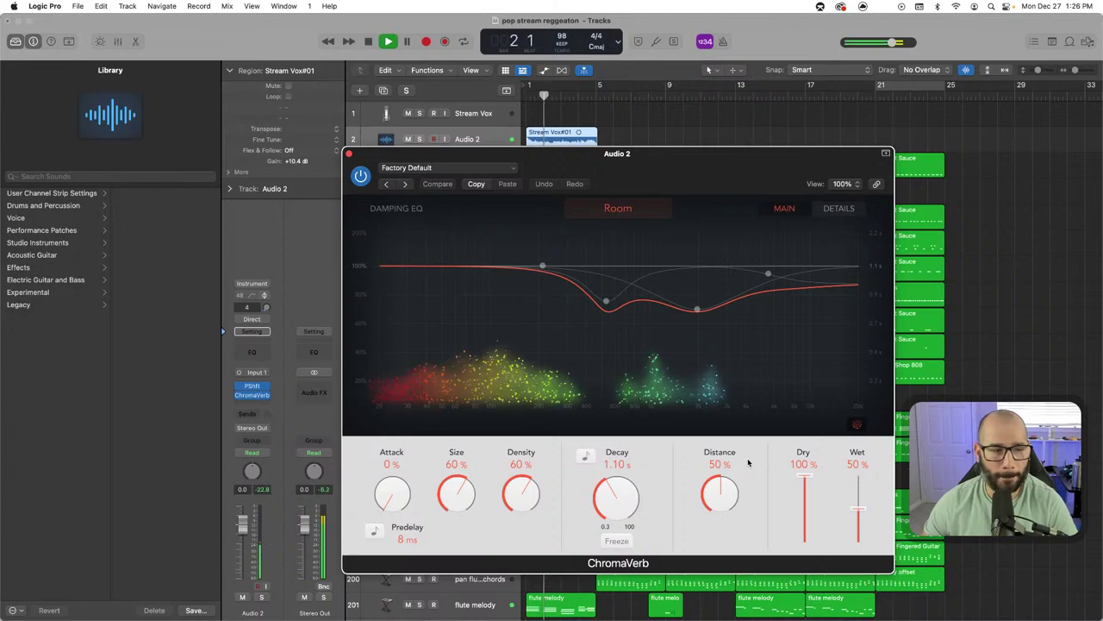
key("space")
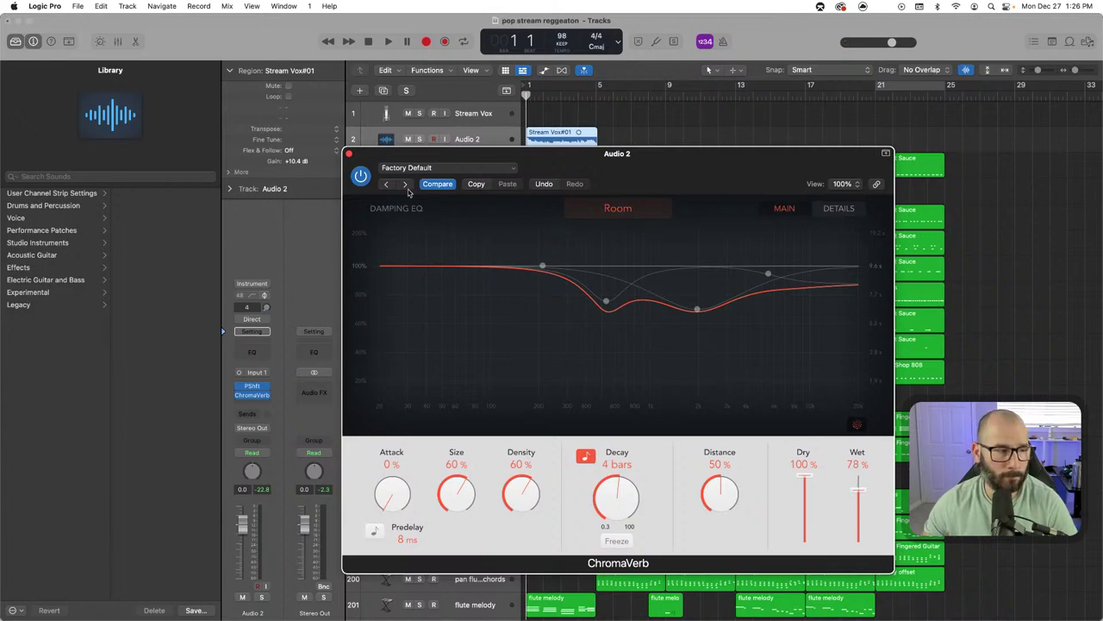
key("space")
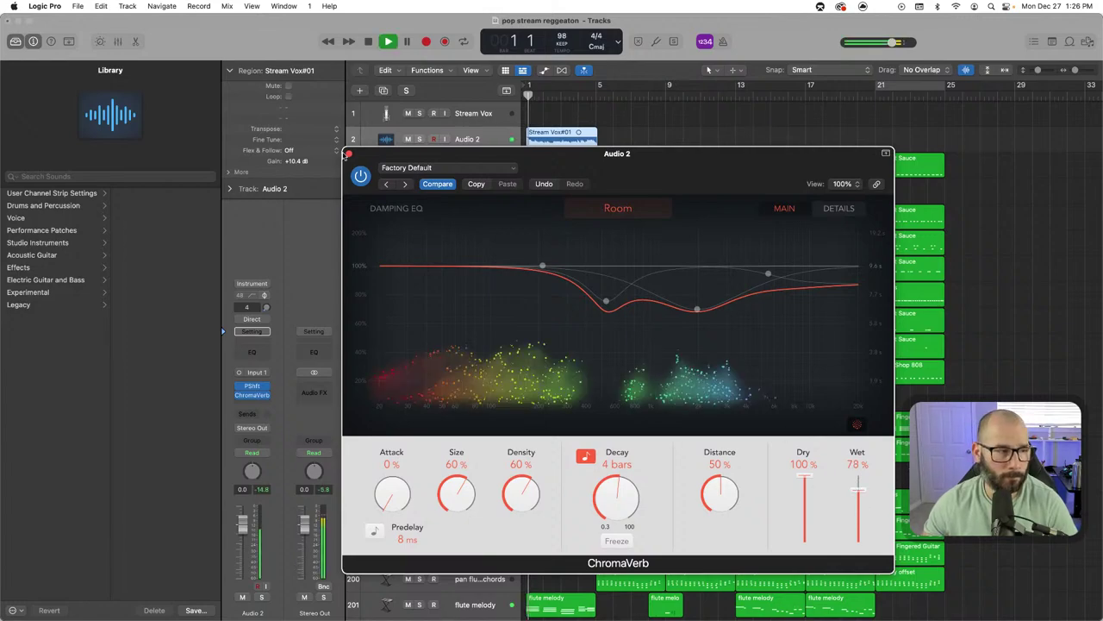
left_click(349, 154)
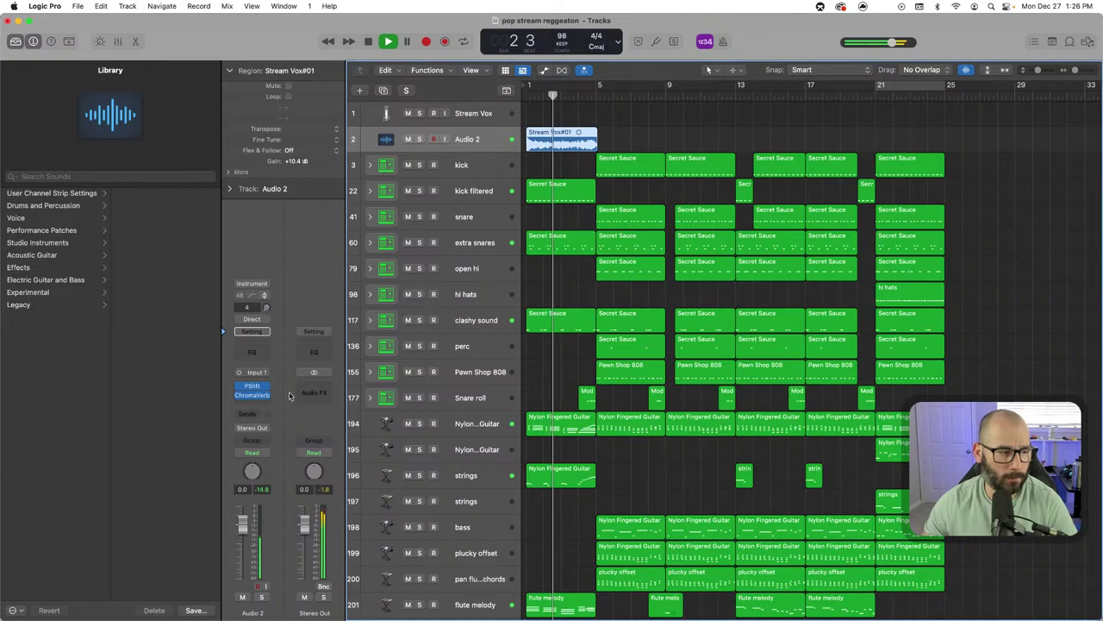
Insert a mono LFOTool after ChromaVerb on Audio 2, set its PWM to 26, audition the vocal and close the effect
left_click(265, 404)
mouse_move(284, 463)
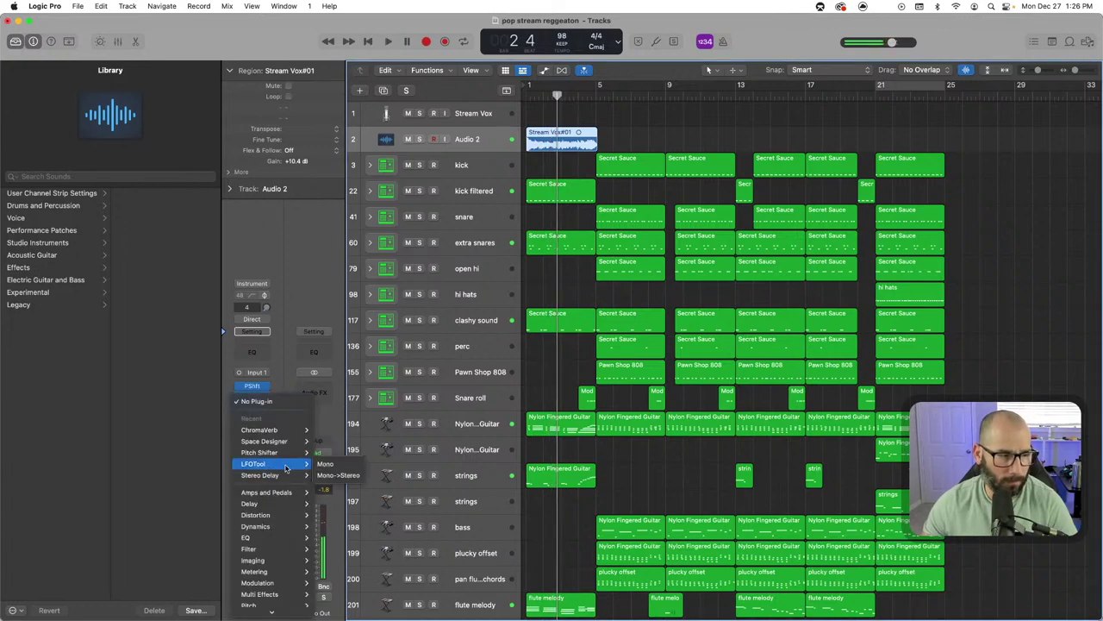
left_click(338, 459)
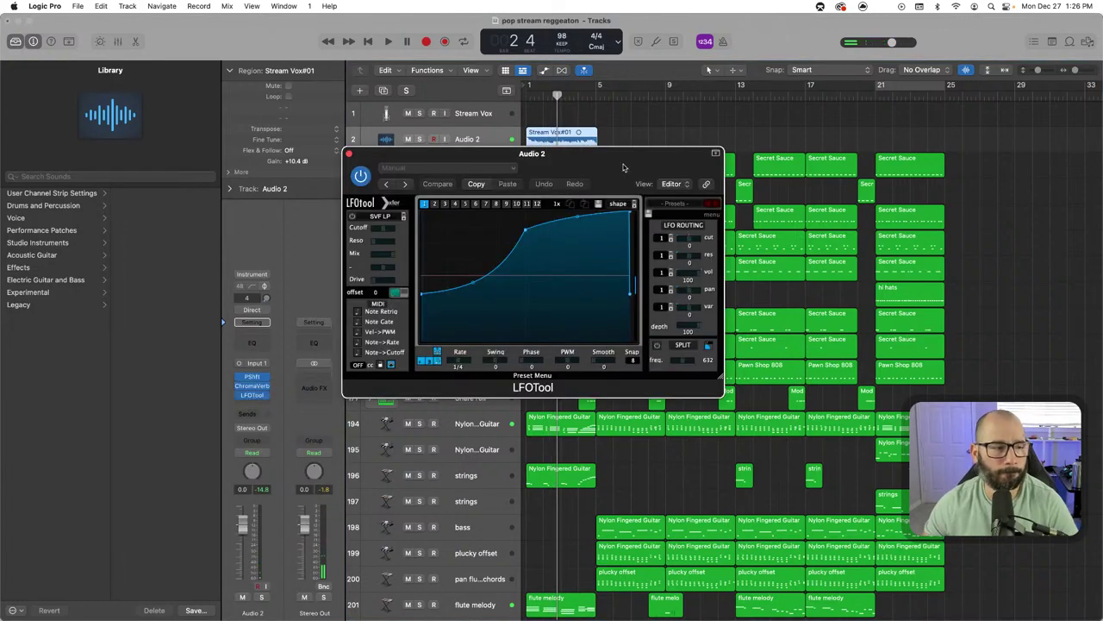
left_click_drag(618, 155, 708, 128)
left_click_drag(518, 268, 510, 248)
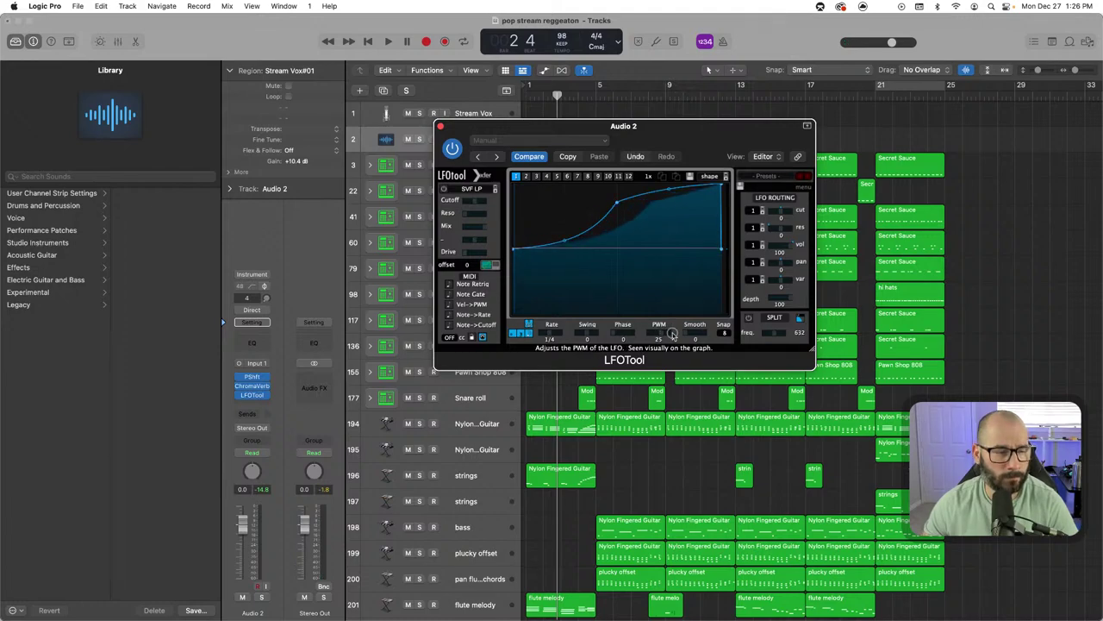
key("space")
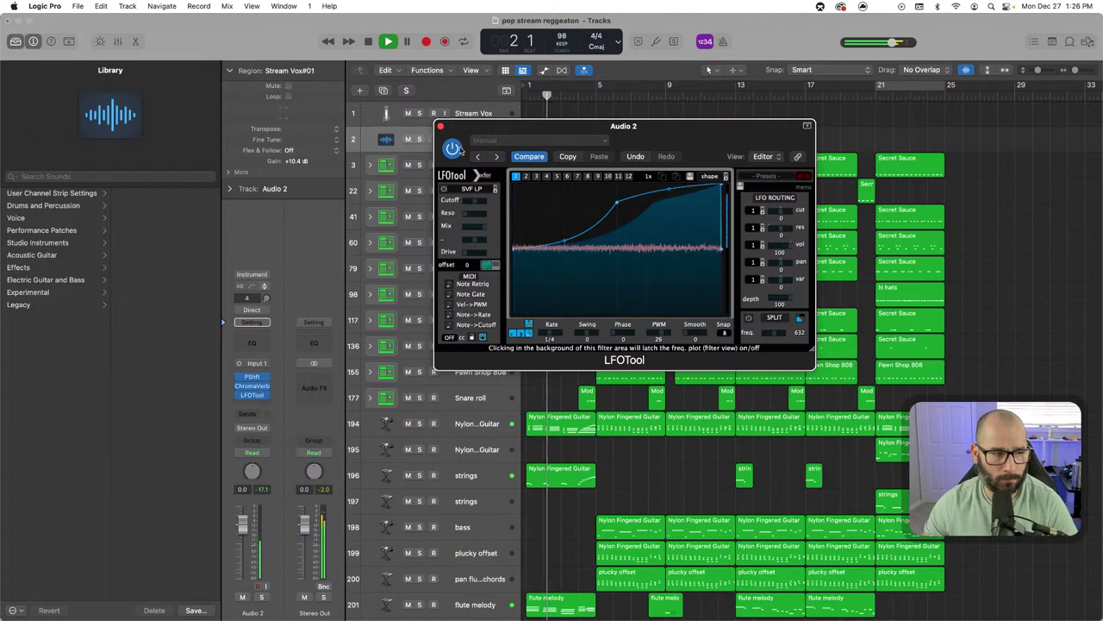
left_click(440, 128)
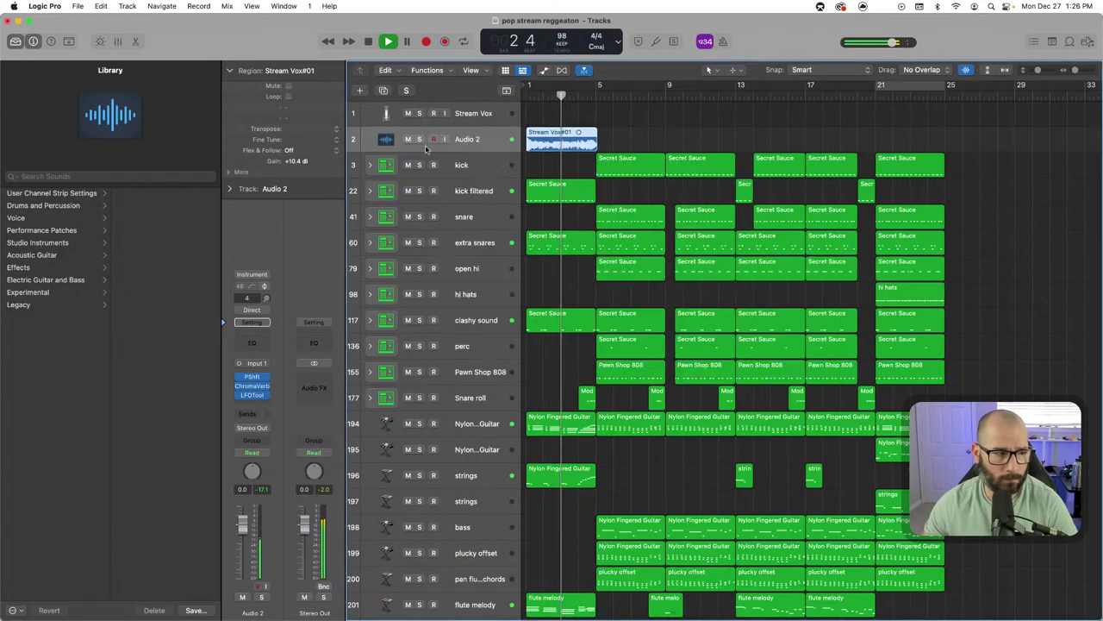
Insert a mono Vocal Transformer between the Pitch Shifter and ChromaVerb on the Audio 2 track
left_click(260, 404)
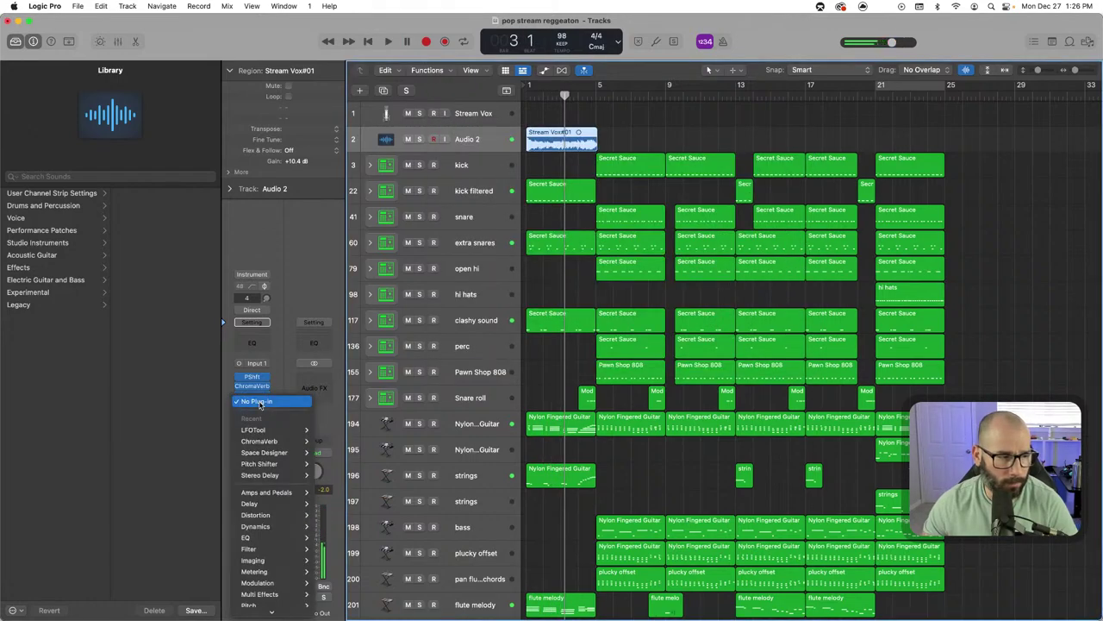
left_click(238, 379)
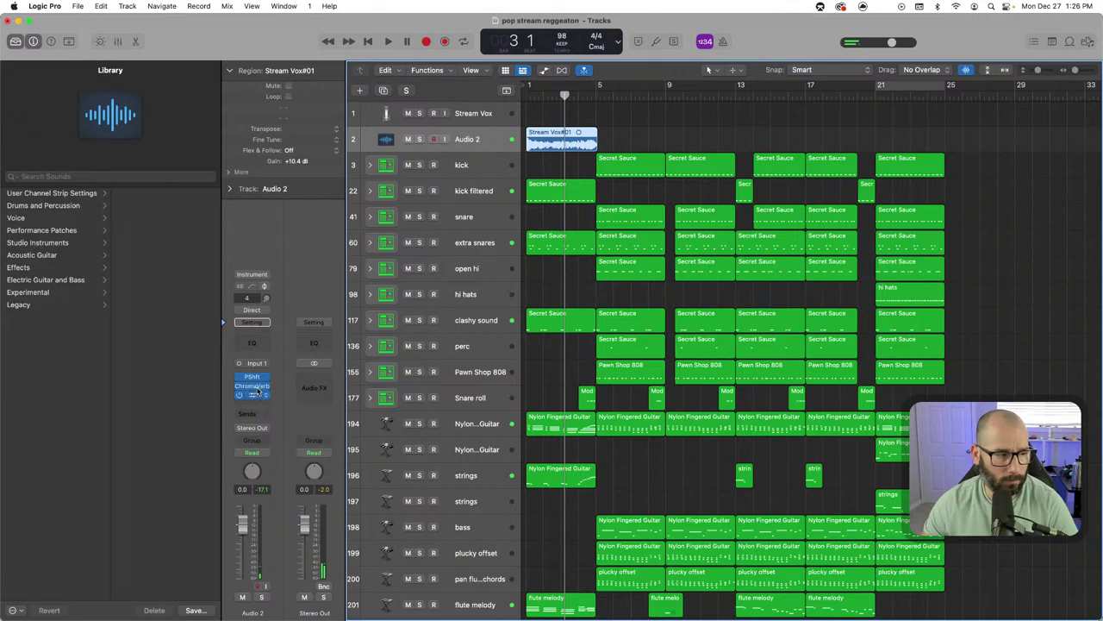
left_click(257, 390)
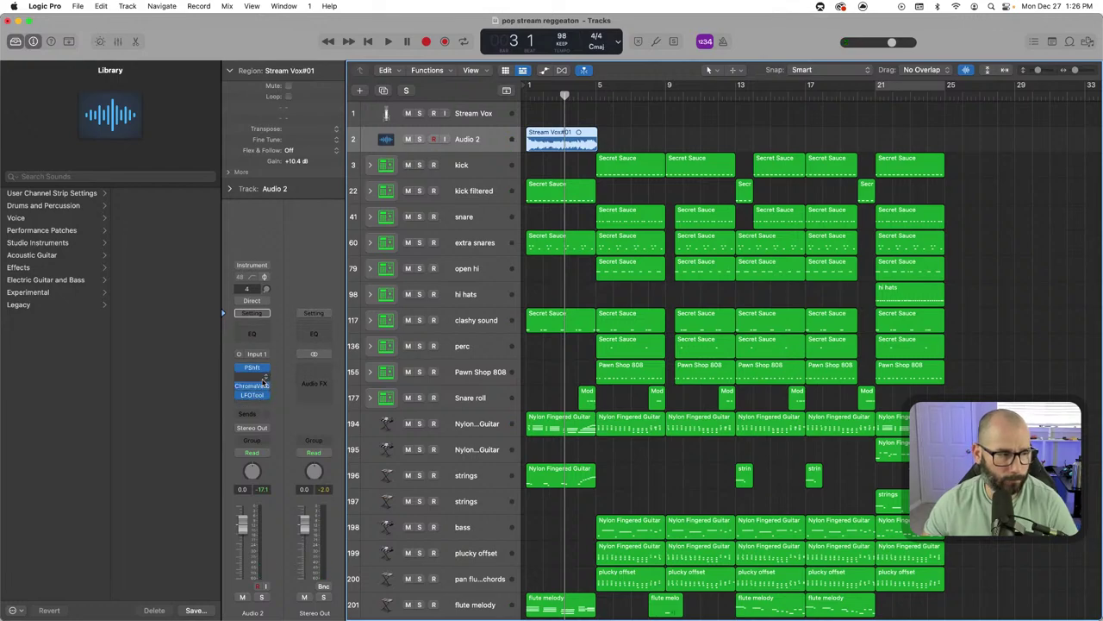
left_click(267, 379)
mouse_move(275, 558)
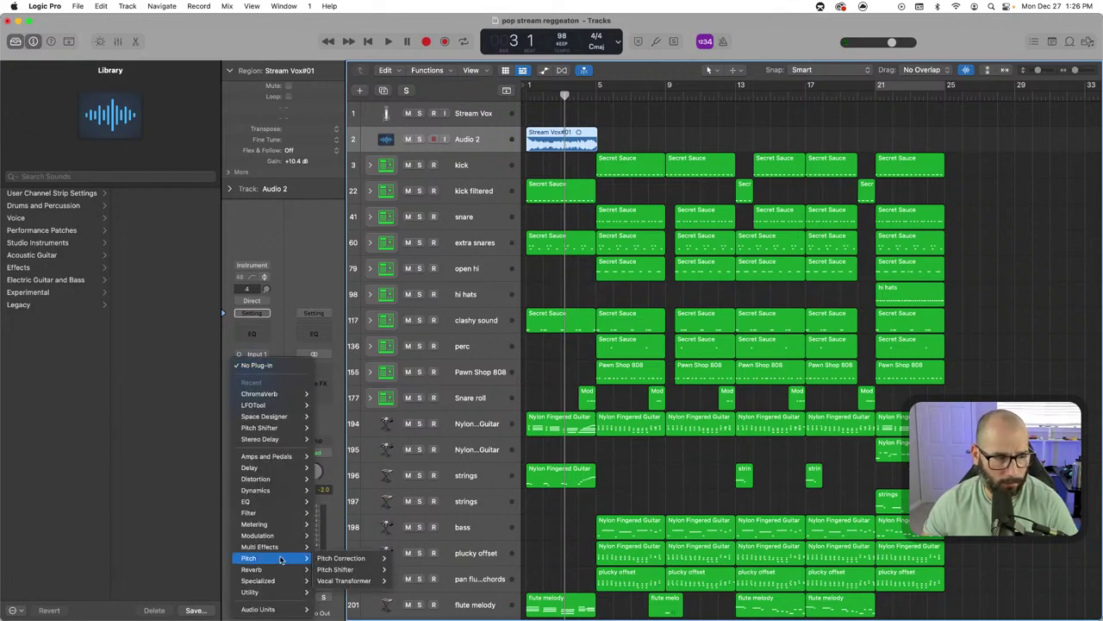
mouse_move(356, 562)
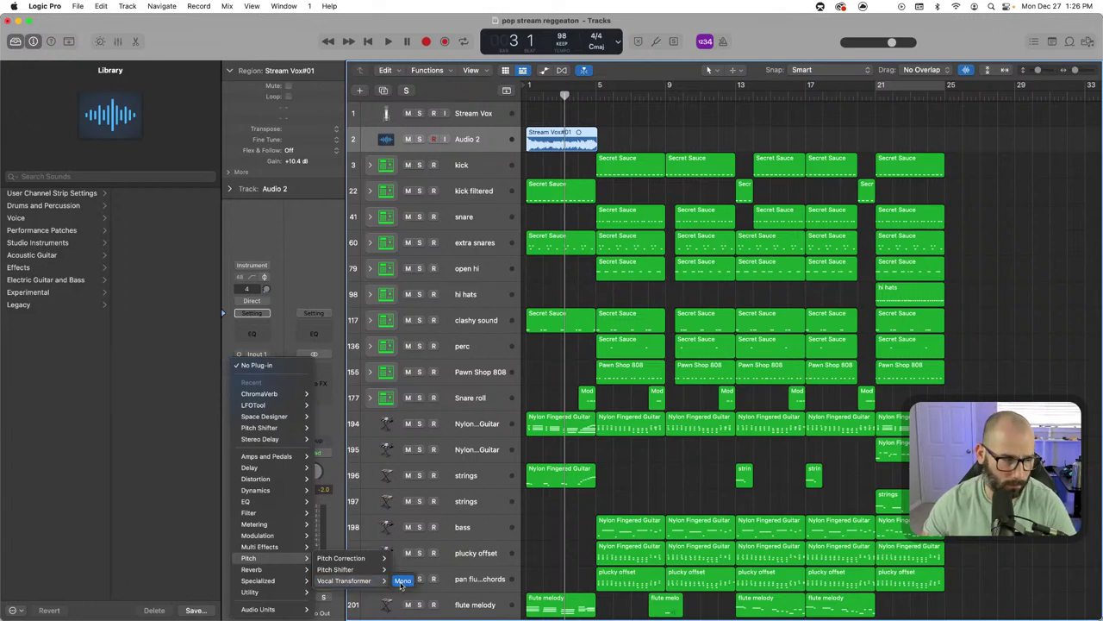
left_click(402, 582)
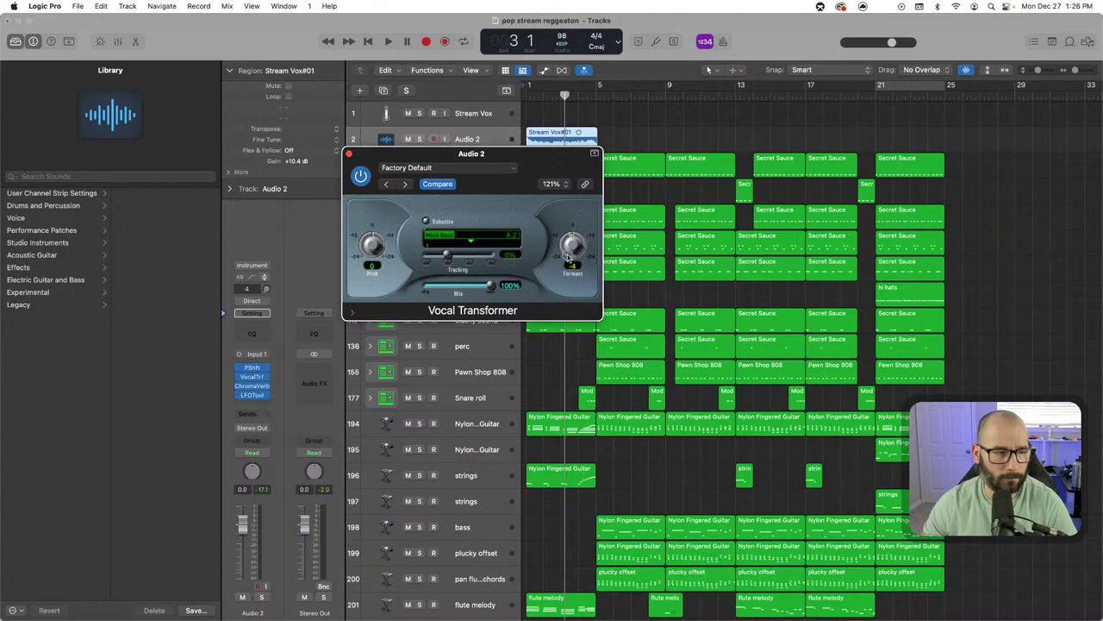
Set the Vocal Transformer's formant to -6 while auditioning the vocal soloed and in the full mix, and close the effect
left_click_drag(567, 256, 568, 257)
key("space")
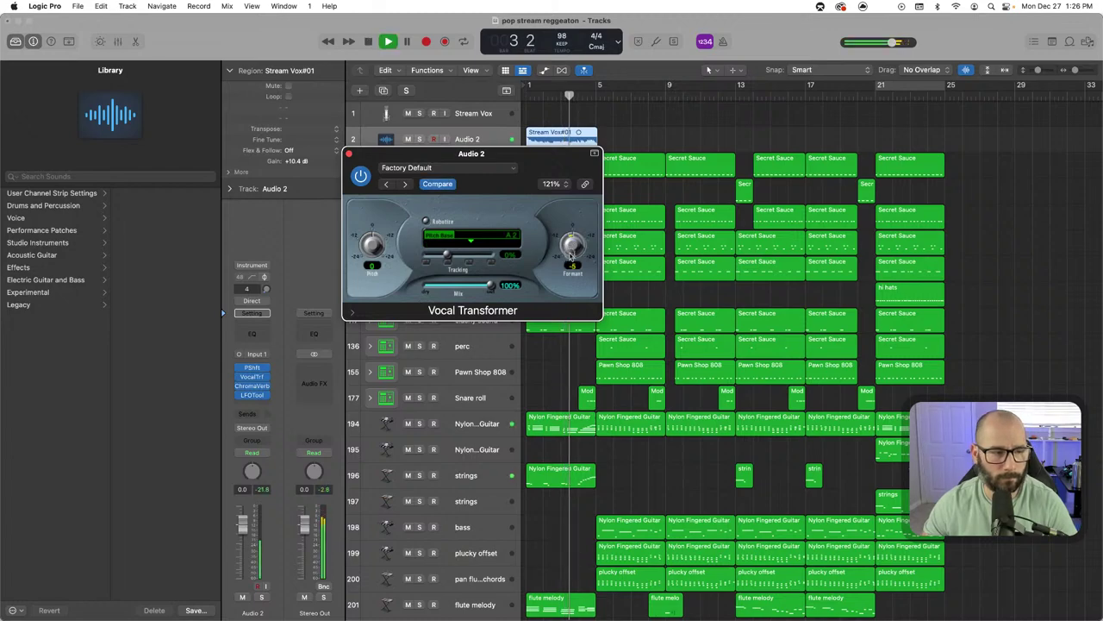
key("s")
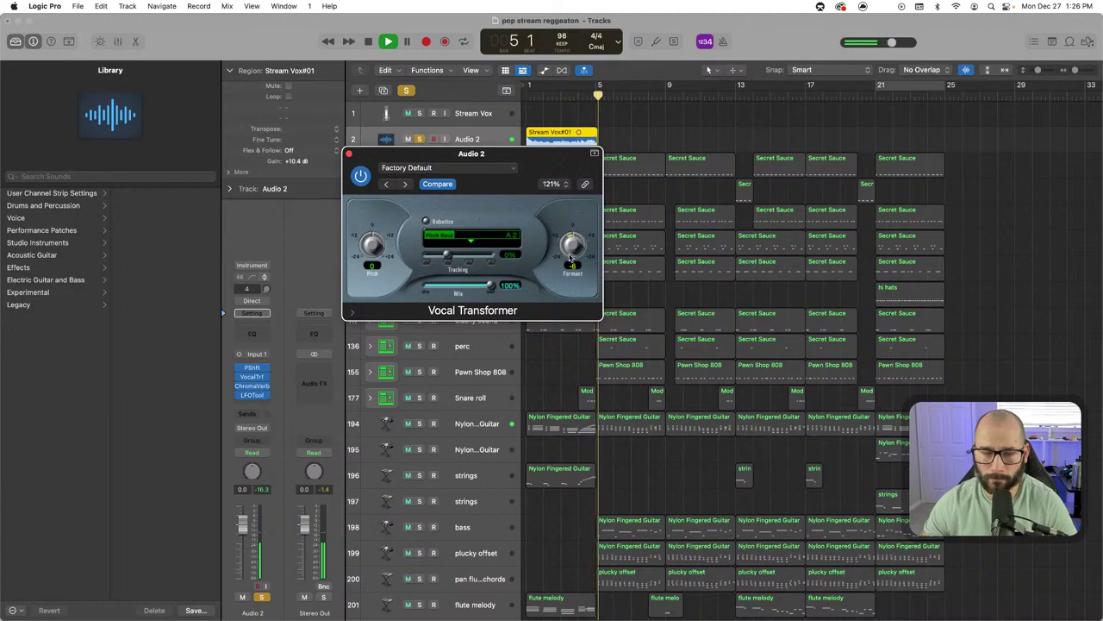
key("s")
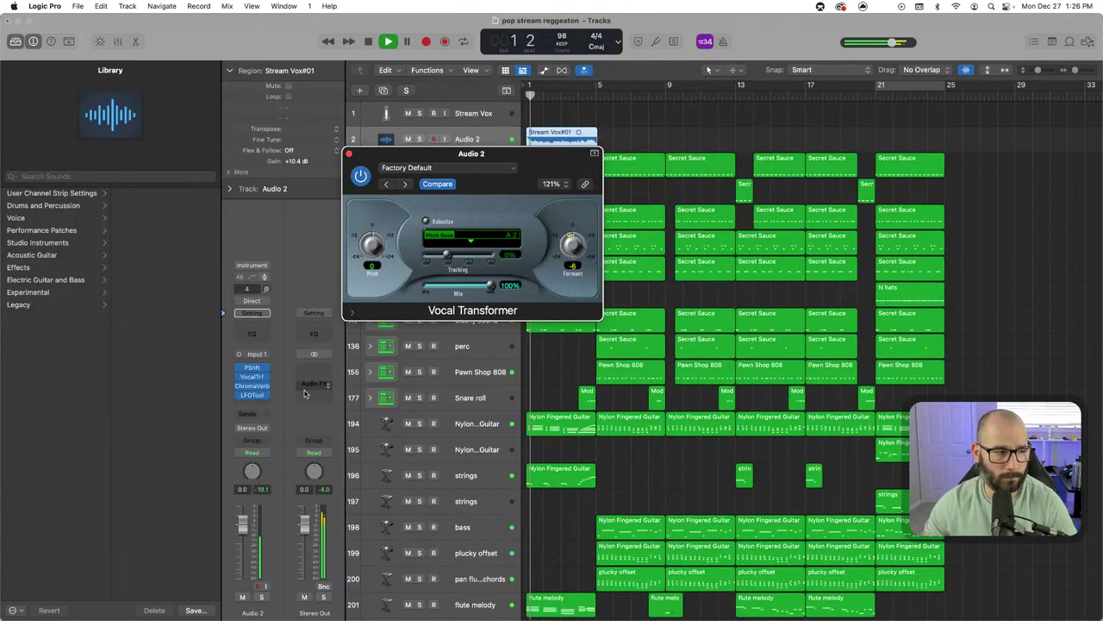
left_click(348, 155)
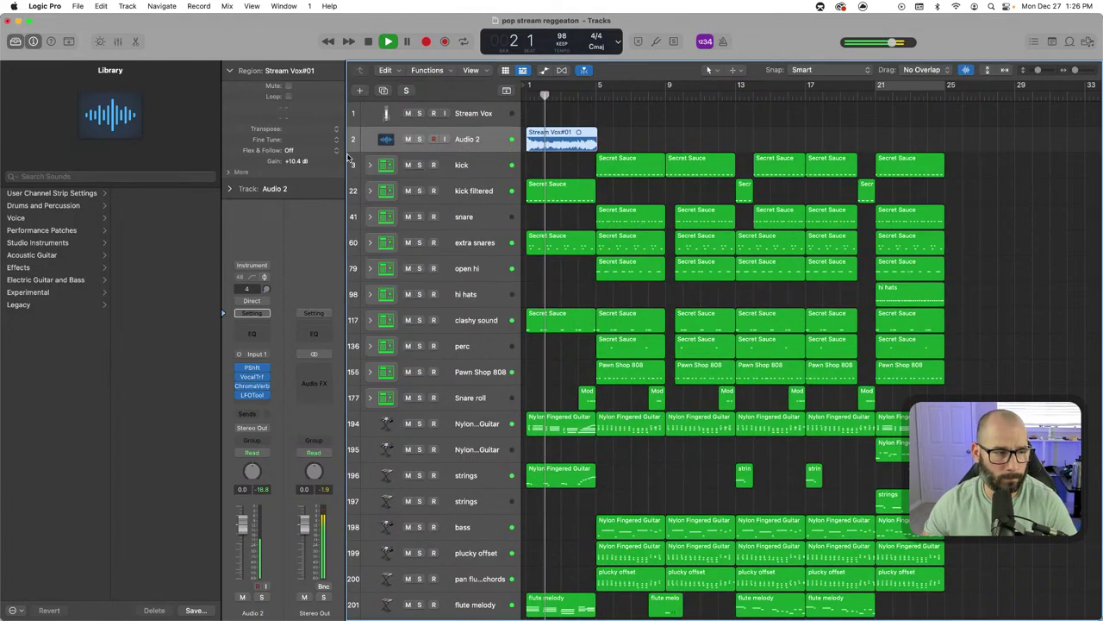
Stop playback, duplicate the snare track without its regions, and return the playhead to the start of the song
key("space")
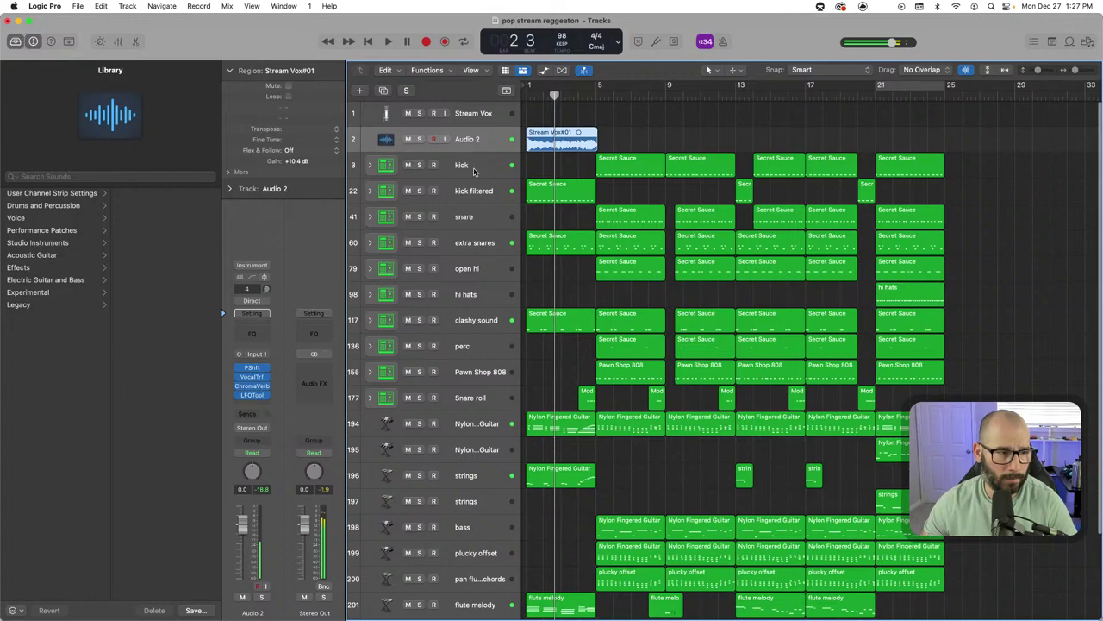
left_click(473, 217)
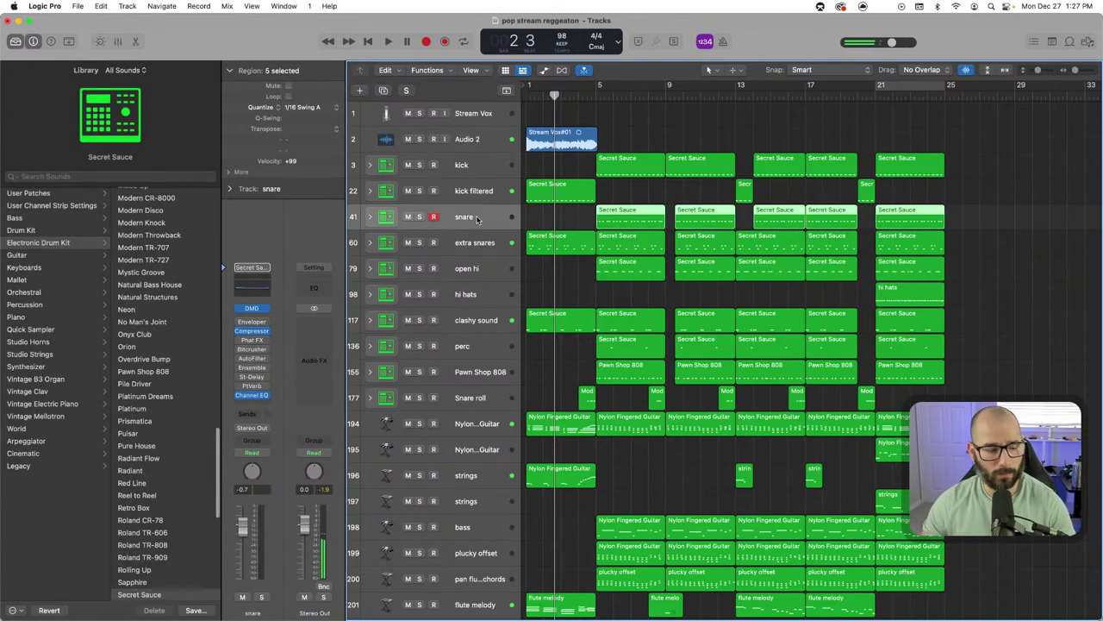
key("super+d")
scroll(517, 172, "down", 1)
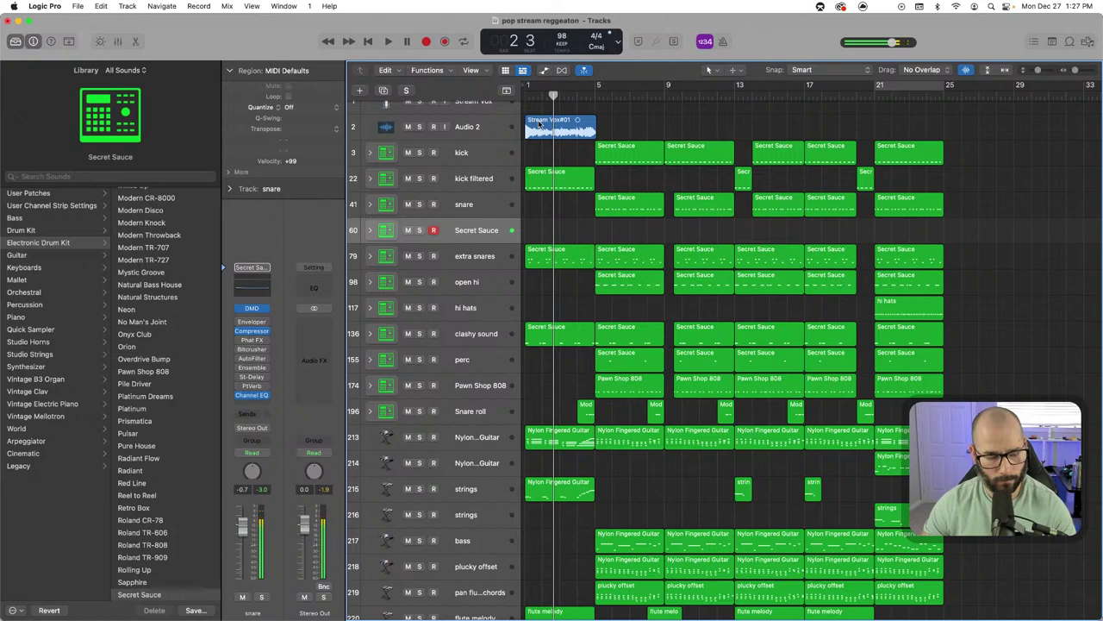
key("Return")
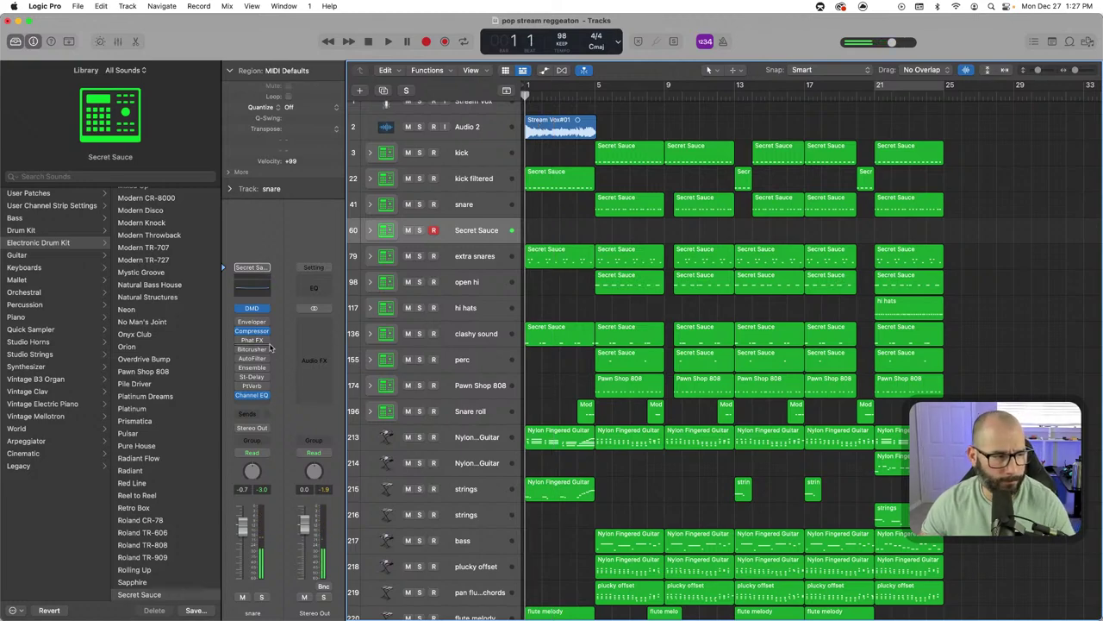
Replace the Enveloper on the duplicated snare track with a stereo ChromaVerb, set its tempo-synced decay to 4 bars, and close the effect
left_click(265, 327)
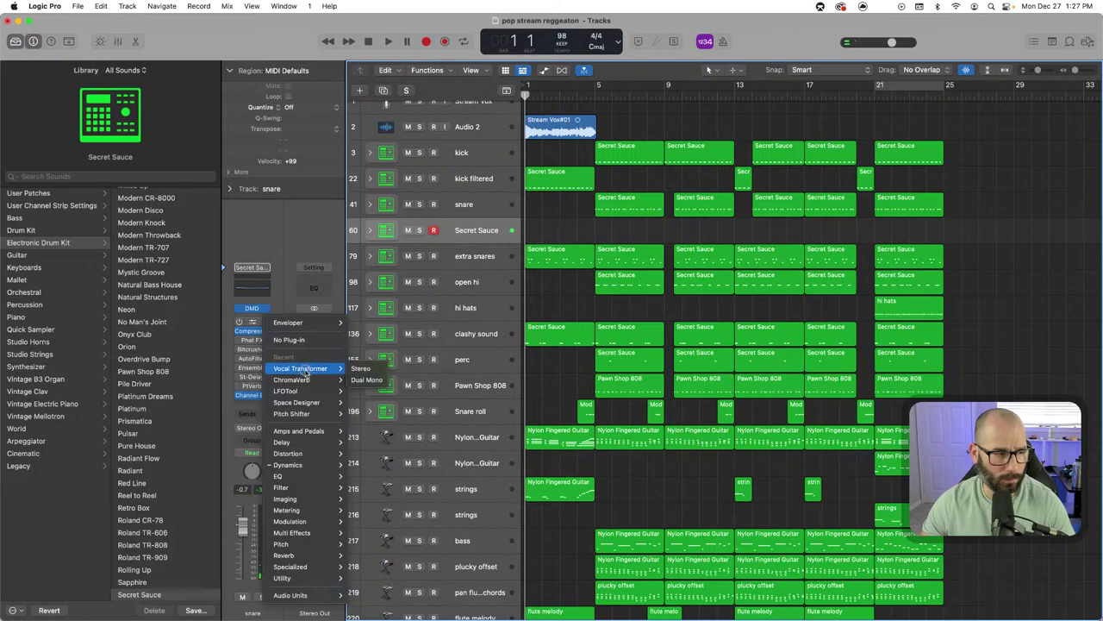
mouse_move(340, 385)
left_click(375, 384)
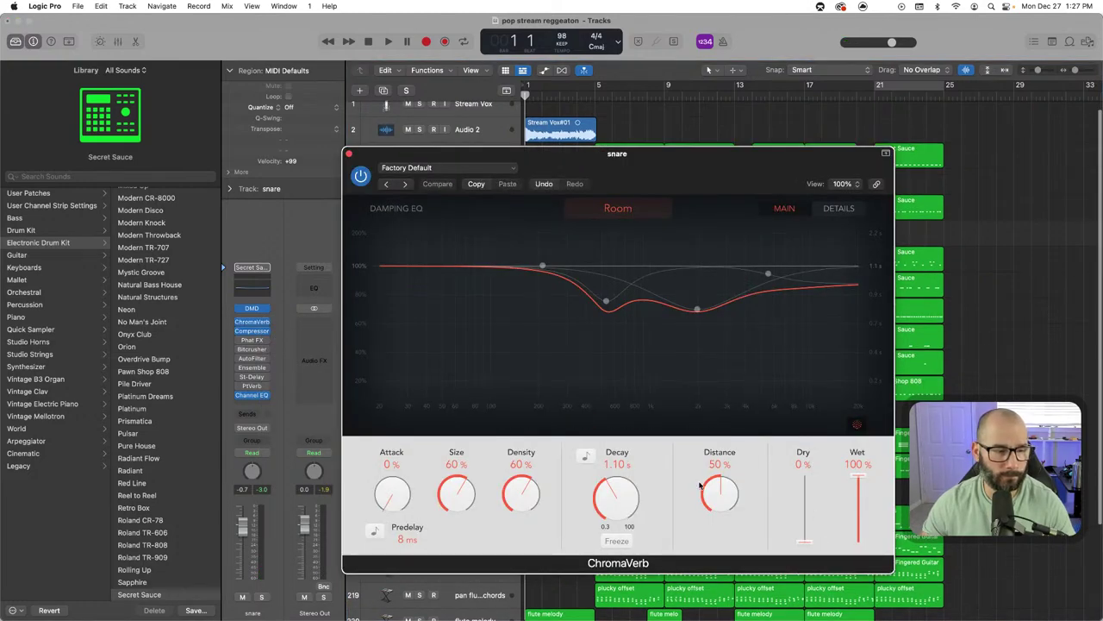
left_click_drag(619, 498, 622, 439)
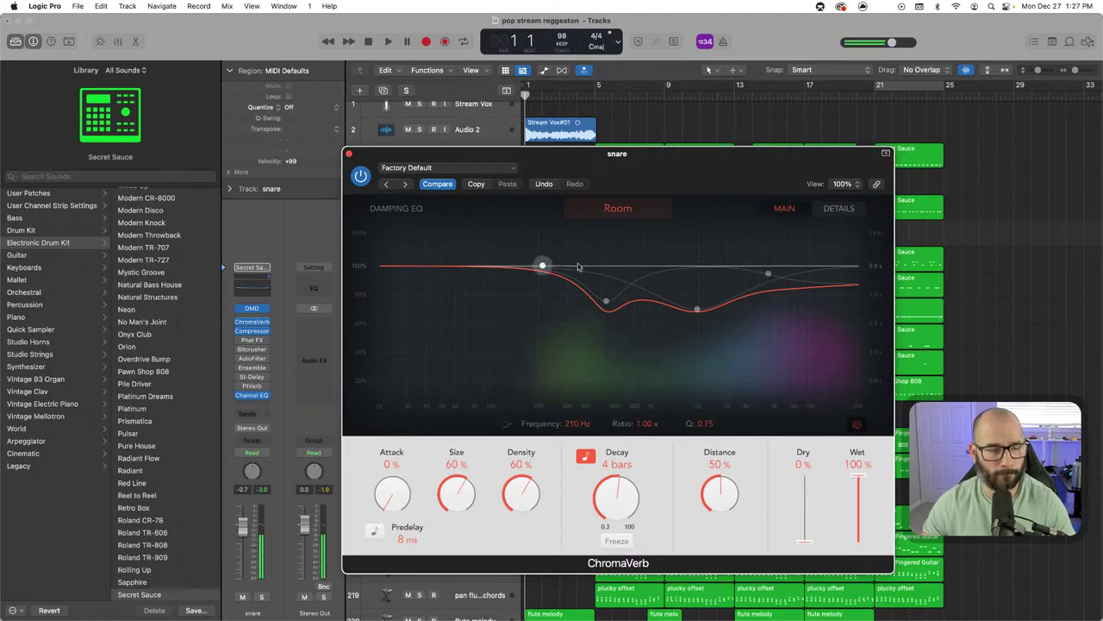
left_click(348, 153)
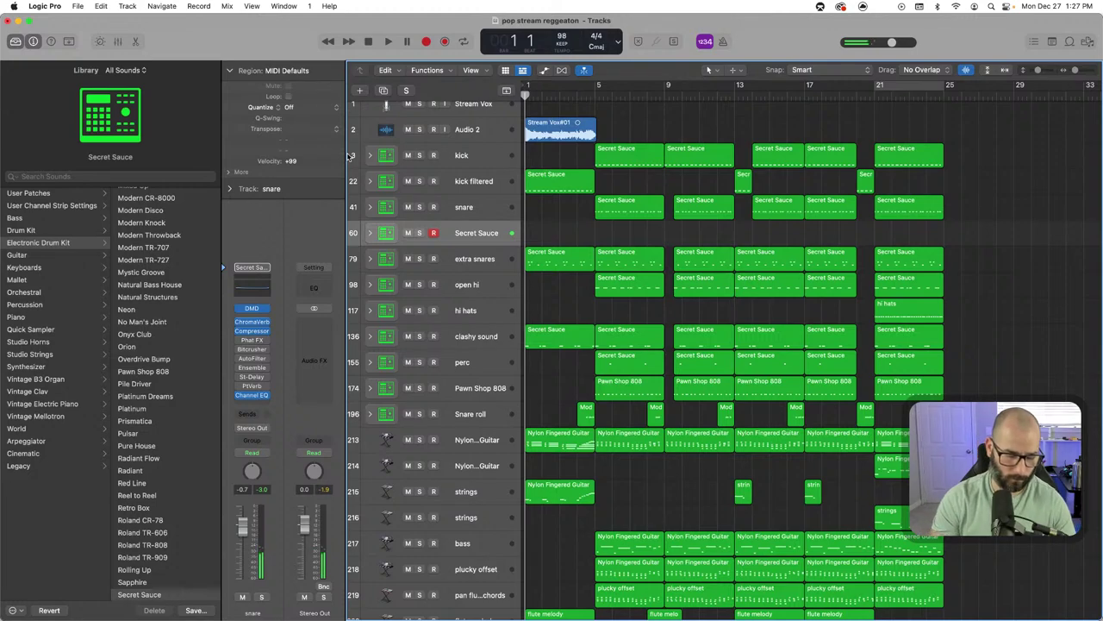
Record a reverb-heavy drum part from bar 1 on the duplicated snare track and stop in bar 2
key("r")
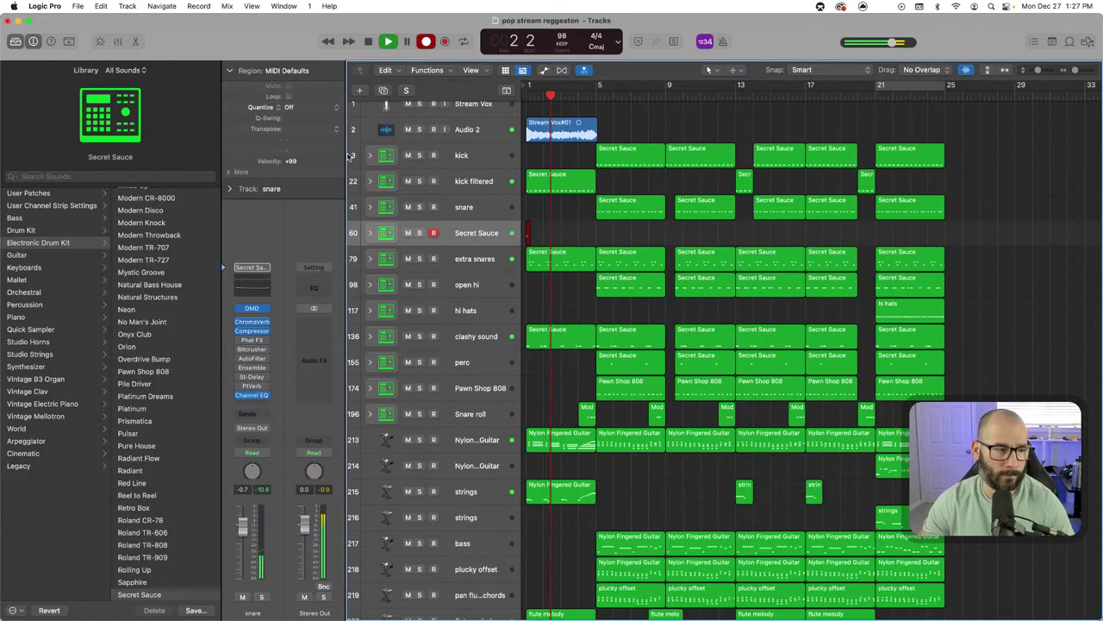
key("space")
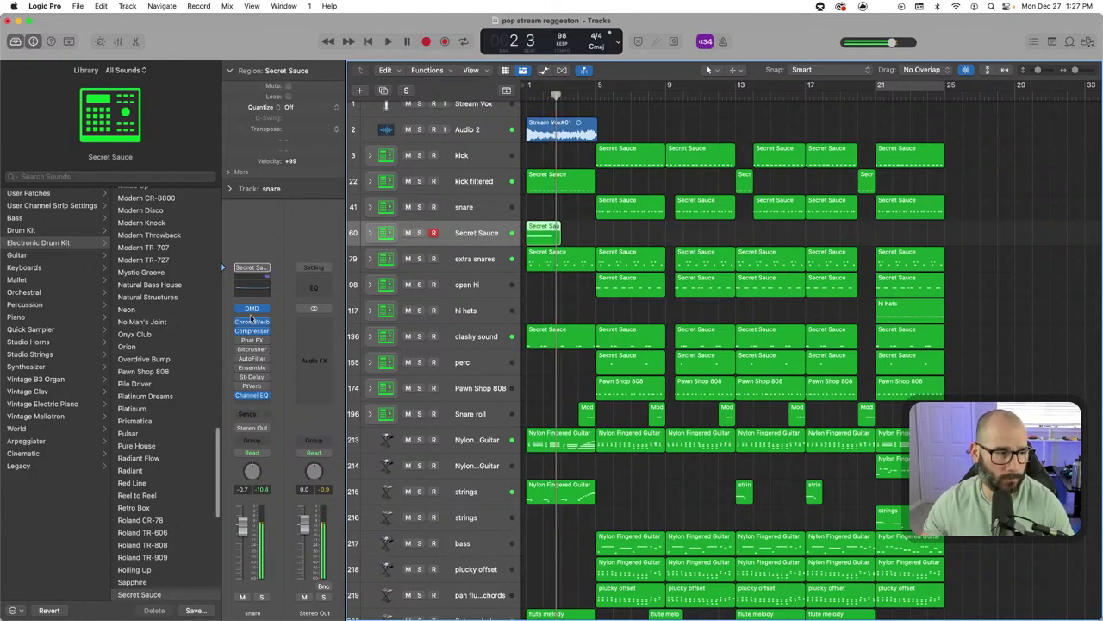
Set ChromaVerb's decay to 8 bars and its 200 Hz damping band to 0.46x, try Concert Hall and Theatre, and return to Room
left_click(252, 323)
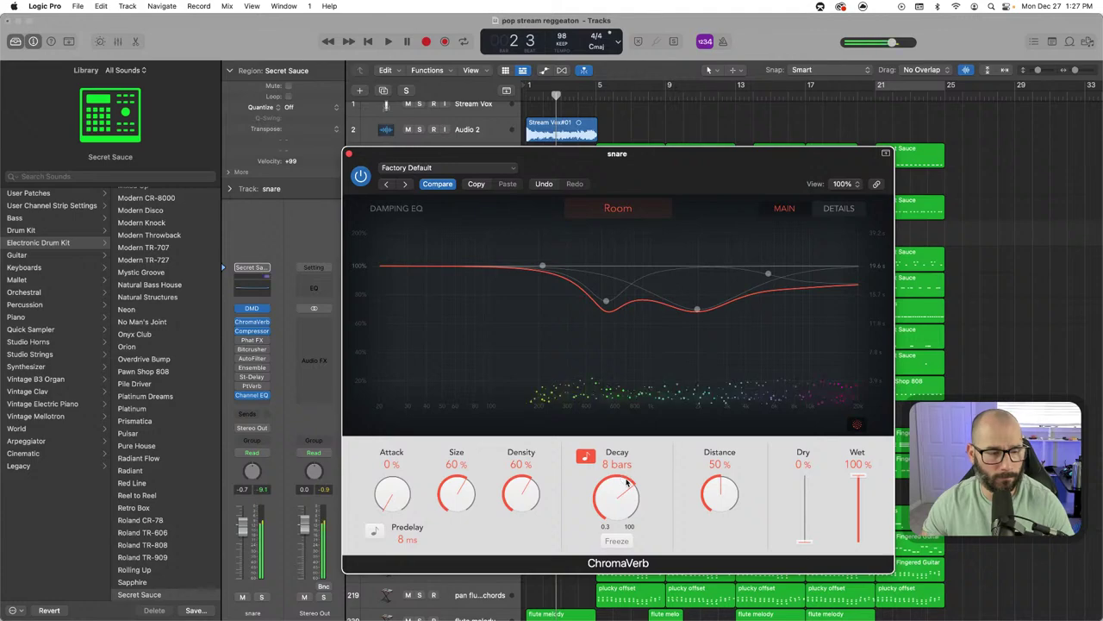
left_click_drag(473, 281, 469, 361)
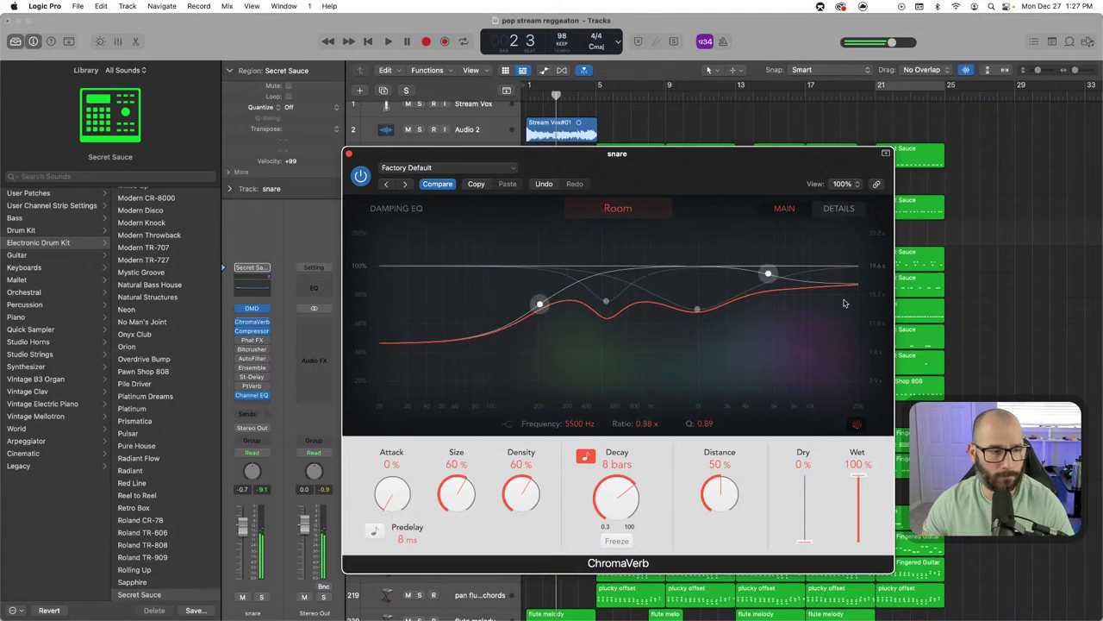
left_click(621, 209)
left_click(619, 263)
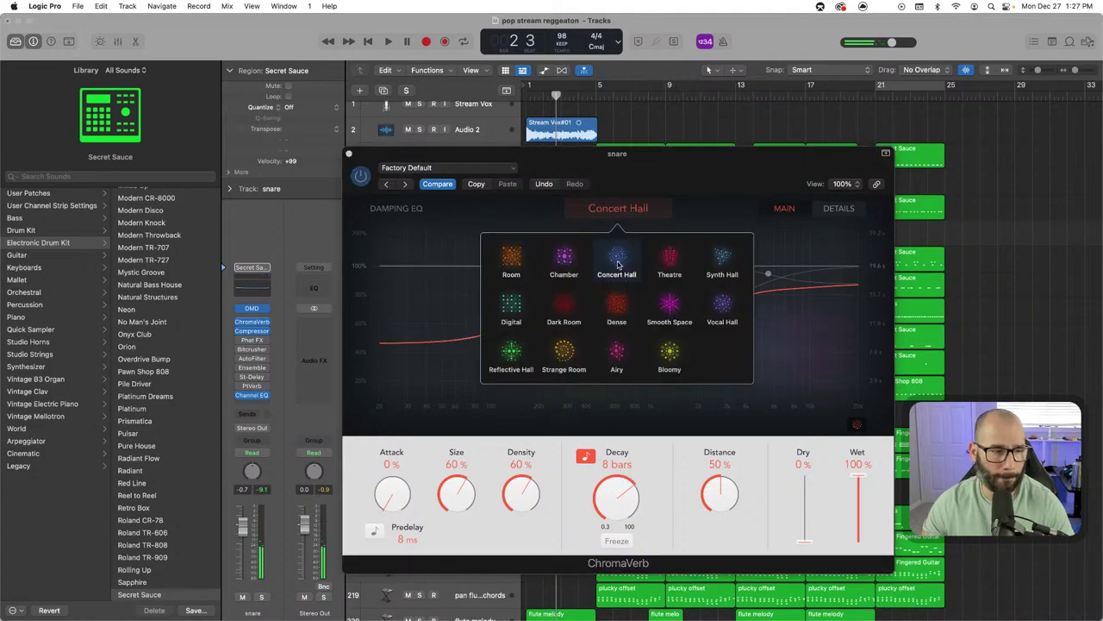
left_click(673, 260)
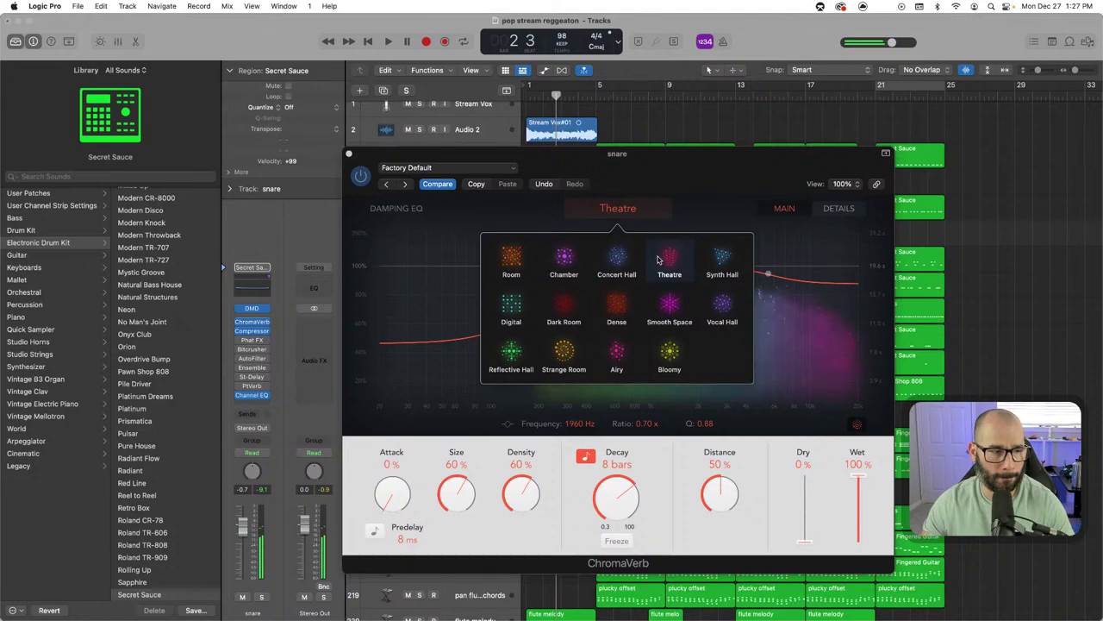
left_click(525, 260)
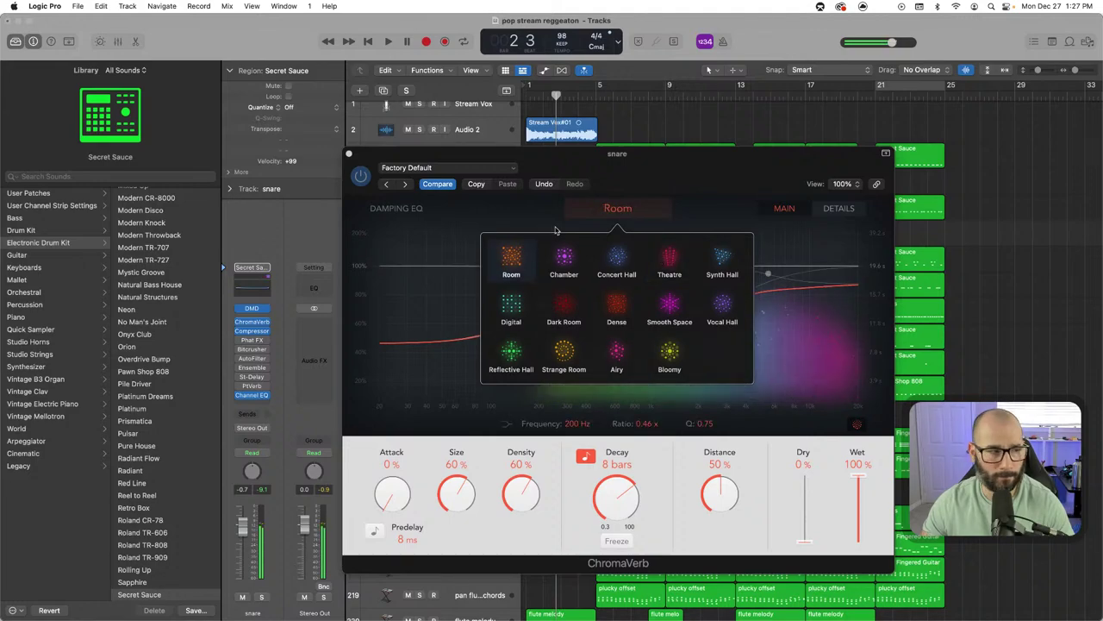
left_click(350, 155)
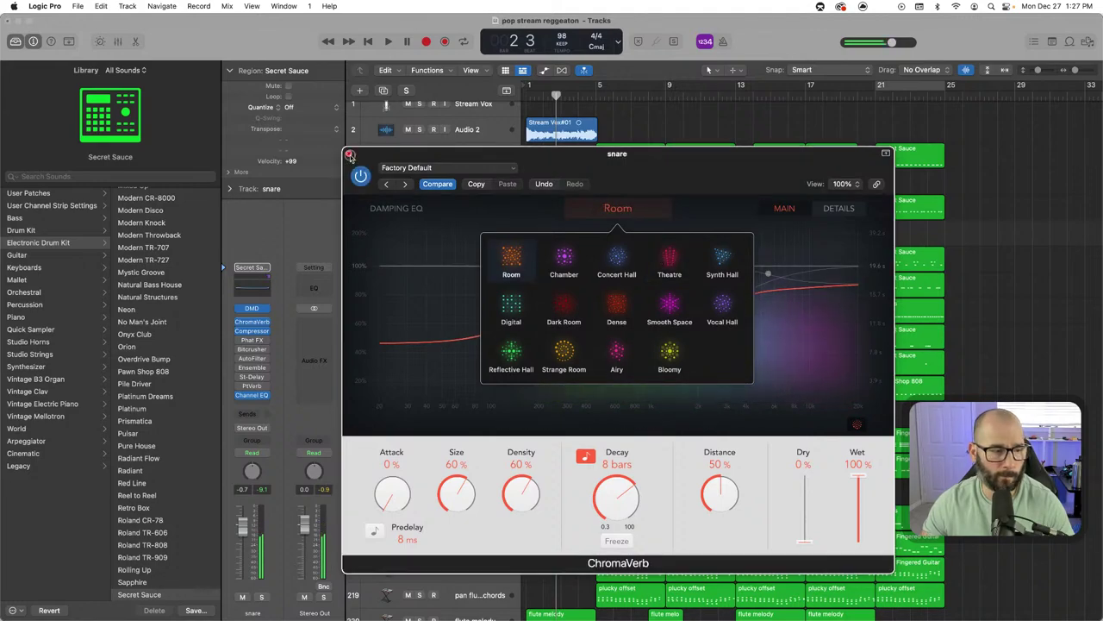
Audition the intro from the start of the song and lower the duplicated snare track's volume to -5.4 dB
key("Return")
key("space")
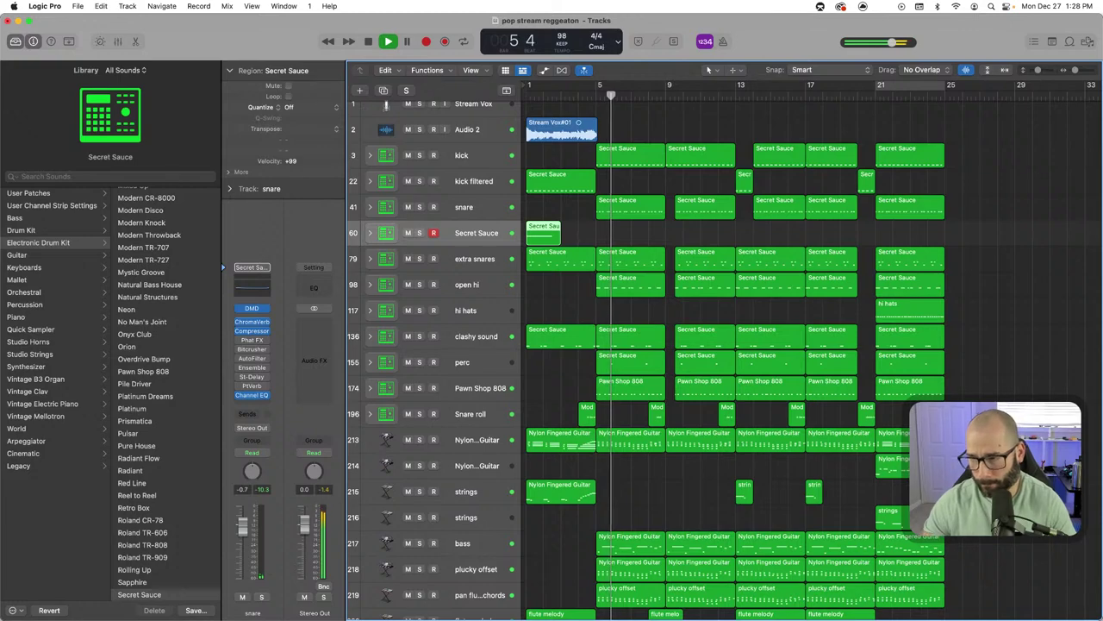
key("Return")
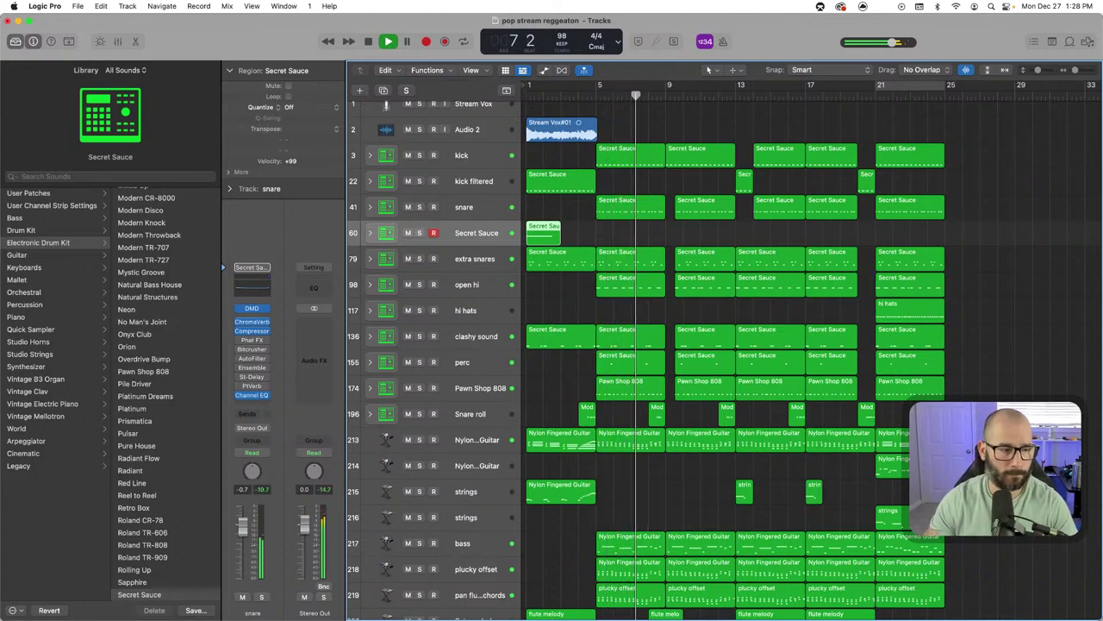
key("Return")
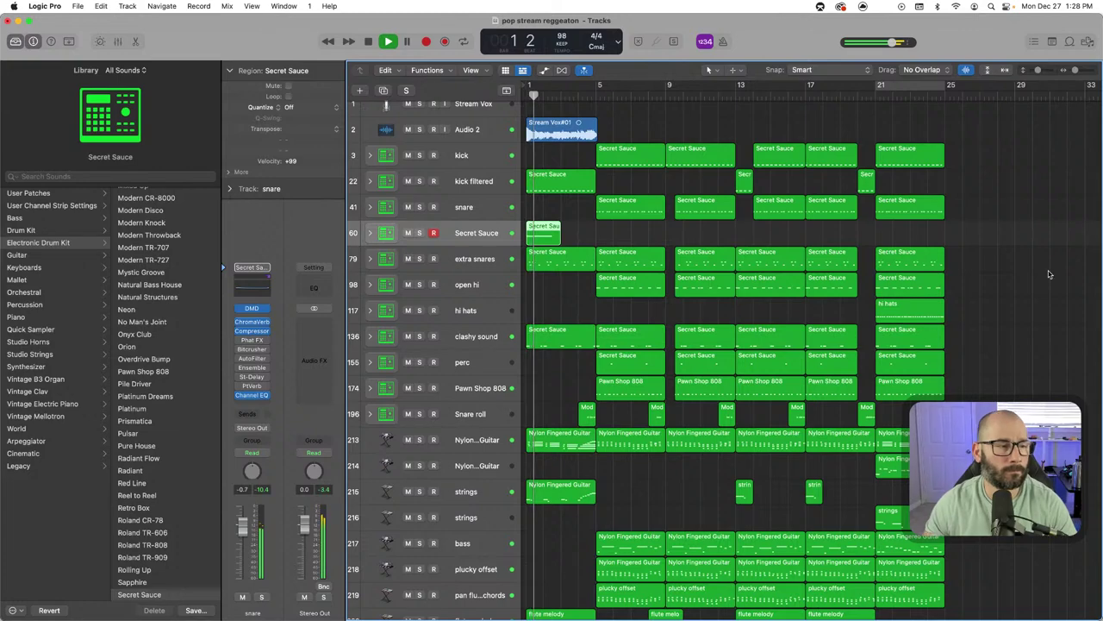
scroll(1049, 274, "down", 1)
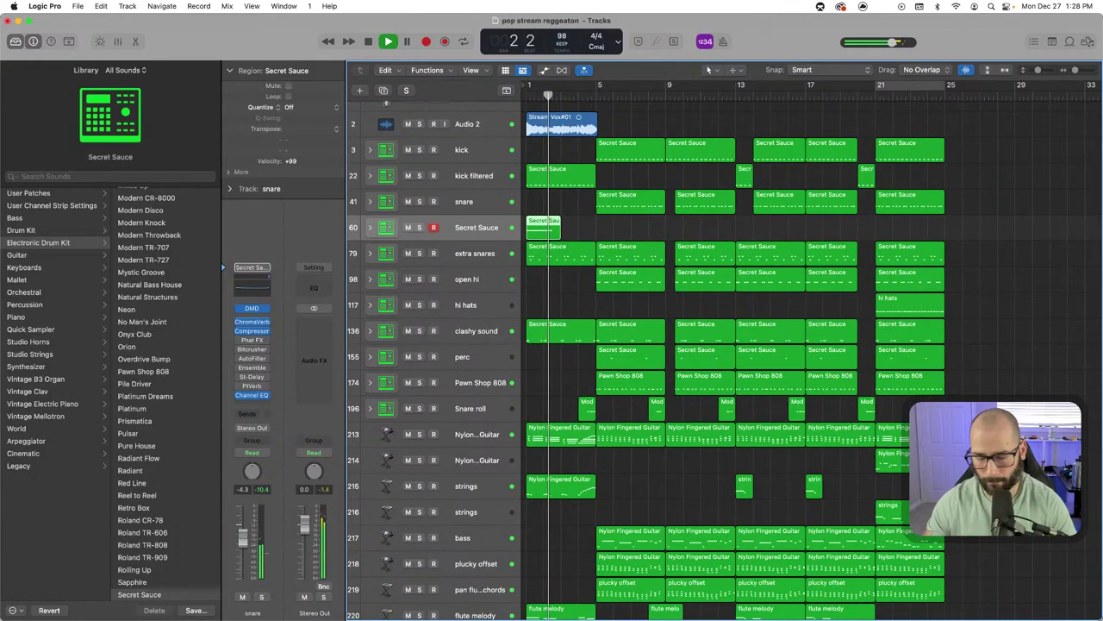
key("Return")
left_click_drag(243, 547, 243, 551)
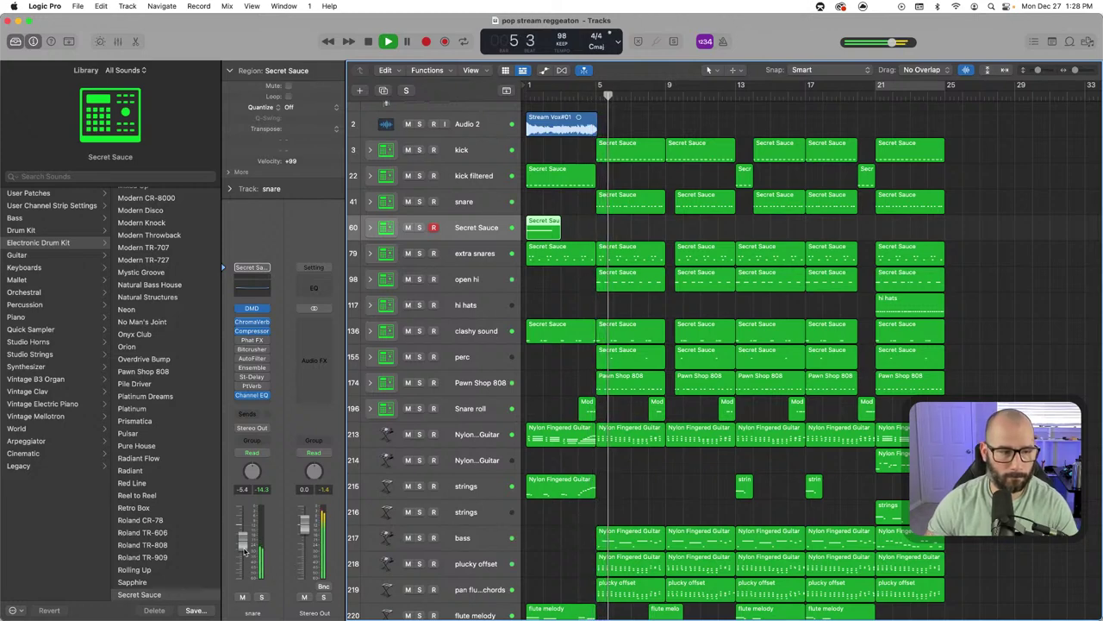
Play into bar 13, capture the performed hit as a region on the duplicated snare track, and quantize it to 1/16 Swing A
left_click(709, 97)
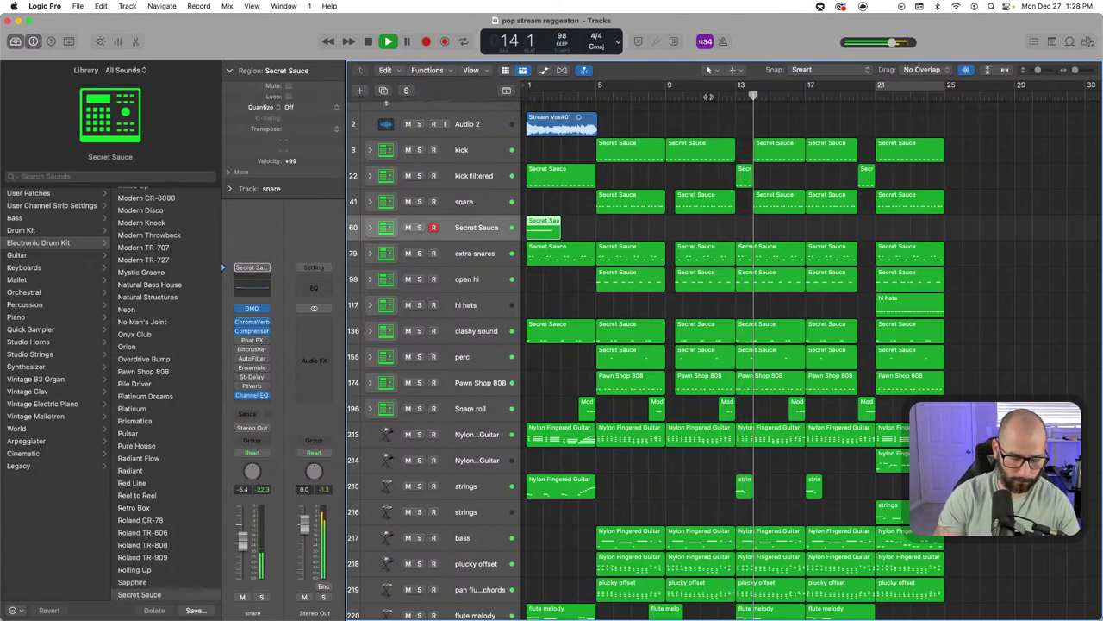
key("shift+r")
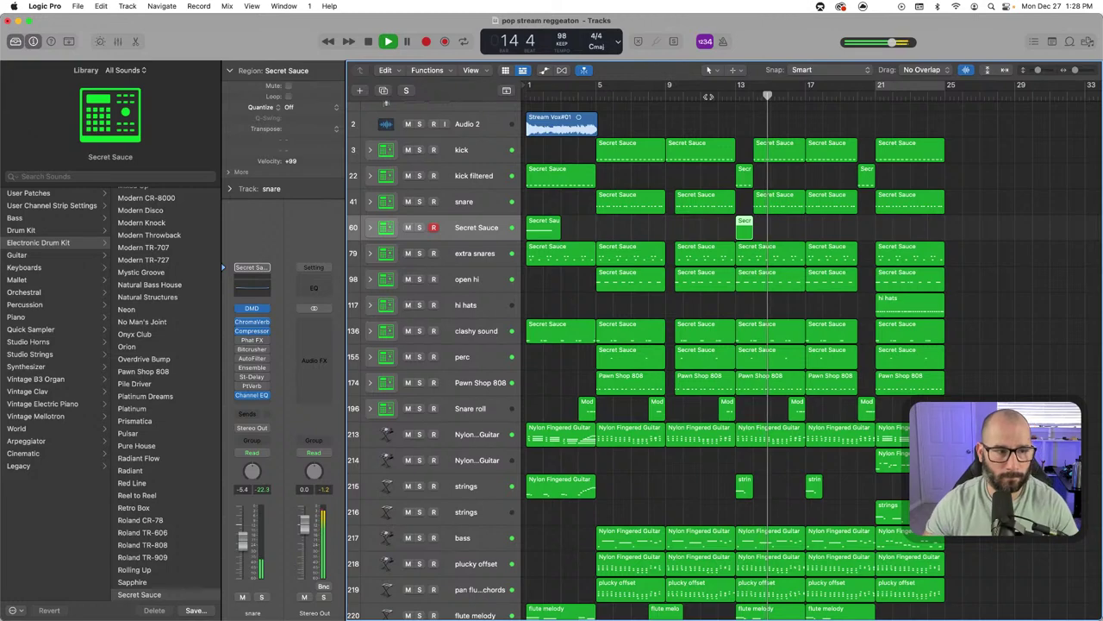
left_click(716, 97)
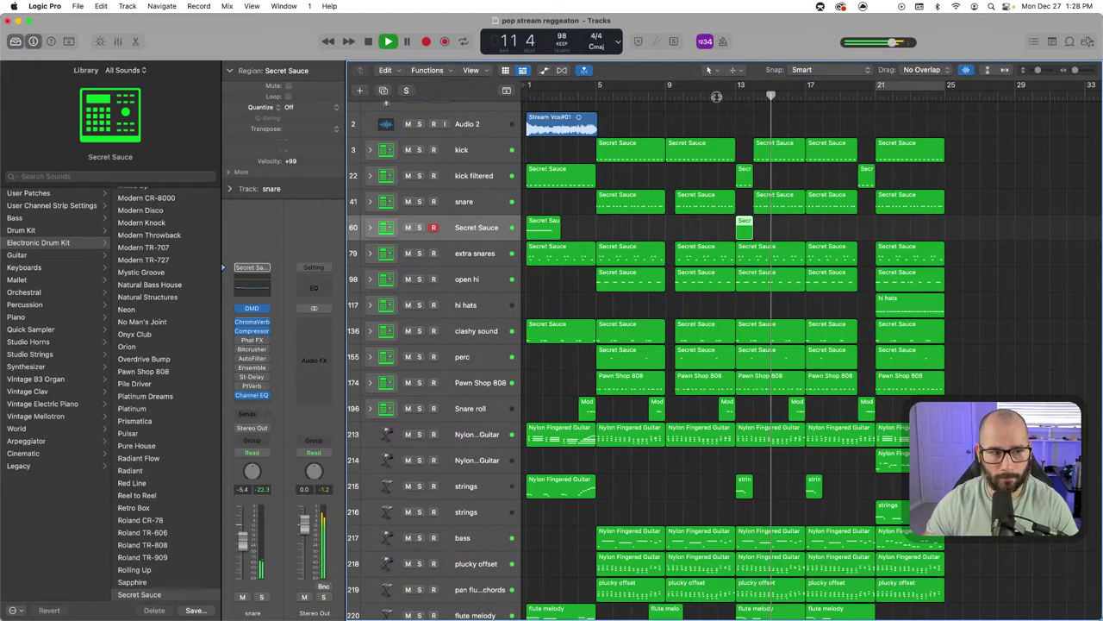
left_click(289, 107)
left_click(317, 288)
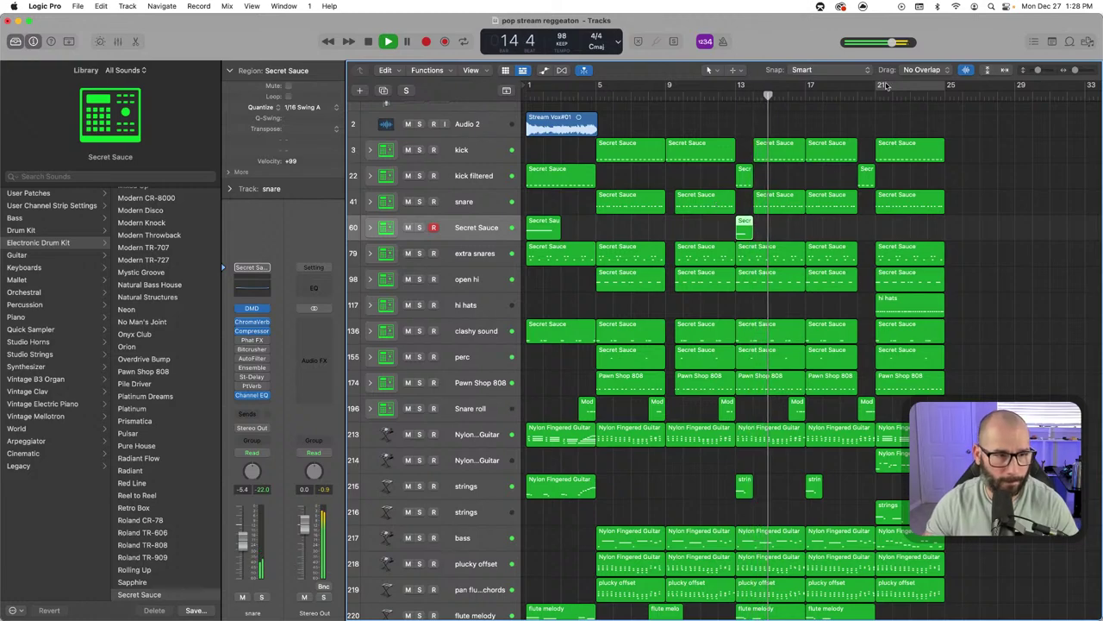
Replay the transition into bar 21, capture a performed hit at bar 20 on the duplicated snare track, and quantize it to 1/16 Swing A
left_click(844, 96)
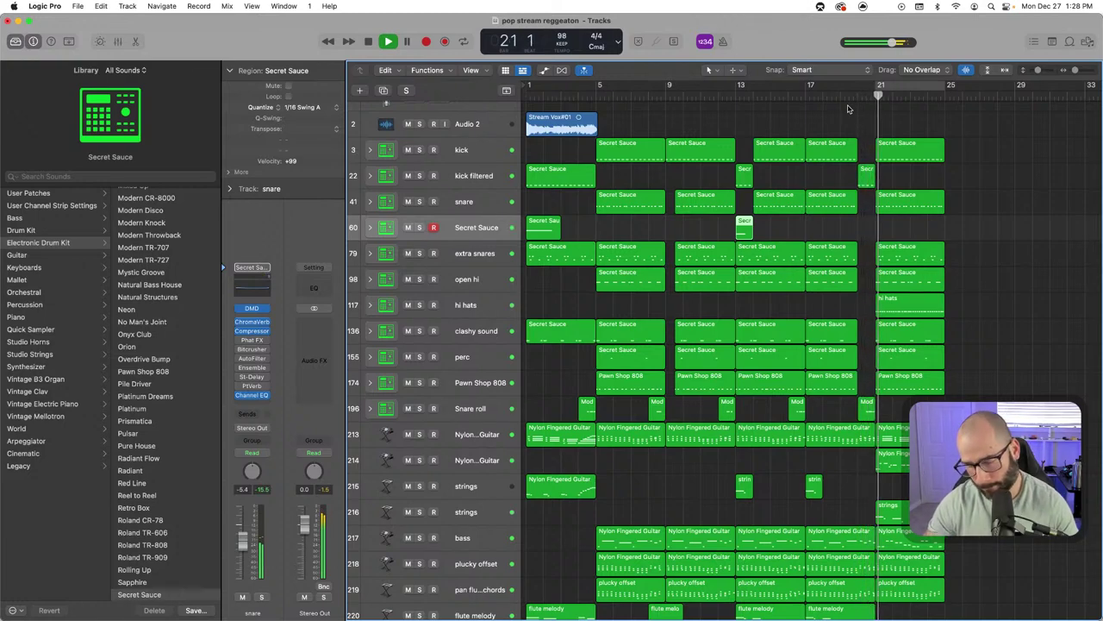
key("comma")
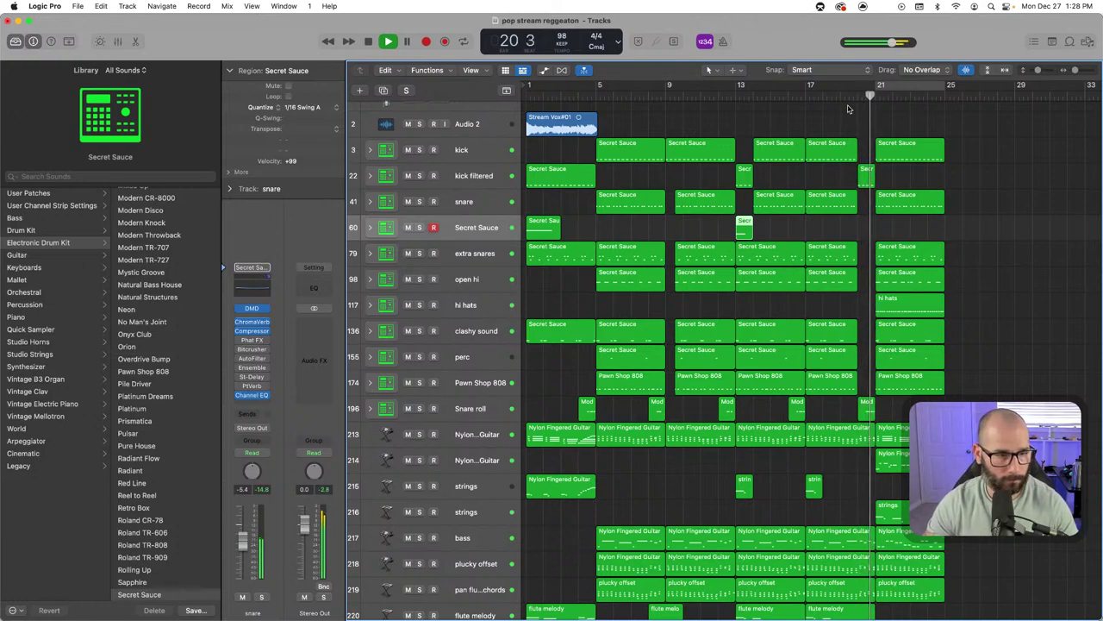
key("comma")
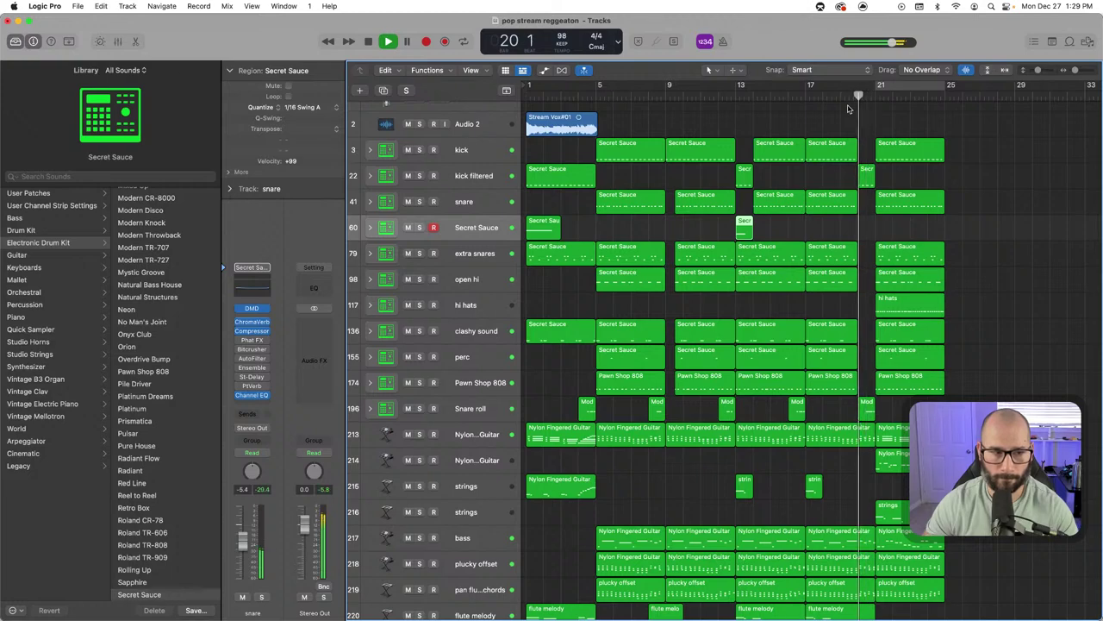
key("comma")
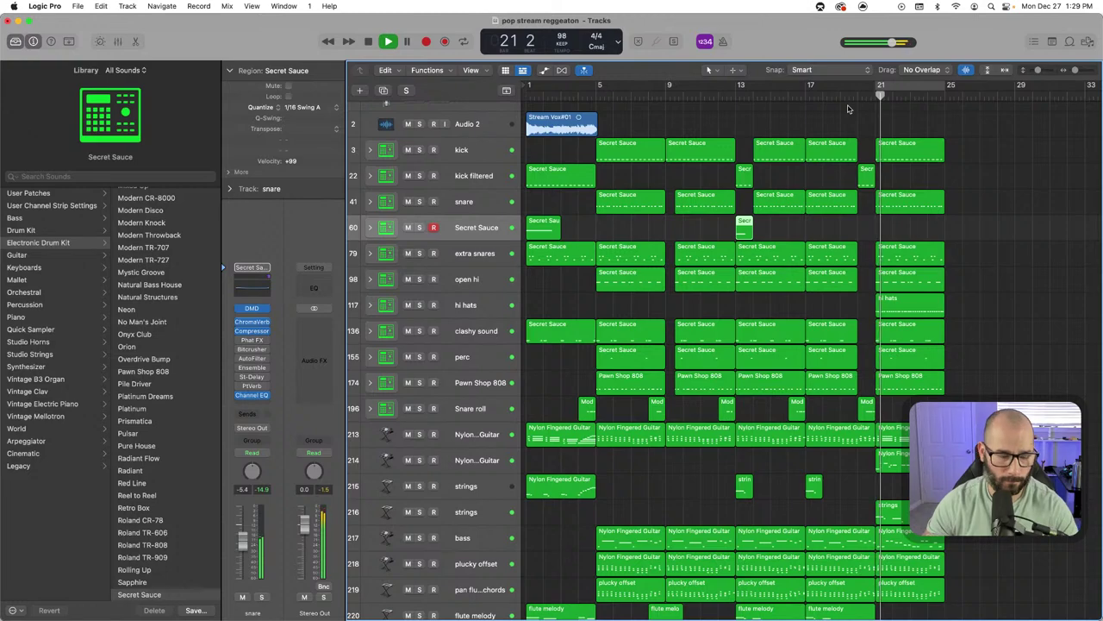
key("shift+r")
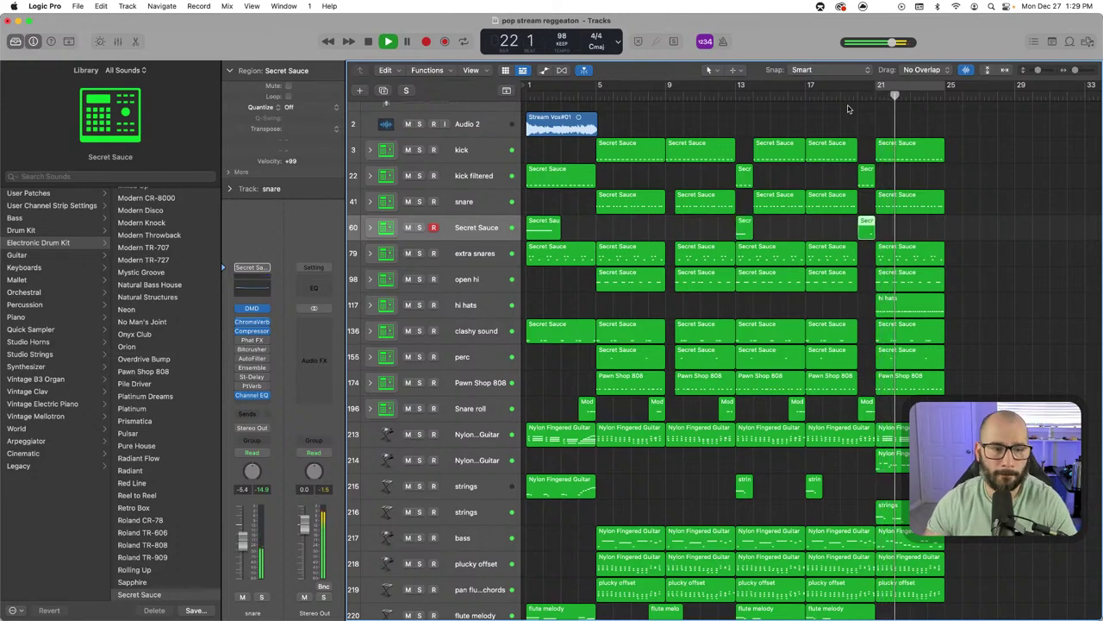
left_click(290, 107)
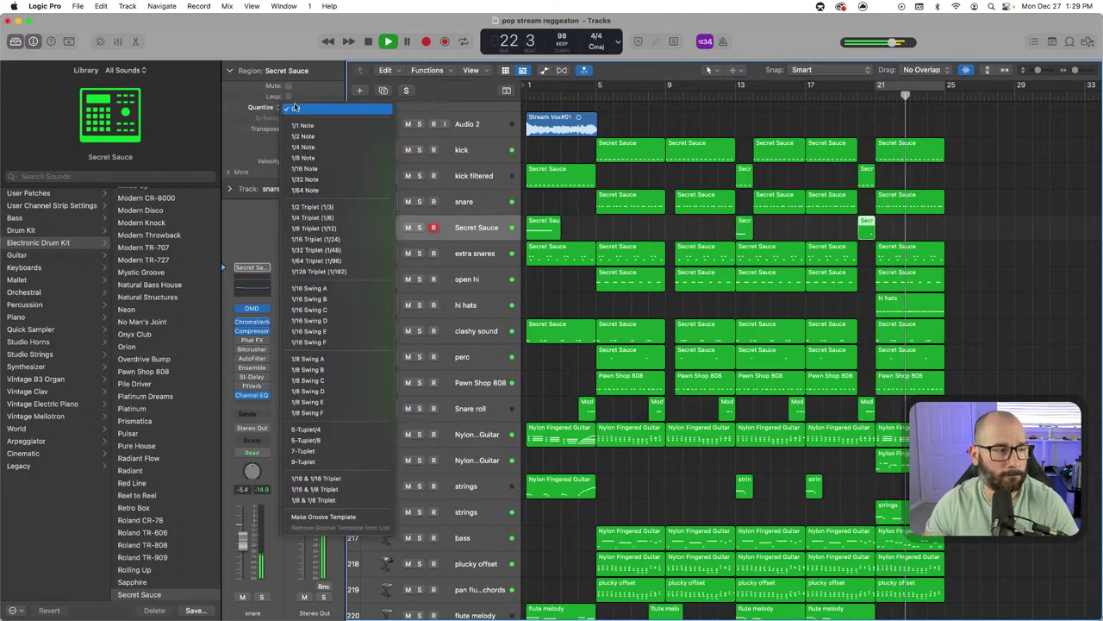
left_click(308, 288)
Duplicate the reverb-heavy Secret Sauce track and move its bar 20 region down to the new track
left_click(492, 227)
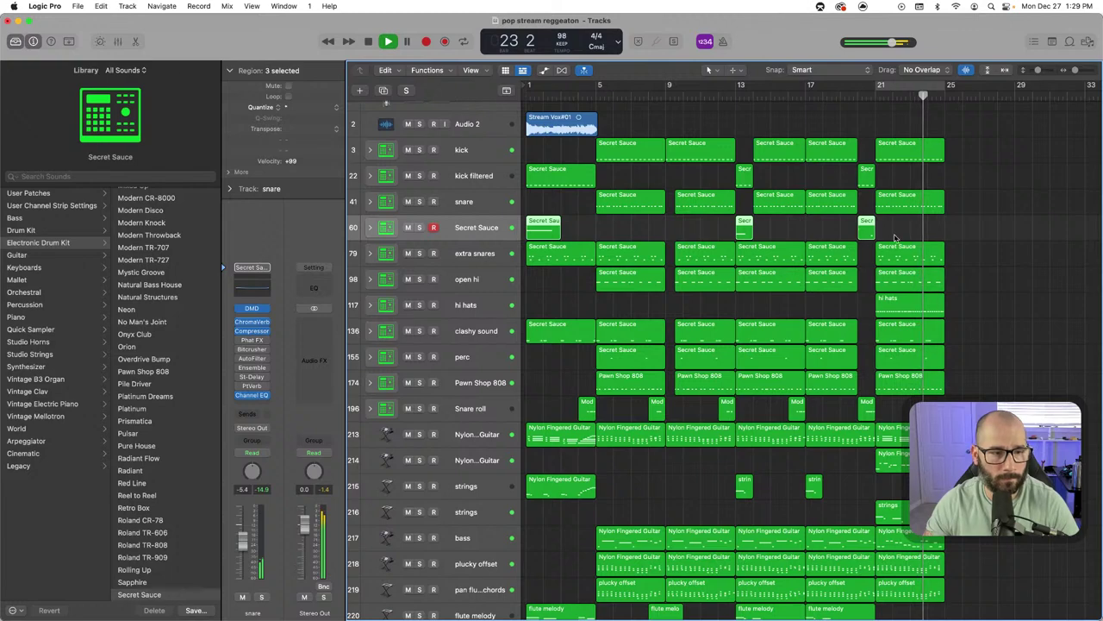
key("super+d")
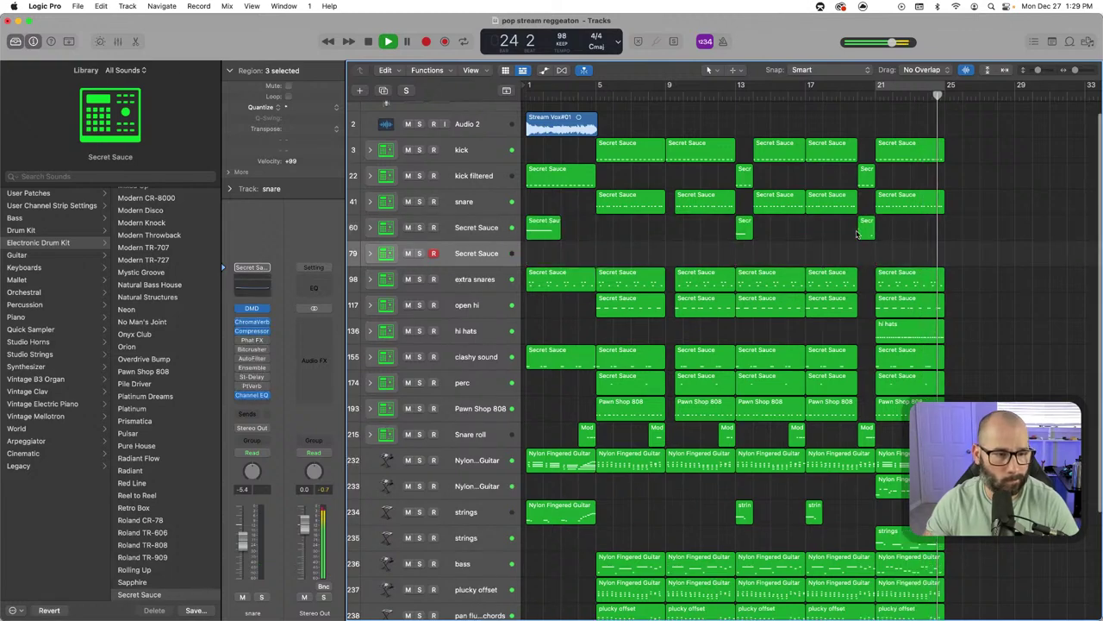
left_click_drag(867, 227, 868, 250)
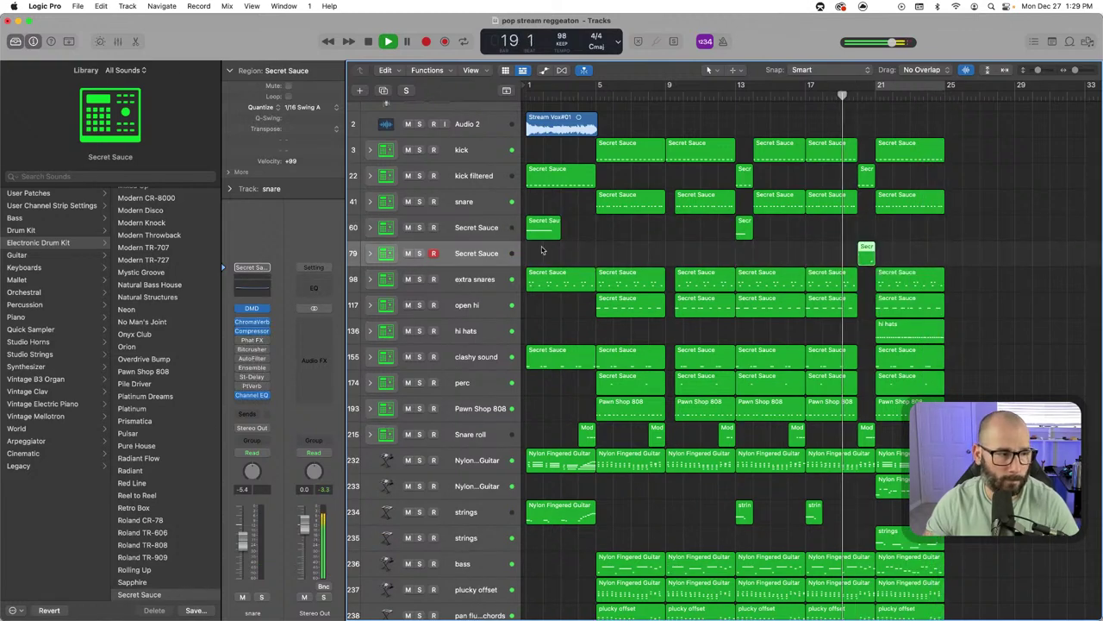
Rename the two reverb-heavy Secret Sauce tracks below snare to "sfx" and "sfx 2"
double_click(489, 228)
type("sfx")
double_click(474, 253)
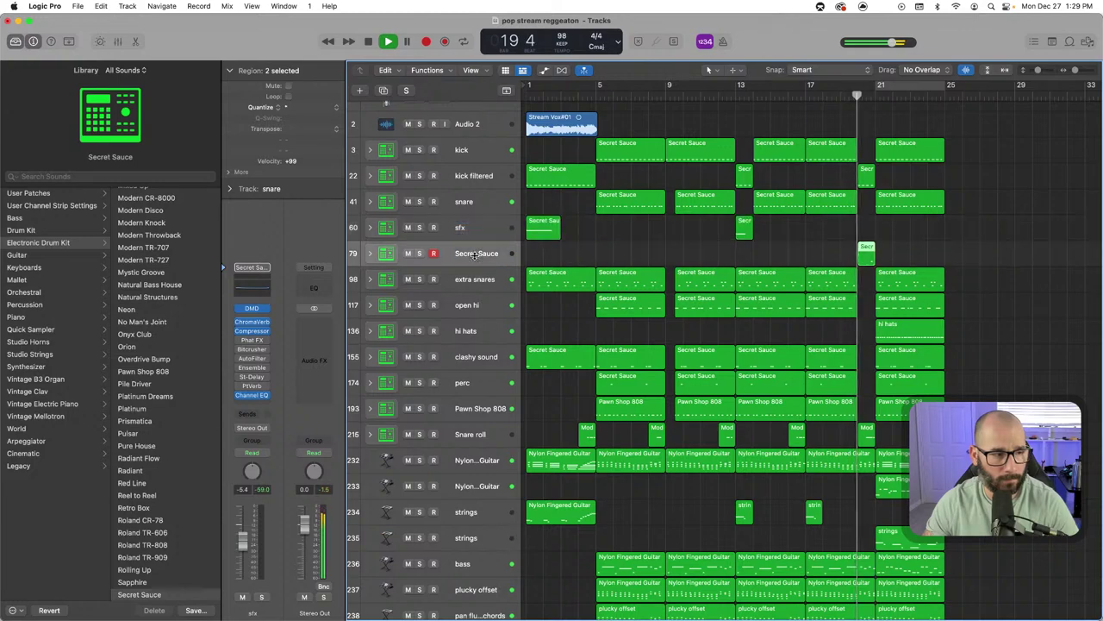
type("sfx 2")
key("Return")
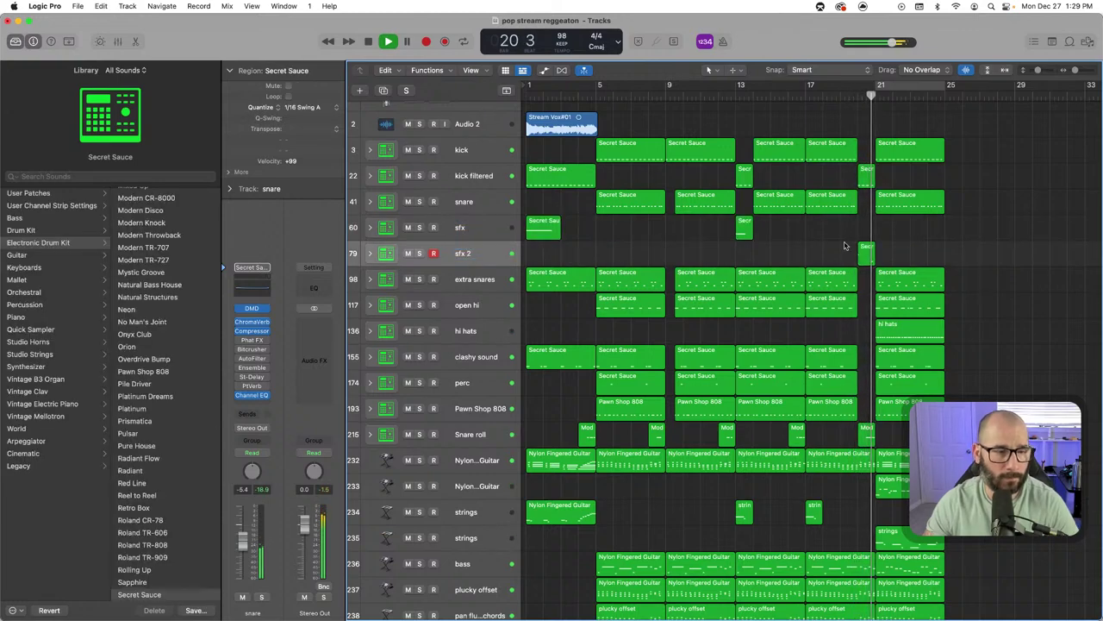
Replay the transition into bar 21 and lower the sfx 2 track's volume to -7.6 dB
left_click(843, 97)
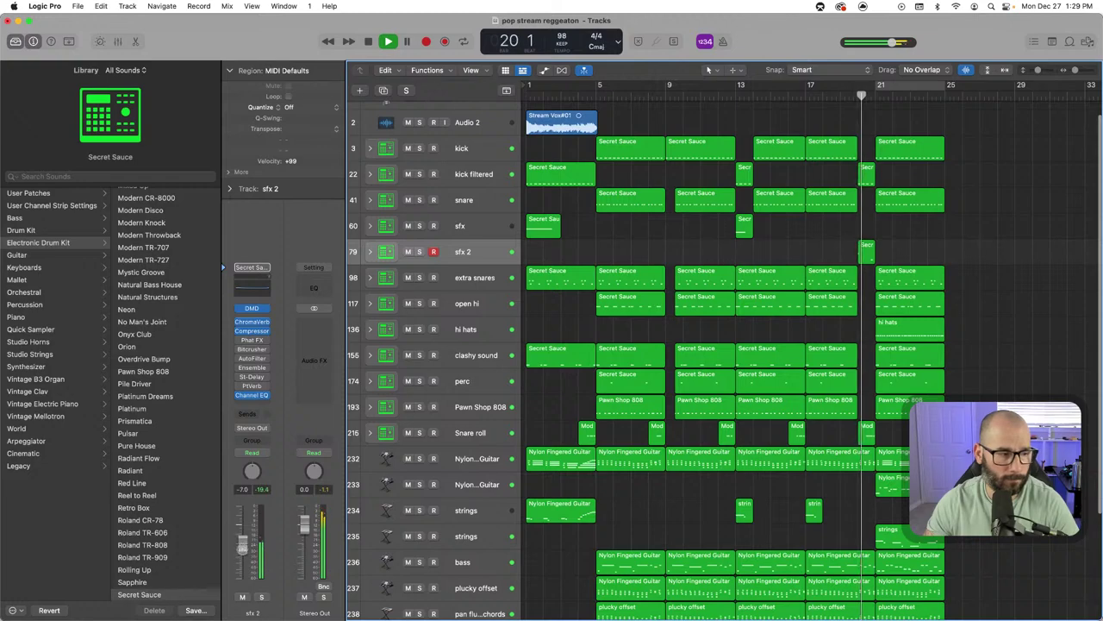
left_click_drag(244, 544, 244, 549)
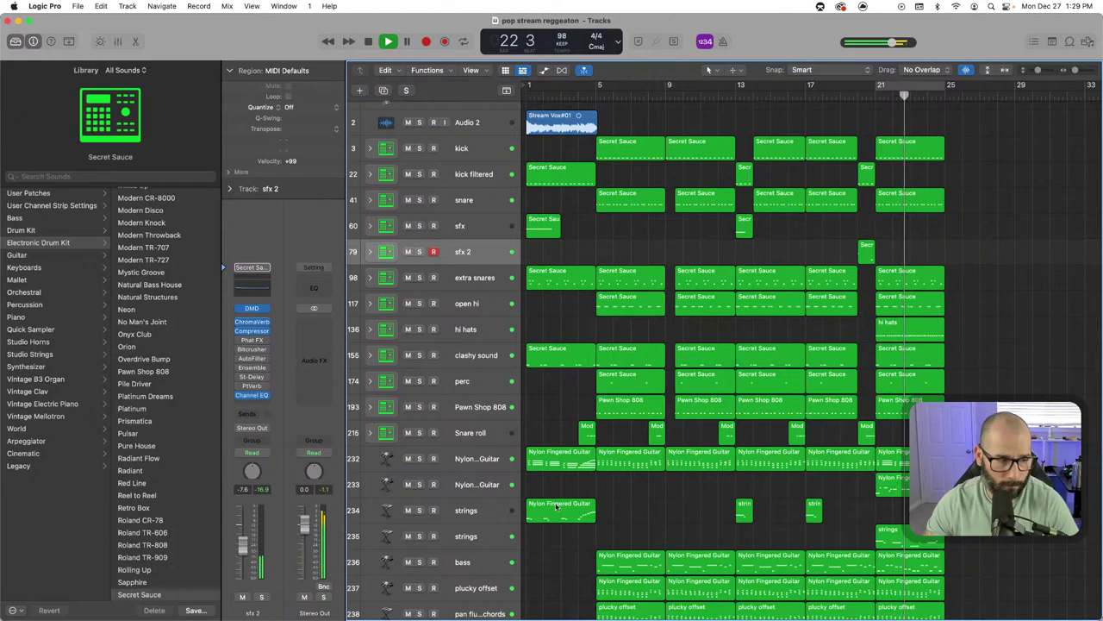
Audition the bar 21 section with the hi hats briefly soloed and raise the lower Nylon Fingered Guitar track's volume to -3.8 dB
left_click(484, 488)
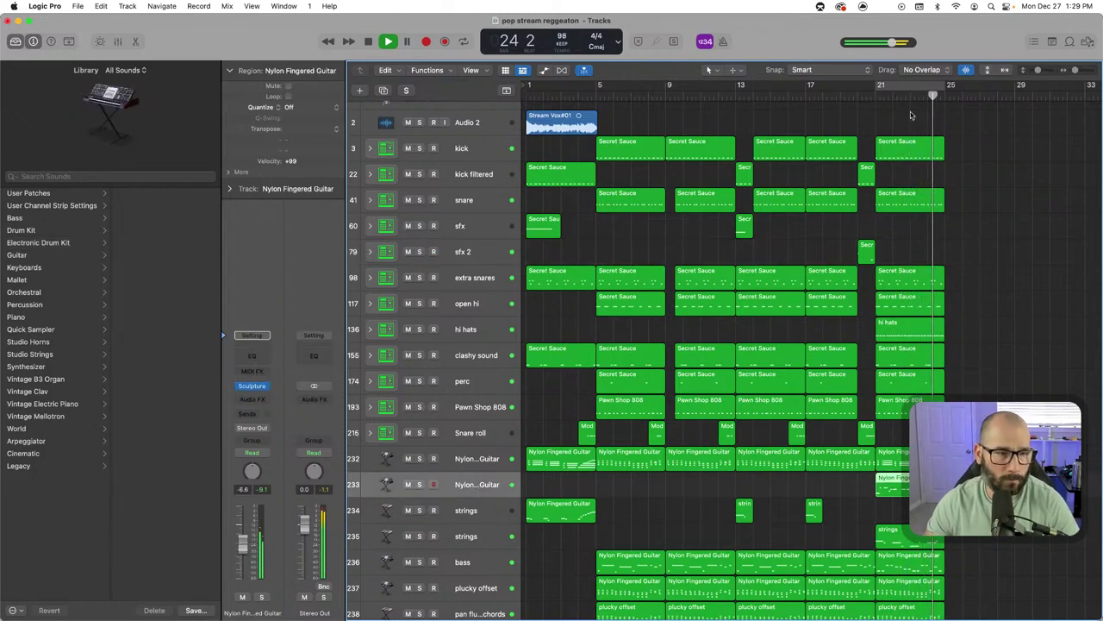
left_click(826, 96)
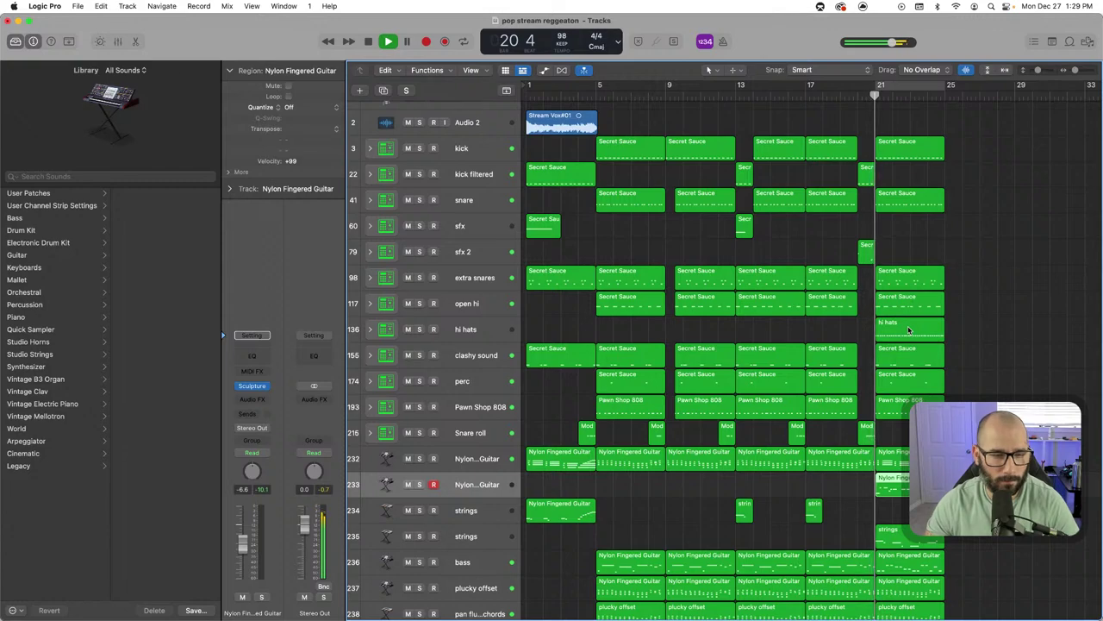
left_click(420, 329)
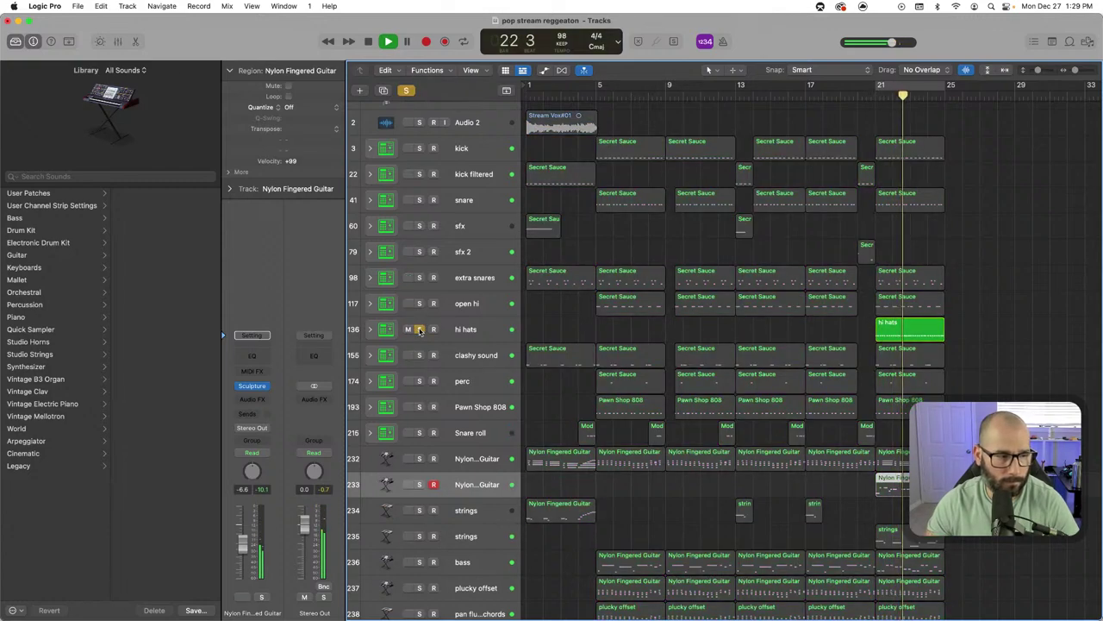
left_click(419, 329)
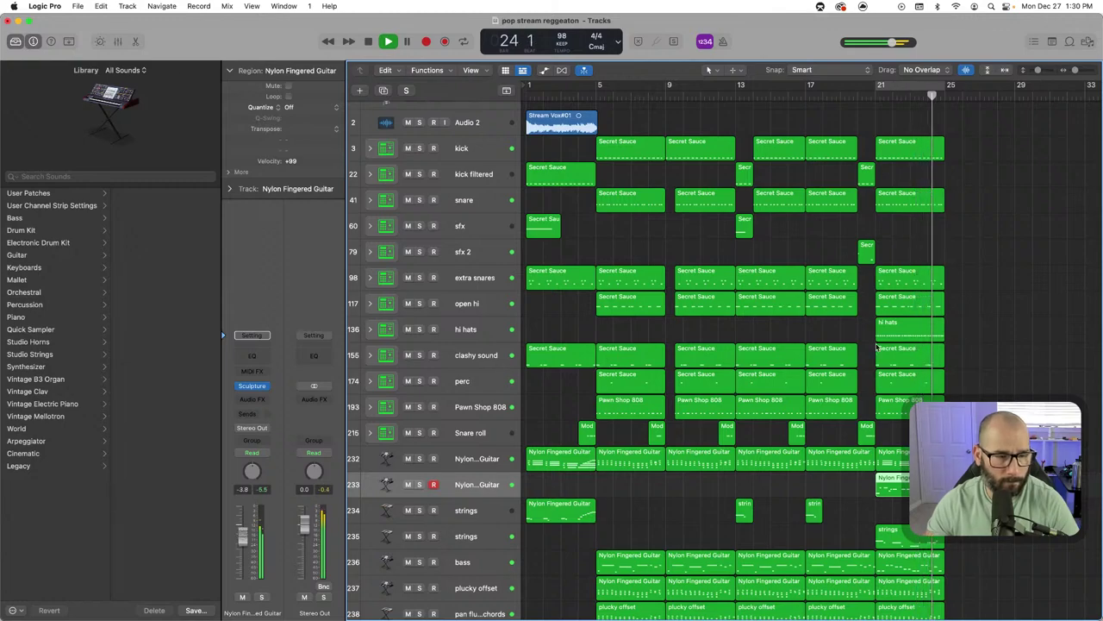
Stop playback and delete the hi hats region at bar 21
key("space")
left_click(896, 337)
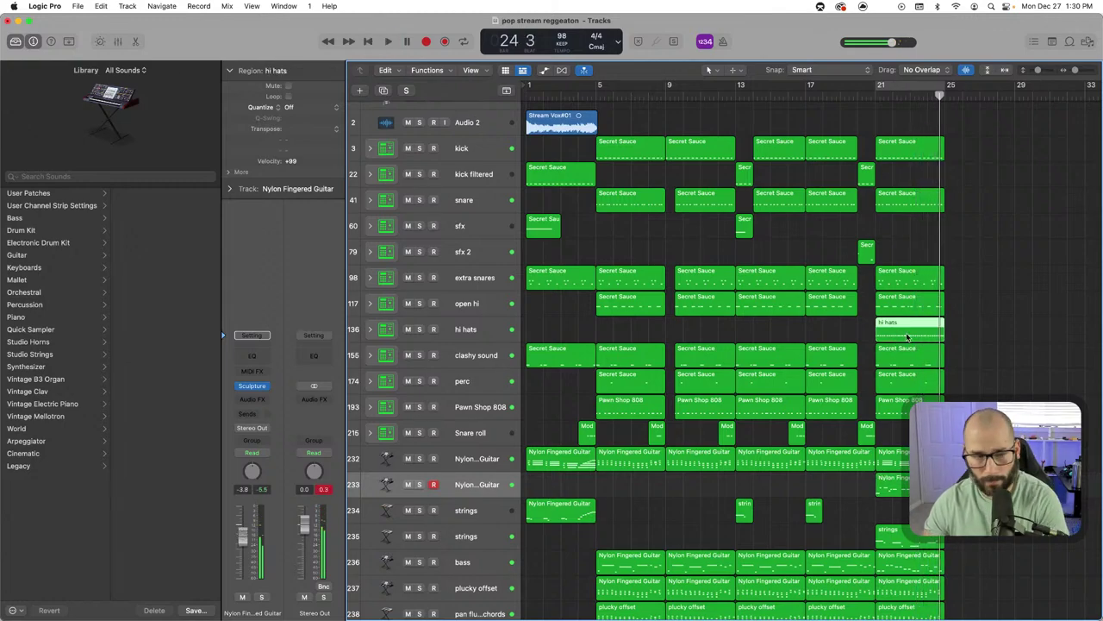
key("Delete")
Turn on the cycle over bars 21 to 25 and record a new performed pattern on the hi hats track
scroll(919, 151, "up", 1)
left_click(880, 85)
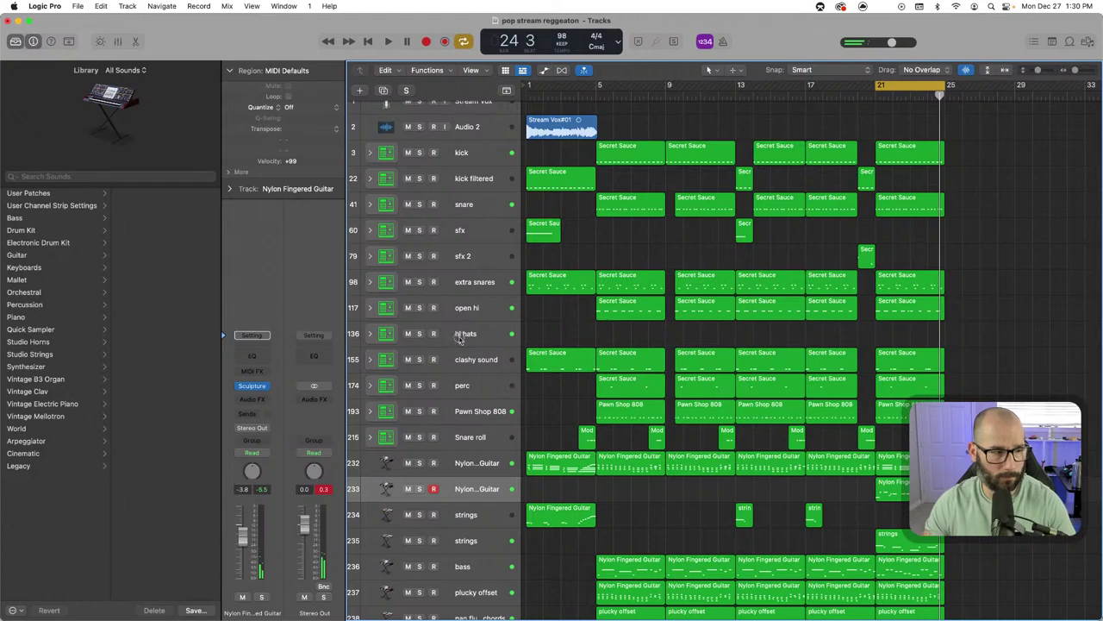
left_click(460, 338)
scroll(460, 339, "up", 1)
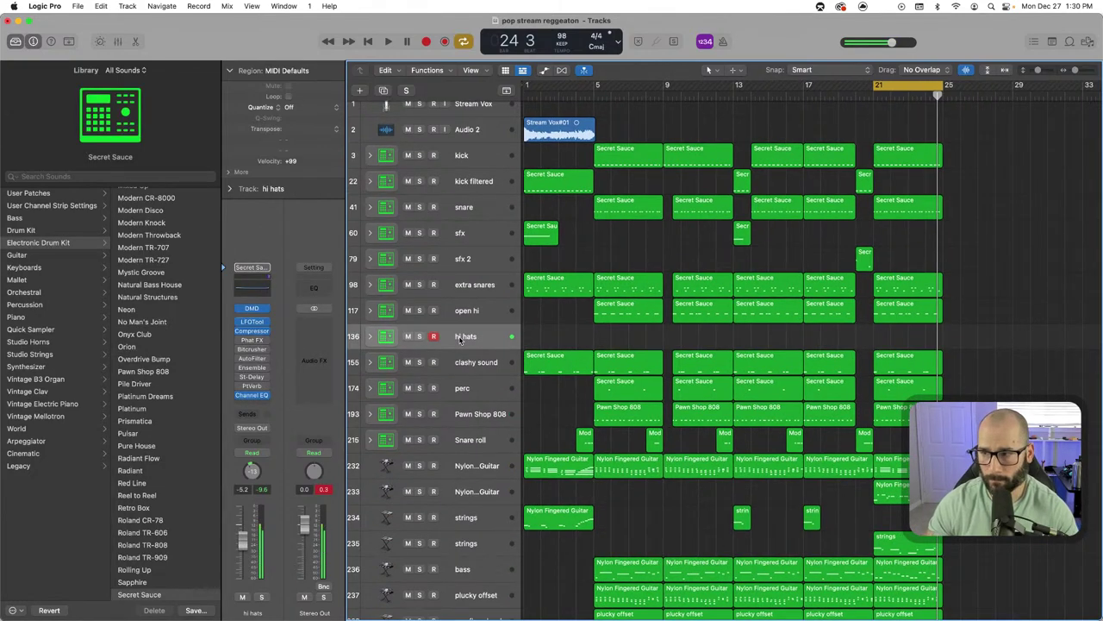
key("r")
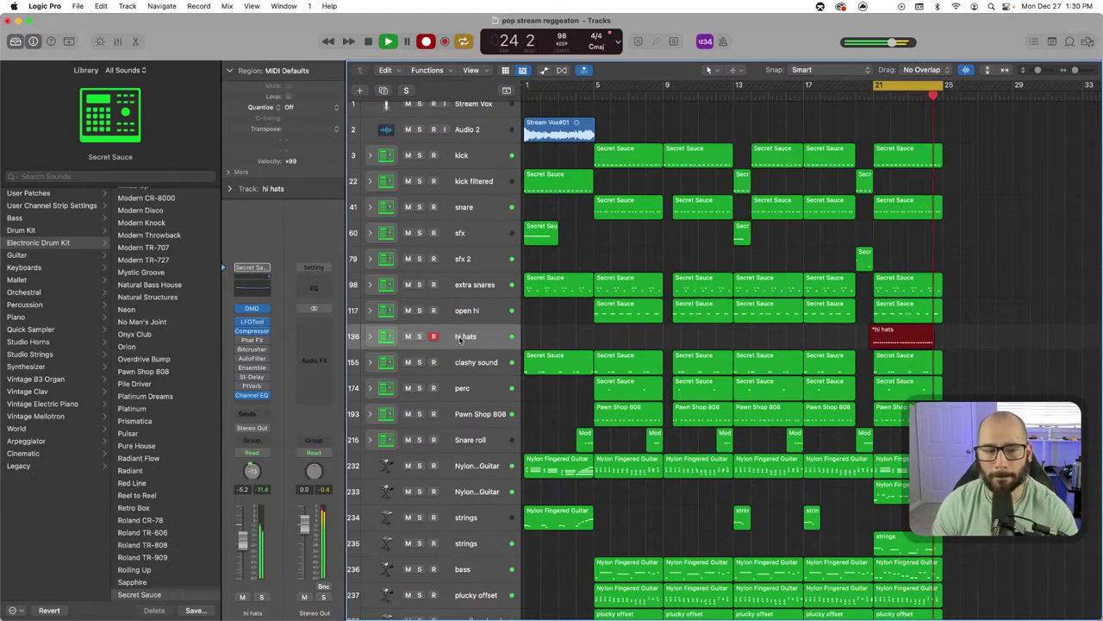
key("space")
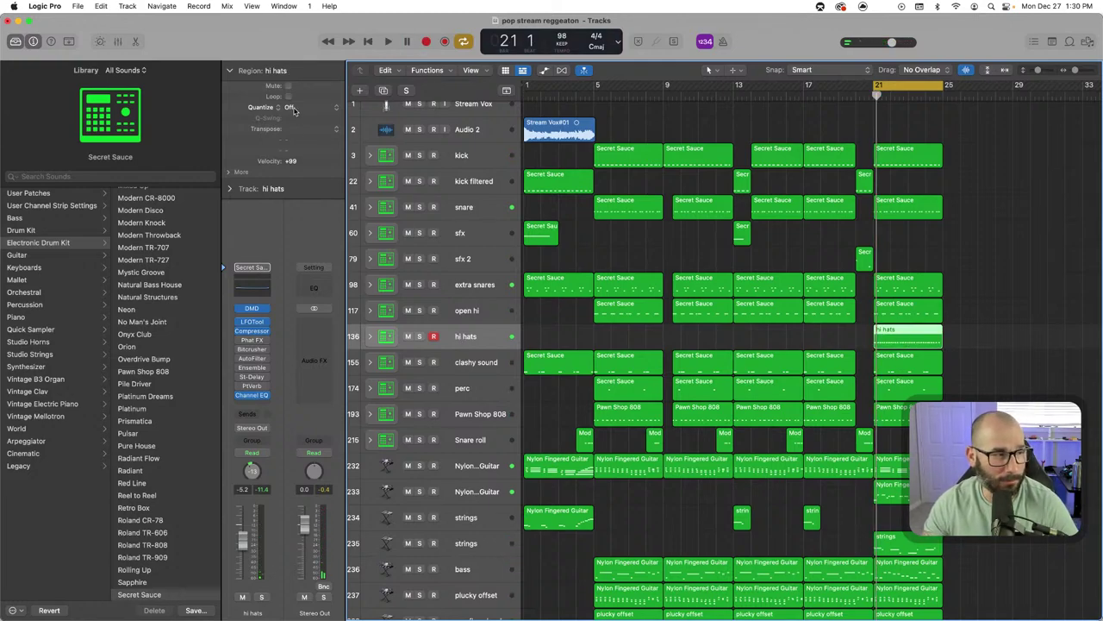
Quantize the new hi hats region to 1/16 Swing A and audition it in the mix and in solo
left_click(292, 108)
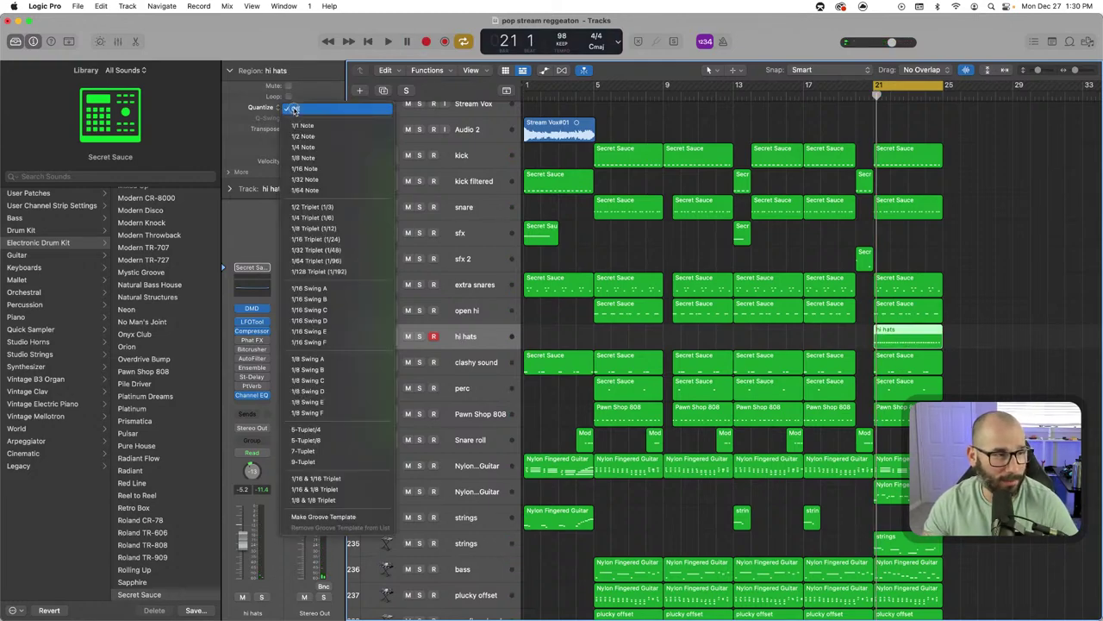
left_click(333, 289)
key("space")
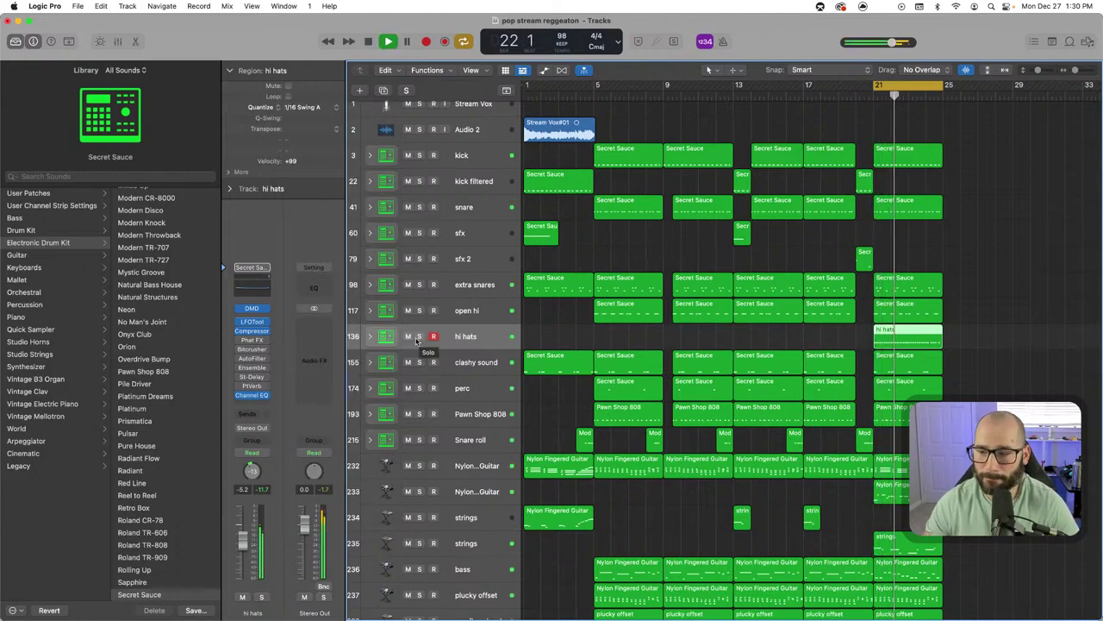
left_click(417, 338)
left_click(417, 338)
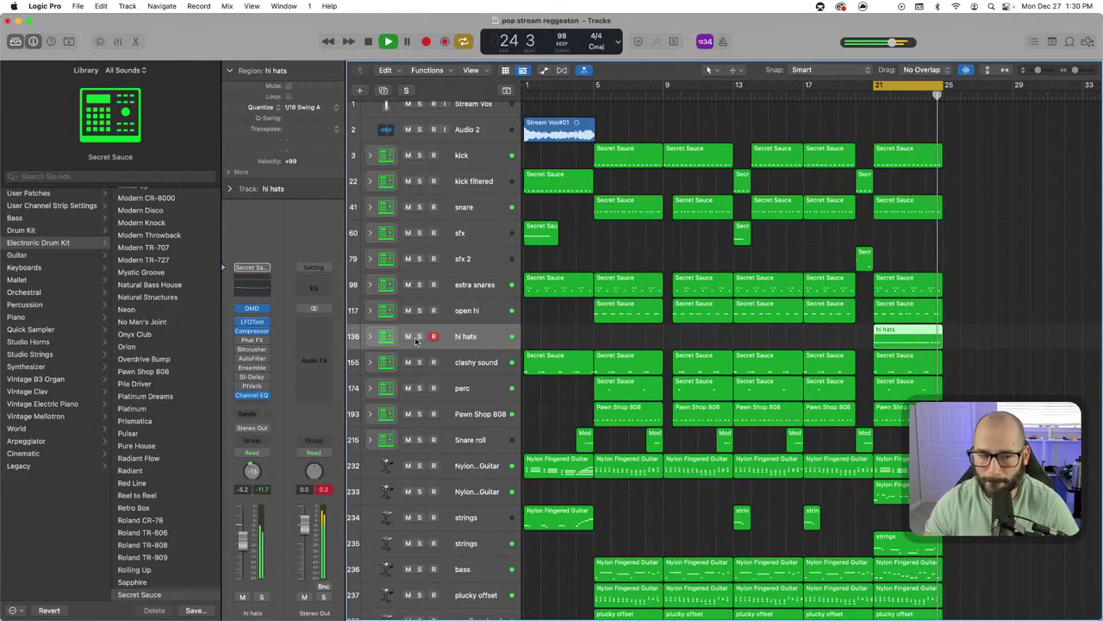
key("space")
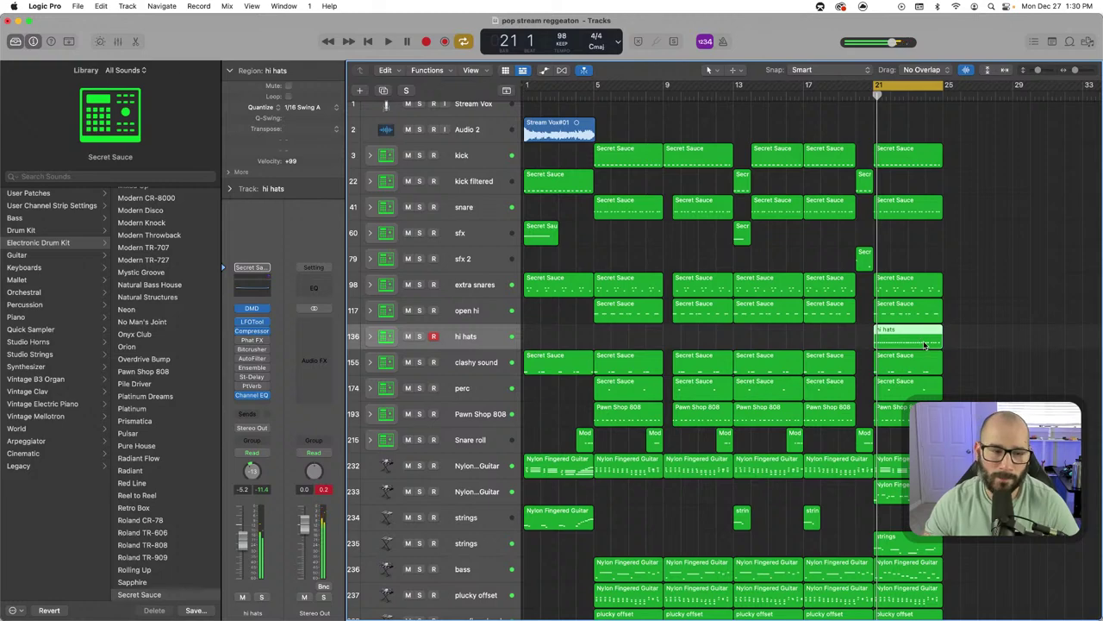
Open the hi hats region in the Piano Roll and delete one note near its end
key("p")
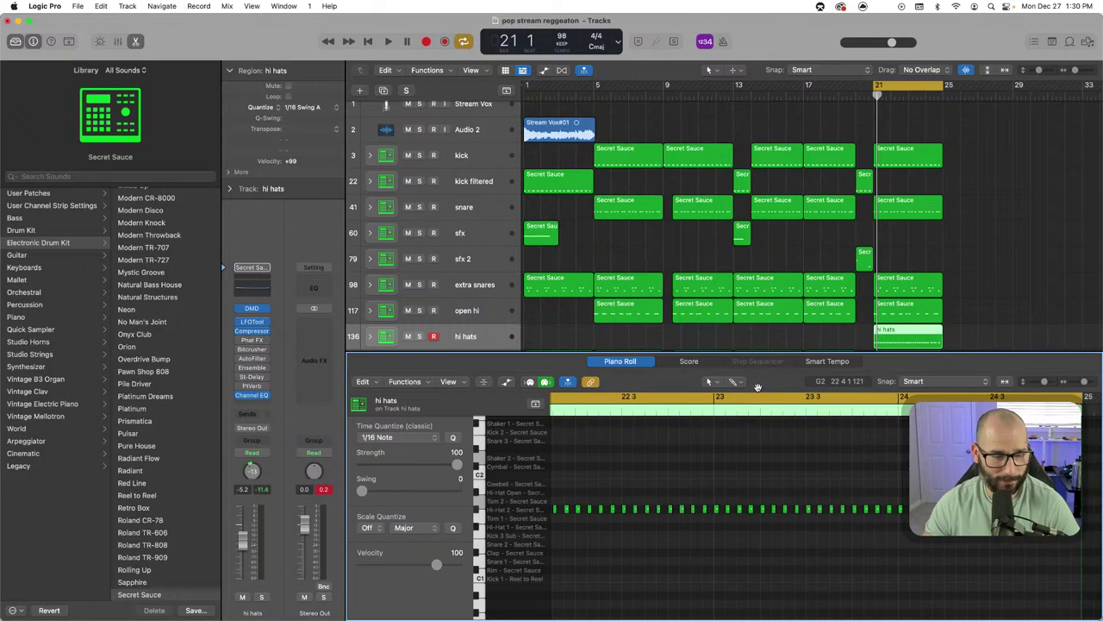
key("Left")
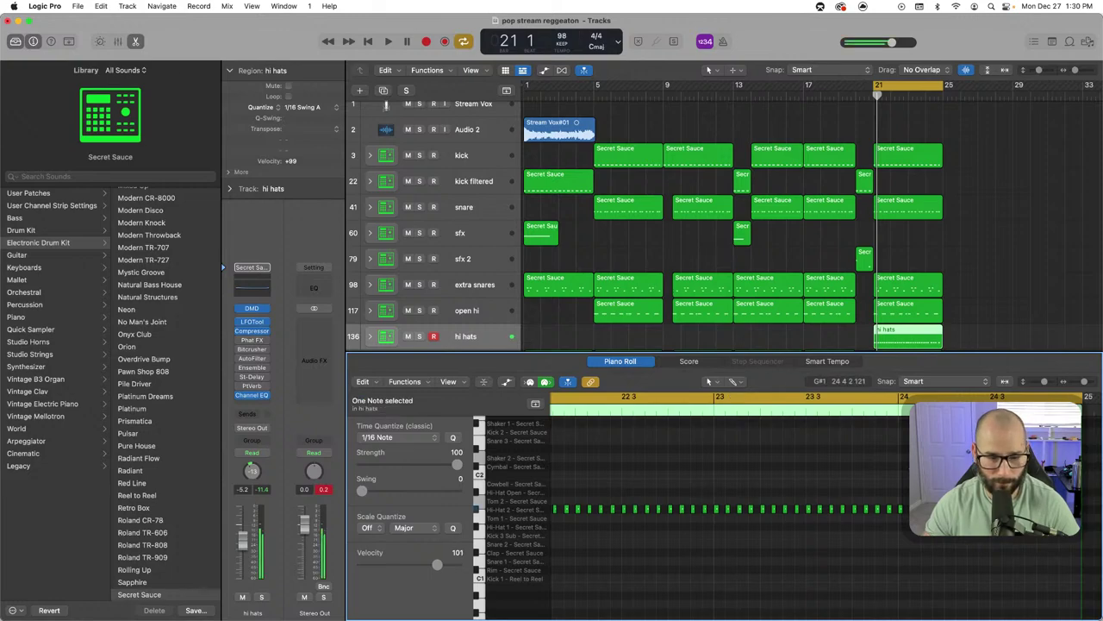
key("Delete")
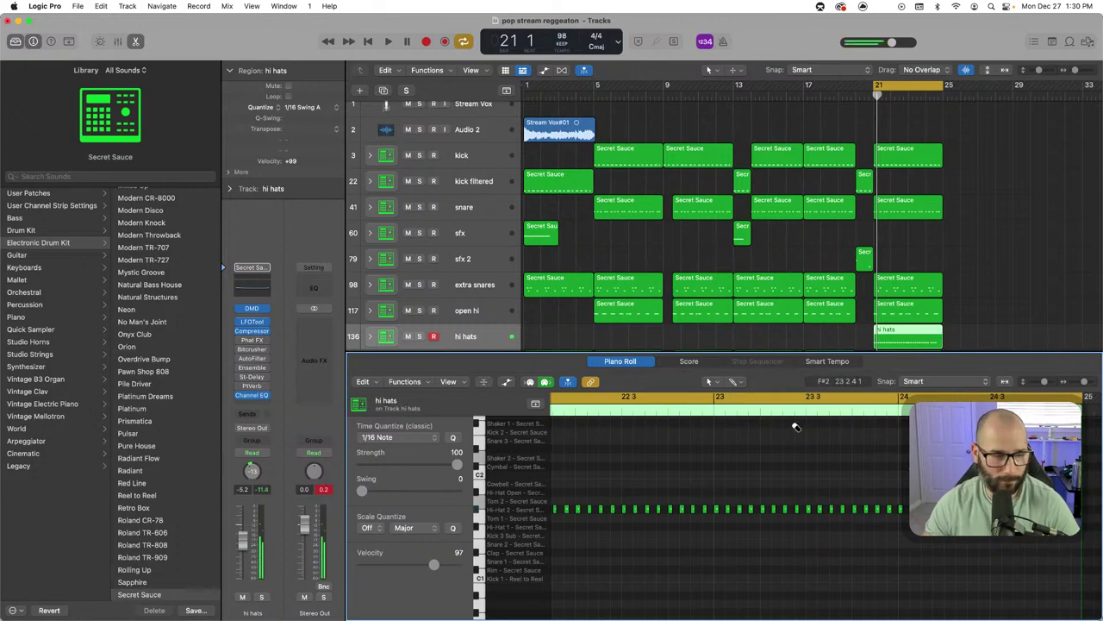
Set the hi hats' Piano Roll time quantize to 1/32 Note, start playback from bar 21, and close the editor
left_click(409, 438)
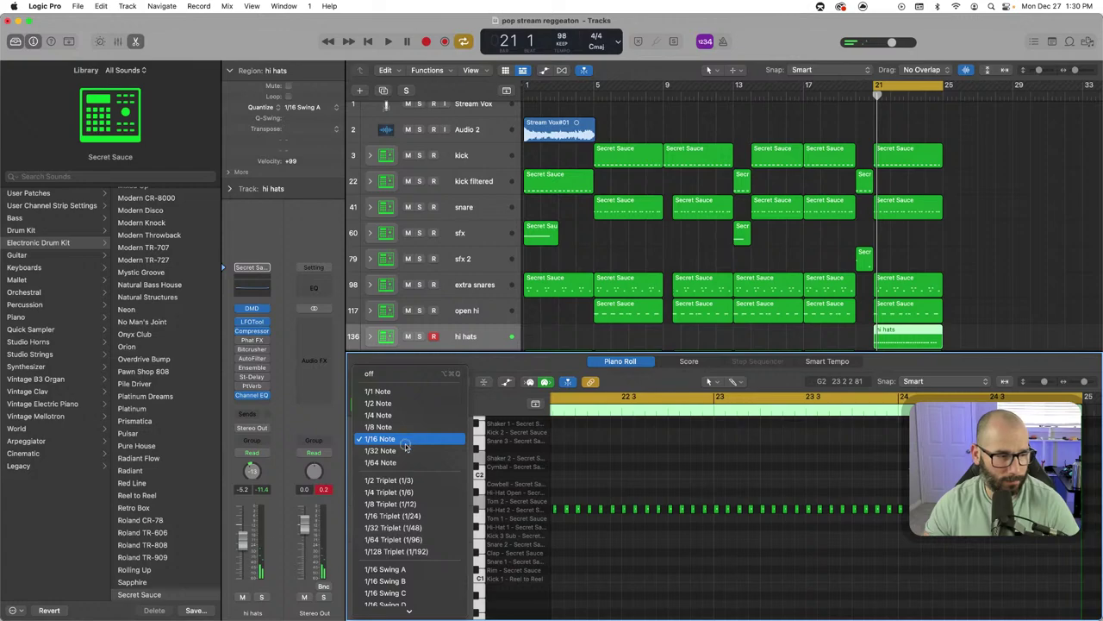
left_click(402, 450)
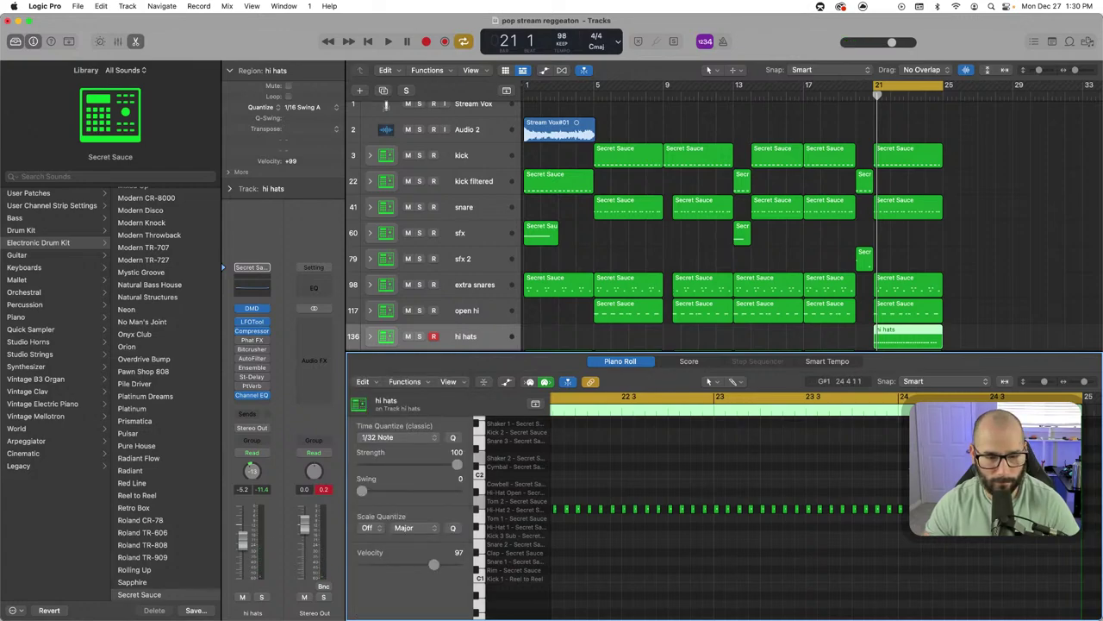
key("super+a")
key("space")
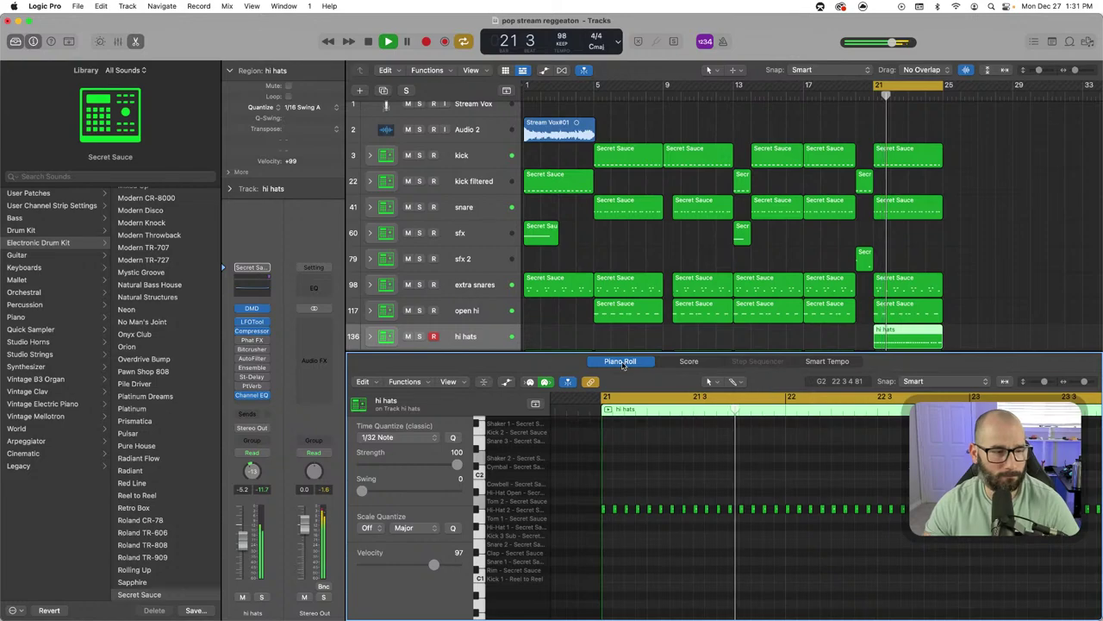
key("p")
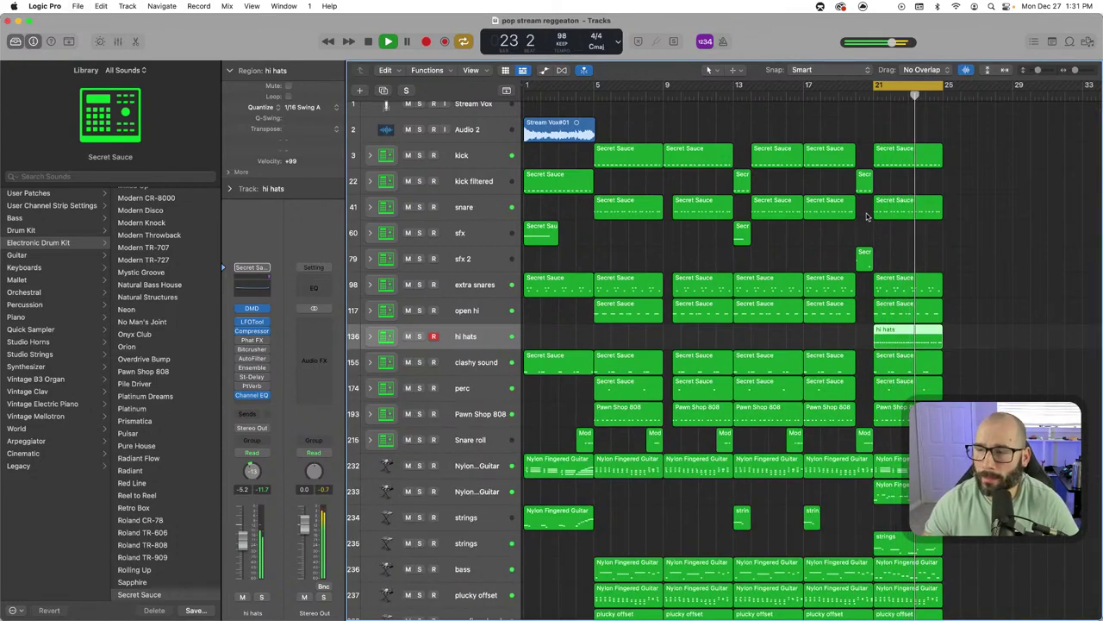
Select every region in bars 21 to 25 across all tracks and repeat them once from bar 25
scroll(725, 355, "down", 3)
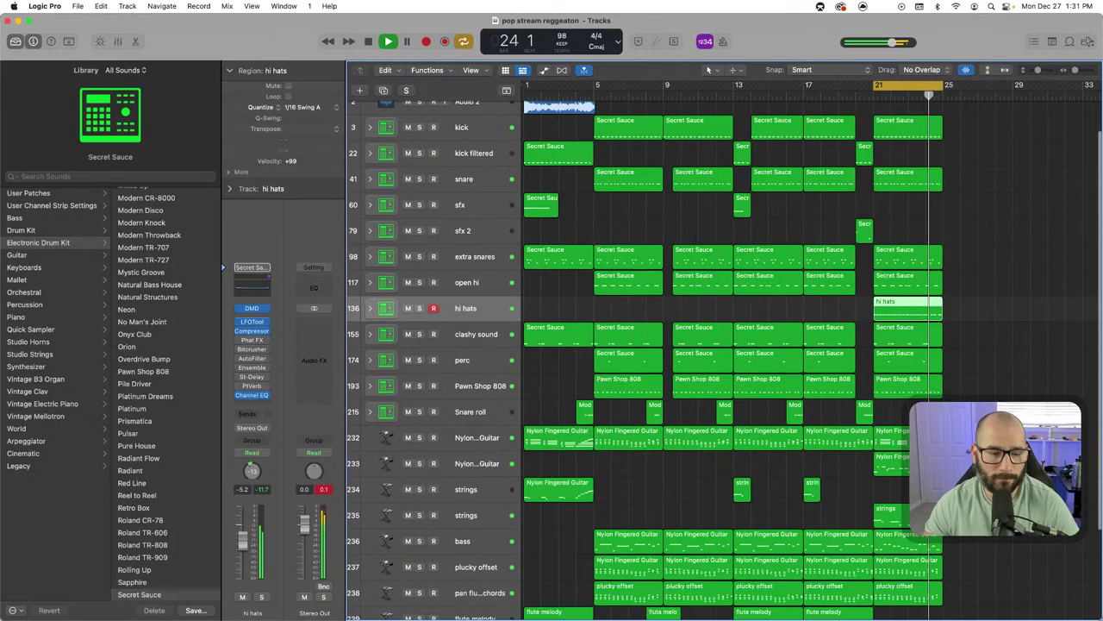
left_click_drag(981, 571, 933, 300)
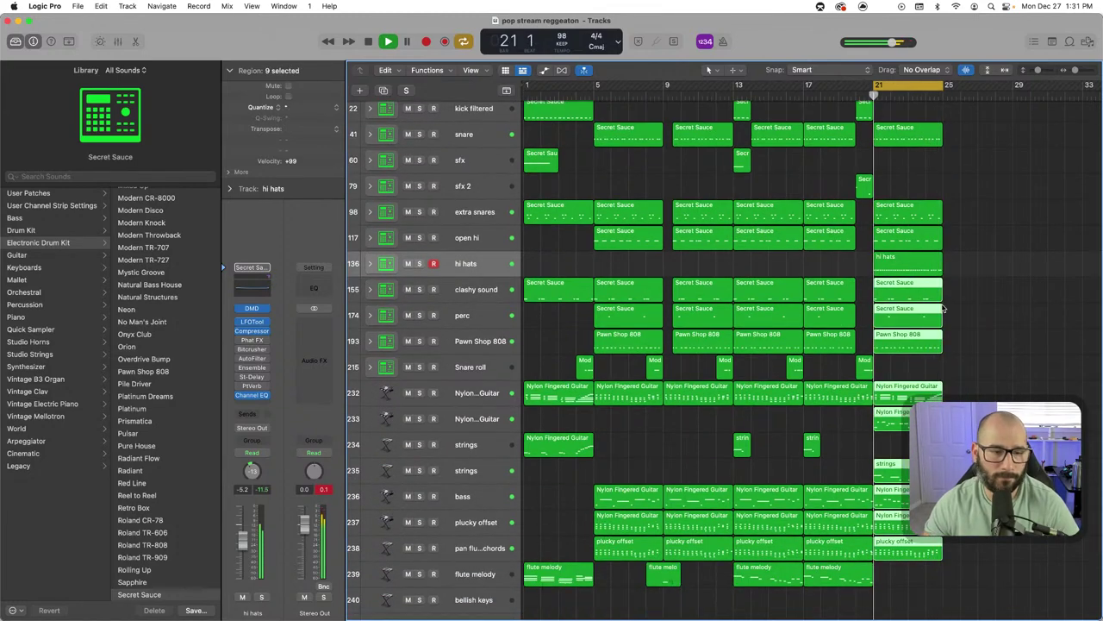
scroll(988, 550, "up", 3)
scroll(988, 550, "down", 2)
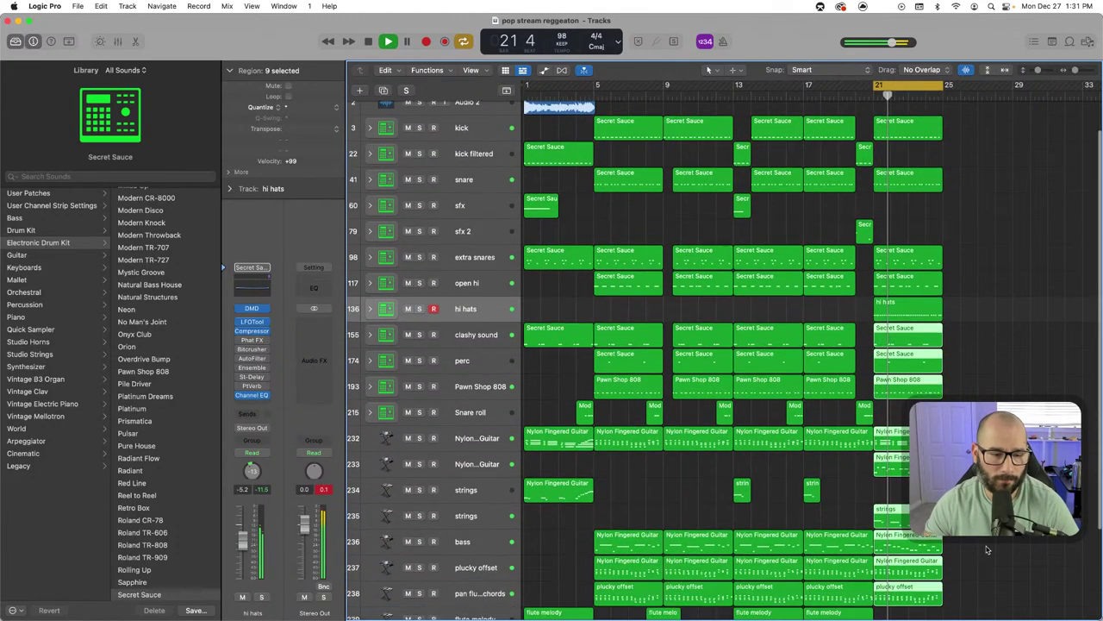
left_click_drag(990, 593, 893, 102)
scroll(894, 121, "up", 2)
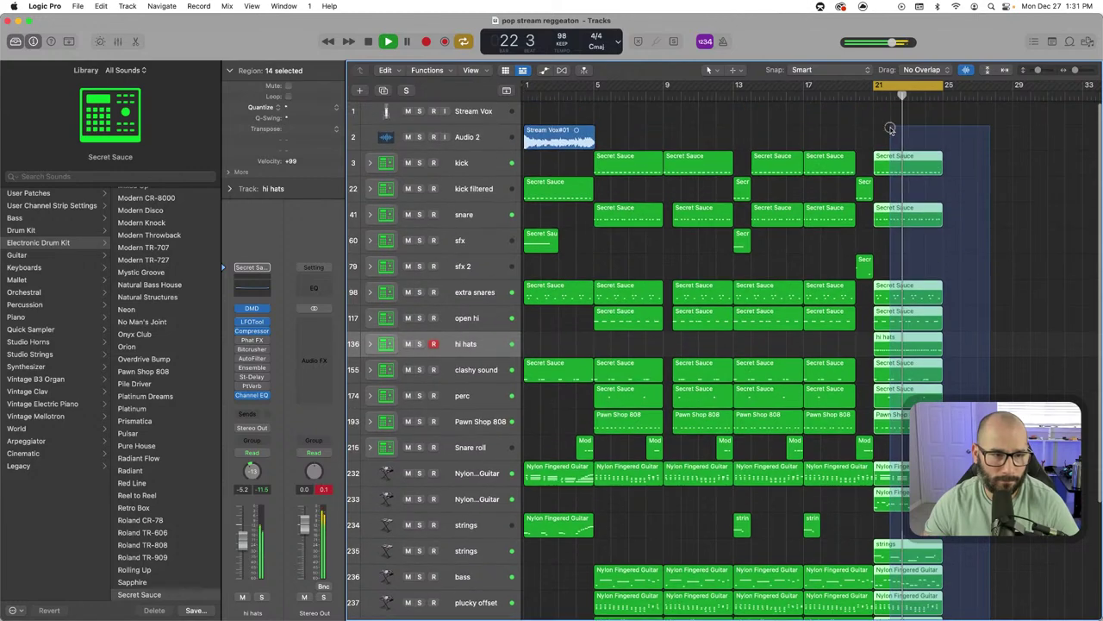
key("super+r")
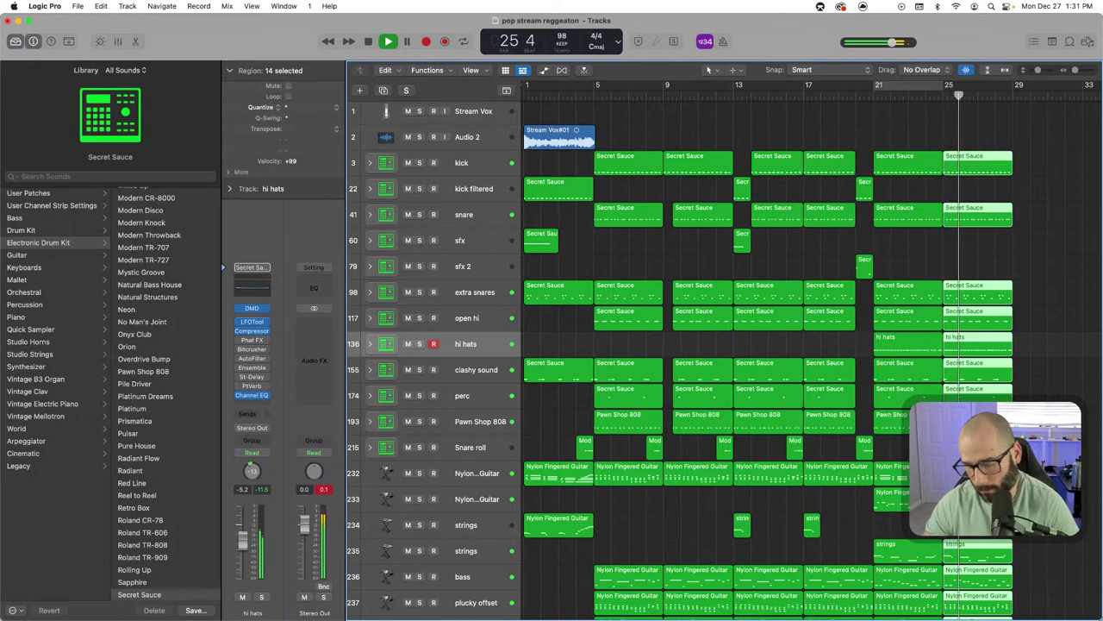
Play the arrangement from the start of the song into bar 4 and look over the intro's tracks
key("super+Left")
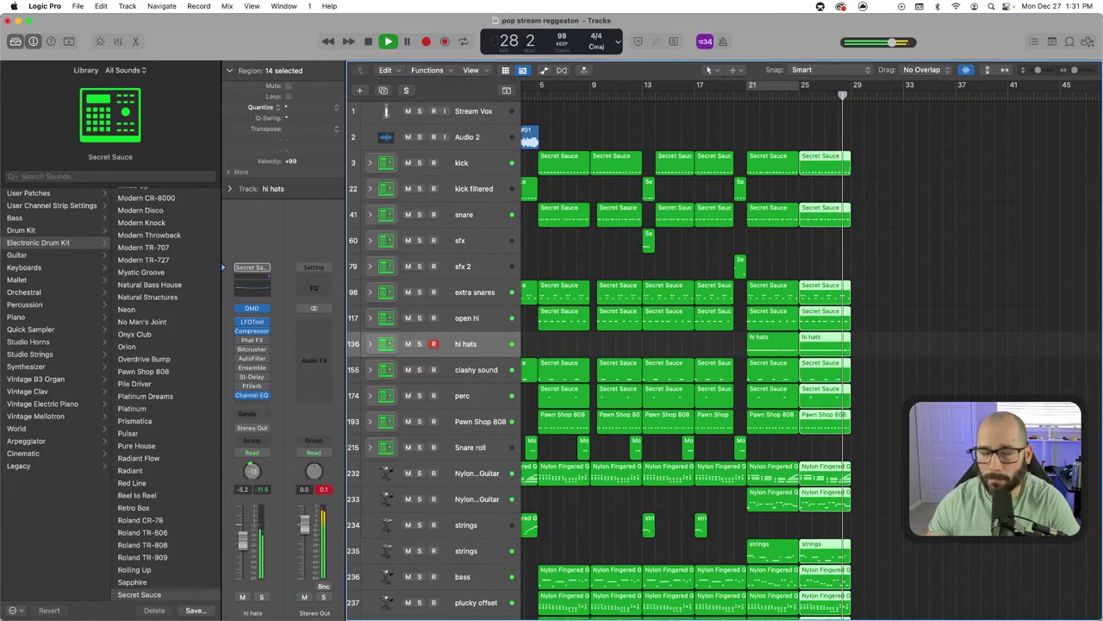
key("Return")
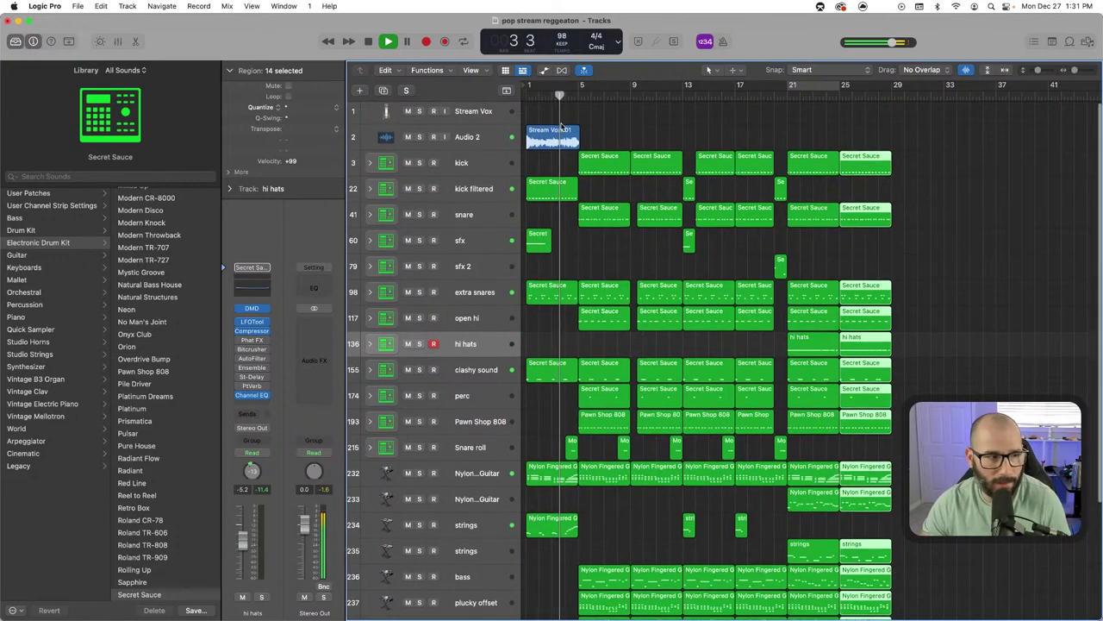
scroll(553, 144, "right", 1)
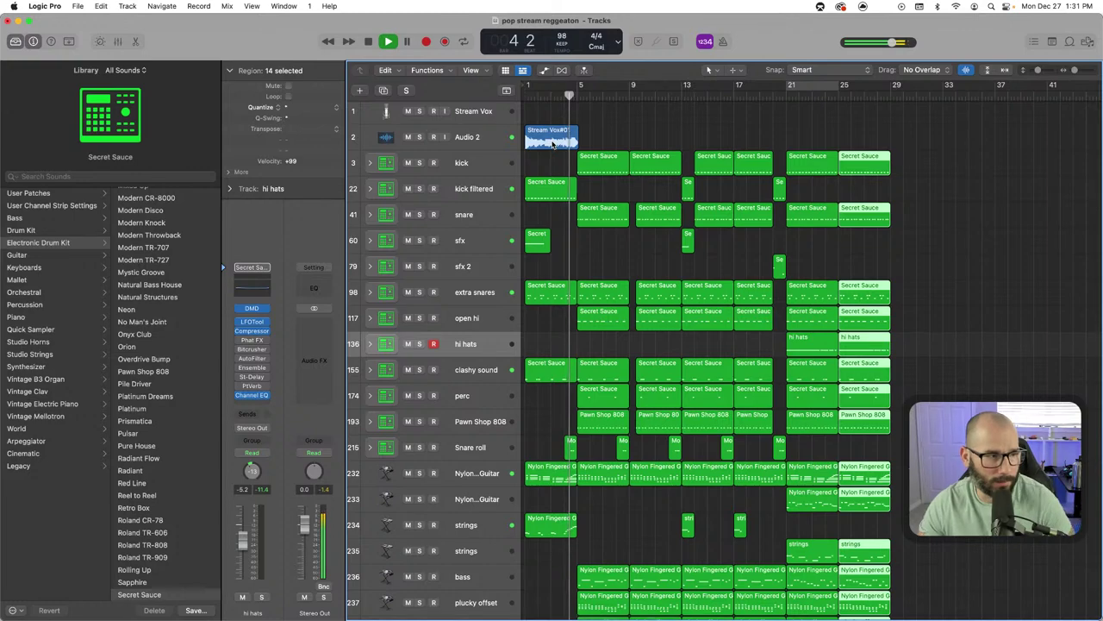
scroll(541, 144, "up", 1)
key("space")
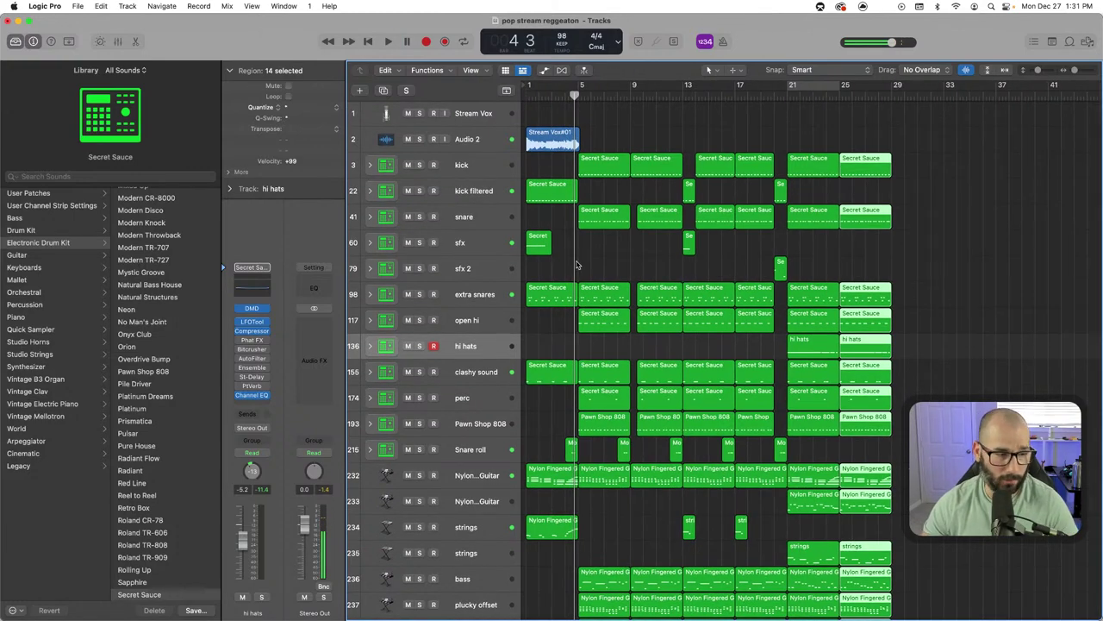
scroll(515, 506, "down", 6)
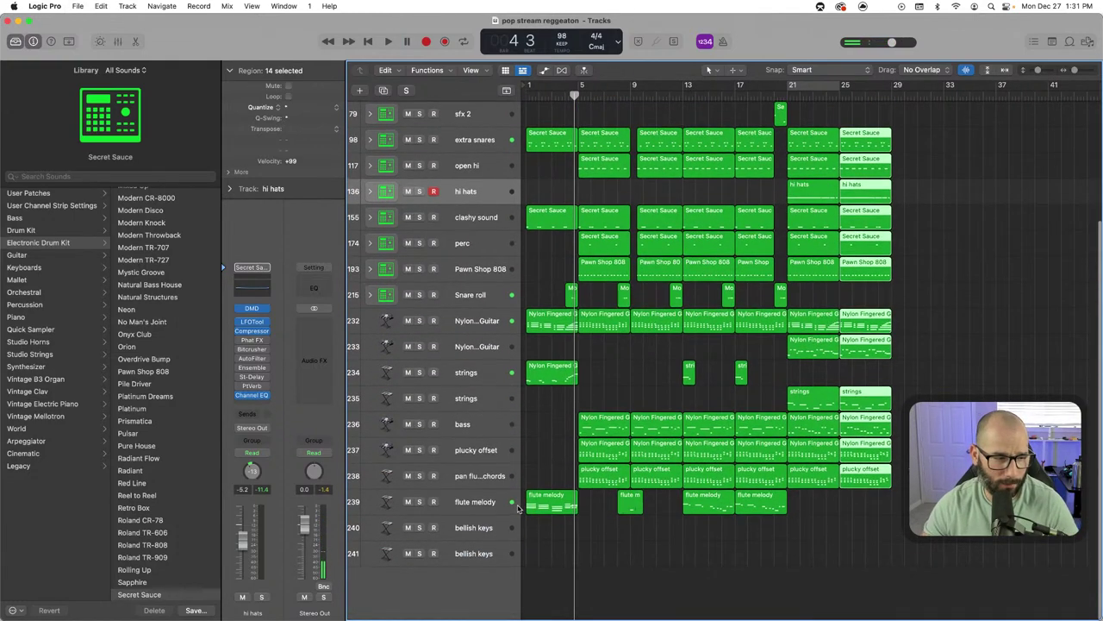
scroll(500, 334, "up", 6)
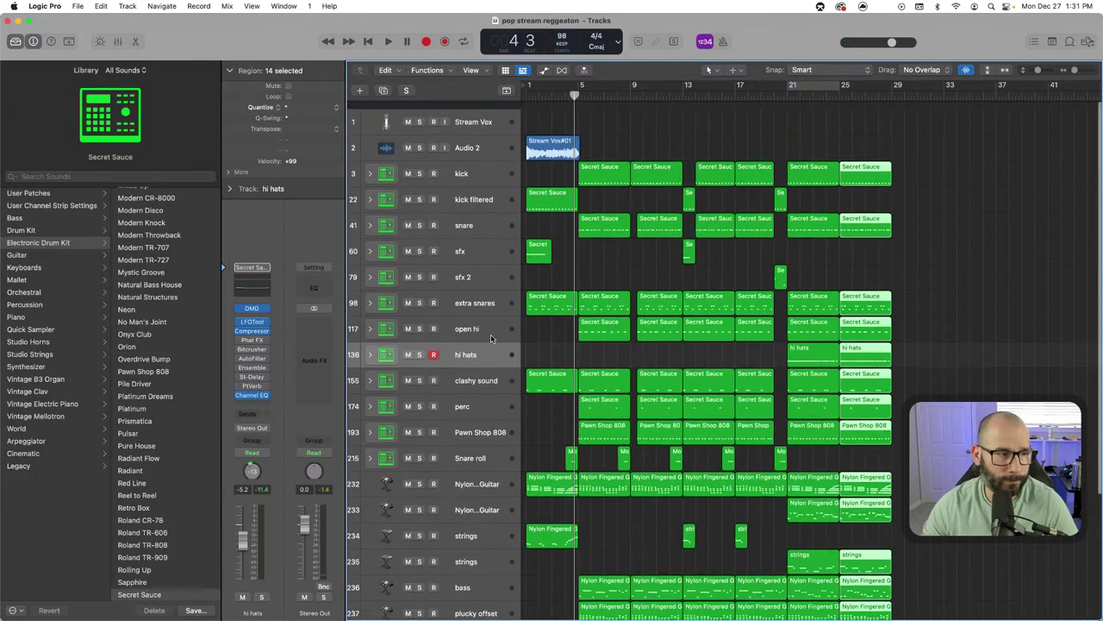
Select the Stream Vox track, play the arrangement from bar 4 into bar 9, and return the playhead to bar 1
left_click(448, 116)
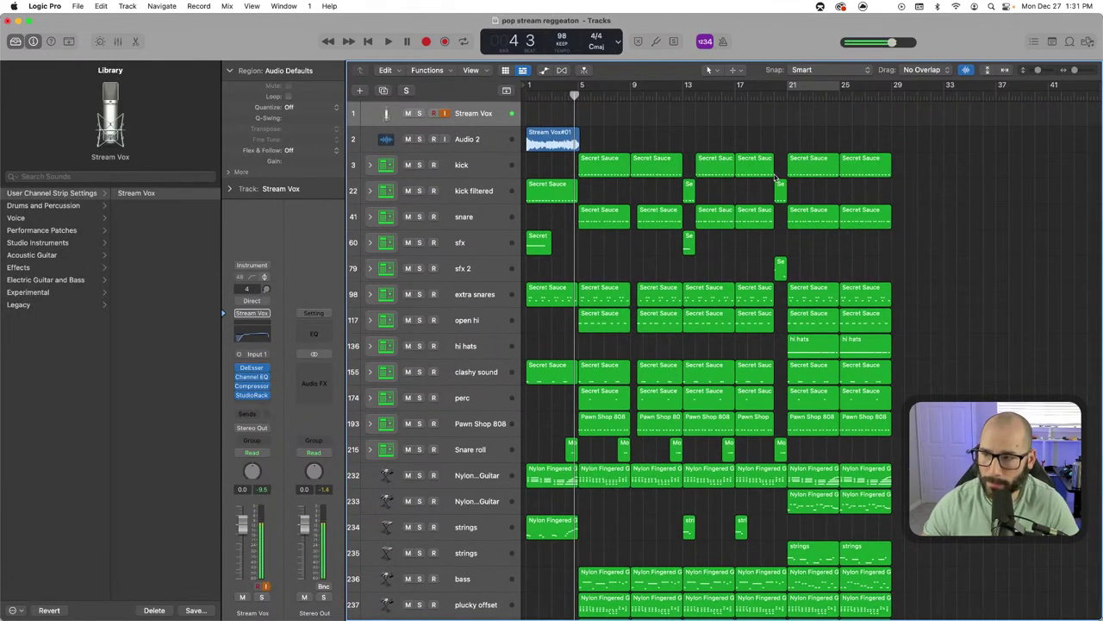
scroll(774, 178, "down", 6)
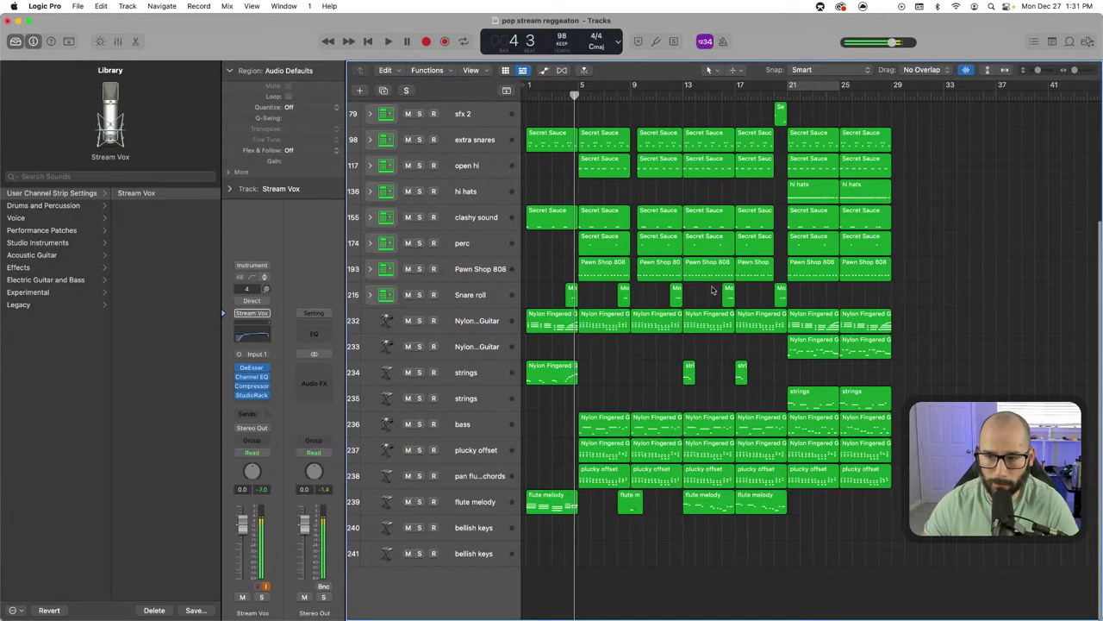
key("space")
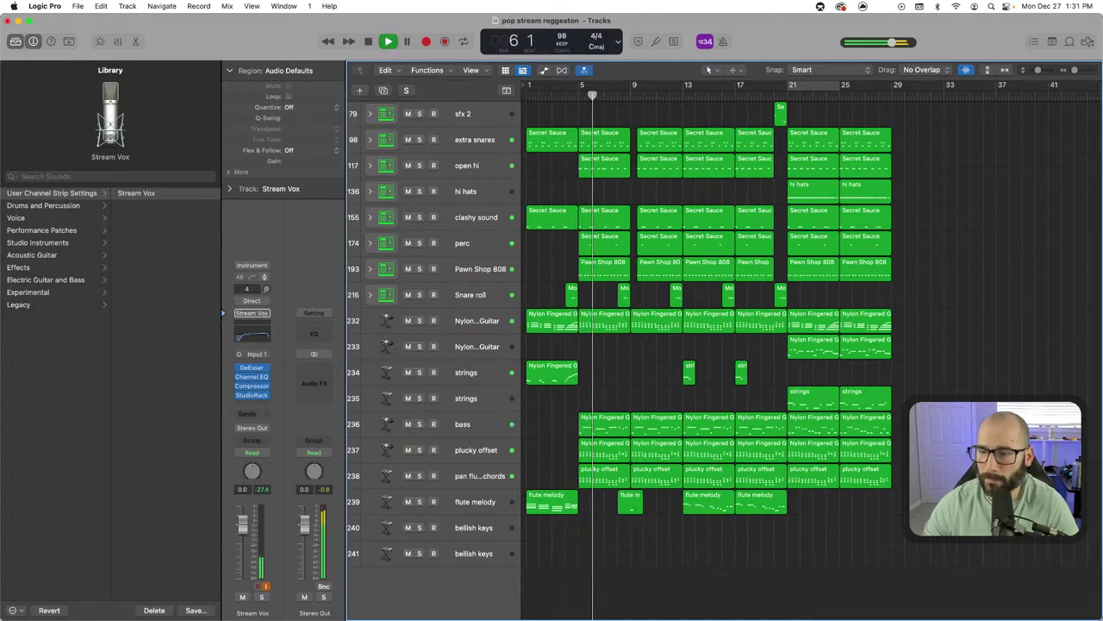
key("space")
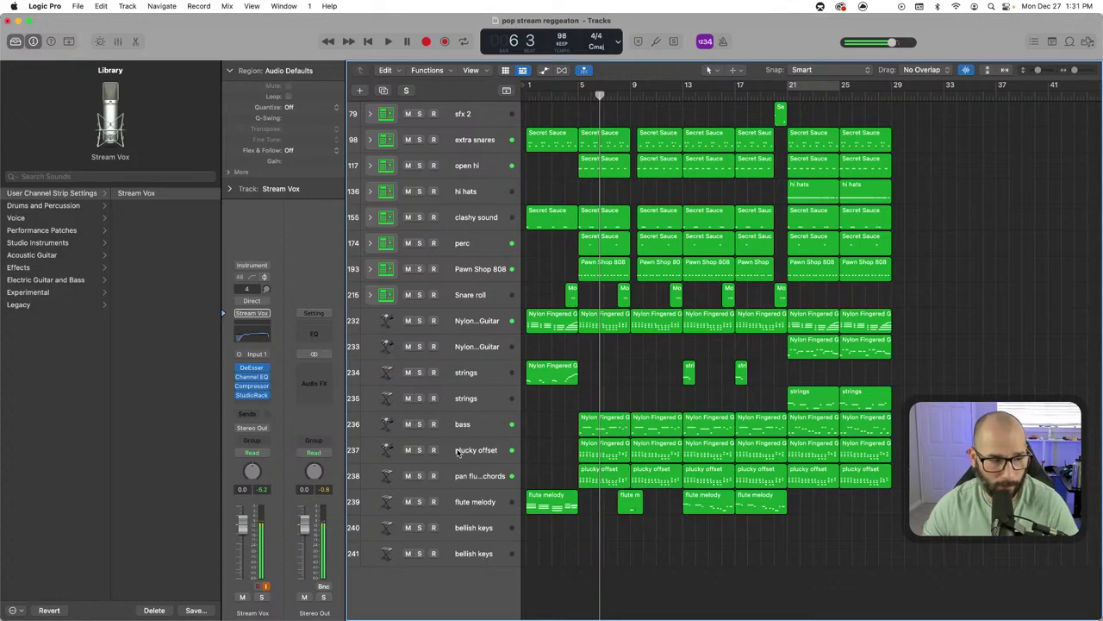
key("space")
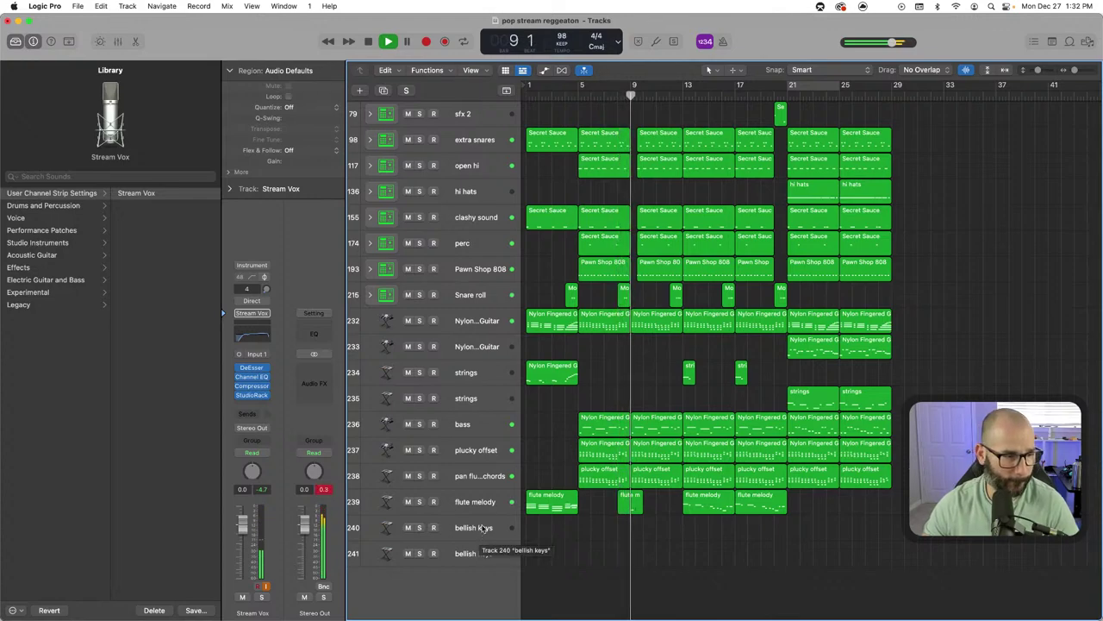
key("space")
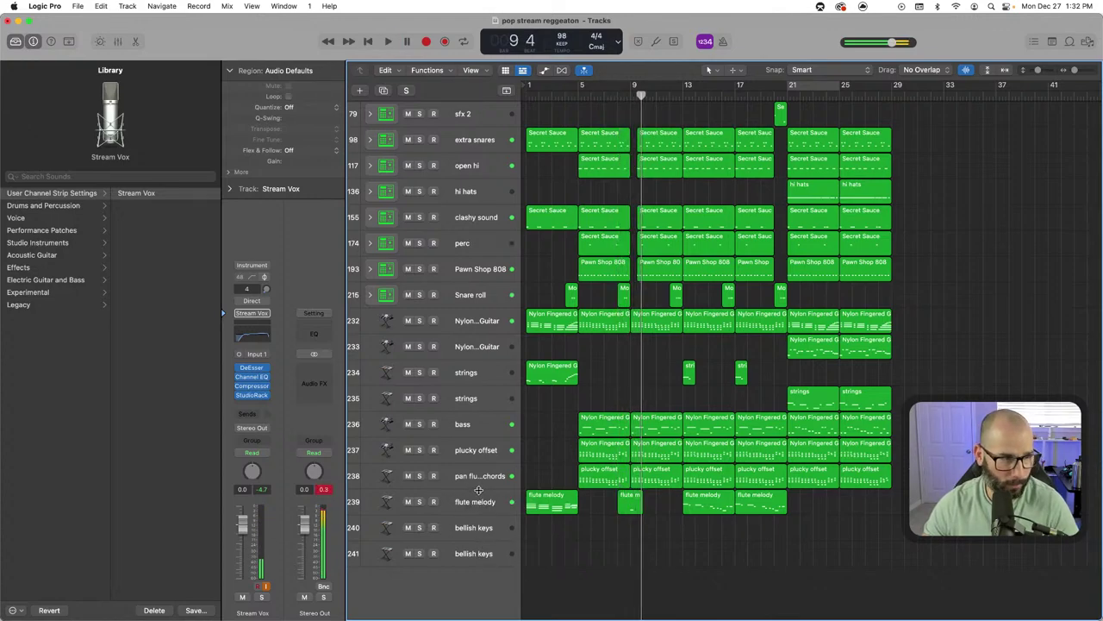
scroll(547, 451, "up", 6)
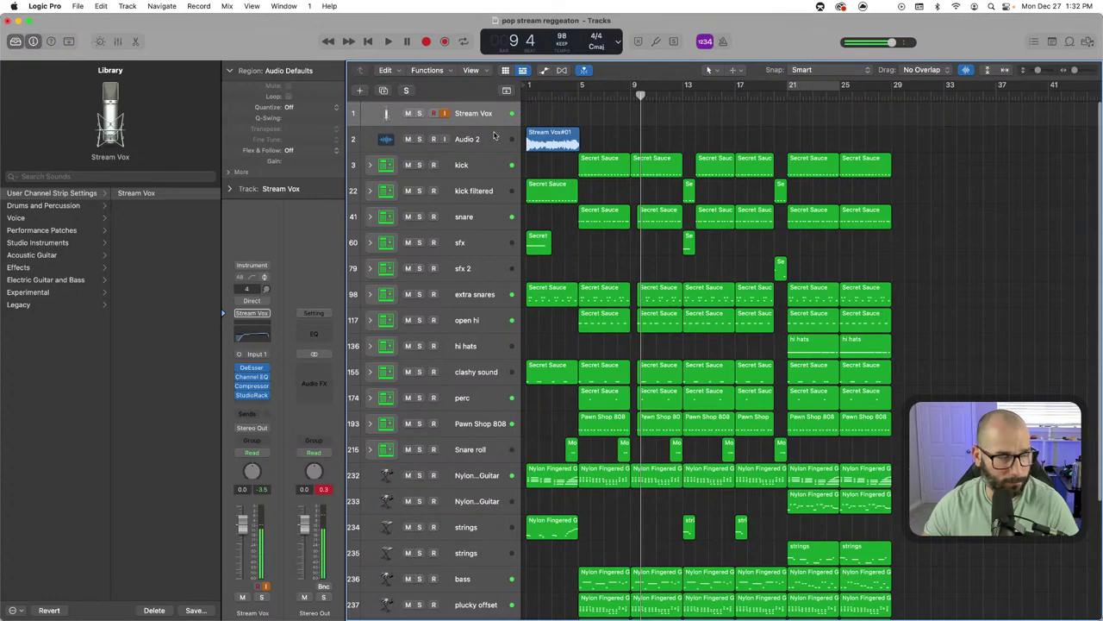
left_click(527, 96)
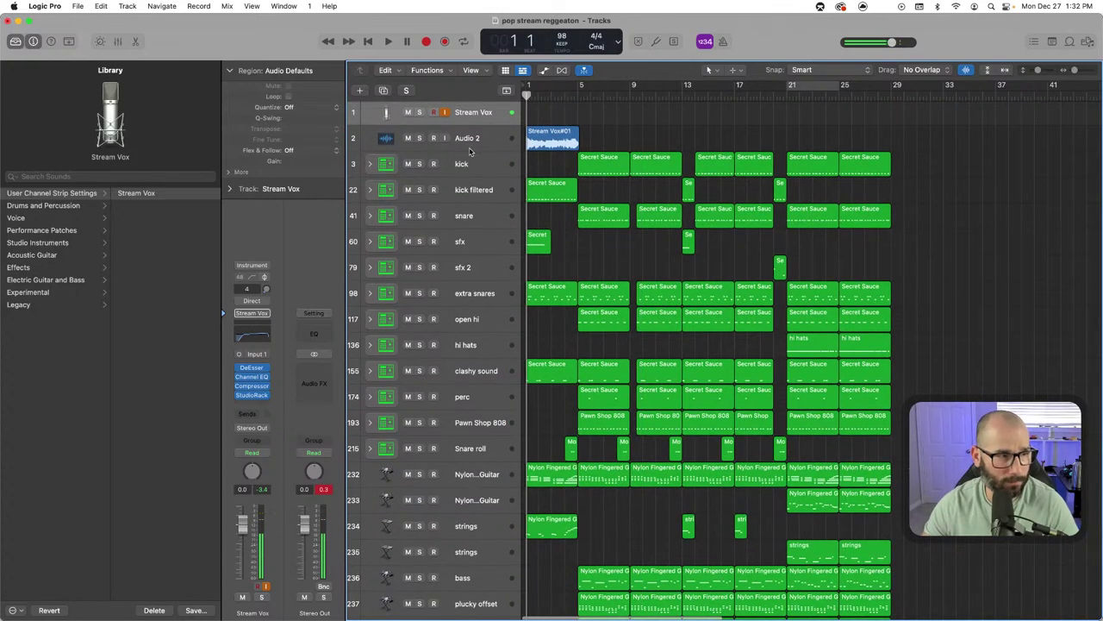
Open the Alchemy instrument of the first bellish keys track and browse its Sound Effects presets
scroll(448, 452, "down", 5)
left_click(470, 528)
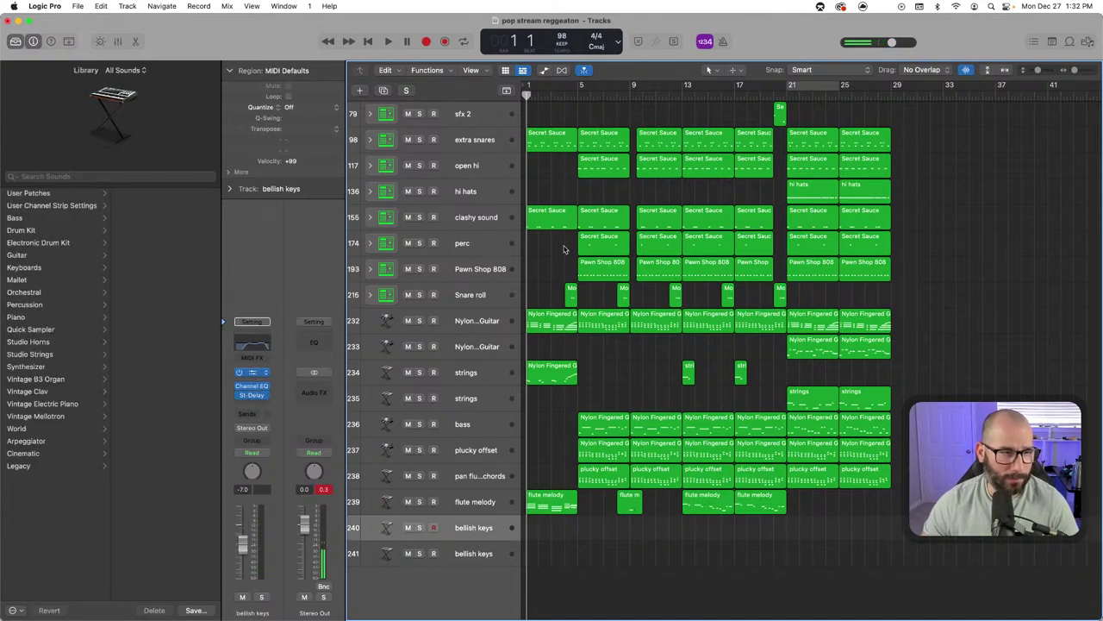
key("v")
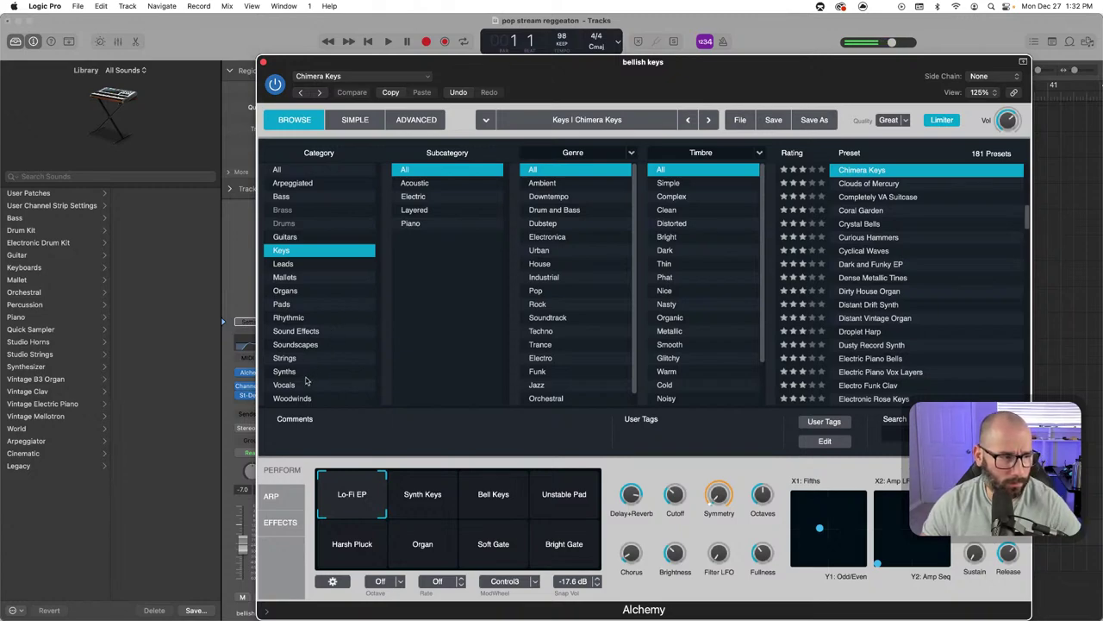
left_click(308, 336)
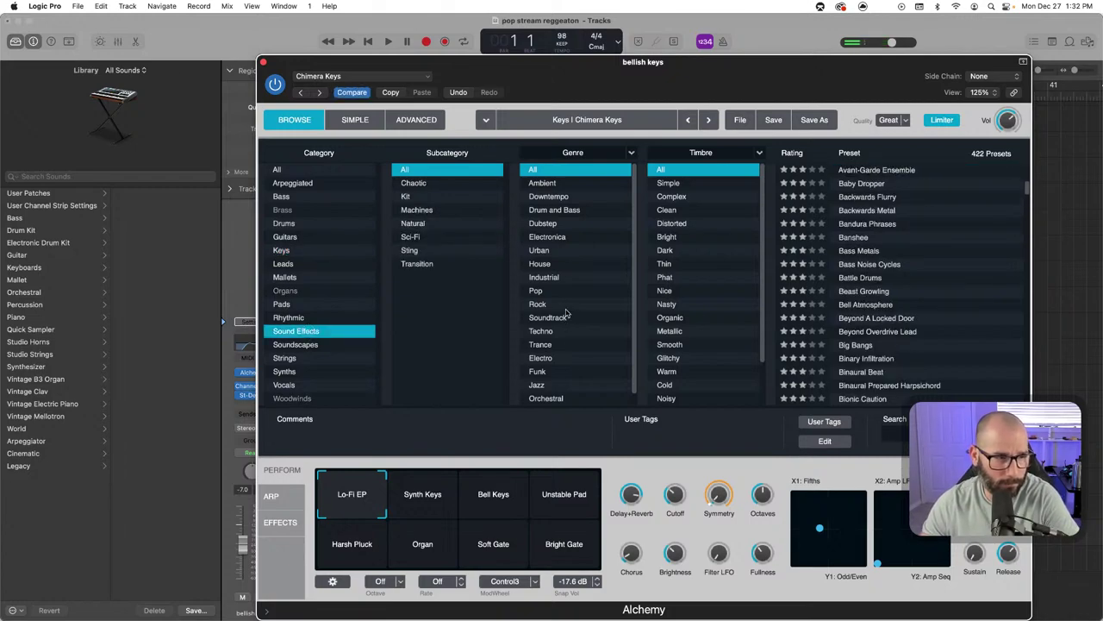
scroll(566, 237, "down", 1)
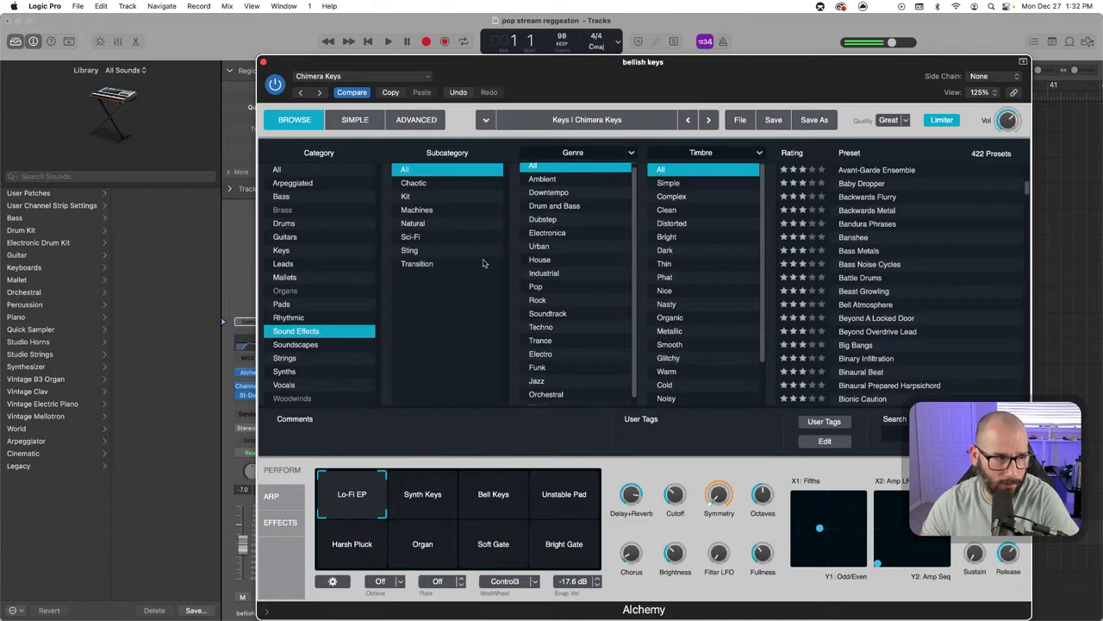
scroll(879, 293, "down", 10)
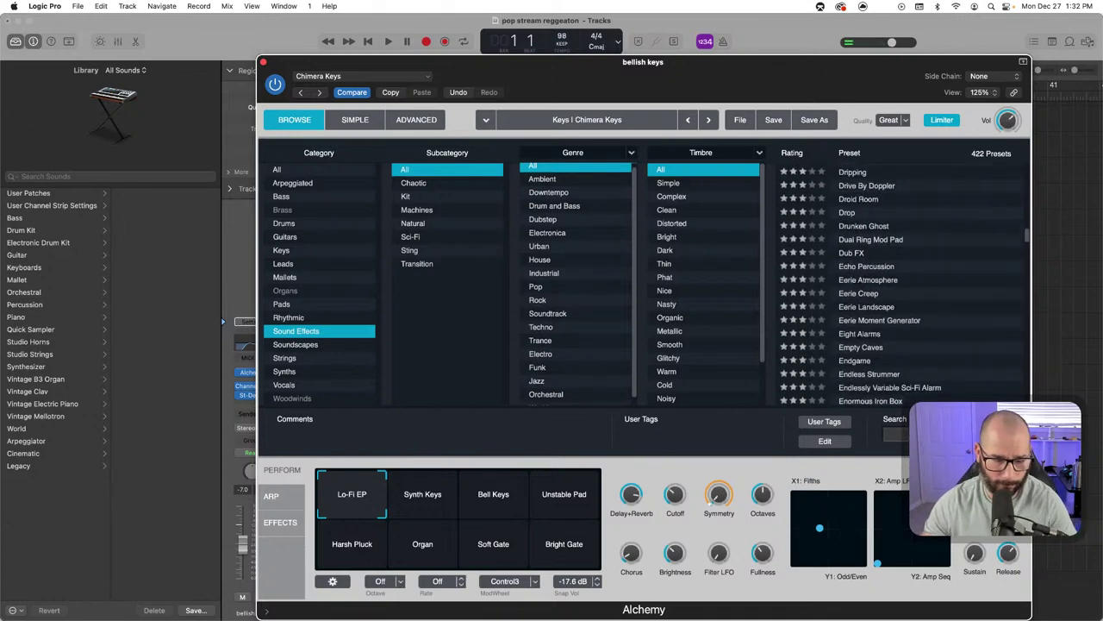
Search the Sound Effects presets for "noise" and for "sw"
type("noise")
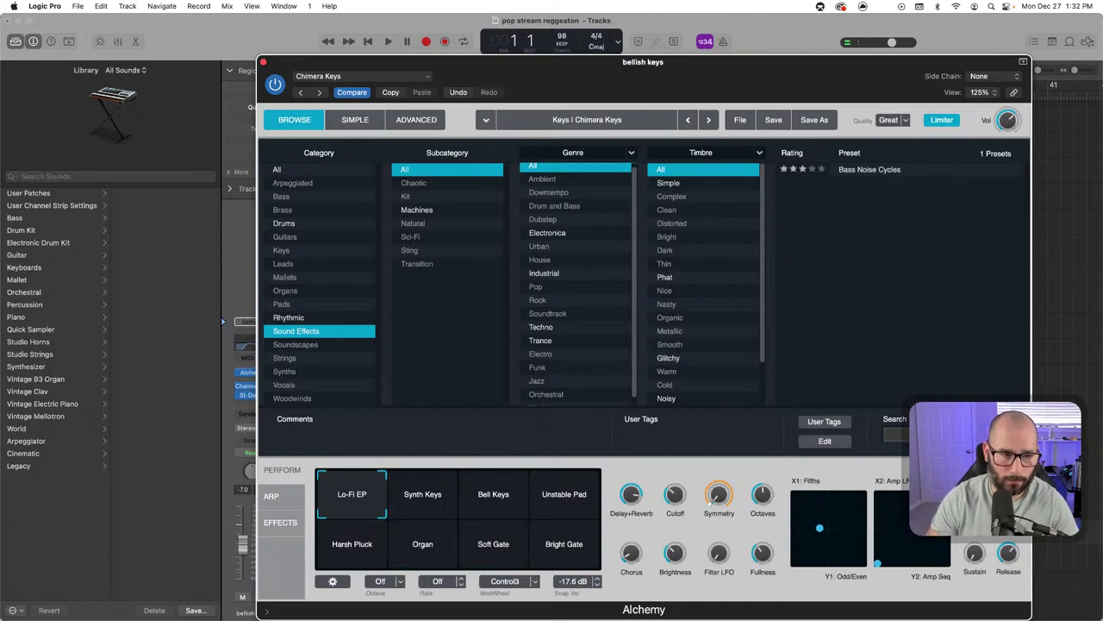
key("BackSpace")
key("BackSpace")
key("BackSpace")
key("BackSpace")
key("BackSpace")
type("sw")
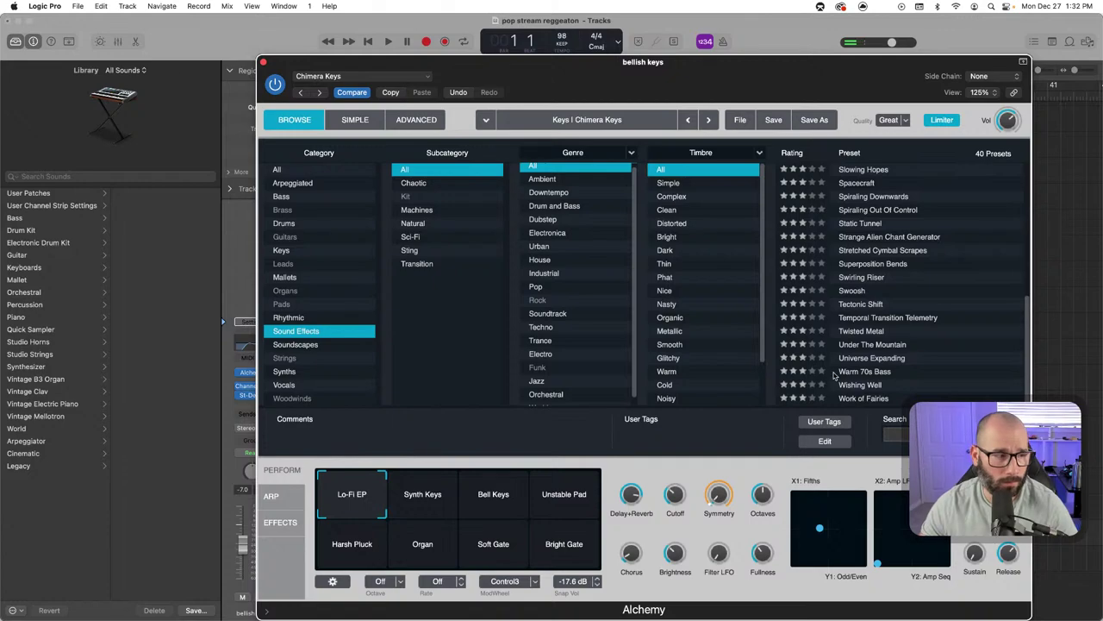
Widen the Alchemy preset search to all categories and search for "whi"
left_click(312, 169)
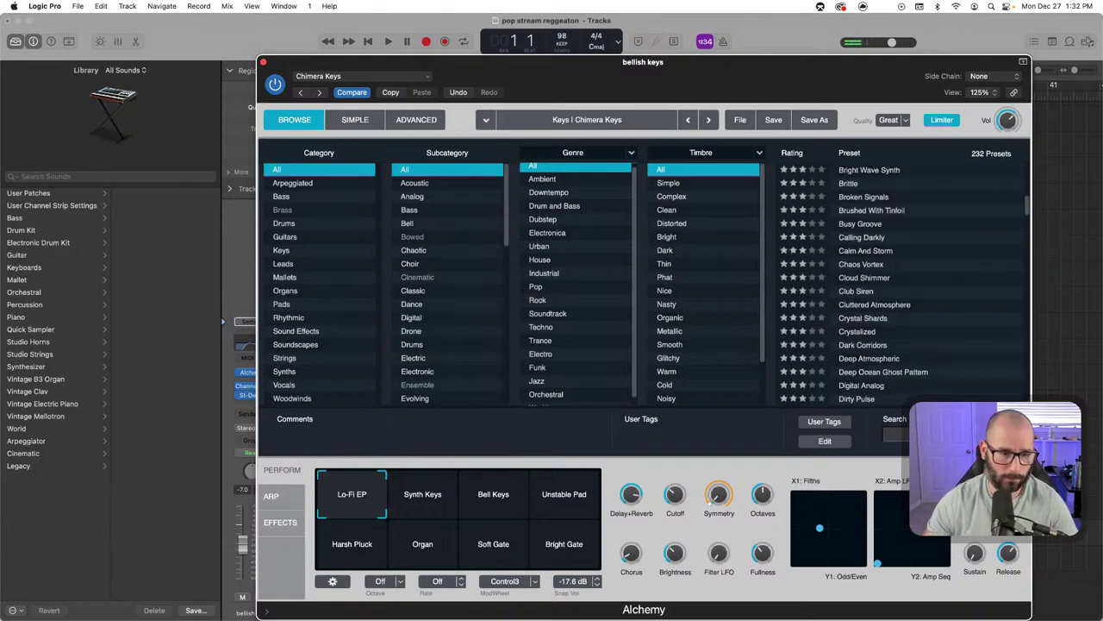
key("BackSpace")
key("BackSpace")
type("whi")
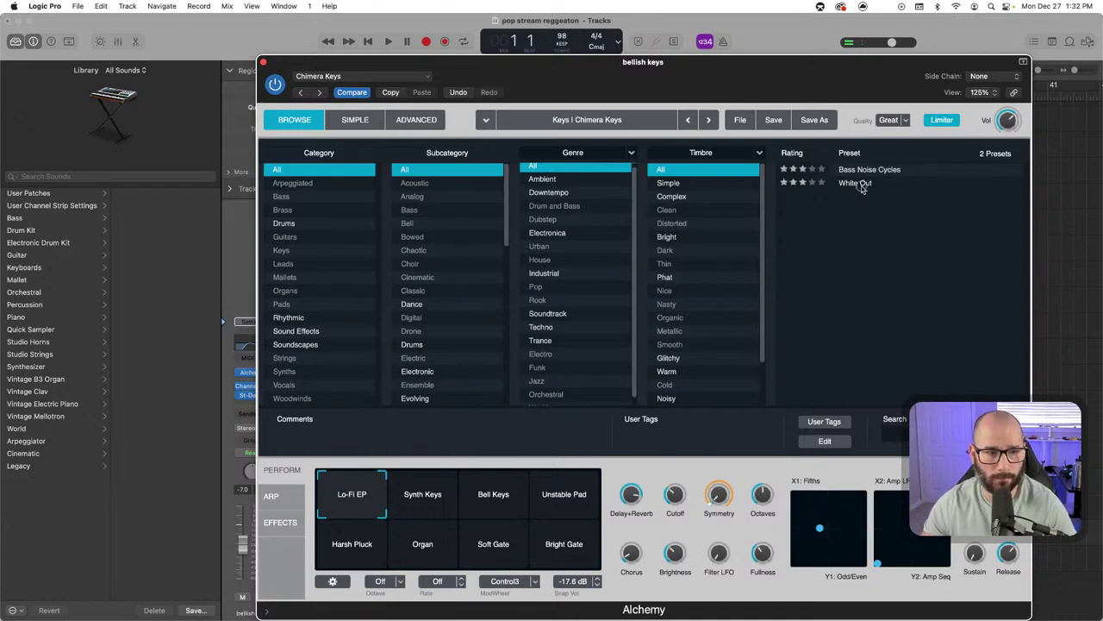
Load the White Out preset and raise the bellish keys track's volume to 0.0 dB
left_click(861, 187)
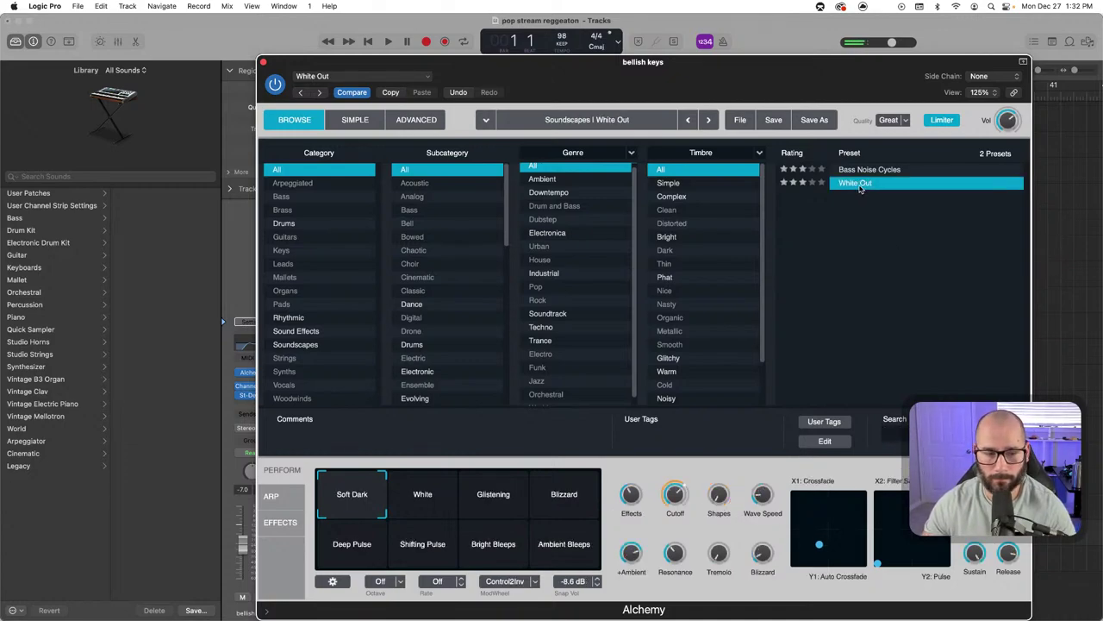
left_click_drag(675, 65, 776, 65)
left_click_drag(245, 544, 247, 520)
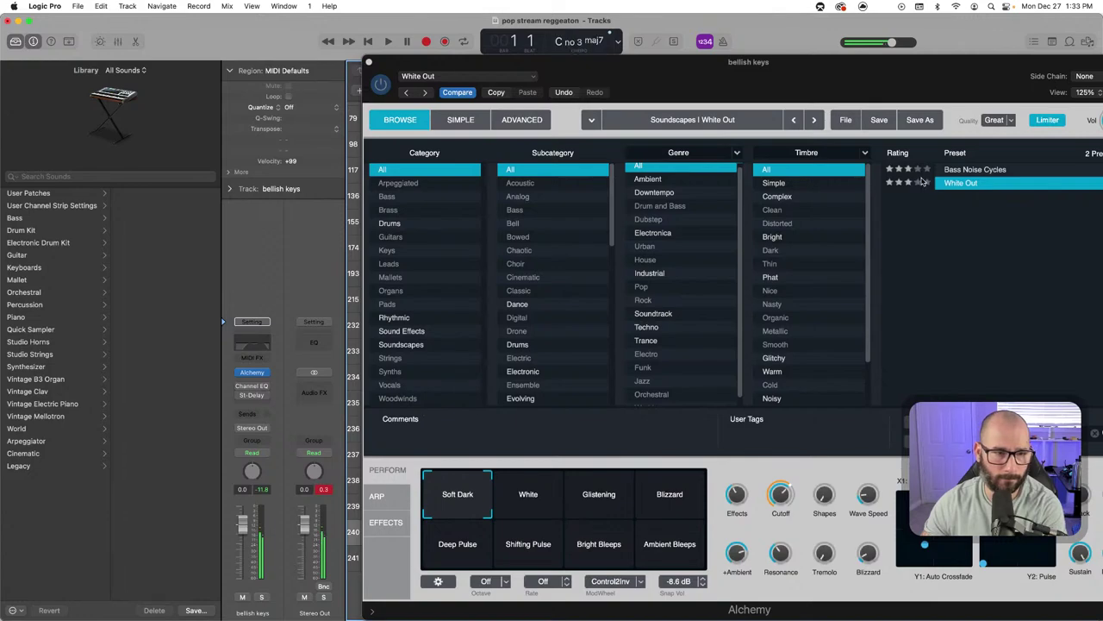
Try the Bass Noise Cycles preset and look through the longer preset list for another noise sound
left_click(967, 172)
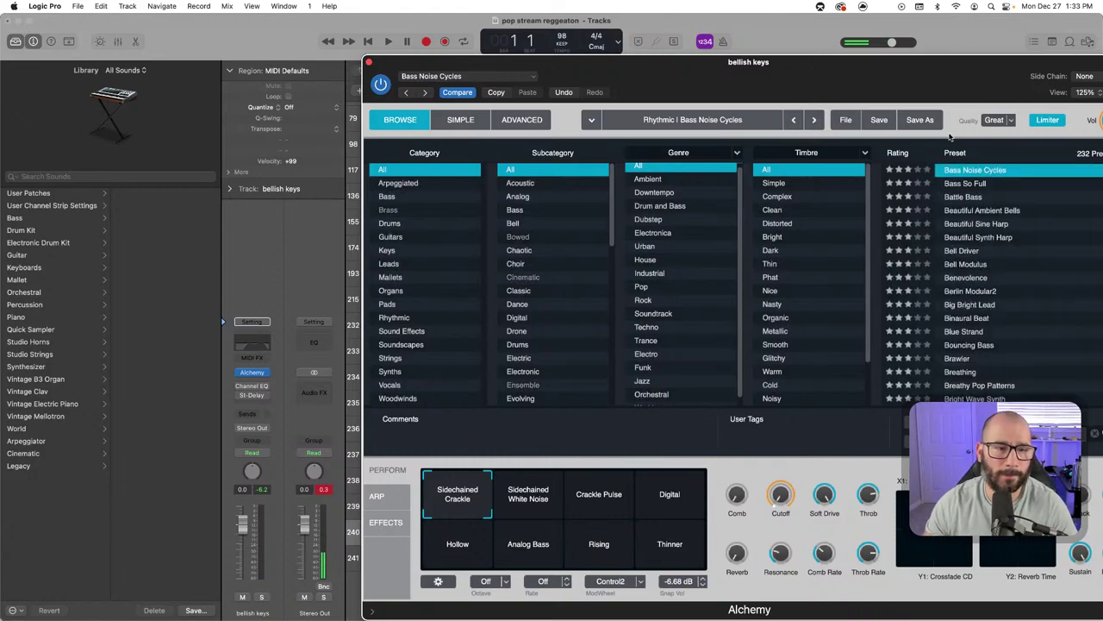
left_click_drag(977, 85, 871, 86)
scroll(897, 337, "down", 10)
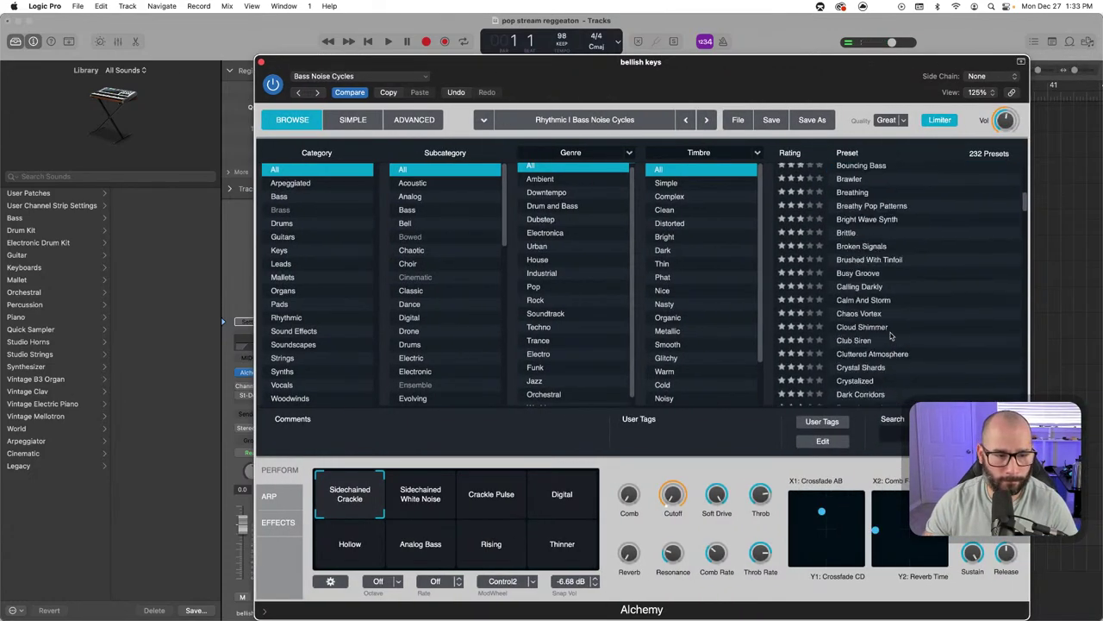
scroll(883, 321, "down", 20)
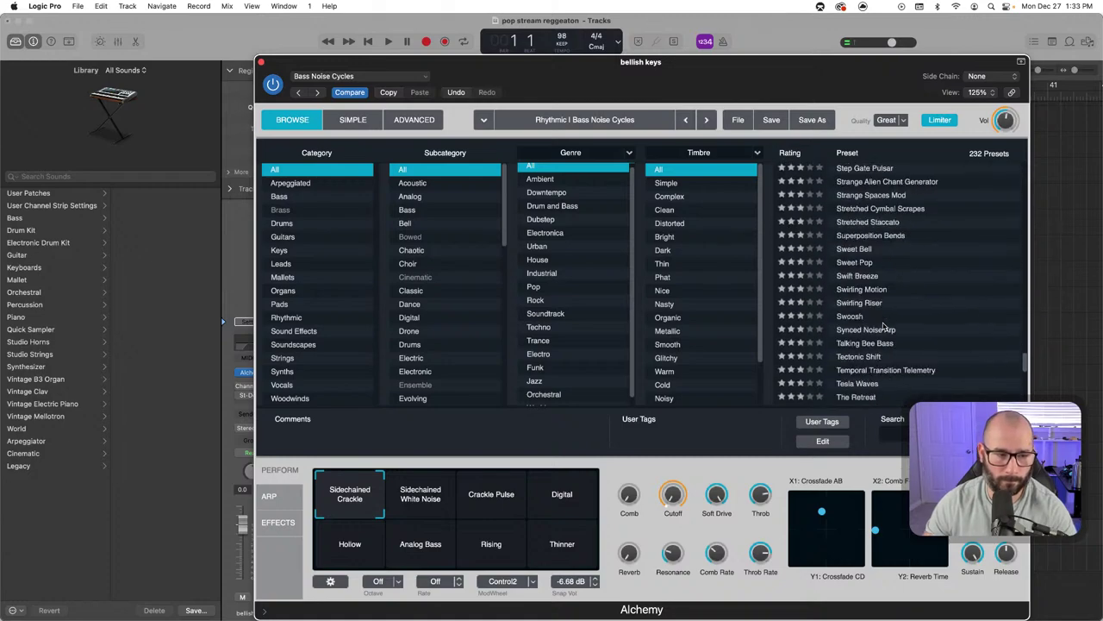
scroll(881, 347, "down", 5)
scroll(881, 348, "up", 6)
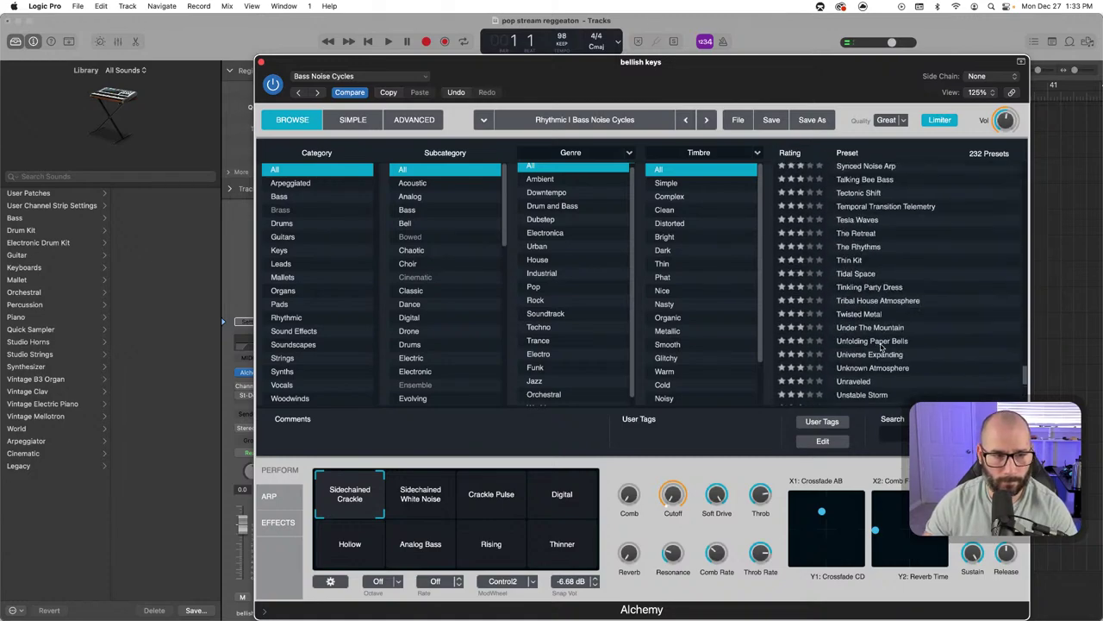
scroll(881, 348, "up", 10)
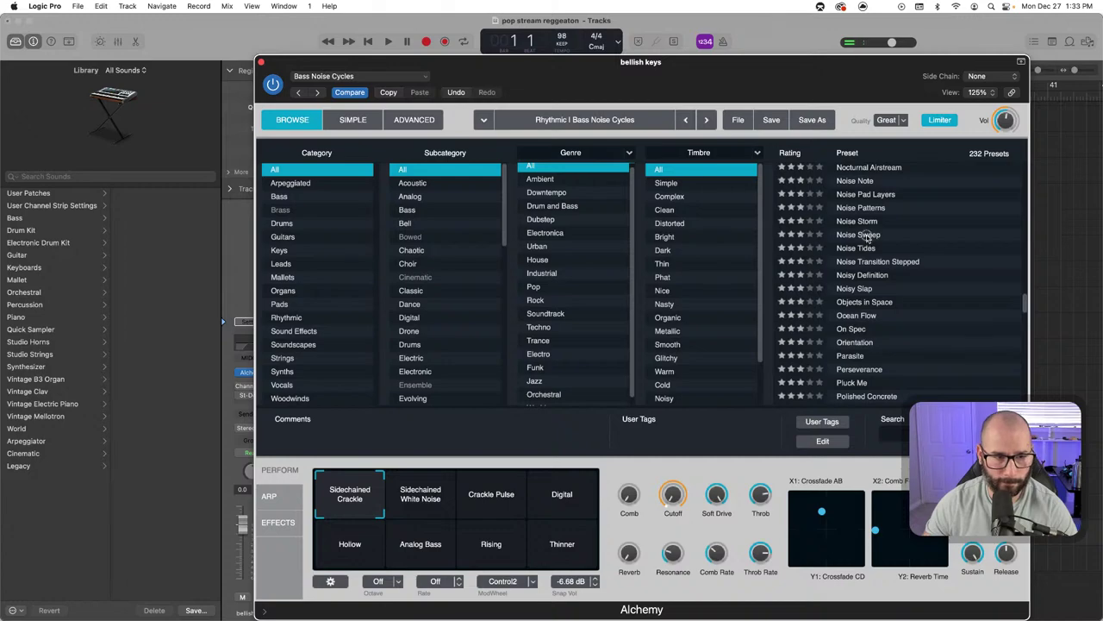
Compare the Noise Sweep, Noise Note, Noise Storm and Noisy Slap presets, load Noise Sweep, and close the Alchemy window
left_click(867, 235)
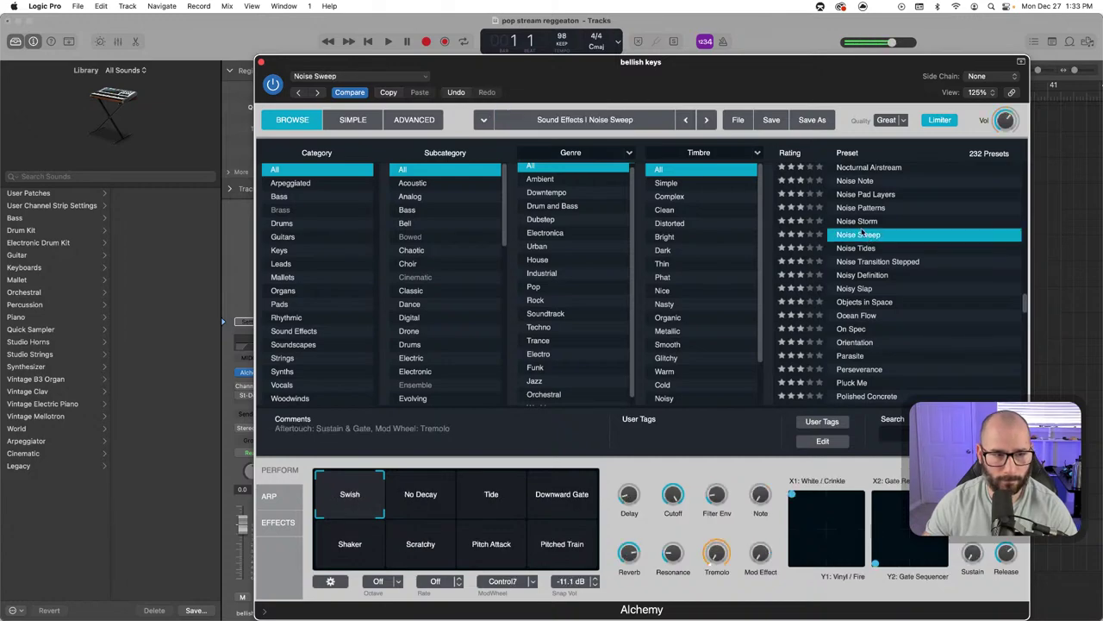
left_click(858, 181)
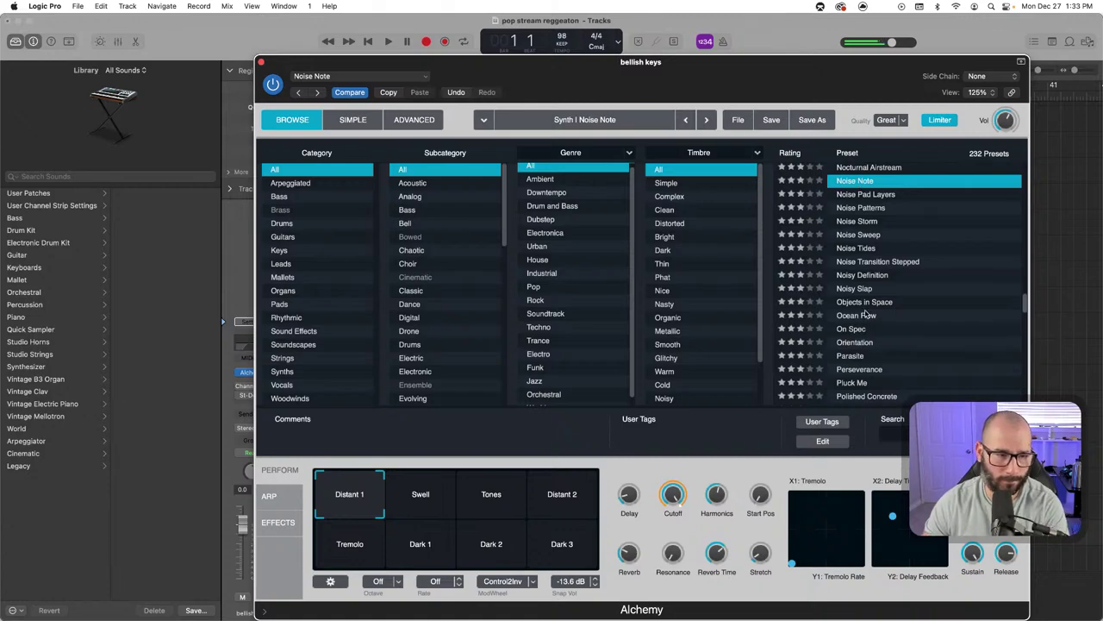
scroll(865, 315, "up", 3)
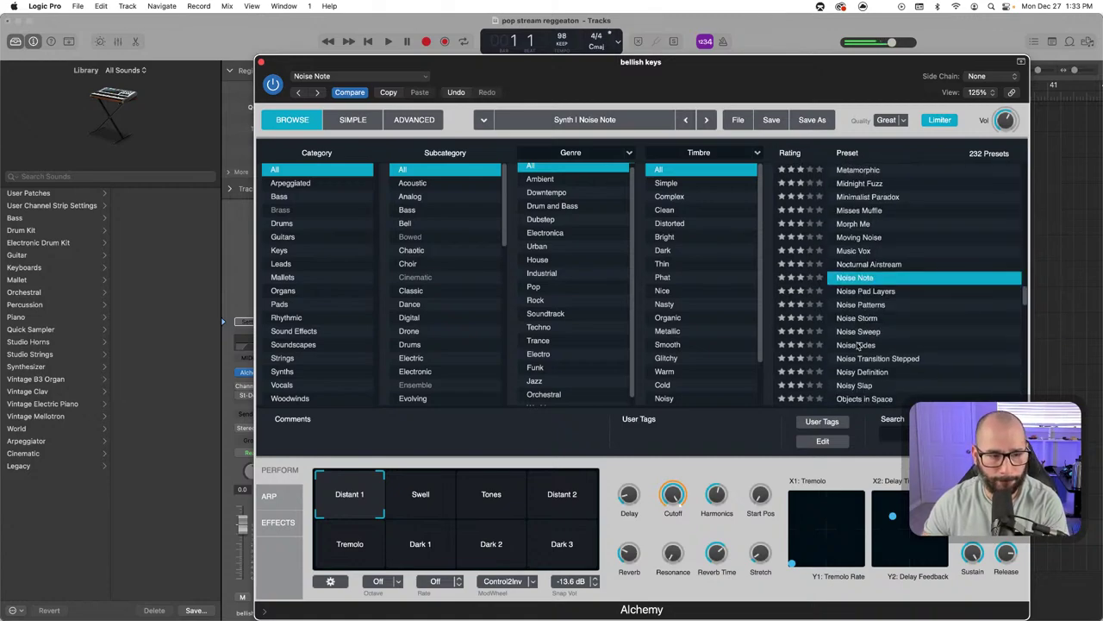
left_click(857, 318)
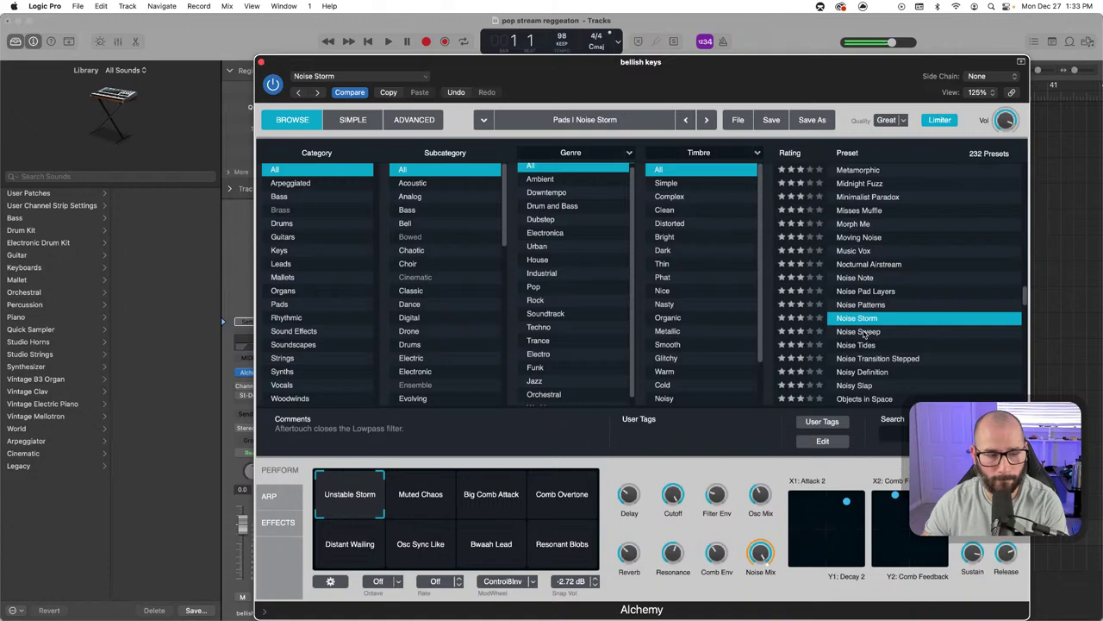
left_click(864, 387)
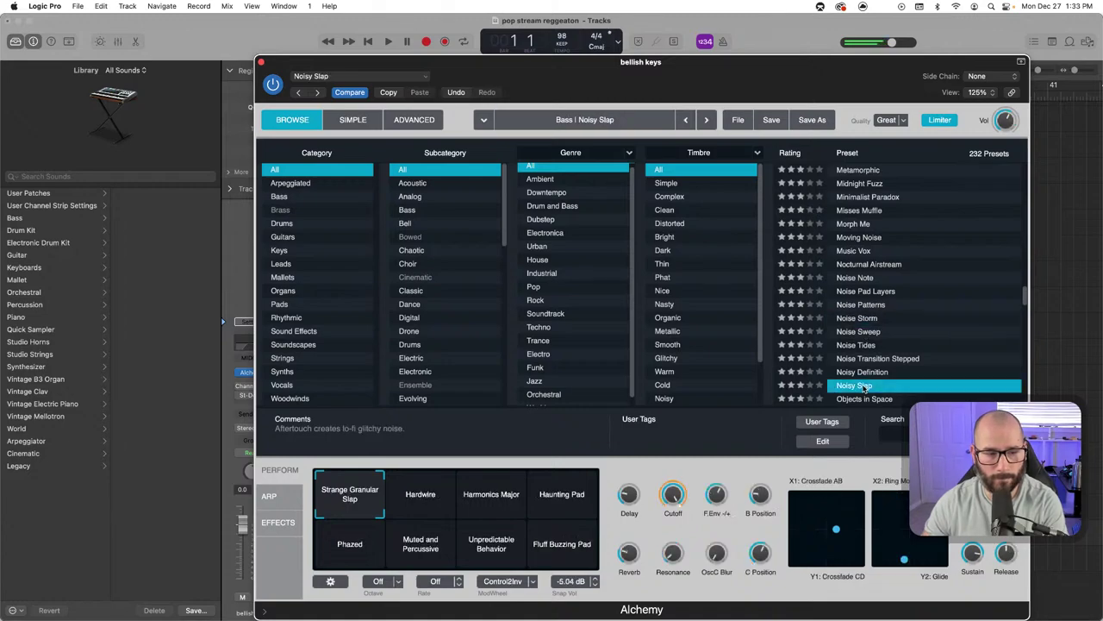
left_click(858, 332)
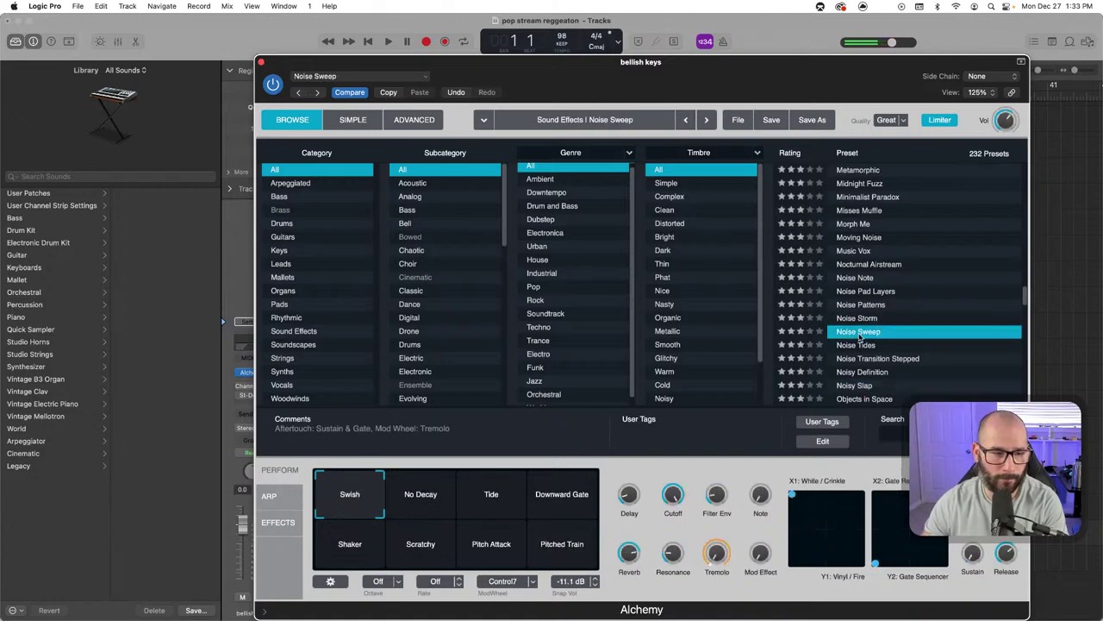
left_click(869, 319)
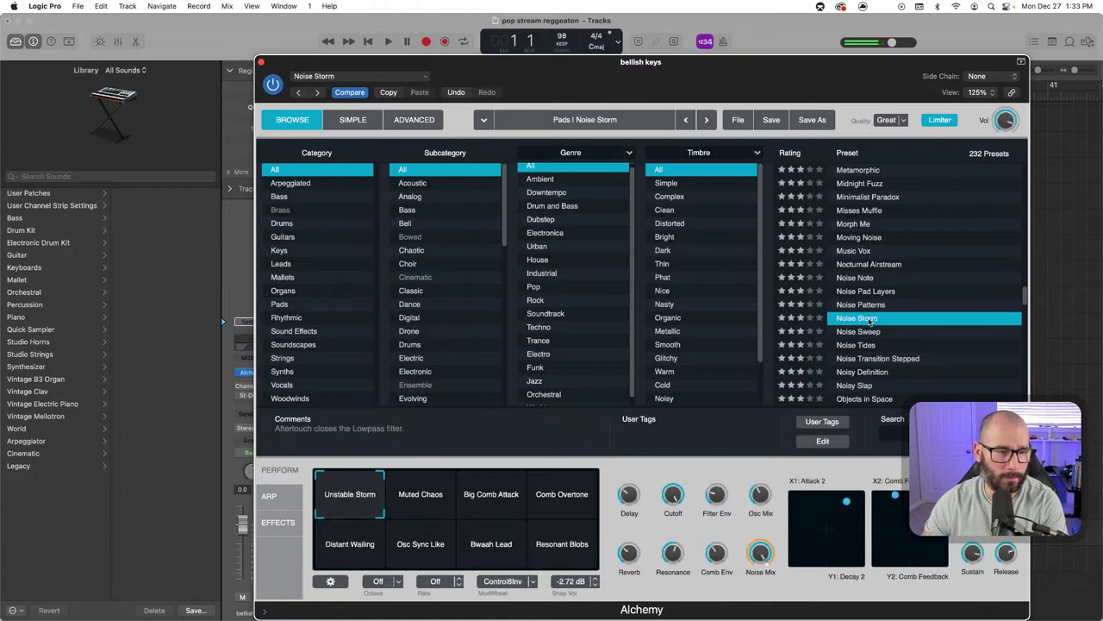
left_click(867, 331)
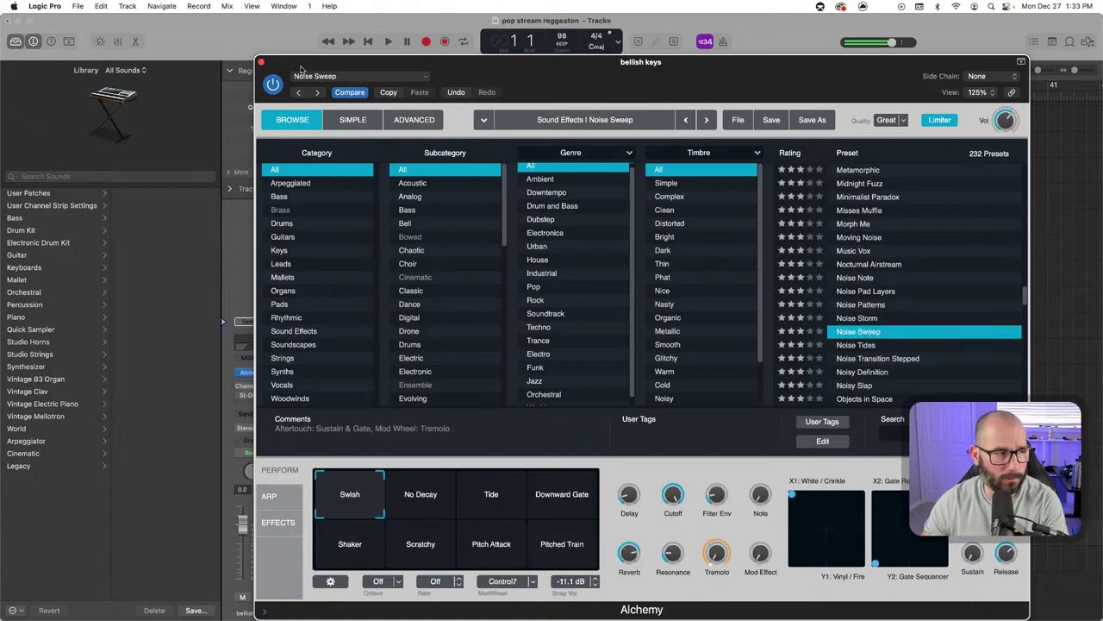
left_click(261, 63)
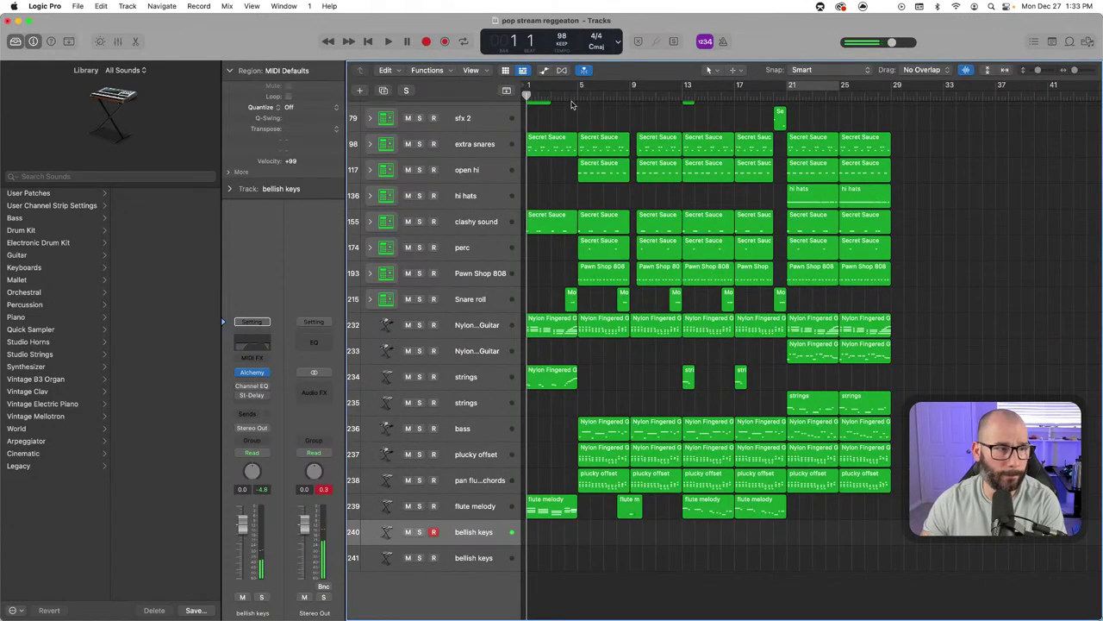
Play the transition from about bar 20 into bar 21 and repeat it from slightly earlier in bar 19
left_click(773, 96)
key("space")
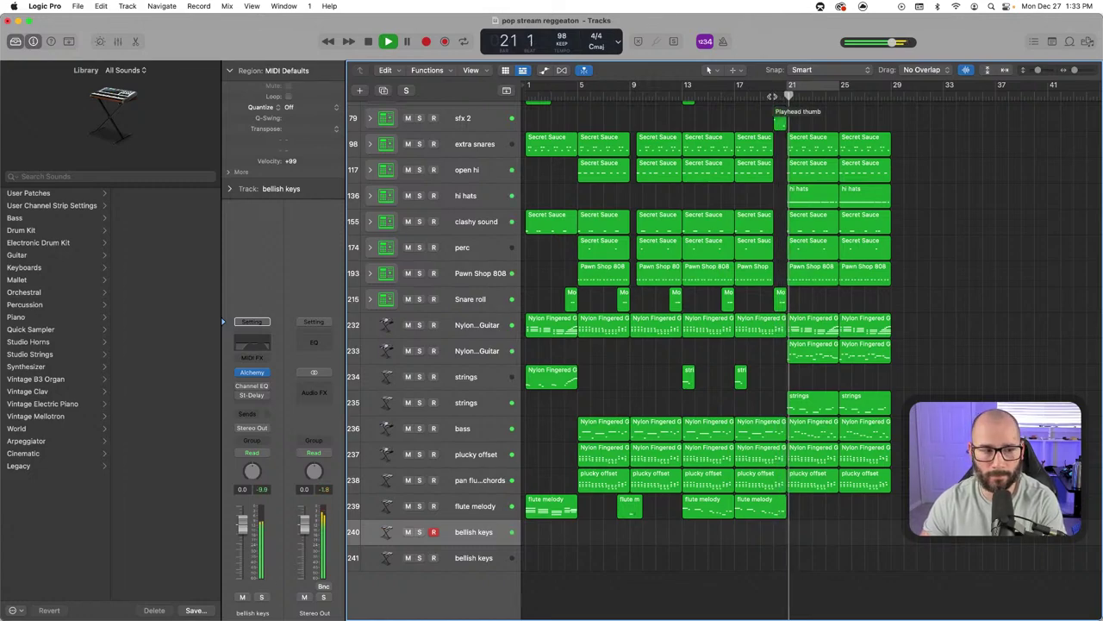
left_click(766, 97)
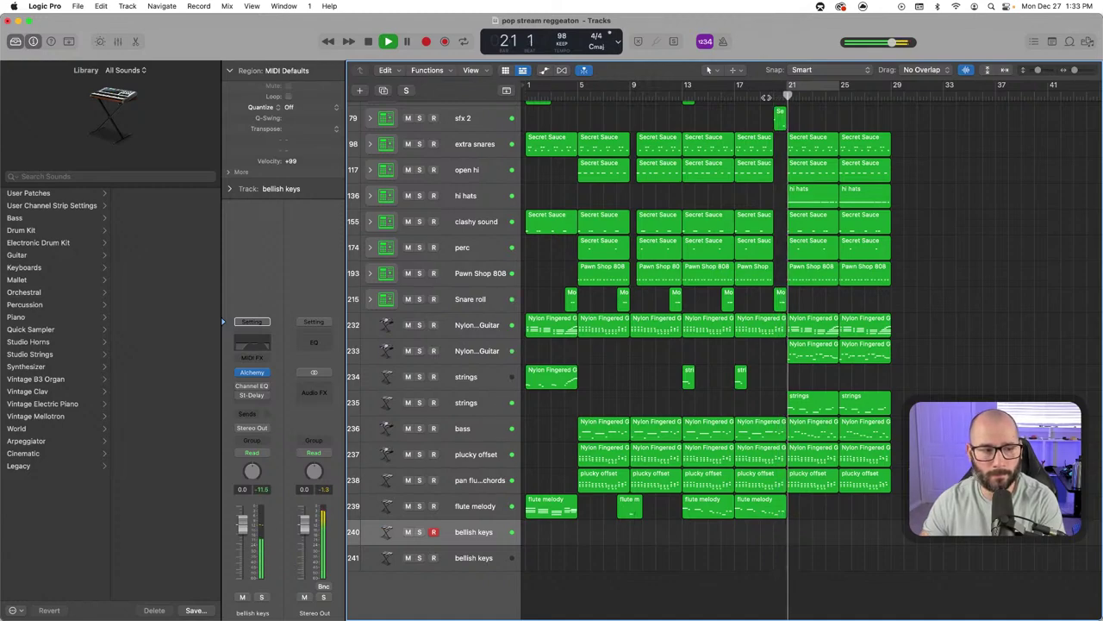
Capture the just-played noise sweep as a region on the first bellish keys track, trim its start by about half a bar, and replay the transition
key("shift+r")
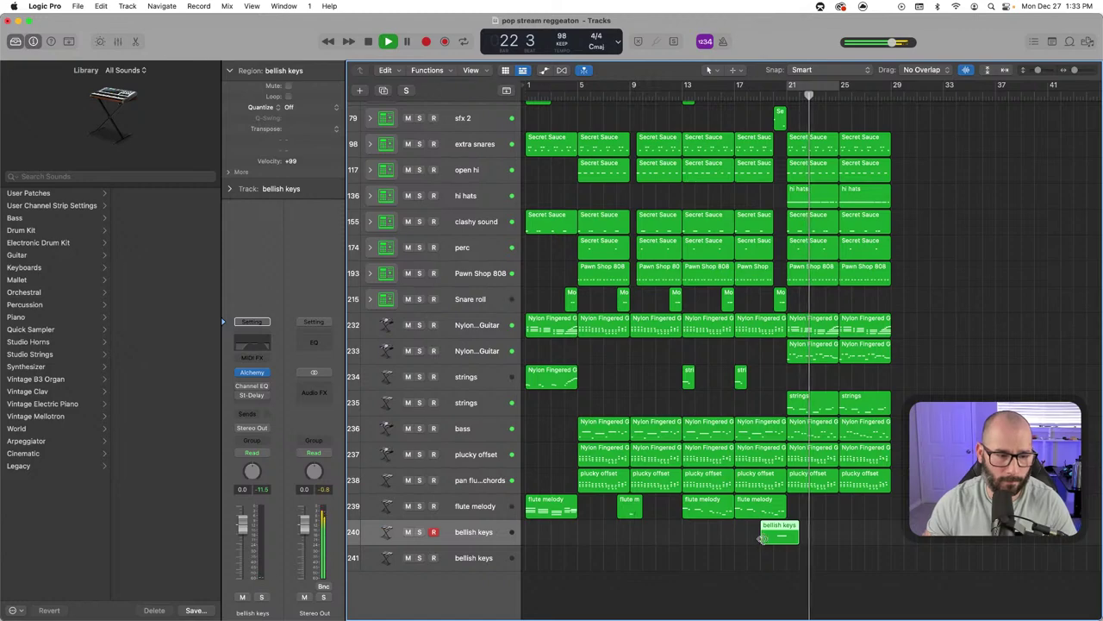
left_click_drag(760, 544, 767, 543)
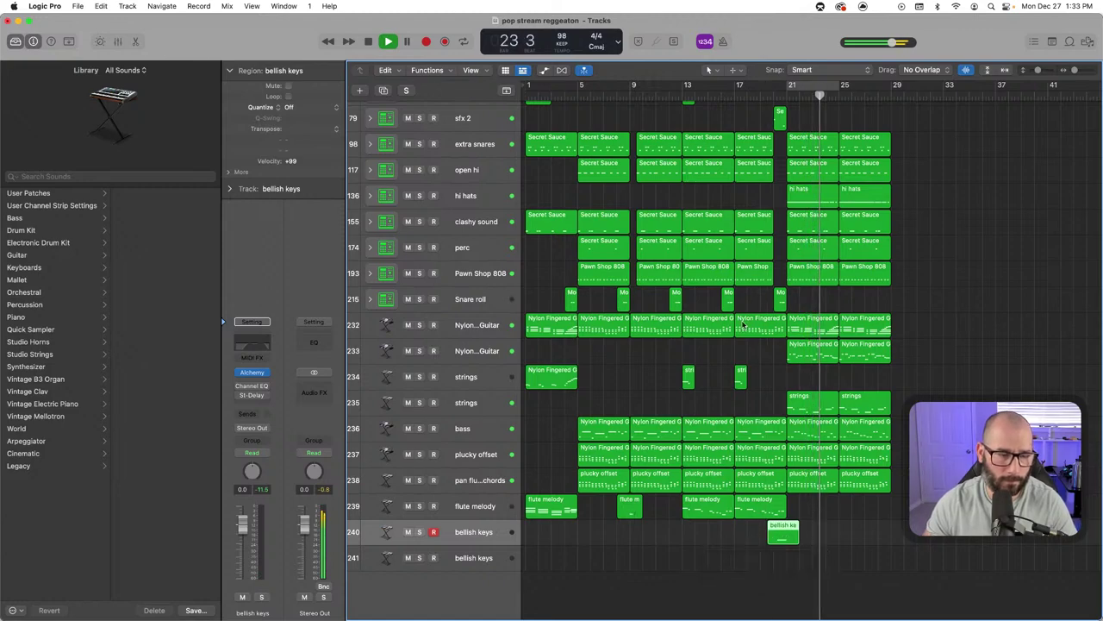
left_click(763, 94)
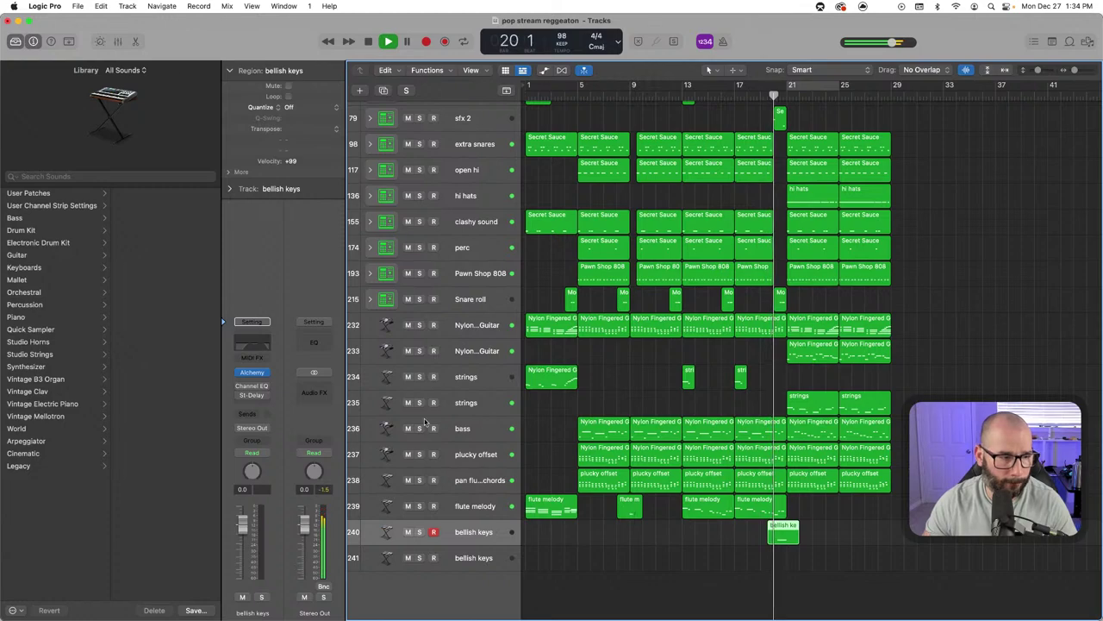
Compare the section from bar 21 with the second nylon guitar track muted and unmuted during playback, and stop
left_click(419, 351)
left_click(419, 351)
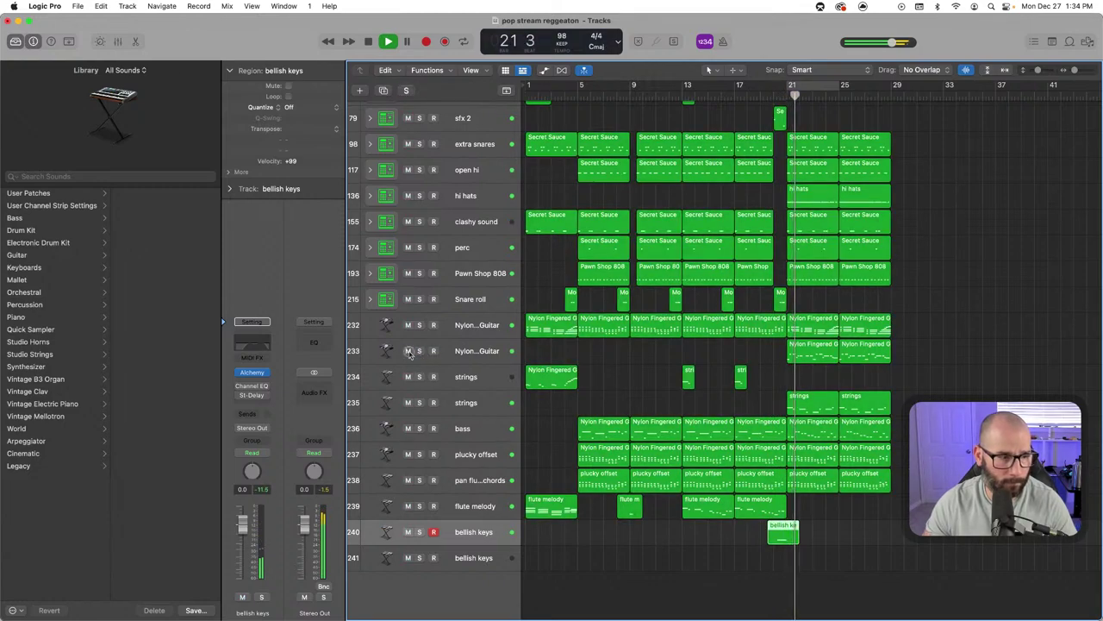
left_click(408, 351)
scroll(408, 356, "up", 1)
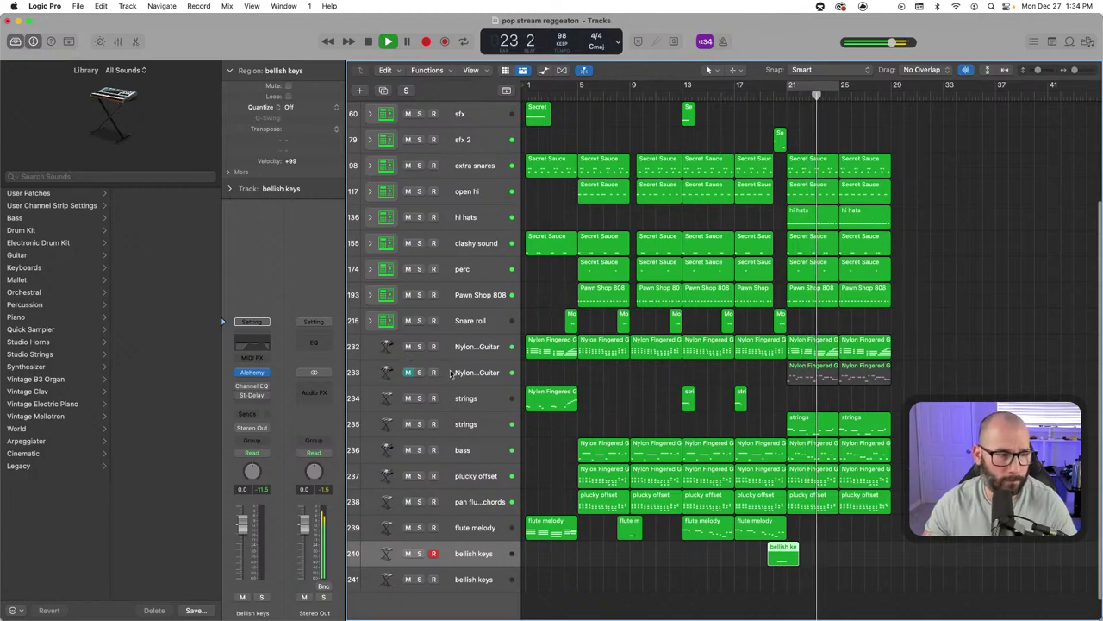
left_click(407, 372)
key("space")
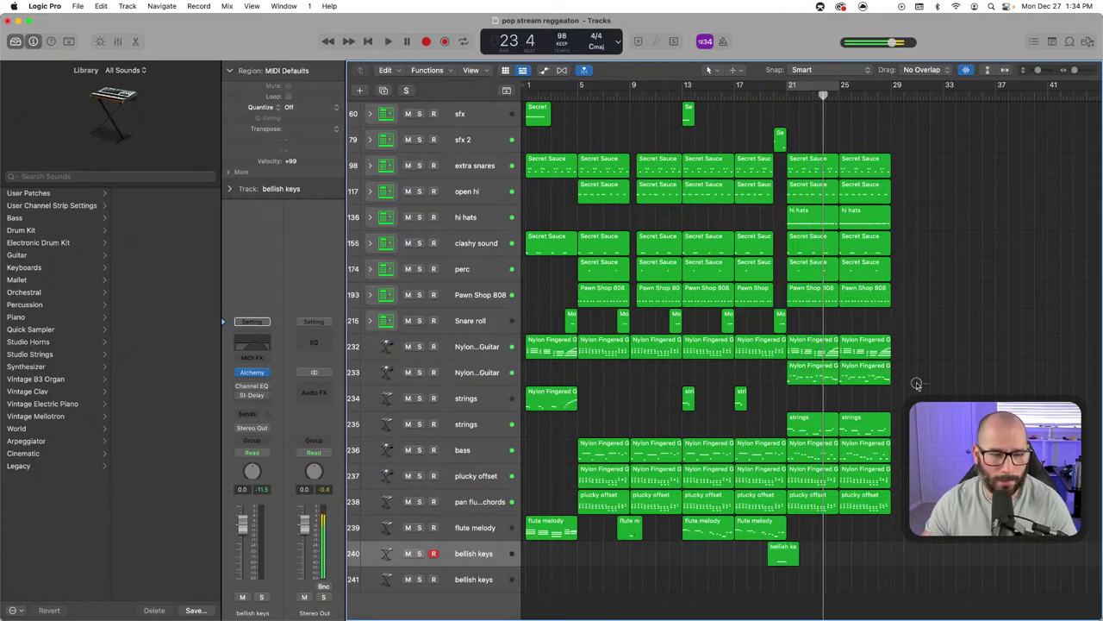
Listen to the second nylon guitar track's two regions soloed and back in the full mix, and select that track
left_click_drag(930, 384, 766, 373)
left_click(419, 372)
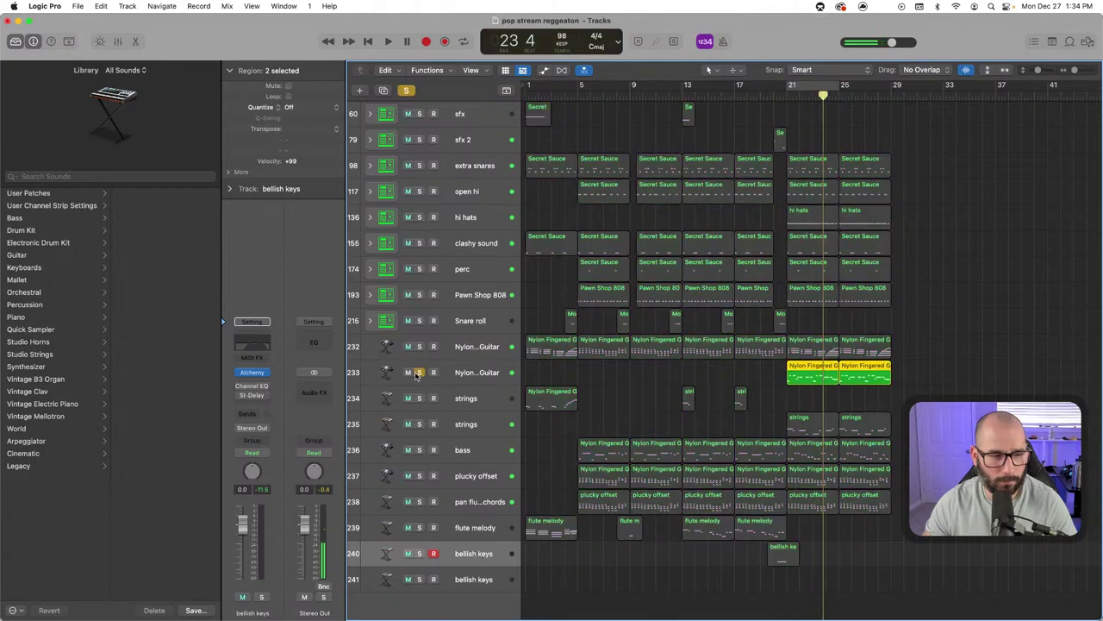
key("space")
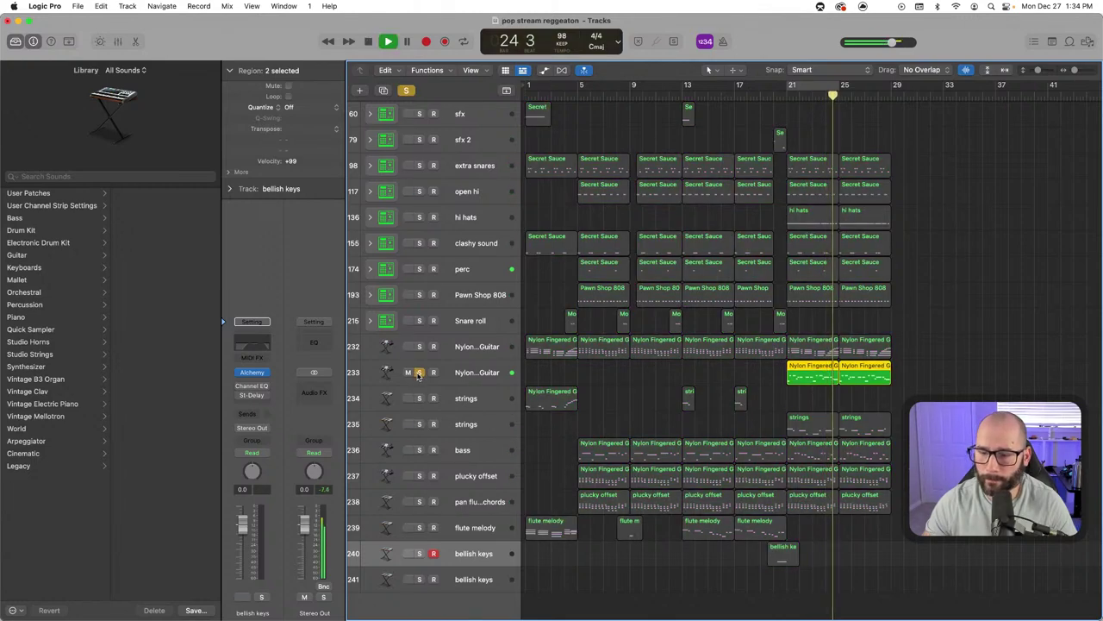
left_click(419, 372)
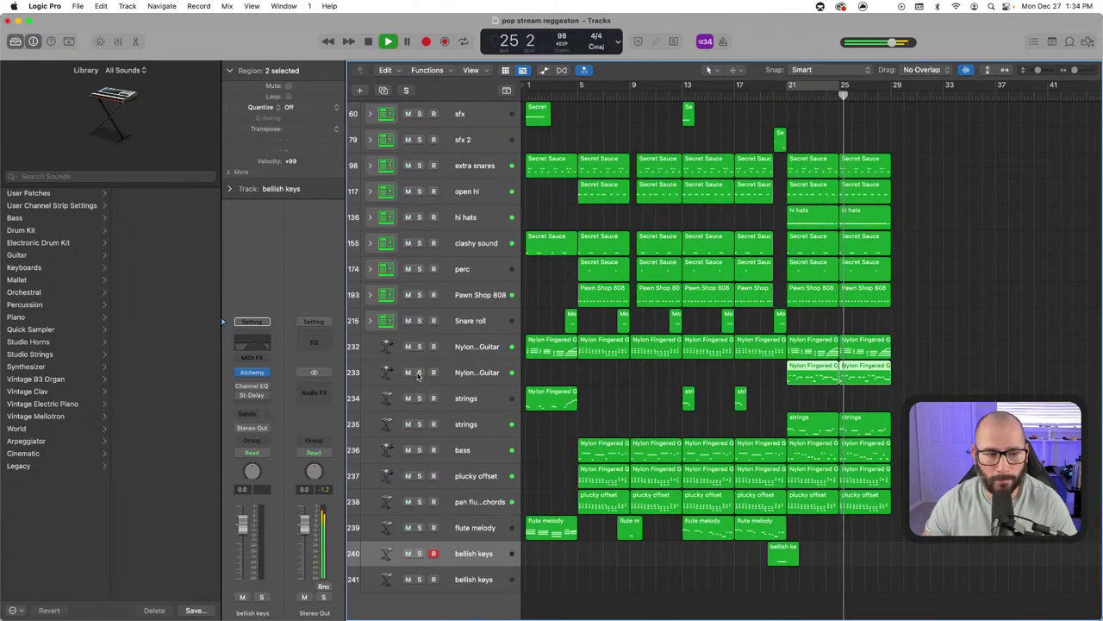
left_click(456, 372)
key("space")
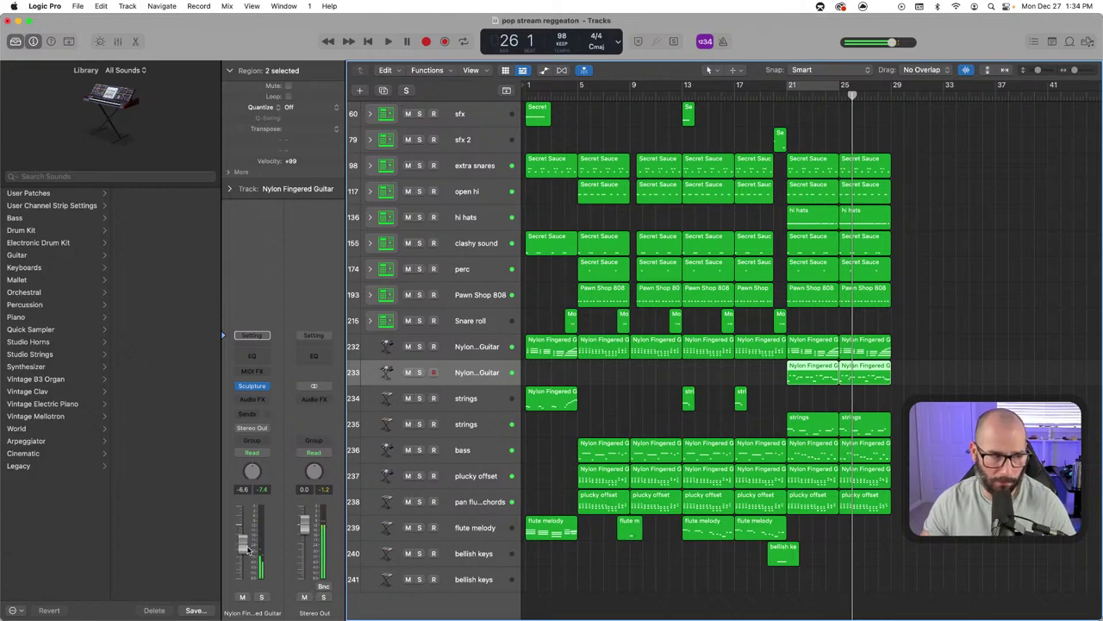
Play the arrangement to just past bar 32, deselect the guitar regions, and save the project
key("space")
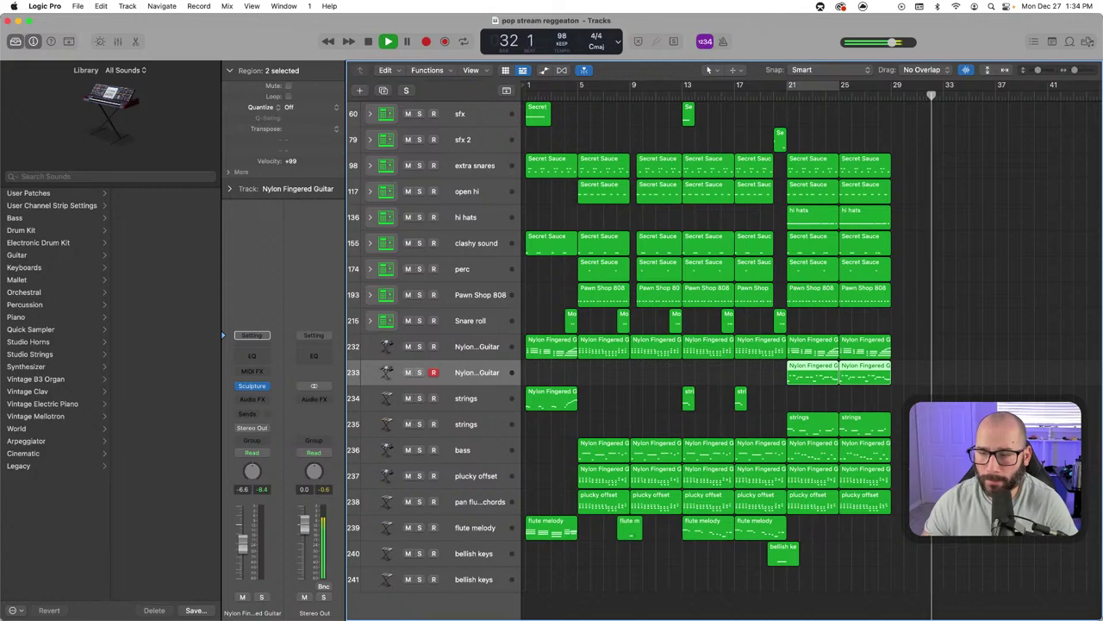
left_click(930, 182)
scroll(930, 182, "up", 1)
scroll(930, 182, "right", 1)
key("space")
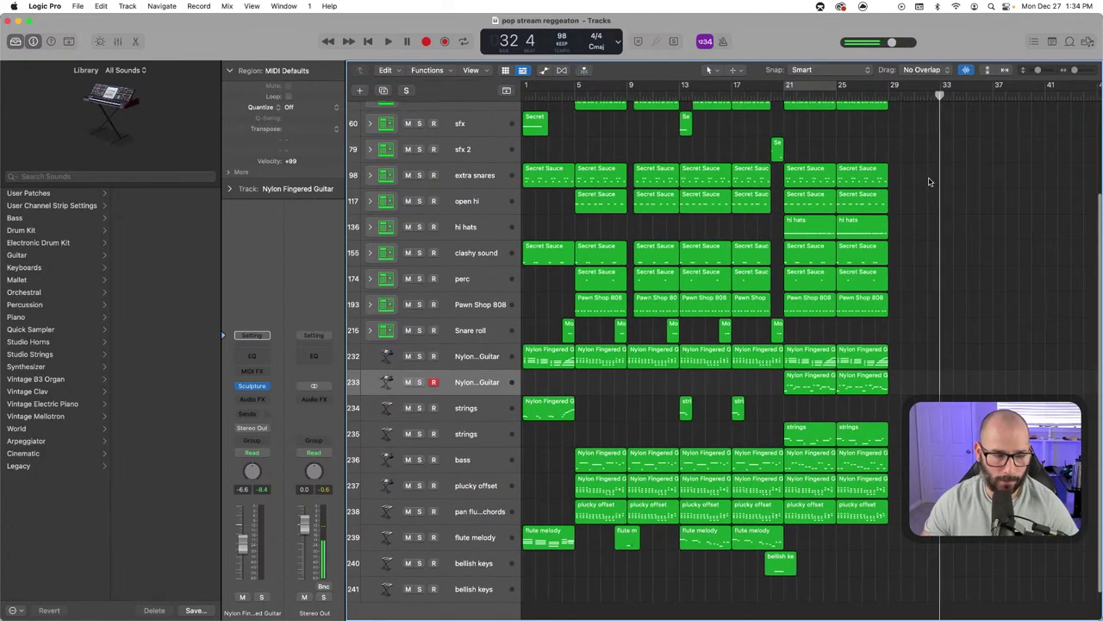
key("super+s")
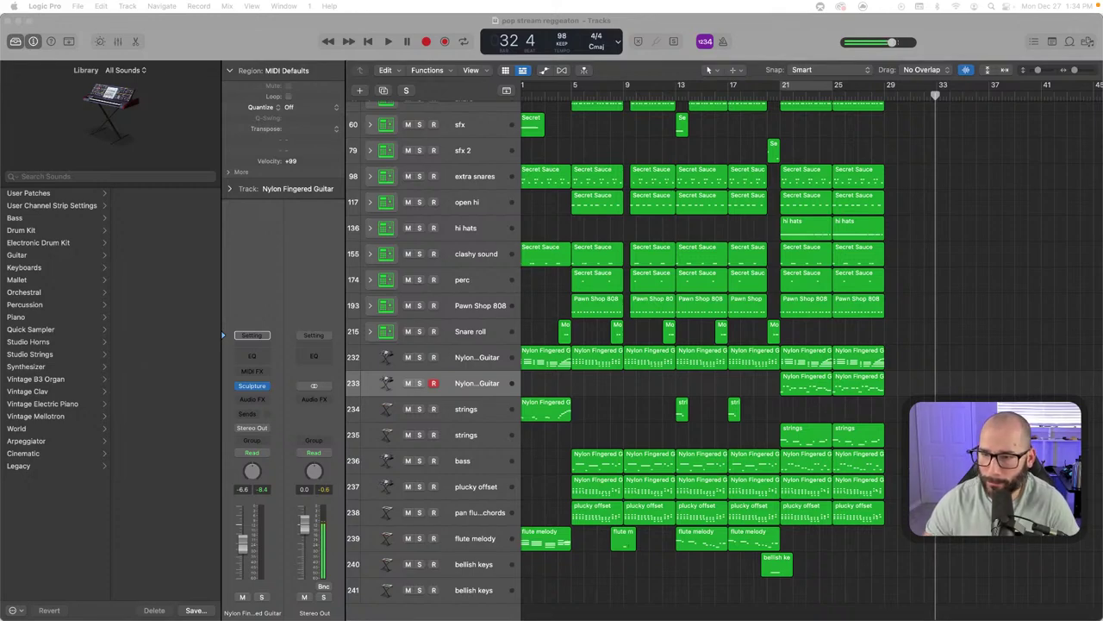
Play the whole arrangement from the beginning past its last region while reviewing all tracks
left_click(943, 286)
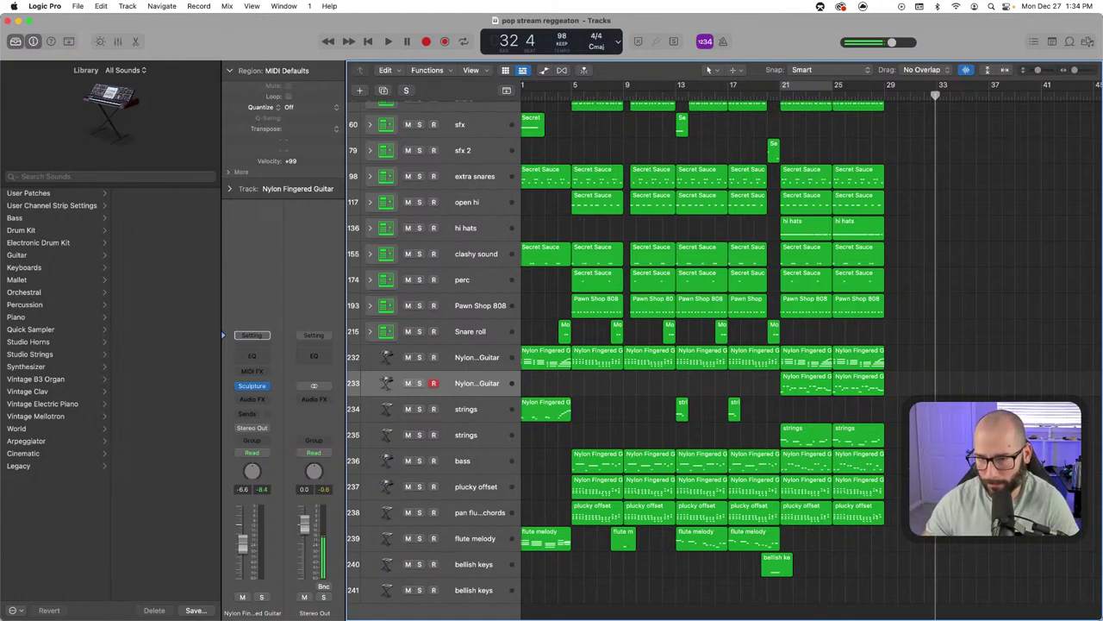
key("Return")
key("space")
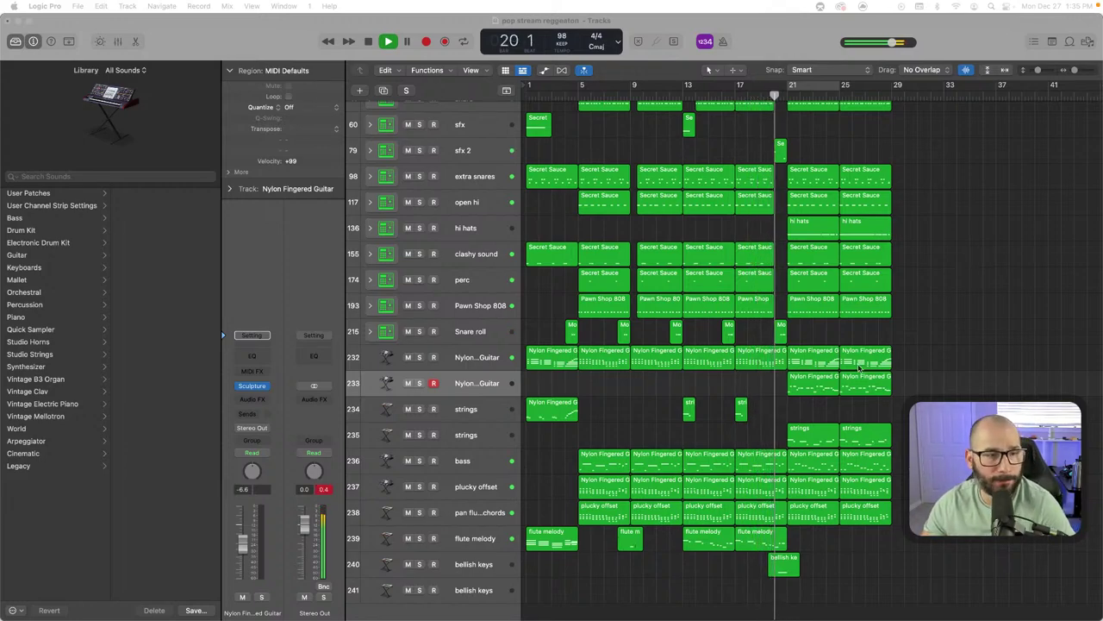
scroll(855, 369, "up", 5)
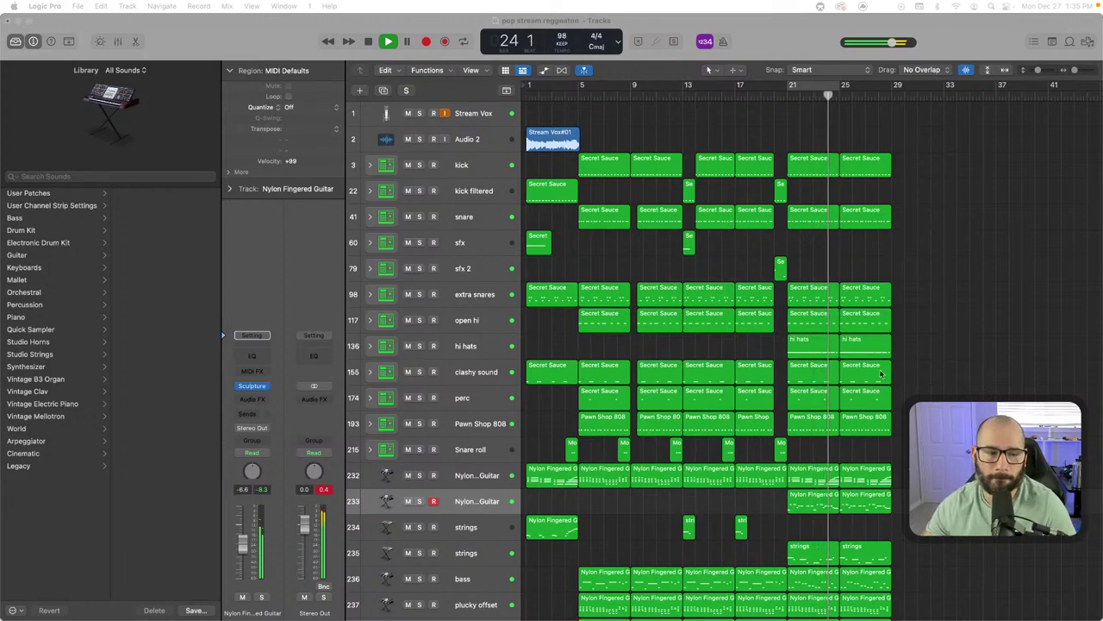
scroll(1057, 376, "down", 5)
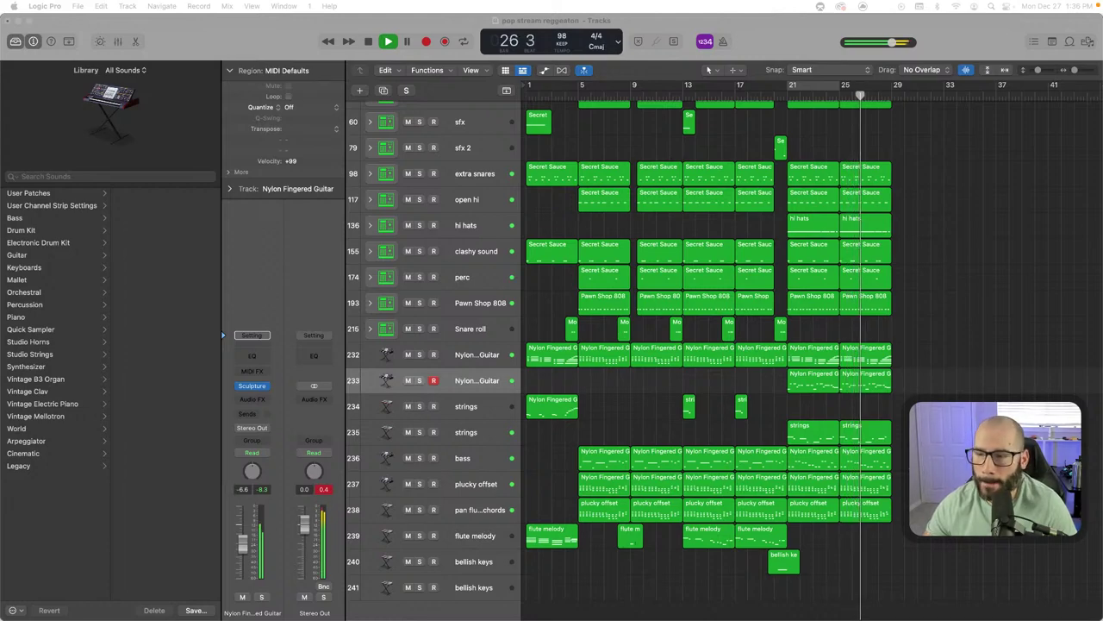
scroll(724, 347, "down", 1)
scroll(724, 348, "up", 2)
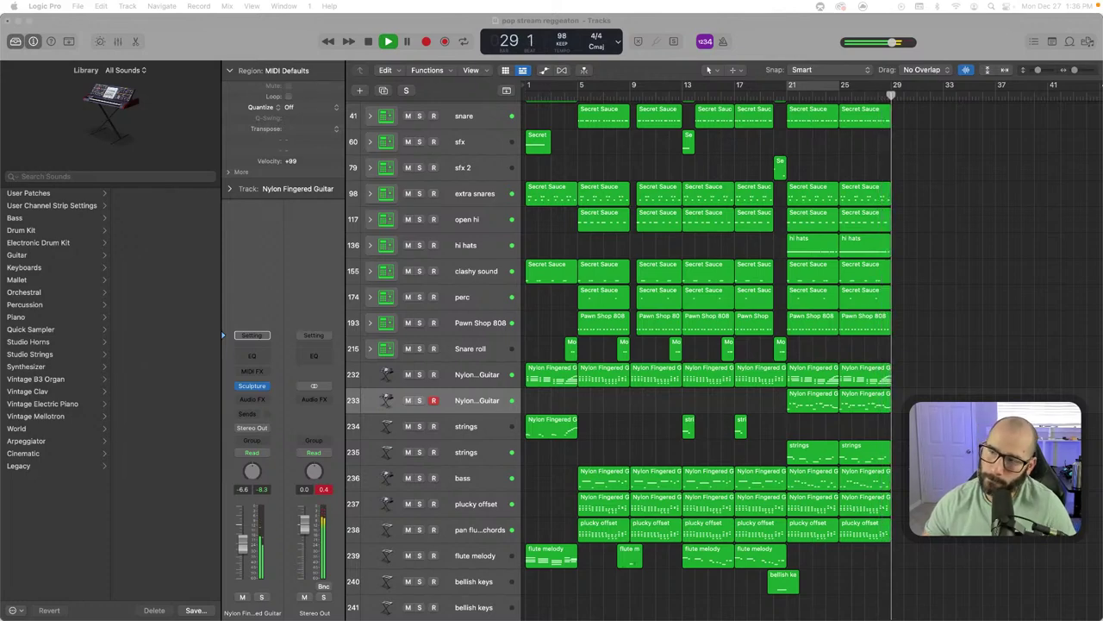
scroll(706, 345, "down", 3)
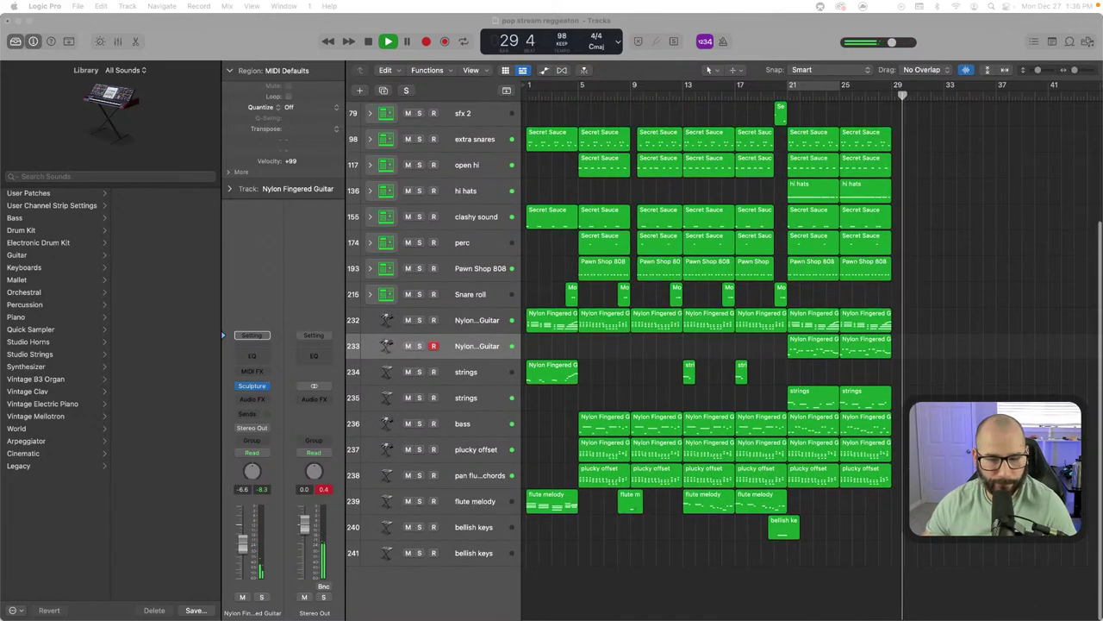
scroll(724, 344, "up", 1)
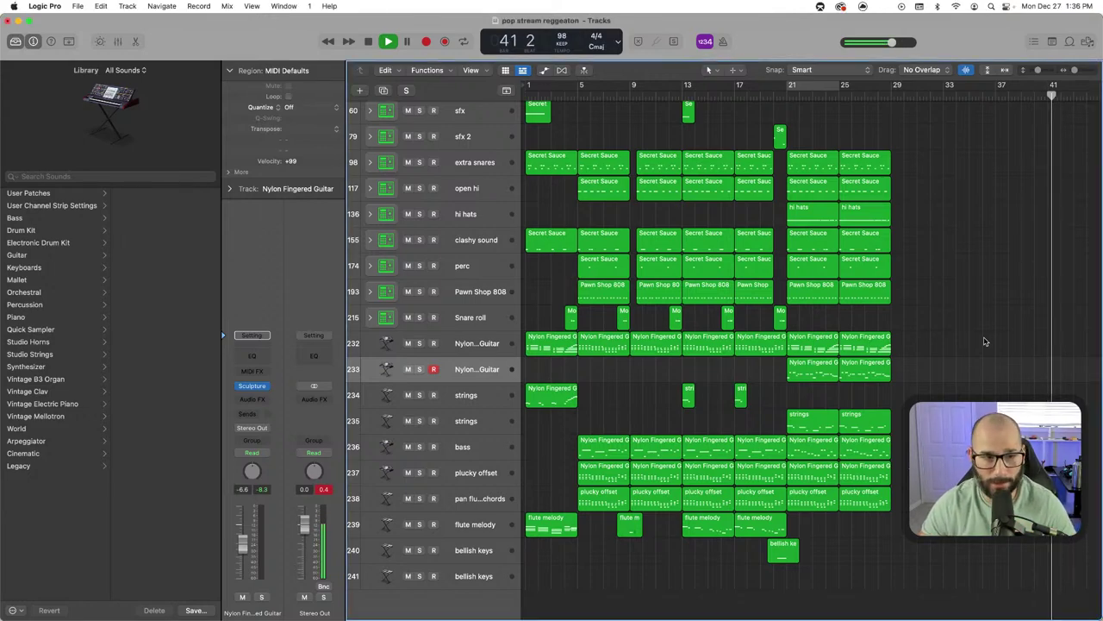
key("space")
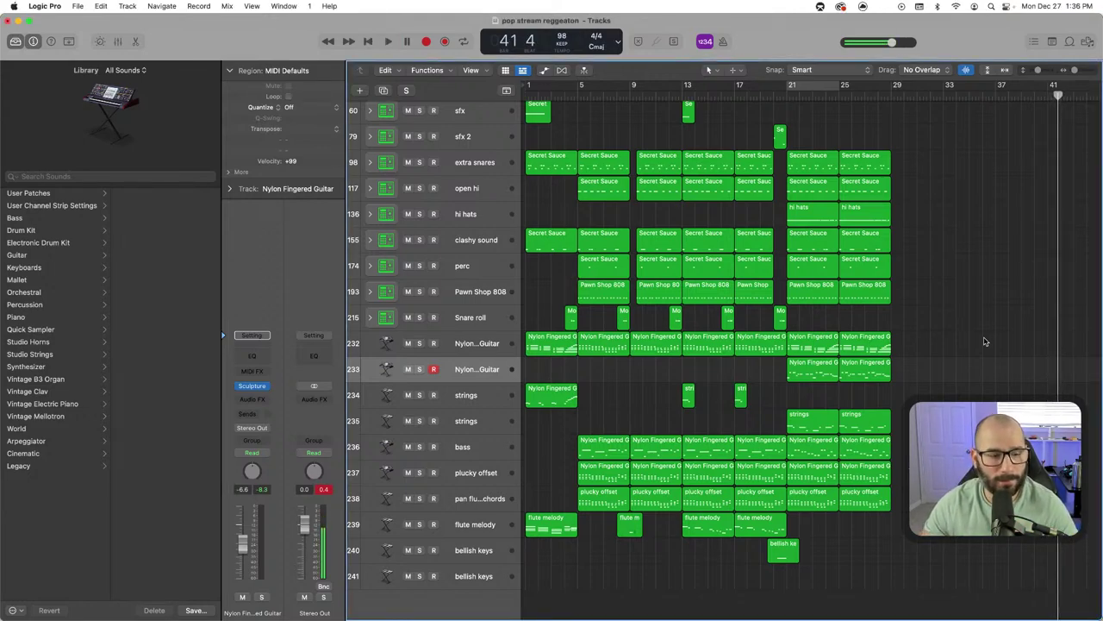
Play the first part of the arrangement from bar 1, replay it from about bar 4, and resume playback from bar 10
key("Return")
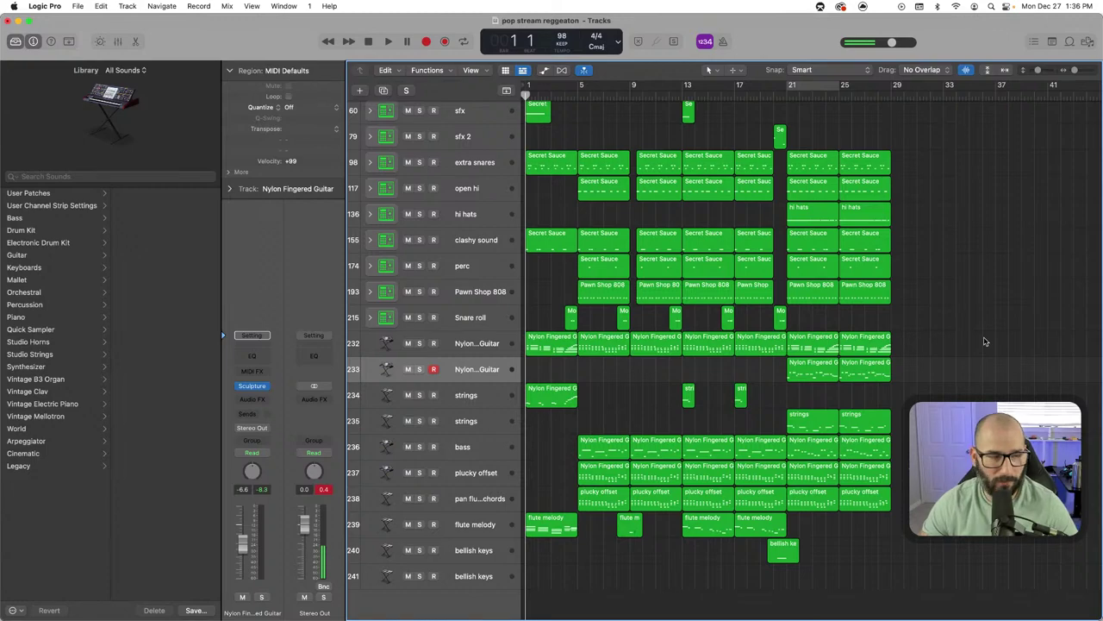
scroll(965, 390, "up", 5)
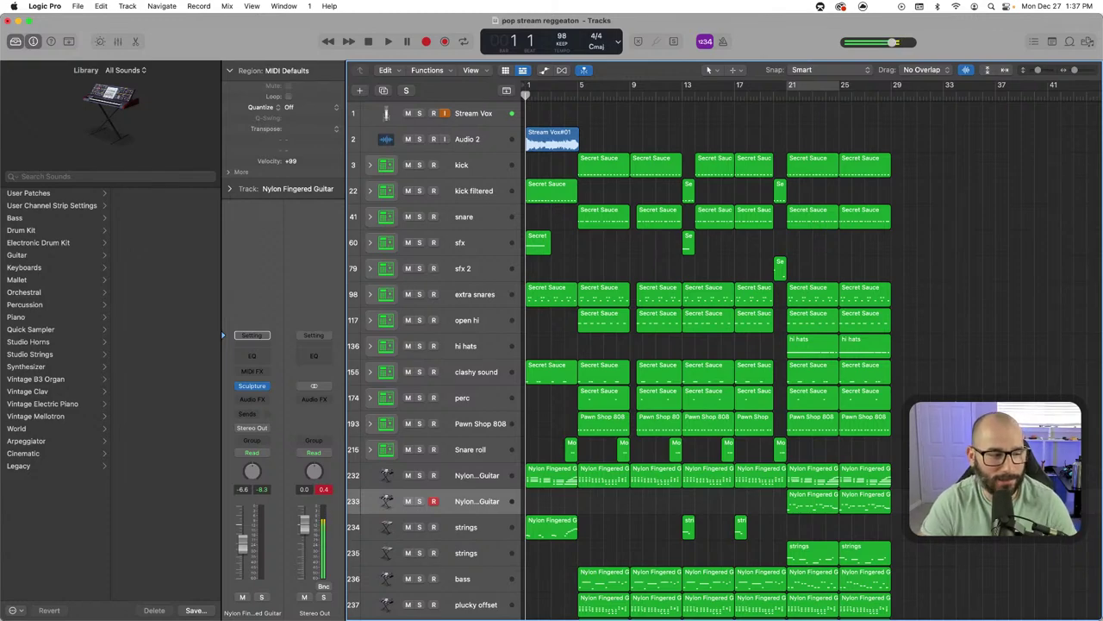
key("space")
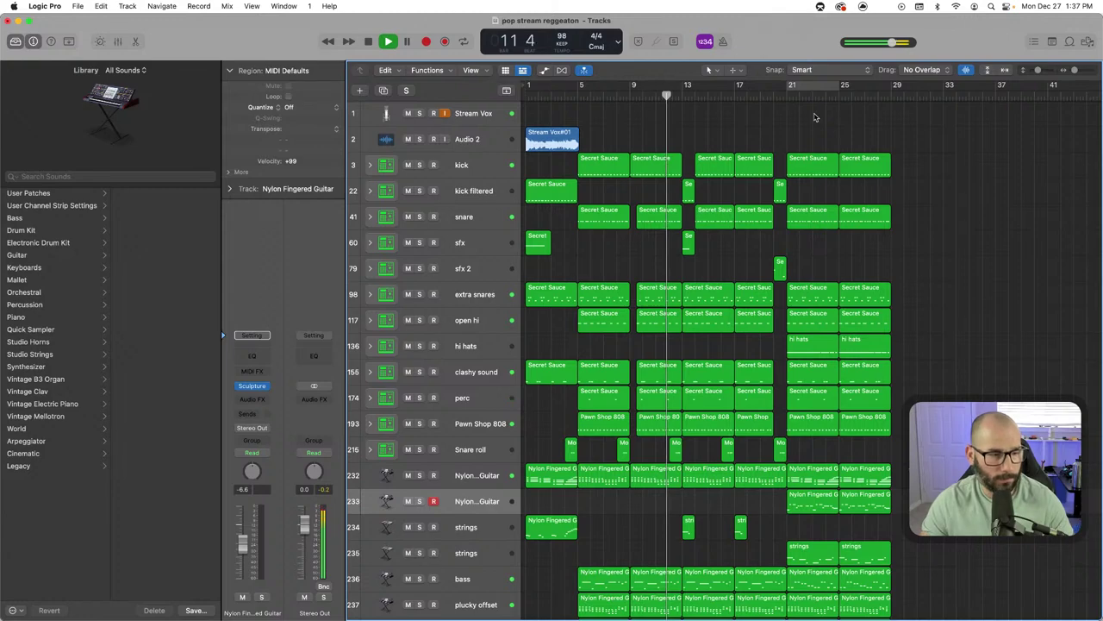
key("space")
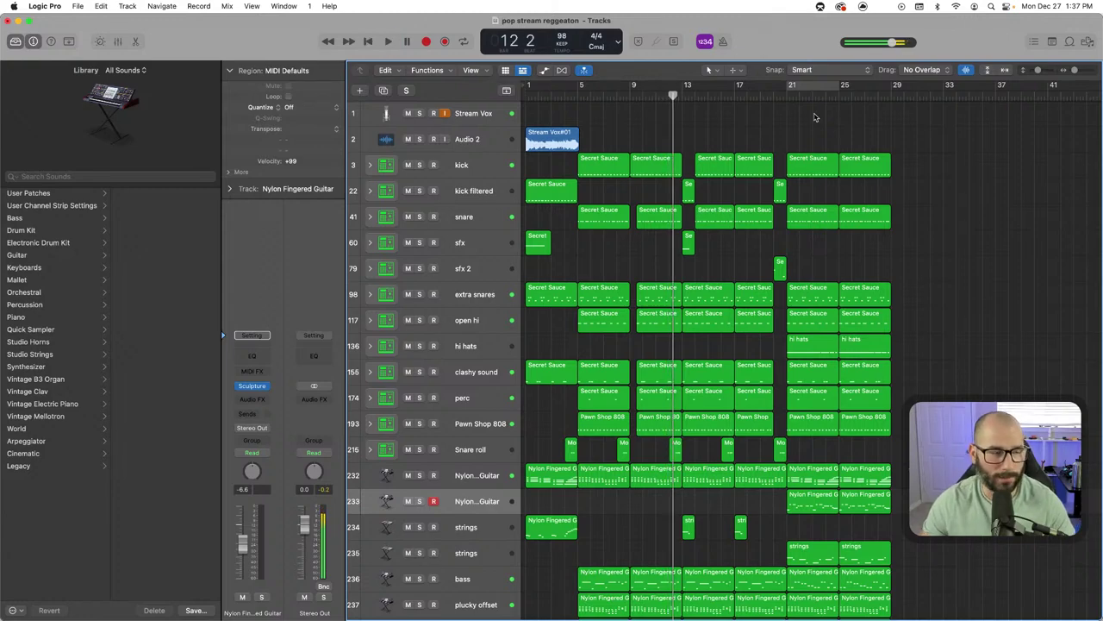
left_click(574, 93)
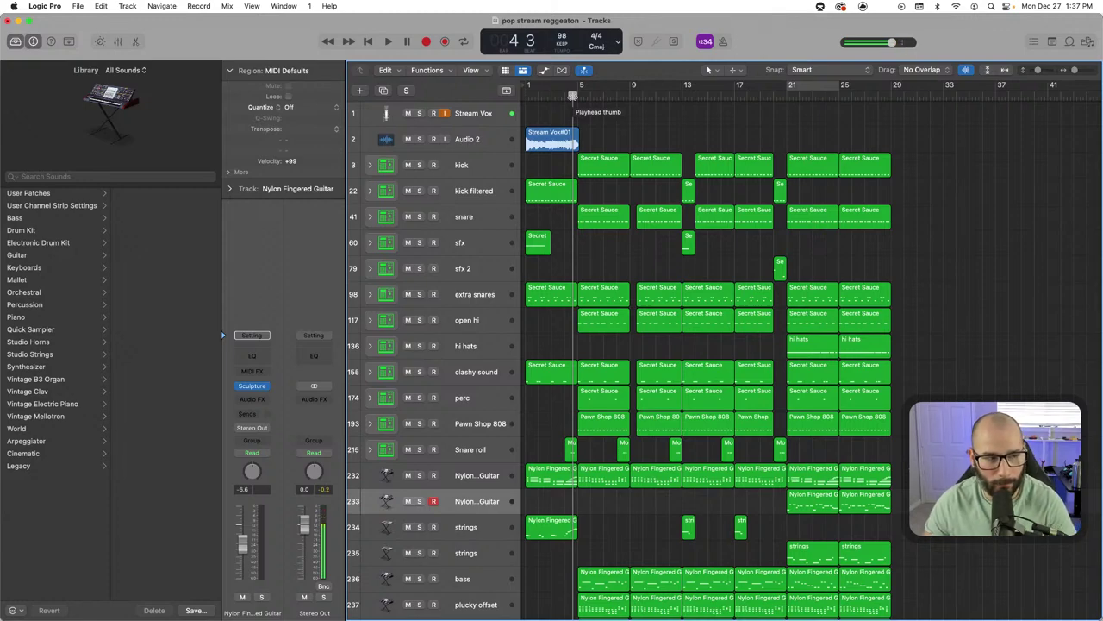
key("space")
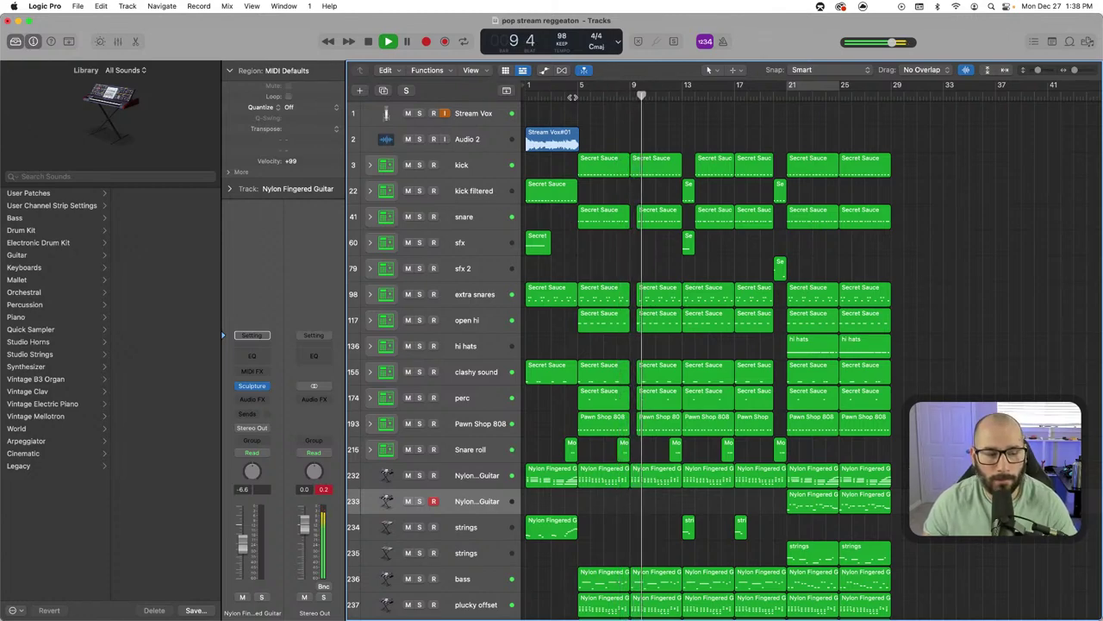
key("space")
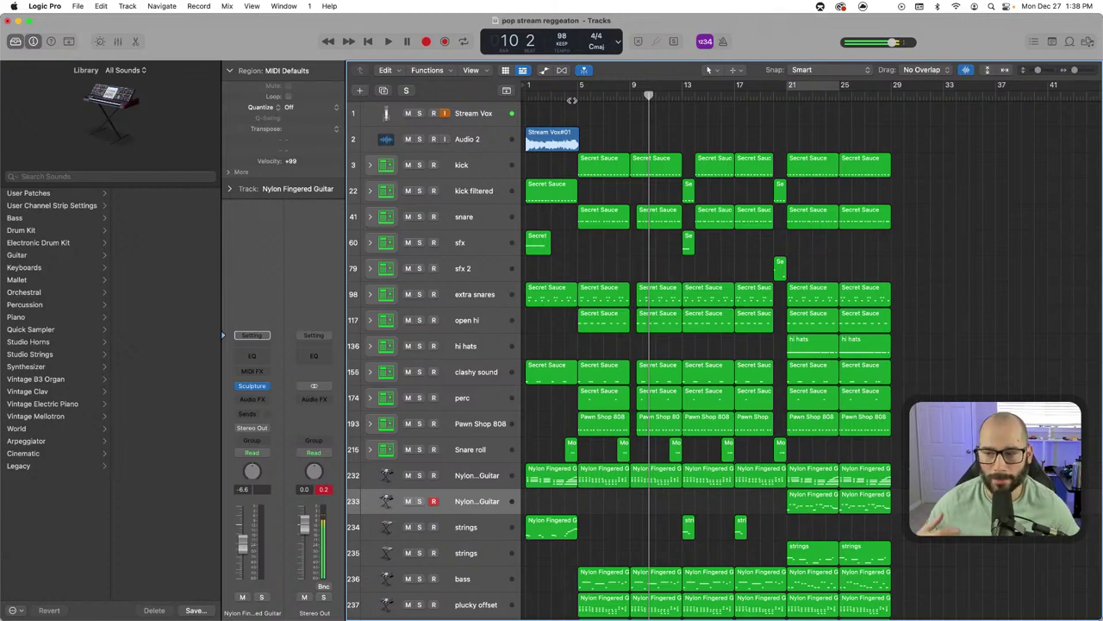
key("space")
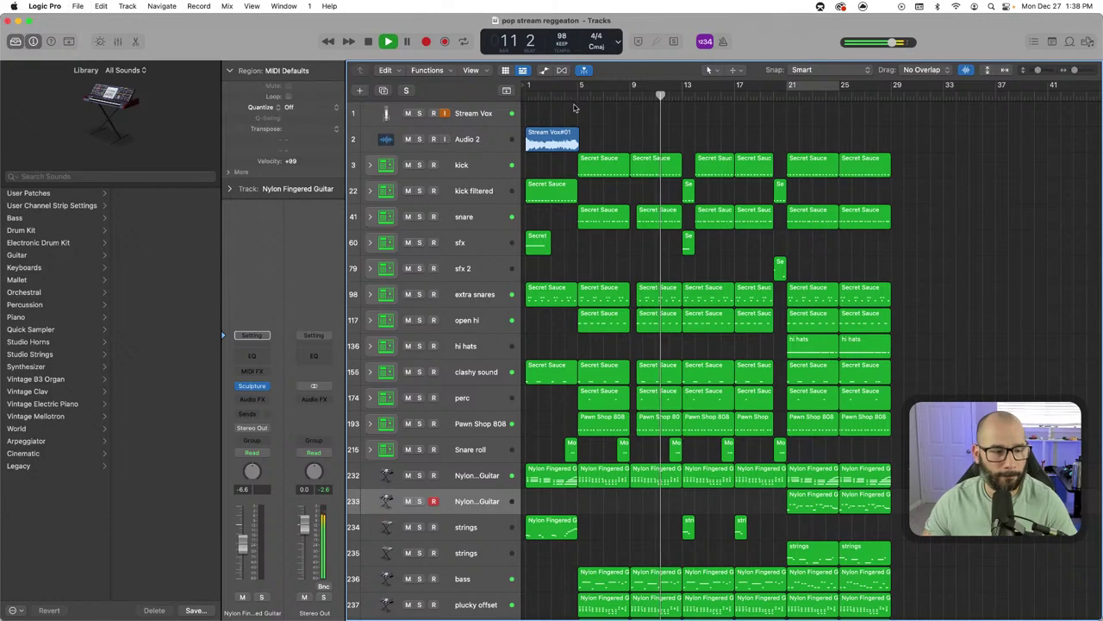
Select all regions on every track from bar 5 to the end of the arrangement and repeat them once from bar 29
scroll(905, 242, "down", 1)
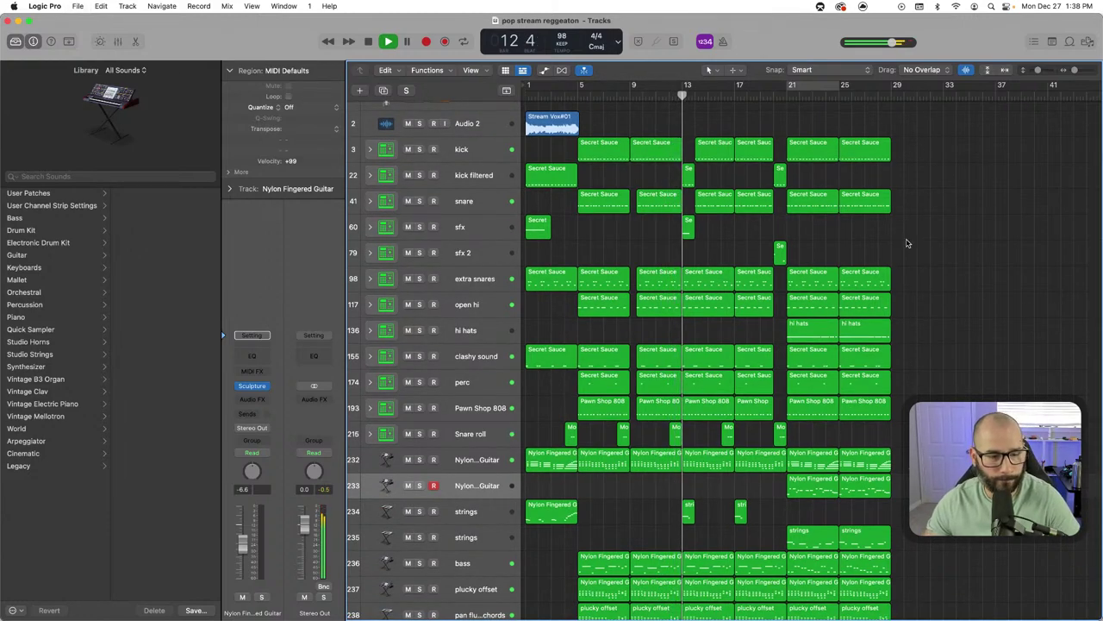
scroll(949, 431, "down", 5)
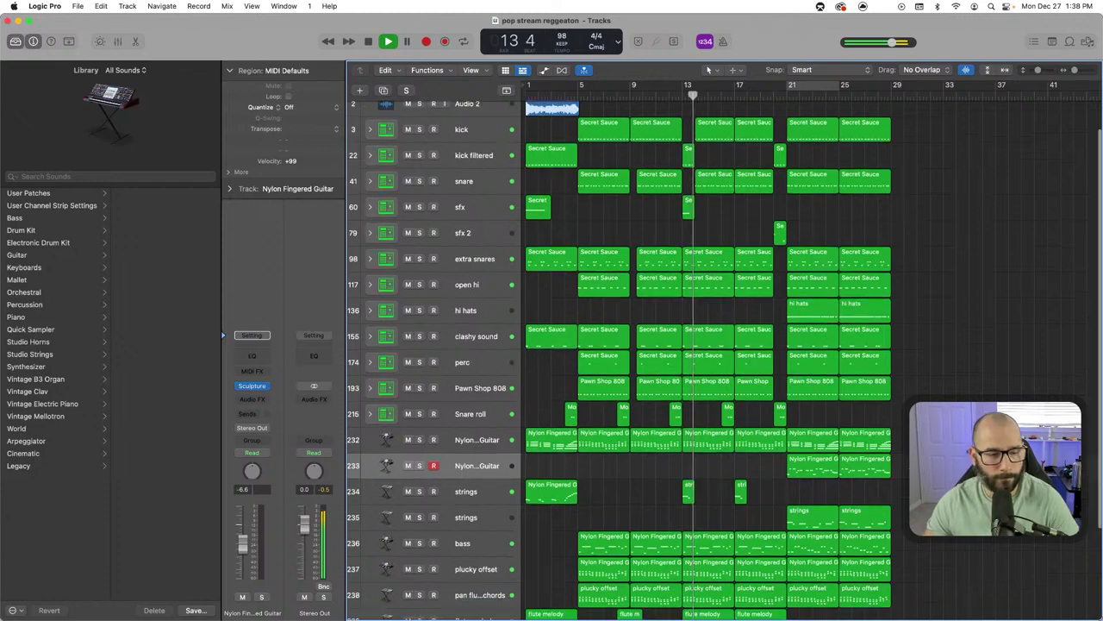
left_click_drag(985, 605, 597, 169)
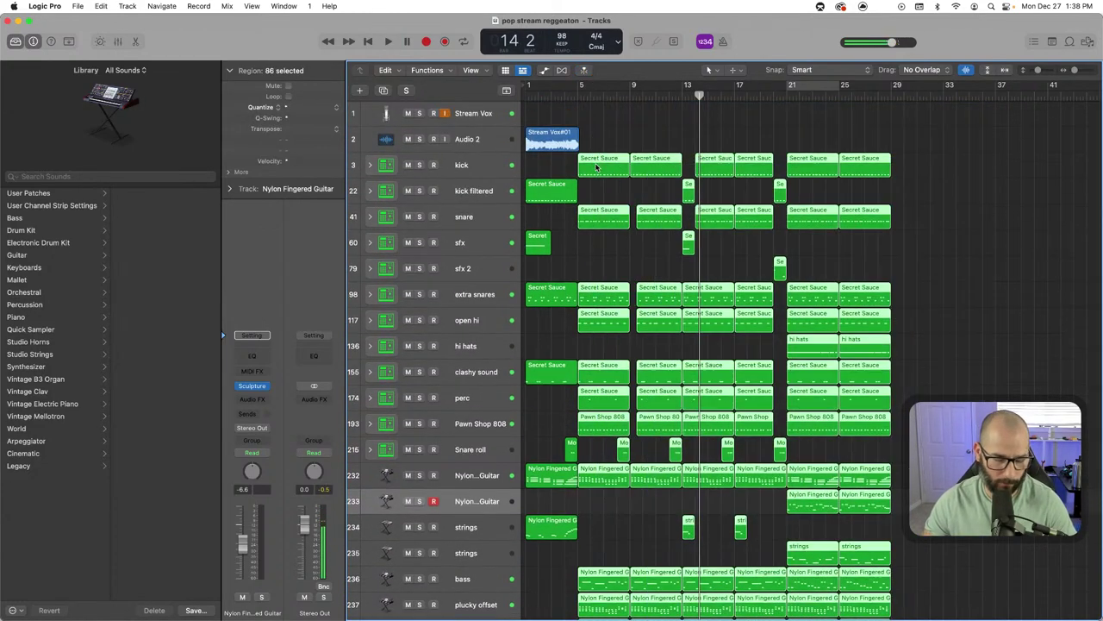
key("super+r")
Play the transition into the repeated section from bar 28 and look over the extended arrangement
left_click(879, 95)
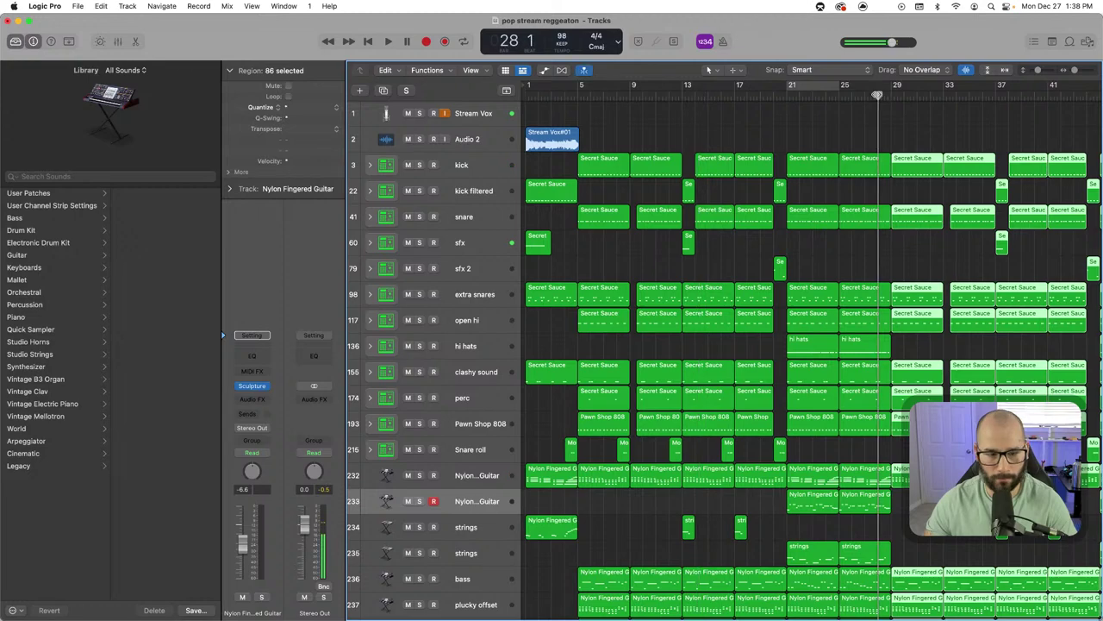
key("space")
key("super+Left")
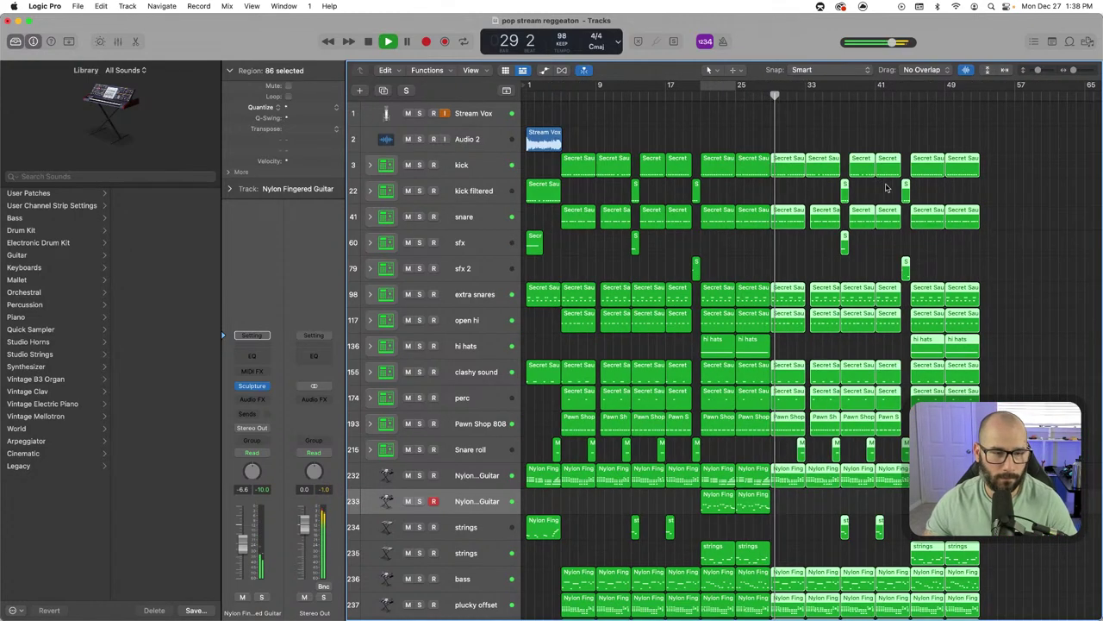
scroll(881, 183, "down", 3)
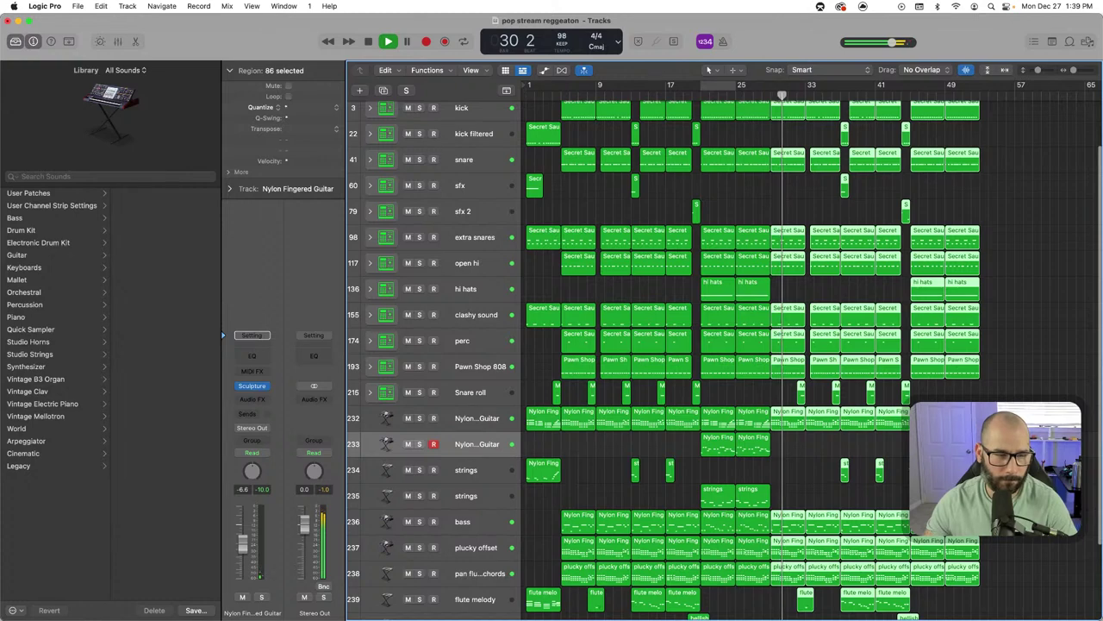
Remove the first two bars of the kick and snare regions at bar 29 so that both start at bar 31
left_click(756, 87)
scroll(787, 224, "up", 3)
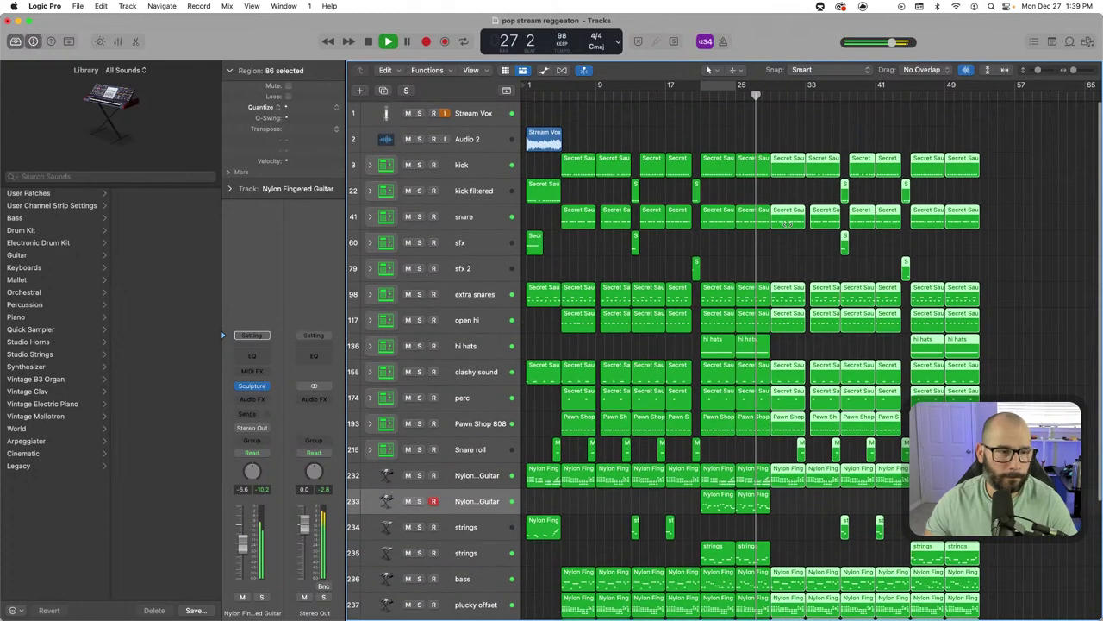
mouse_move(785, 268)
left_mouse_down()
mouse_move(778, 159)
mouse_move(787, 172)
left_mouse_up()
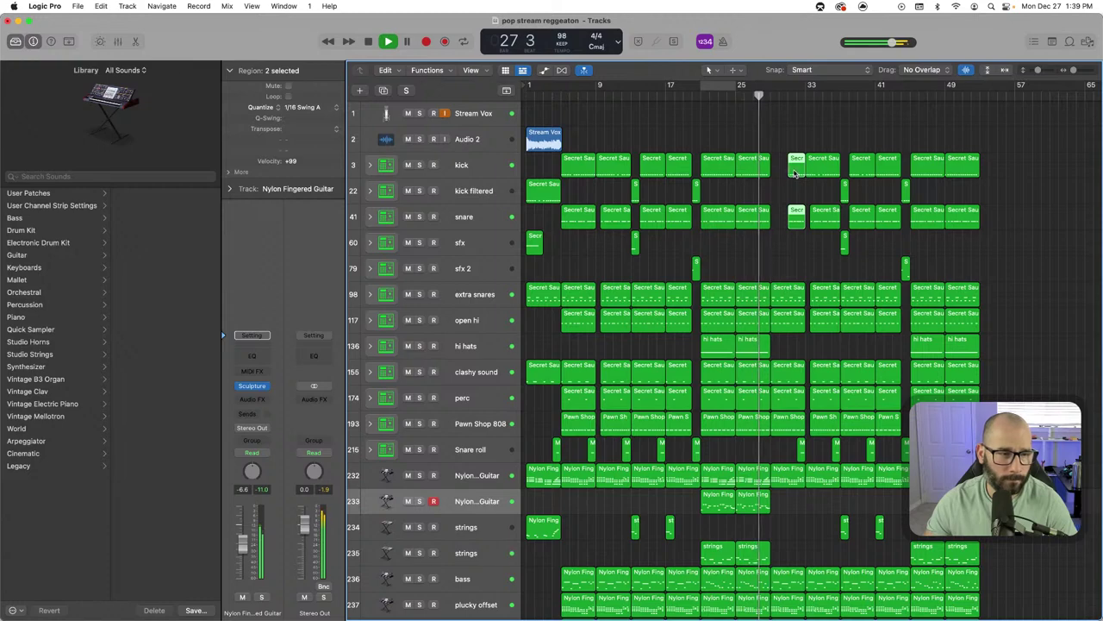
left_click_drag(794, 172, 781, 192)
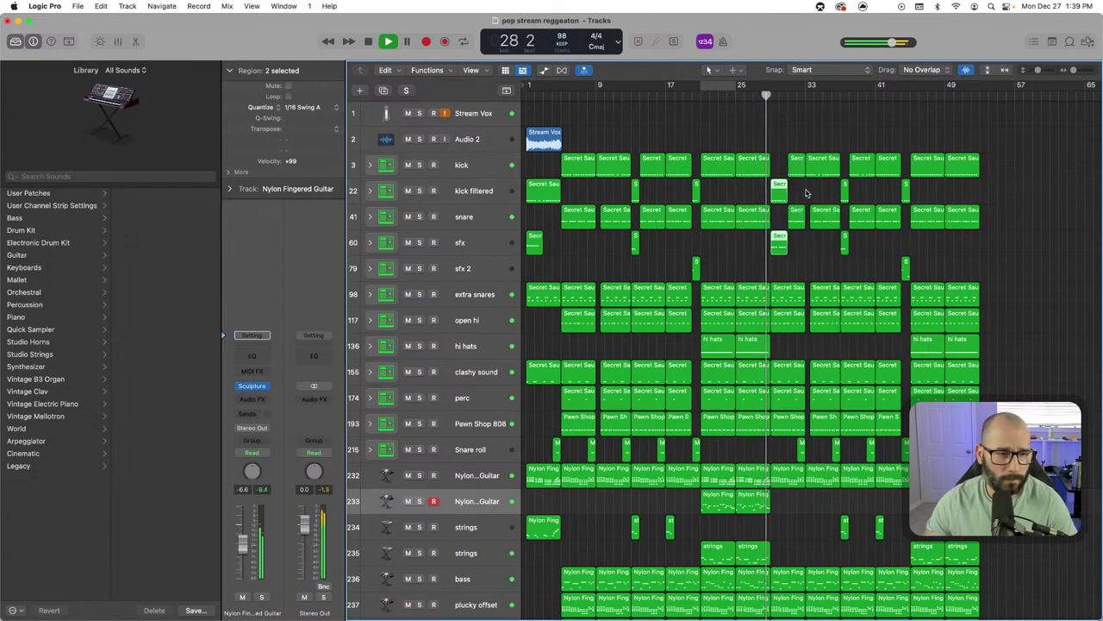
left_click(806, 191)
key("super+z")
key("space")
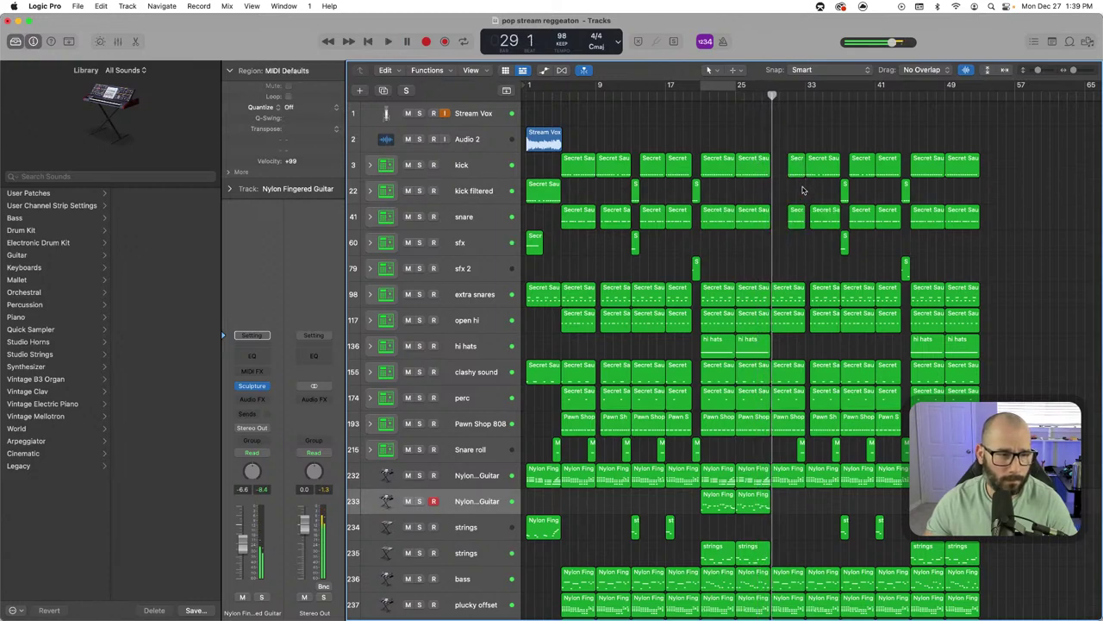
Copy the two-bar kick region to bar 29 on the kick filtered track and capture a performance on the sfx track at bar 29
left_click_drag(798, 170, 780, 195)
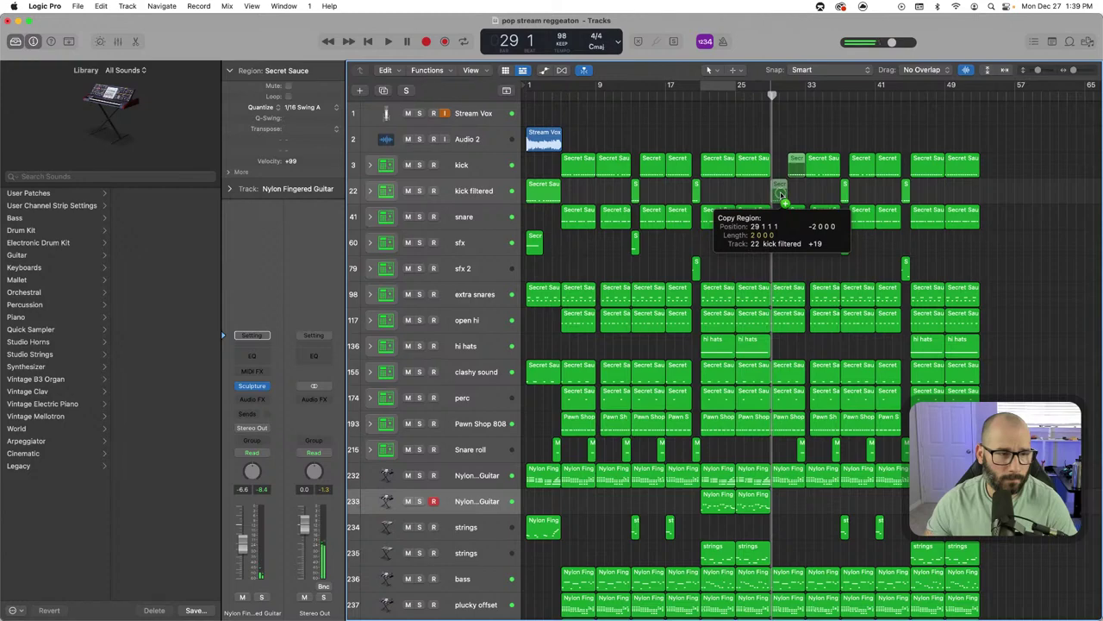
left_click(756, 96)
key("space")
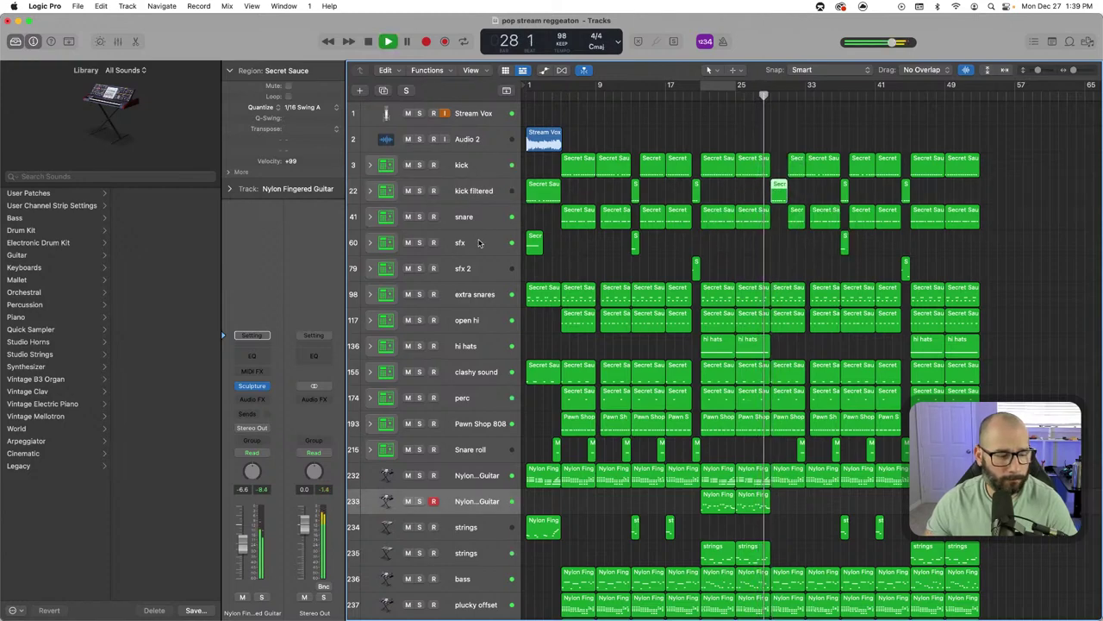
left_click(481, 242)
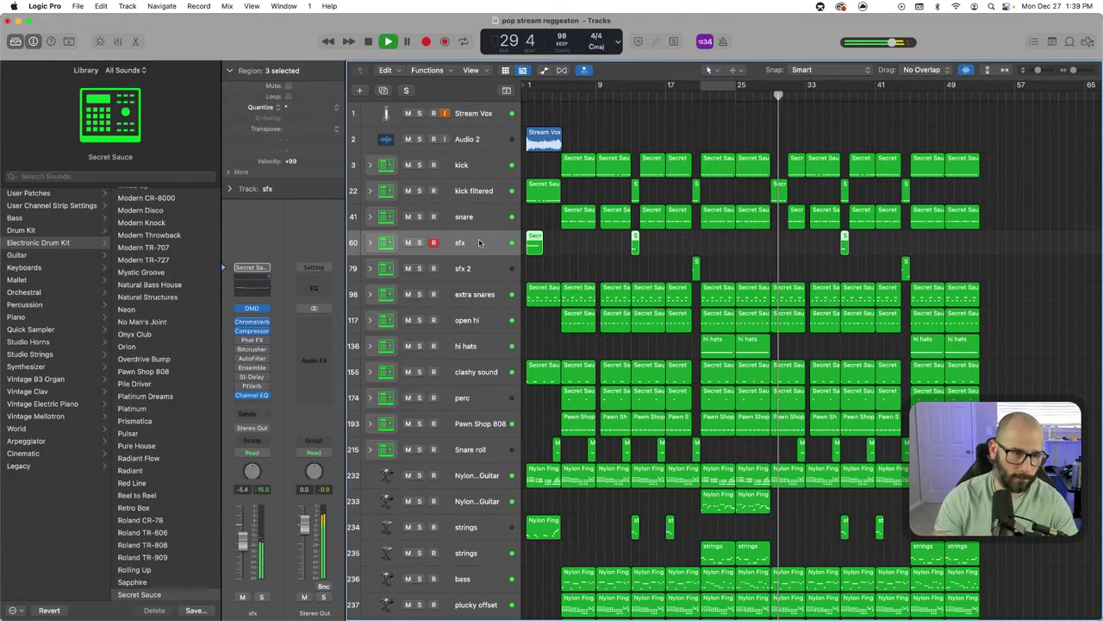
key("shift+r")
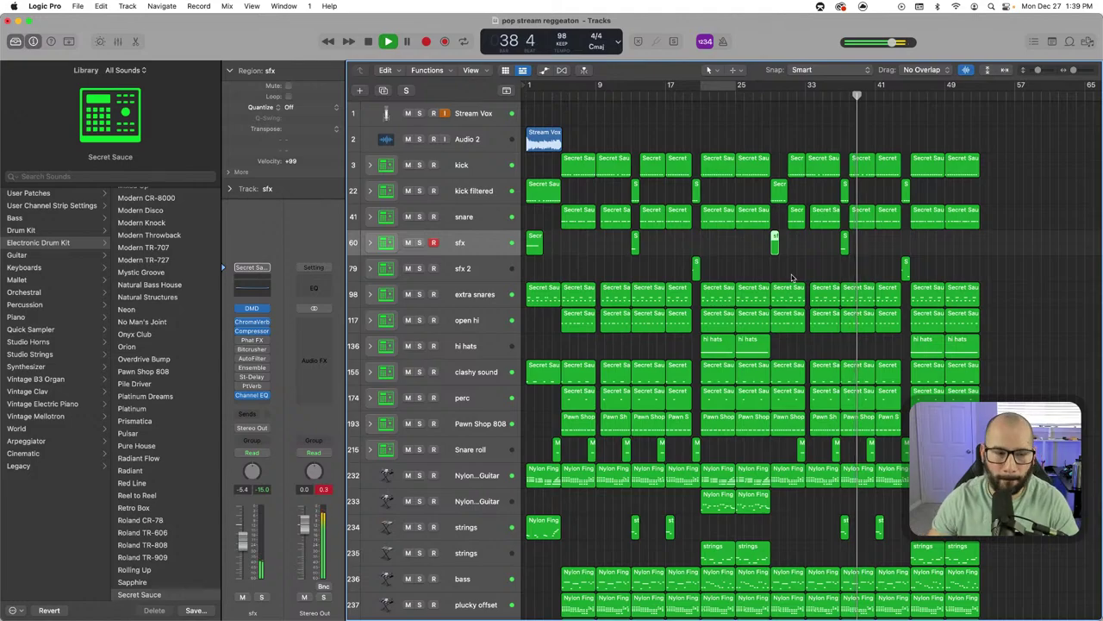
Select all regions on every track from bar 29 to the end of the arrangement and repeat them once from bar 53
scroll(794, 277, "down", 4)
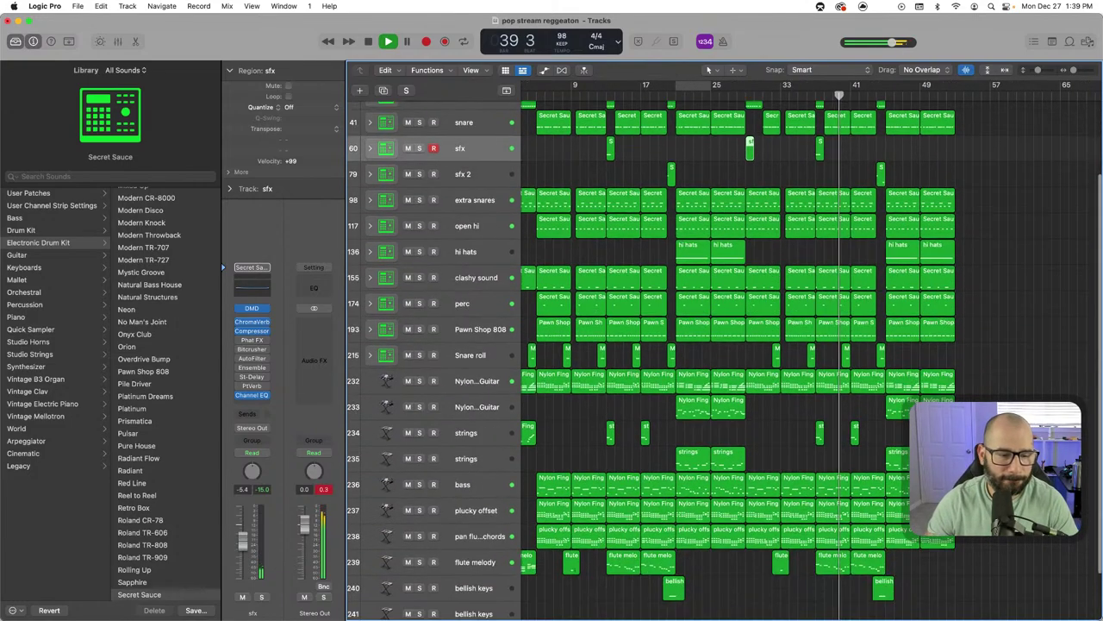
left_click_drag(995, 575, 909, 131)
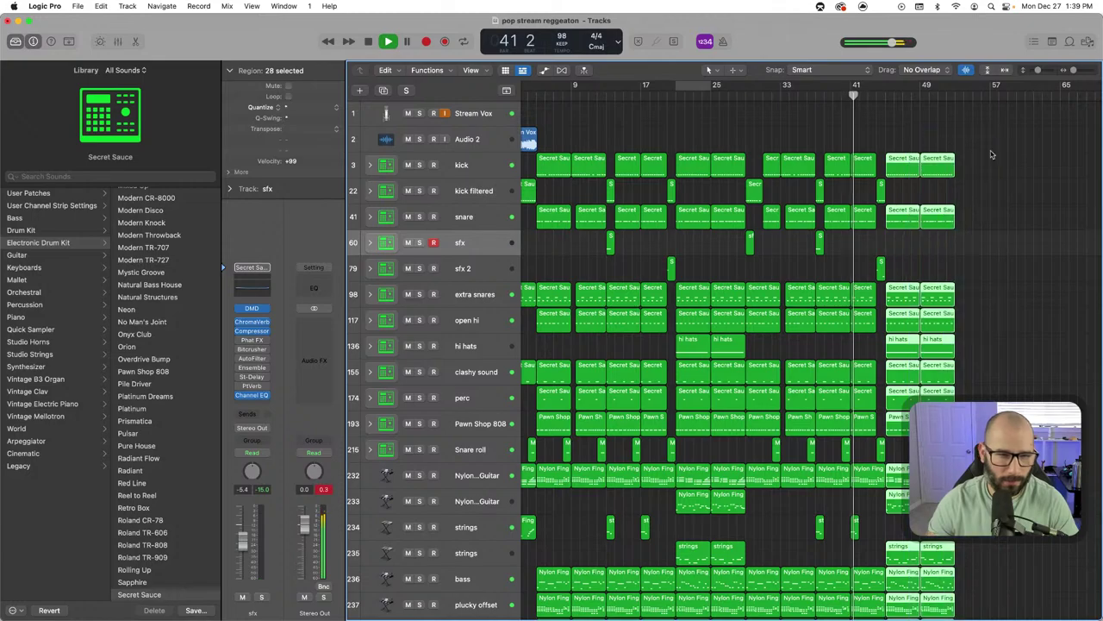
left_click(995, 157)
scroll(974, 323, "down", 5)
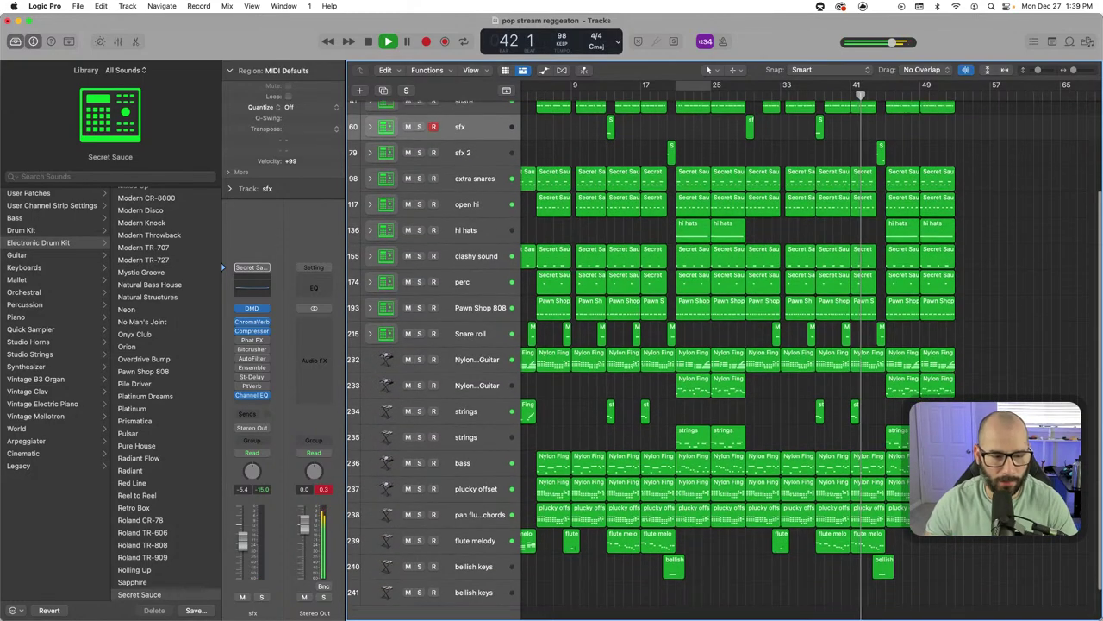
mouse_move(1037, 582)
left_mouse_down()
mouse_move(772, 177)
mouse_move(753, 102)
left_mouse_up()
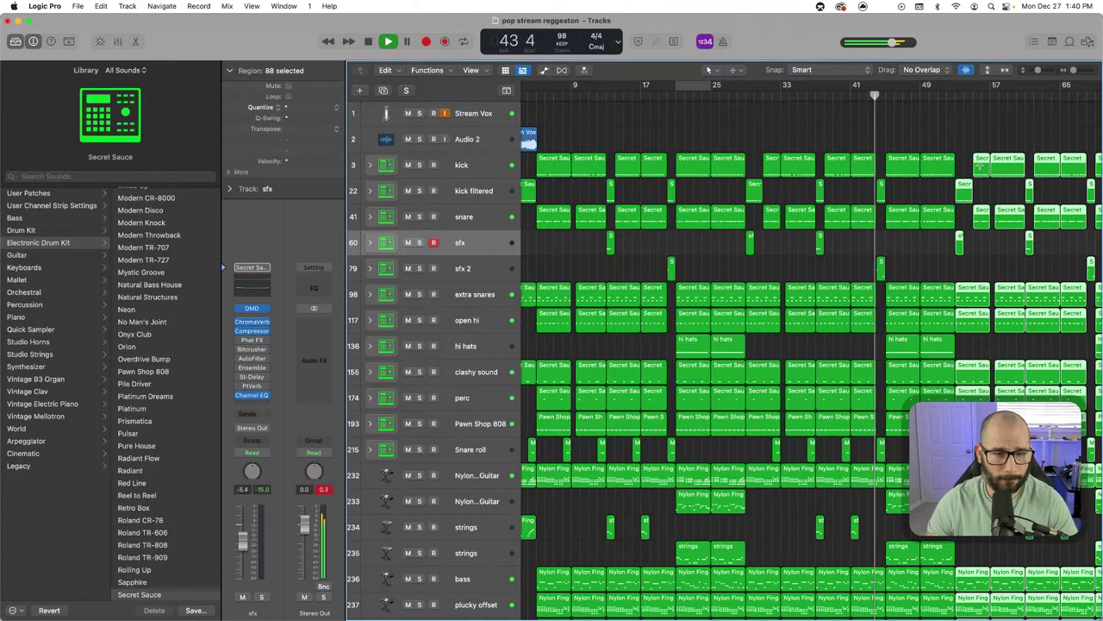
Move the final section's regions on all tracks from bar 69 to bar 73, opening a four-bar gap
scroll(953, 172, "right", 6)
scroll(957, 223, "down", 5)
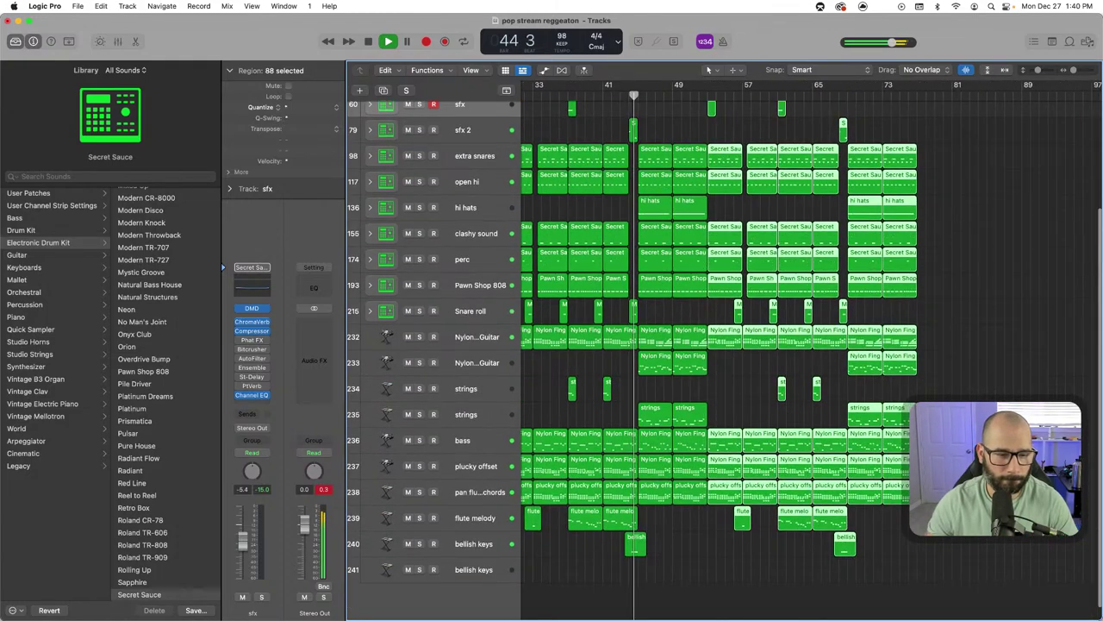
mouse_move(963, 524)
left_mouse_down()
mouse_move(853, 86)
mouse_move(862, 34)
mouse_move(859, 164)
mouse_move(895, 173)
left_mouse_up()
scroll(851, 241, "down", 3)
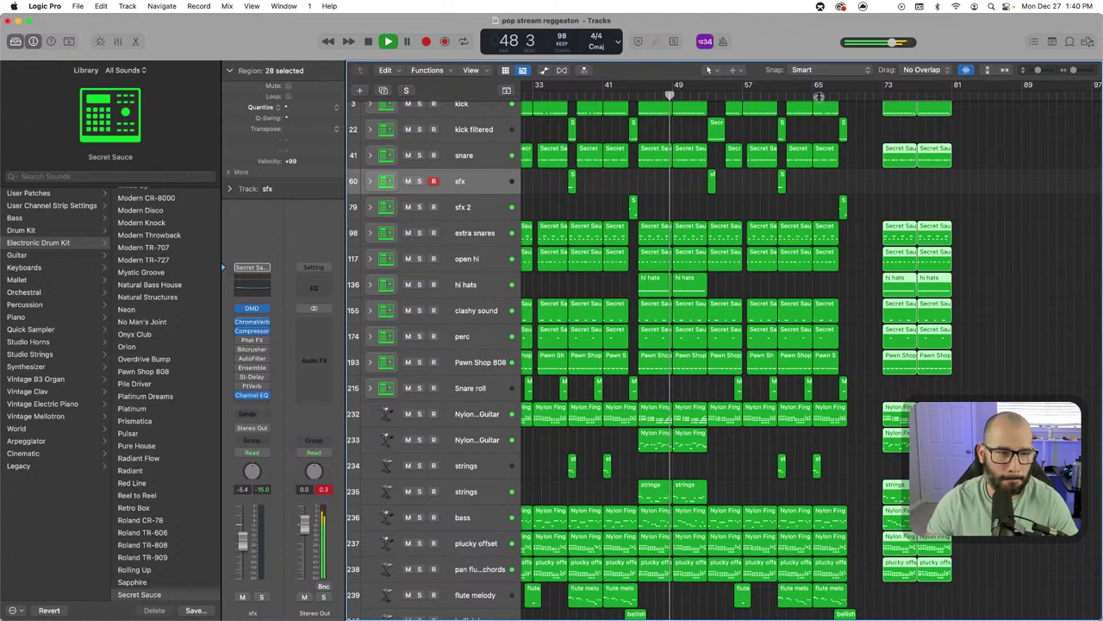
left_click(823, 95)
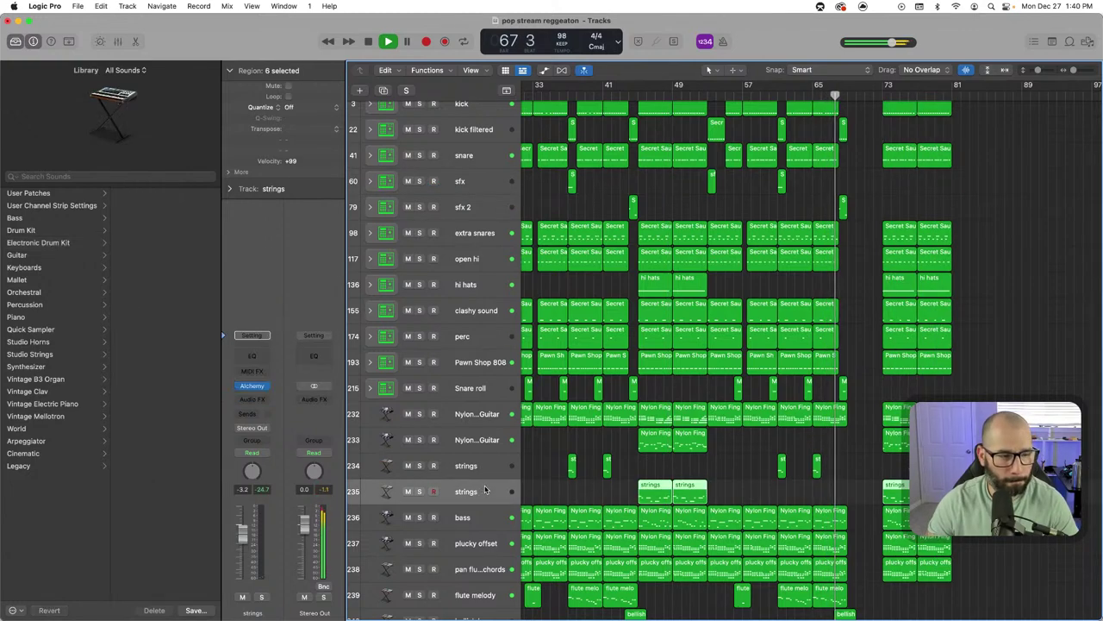
key("r")
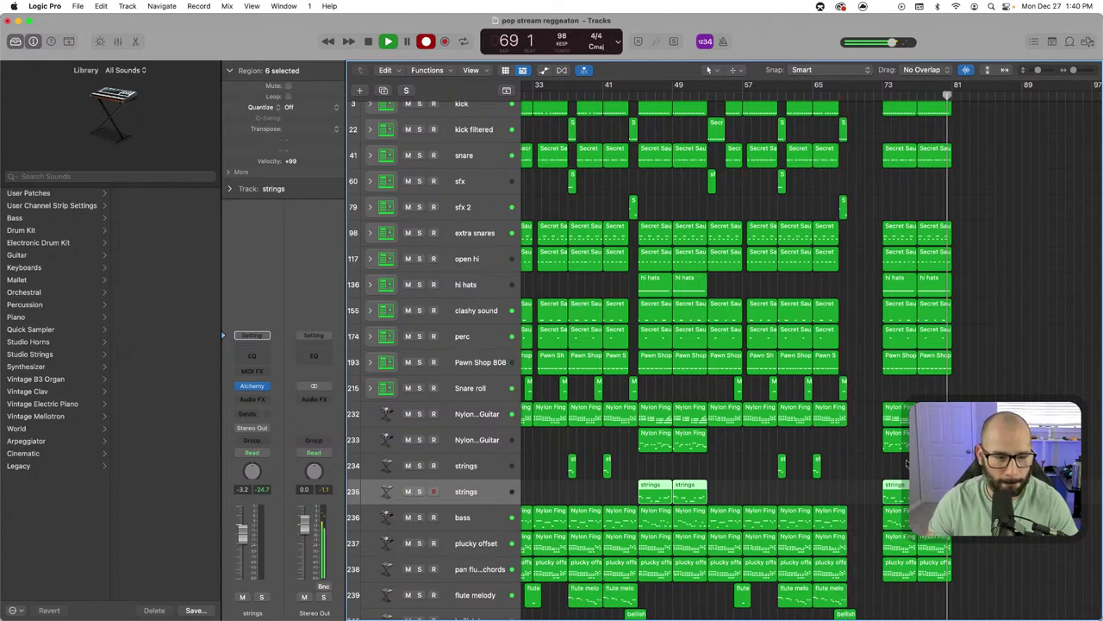
key("space")
Fill the gap at bar 69 with a copy of the second nylon guitar's region and a four-bar kick region on the kick filtered track
left_click_drag(998, 431, 963, 431)
left_click_drag(879, 466, 879, 465)
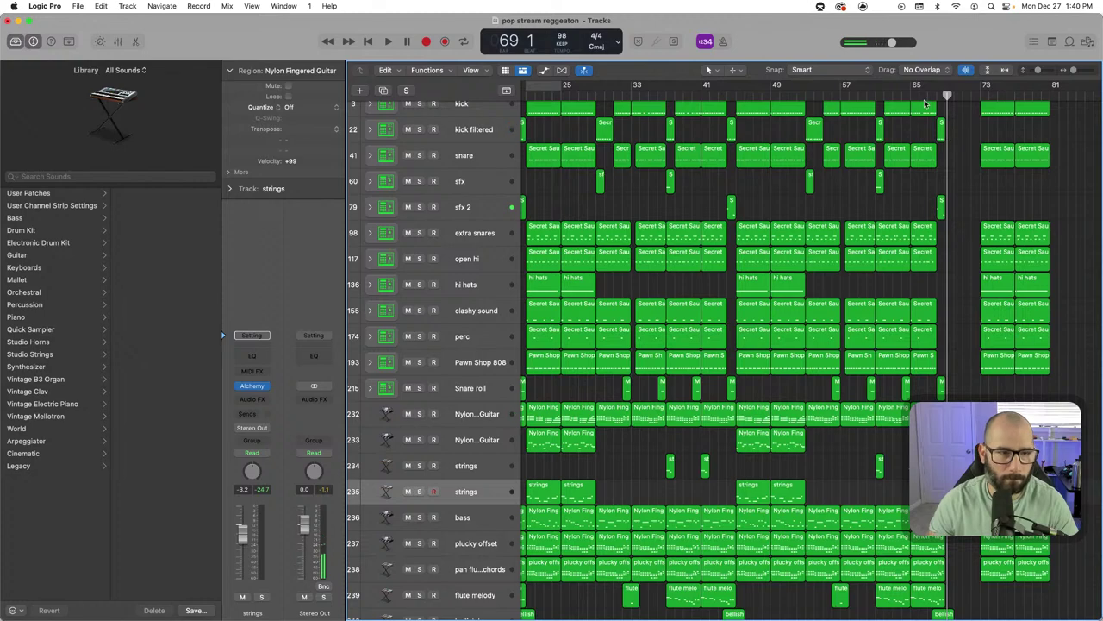
left_click(925, 93)
key("space")
scroll(927, 163, "up", 3)
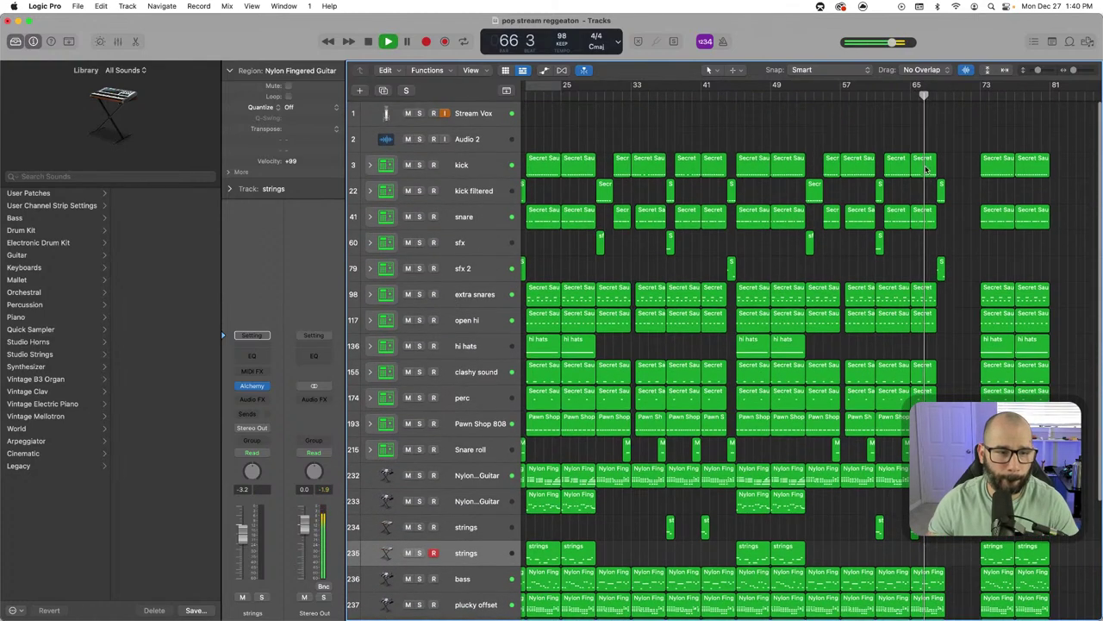
left_click_drag(859, 160, 971, 203)
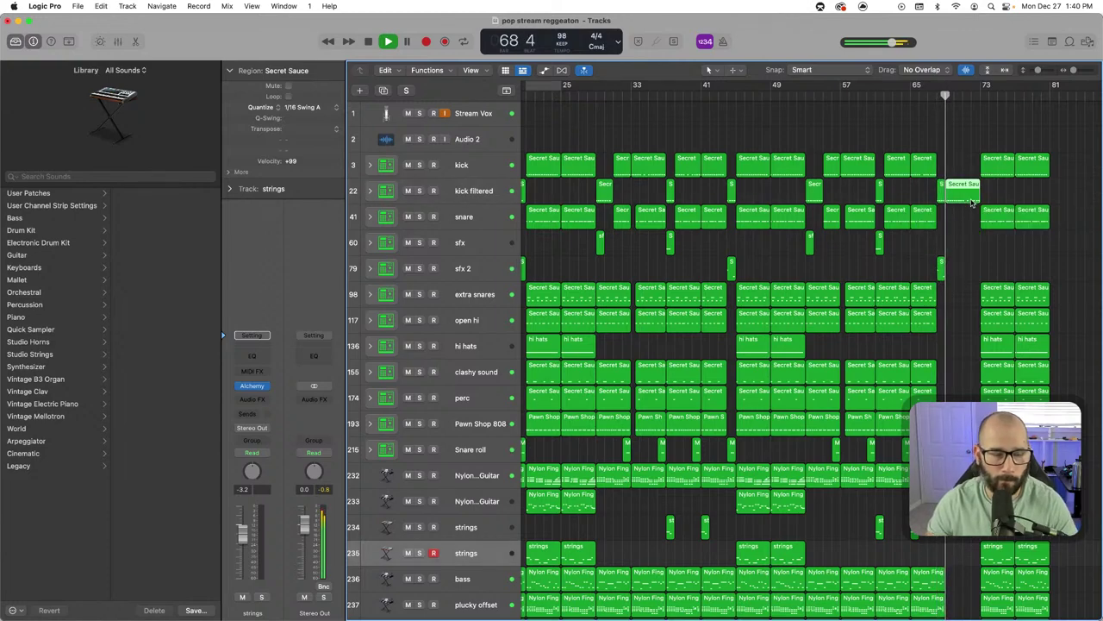
Copy the first nylon guitar's region to bar 69 and capture a strings performance from bar 69 to 73 on the lower strings track
left_click(902, 97)
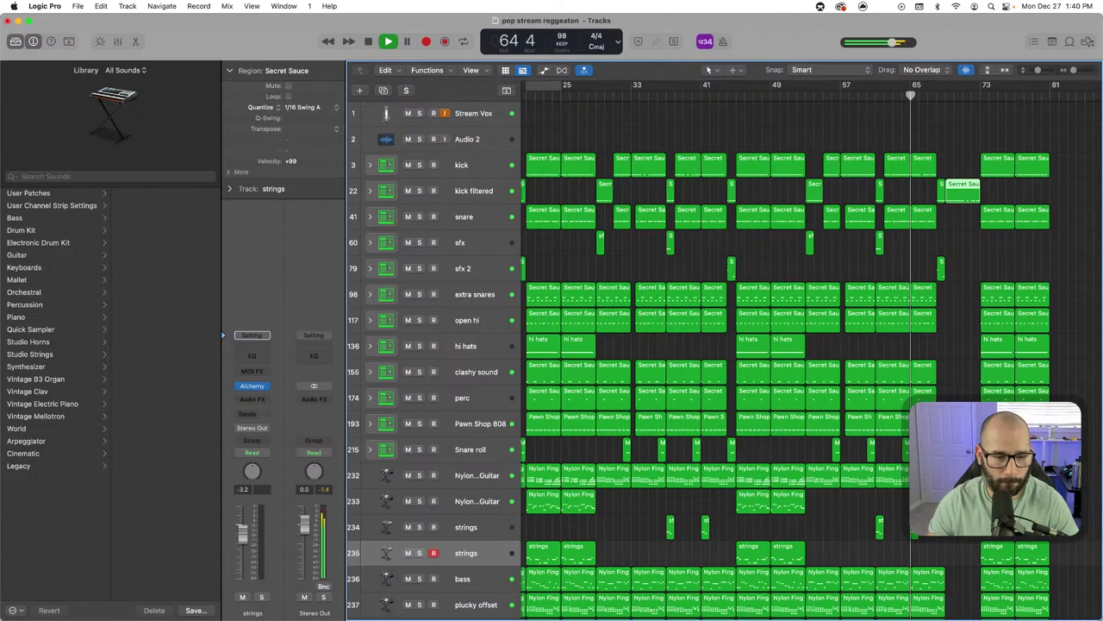
left_click(883, 484)
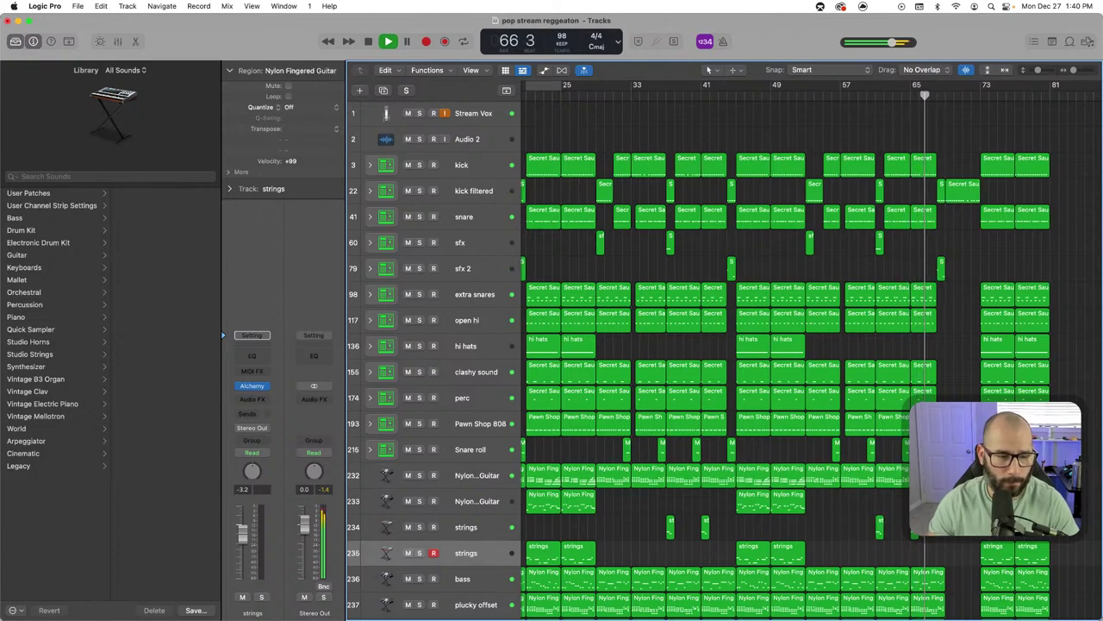
left_click(485, 555)
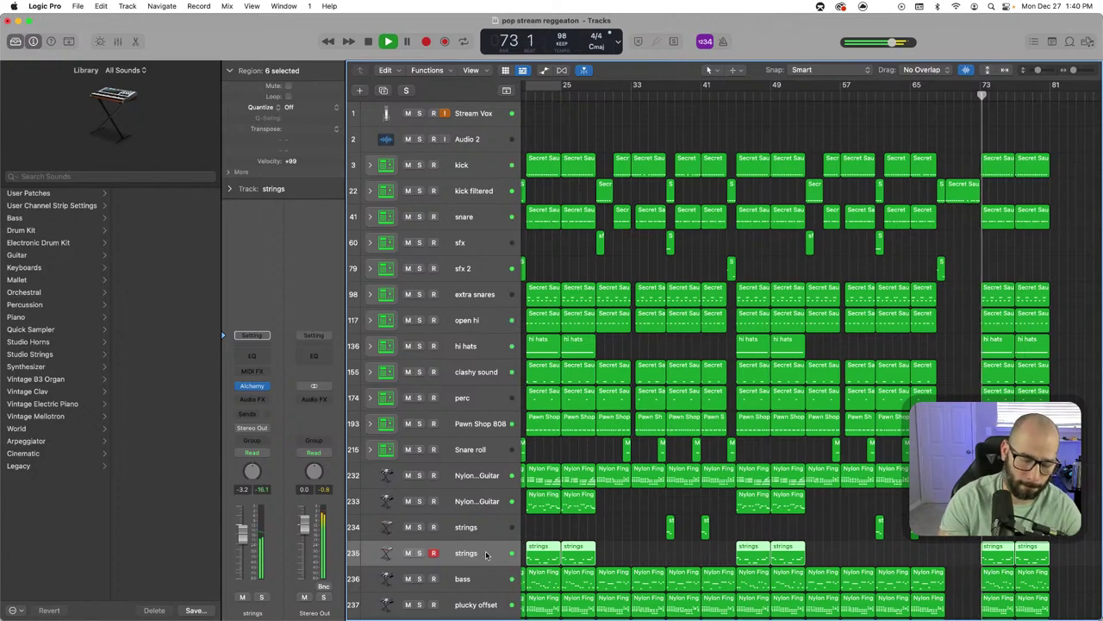
key("super+z")
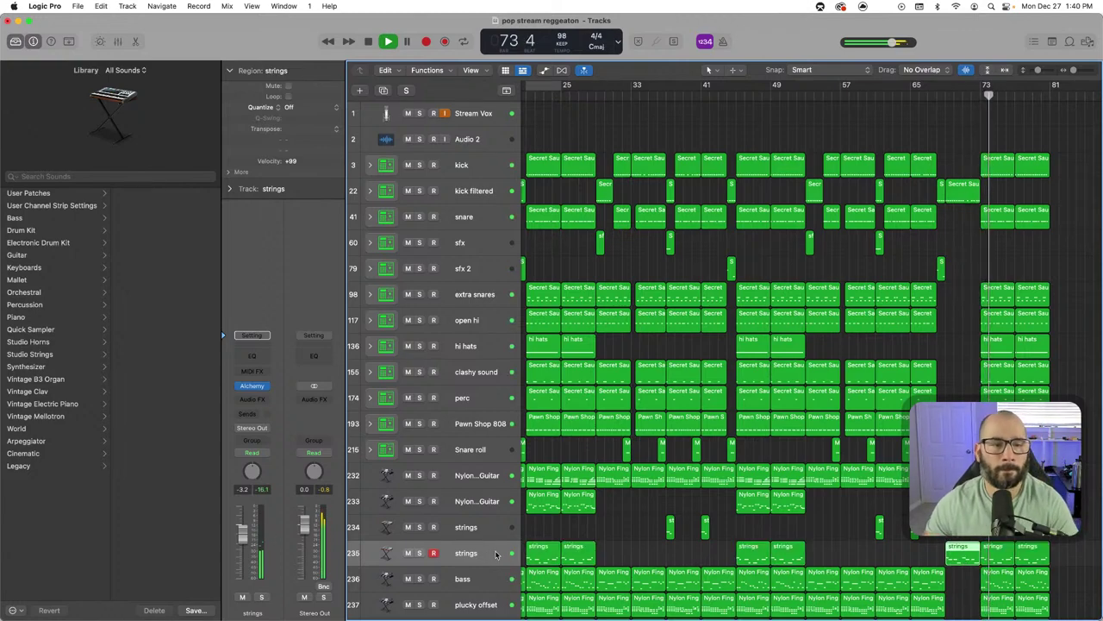
Move the final section from bar 73 to bar 77 and repeat the four breakdown regions from bar 69 once at bar 73
left_click(888, 95)
scroll(1054, 544, "down", 3)
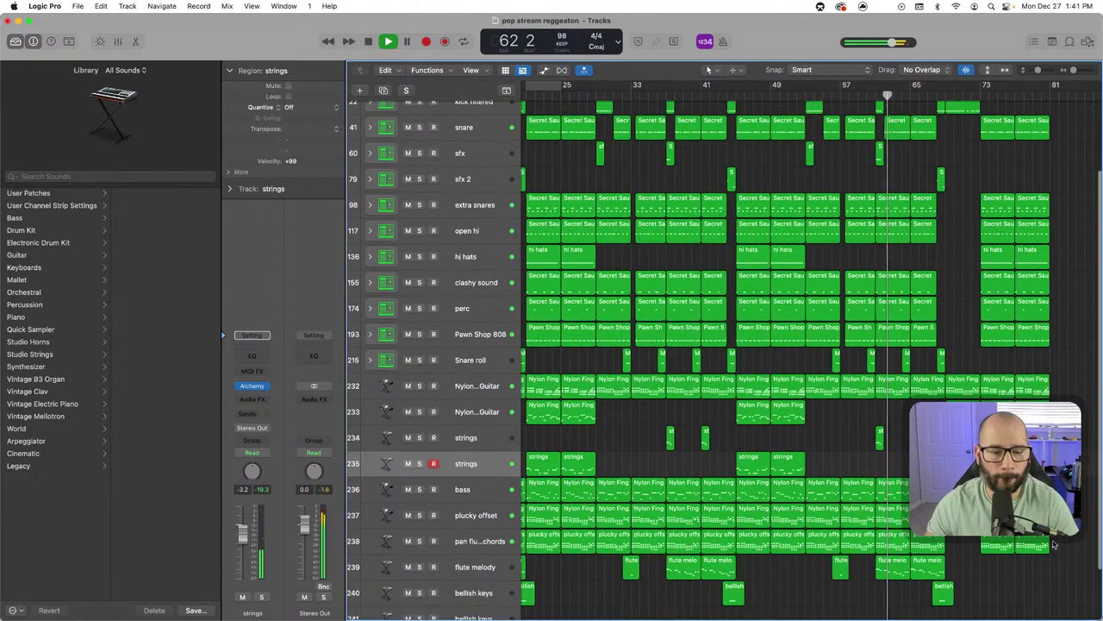
left_click_drag(1053, 544, 997, 99)
left_click_drag(994, 170, 963, 587)
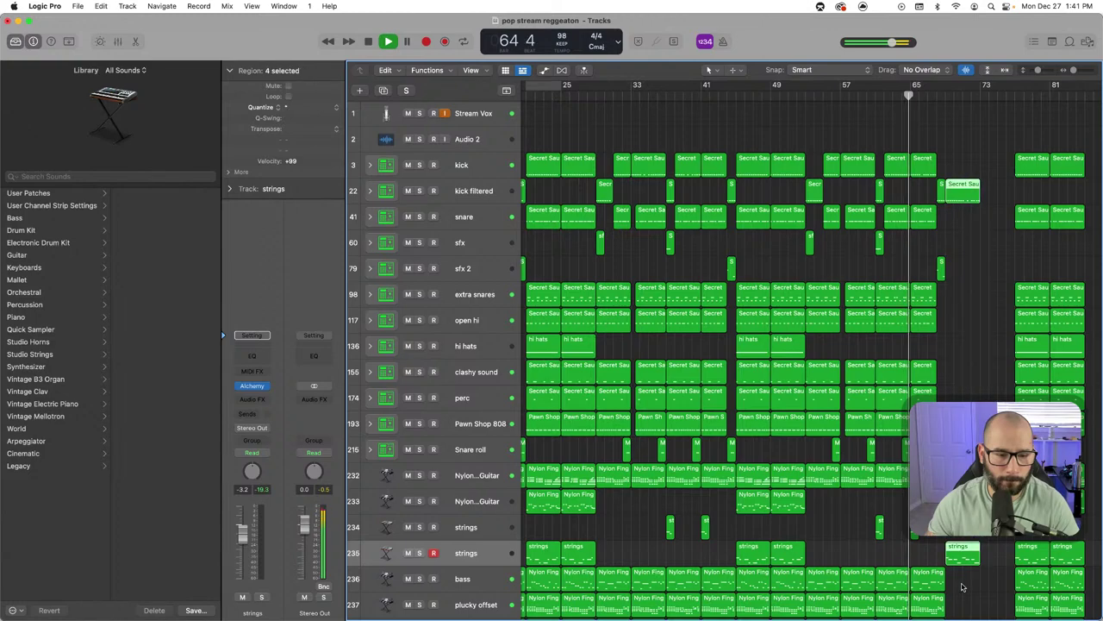
key("super+r")
scroll(966, 560, "down", 1)
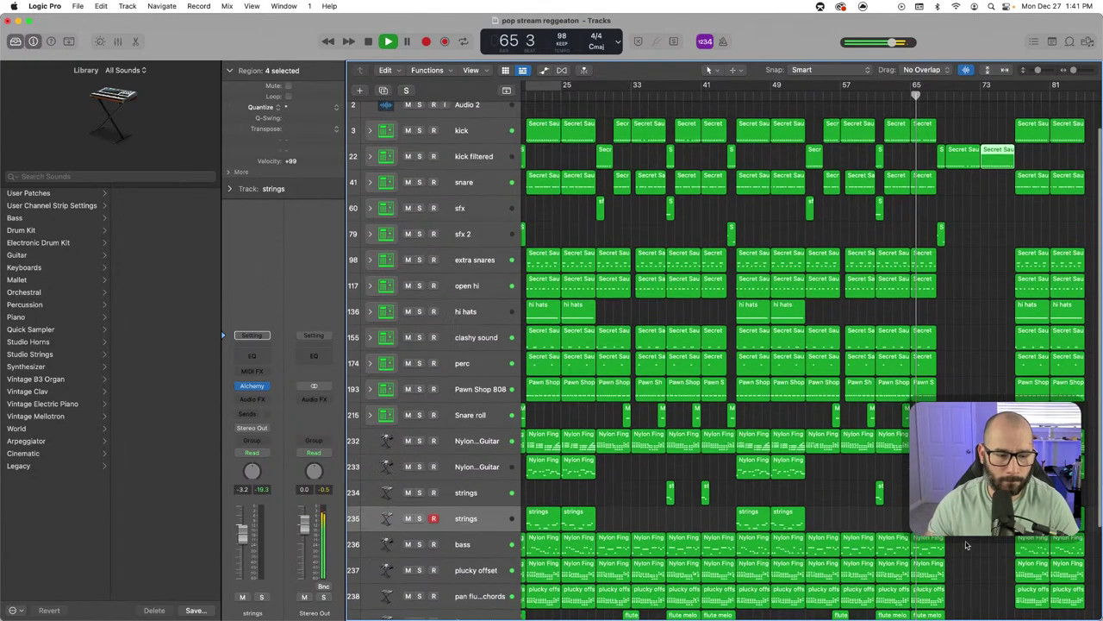
scroll(967, 544, "down", 2)
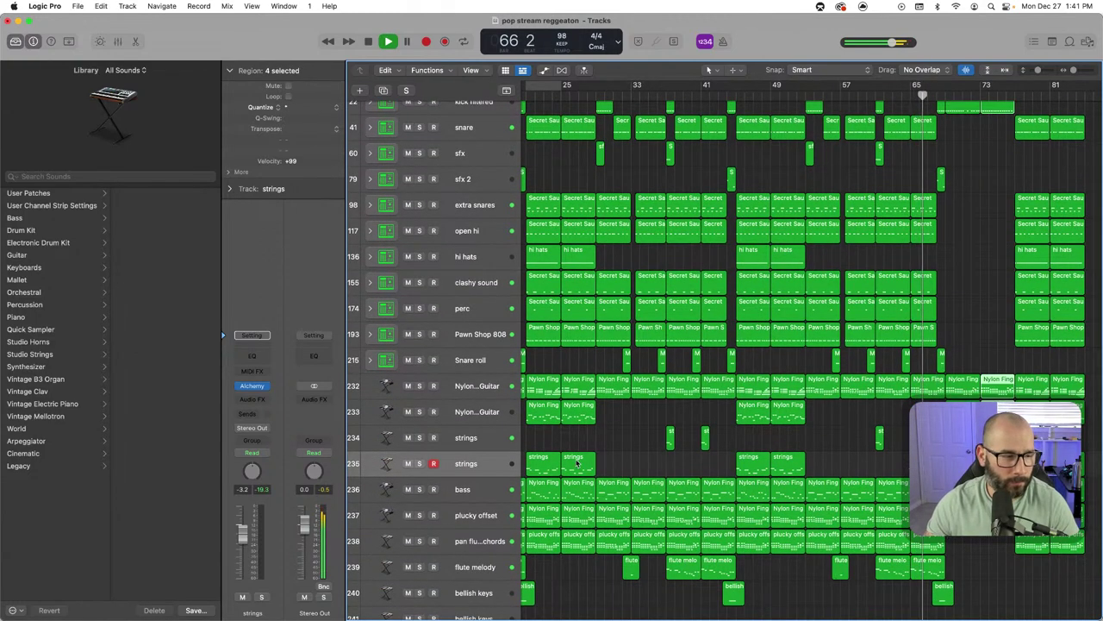
Select the bass track and play through the breakdown to rehearse a bass part for it
left_click(481, 490)
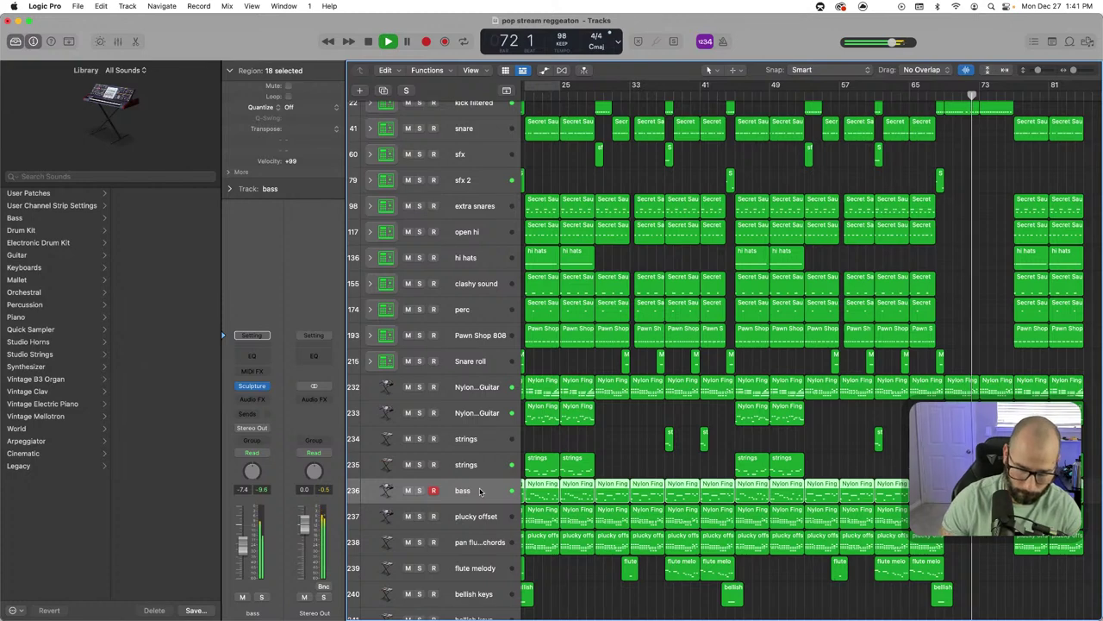
key("space")
key("comma")
key("comma")
key("space")
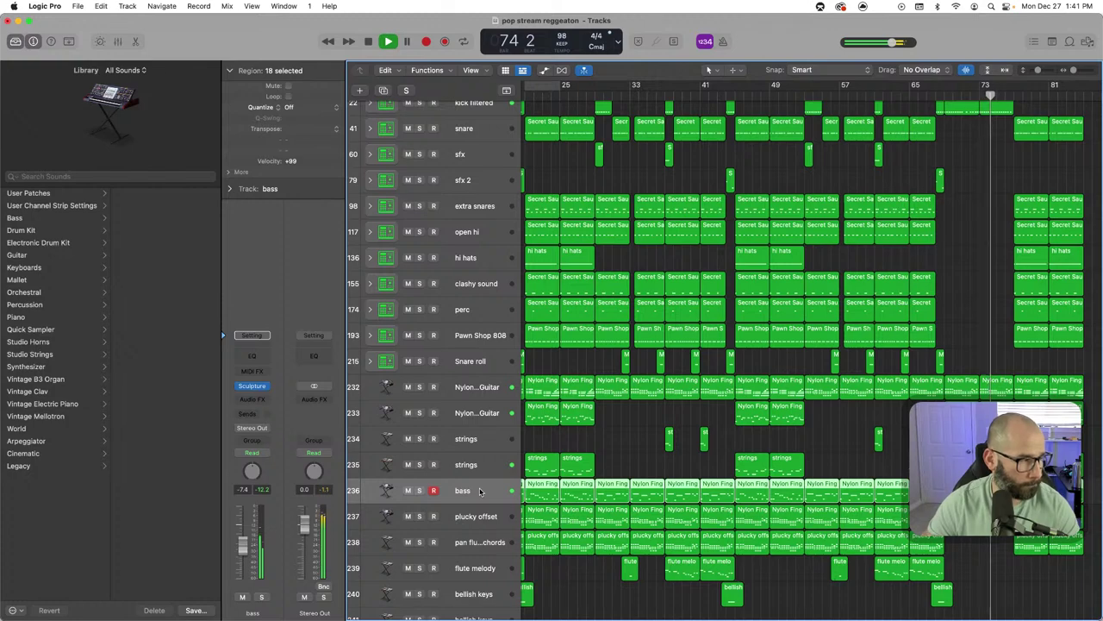
Rewind to bar 68, record a bass part into the breakdown on the bass track, and select the new bass region
key("comma")
key("comma")
key("comma")
key("comma")
key("comma")
key("comma")
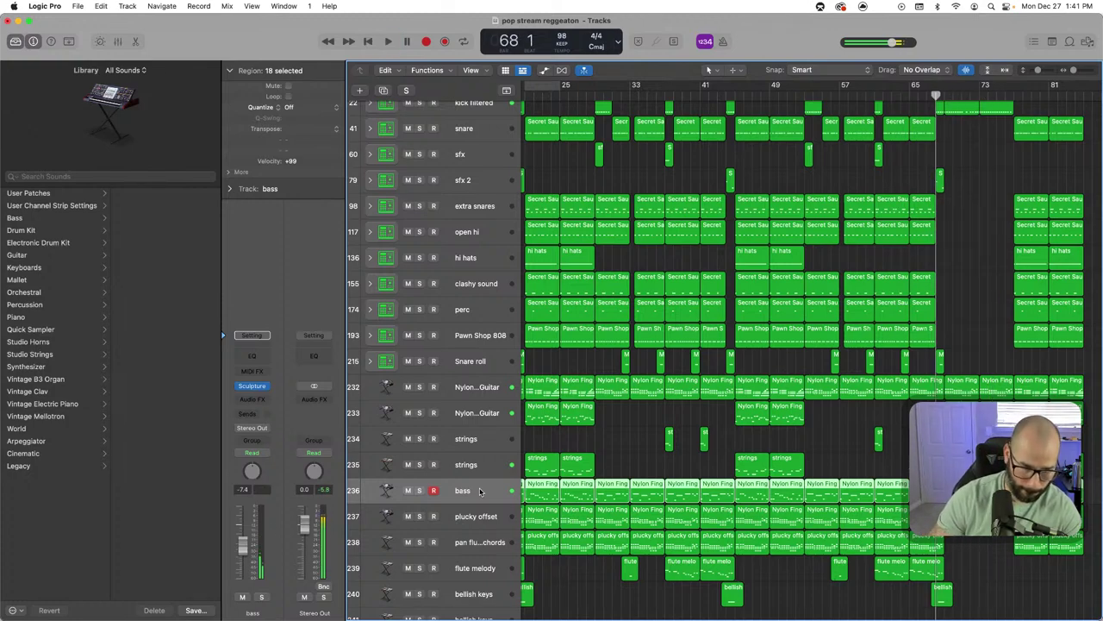
key("r")
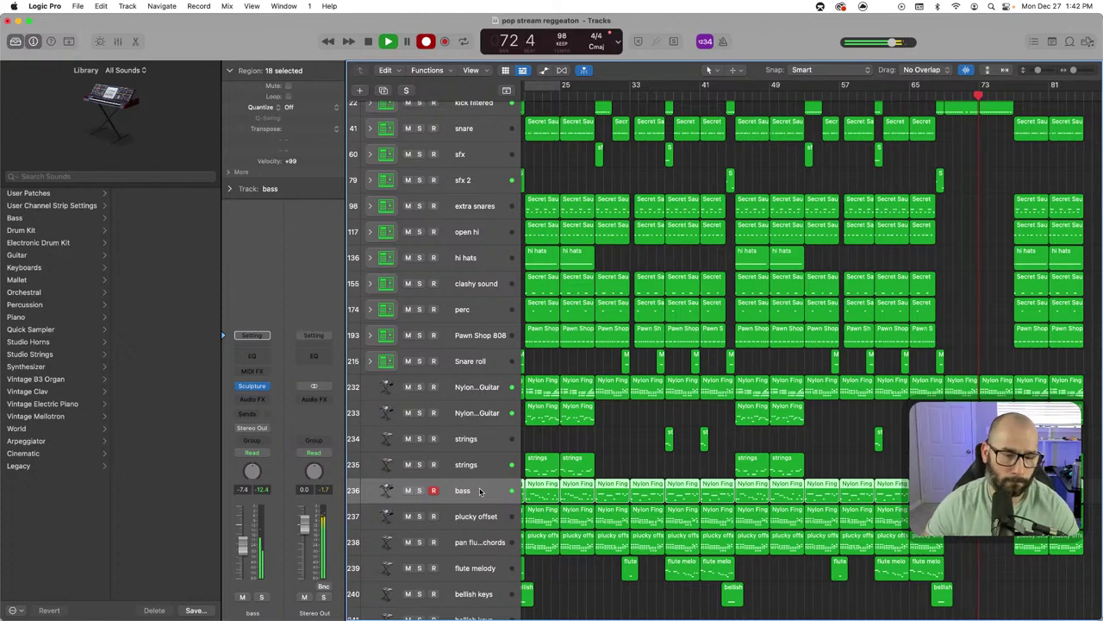
key("r")
scroll(945, 198, "right", 1)
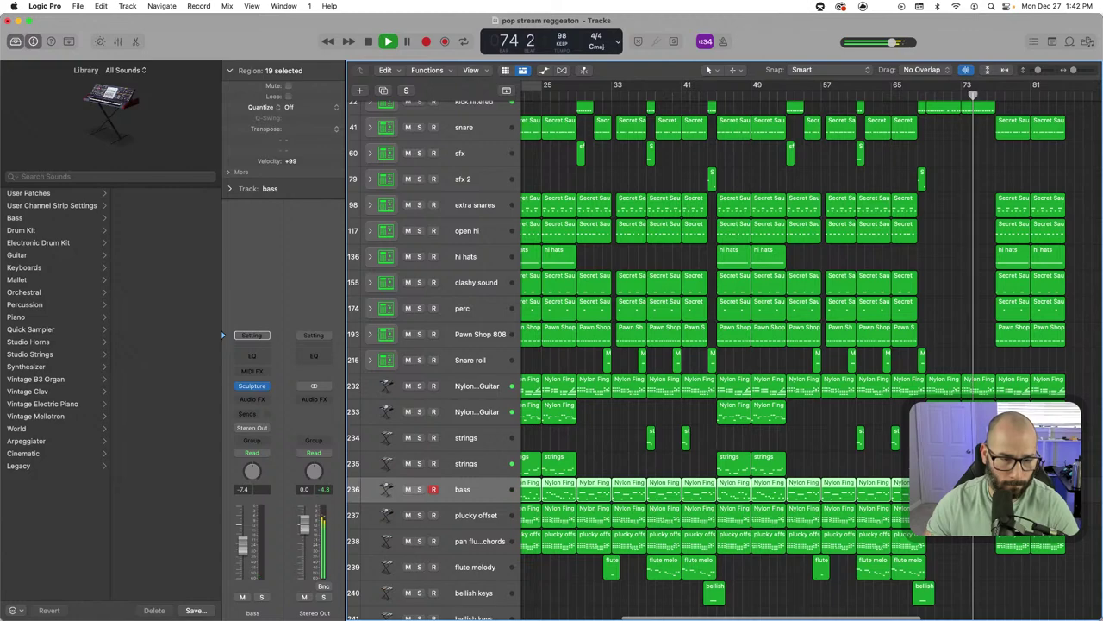
left_click(978, 490)
left_click(964, 490)
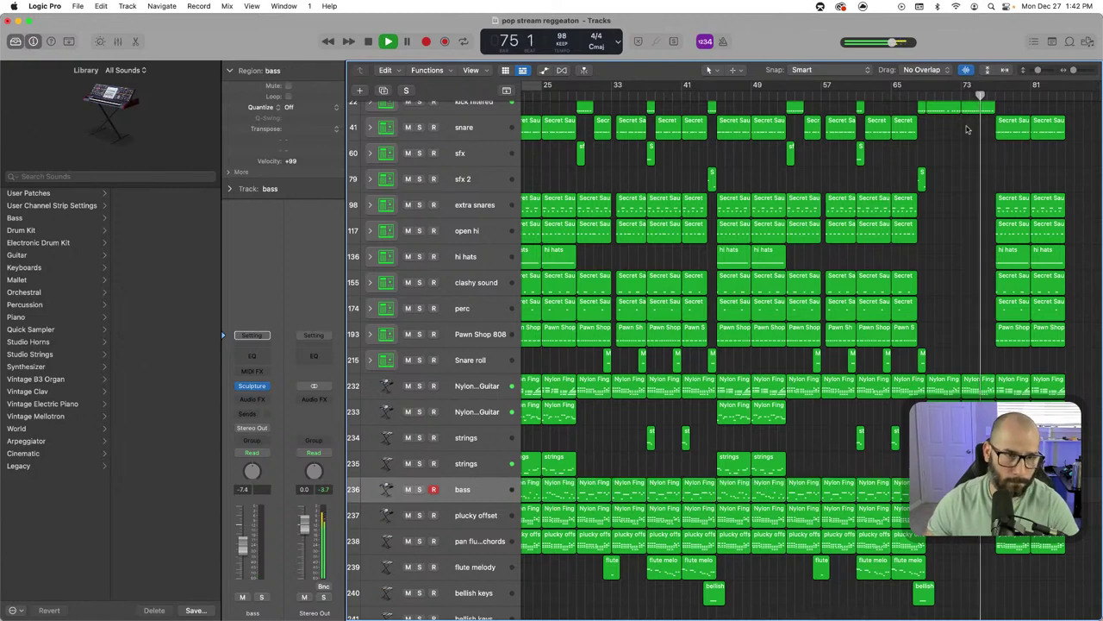
Play through the breakdown from about bar 65 with the flute melody track selected to try a part for it
left_click(909, 95)
left_click(894, 96)
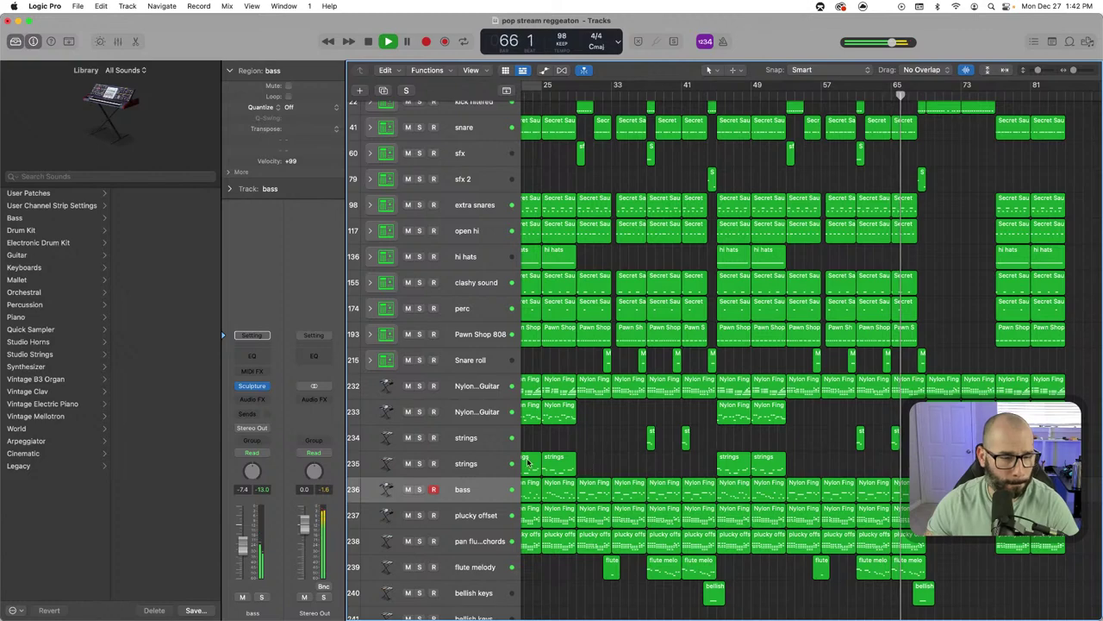
scroll(956, 551, "down", 1)
scroll(955, 552, "down", 3)
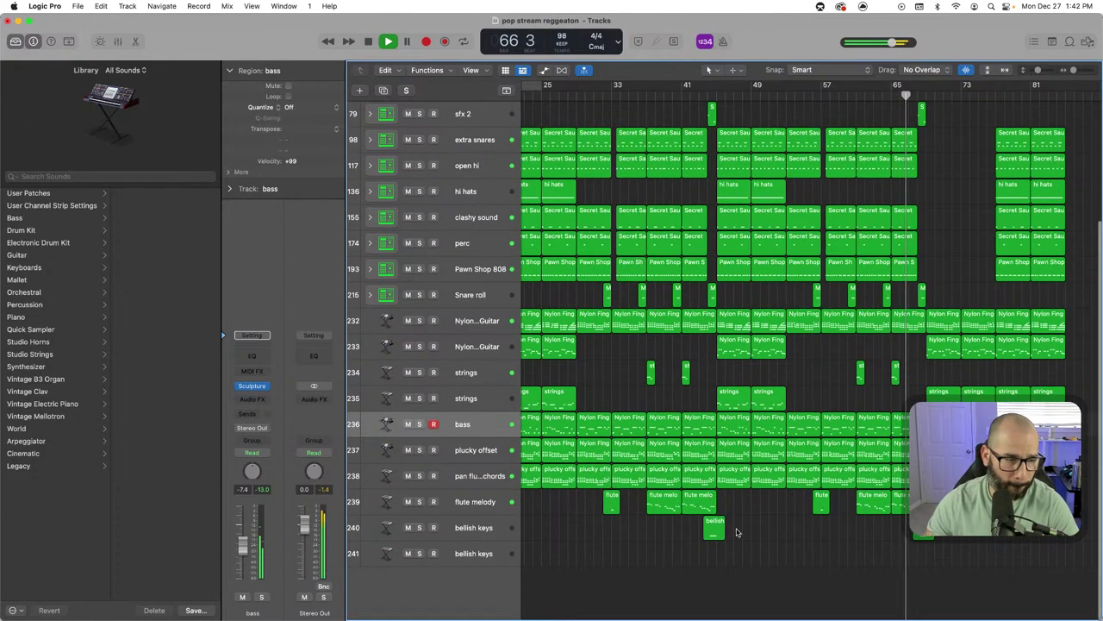
left_click(492, 509)
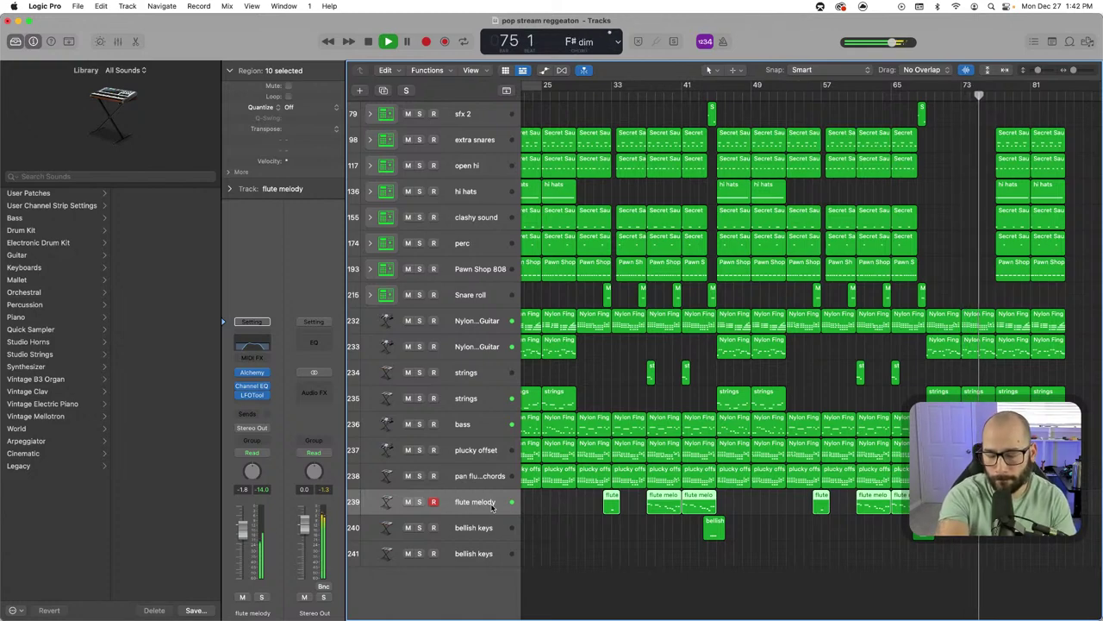
key("space")
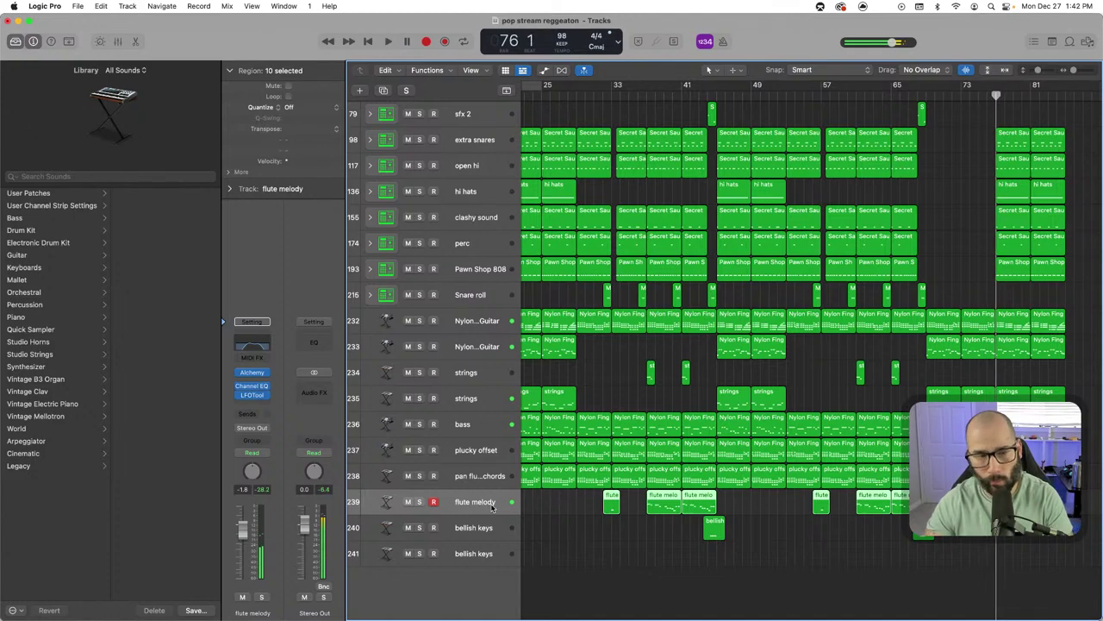
Rewind to before the breakdown and replay its opening with the flute melody track armed
key("comma")
key("comma")
key("comma")
key("comma")
key("comma")
key("comma")
key("comma")
key("comma")
key("comma")
key("space")
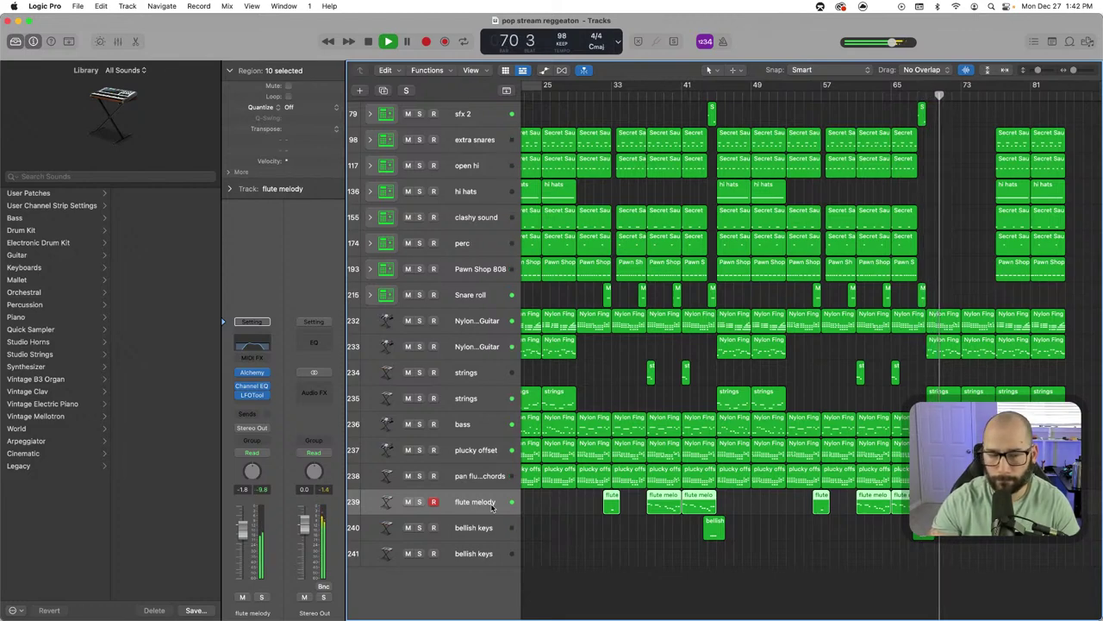
key("space")
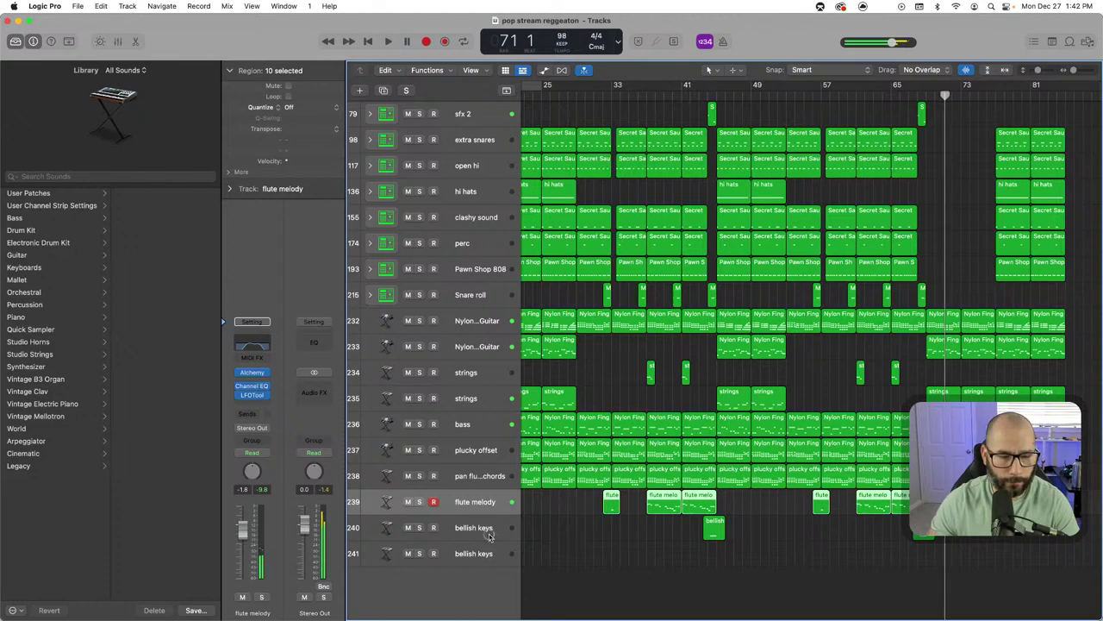
Audition the two bellish keys tracks and replay the start of the breakdown with the lower one armed
left_click(489, 535)
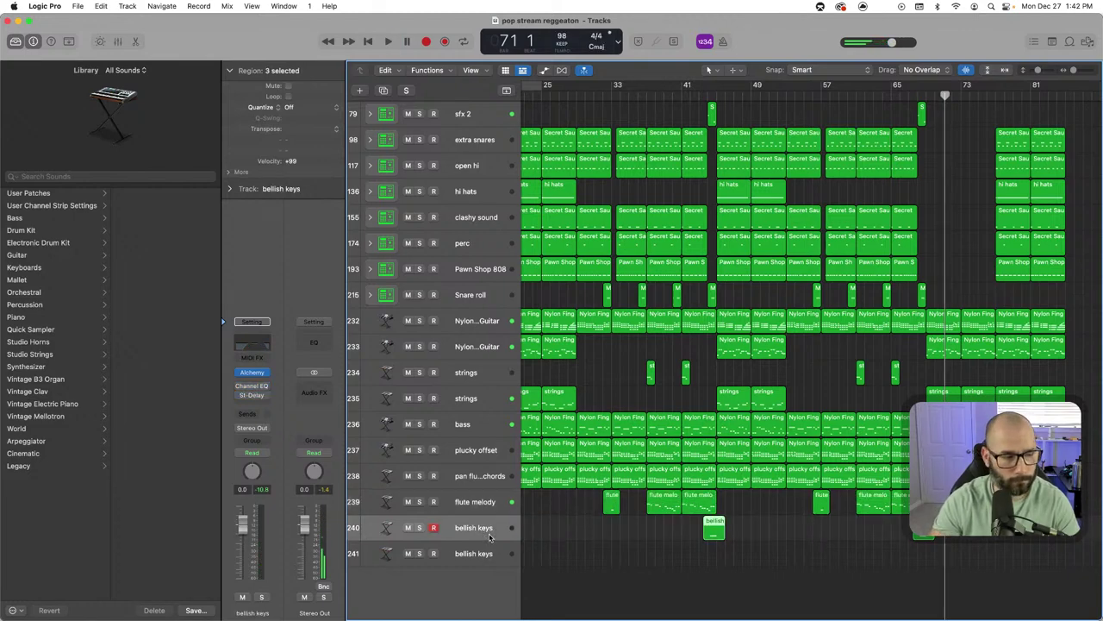
left_click(487, 552)
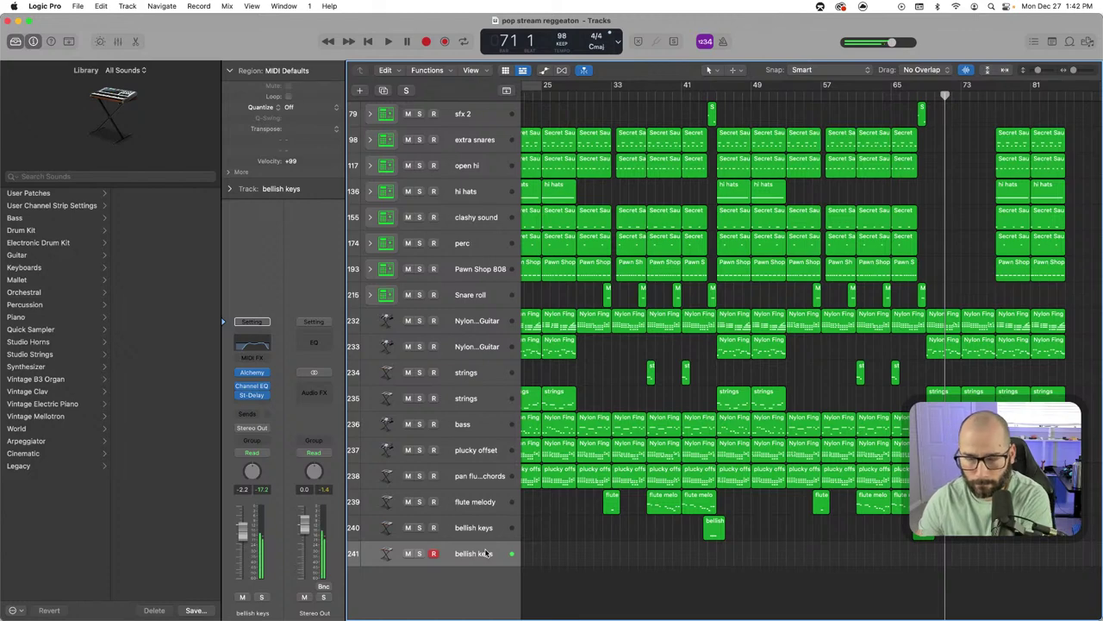
key("comma")
key("comma")
key("comma")
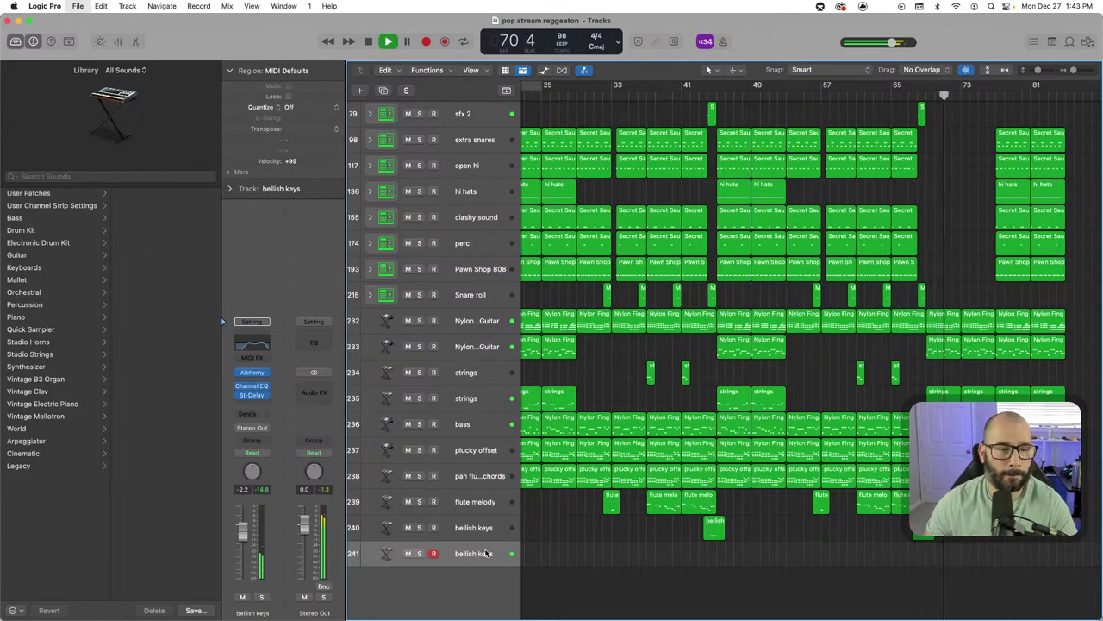
Capture a performance on the sfx track, trim the region to start at bar 73, and replay from bar 67
scroll(556, 557, "up", 5)
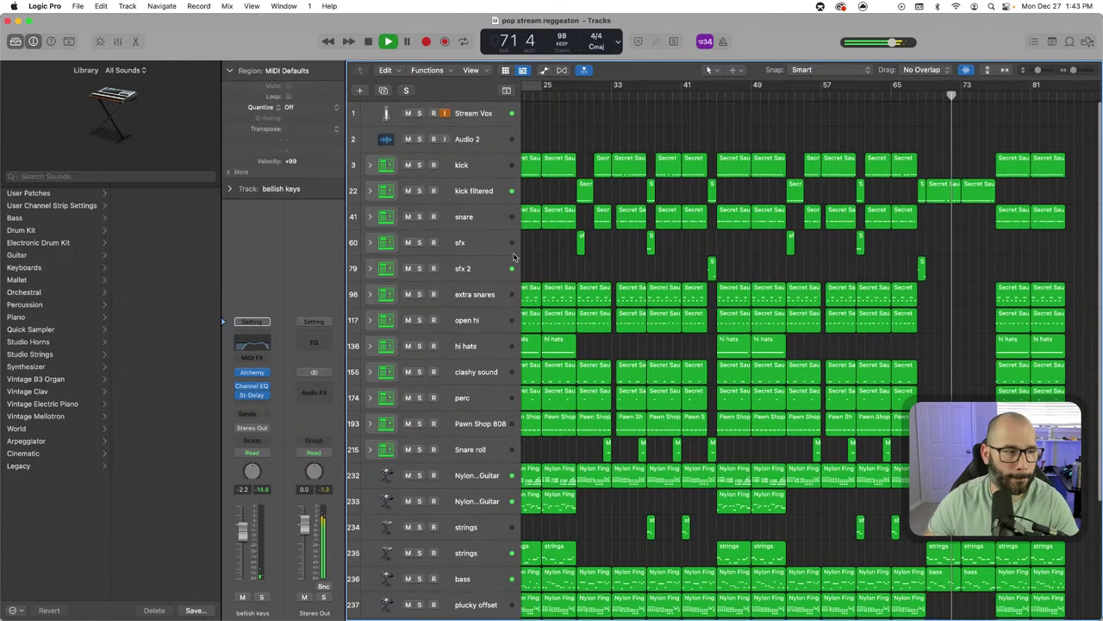
left_click(491, 246)
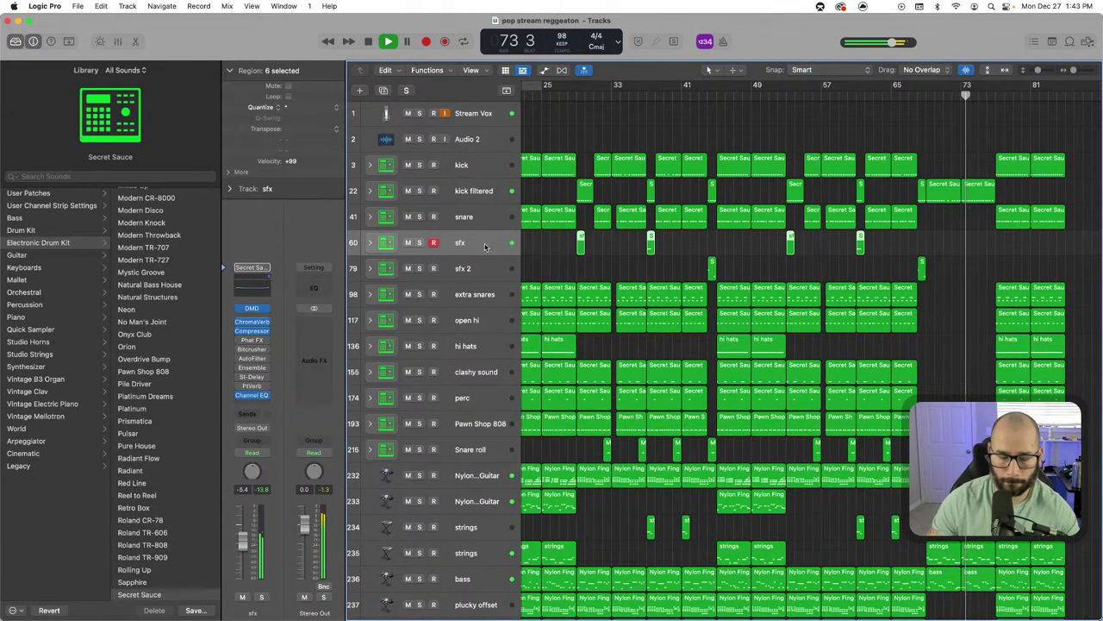
key("shift+r")
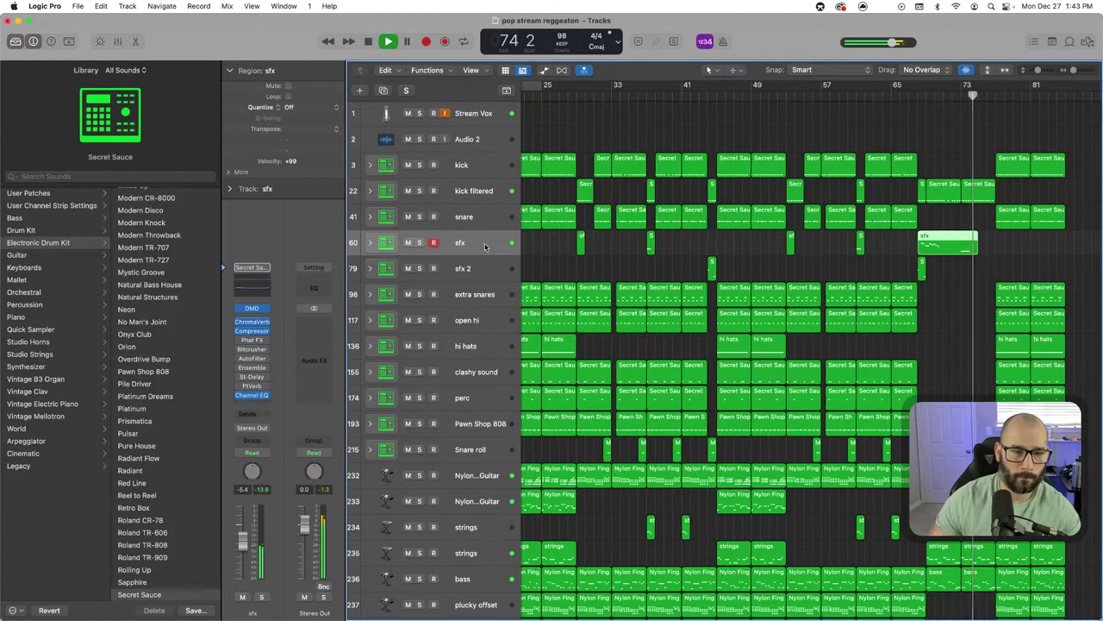
left_click_drag(921, 248, 955, 237)
left_click(908, 93)
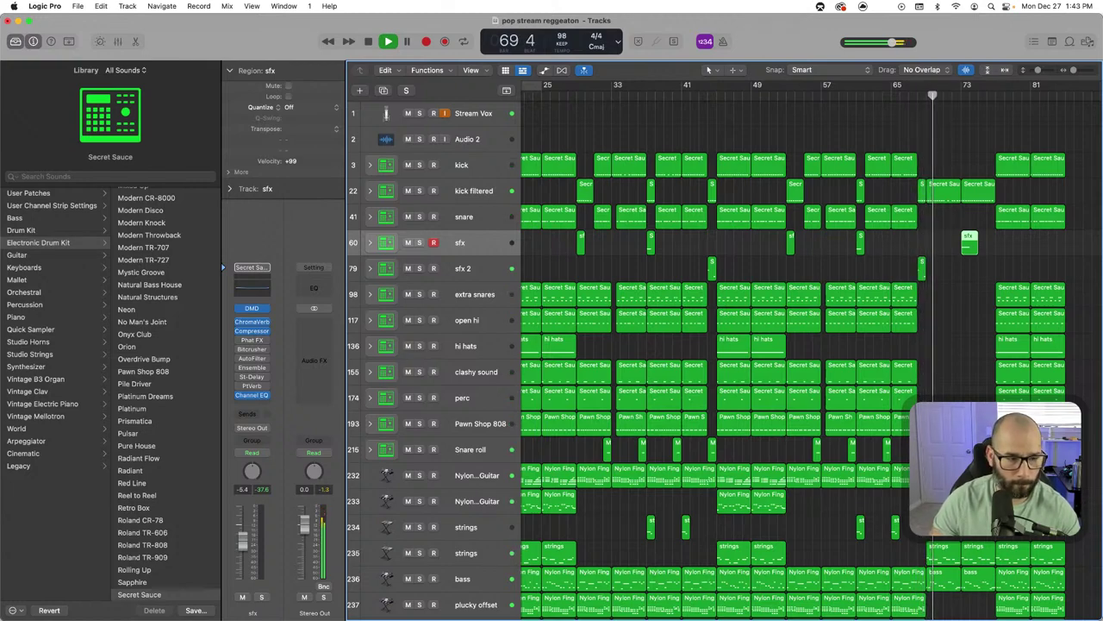
Delete the filtered kick and snare roll regions at bar 68 and return the playhead to bar 65
left_click(921, 449)
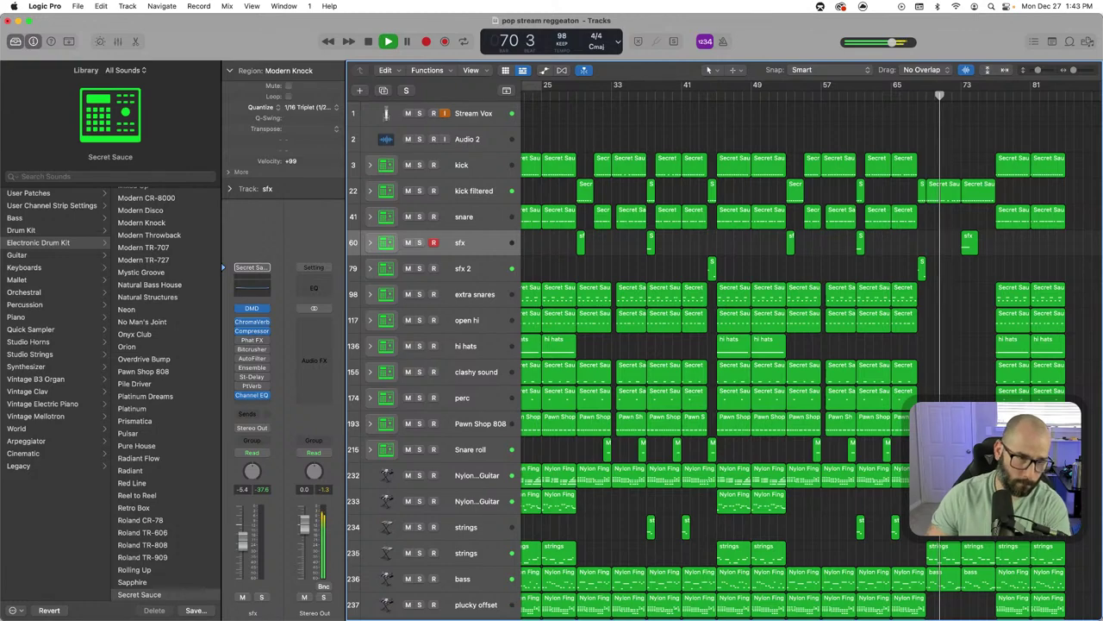
key("Delete")
left_click(893, 96)
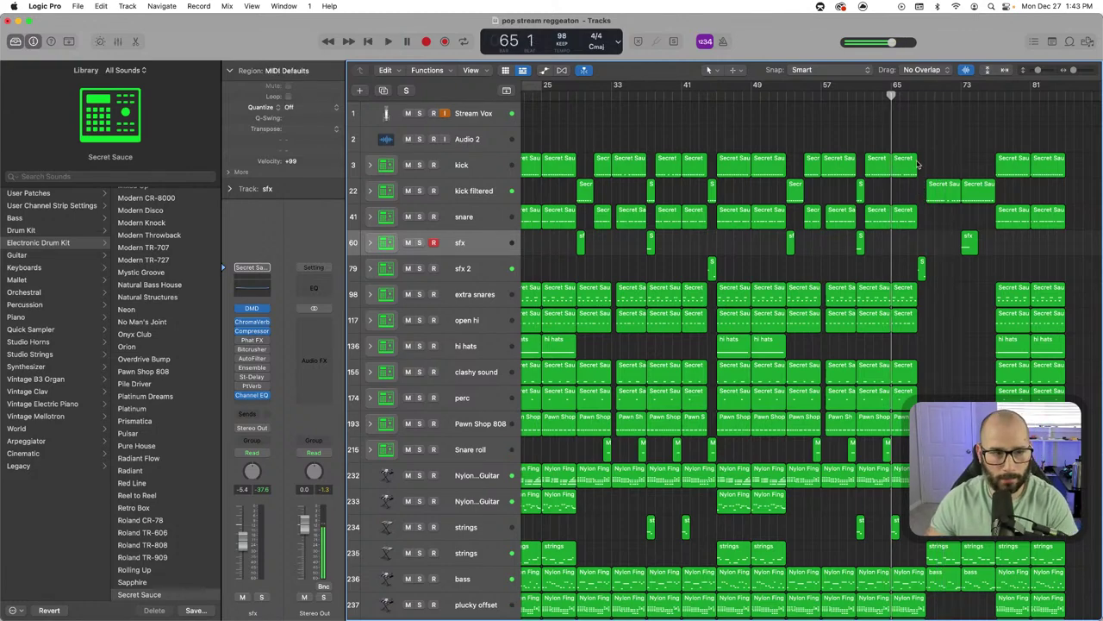
Extend the bar 65 kick, snare, extra snares, open hi, clashy sound, perc and Pawn Shop 808 regions to bar 69
left_click_drag(915, 242, 926, 225)
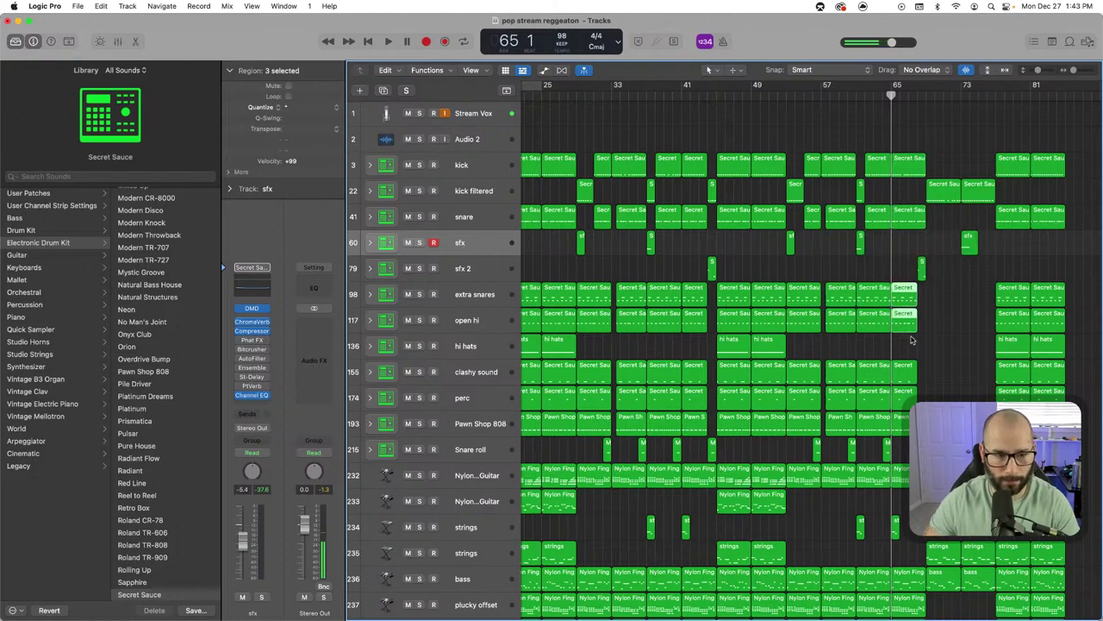
scroll(936, 397, "down", 1)
left_click_drag(924, 294, 915, 420)
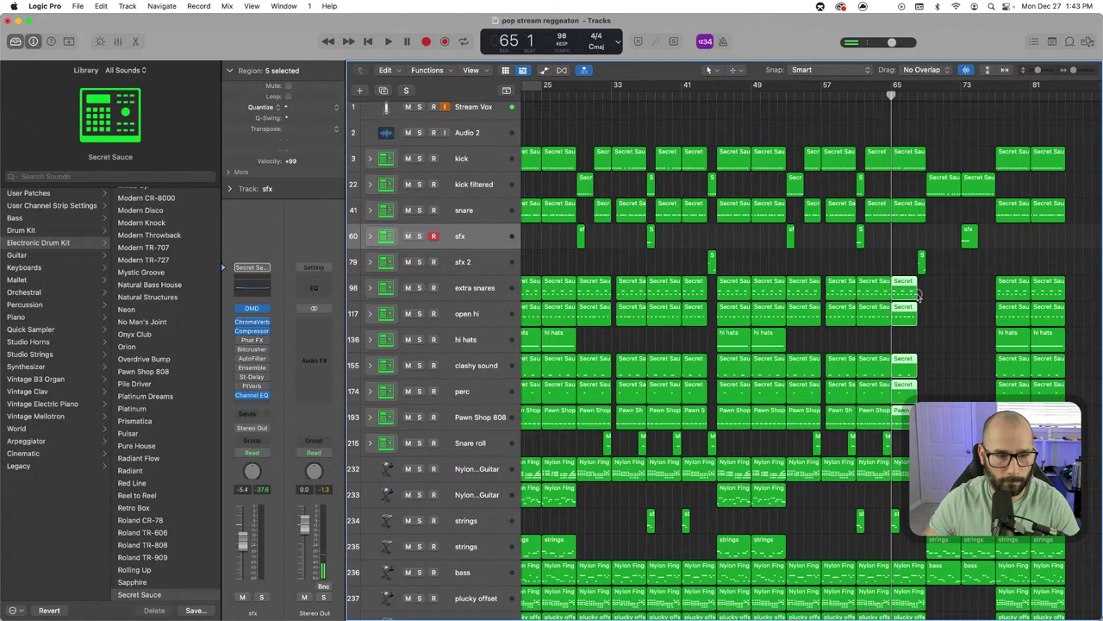
left_click_drag(919, 295, 922, 293)
Play from bar 65 through the breakdown and final section to review the revised transition
key("space")
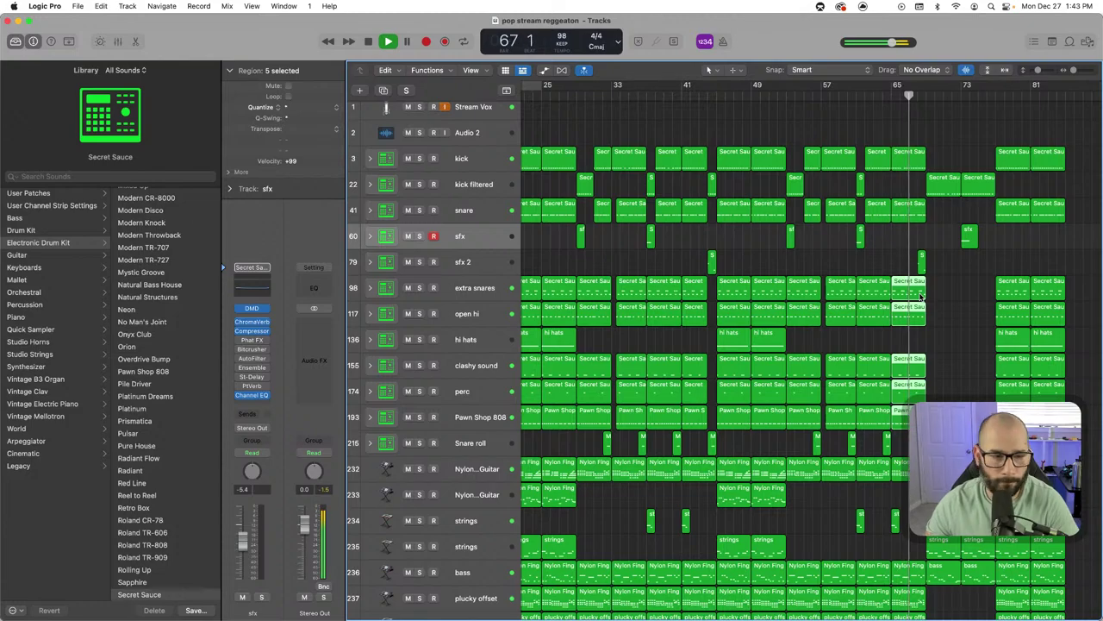
scroll(921, 295, "down", 5)
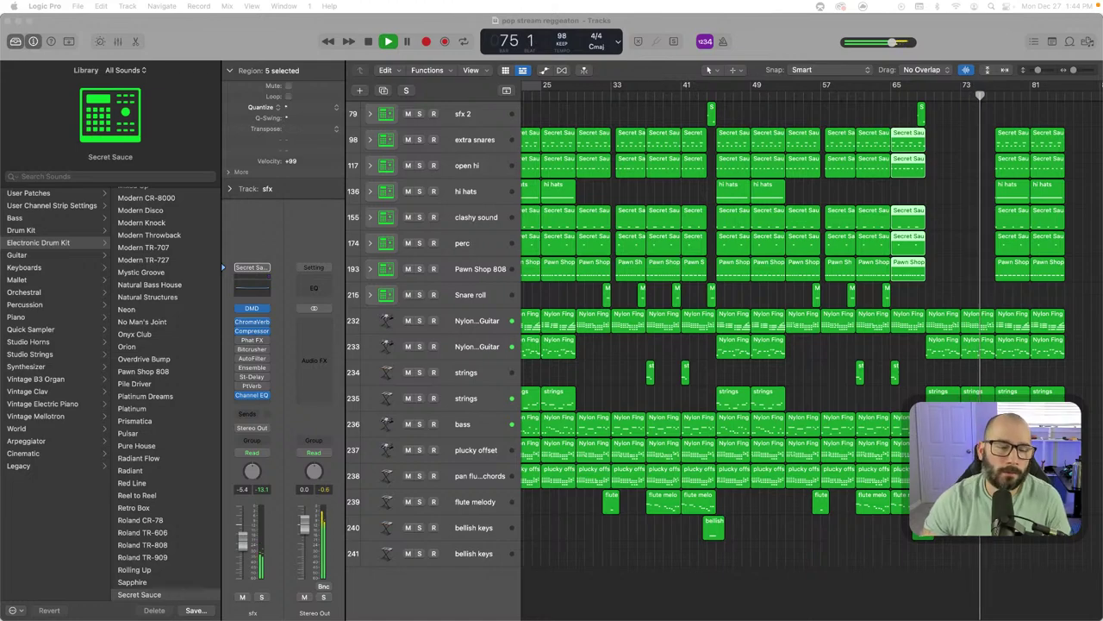
scroll(793, 345, "up", 3)
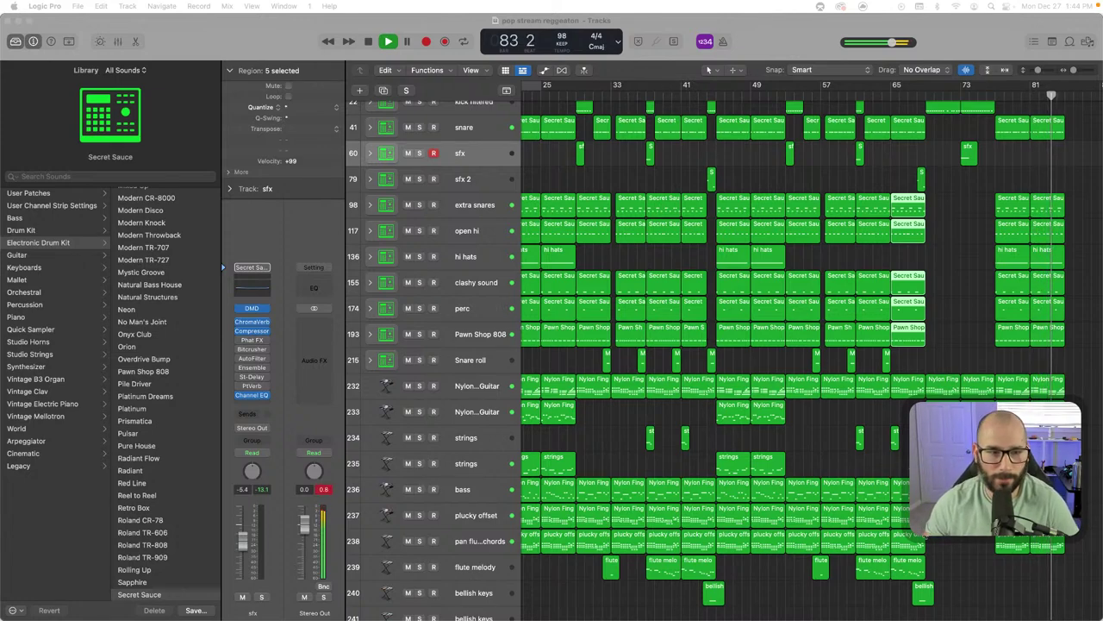
left_click(958, 327)
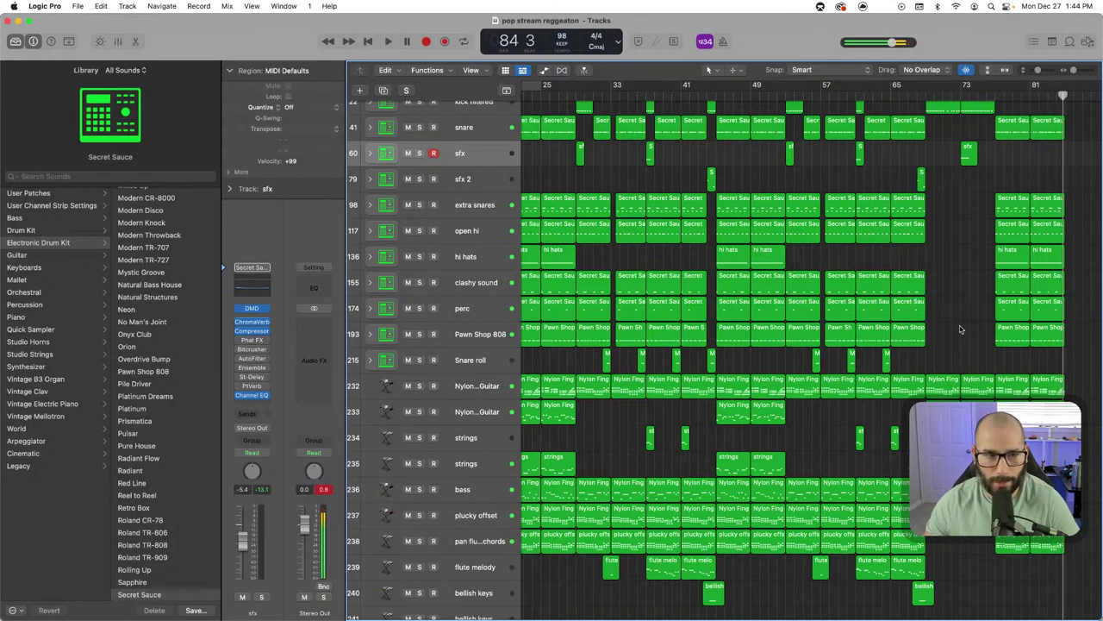
scroll(756, 258, "up", 4)
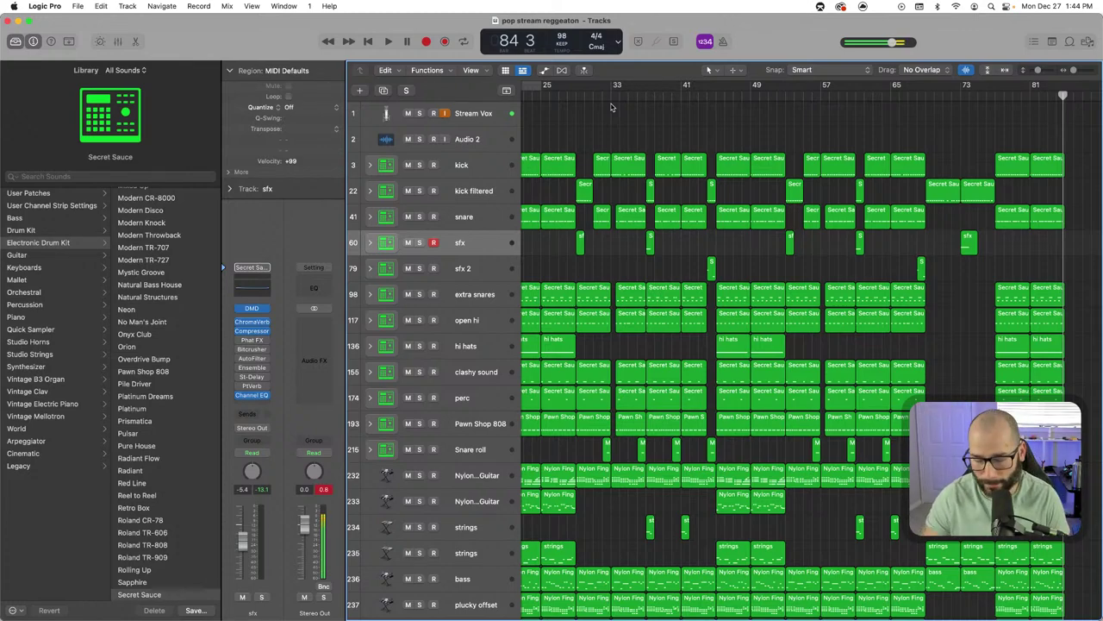
Play the arrangement from bar 1 with the full song in view and select the Stream Vox track
key("Return")
key("super+Left")
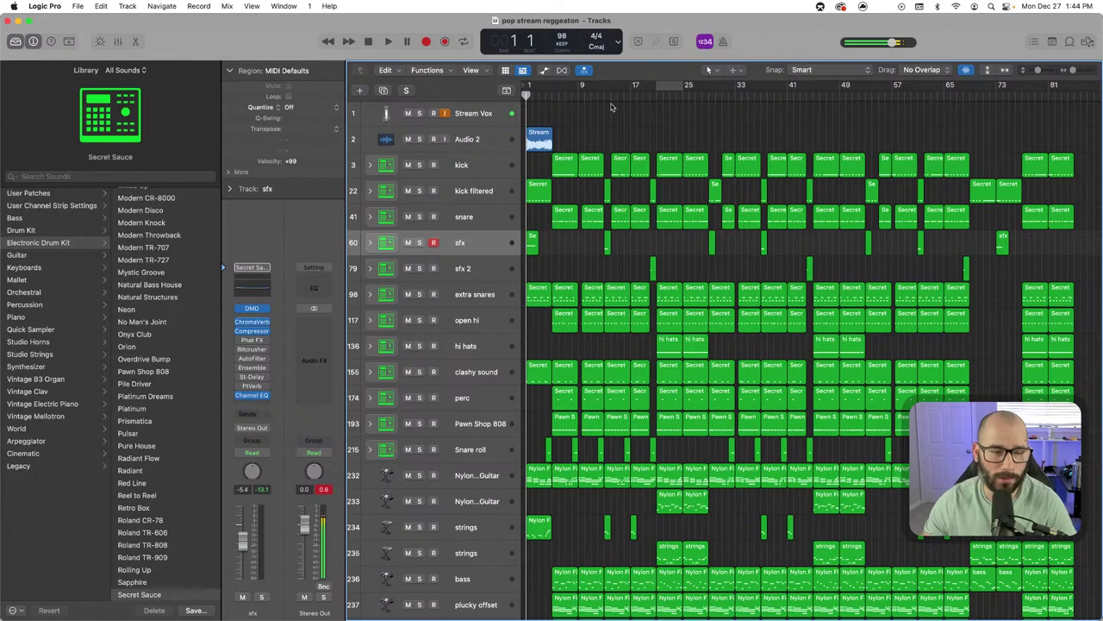
key("space")
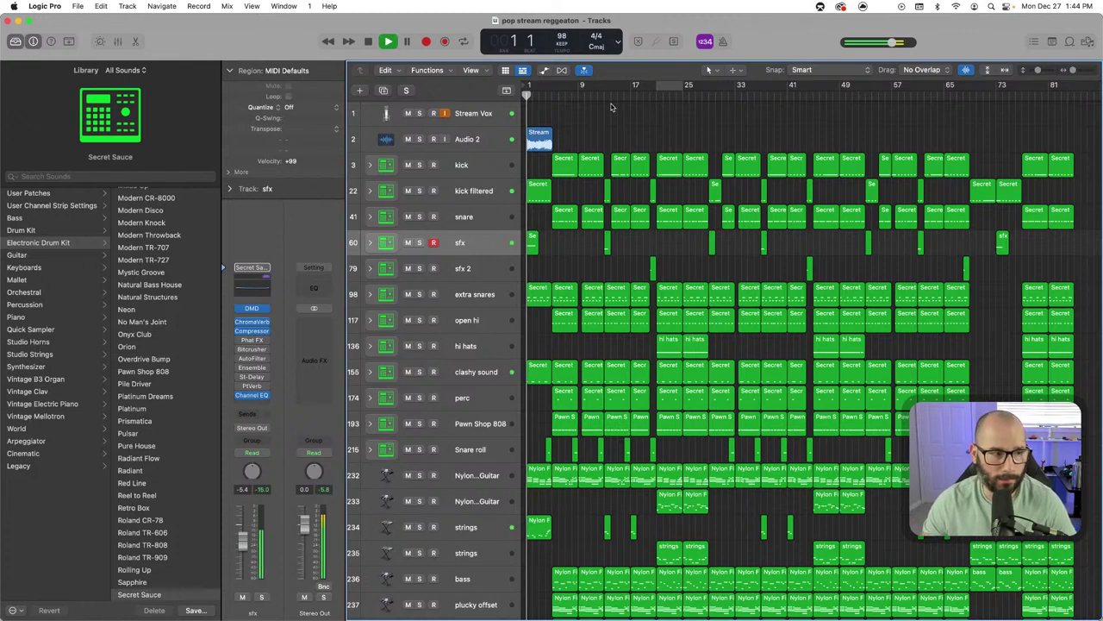
left_click(473, 117)
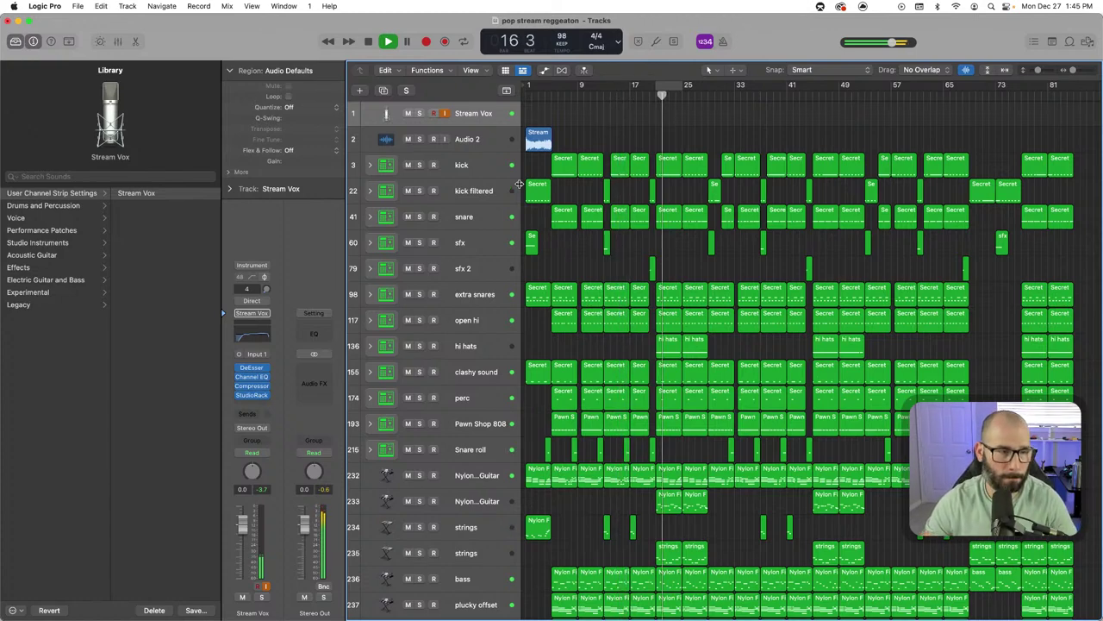
Examine the overall song layout and the transition into bar 21 during playback
key("super+Right")
key("super+Right")
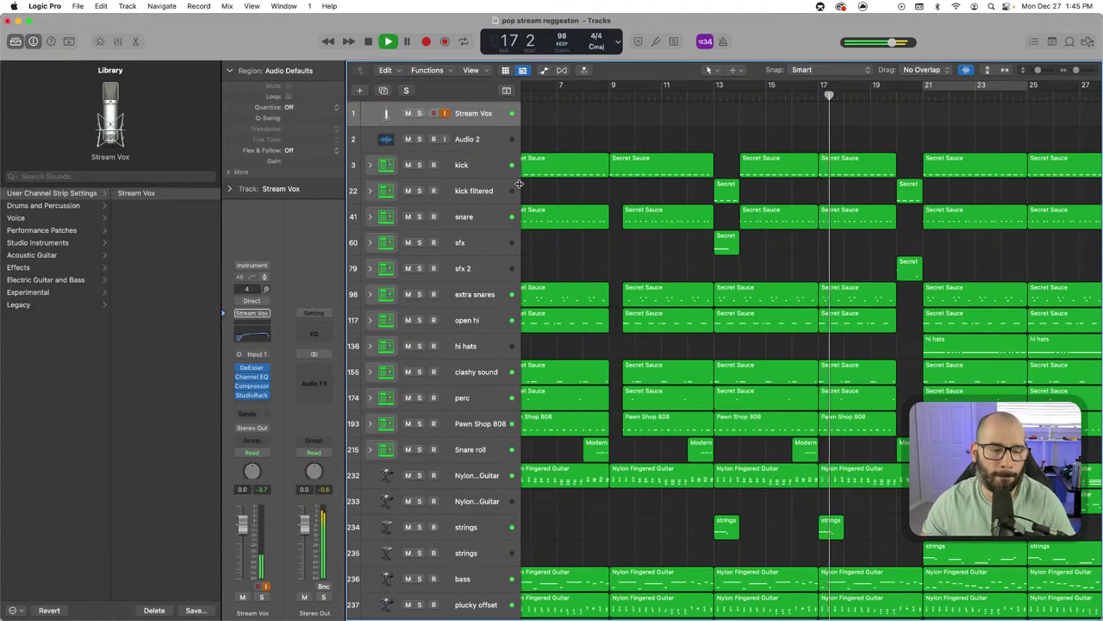
key("super+Left")
key("super+Left")
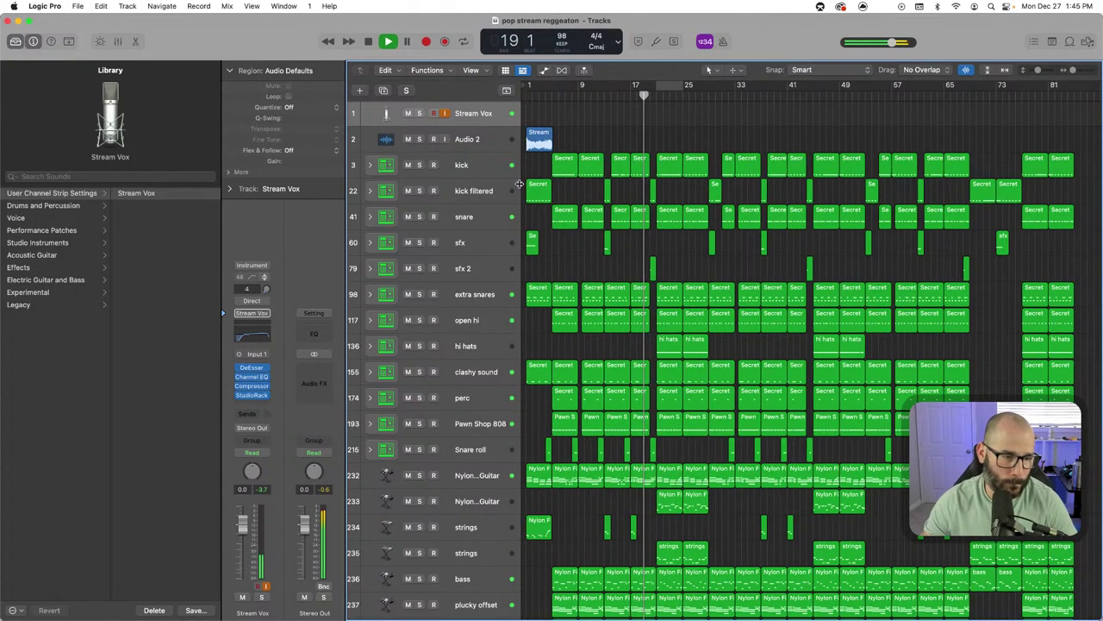
key("super+Left")
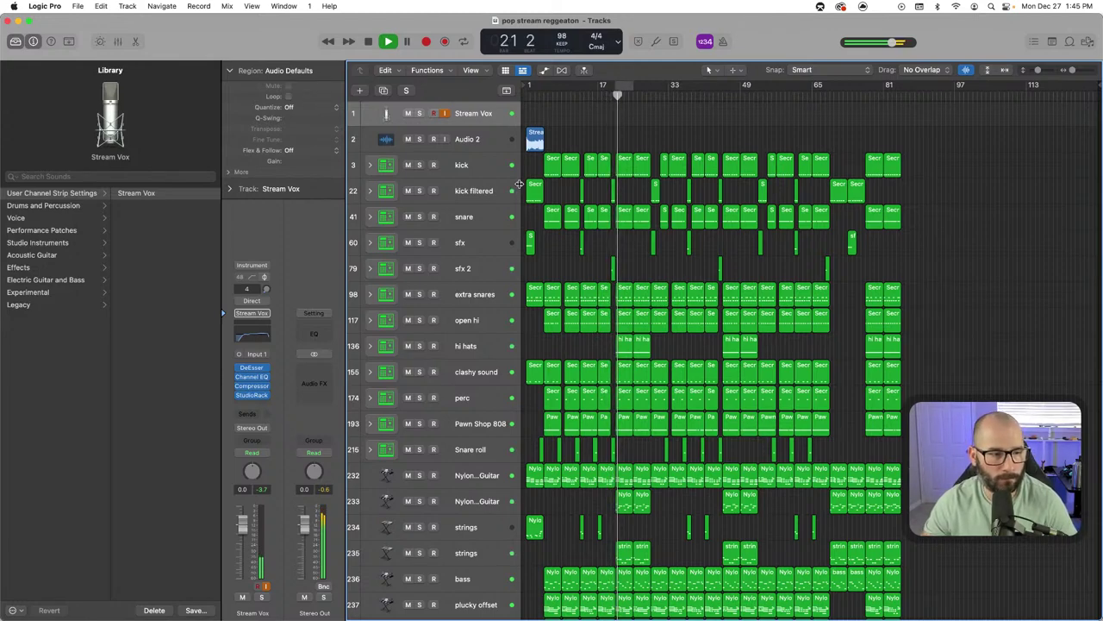
key("super+Right")
key("super+Right")
key("super+Right")
key("super+Right")
key("super+Right")
key("super+Right")
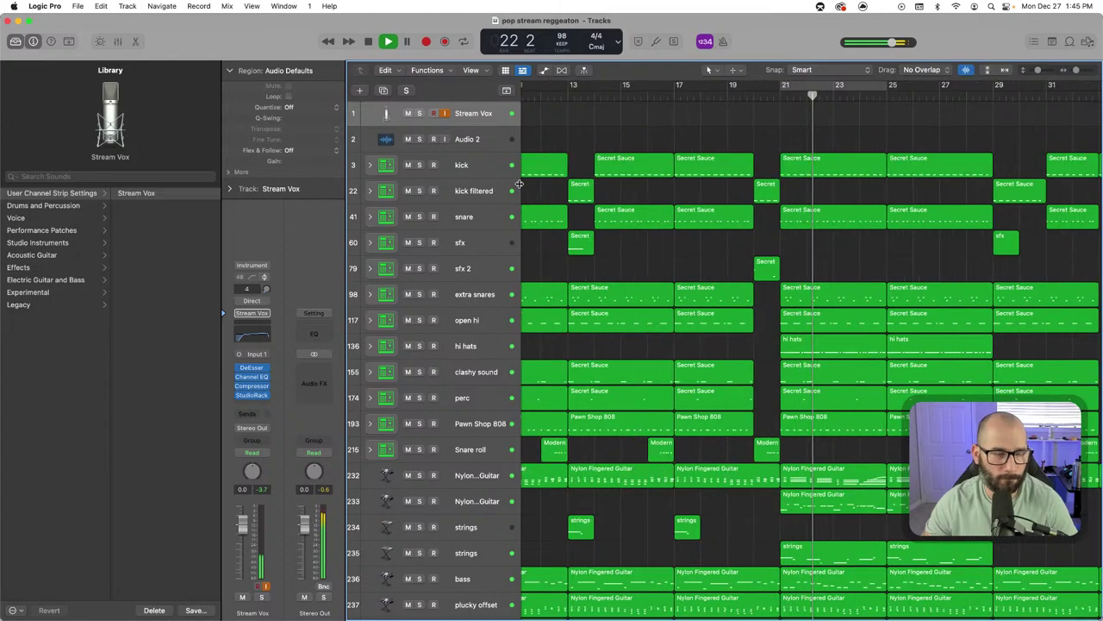
Try shortening the bar 17 bass, plucky offset, pan flute chords and flute melody regions to bar 20, then undo it
left_click(668, 85)
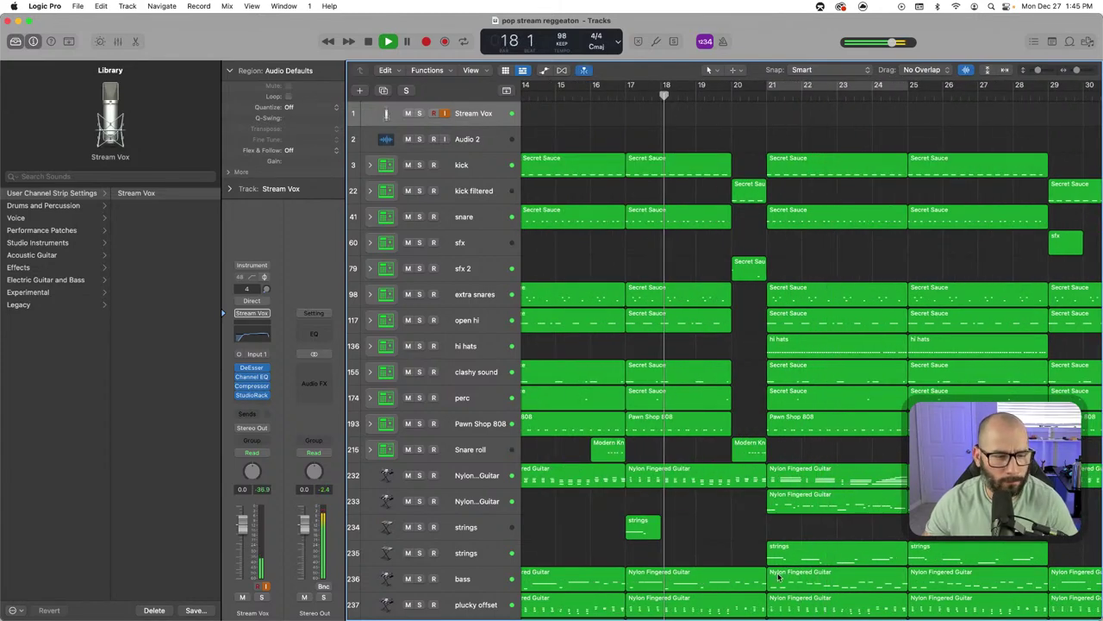
scroll(775, 582, "down", 4)
scroll(776, 582, "up", 1)
left_click_drag(741, 403, 745, 502)
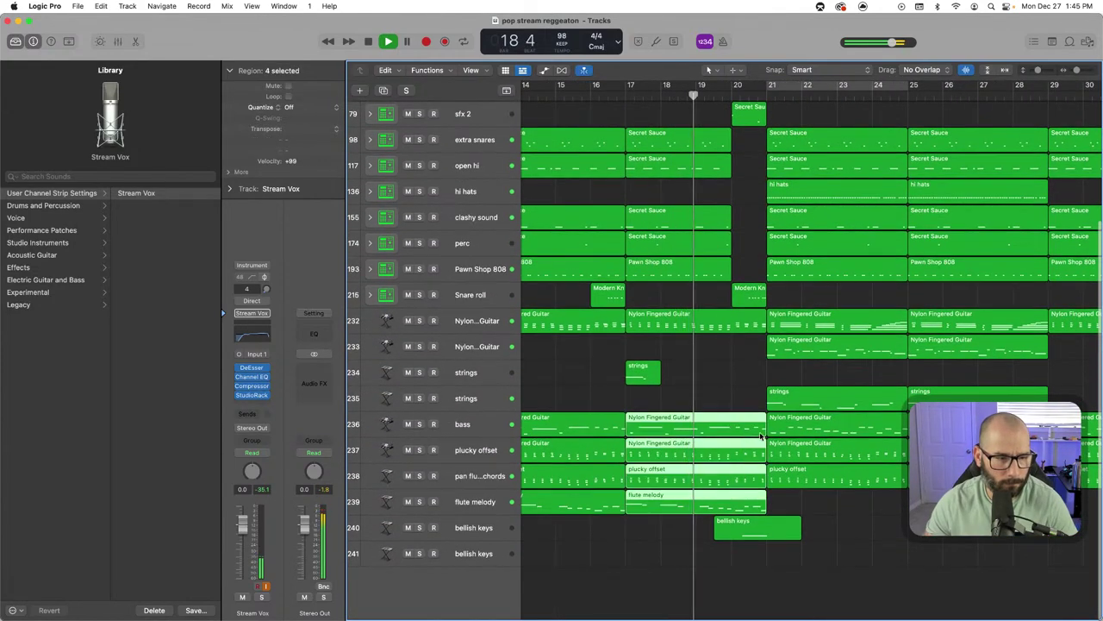
left_click_drag(762, 431, 733, 436)
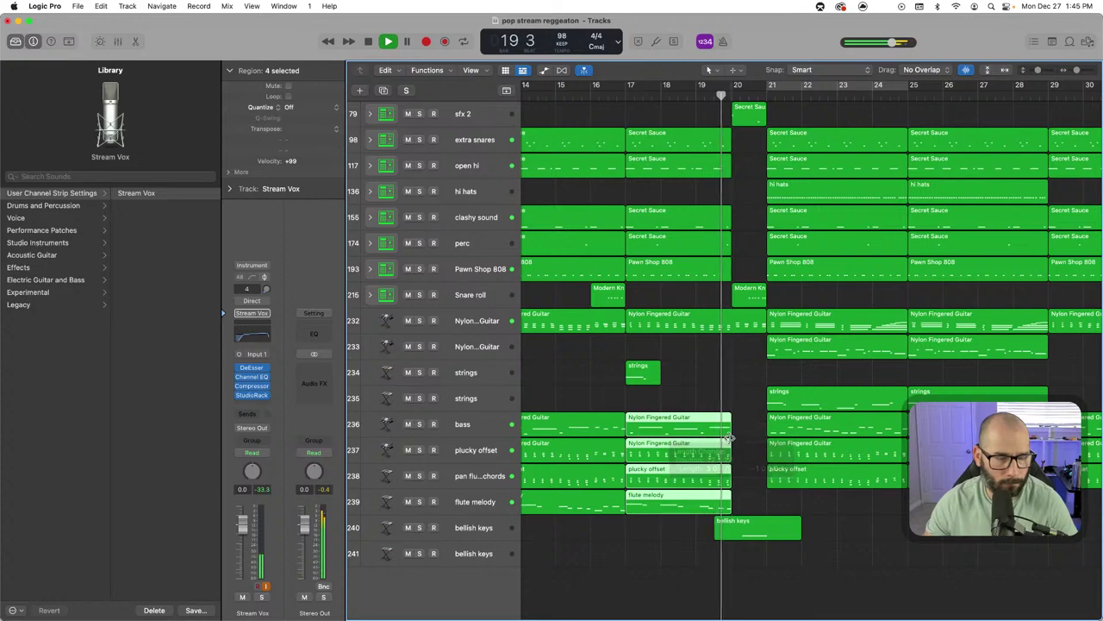
key("super+z")
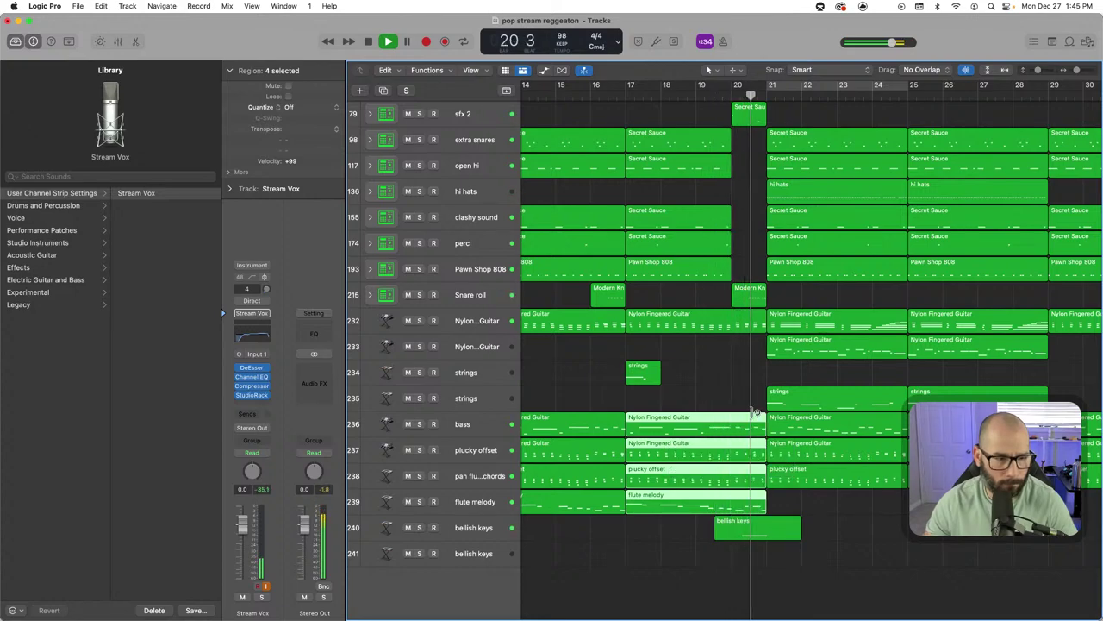
Replay from bar 19 and shorten the upper nylon guitar's bar 17 region to end at bar 20
left_click(701, 94)
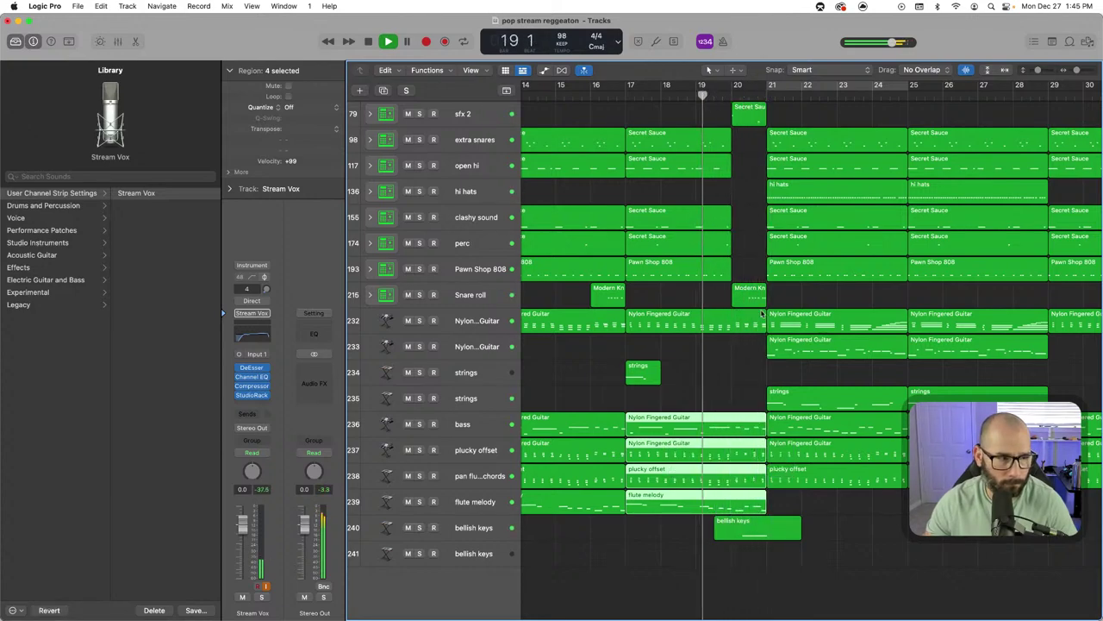
left_click_drag(765, 330, 730, 342)
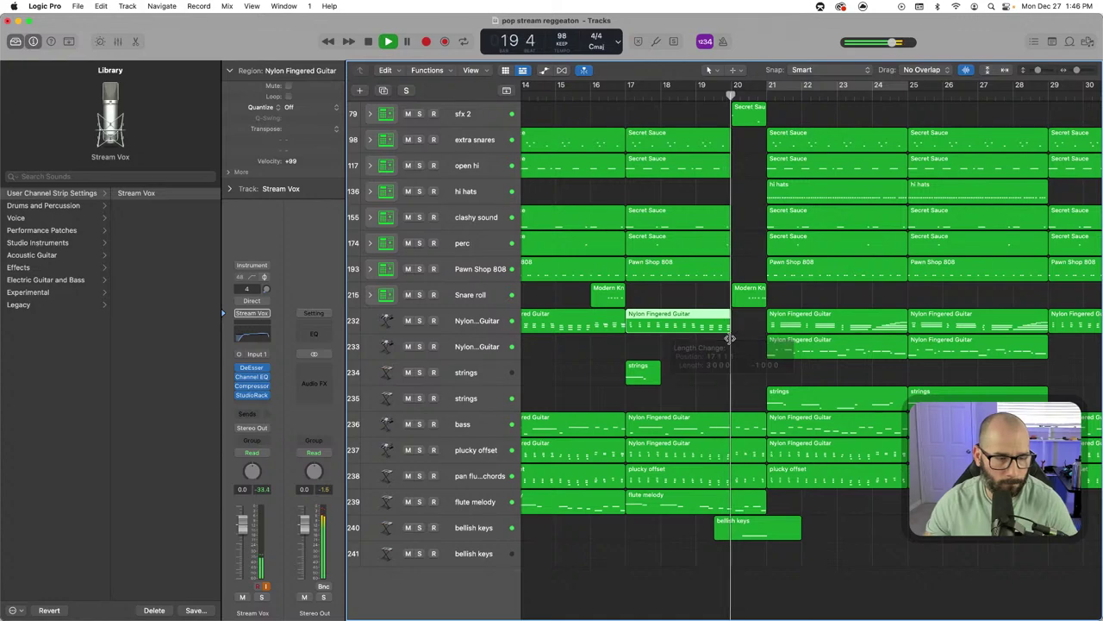
Undo the shortening of the upper nylon guitar's bar 17 region and replay the transition from bar 19
key("super+z")
scroll(724, 125, "up", 1)
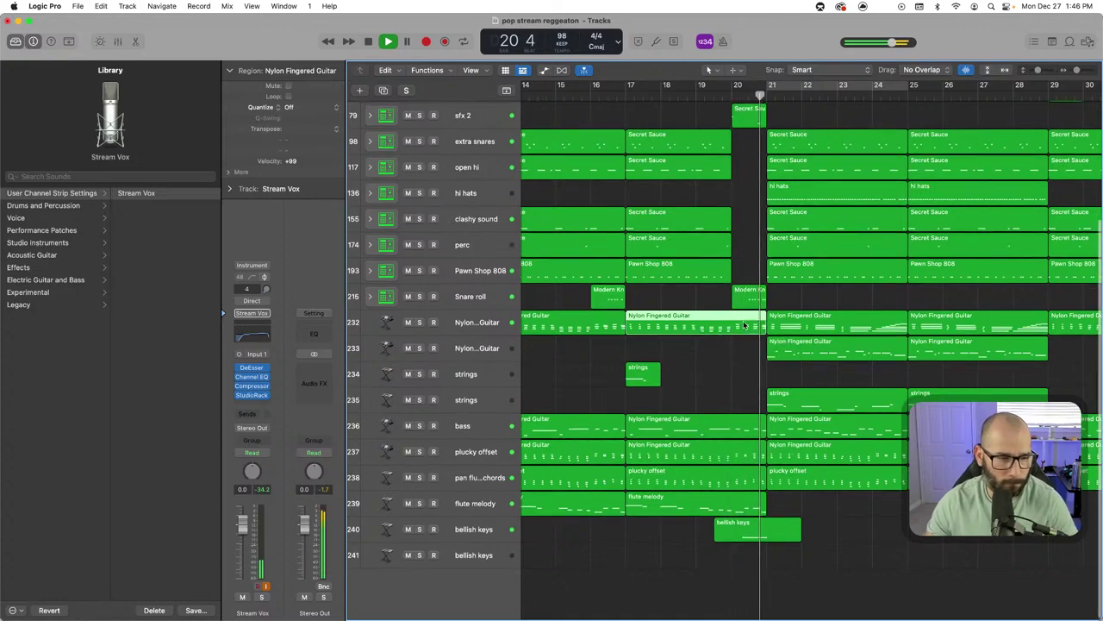
left_click(699, 95)
scroll(716, 274, "up", 4)
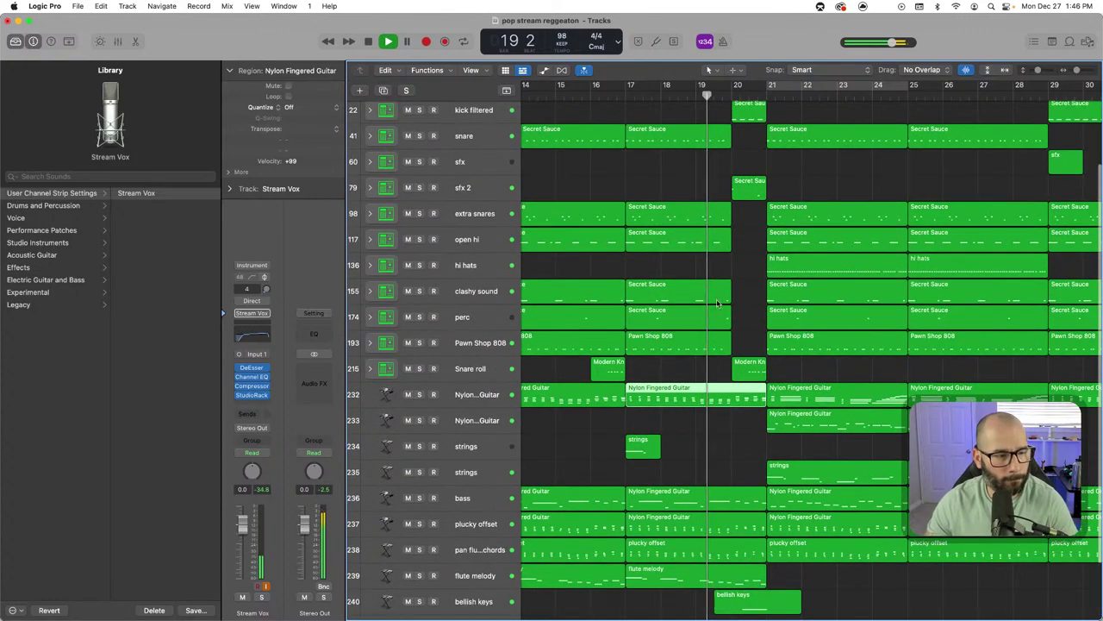
Select the upper strings track, clear the region selection and review the full arrangement during playback
left_click(486, 447)
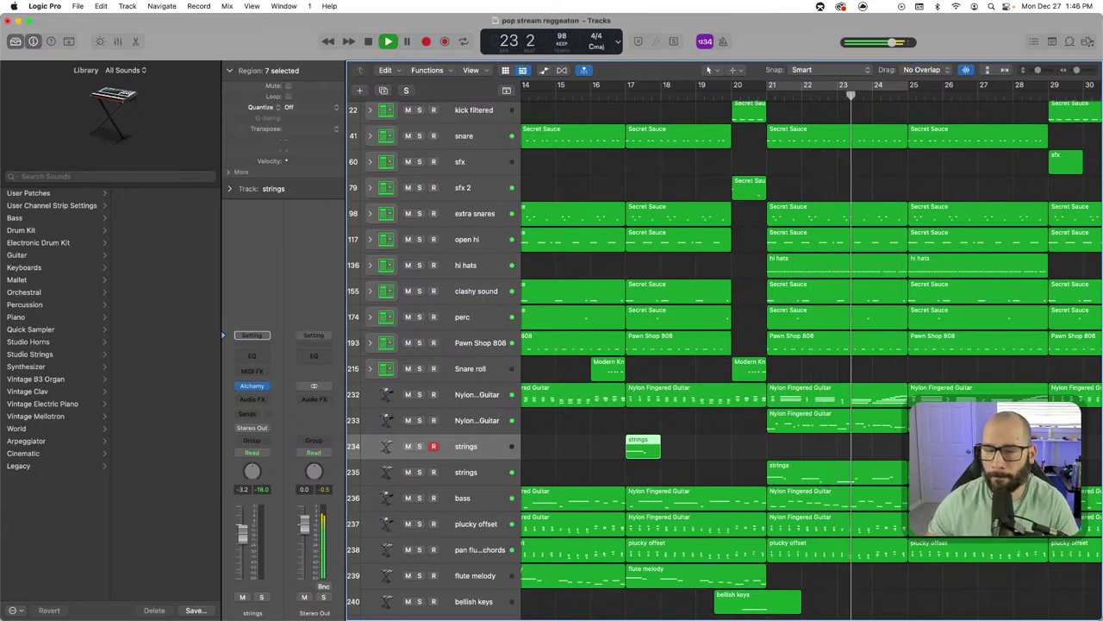
left_click(862, 449)
key("super+Left")
key("super+Left")
key("super+Left")
key("super+Left")
key("super+Left")
key("super+Left")
key("super+Left")
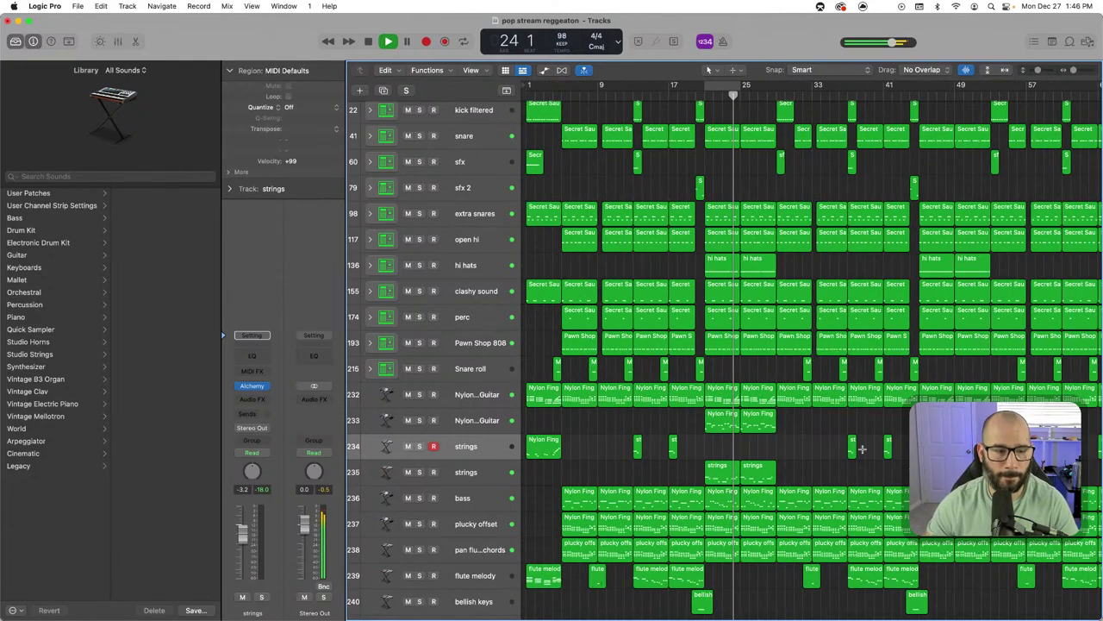
key("super+Left")
key("super+Left")
key("super+Up")
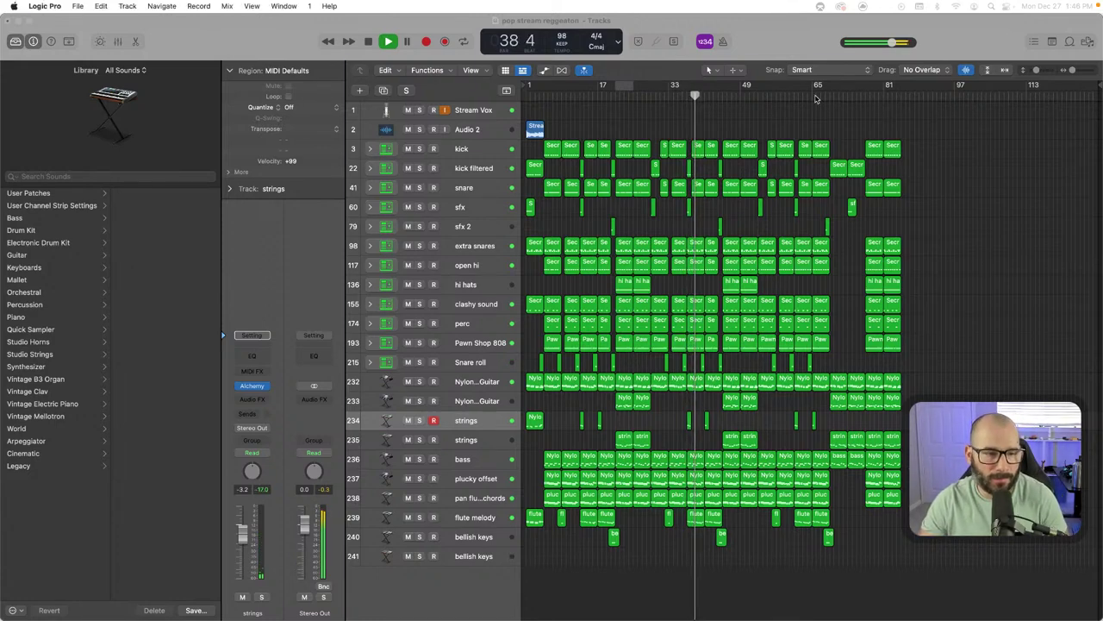
Audition the lead-in to the breakdown from just before bar 65, then replay it from bar 68
left_click(818, 96)
left_click(809, 96)
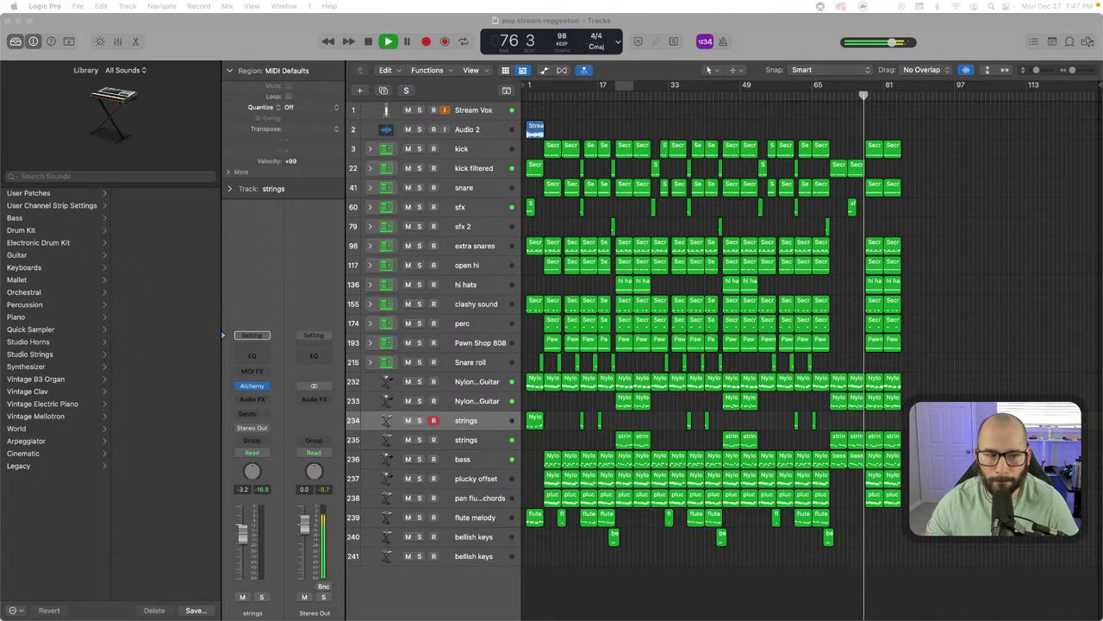
key("space")
left_click(844, 95)
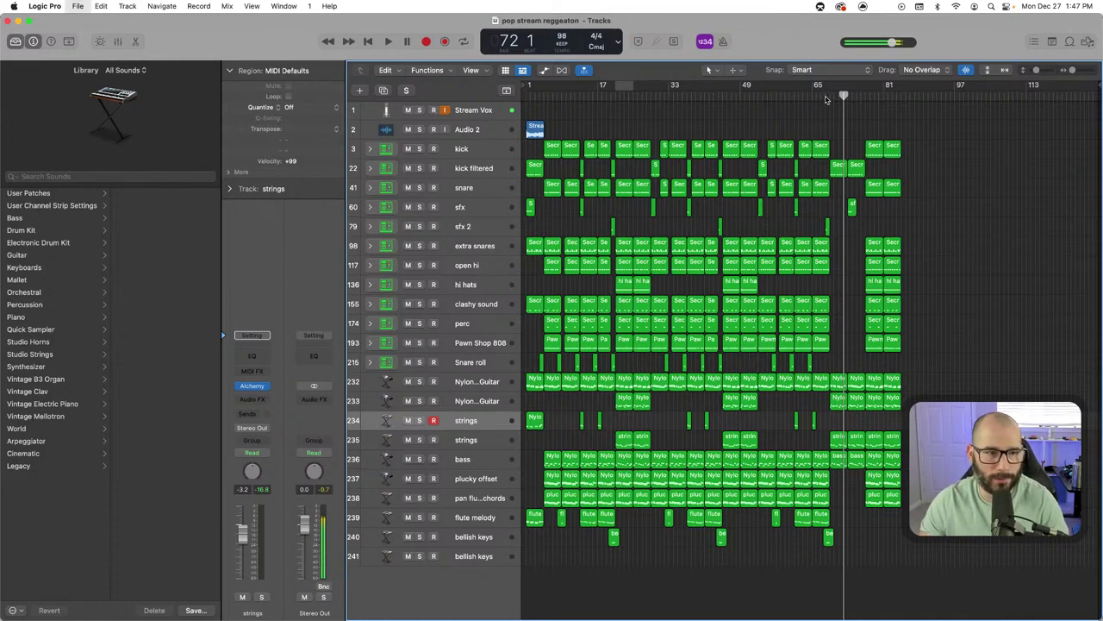
left_click(825, 96)
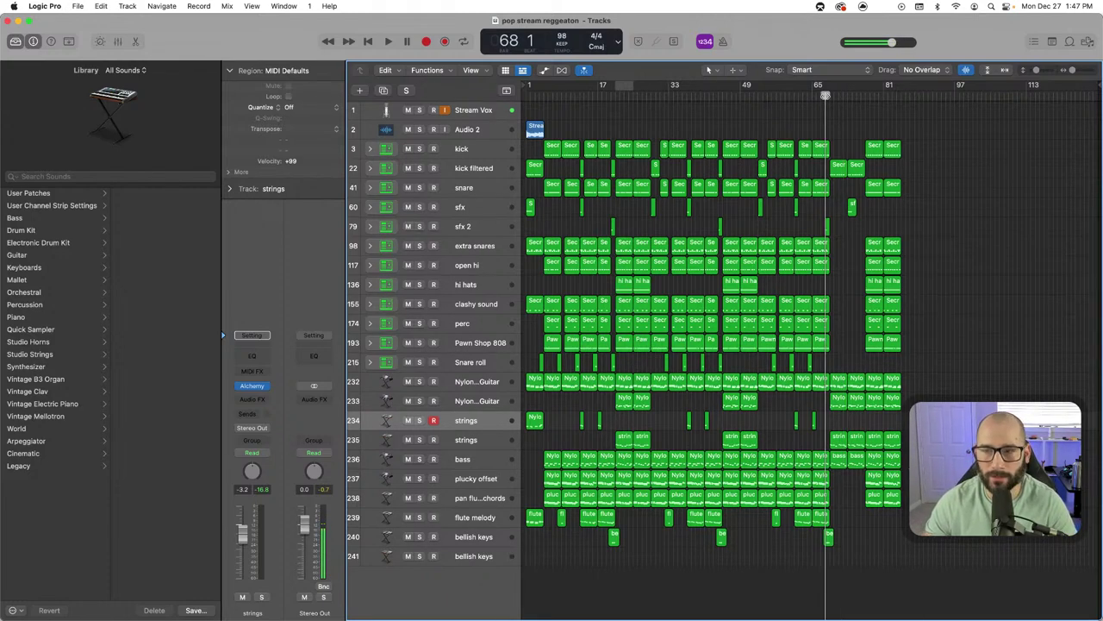
key("space")
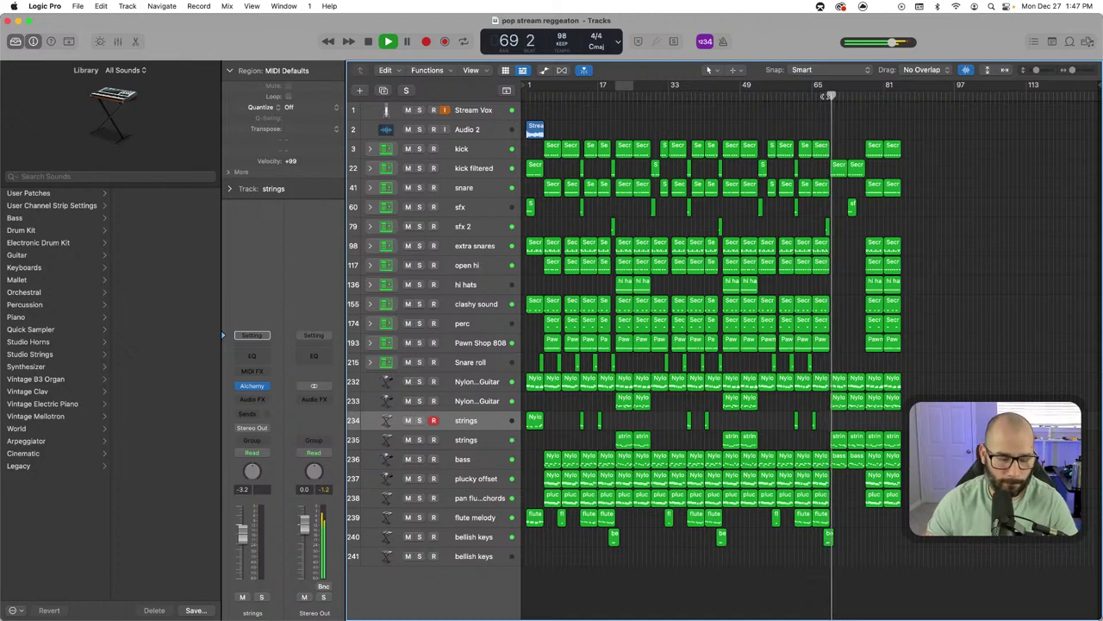
Save the project and copy the intro regions from bar 1 to bar 85 as an outro
key("super+s")
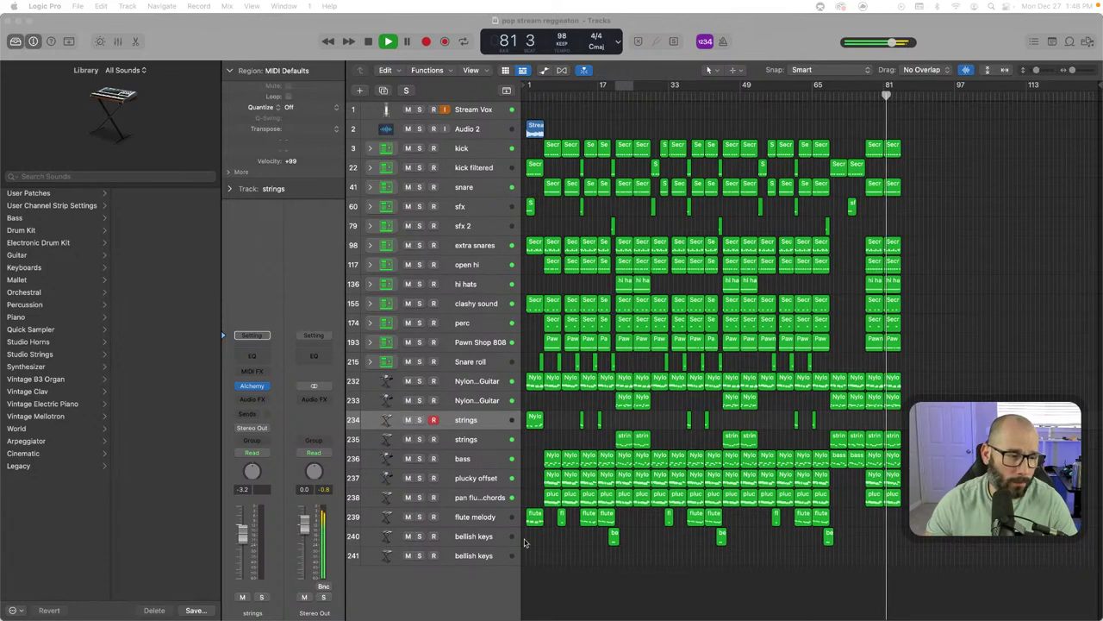
left_click_drag(524, 542, 913, 134)
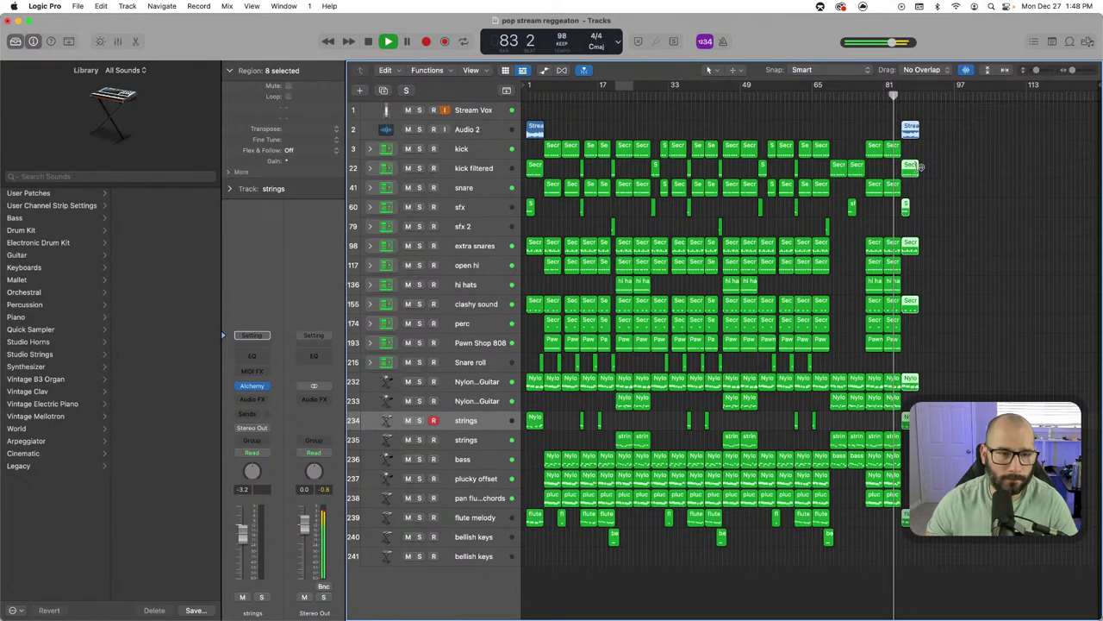
left_click(957, 212)
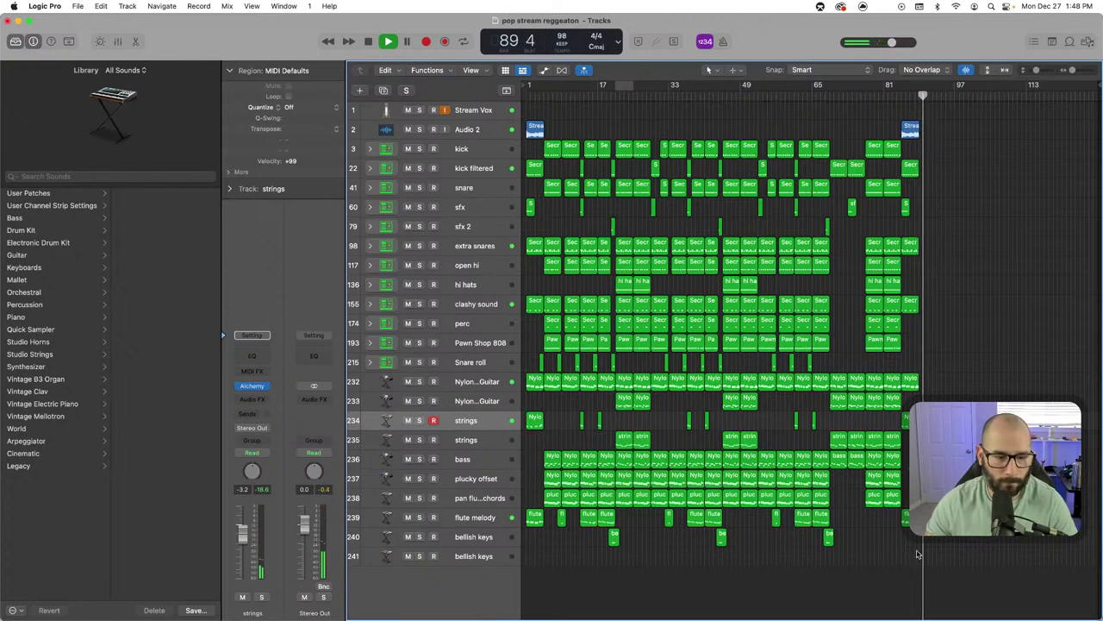
key("space")
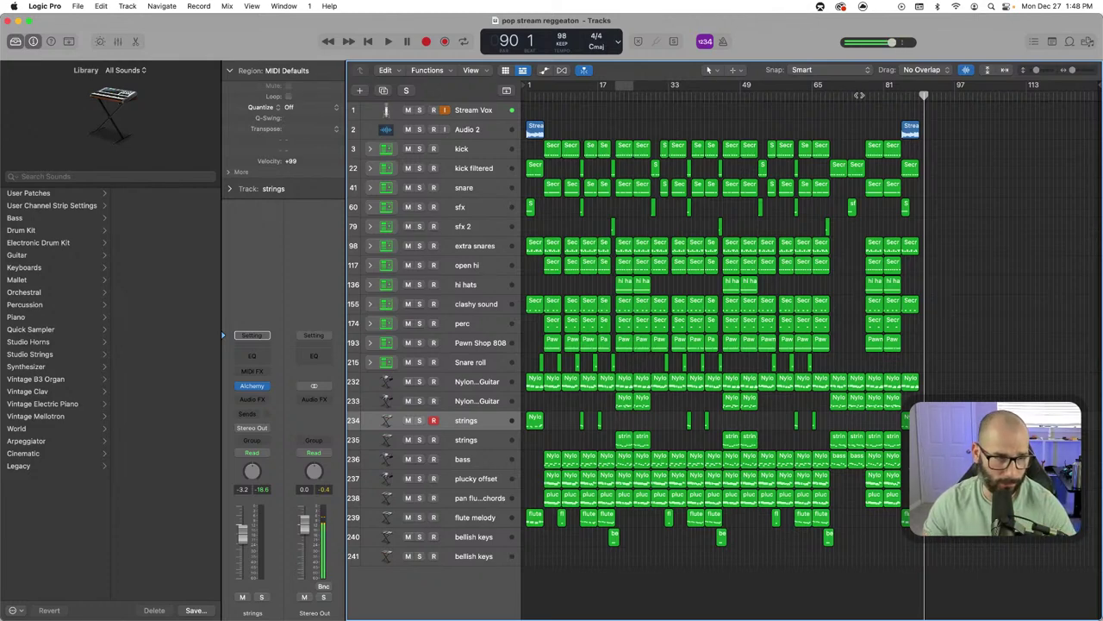
Listen briefly to the breakdown from bar 73, then play the whole song from bar 1
left_click(850, 96)
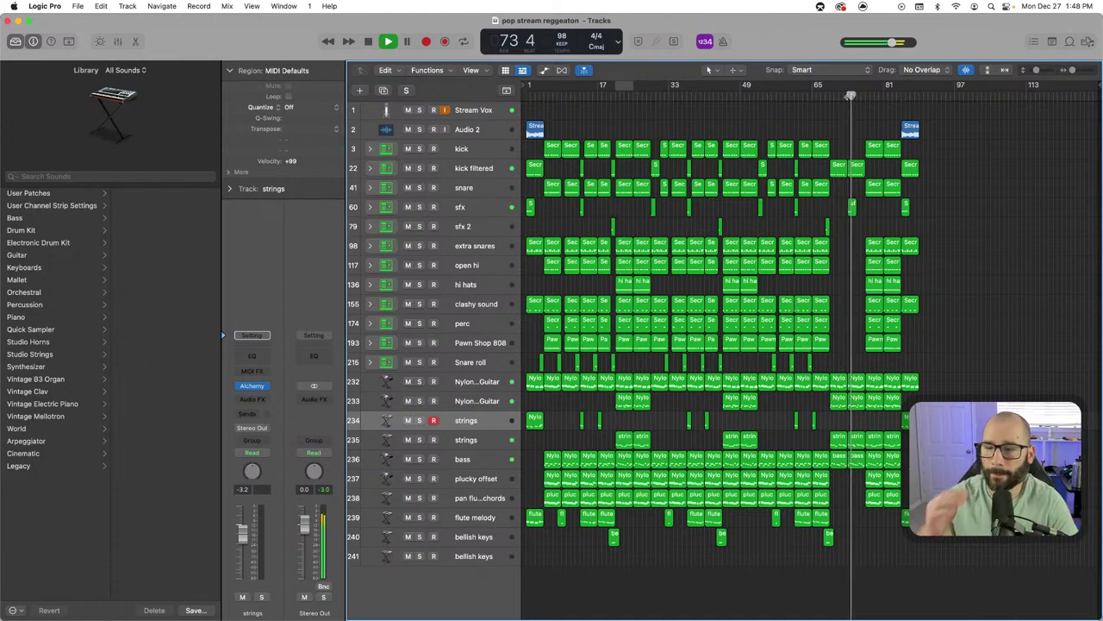
key("space")
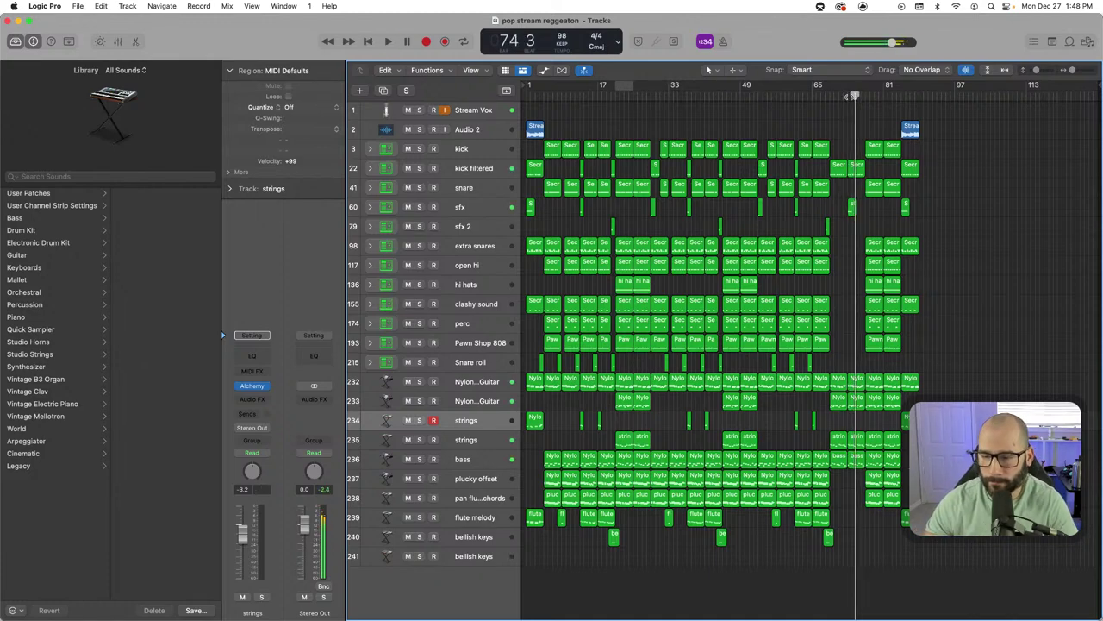
key("Return")
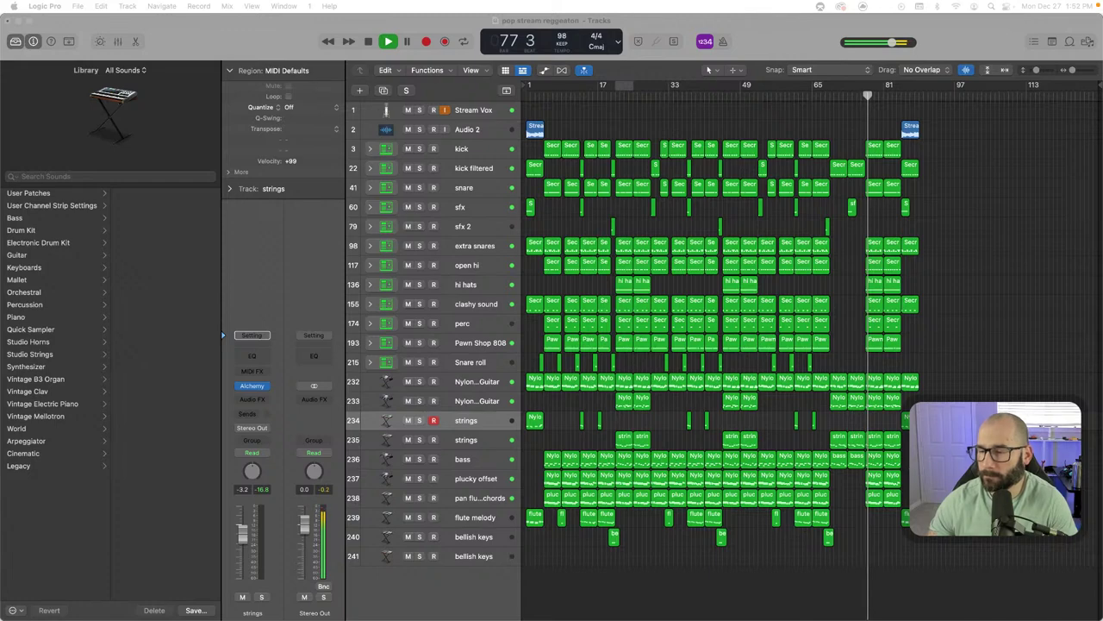
Replay from bar 73 and shorten the kick filtered region there to end at bar 76
left_click(851, 97)
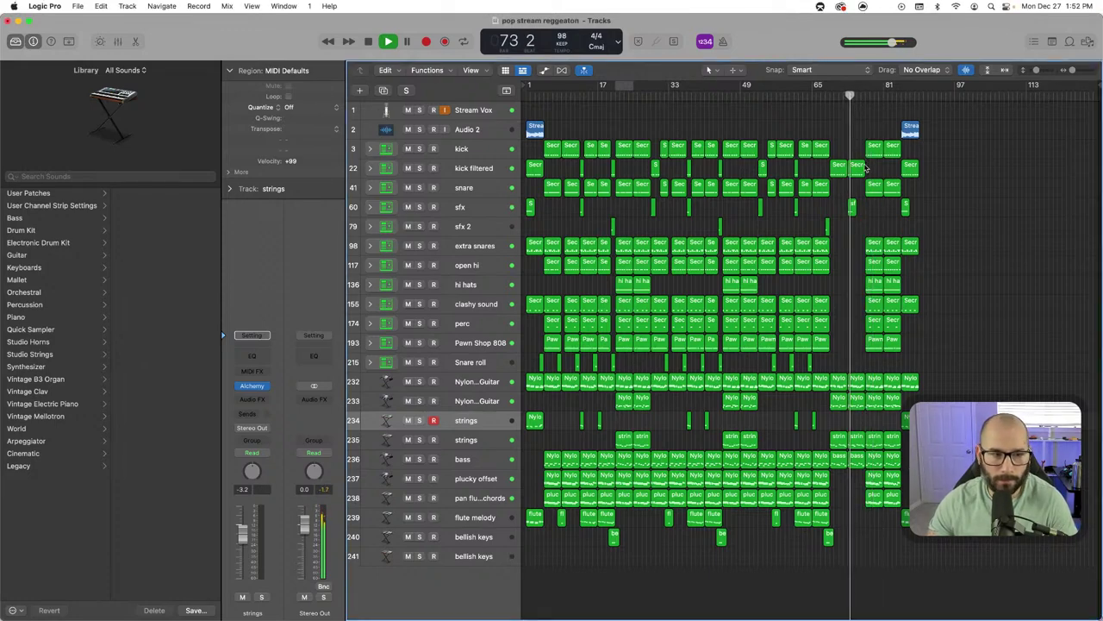
left_click_drag(866, 169, 861, 167)
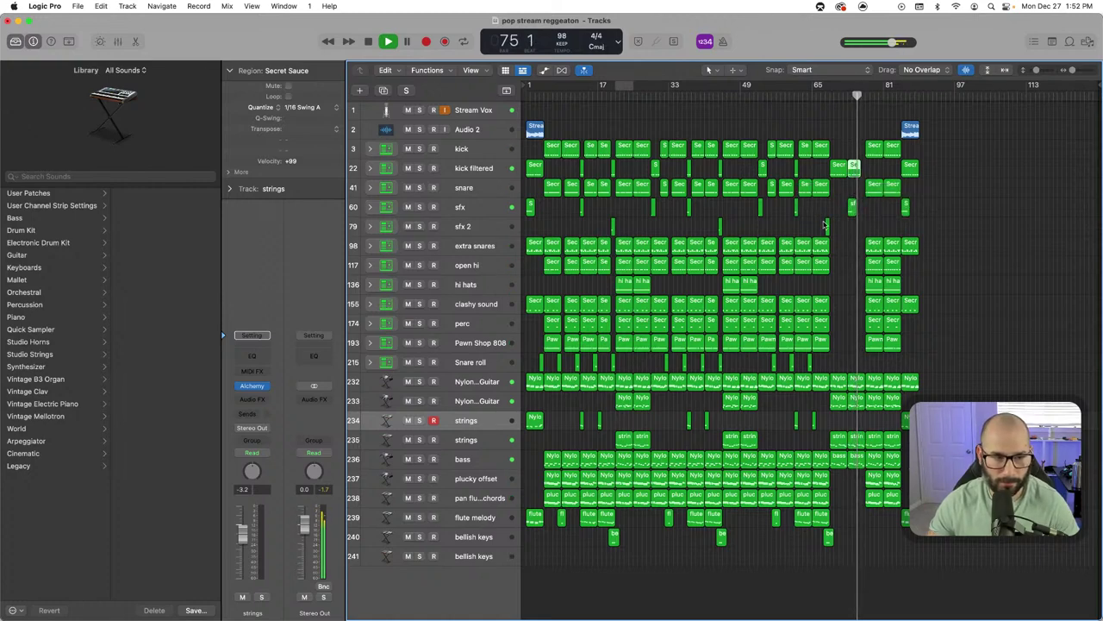
Try copying the bar 68 sfx 2 region to bar 76, then delete the copy
left_click_drag(825, 228, 863, 233)
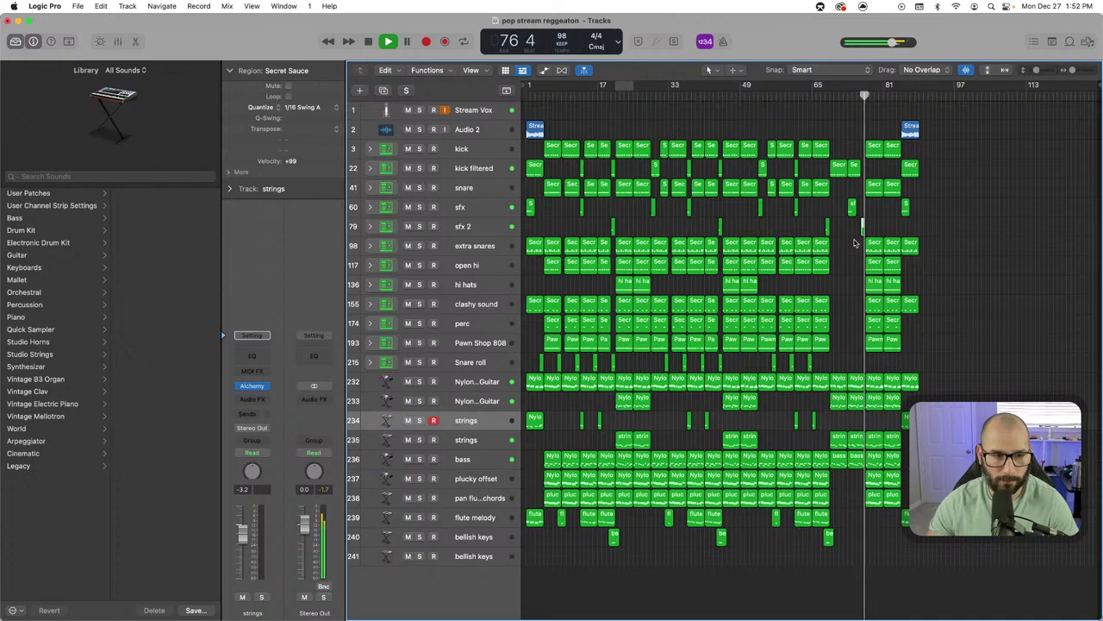
key("super+Right")
key("super+Right")
key("super+Right")
key("super+Right")
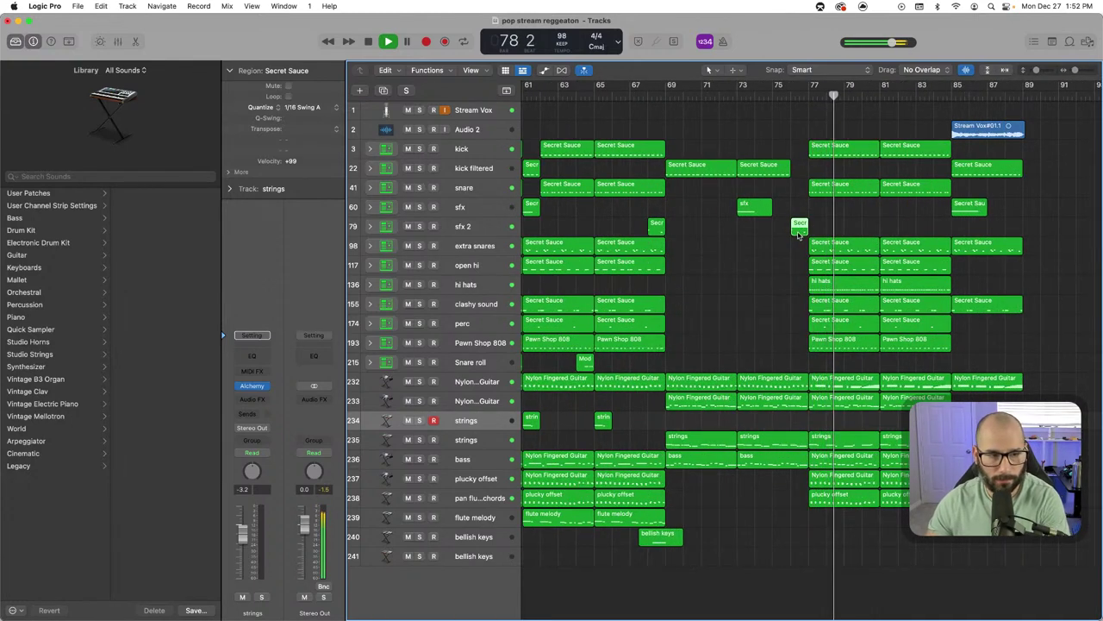
key("Delete")
Copy the bar 64 snare roll region to bar 76 and replay the transition into bar 77
left_click_drag(592, 368, 812, 365)
key("super+z")
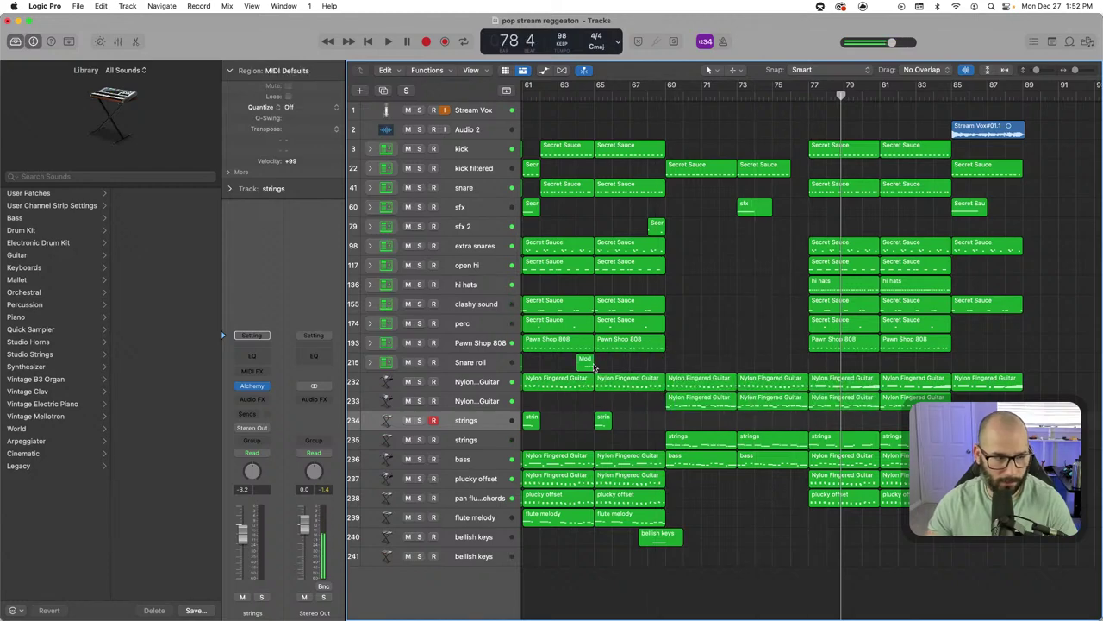
left_click_drag(586, 366, 798, 93)
left_click(774, 94)
key("space")
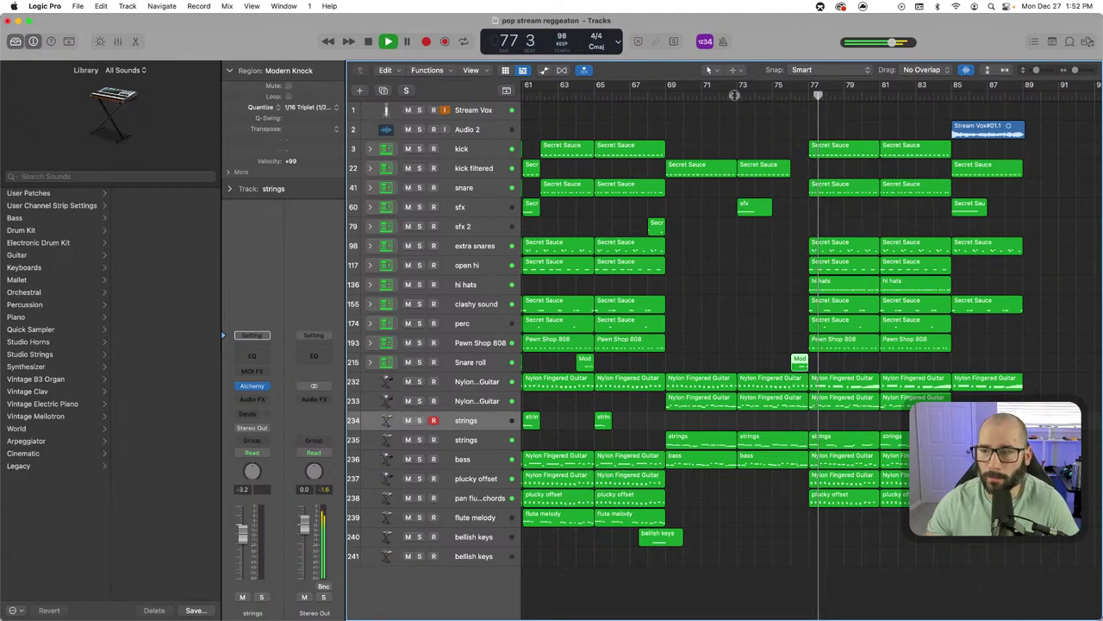
left_click(737, 94)
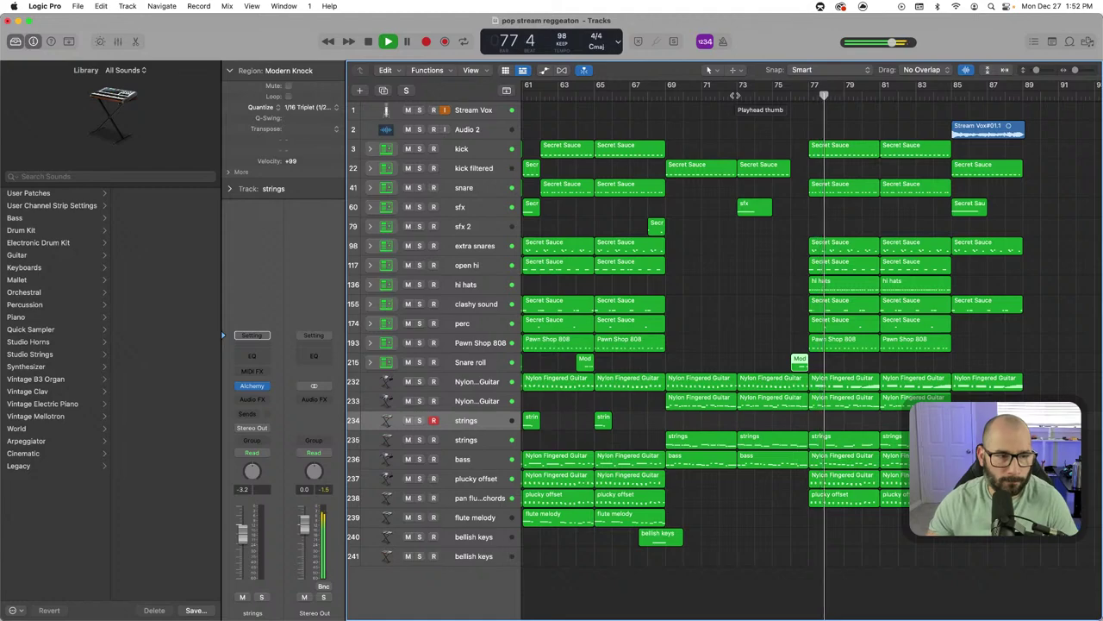
Clear the selection, play the remaining sections through the outro and return the playhead to bar 1
left_click(856, 128)
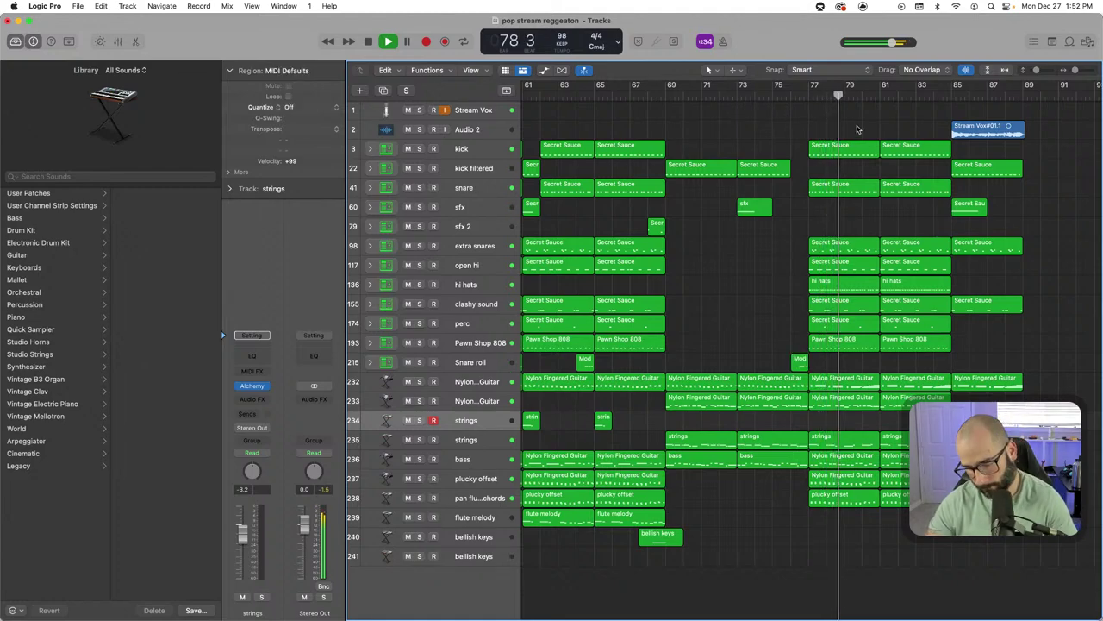
key("super+Left")
key("super+Left")
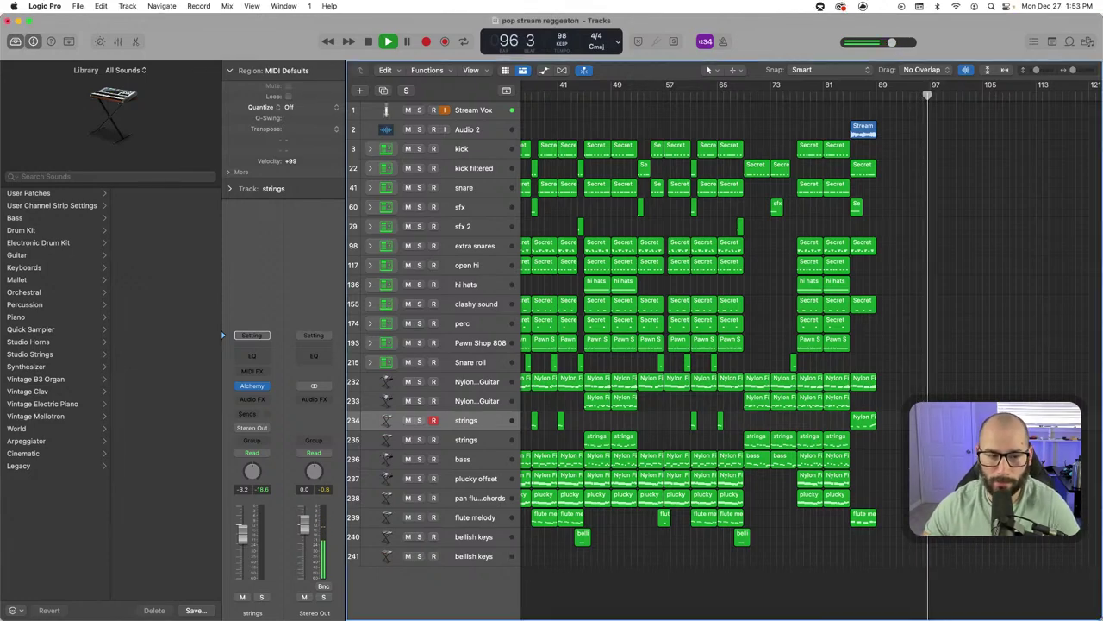
key("space")
key("Return")
key("space")
key("space")
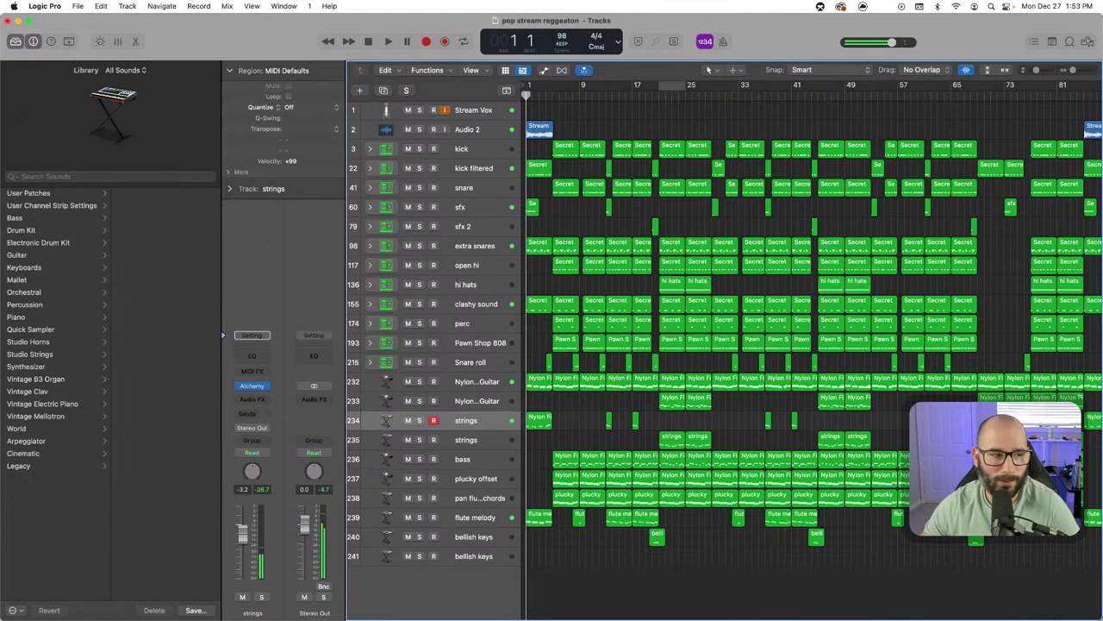